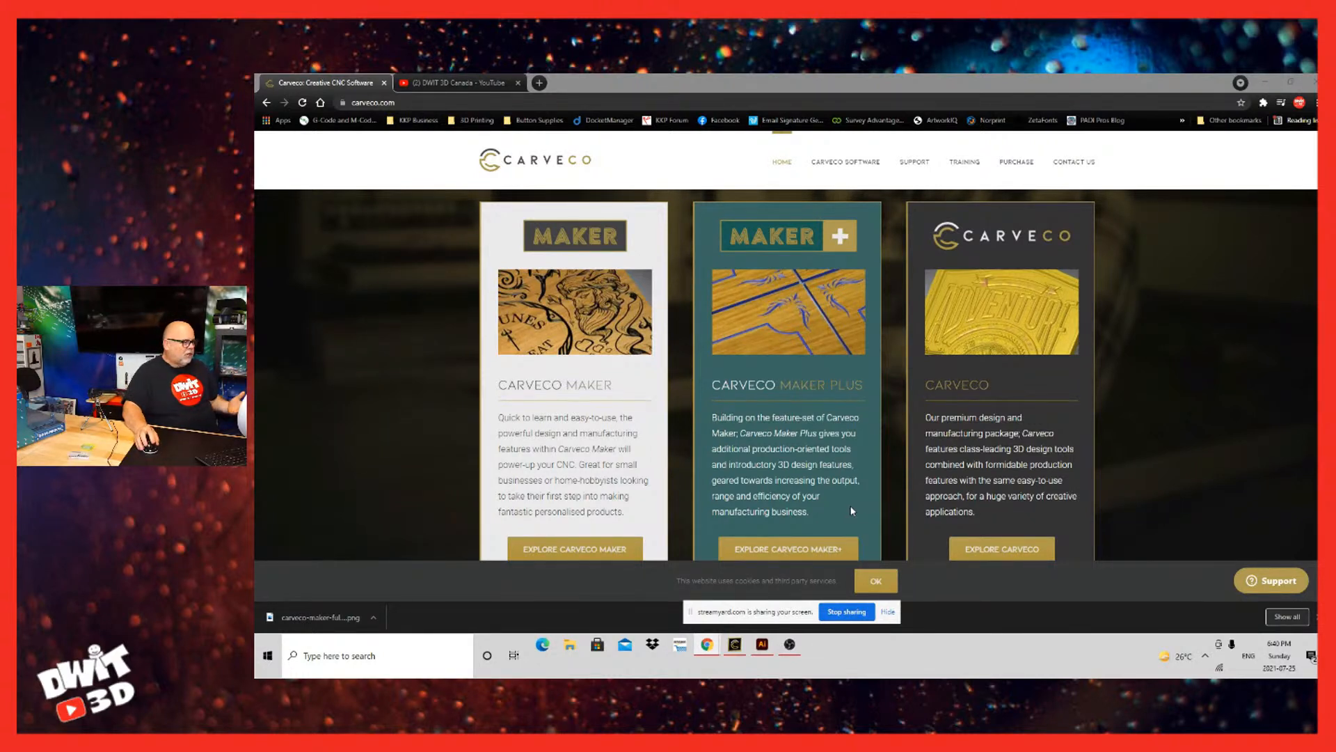
Step: Examine the Carveco Maker, Carveco Maker Plus and Carveco product descriptions on the Carveco website
scroll(926, 592, down, 2)
scroll(979, 610, up, 3)
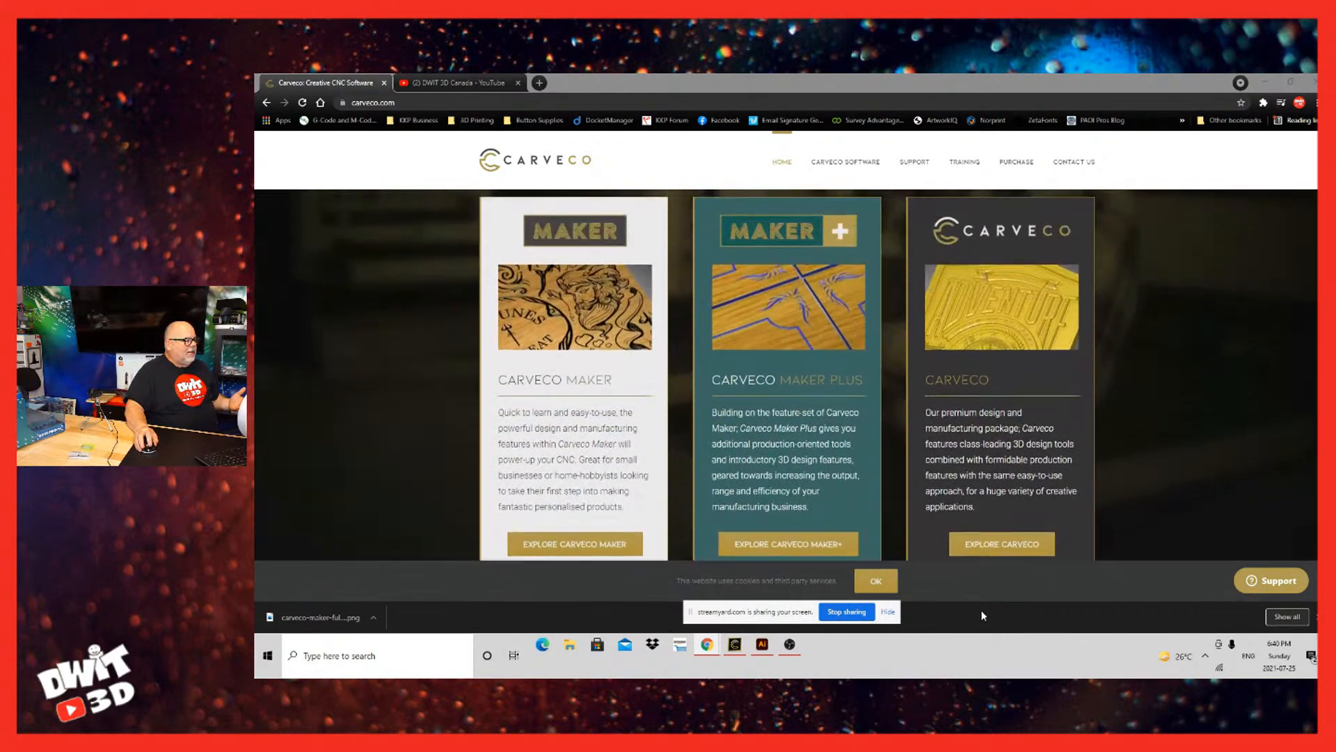
scroll(982, 615, down, 1)
scroll(980, 529, up, 1)
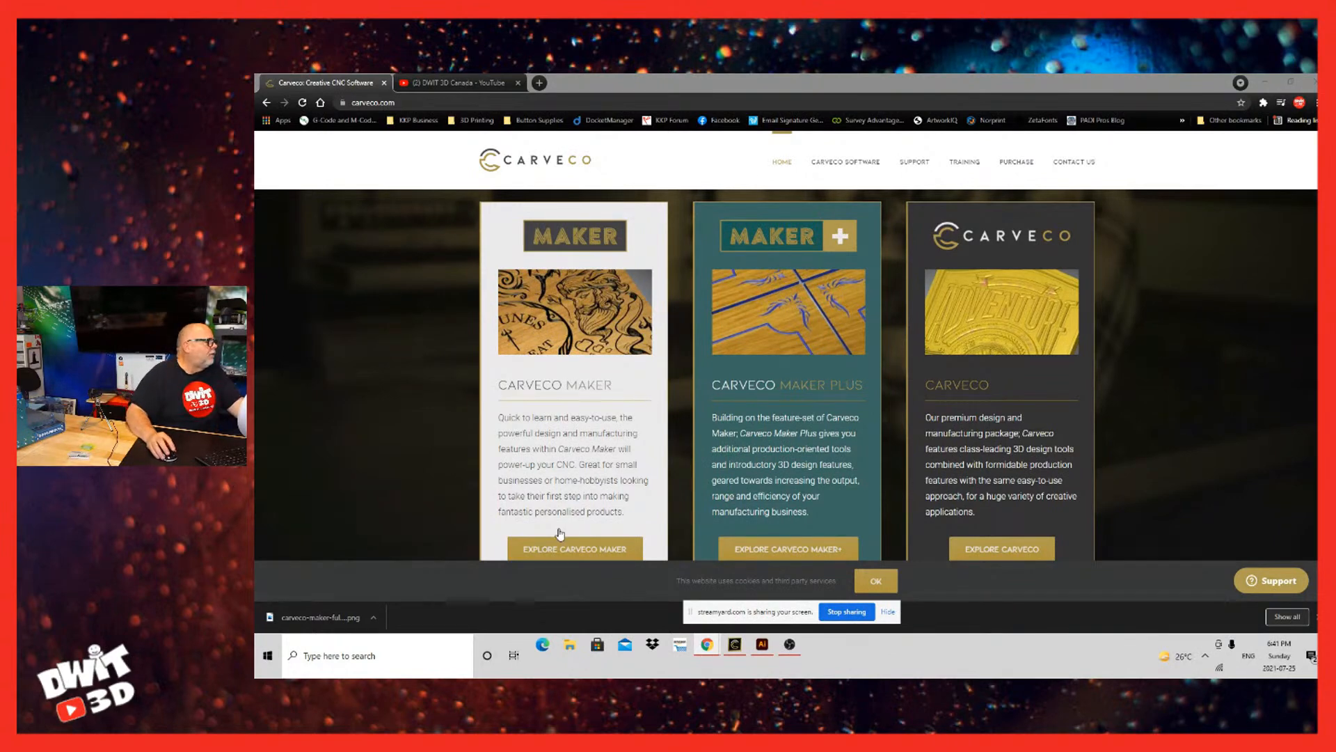
scroll(561, 533, down, 3)
scroll(560, 533, up, 3)
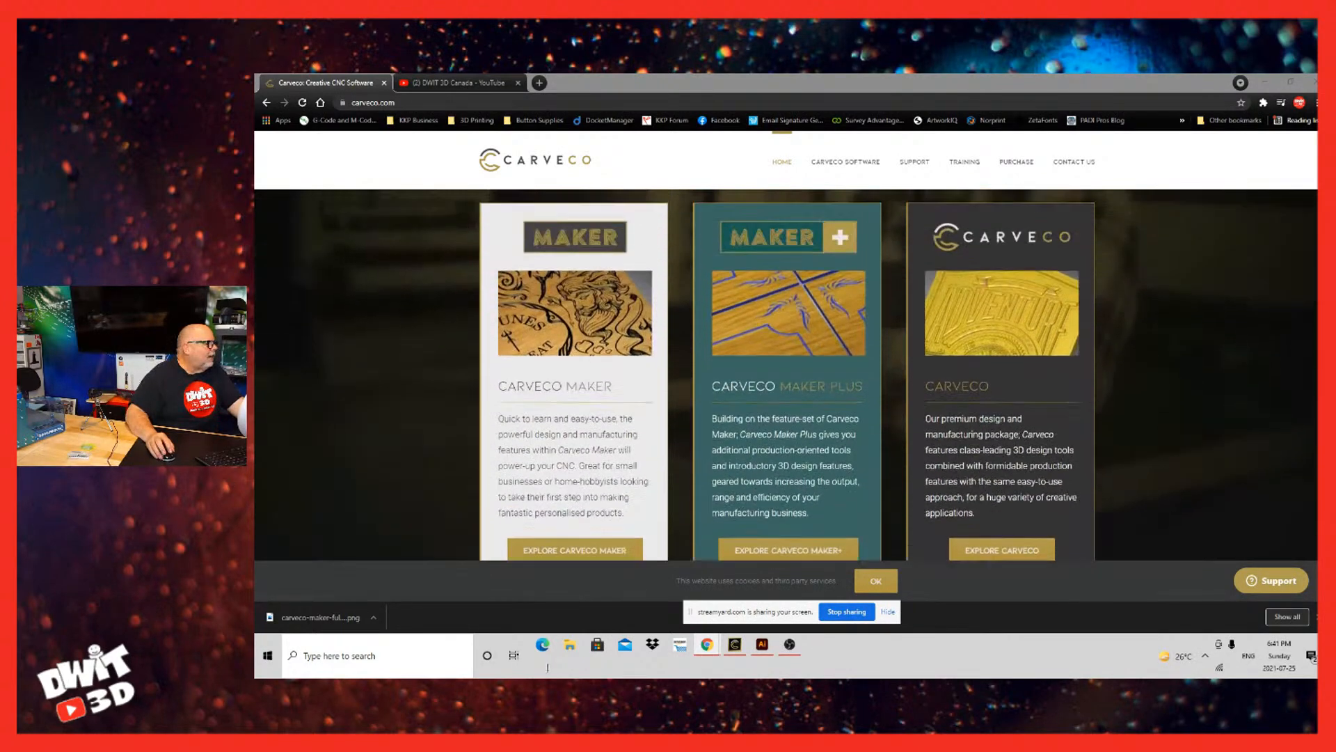
scroll(560, 533, down, 1)
scroll(560, 533, up, 1)
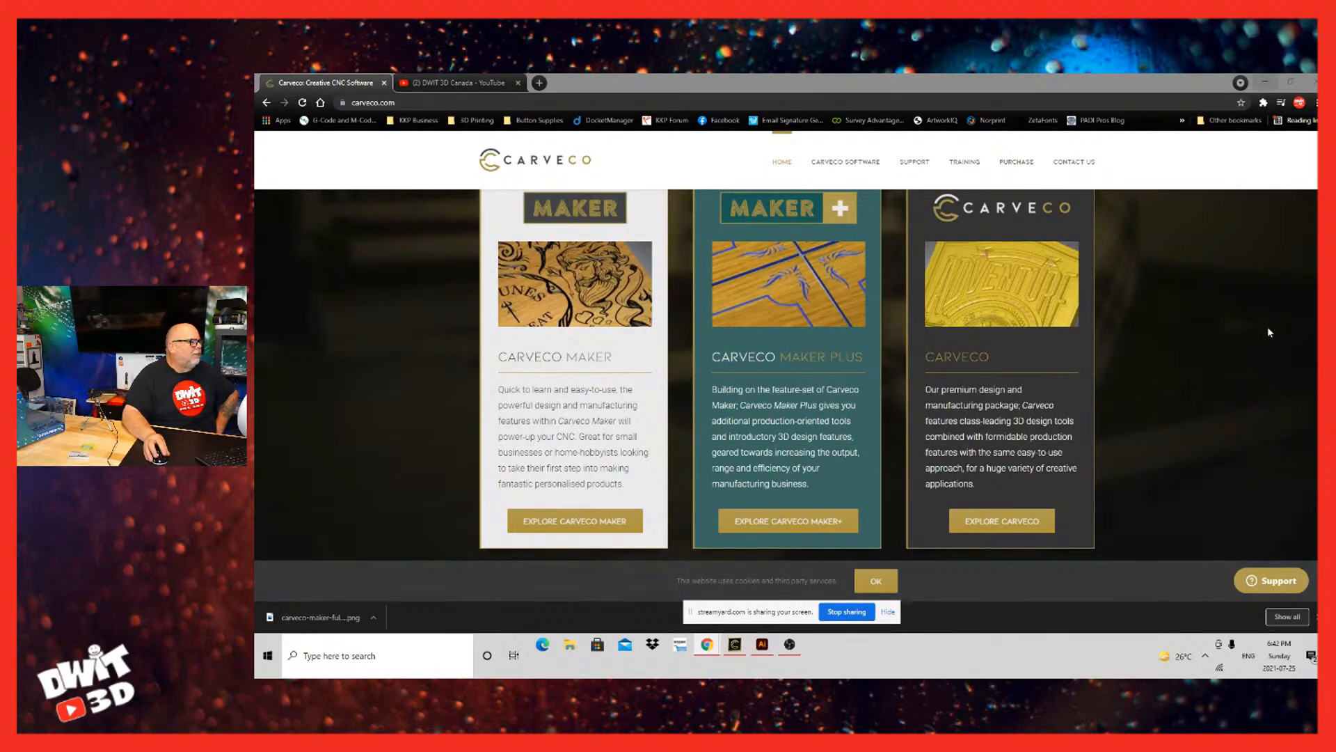
Step: Minimize the browser, briefly show the Illustrator header artwork, and switch to Carveco Maker
click(1265, 82)
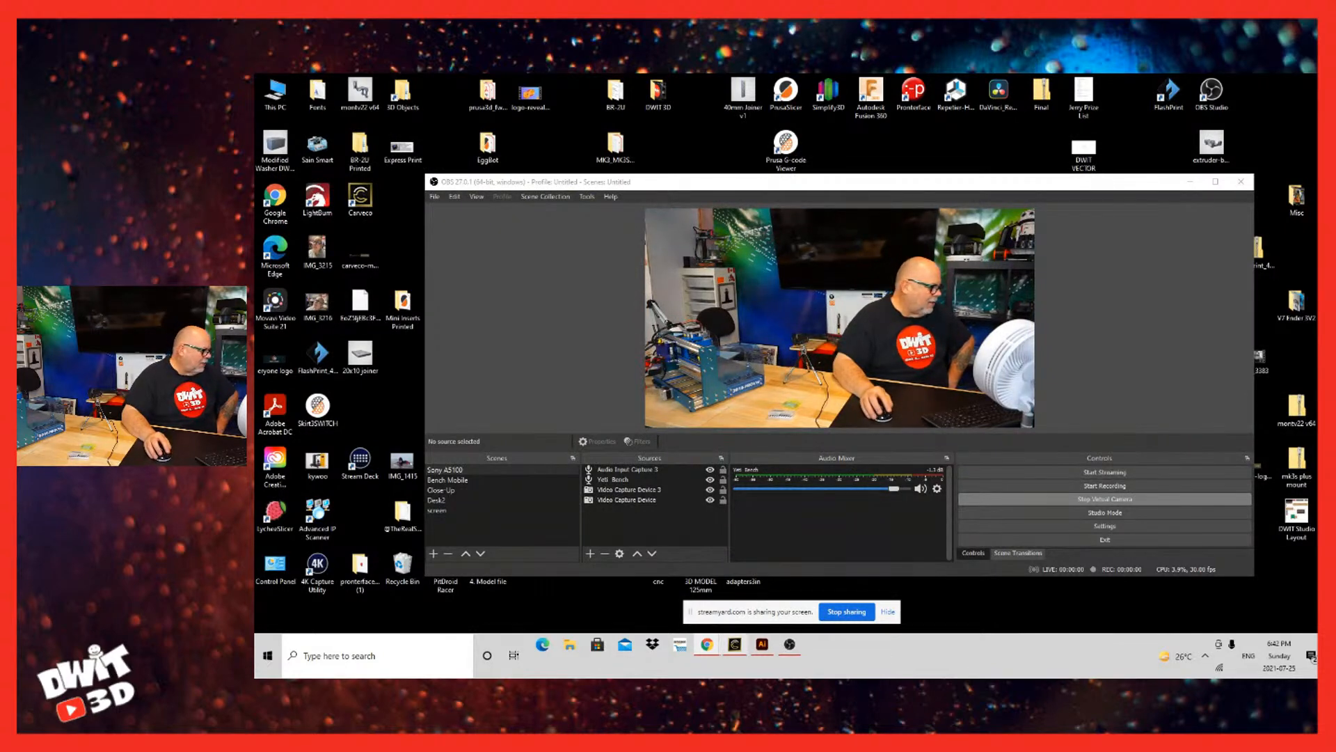
click(762, 644)
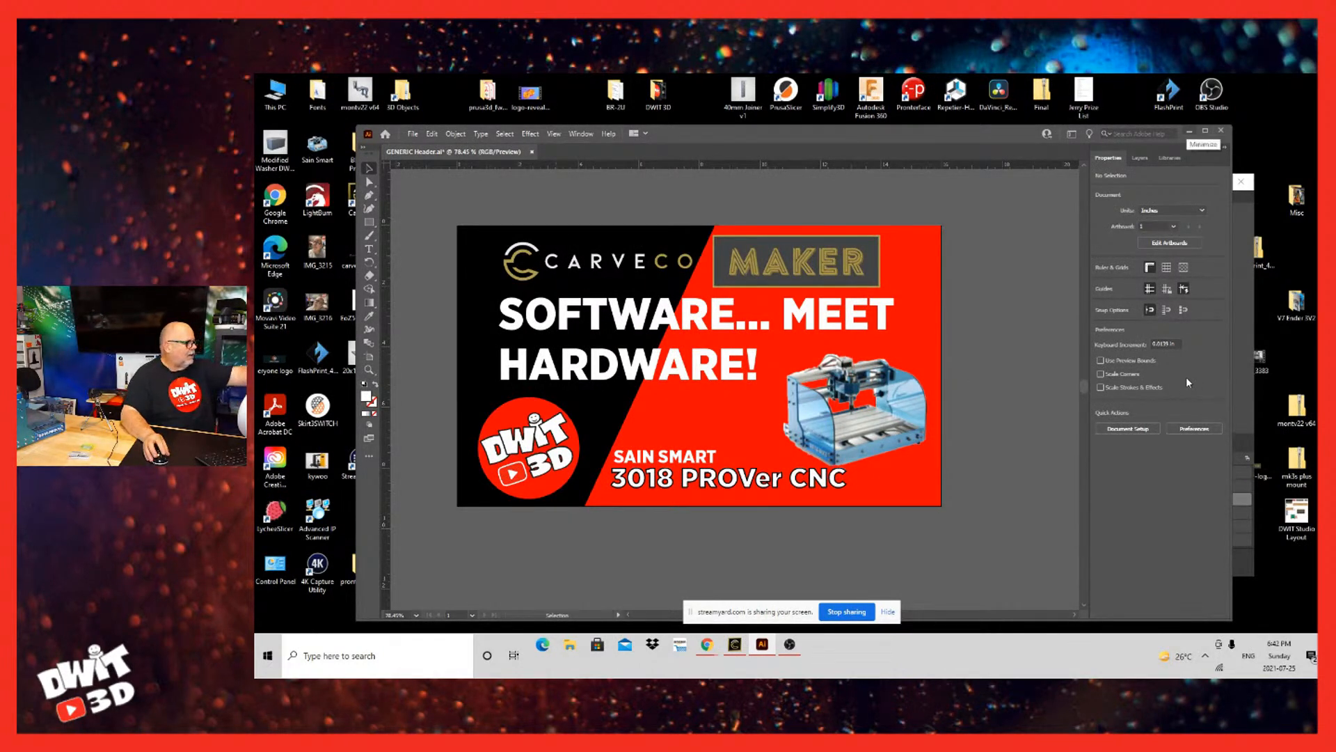
click(1189, 130)
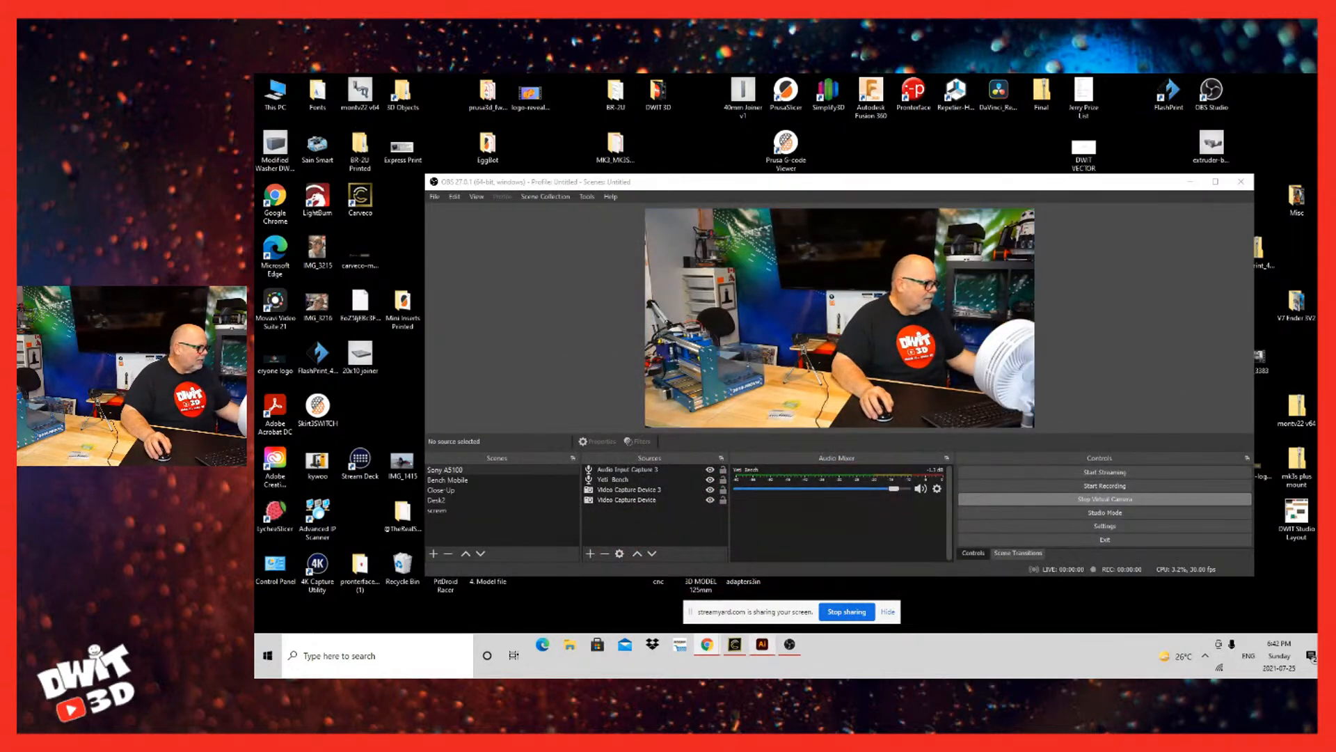
click(762, 646)
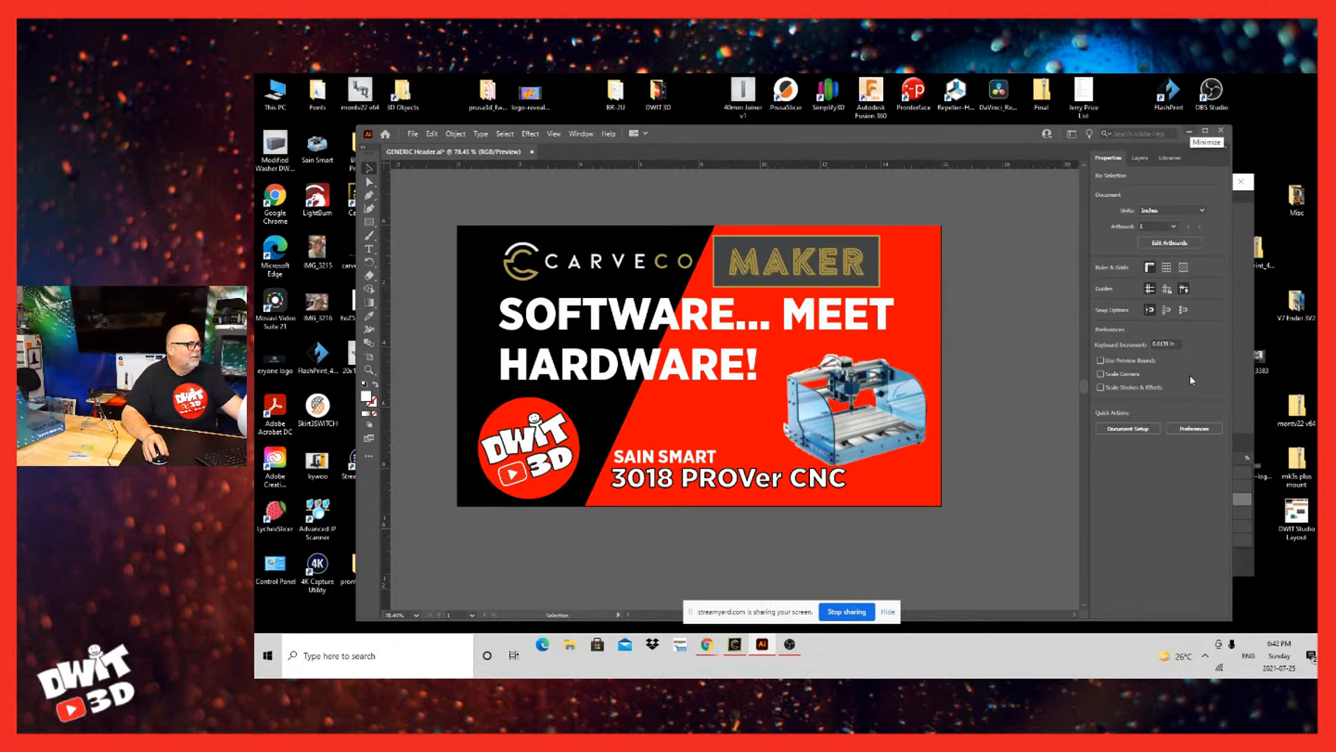
click(1190, 131)
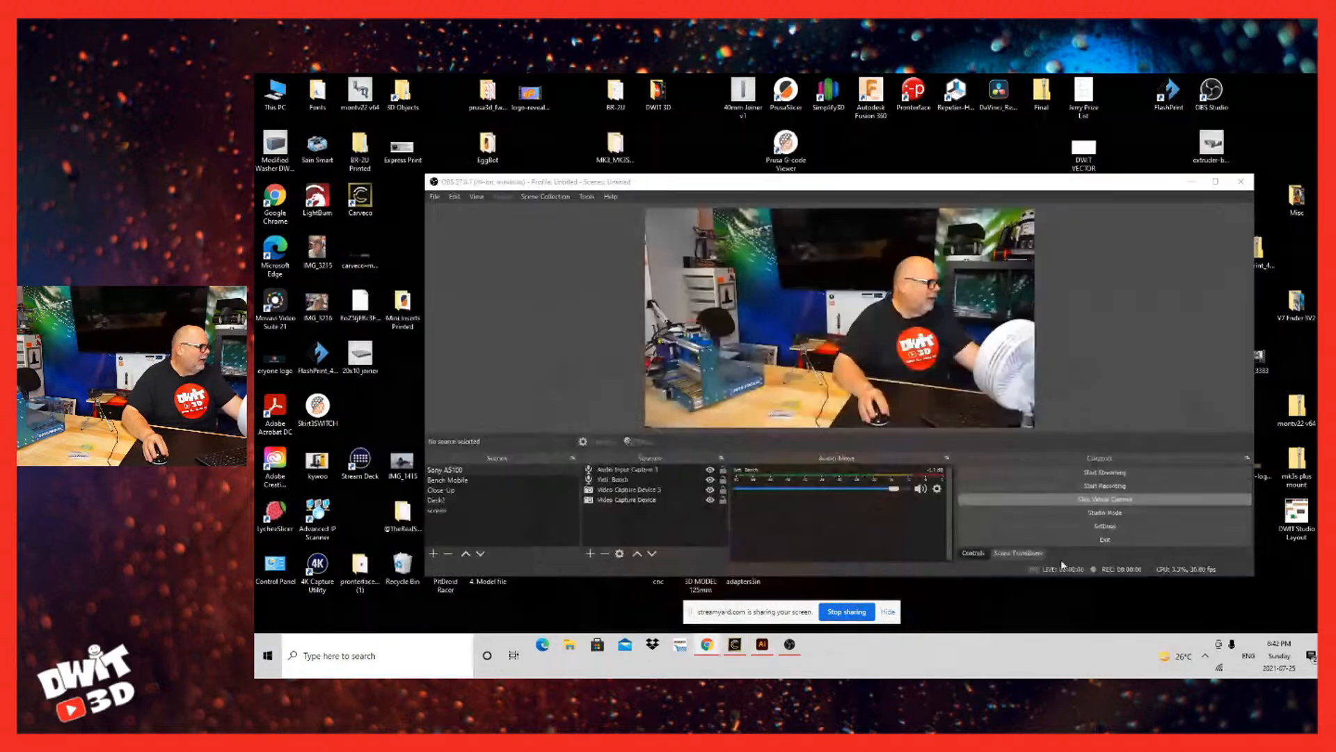
click(734, 645)
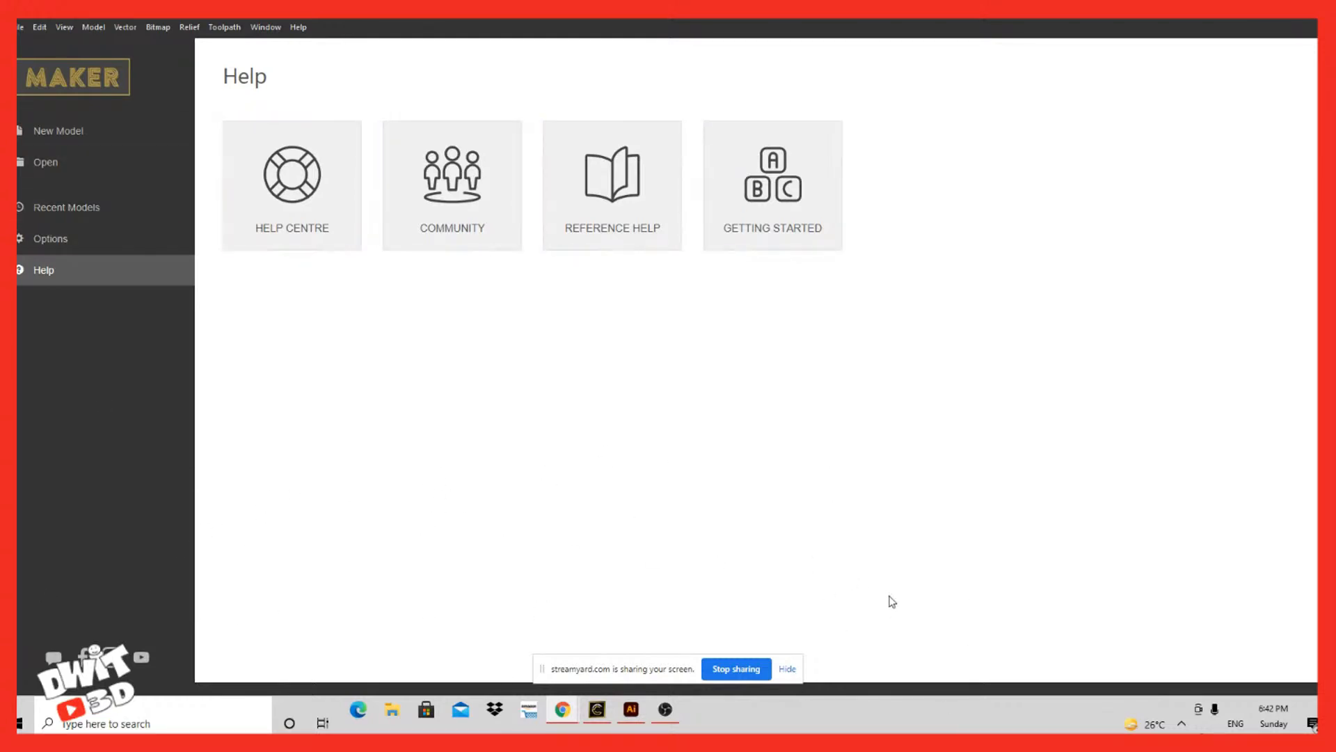
Step: Show the program options and the dialog for opening existing files, leaving the dialog without choosing a file
click(51, 238)
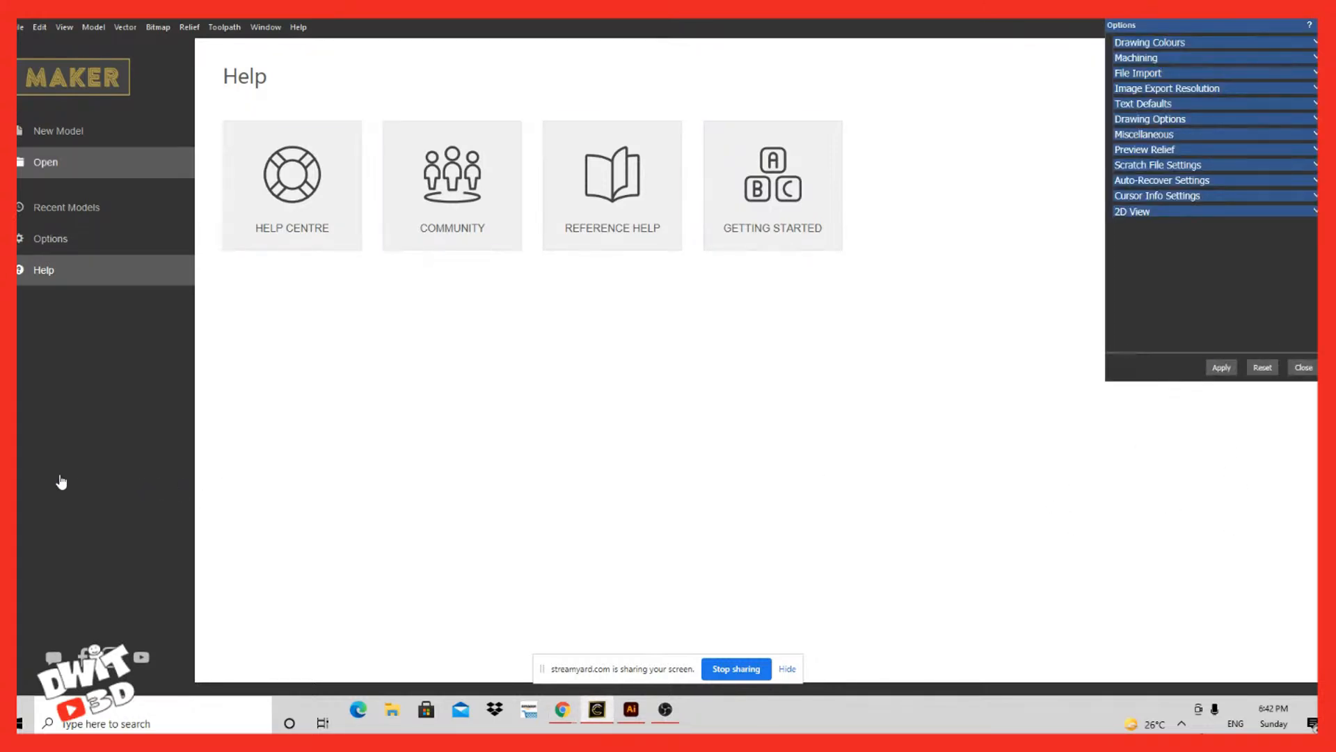
click(70, 162)
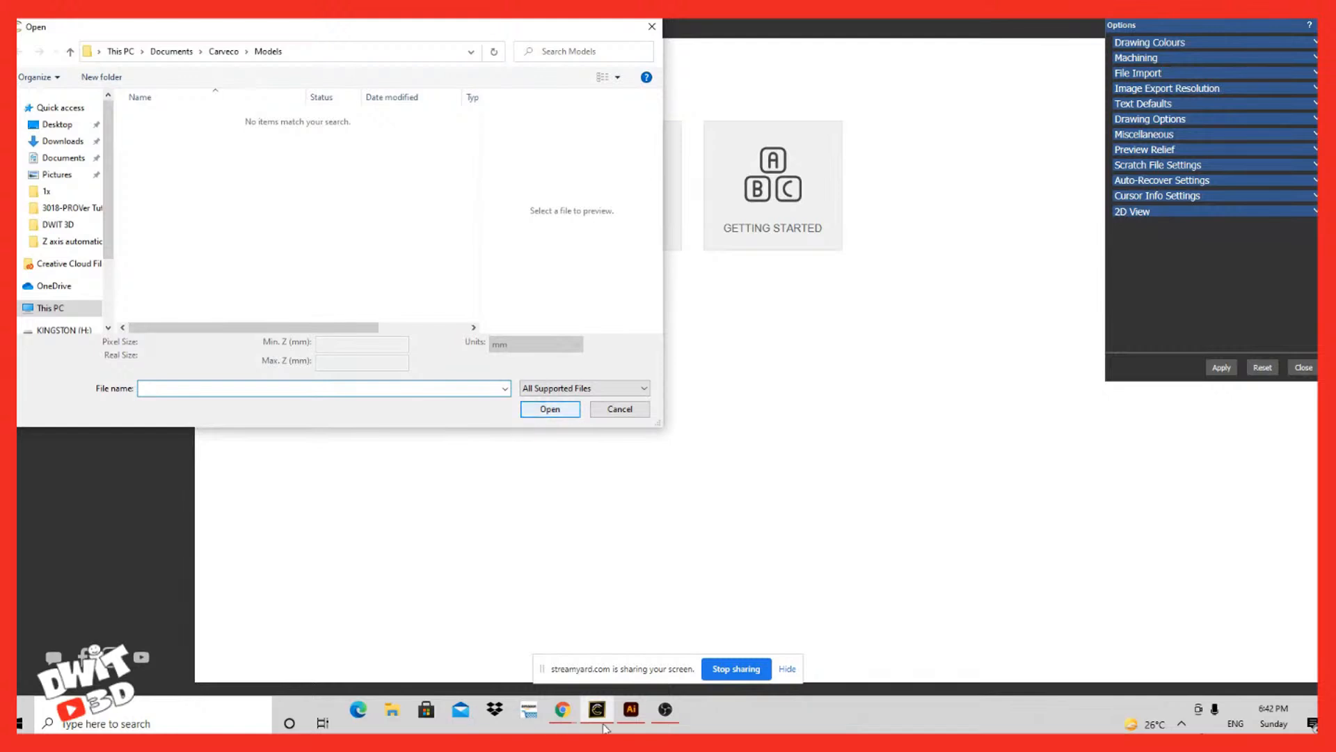
click(620, 409)
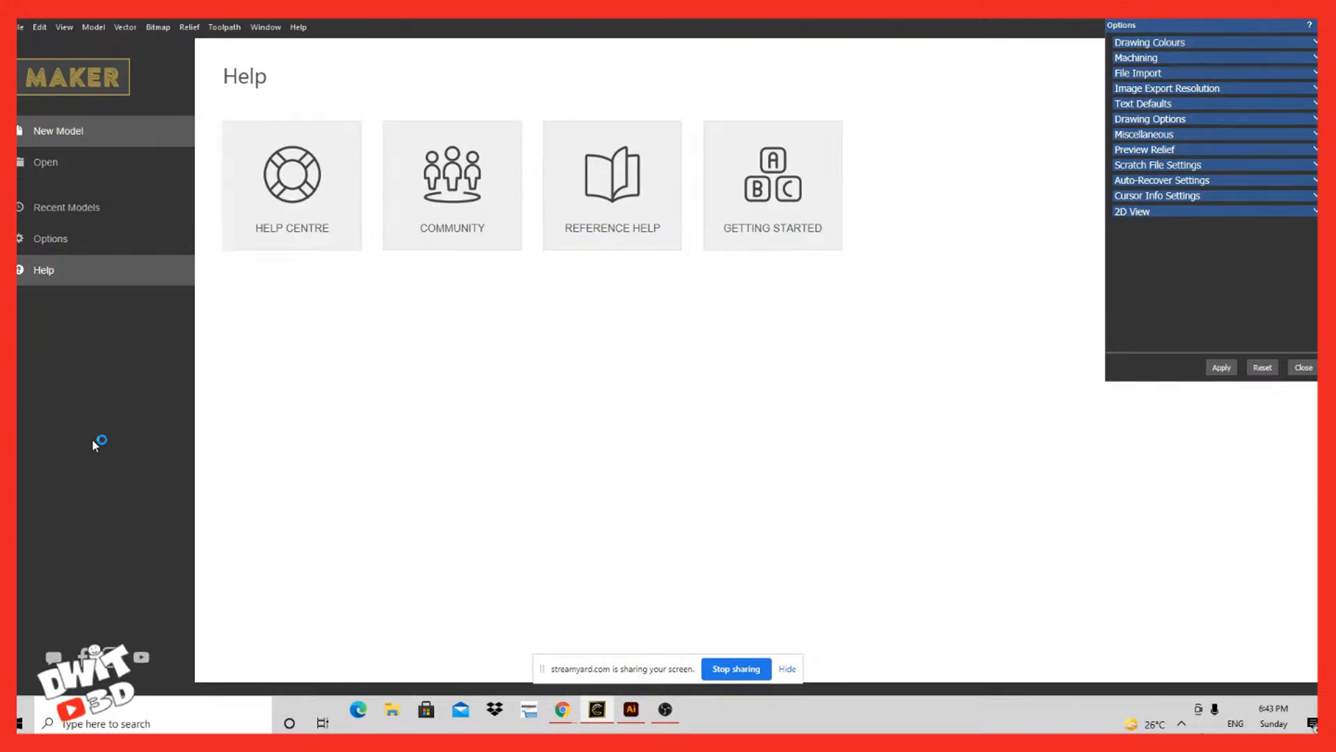
Step: Define a new model 250 mm wide and 180 mm high at the maximum resolution of 2356 x 1696 points
drag(564, 282, 490, 257)
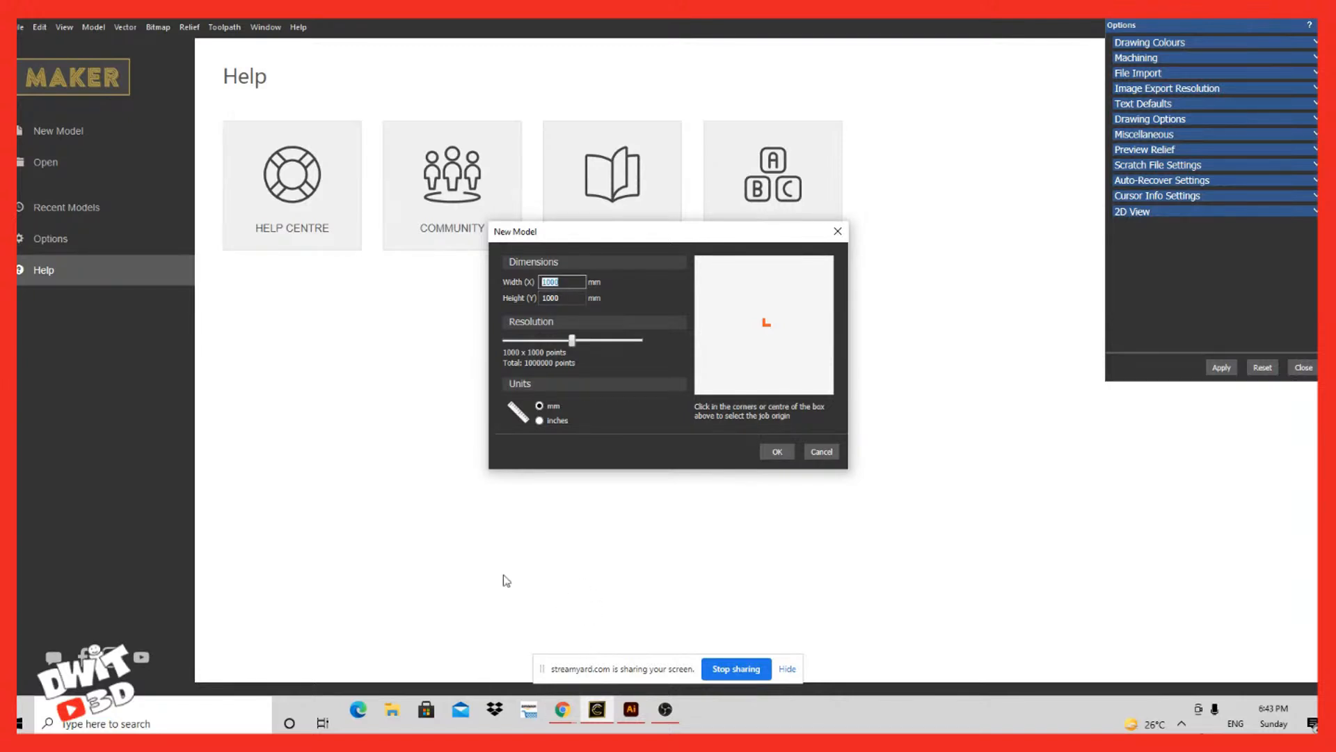
text(250)
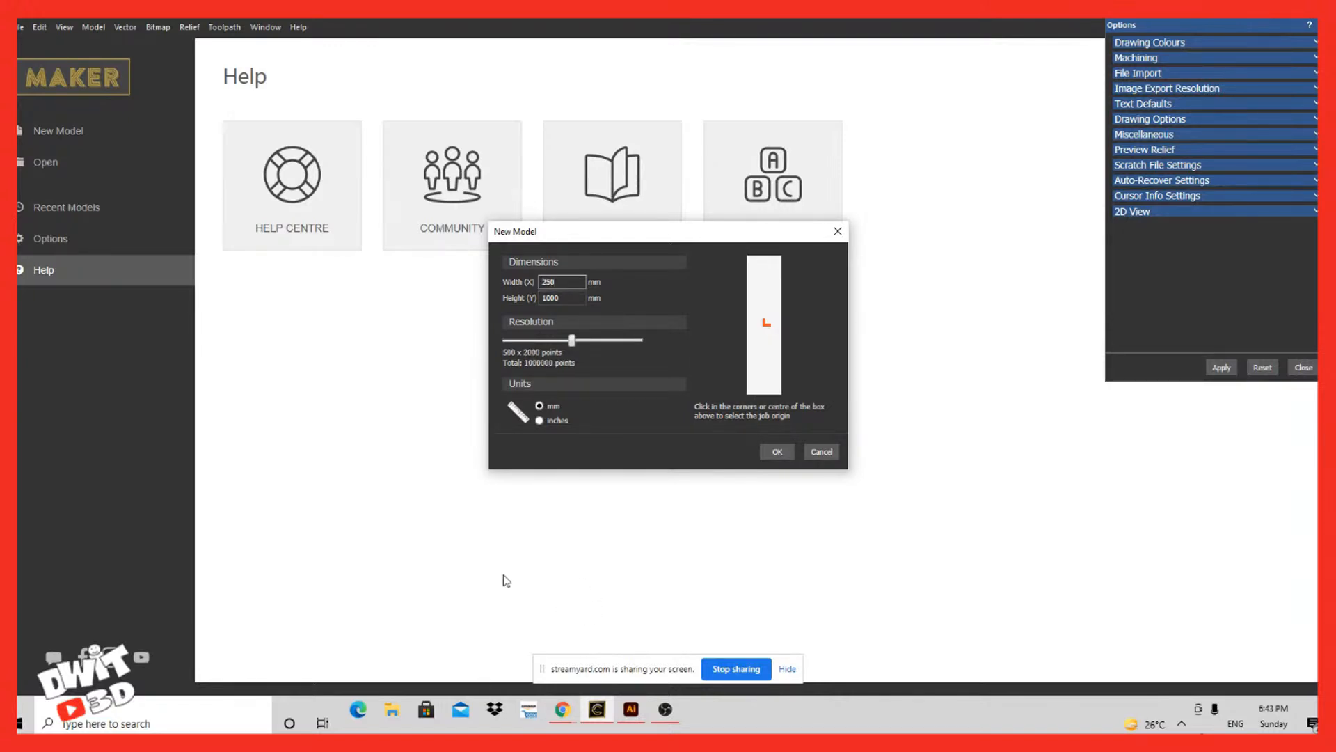
key(Tab)
text(180)
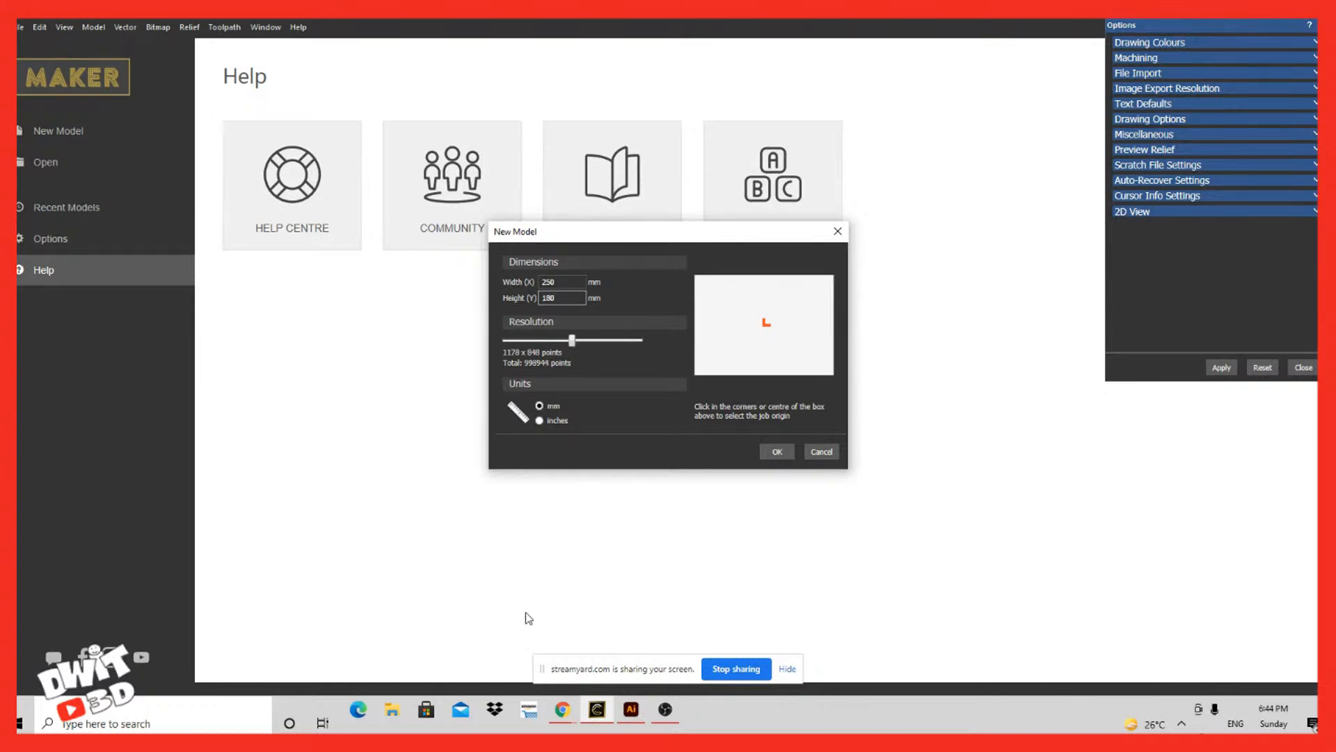
drag(571, 341, 681, 341)
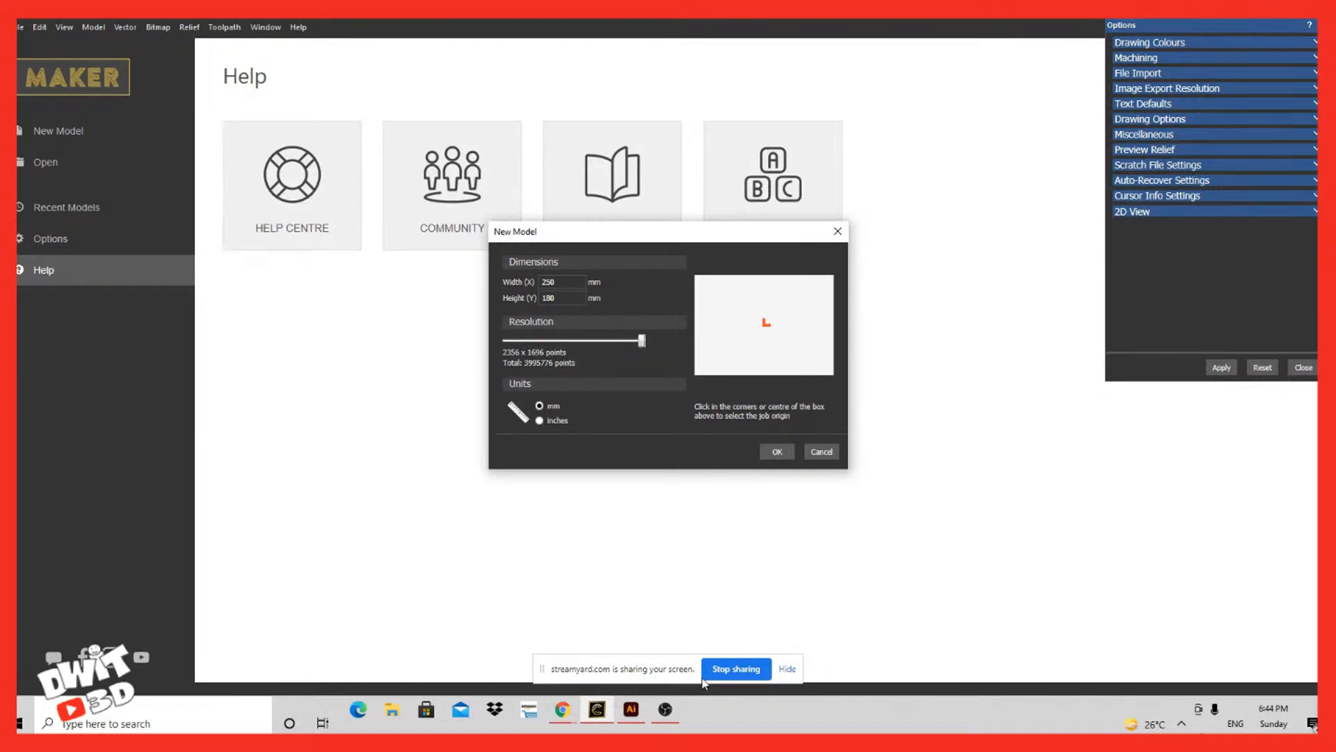
Step: Place the job origin at the lower-left corner and create the model
click(696, 373)
click(764, 324)
click(697, 373)
key(Return)
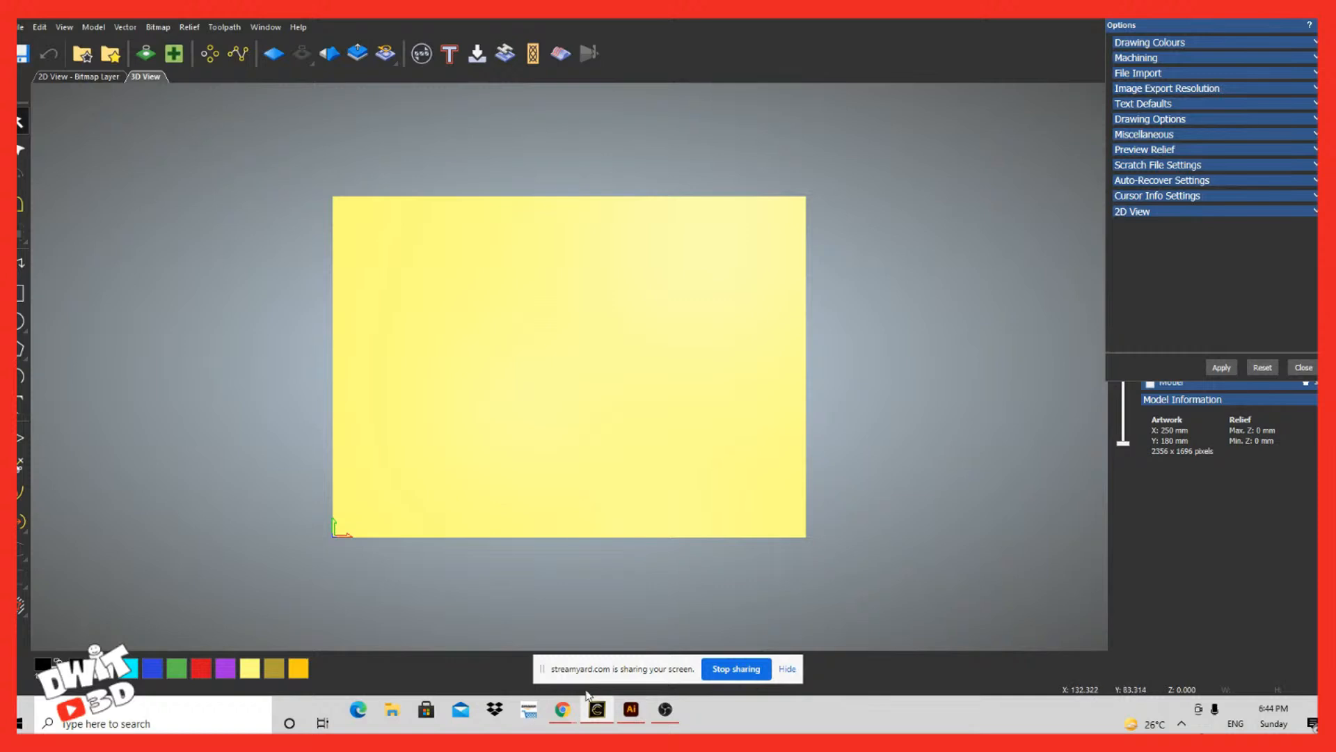
Step: Inspect the blank model in the 3D and 2D views, and close the program options
drag(487, 626, 416, 654)
key(F2)
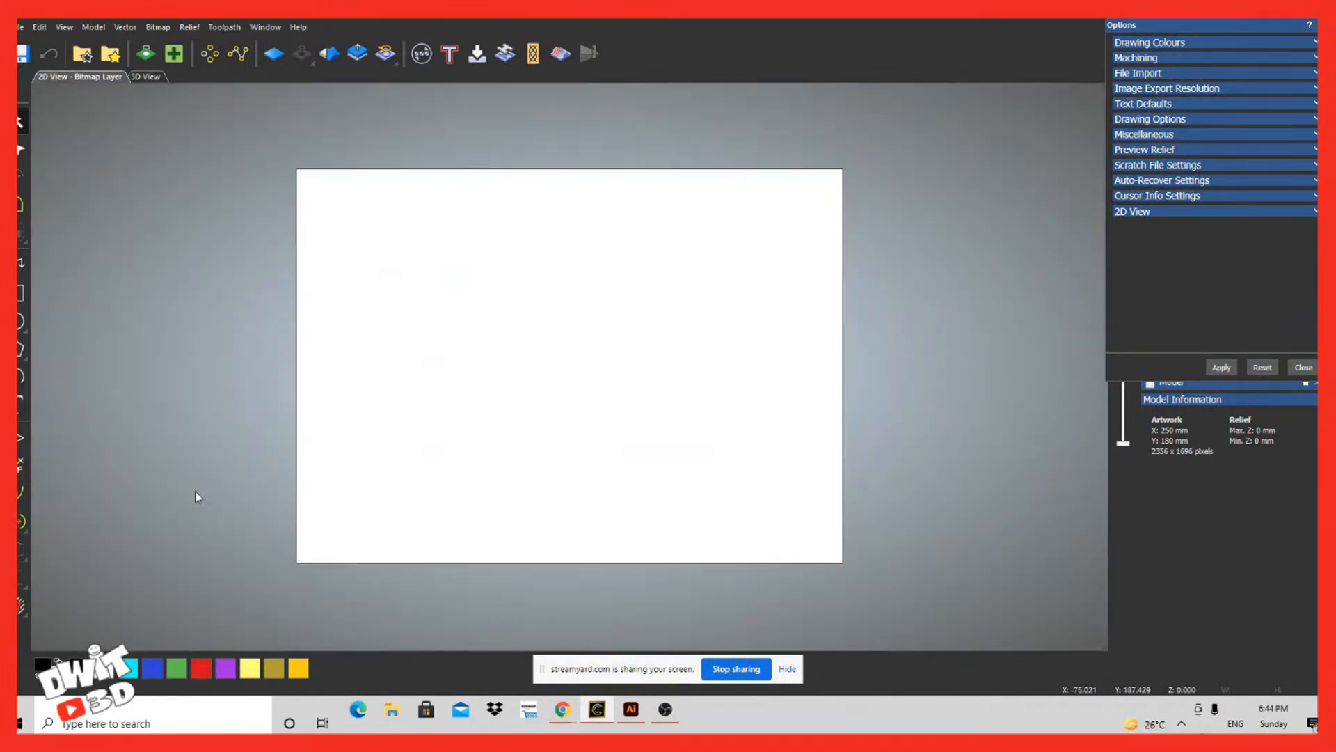
key(F3)
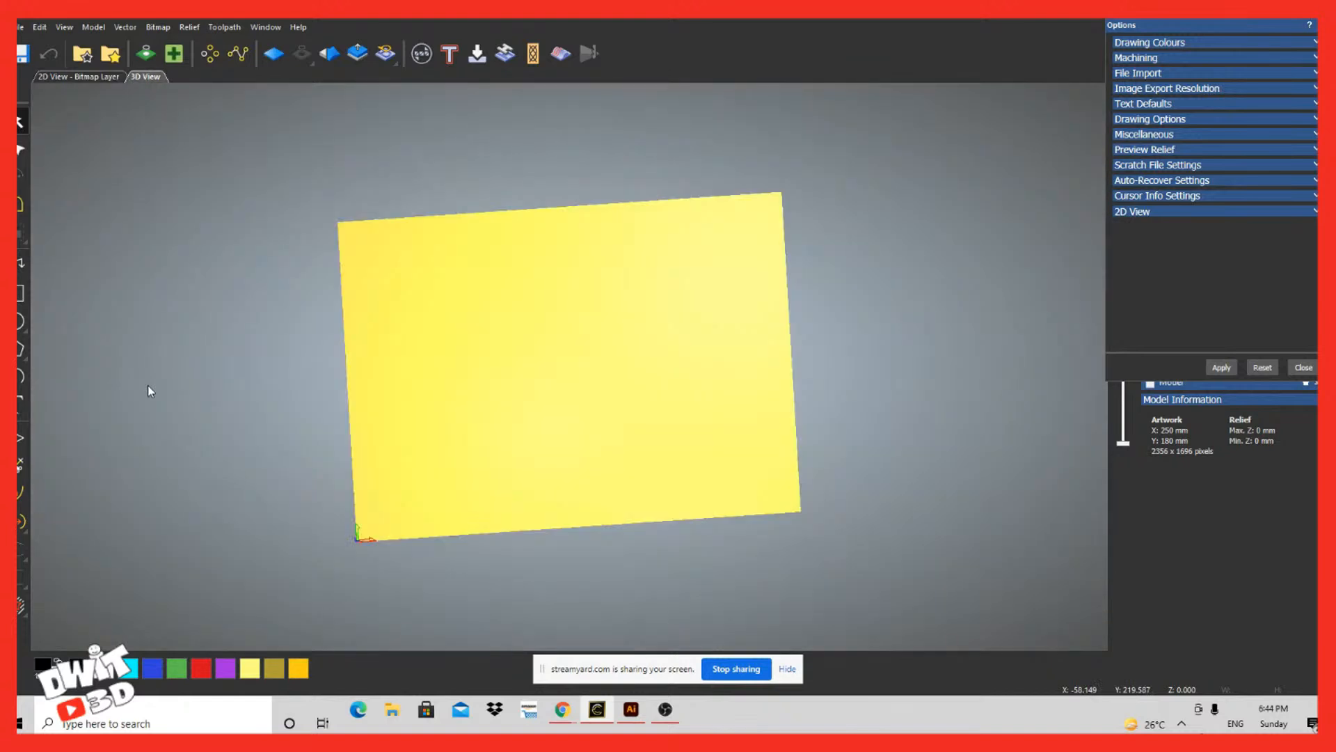
drag(446, 689, 410, 626)
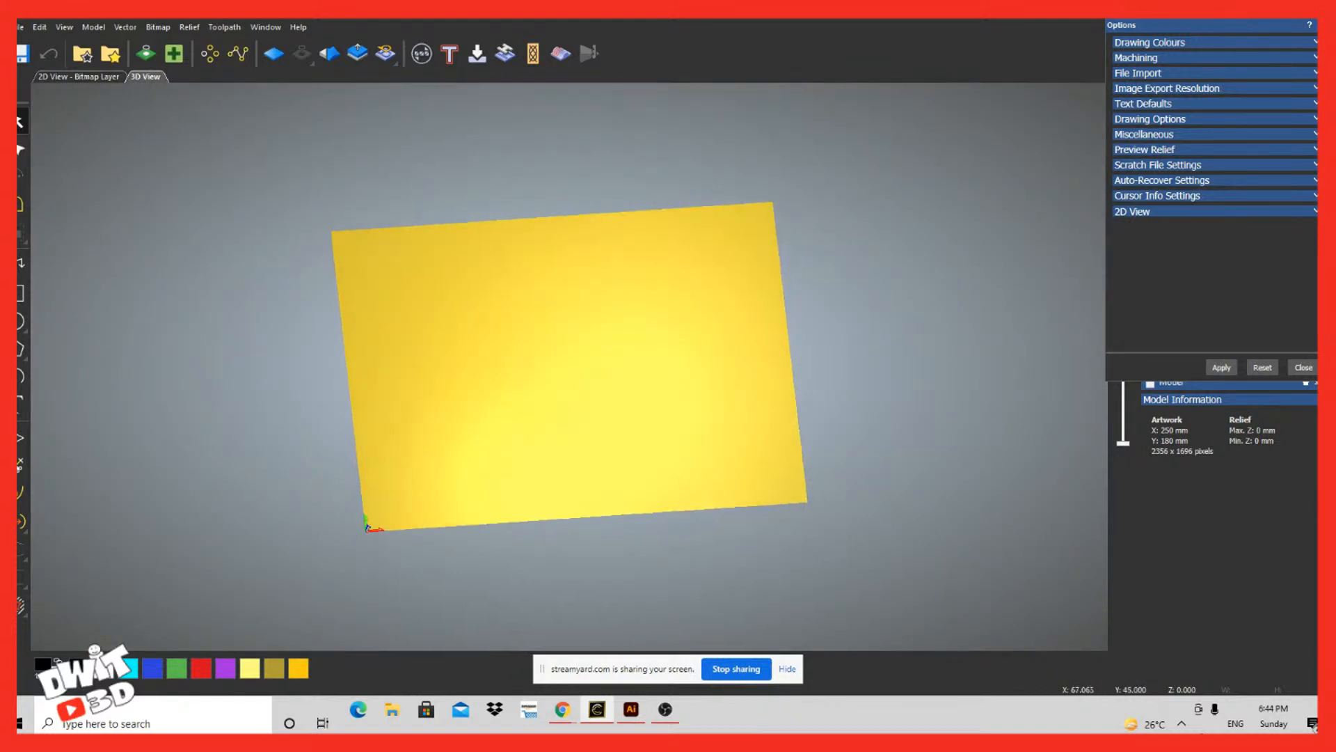
scroll(55, 358, down, 1)
key(F2)
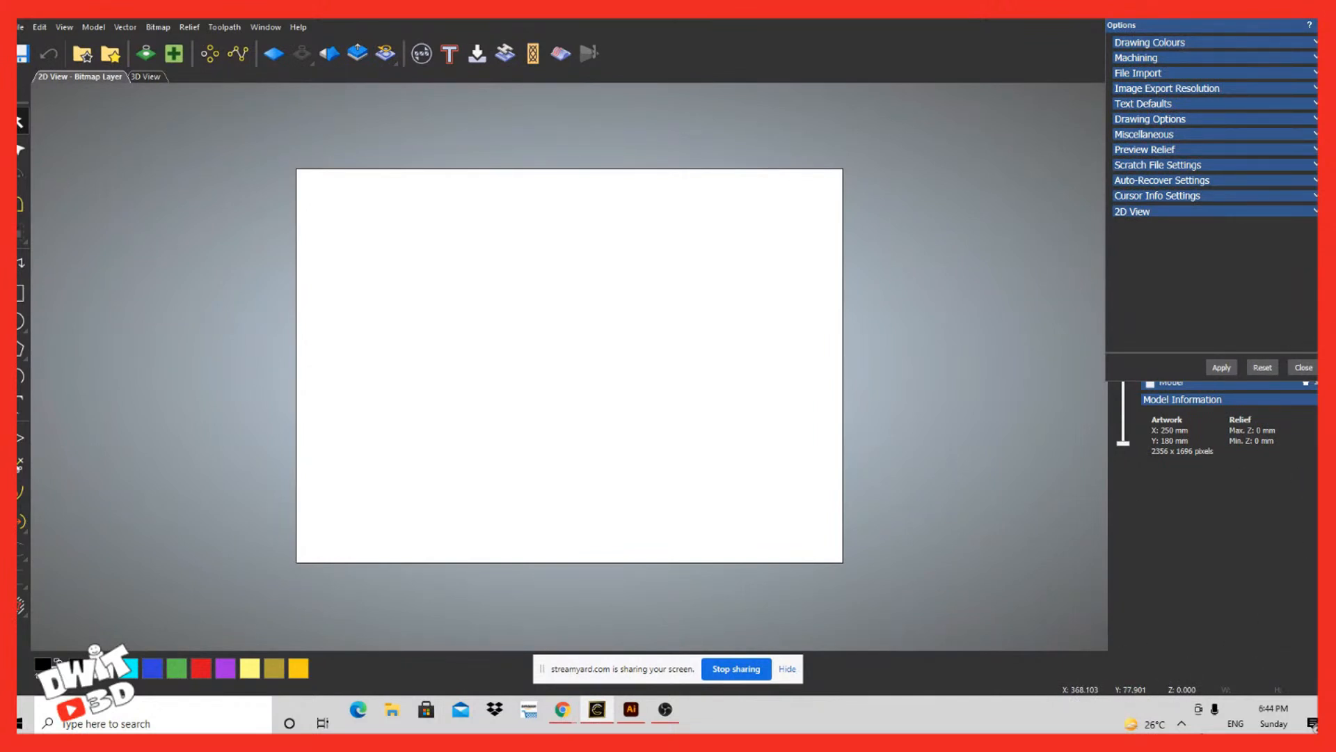
click(1303, 367)
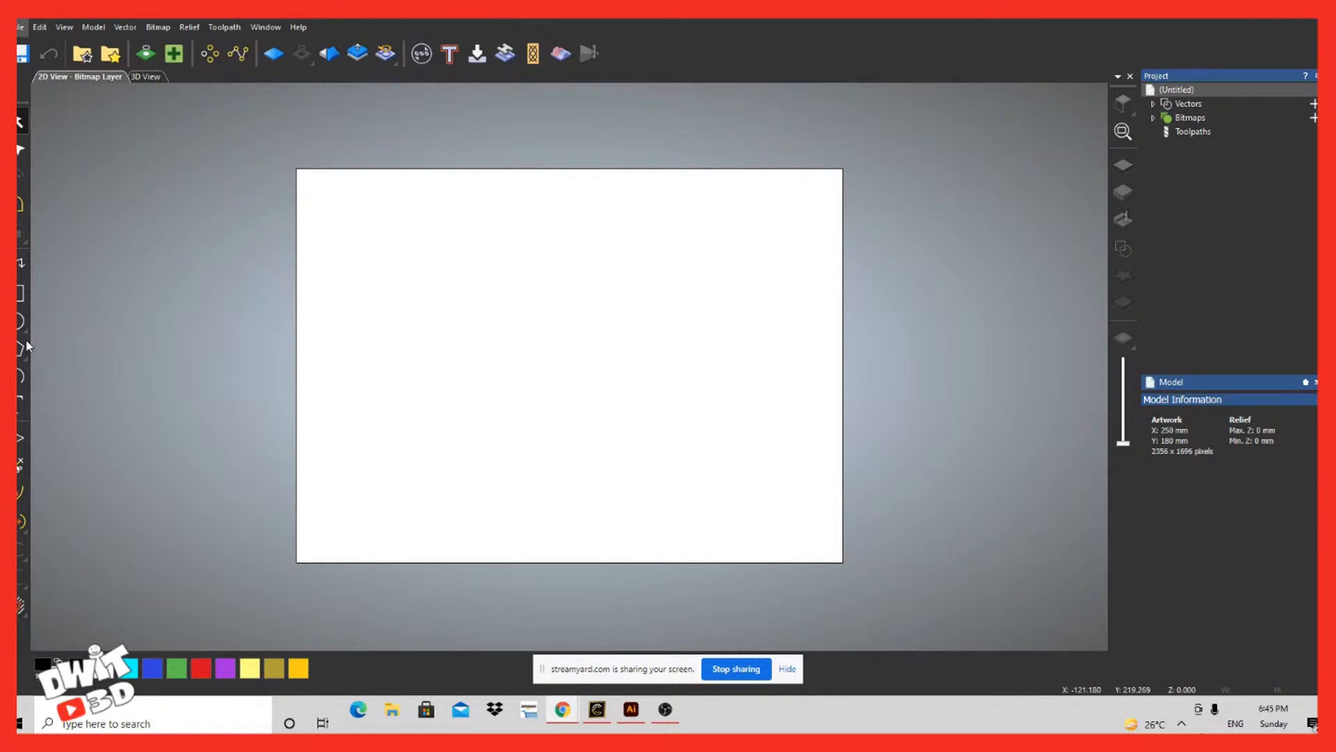
Step: Examine the file types that can be opened as a model
click(21, 27)
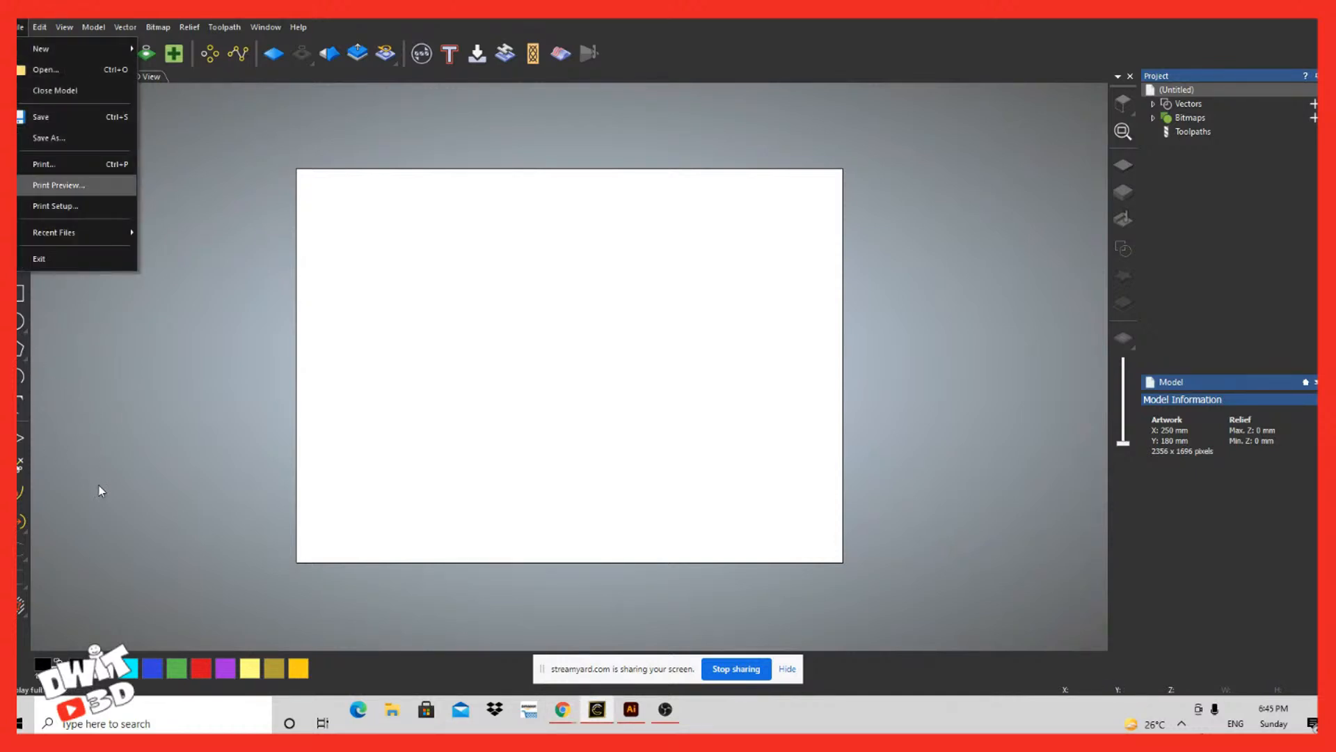
click(94, 69)
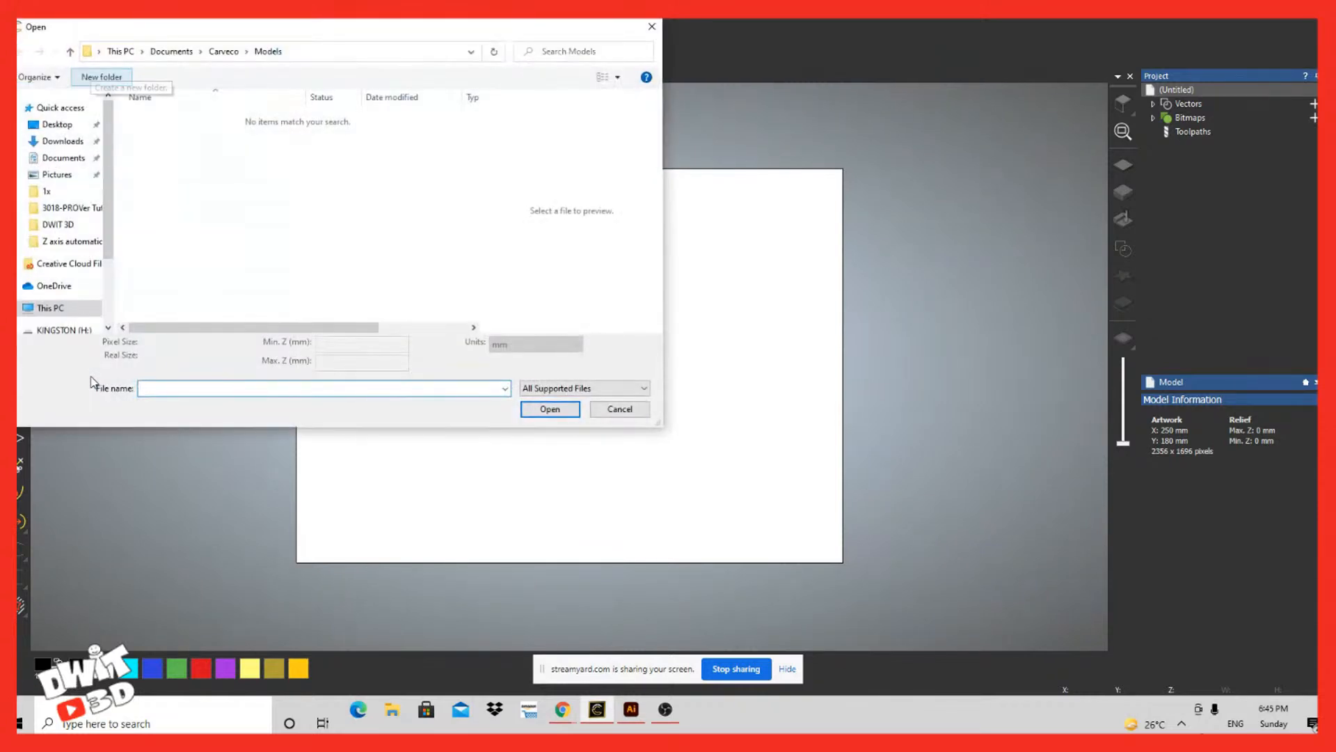
click(588, 388)
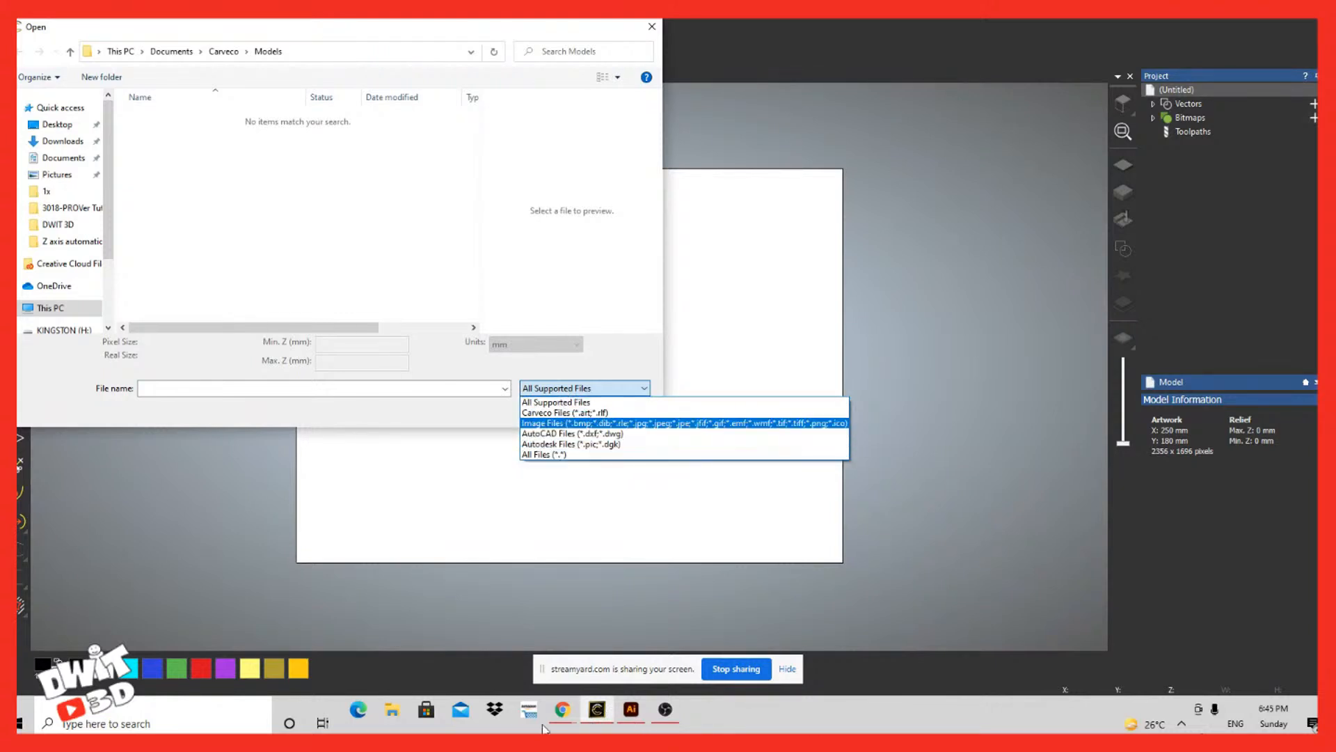
click(562, 698)
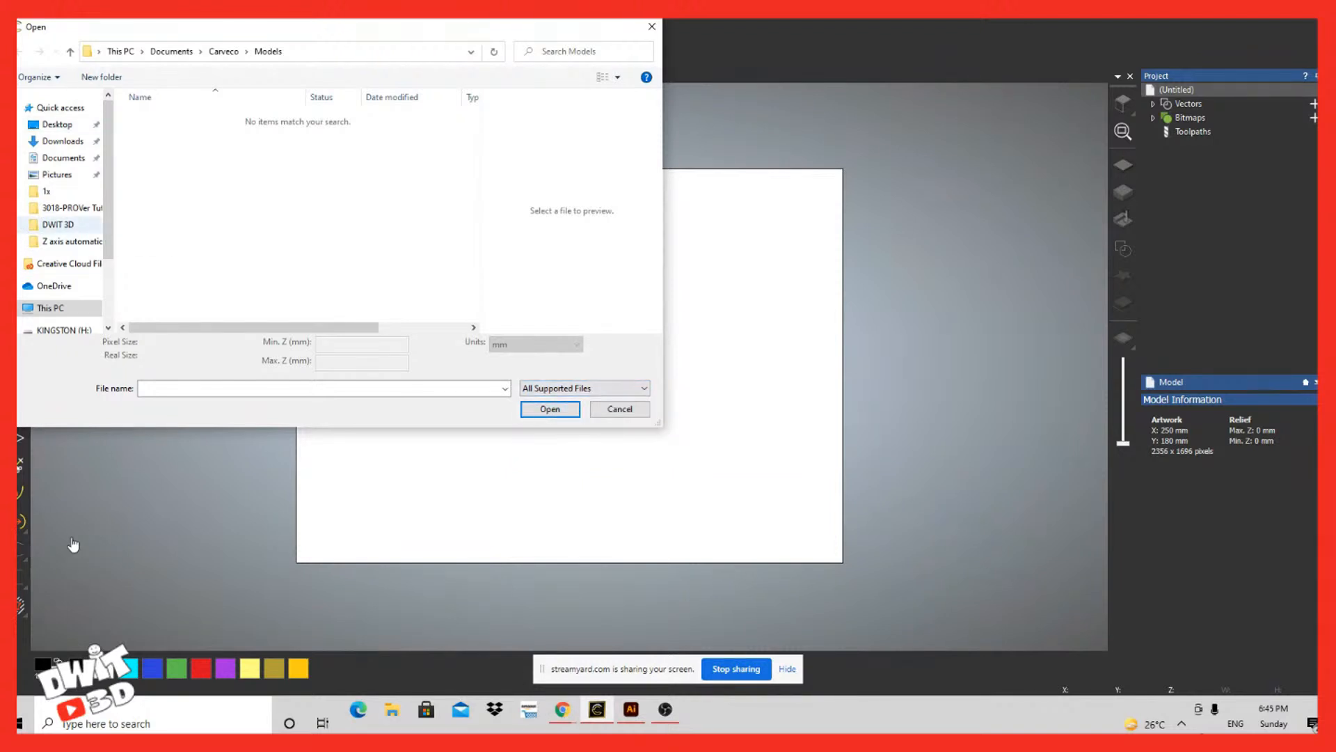
Step: Try to open the DWIT Decal image from the DWIT 3D folder as a model with its origin at the lower-left corner
click(58, 224)
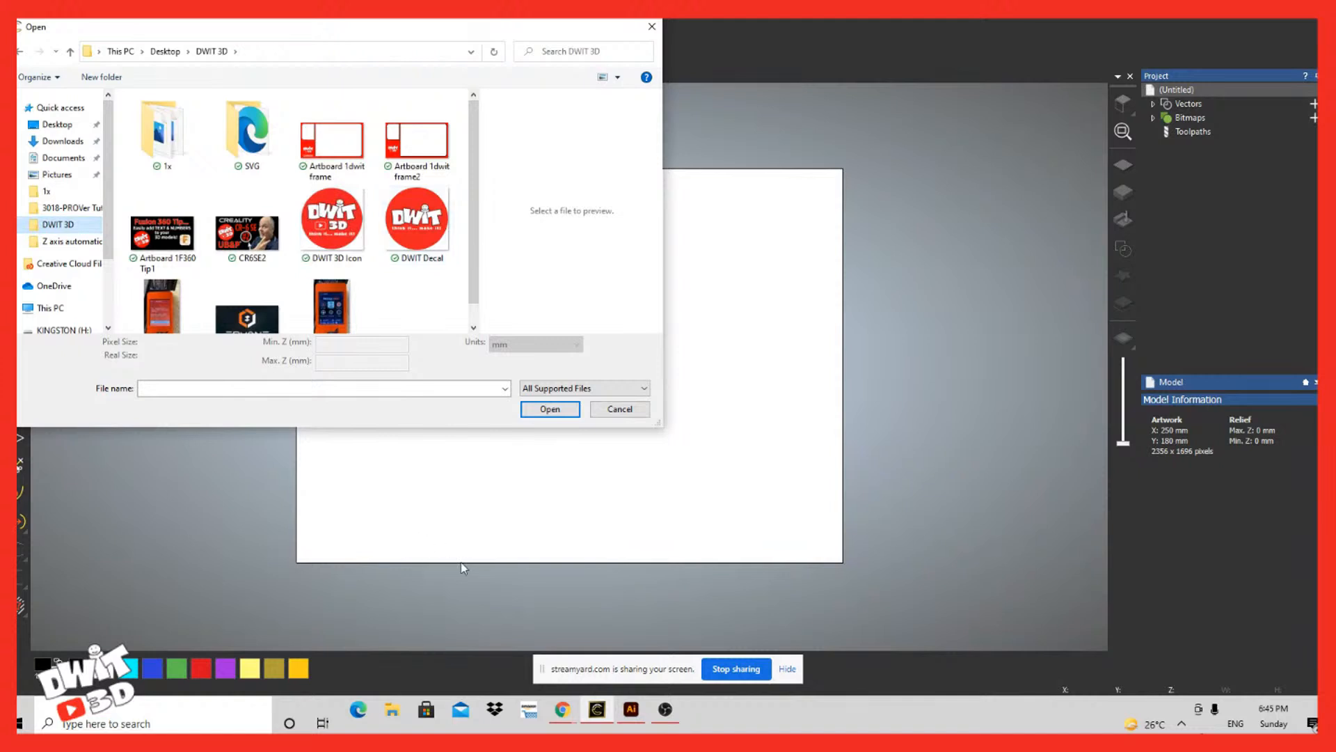
scroll(430, 597, down, 1)
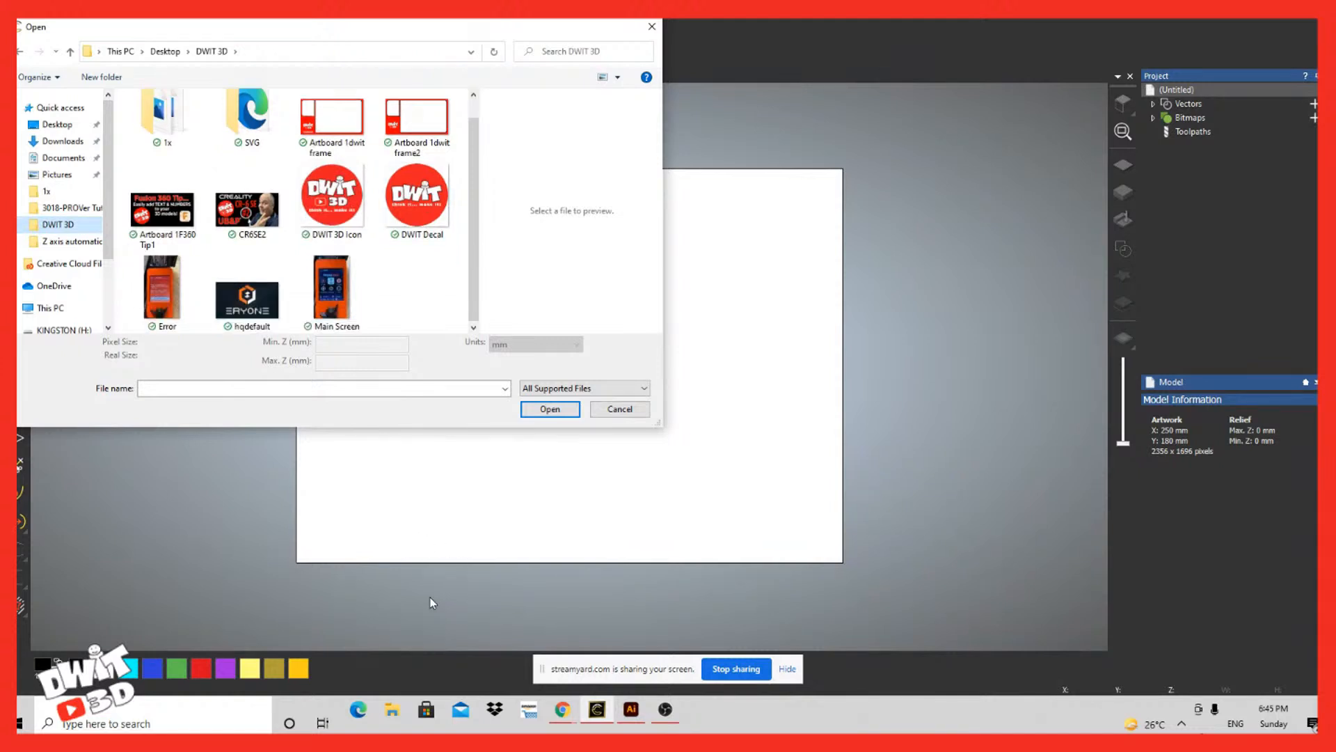
click(438, 526)
double_click(425, 524)
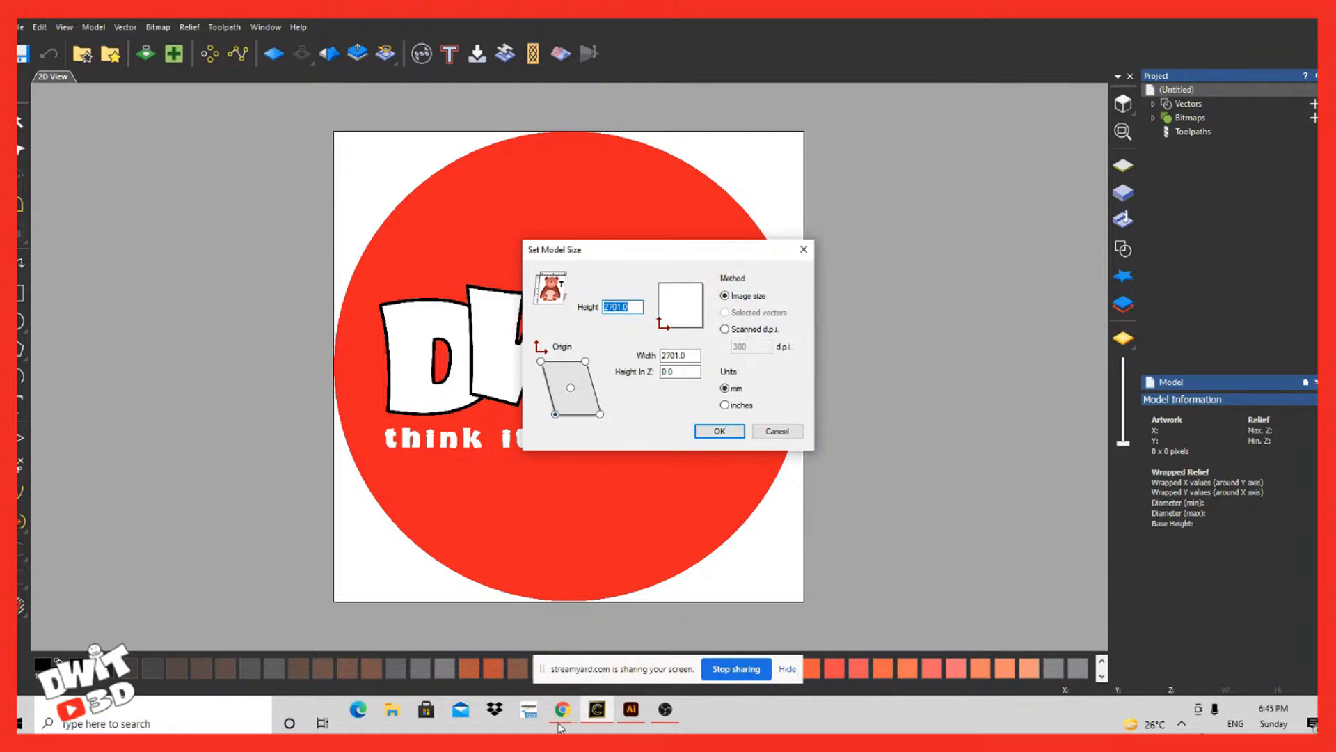
click(555, 414)
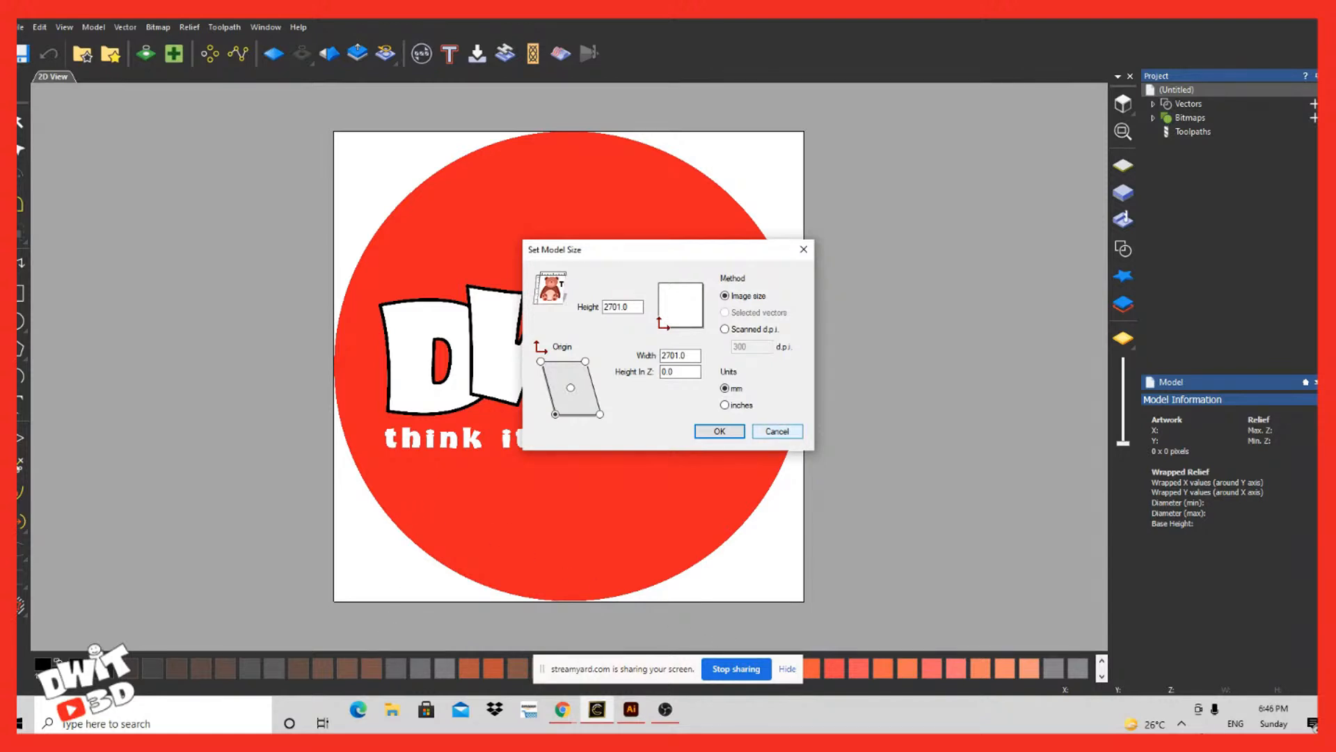
click(778, 431)
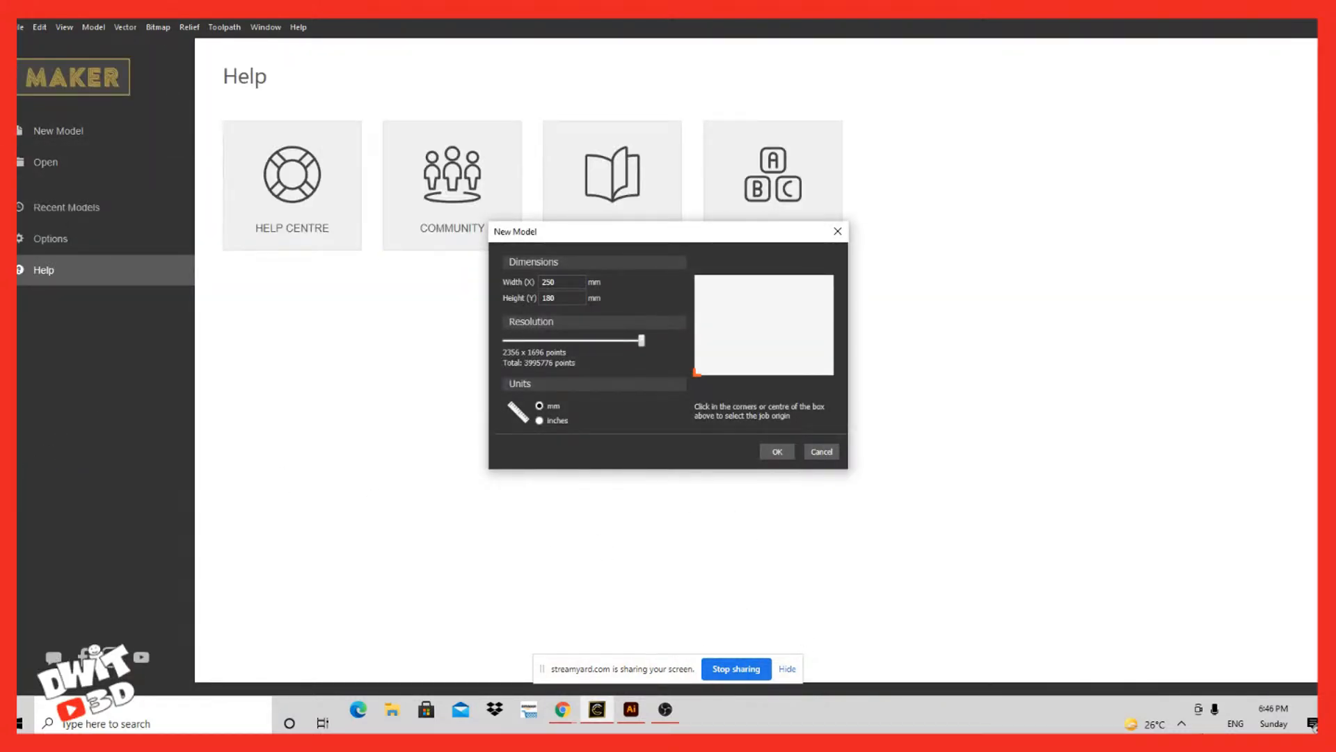
Step: Create a new 250 x 180 mm model at 2356 x 1696 points and restore the program window to a smaller size
click(777, 451)
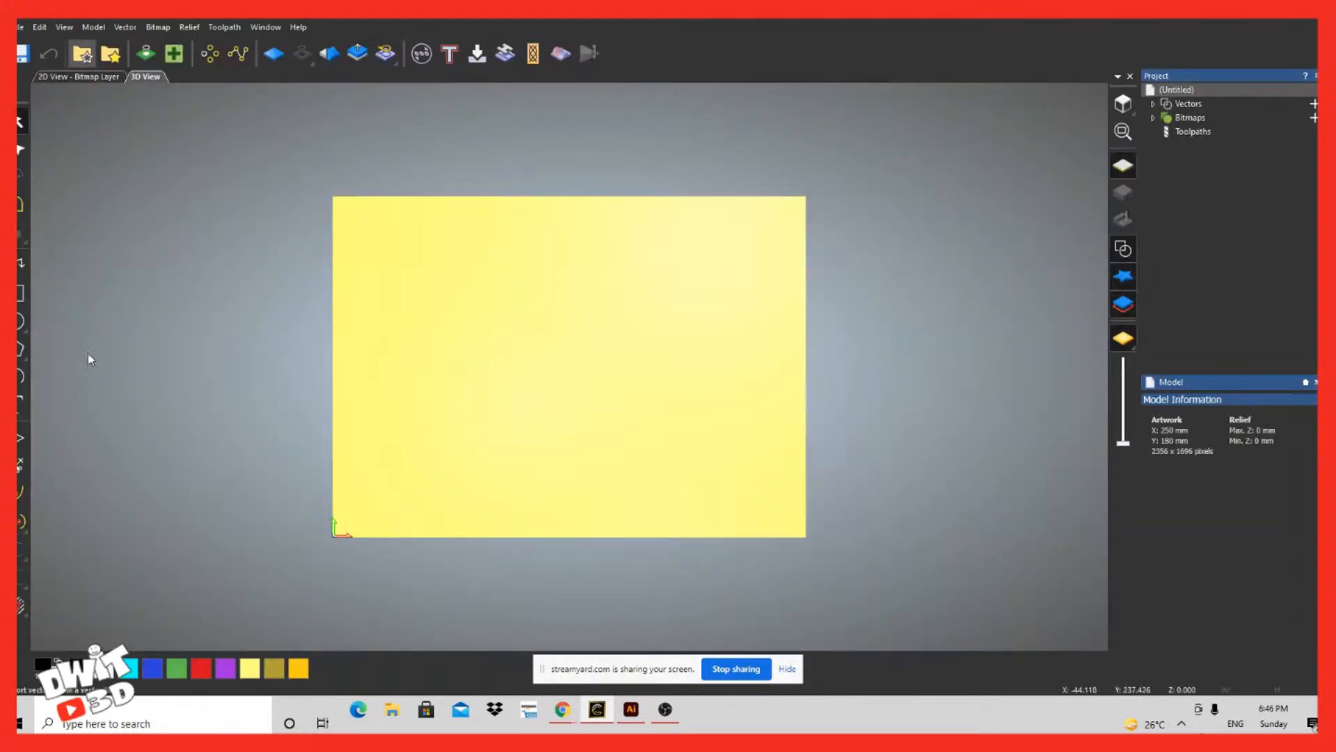
click(21, 28)
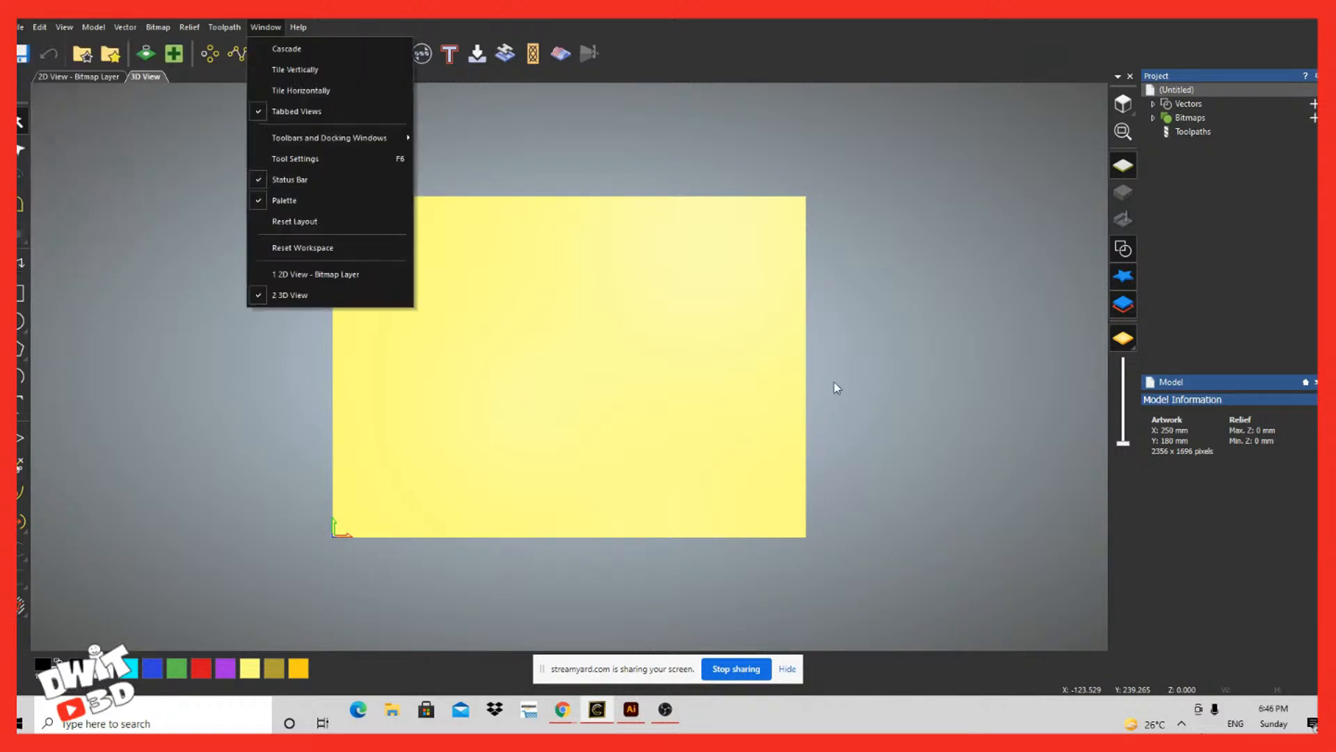
click(893, 423)
click(1288, 7)
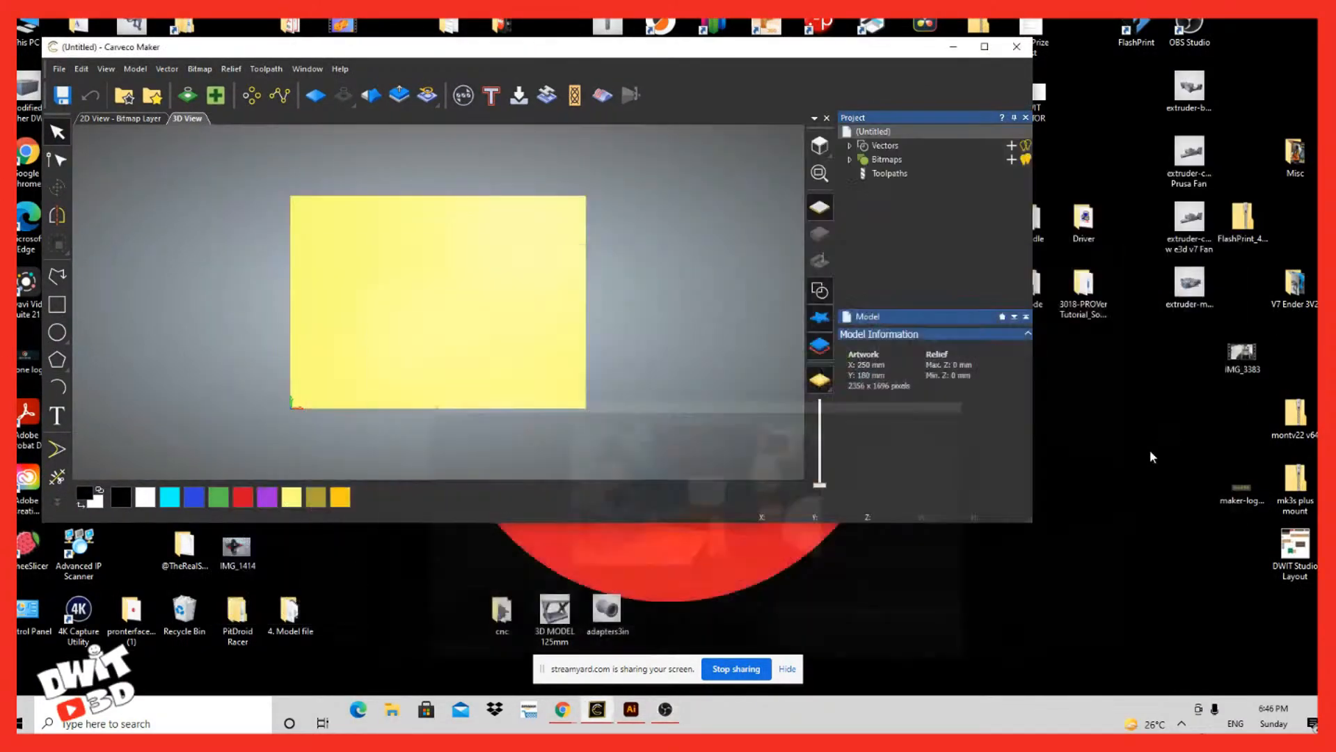
Step: Import the DWIT VECTOR file from the desktop into the model and maximize the program window
drag(885, 52, 975, 143)
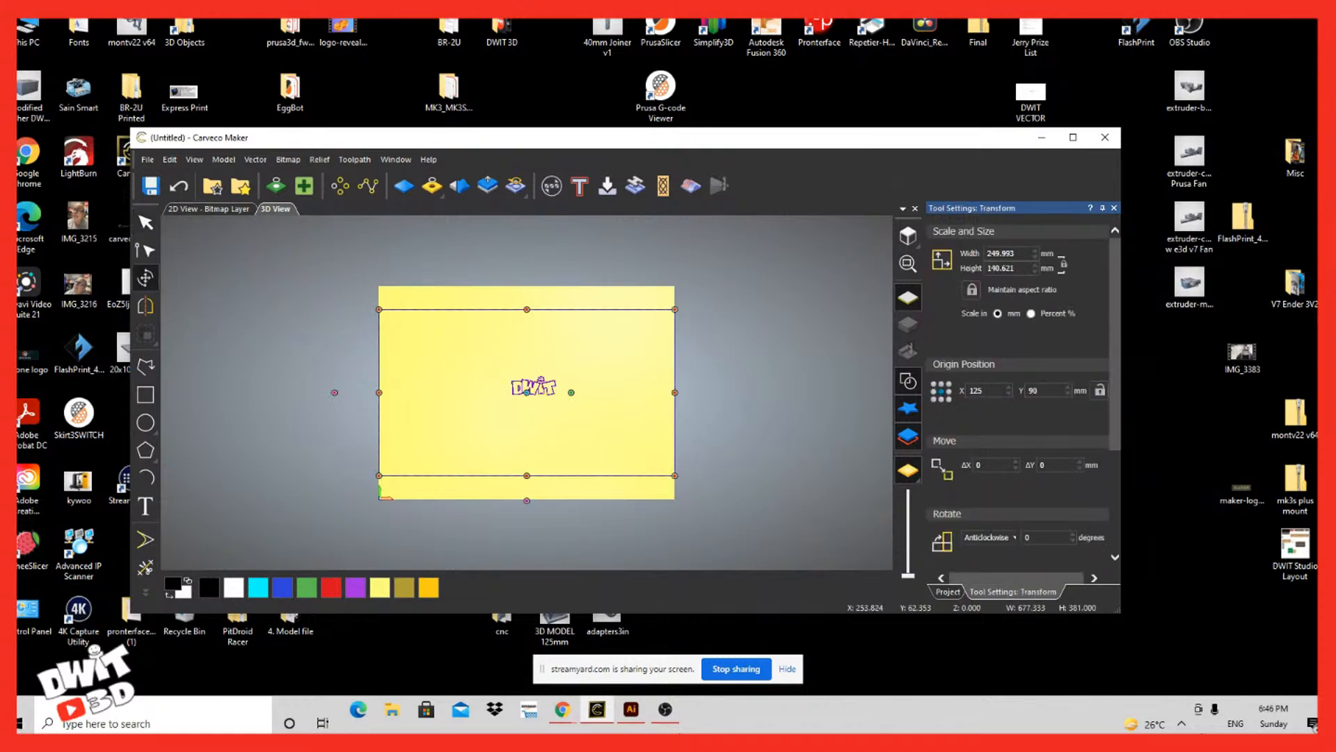
click(1074, 138)
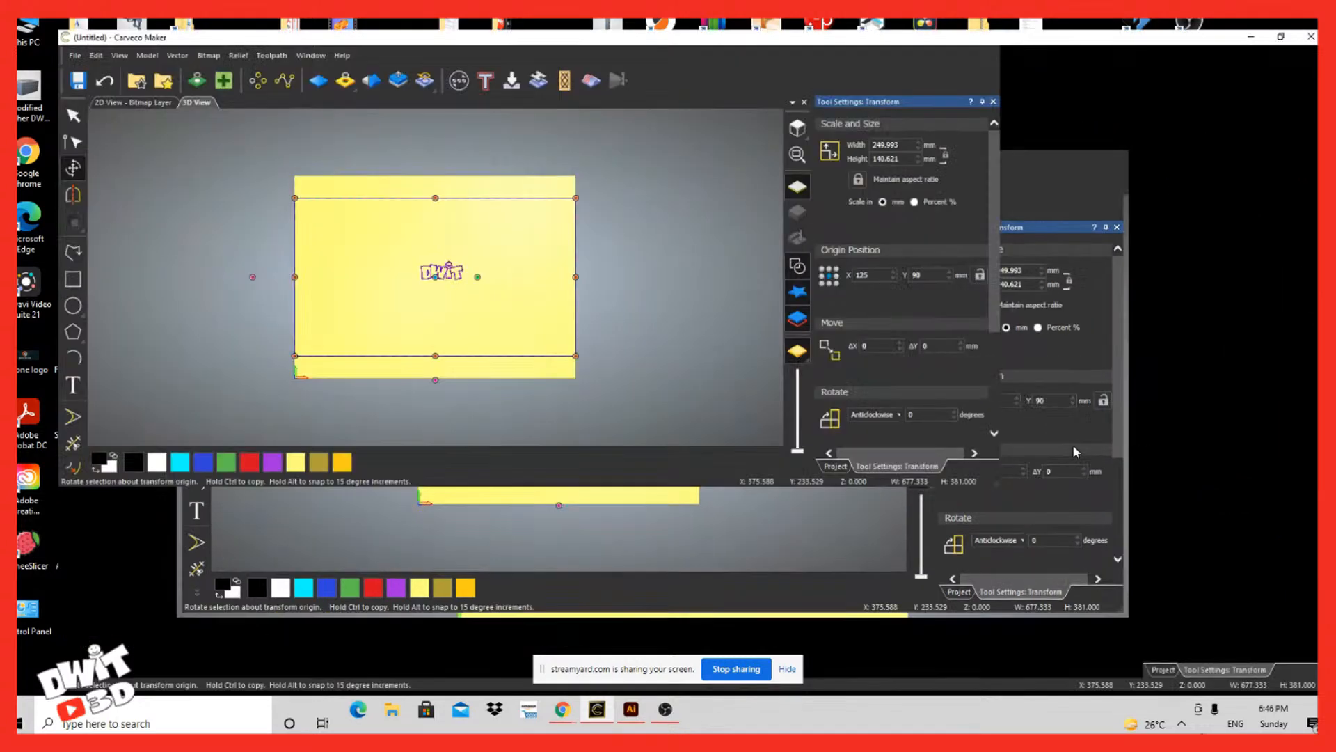
scroll(588, 360, up, 5)
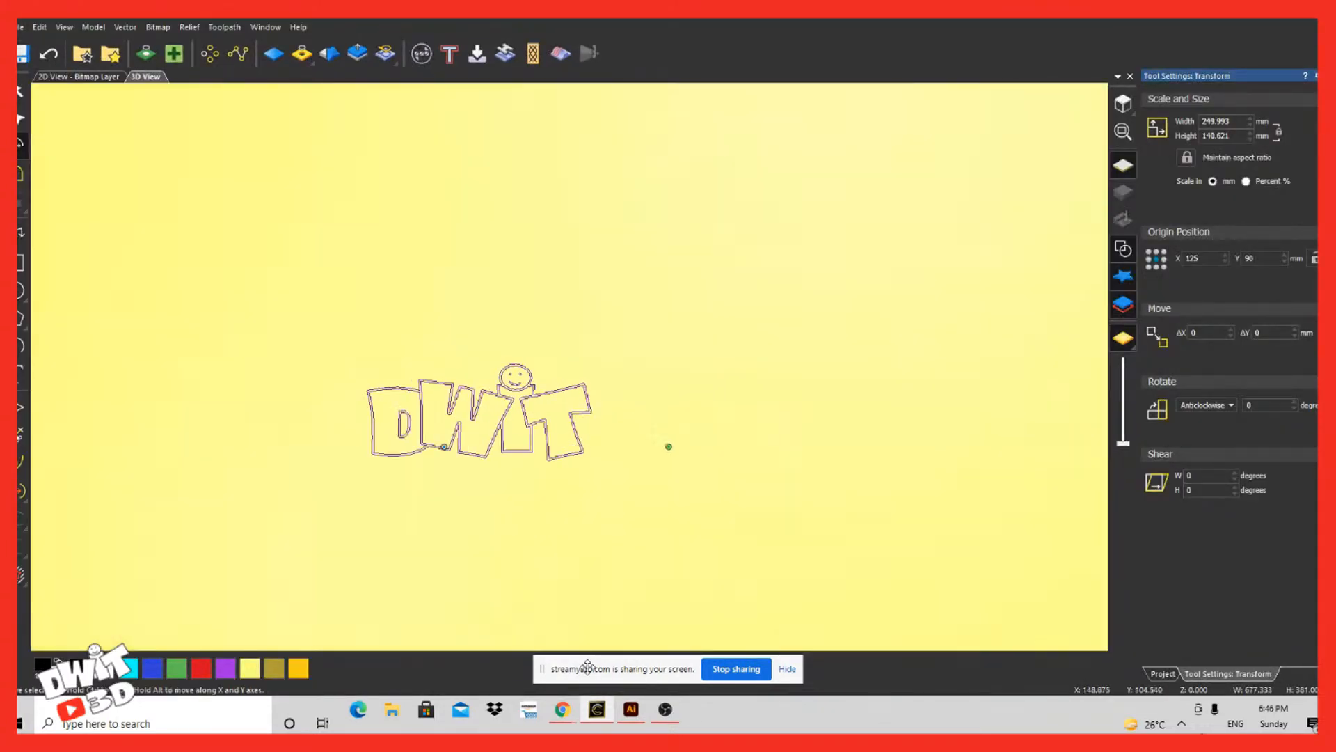
scroll(588, 360, down, 6)
scroll(588, 359, up, 2)
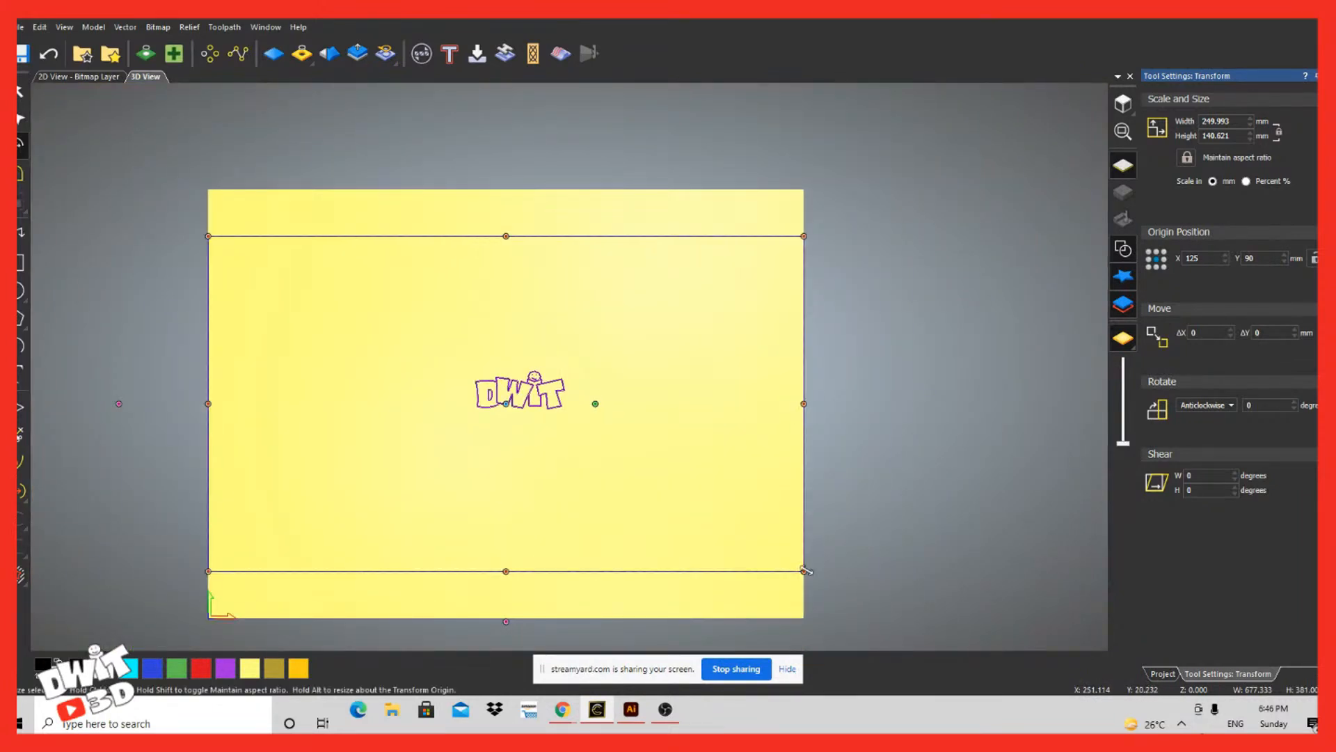
Step: Enlarge the DWIT vectors to about 536 mm wide and move the logo toward the model's upper-left corner
drag(805, 570, 963, 659)
drag(623, 432, 293, 567)
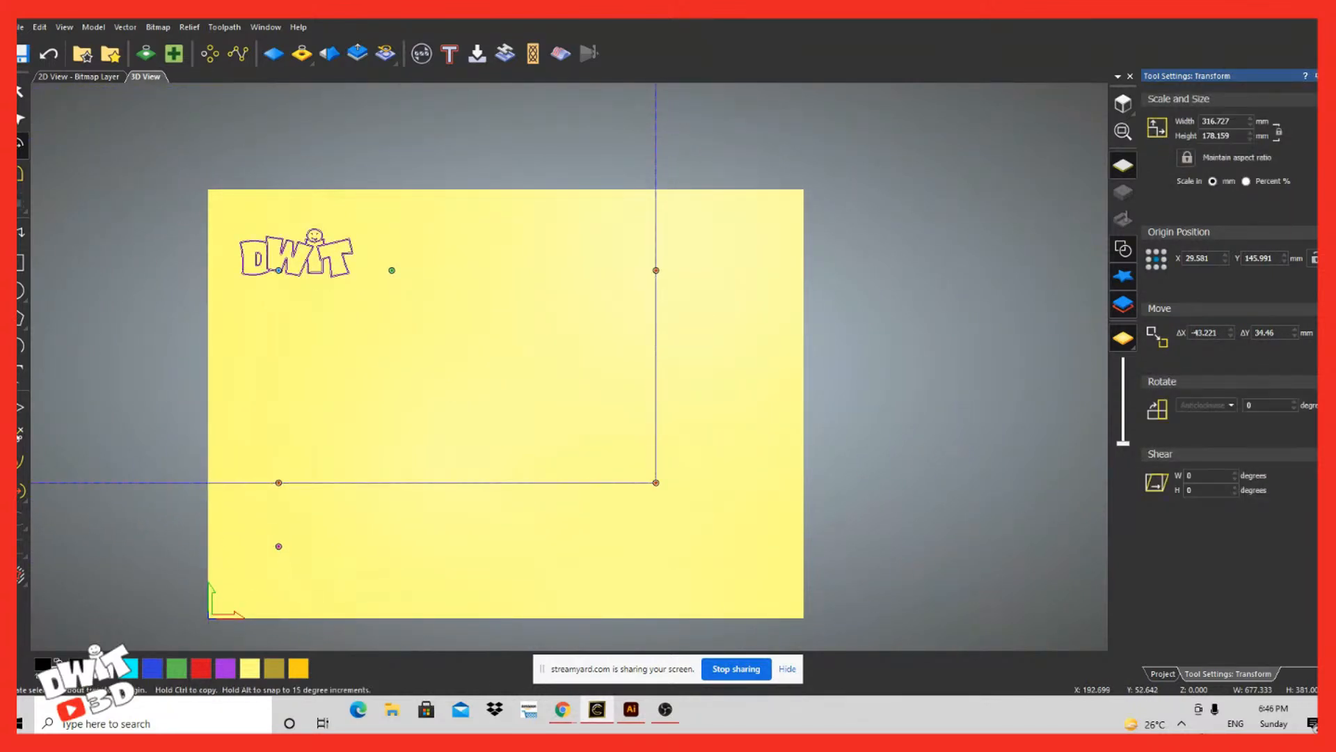
drag(391, 270, 750, 408)
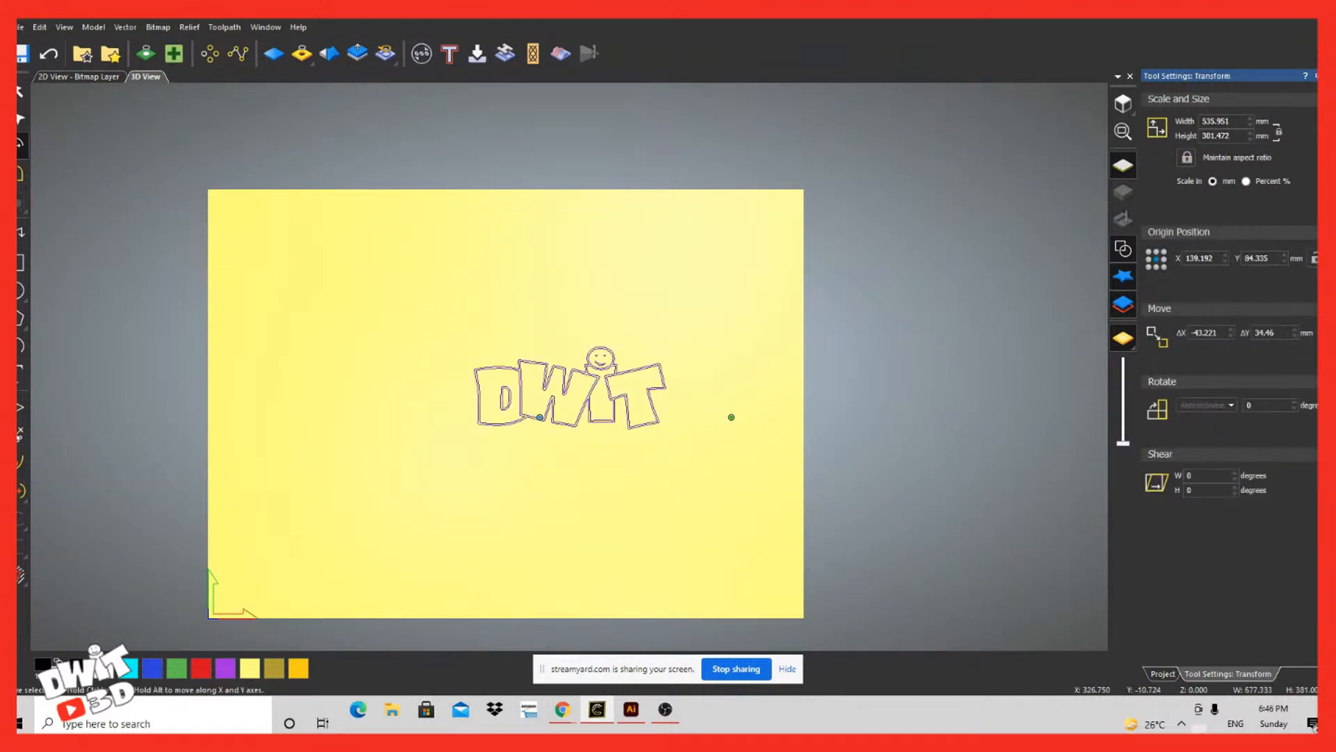
drag(609, 692, 370, 588)
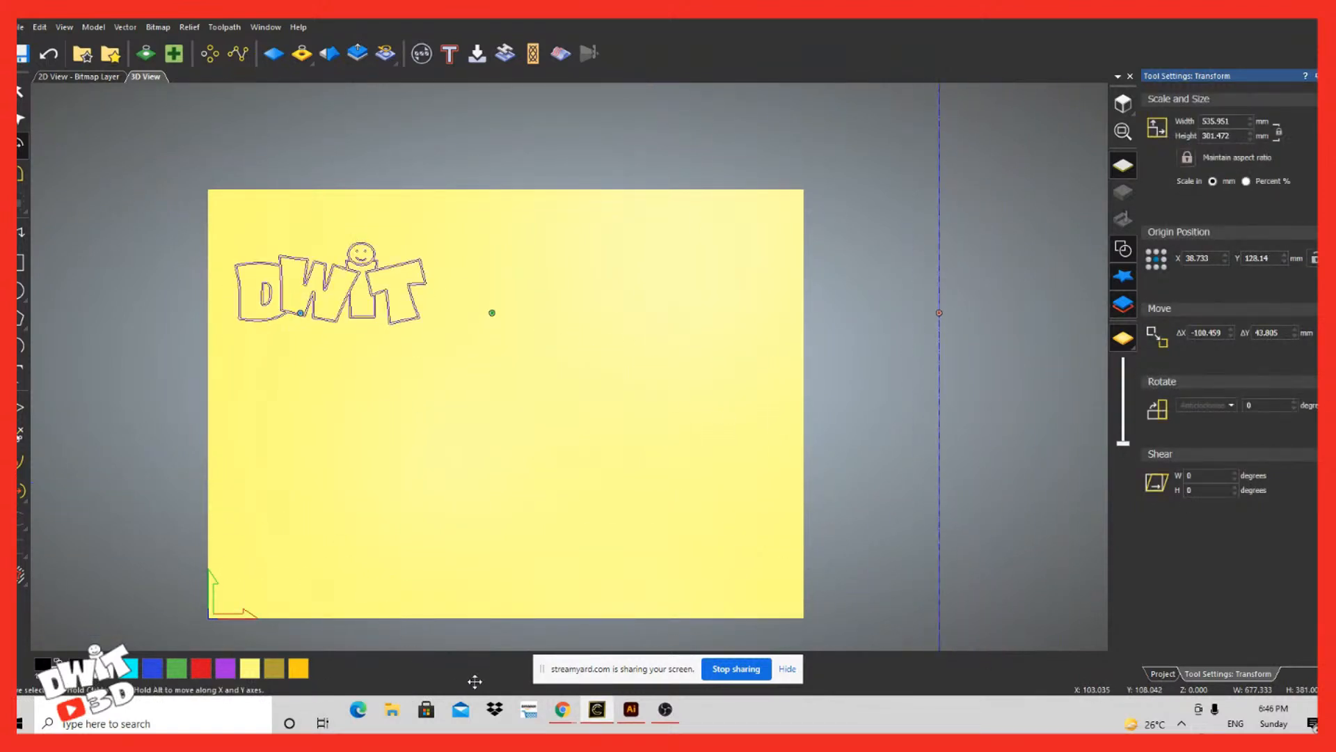
Step: Enlarge the DWIT vectors to about 1393 x 783 mm, place the lettering across the middle of the model, and deselect it
scroll(569, 367, down, 6)
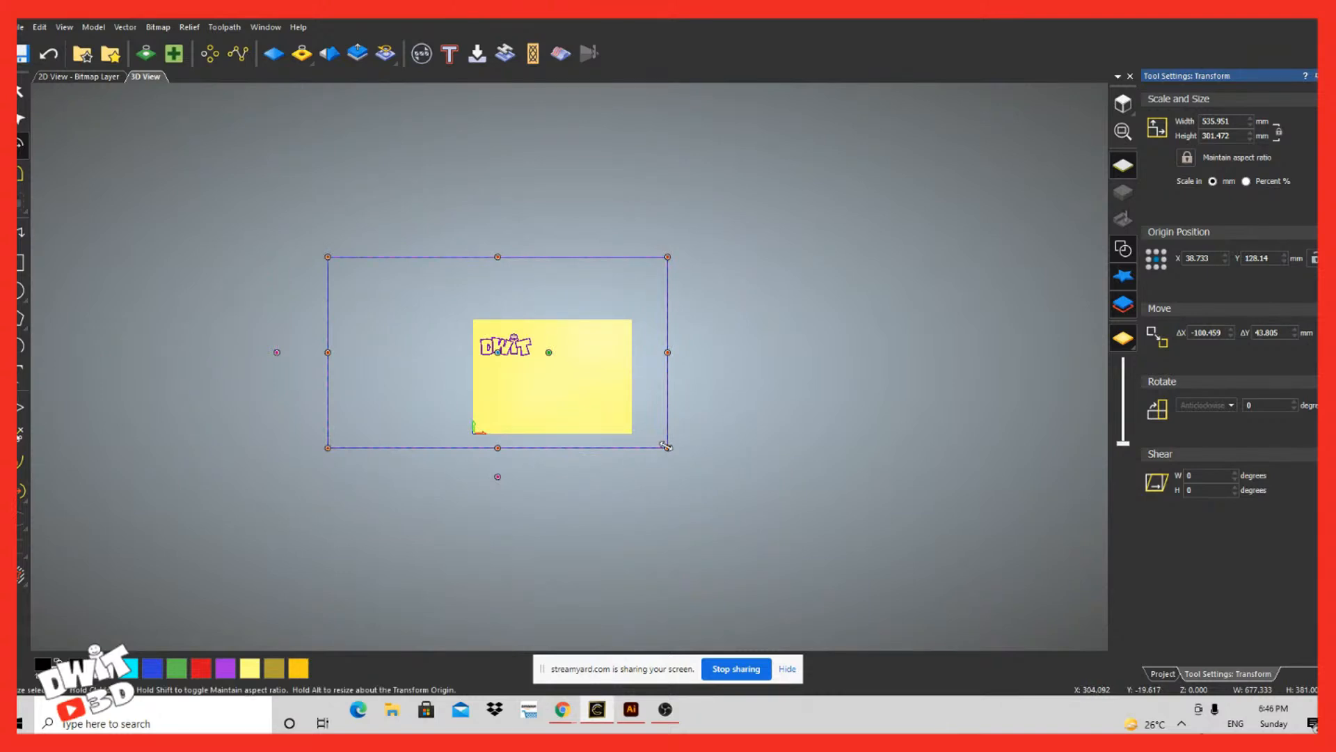
drag(666, 446, 1211, 734)
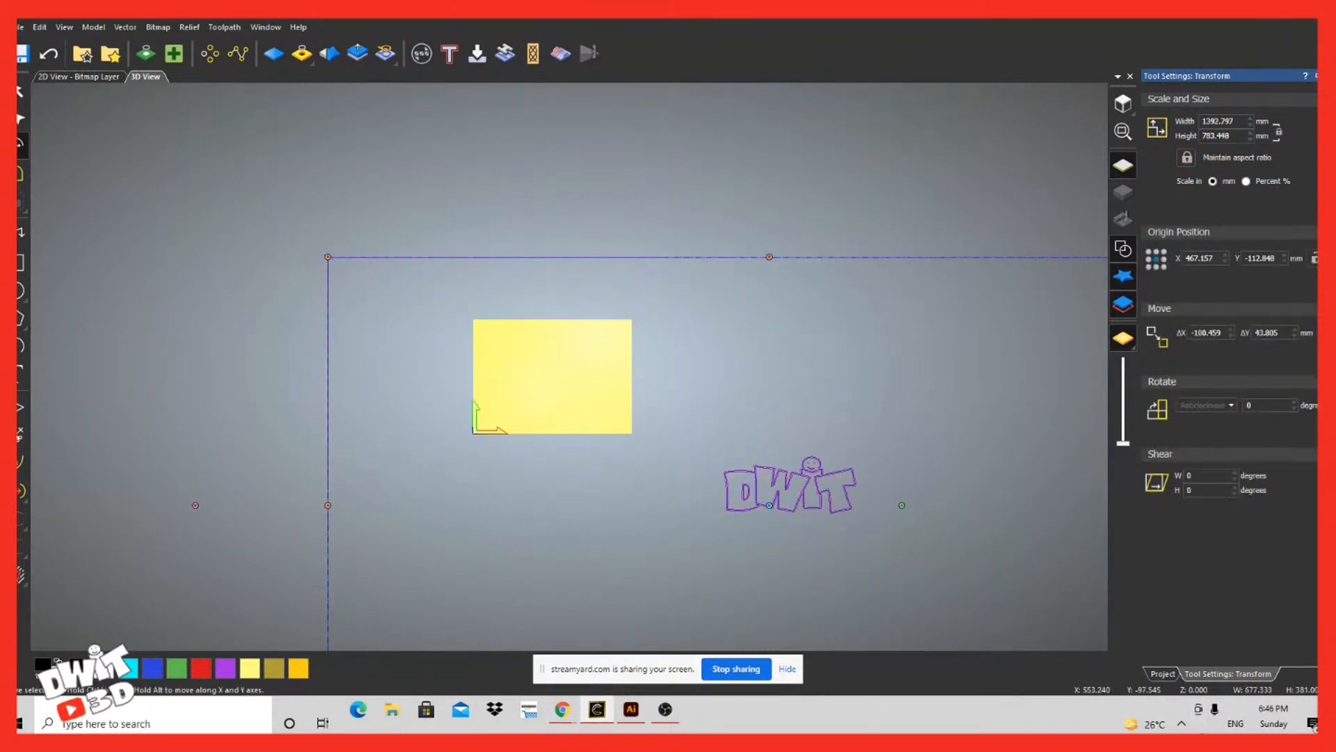
drag(823, 495, 586, 384)
scroll(572, 369, down, 5)
scroll(580, 401, up, 10)
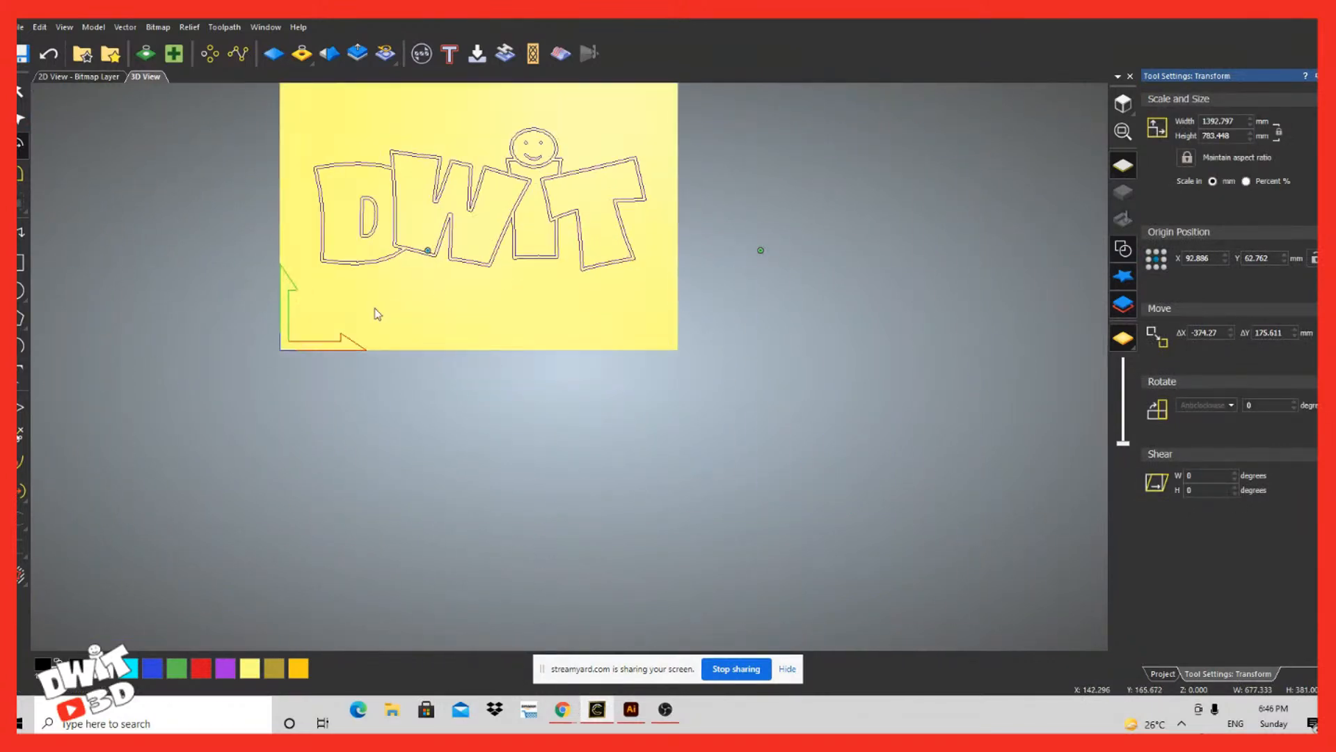
scroll(381, 118, up, 1)
scroll(381, 424, up, 1)
scroll(487, 516, down, 1)
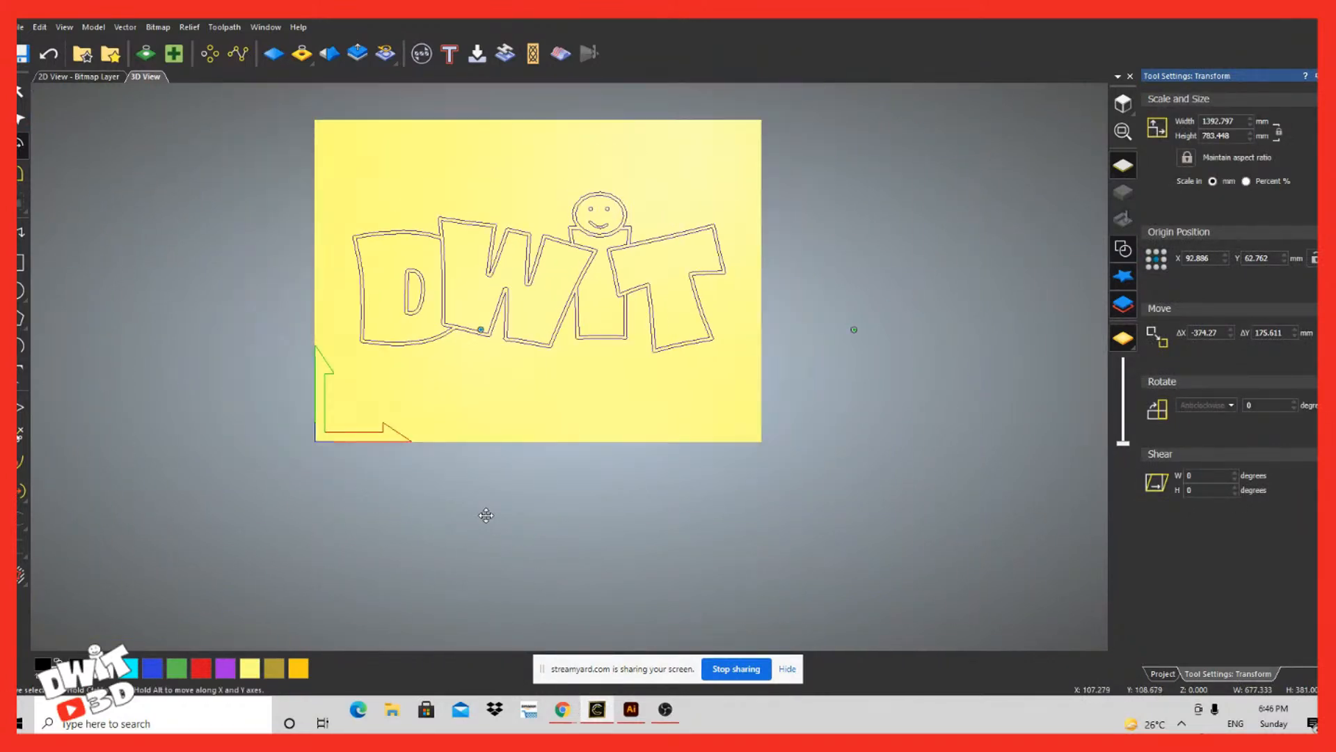
click(798, 509)
scroll(932, 594, up, 1)
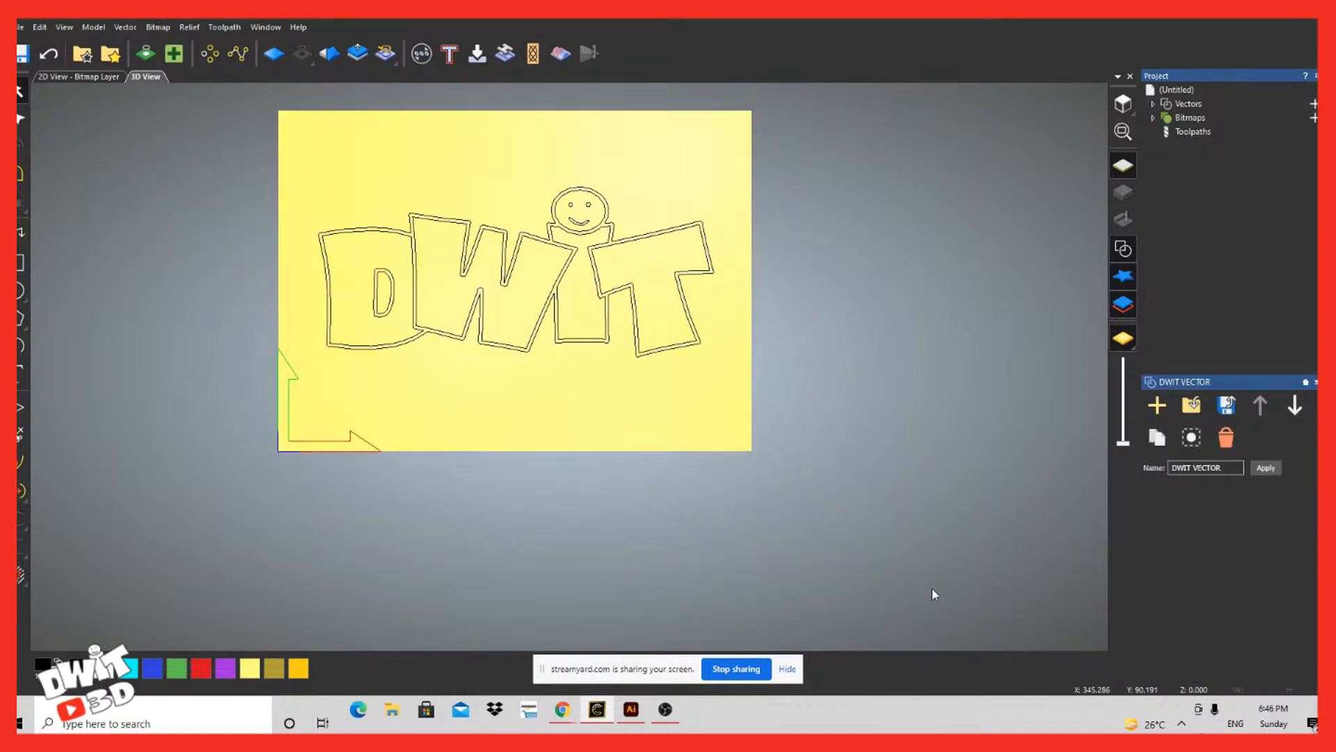
scroll(932, 589, down, 1)
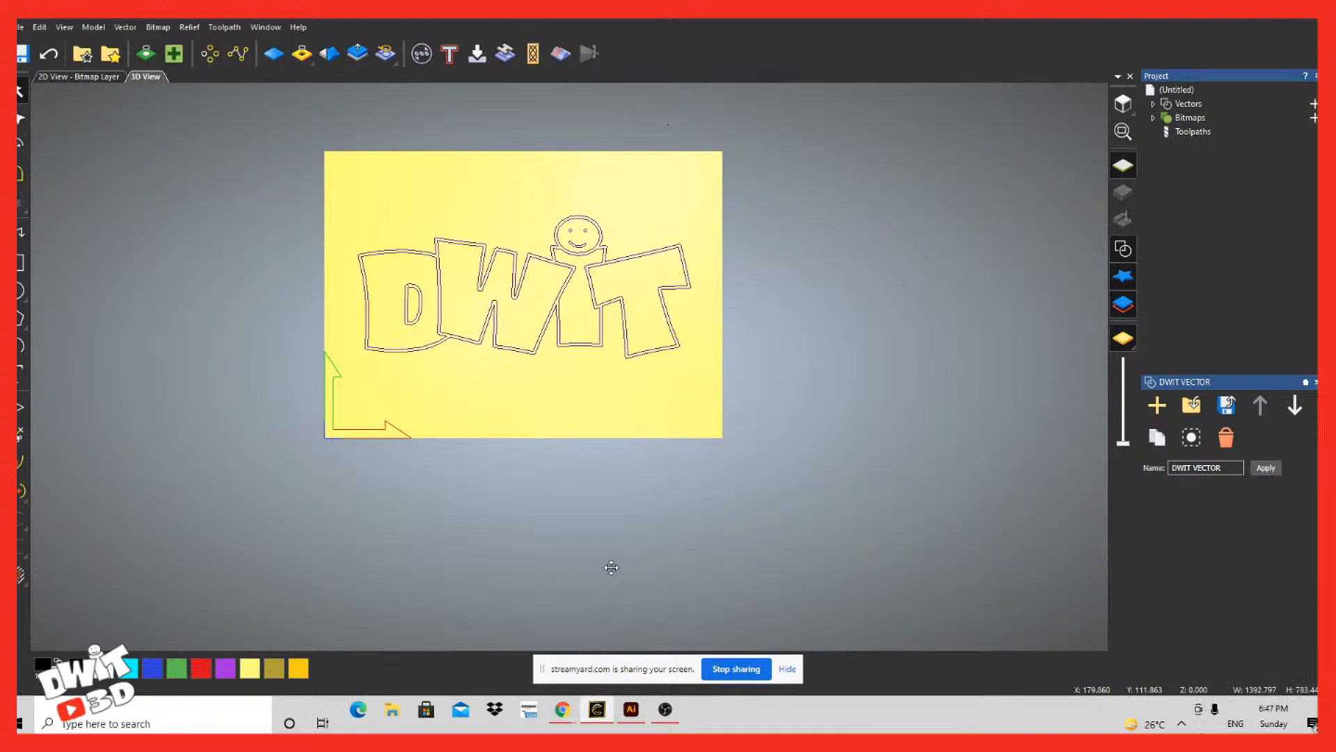
click(160, 27)
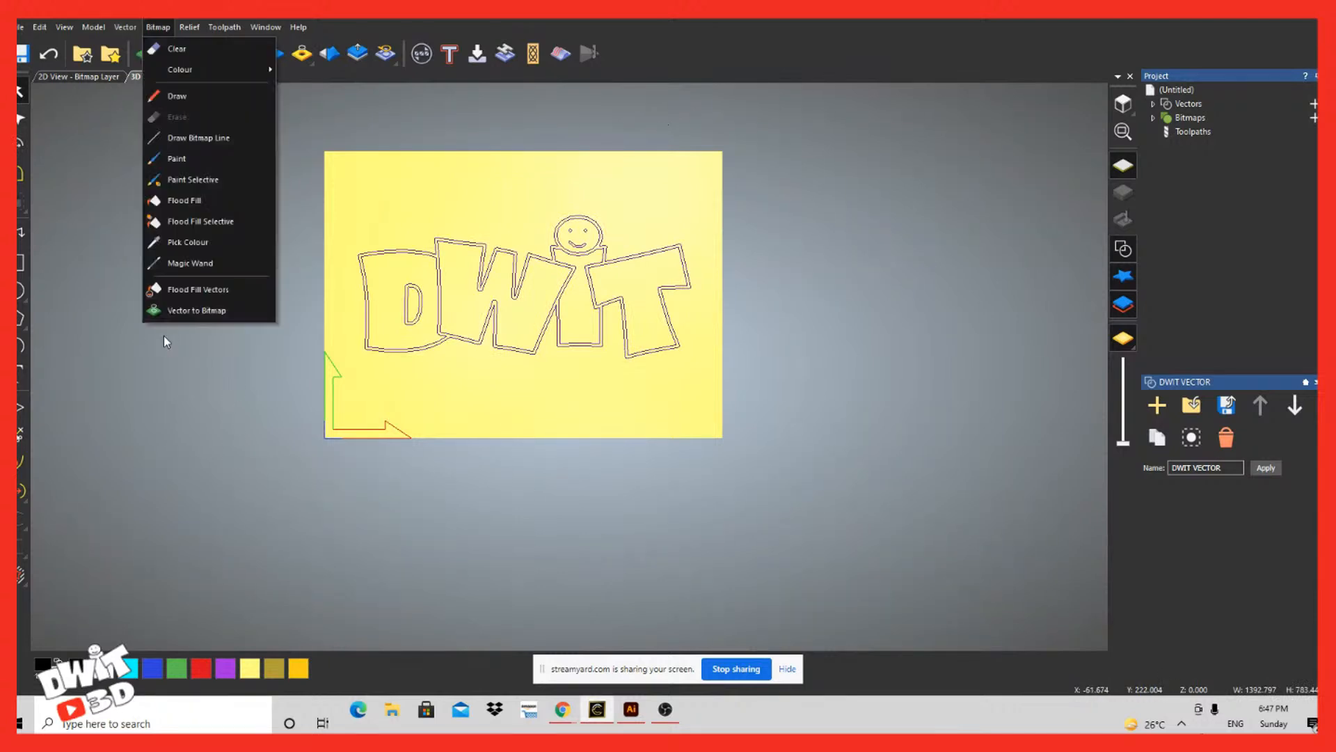
mouse_move(126, 27)
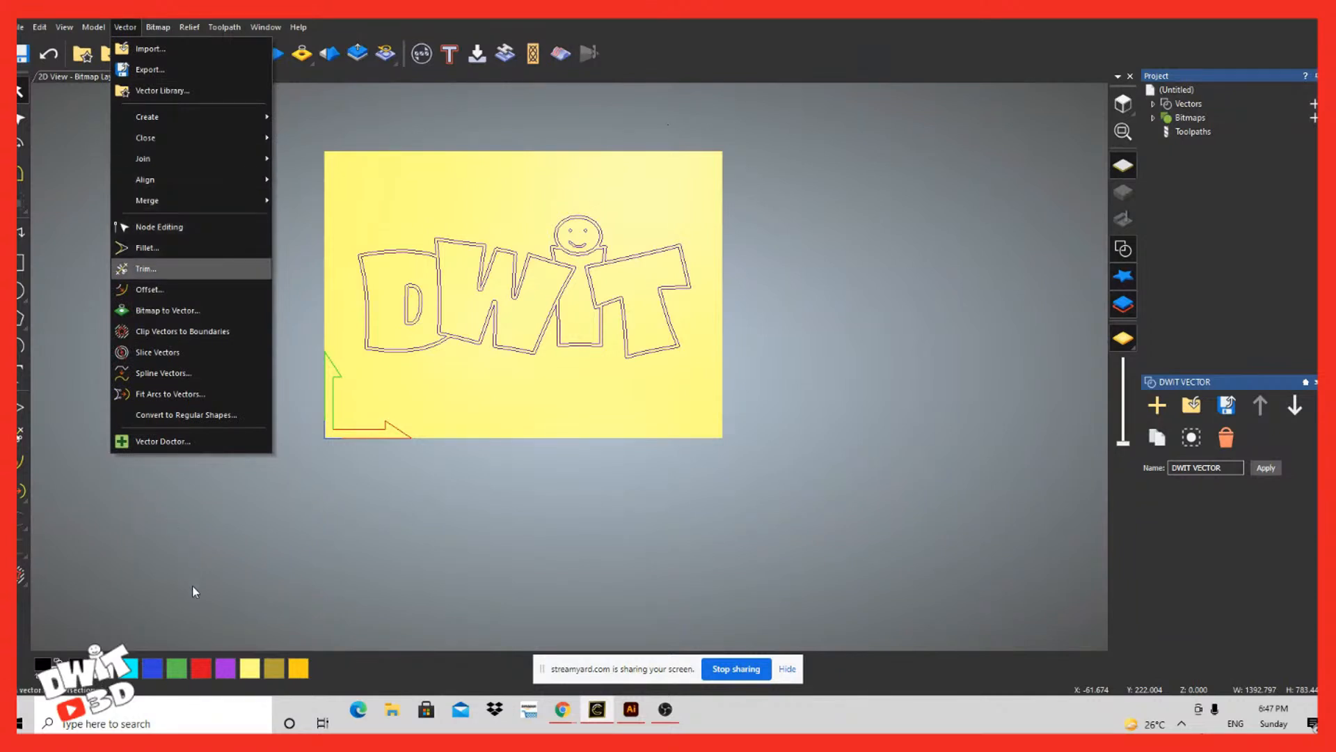
click(644, 346)
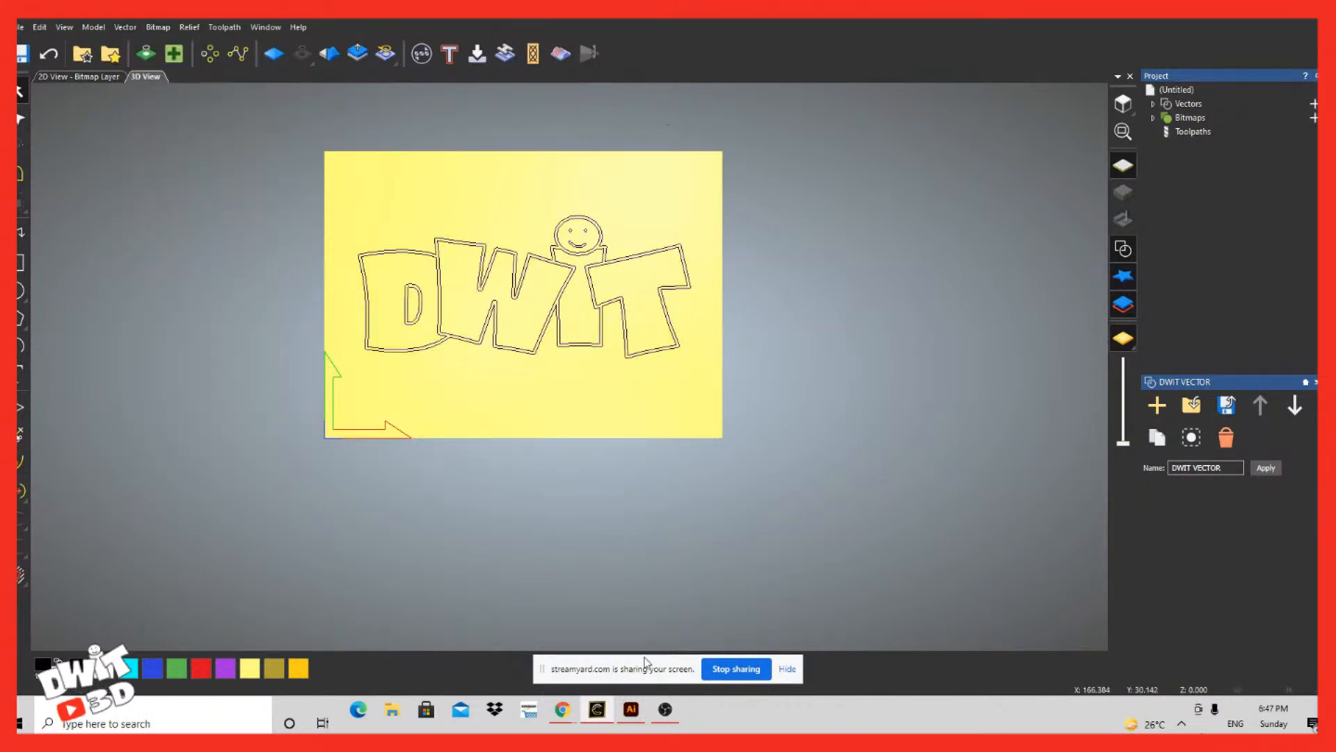
Step: Run Vector Doctor on all vectors to identify vector intersections only, with the coincident points check disabled
click(174, 53)
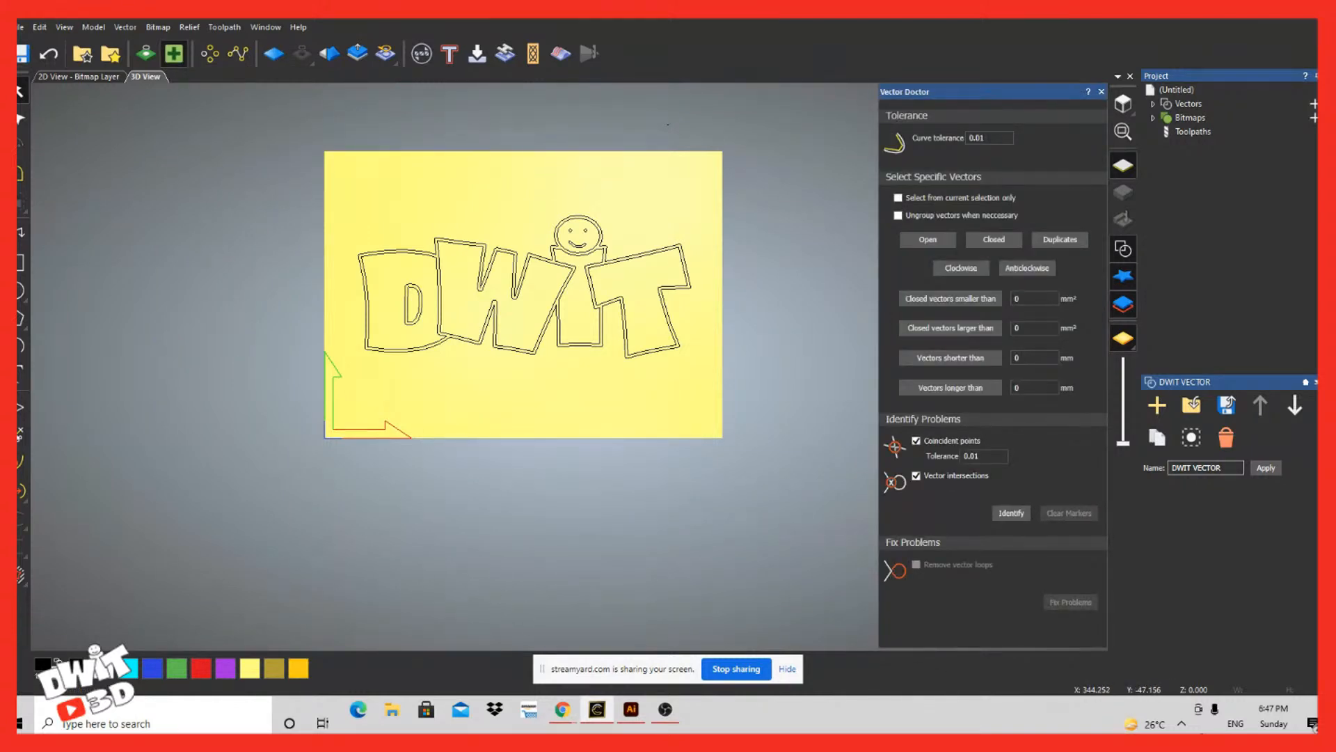
click(916, 441)
click(1011, 513)
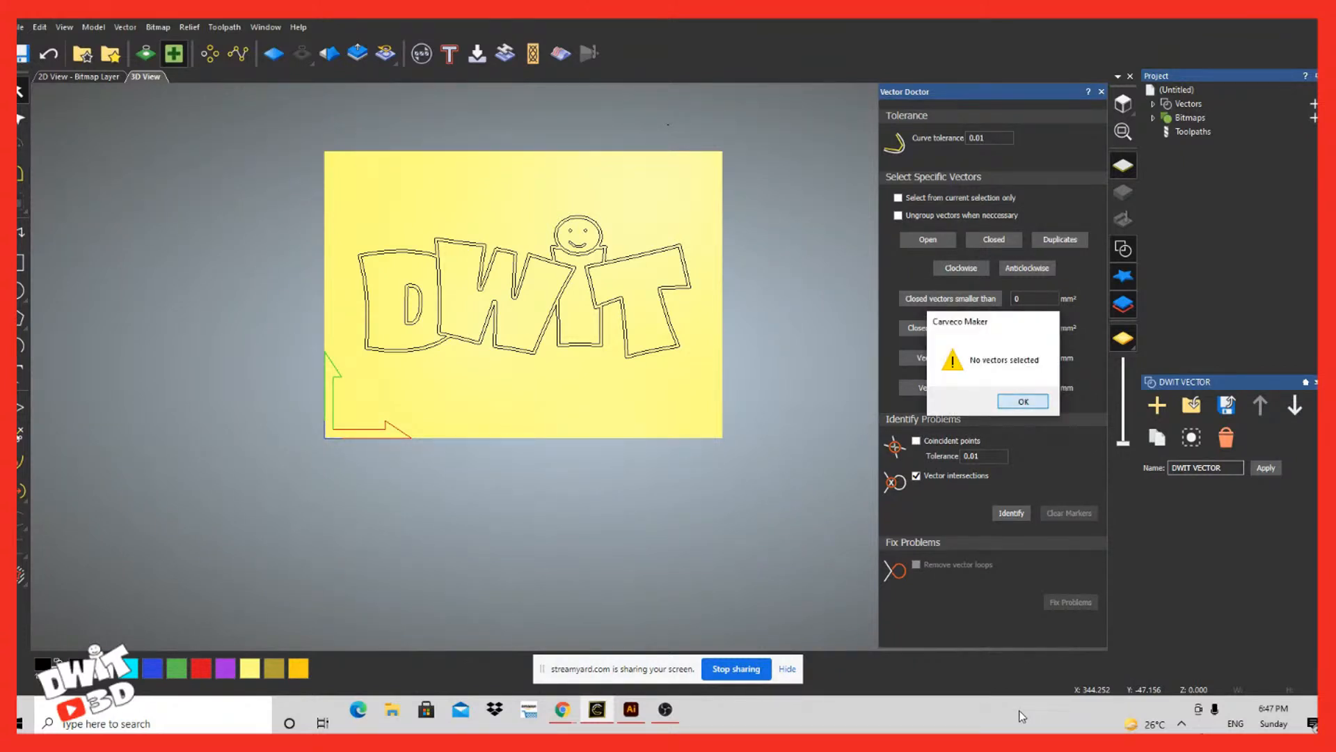
key(Return)
key(ctrl+a)
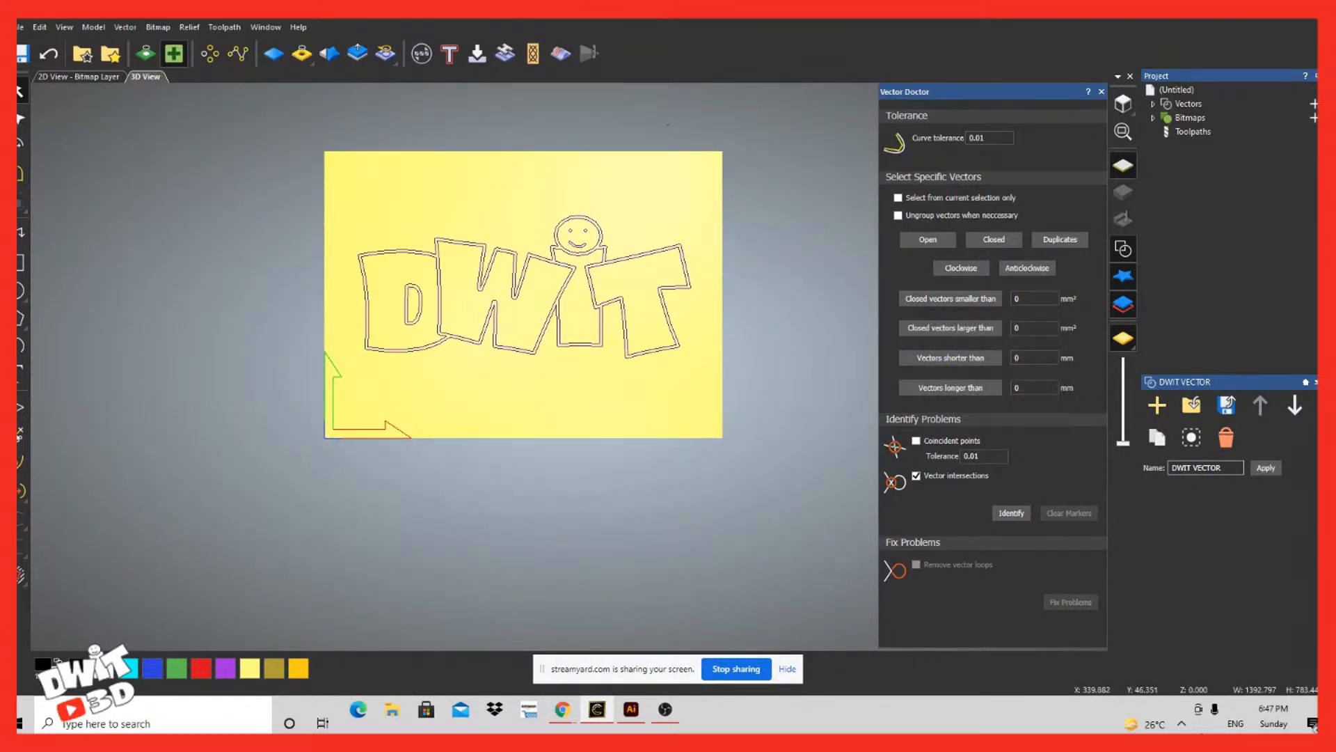
click(1011, 513)
Step: Examine the problem markers along the D and i outlines closely, then deselect the vectors and clear the markers
scroll(349, 561, down, 3)
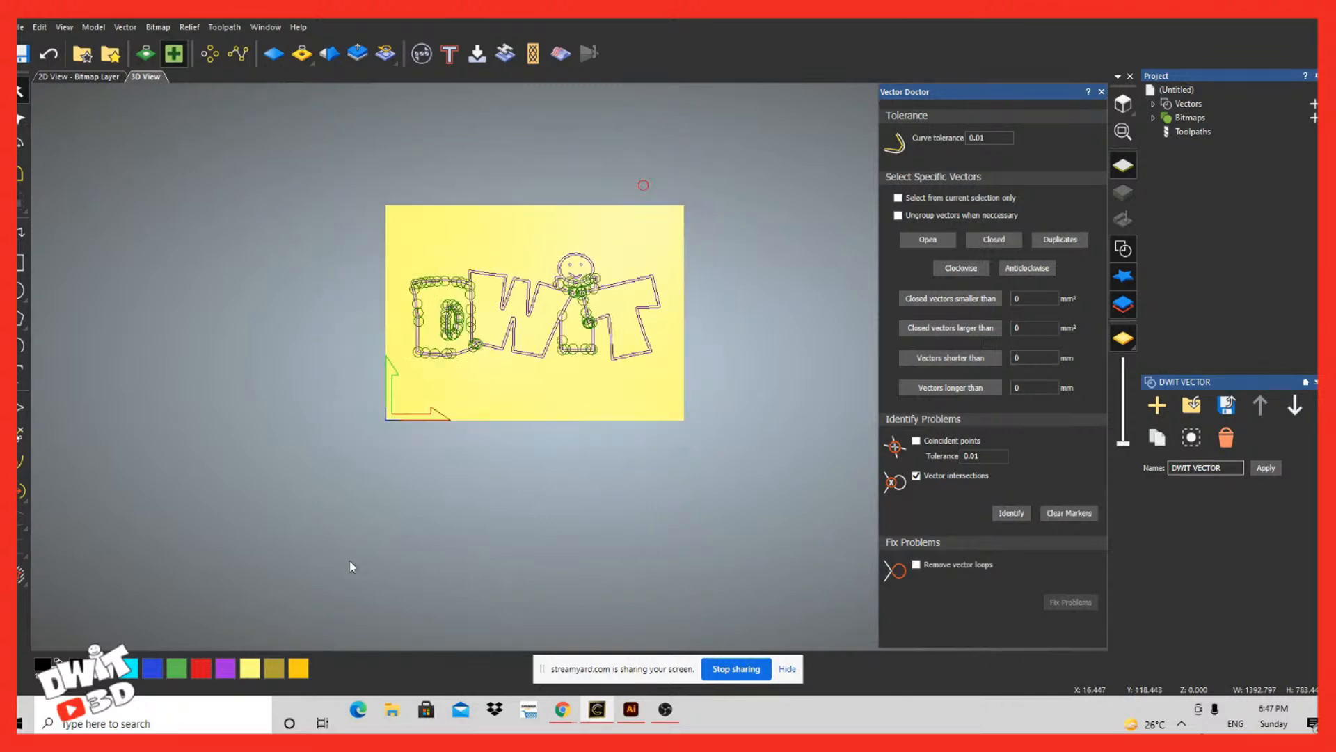
scroll(349, 561, up, 4)
scroll(350, 561, down, 4)
scroll(752, 446, up, 8)
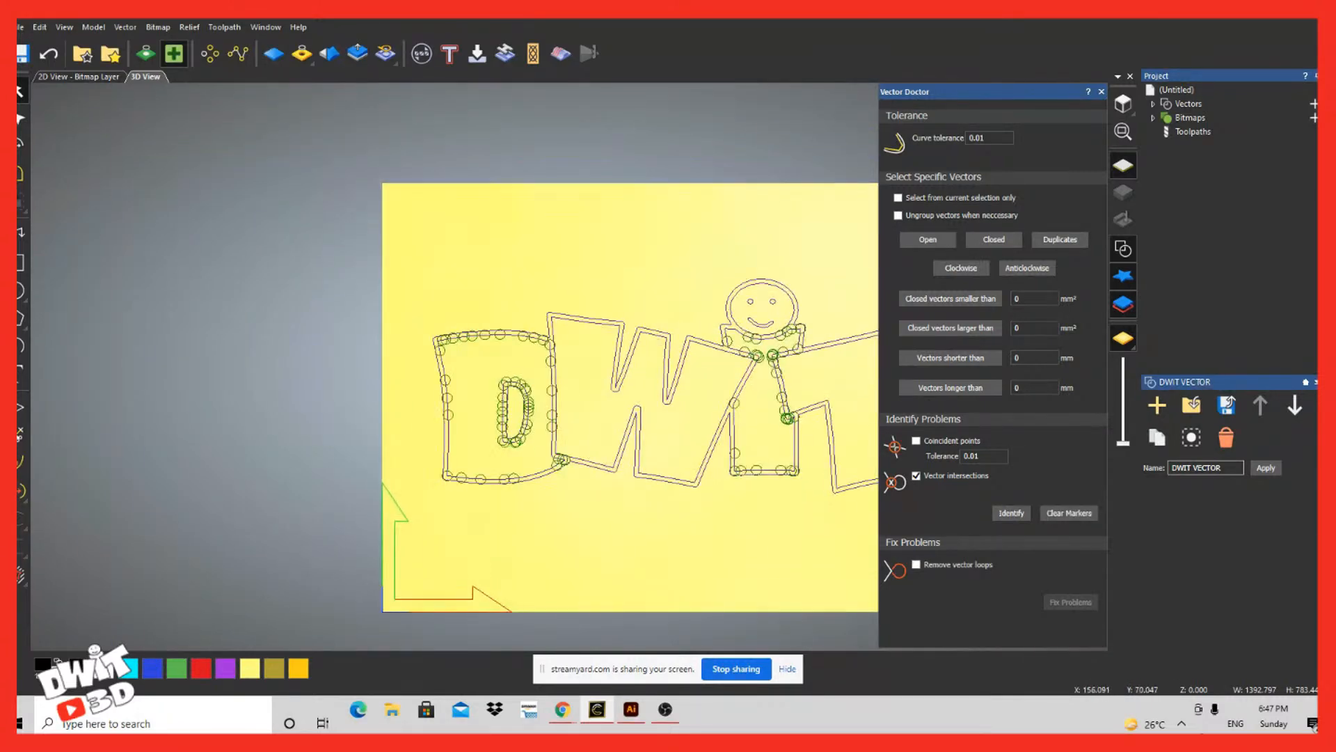
scroll(619, 463, up, 6)
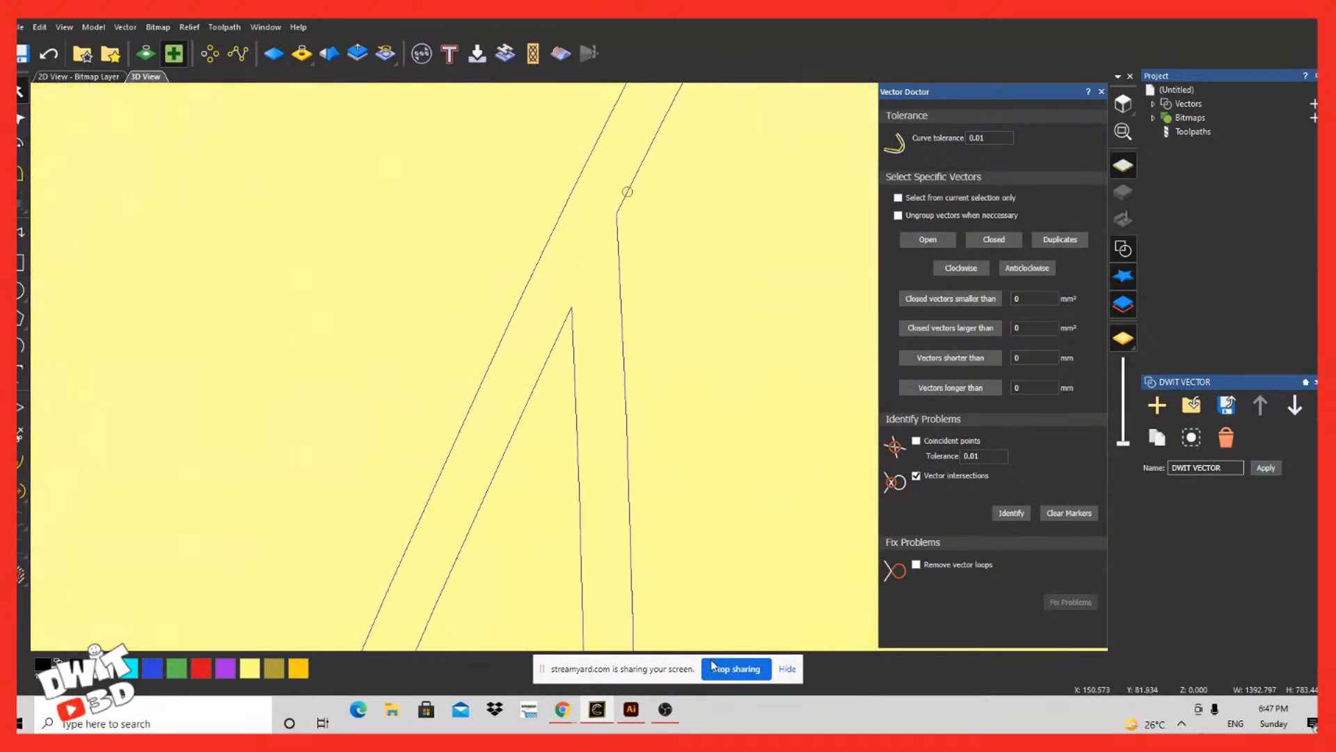
scroll(618, 463, up, 5)
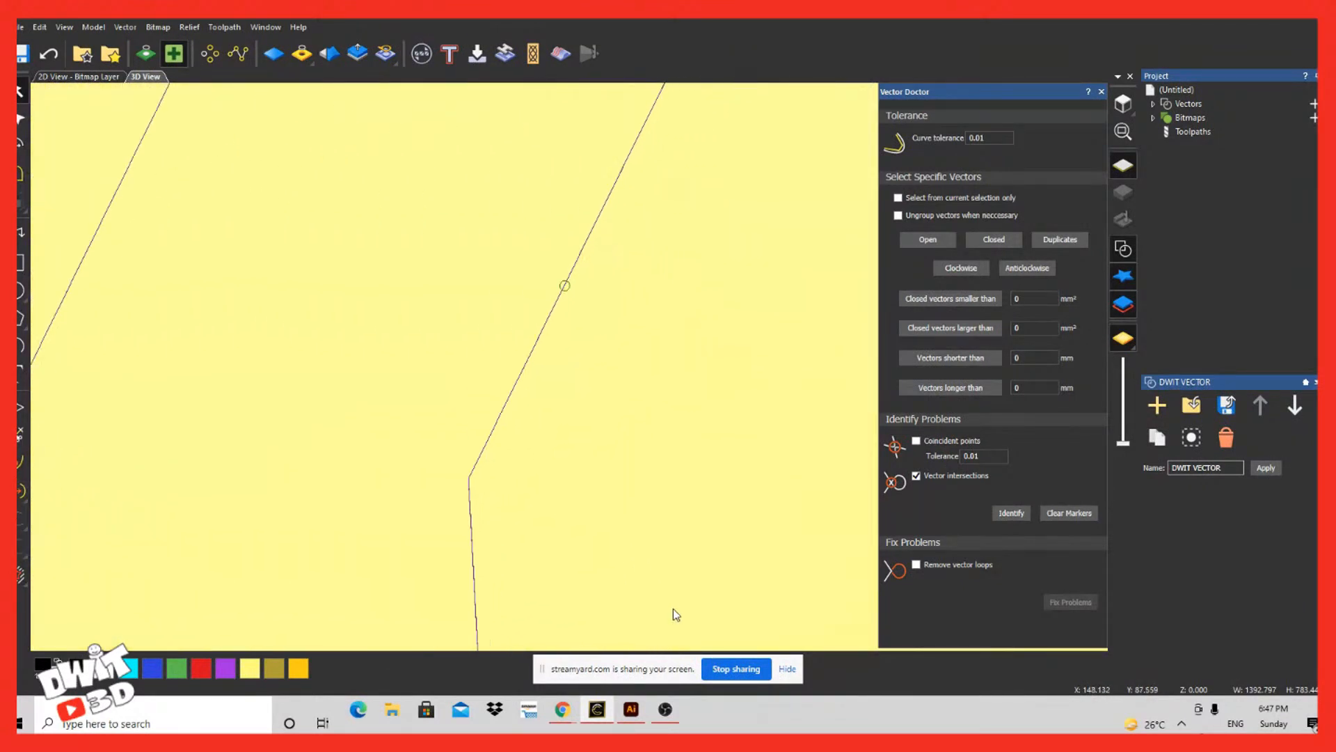
scroll(581, 602, down, 4)
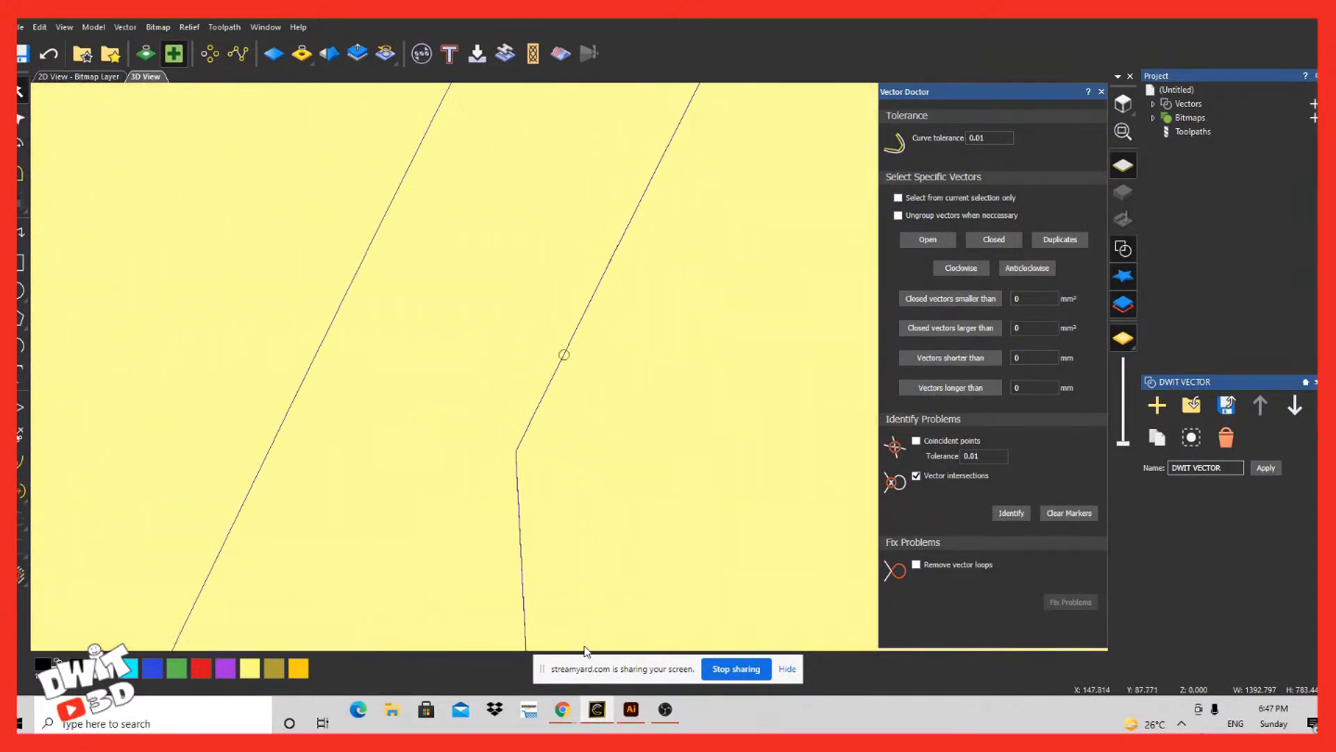
scroll(604, 718, down, 9)
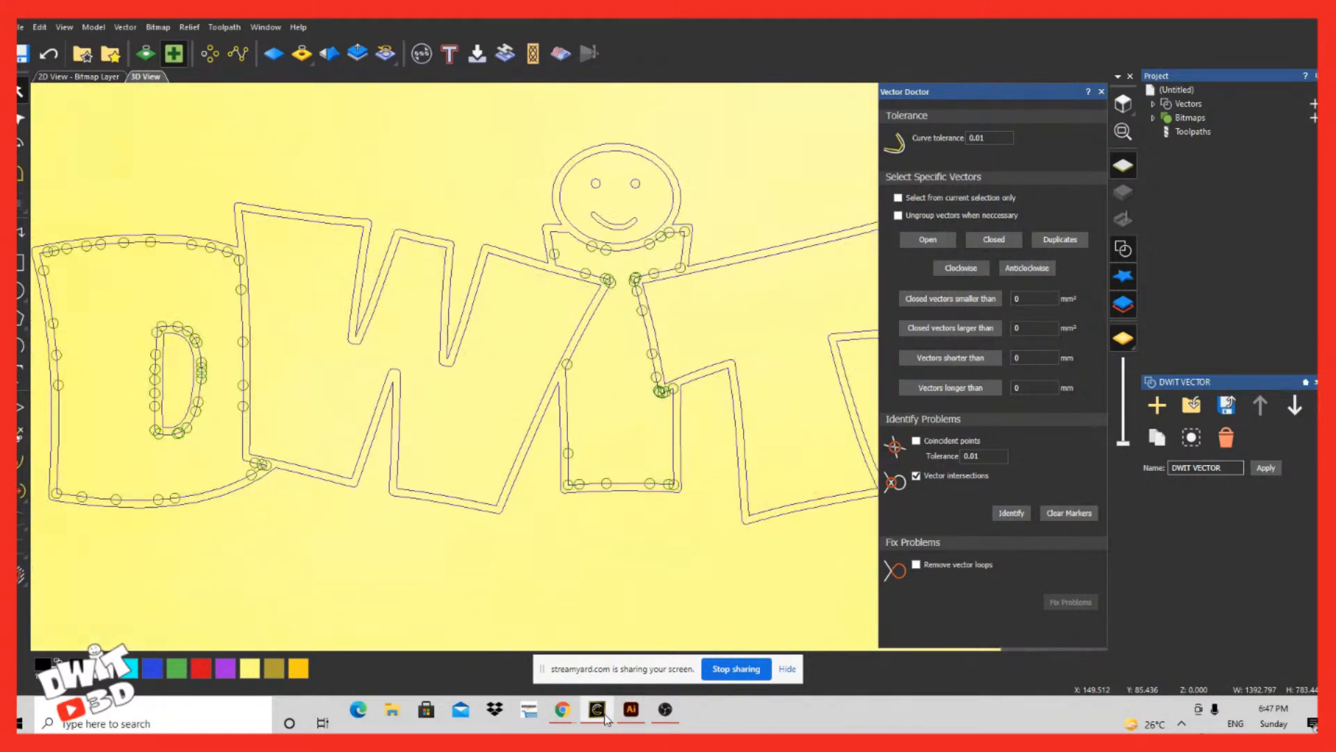
scroll(688, 693, up, 1)
scroll(686, 696, up, 6)
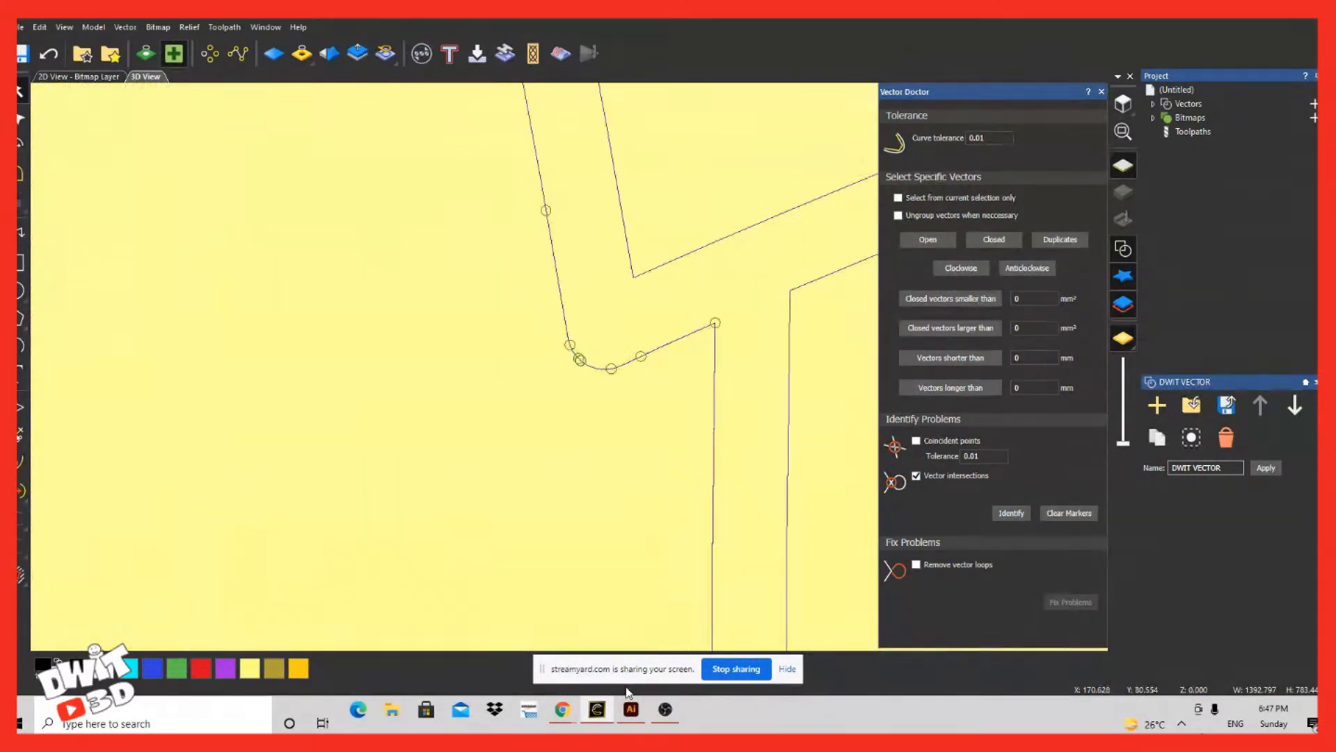
scroll(628, 692, up, 4)
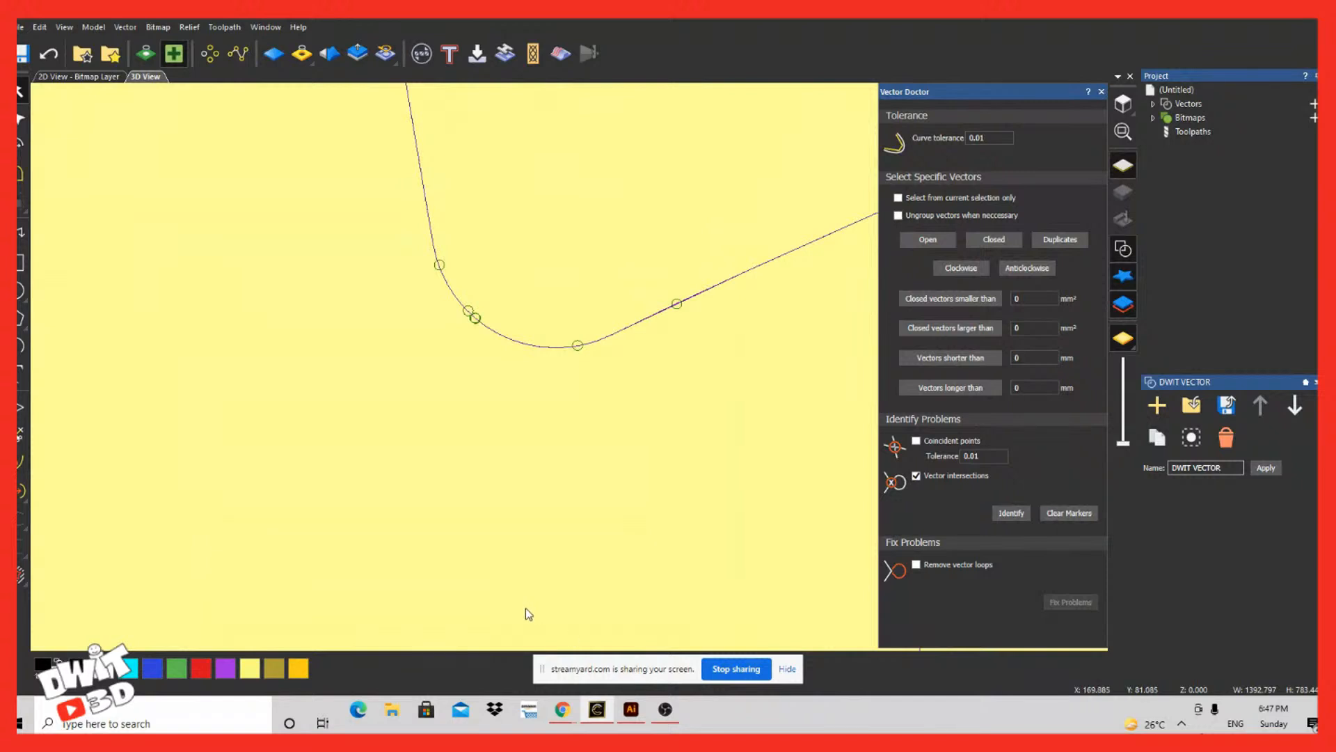
drag(596, 379, 528, 304)
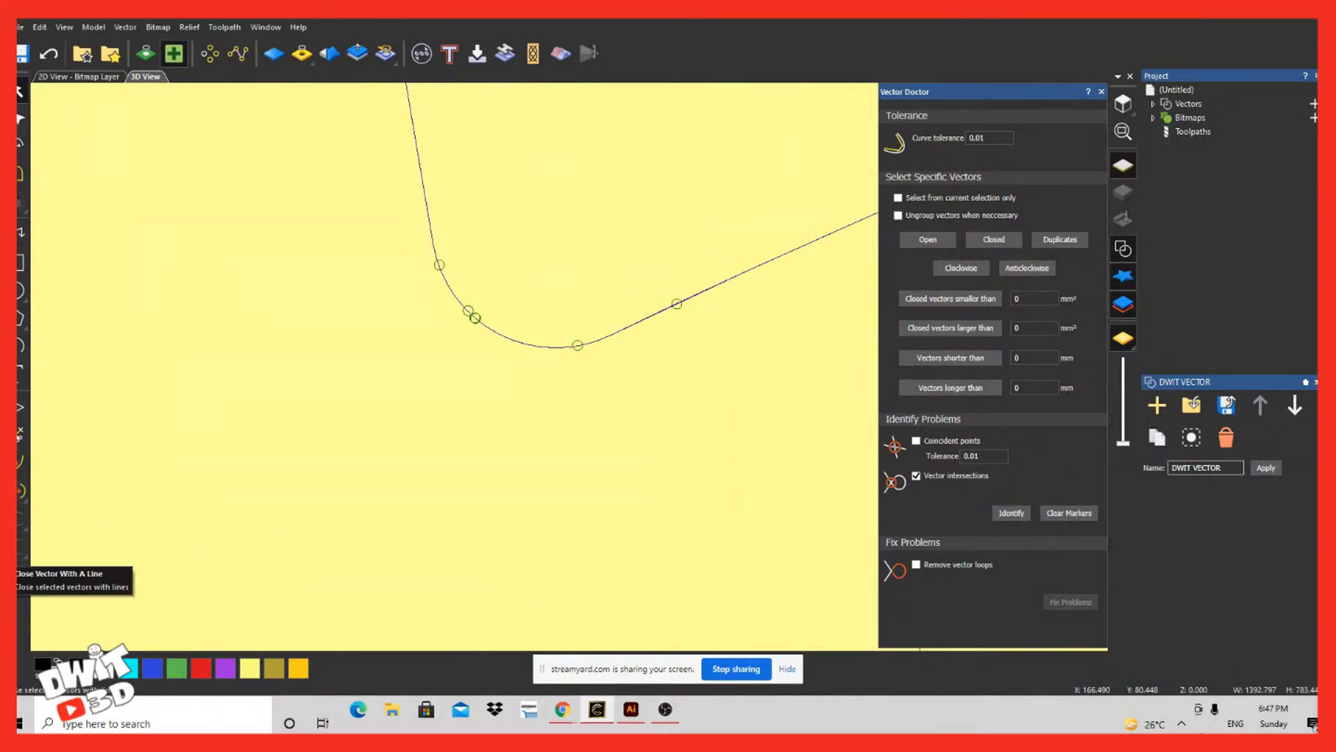
scroll(441, 684, down, 10)
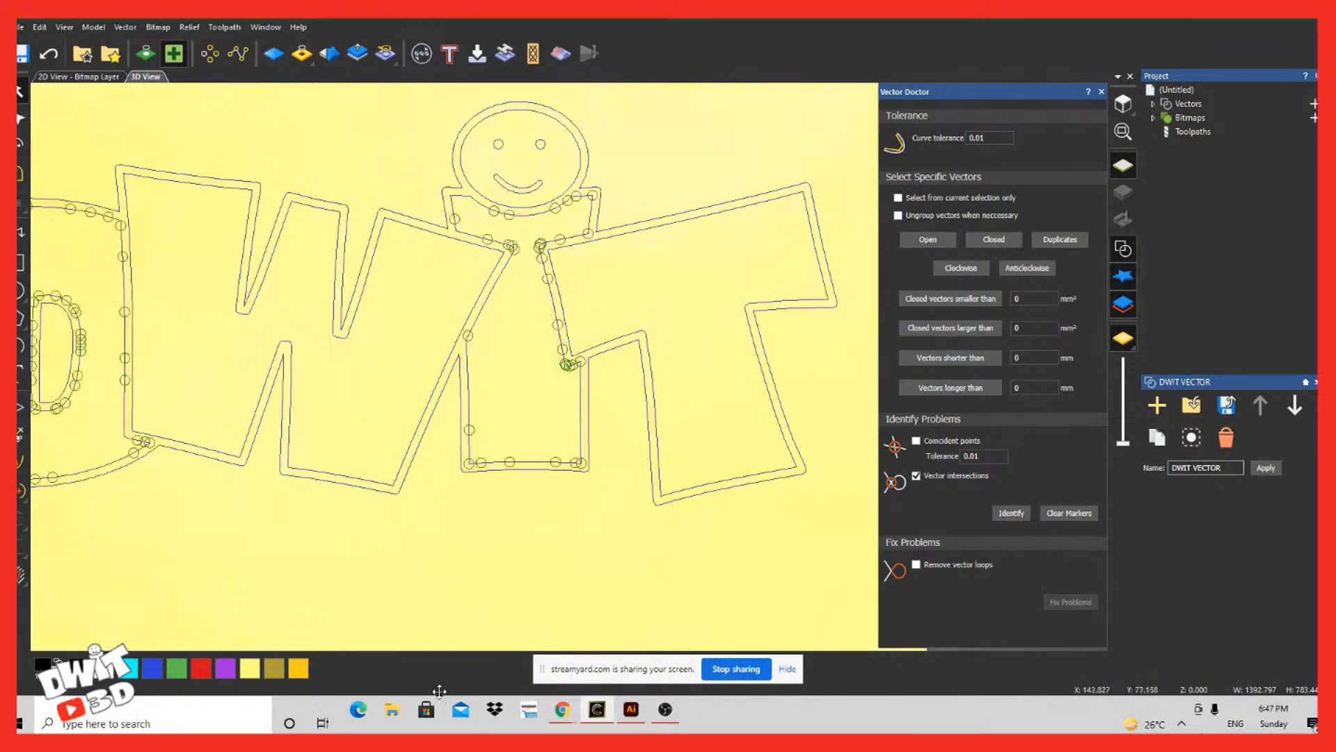
scroll(440, 696, down, 2)
scroll(438, 687, up, 3)
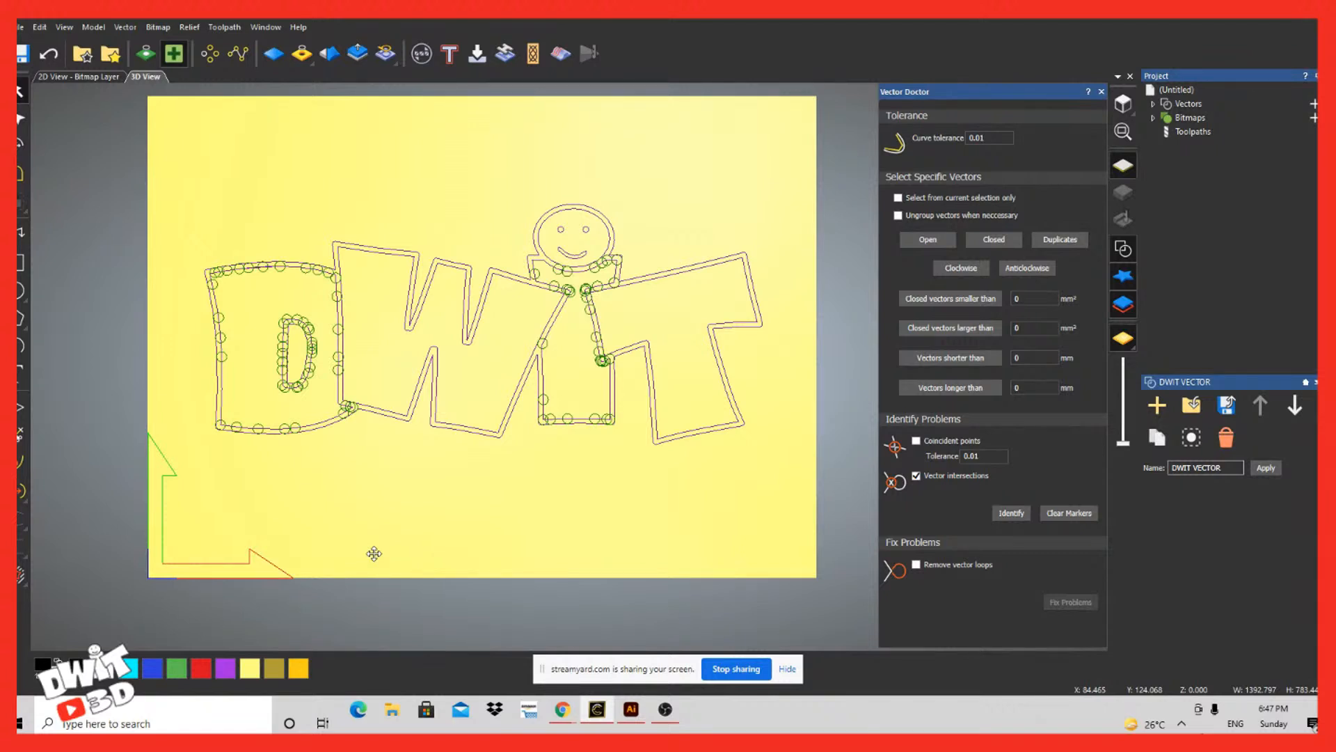
click(617, 477)
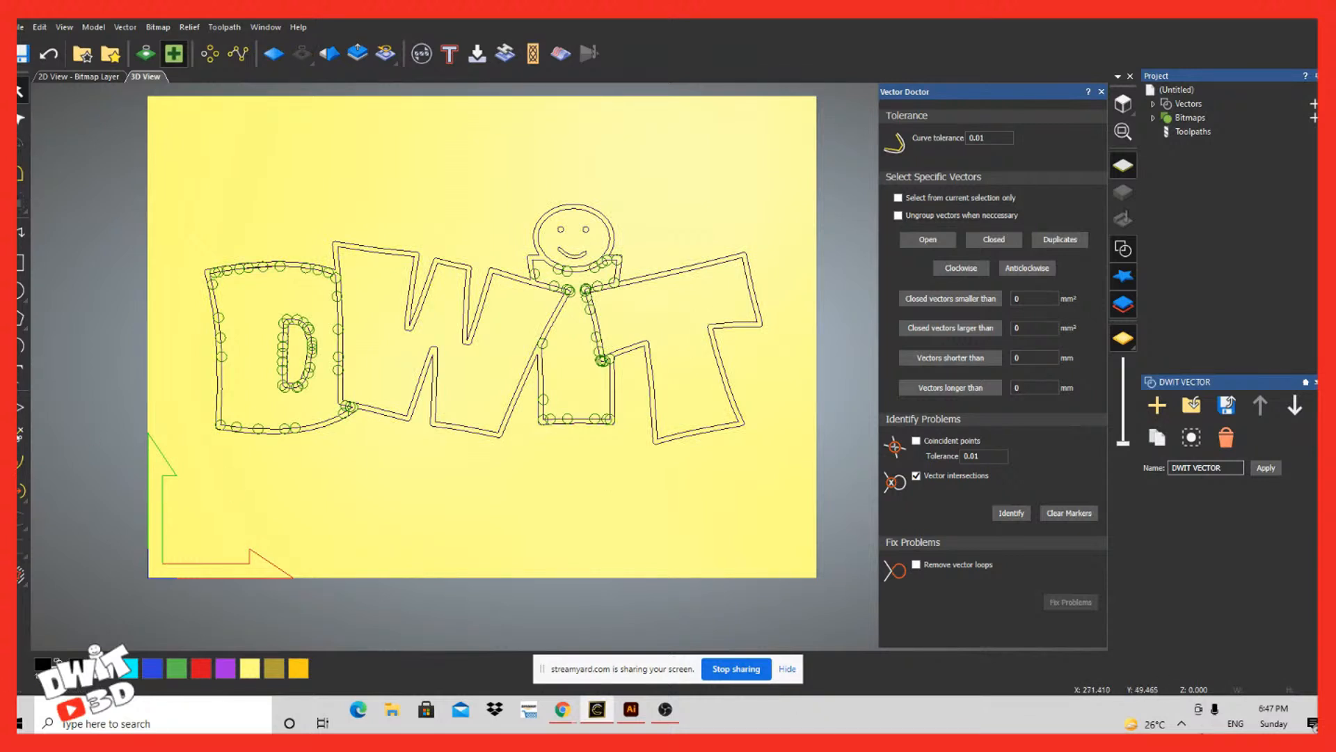
click(1069, 513)
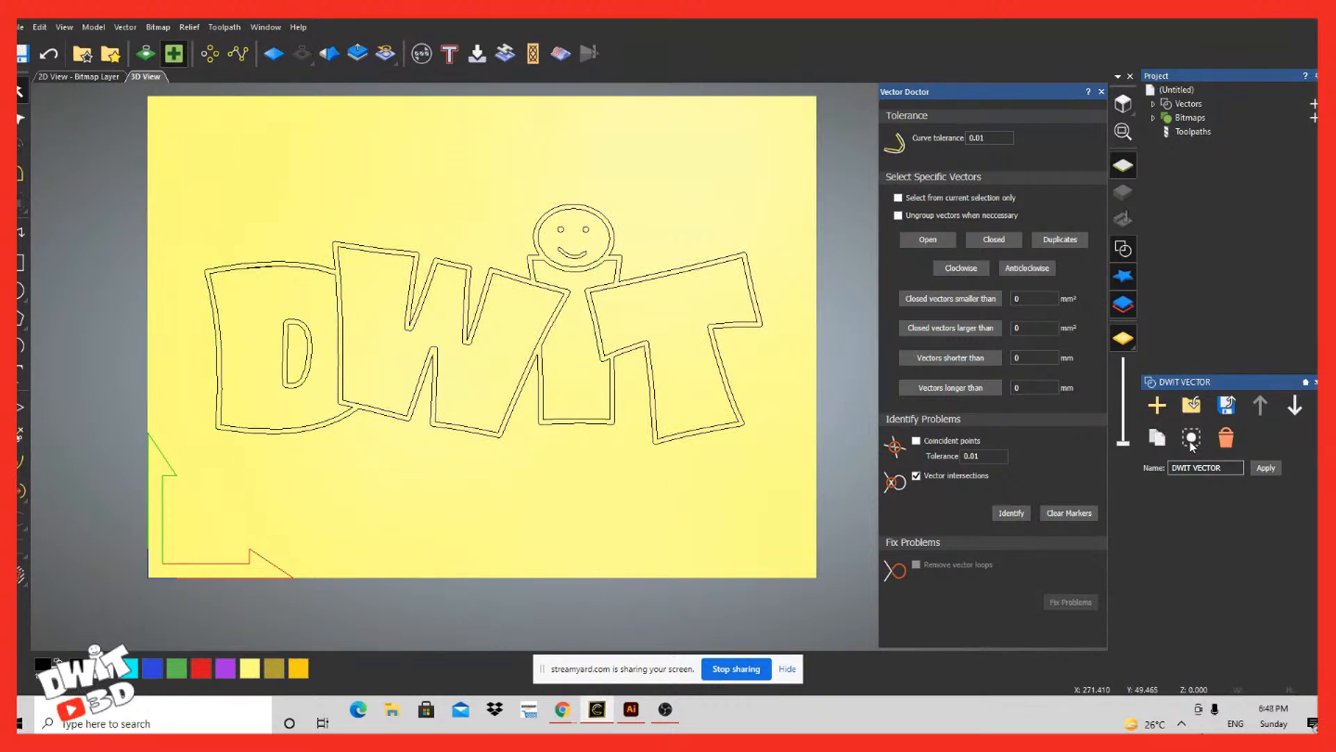
Step: Close Vector Doctor and open the V-Bit Carving toolpath settings
click(1193, 131)
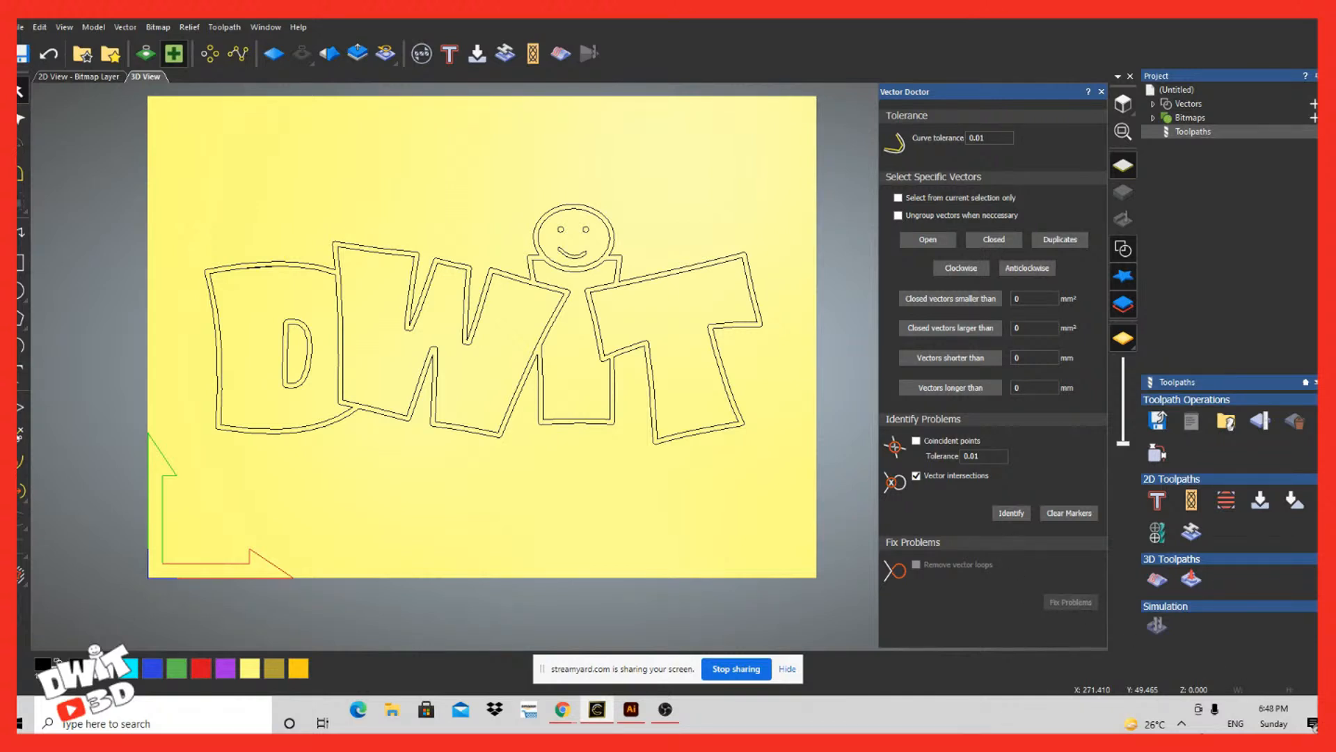
click(1101, 91)
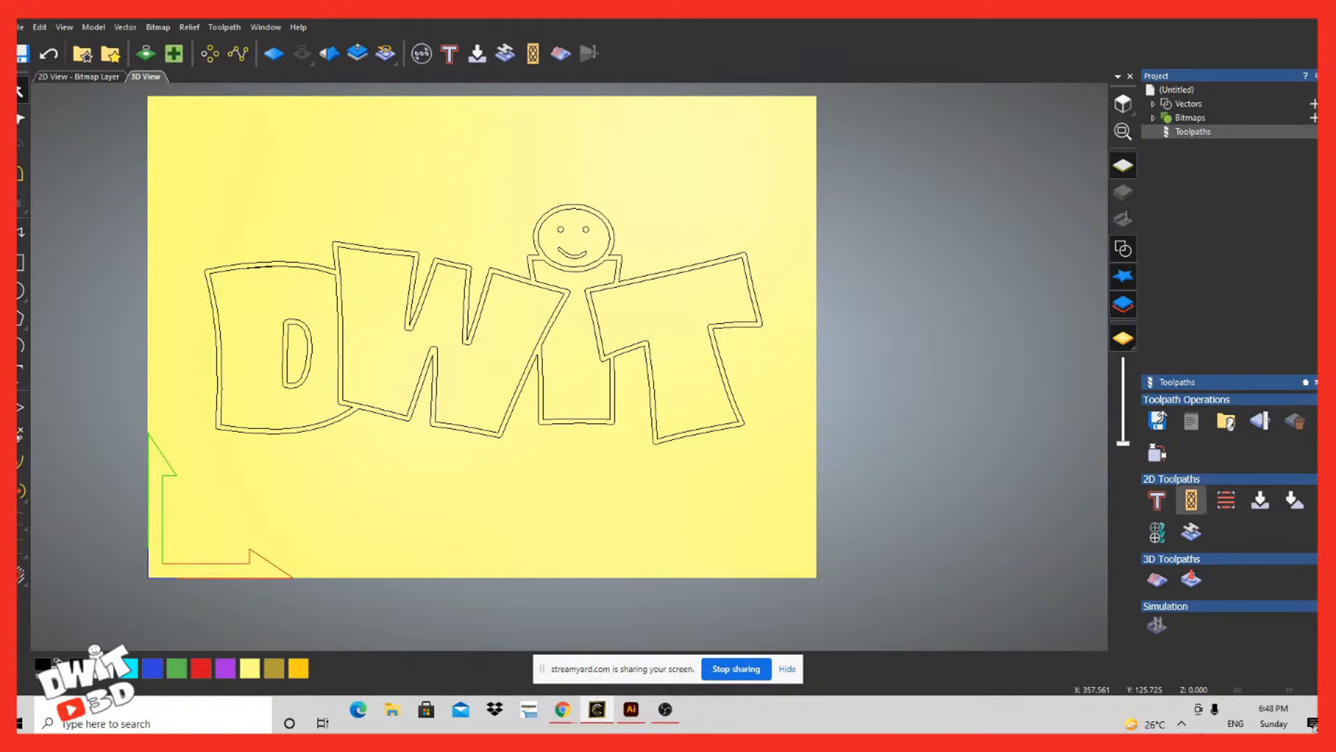
click(1260, 500)
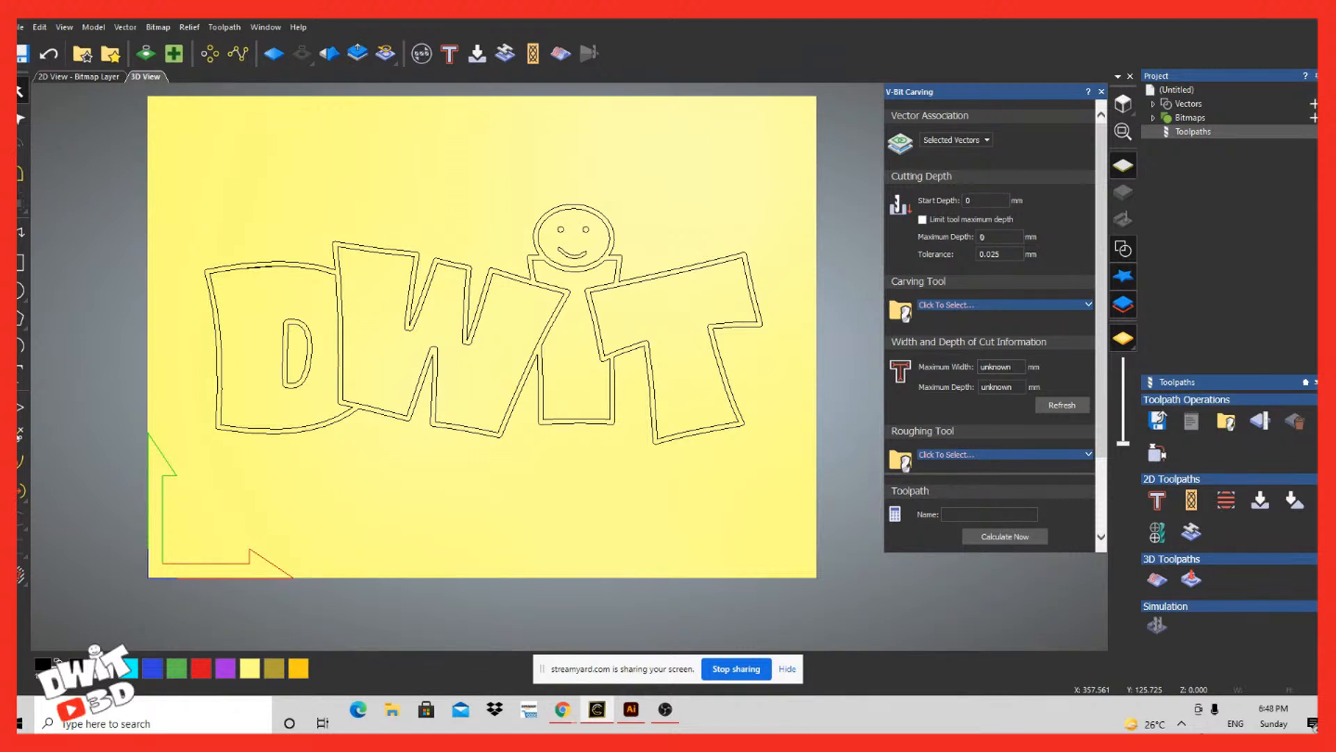
Step: Define the material for the V-Bit Carving toolpath with a thickness of 10.5 mm
scroll(988, 313, down, 3)
click(988, 451)
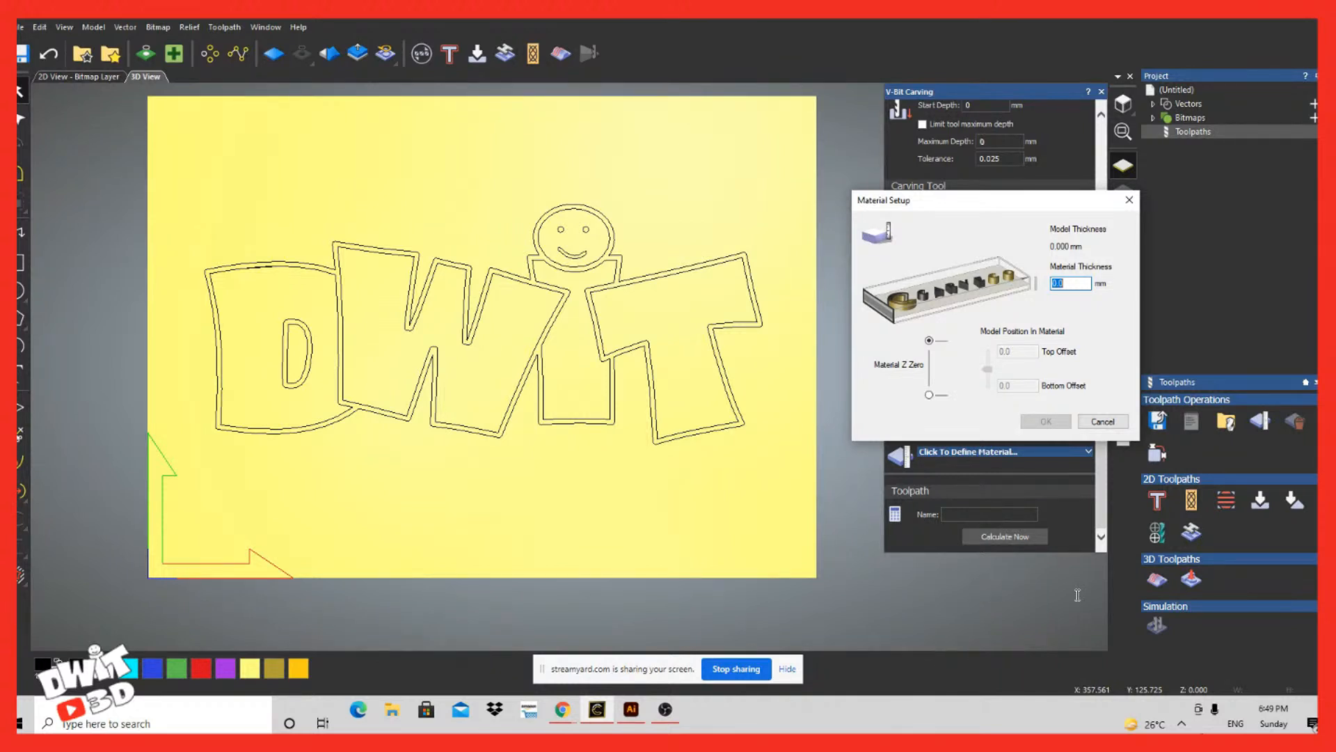
text(10.5)
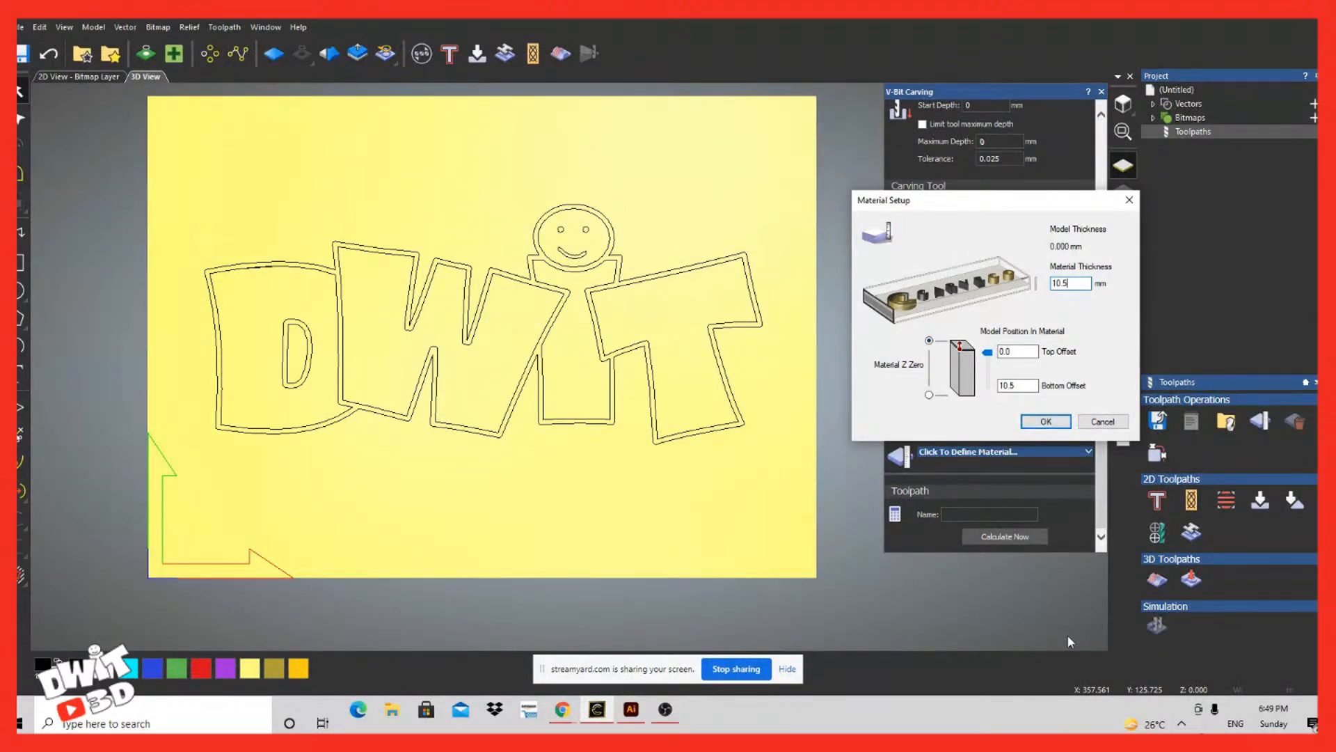
key(Return)
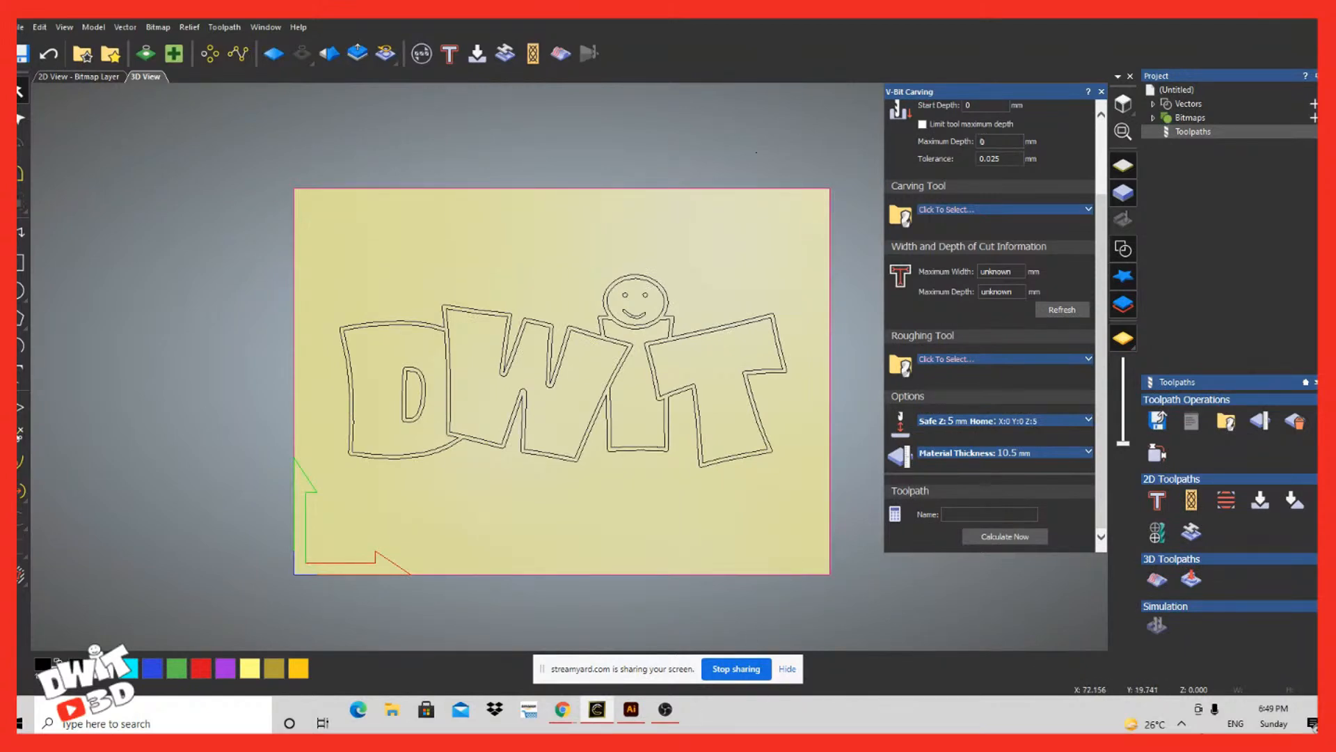
scroll(562, 381, down, 2)
drag(481, 644, 471, 725)
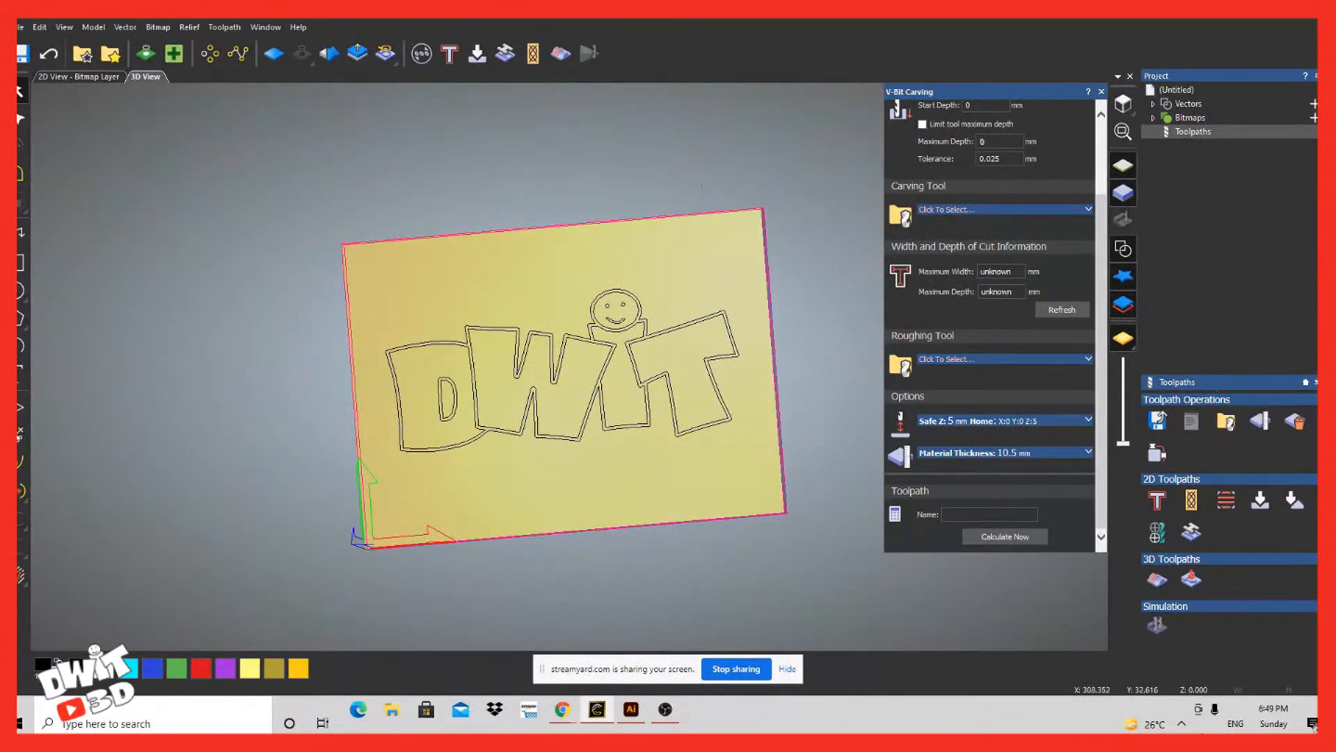
Step: Choose Small V-Bit 6 mm 90 degree from the metric Wood or Plastic V-Carving tools as the carving tool
scroll(1055, 671, up, 4)
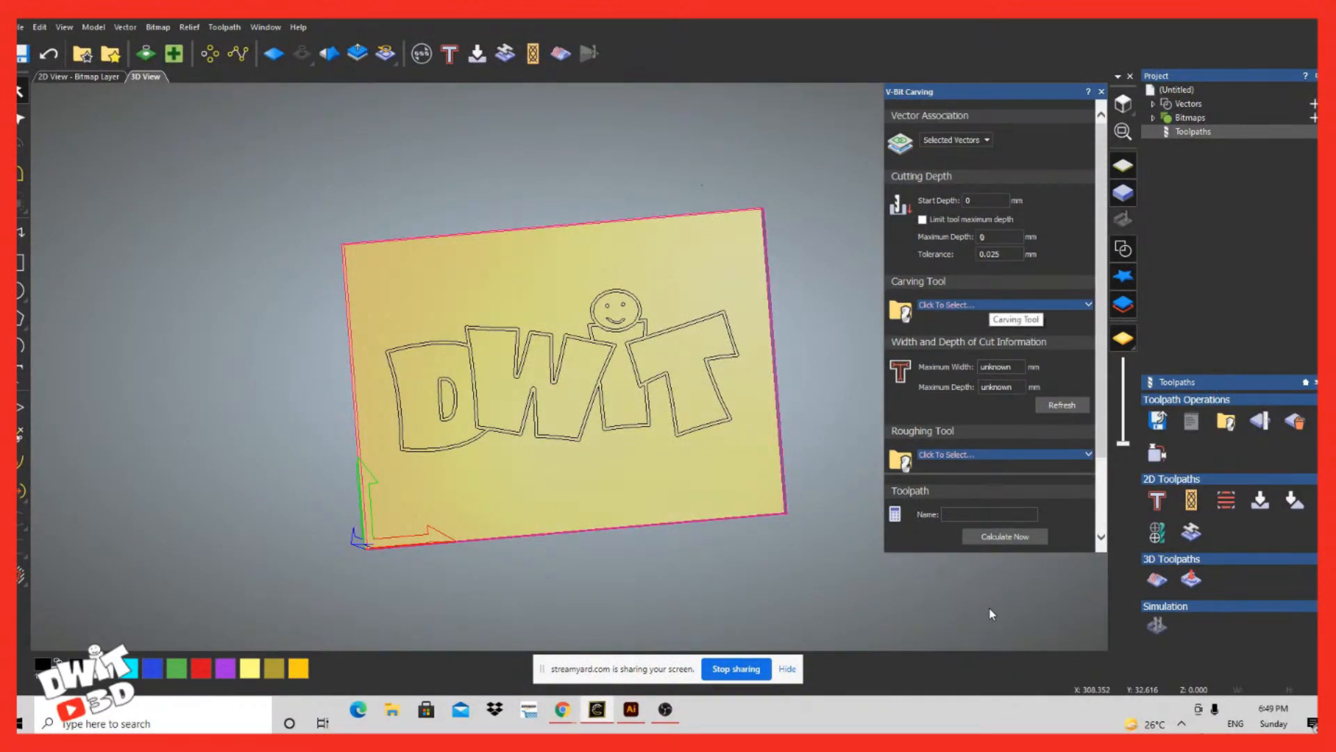
click(985, 305)
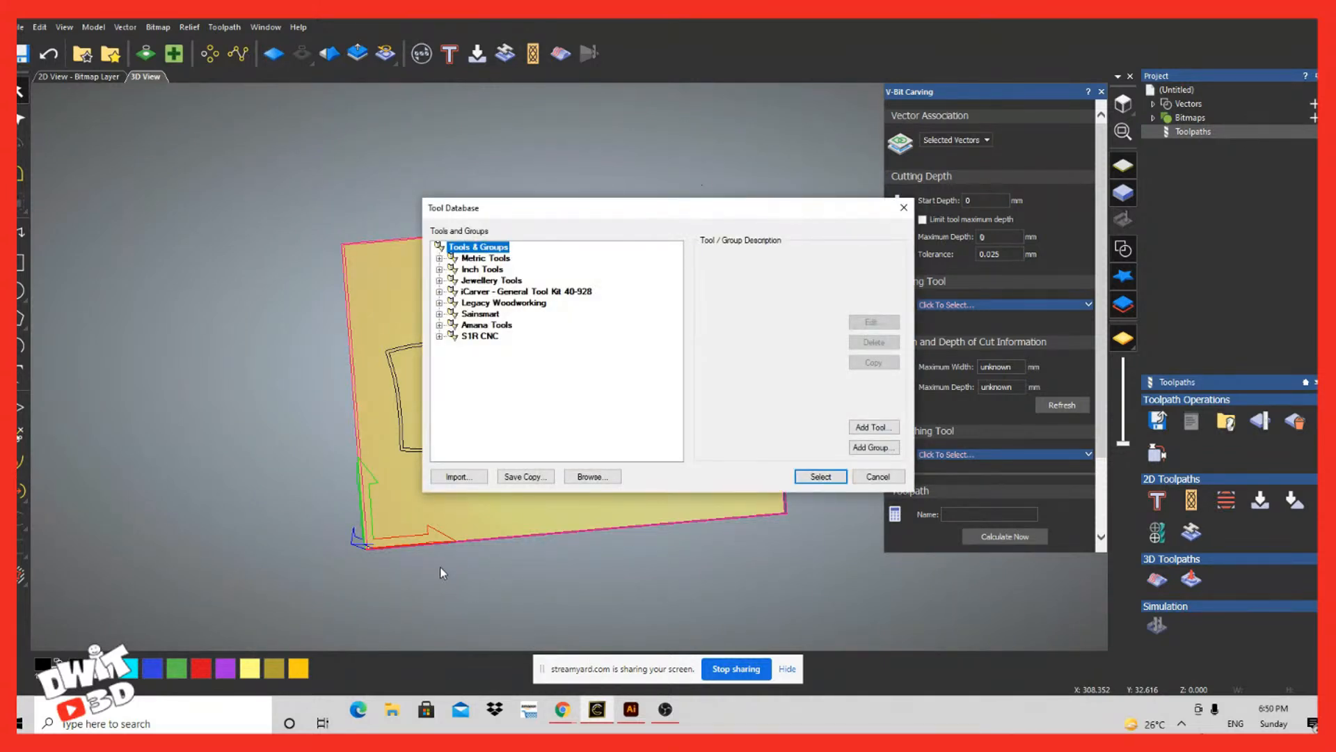
click(439, 258)
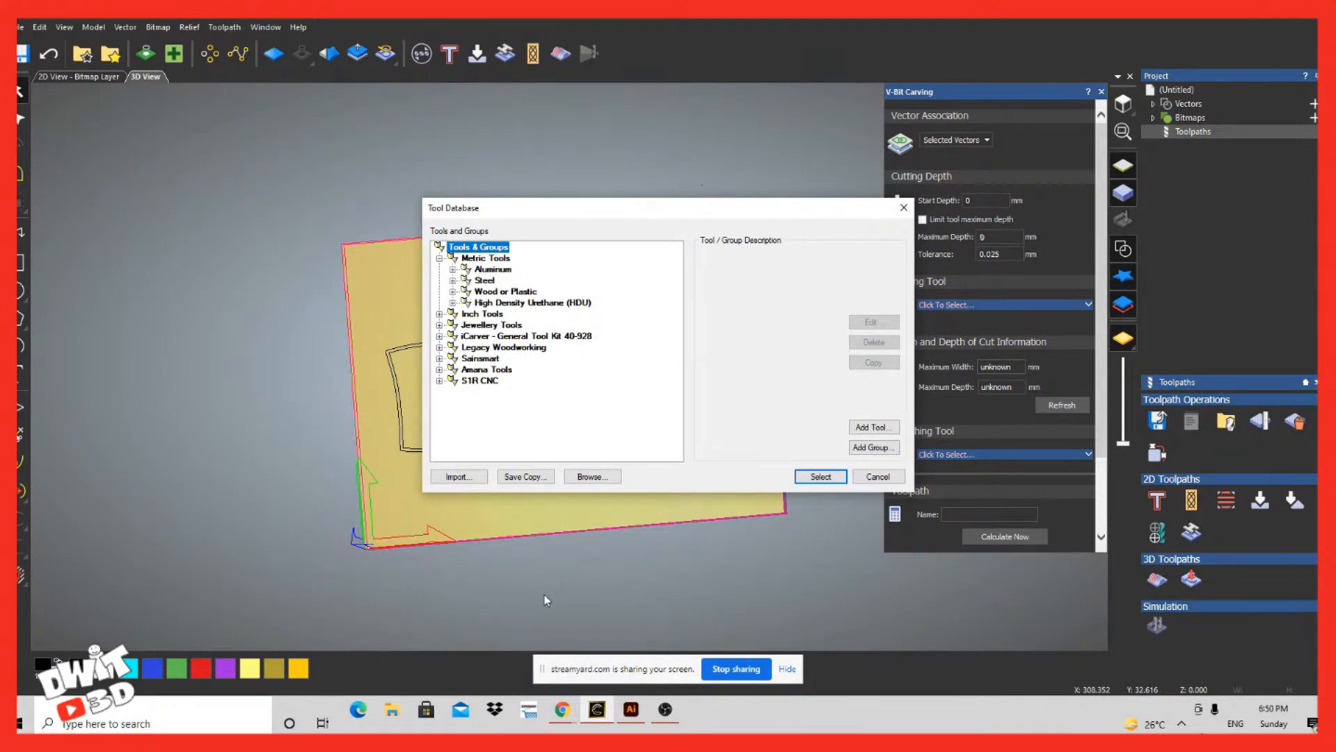
click(452, 291)
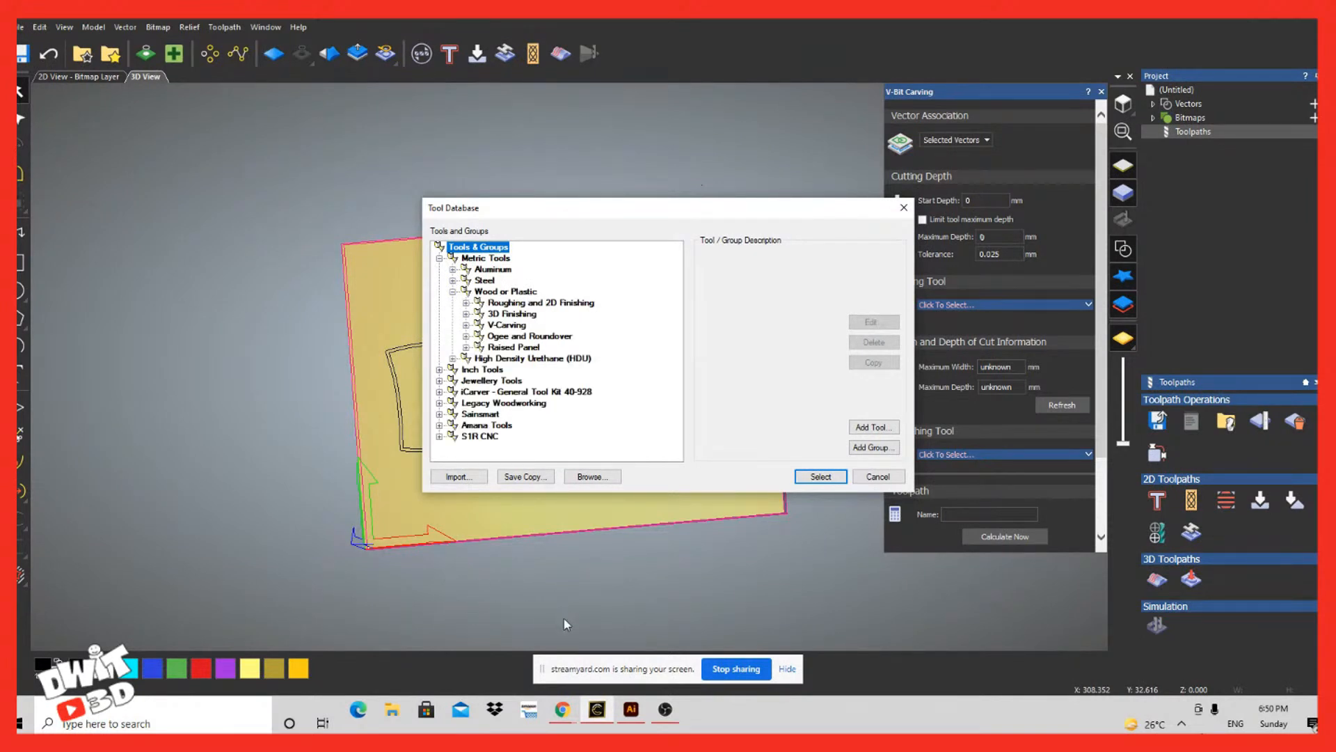
click(466, 325)
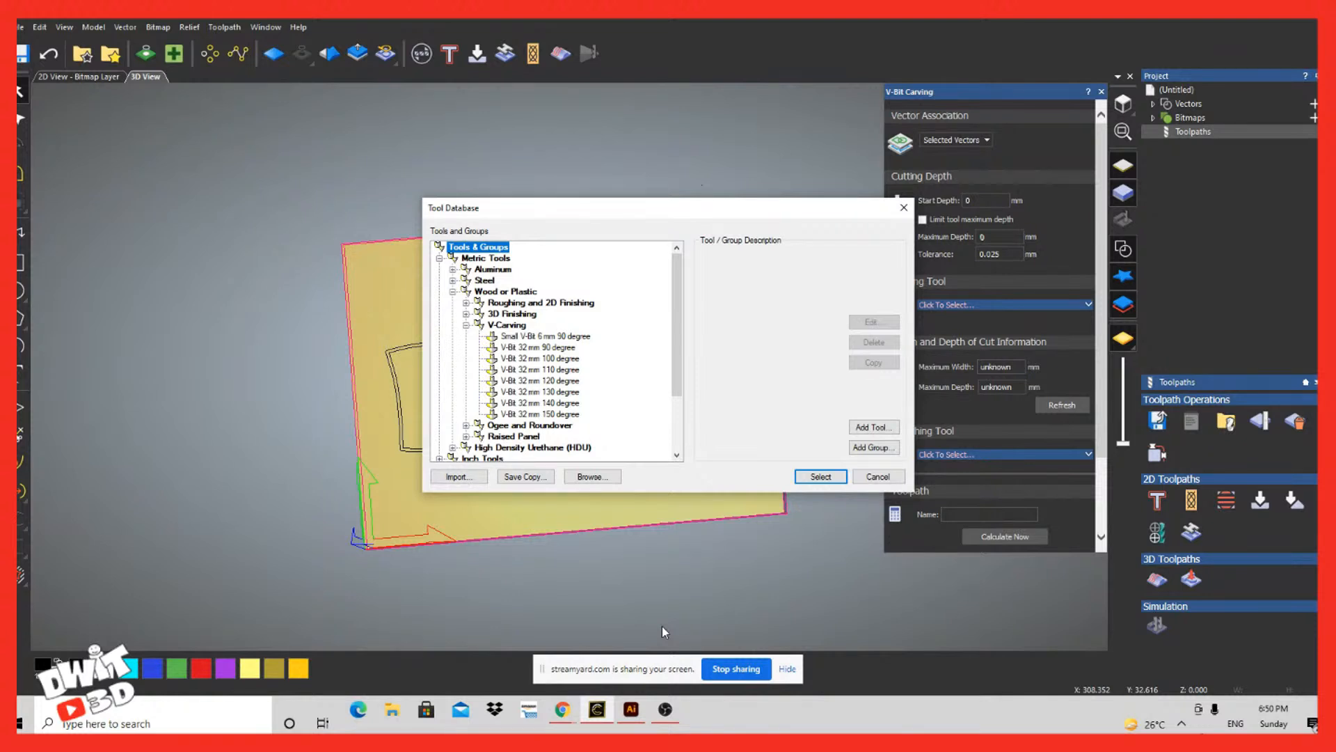
click(545, 336)
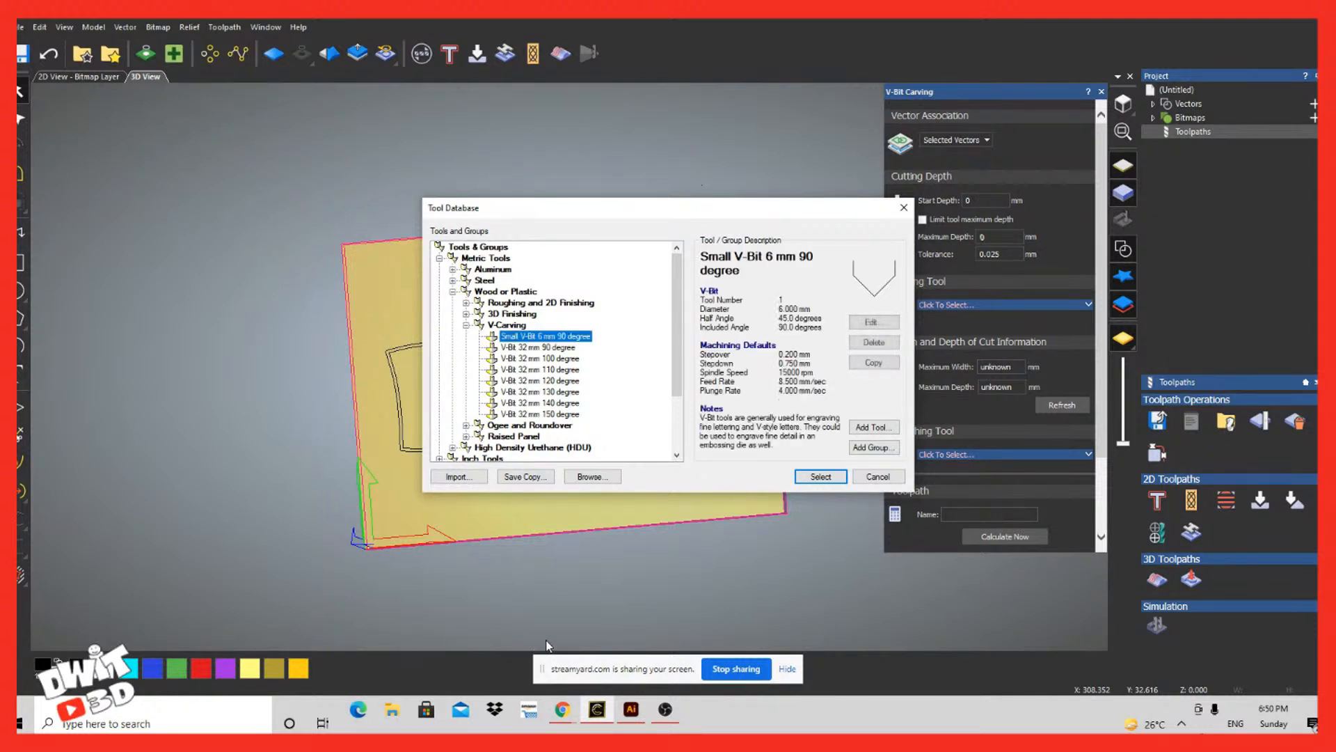
Step: Edit the small V-bit's included angle to 45 degrees and assign it as the carving tool
click(873, 322)
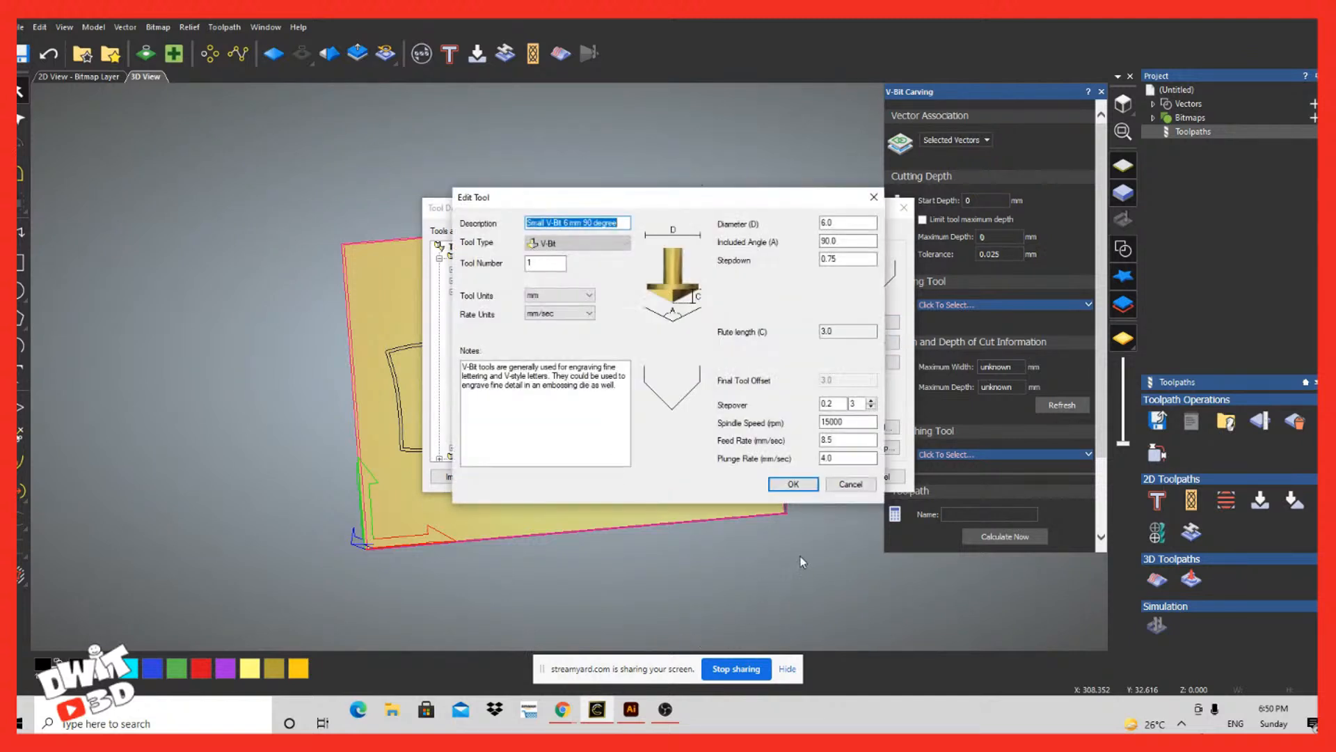
double_click(832, 241)
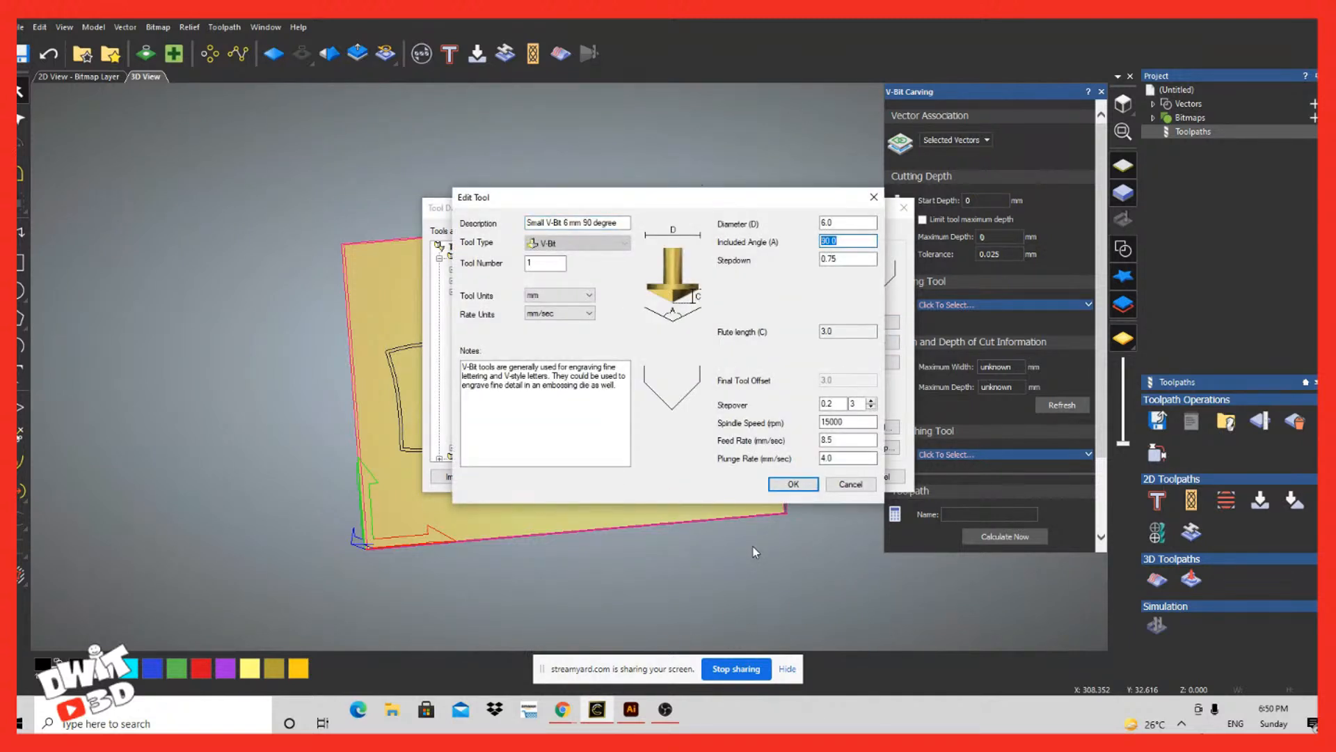
text(60)
drag(837, 242, 760, 562)
text(90)
key(BackSpace)
key(BackSpace)
text(60)
text(45)
key(Tab)
key(shift+Tab)
text(45)
click(793, 484)
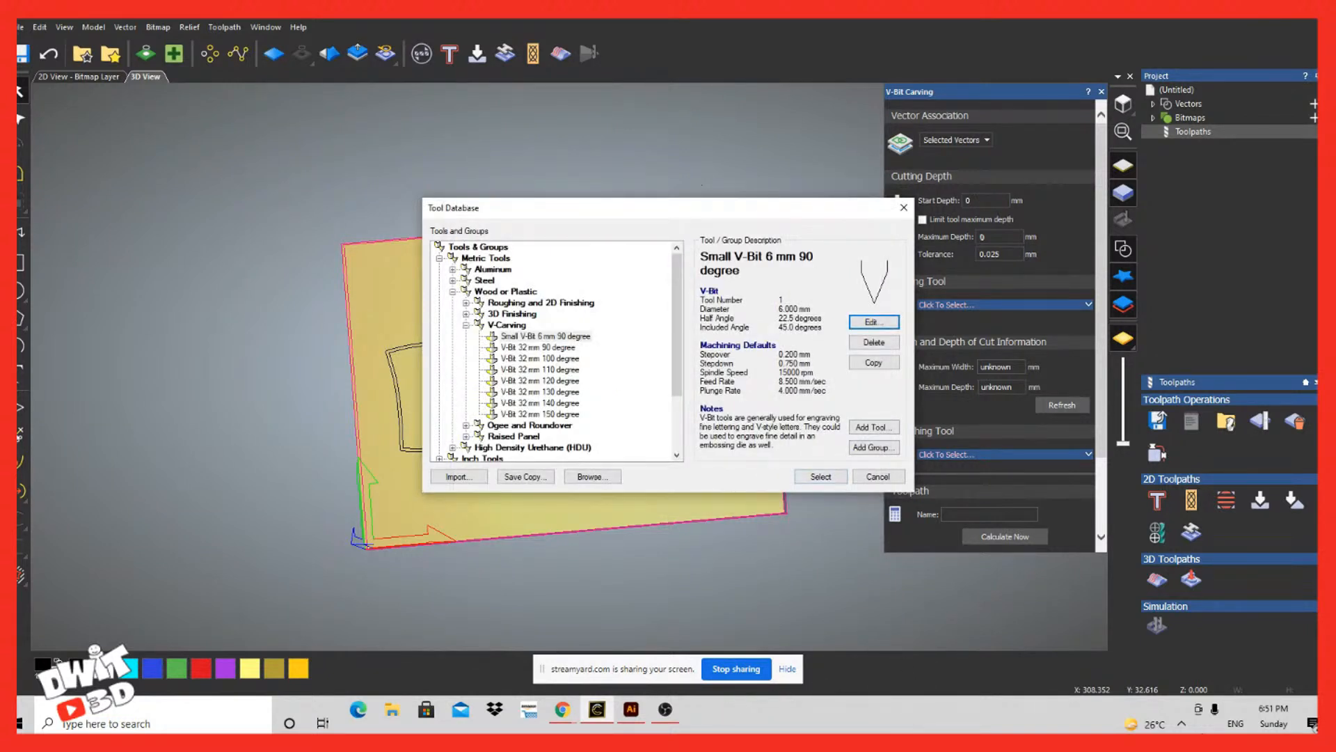
click(821, 476)
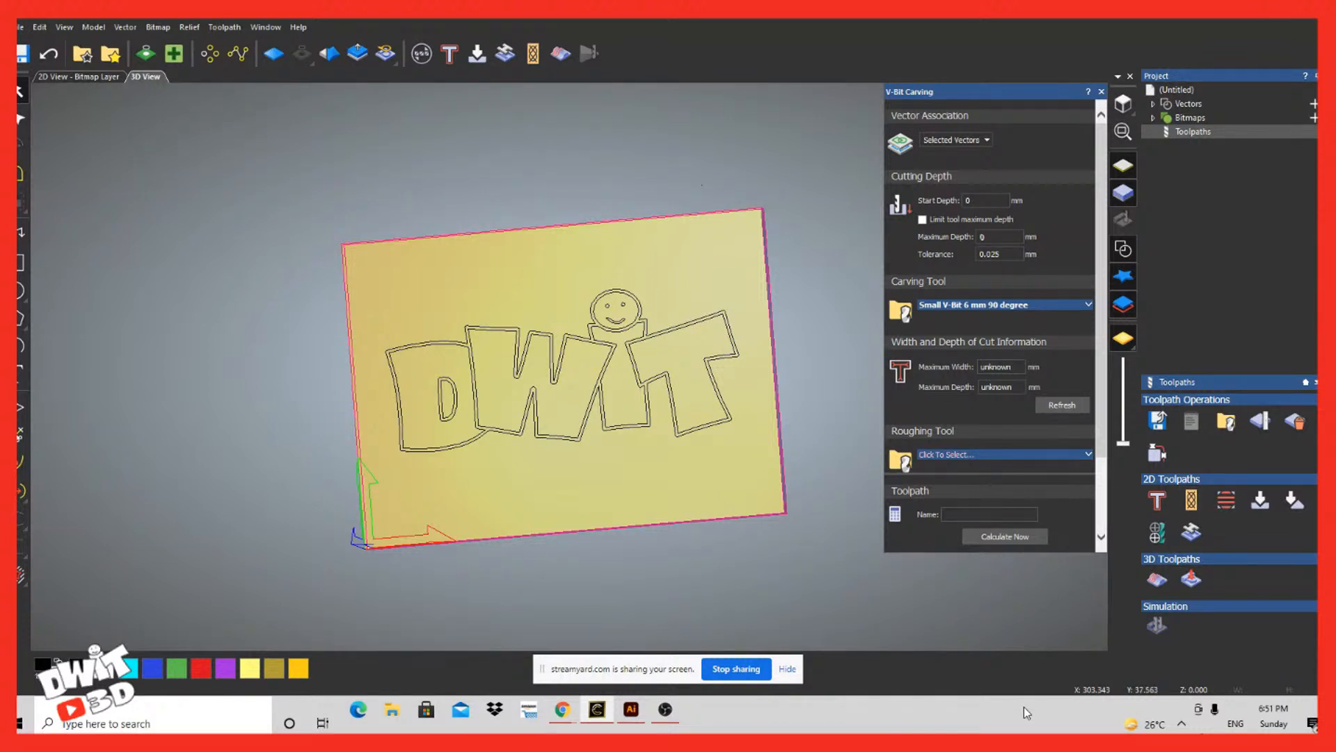
Step: Select all vectors and try to refresh the carving's maximum width and depth of cut information
click(977, 515)
key(Tab)
key(Tab)
scroll(1096, 691, down, 1)
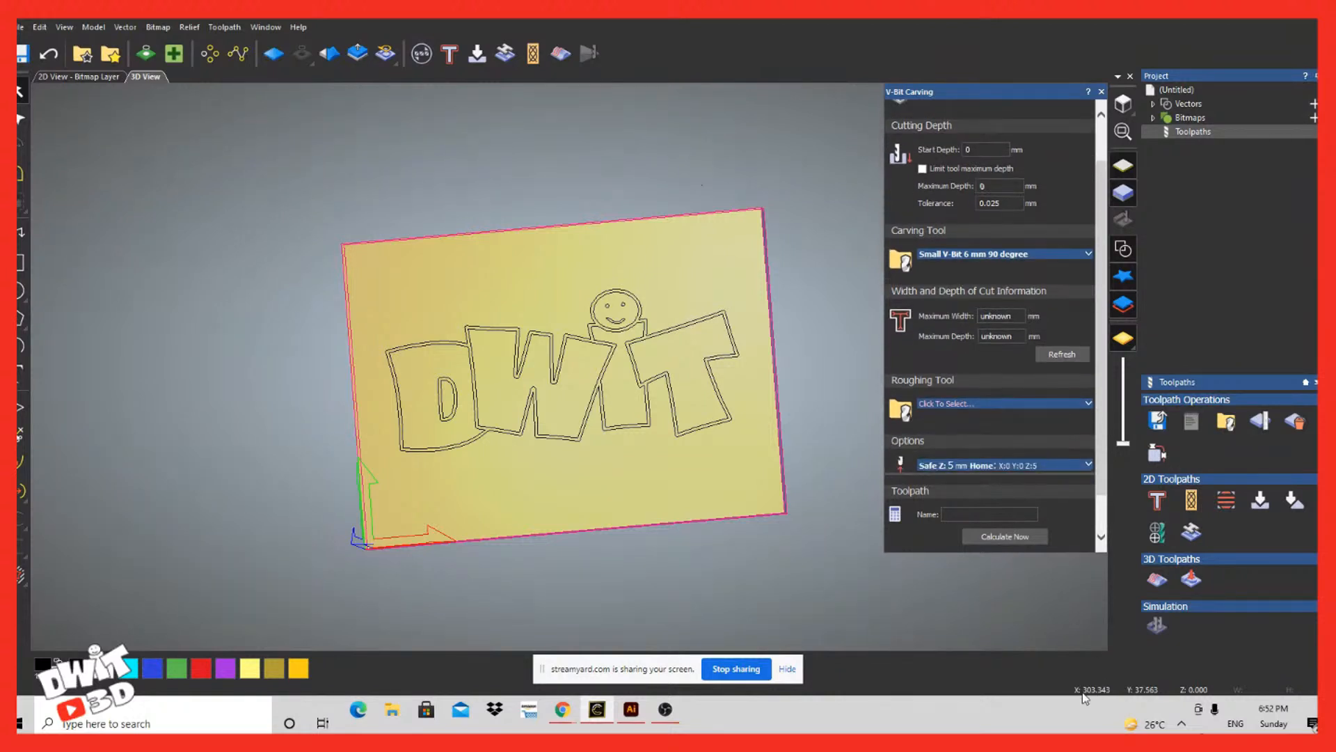
click(1062, 354)
click(1027, 354)
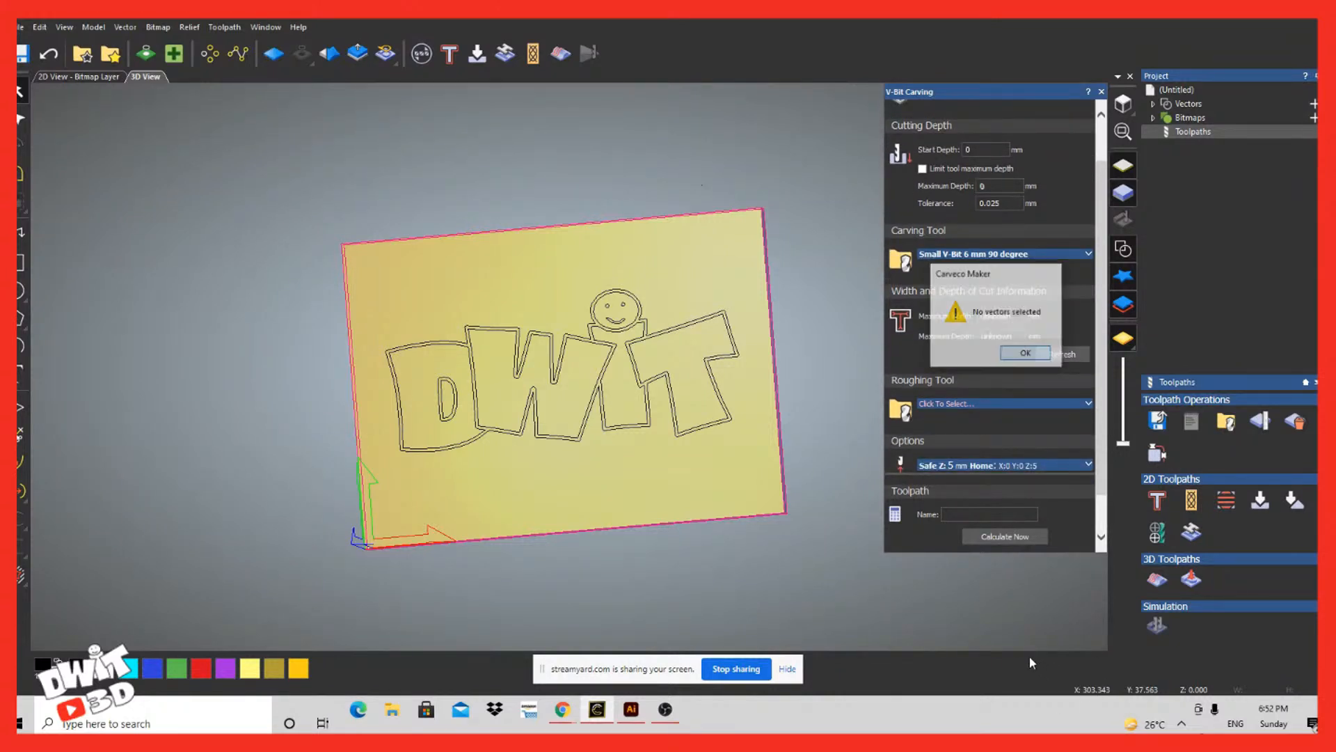
key(ctrl+a)
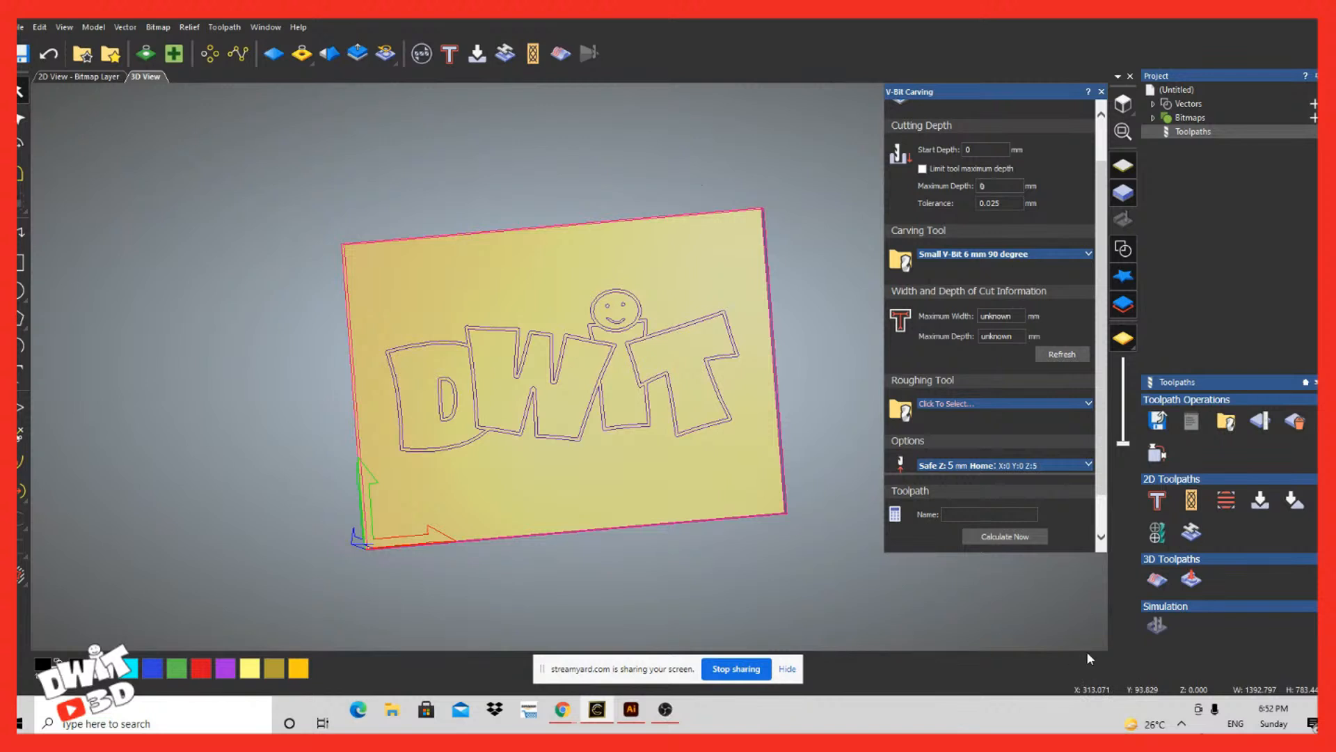
click(1061, 355)
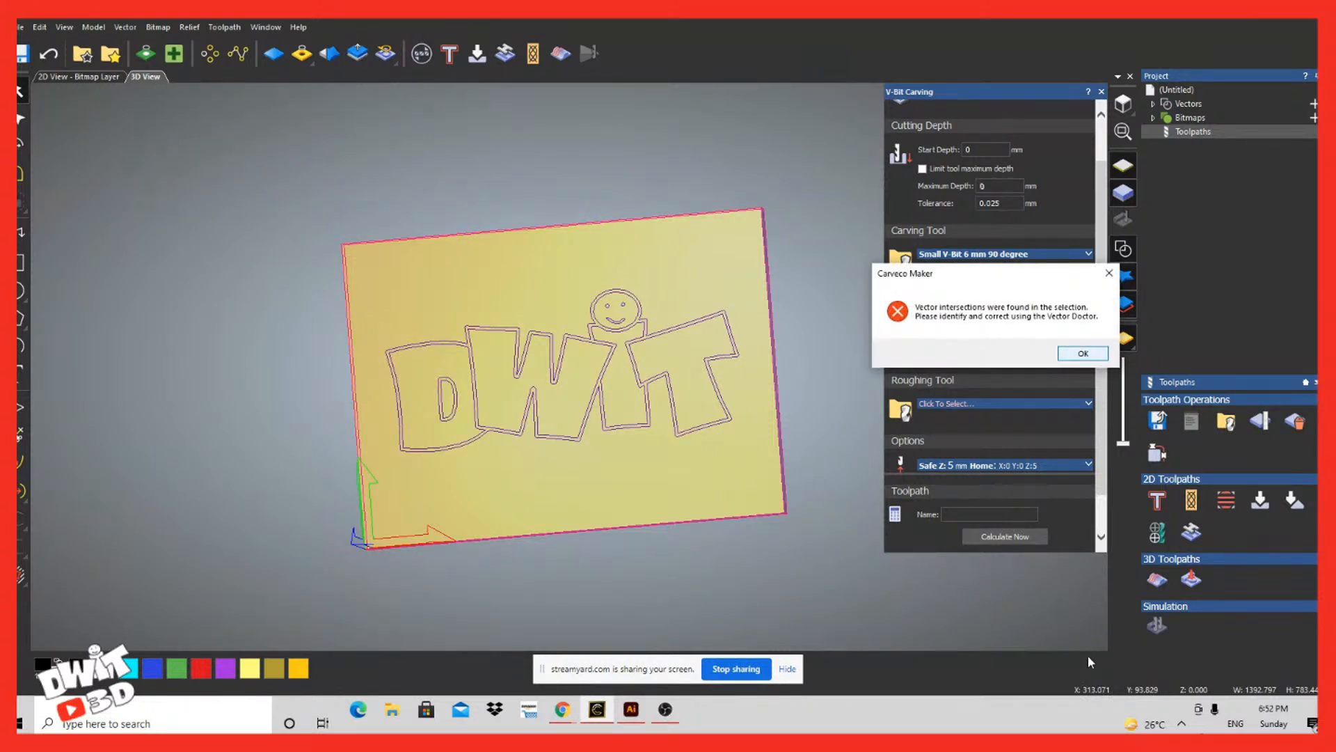
click(1082, 353)
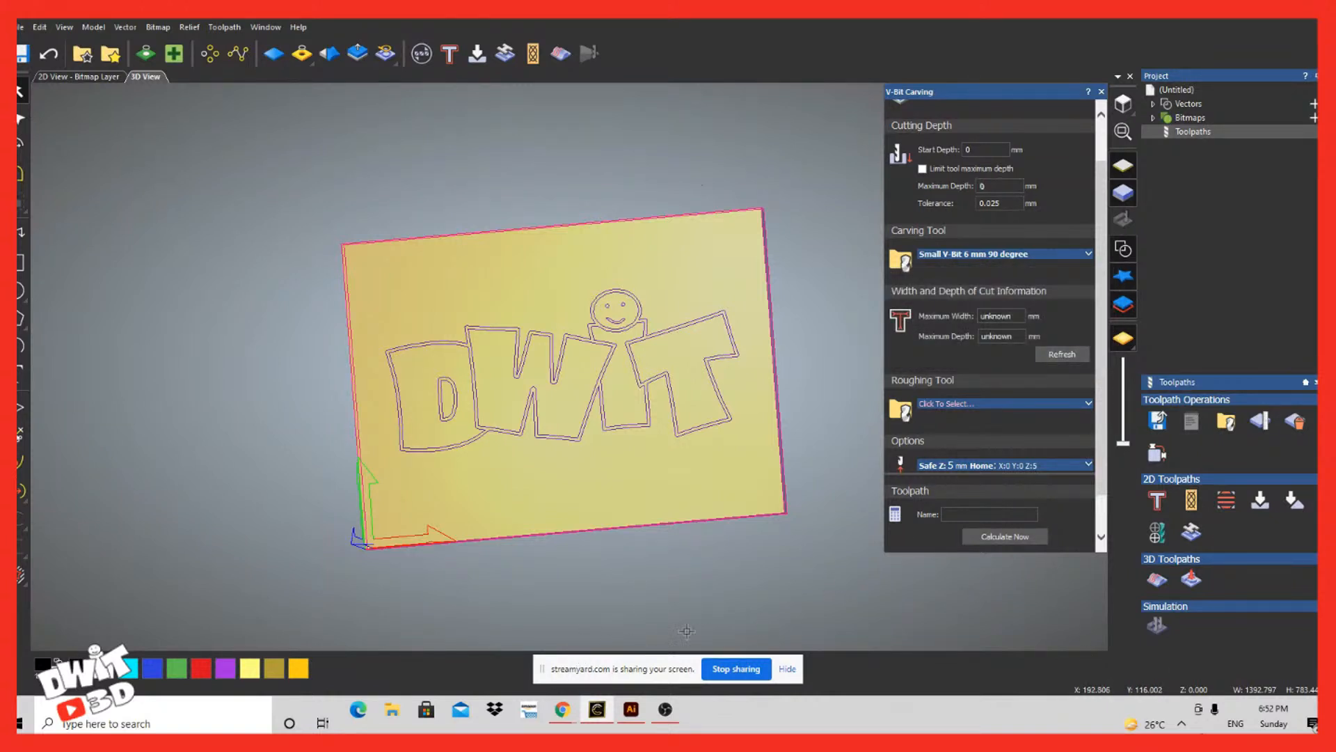
Step: Run Vector Doctor on the selected DWIT vectors to identify vector intersections
scroll(990, 320, down, 1)
scroll(989, 320, up, 3)
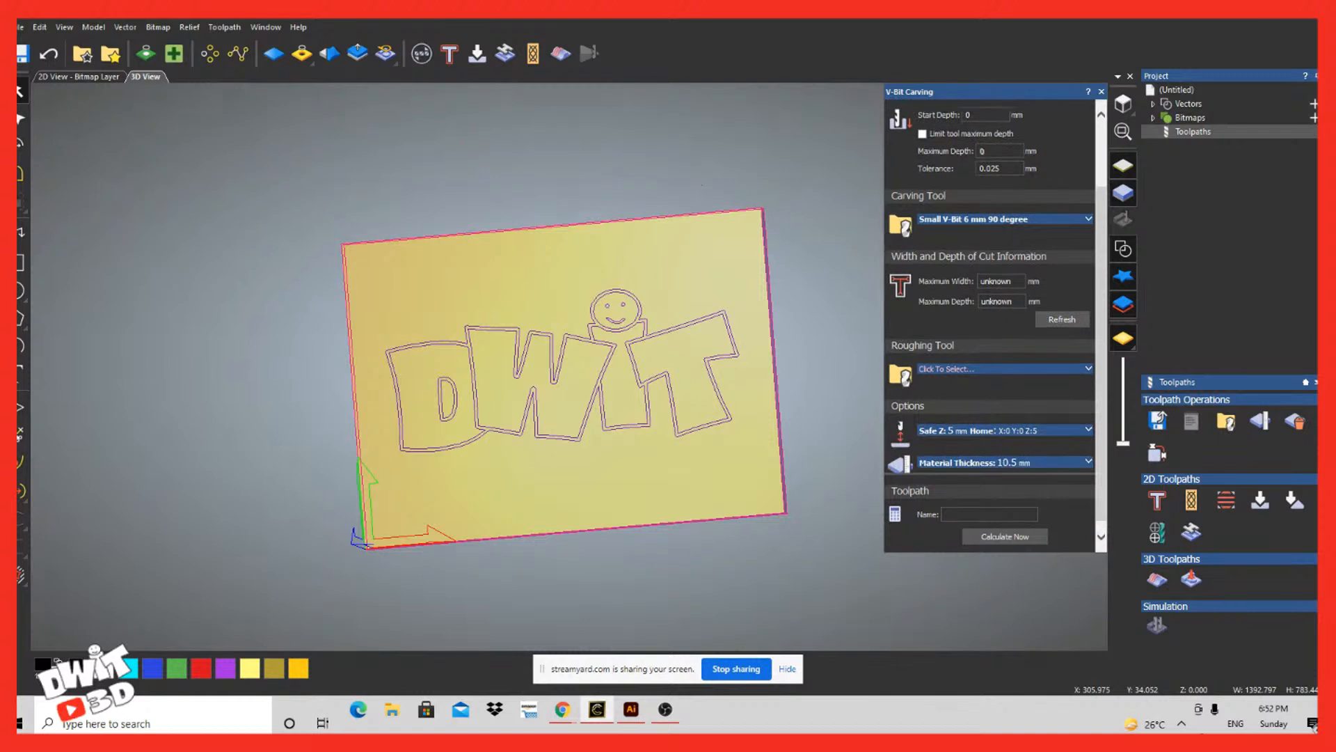
scroll(989, 320, down, 1)
scroll(989, 320, down, 1)
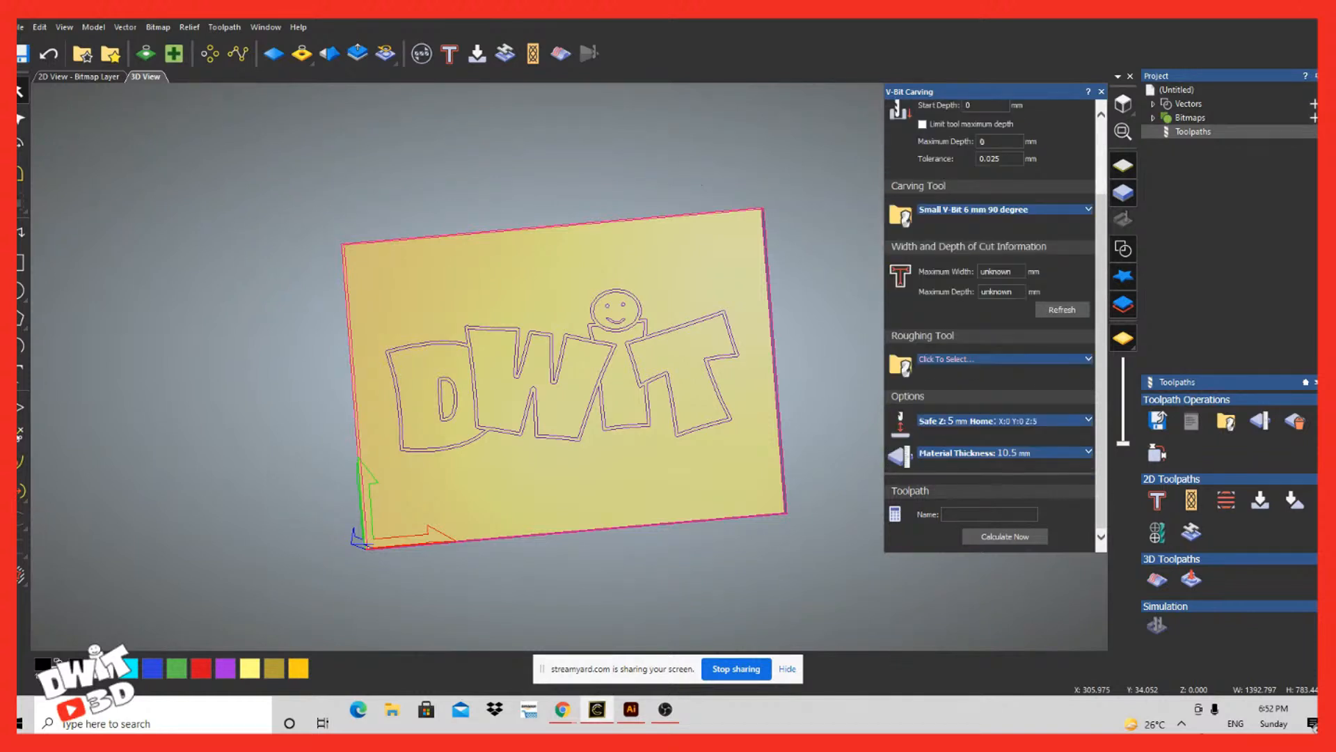
scroll(989, 320, up, 1)
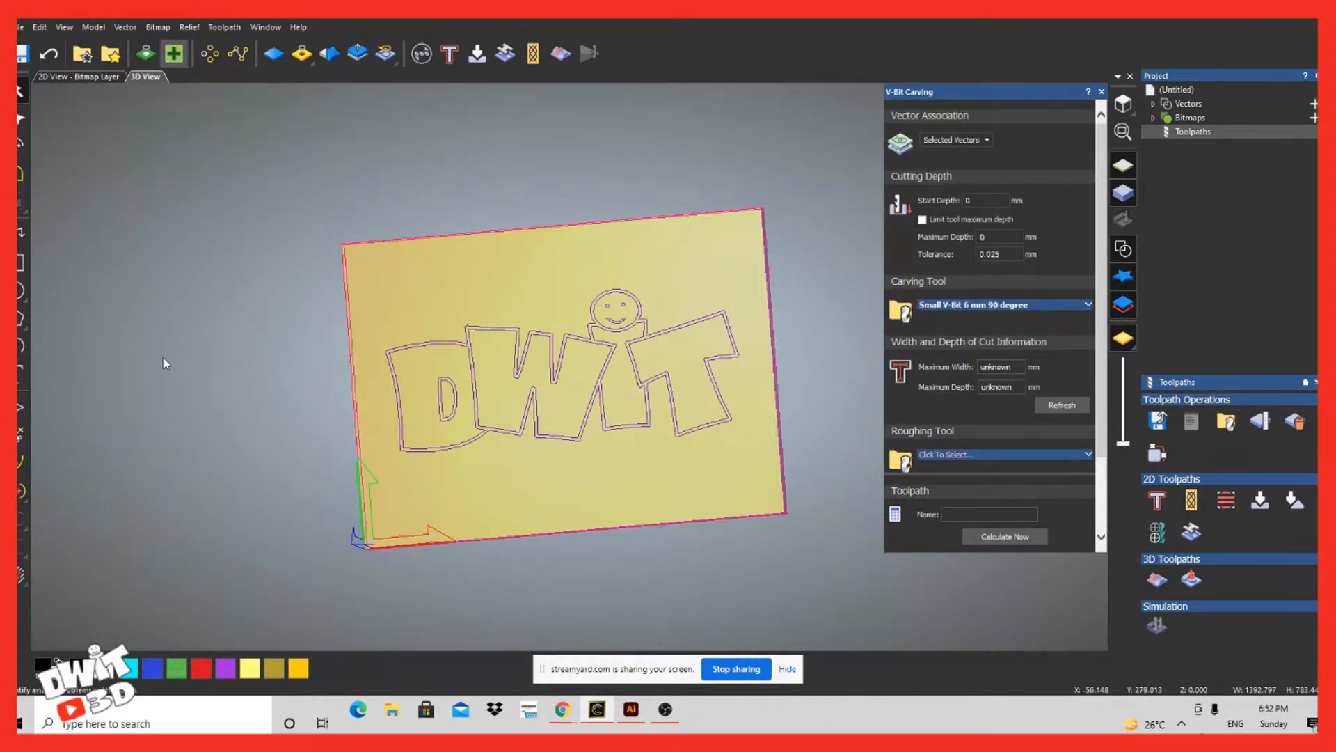
click(174, 54)
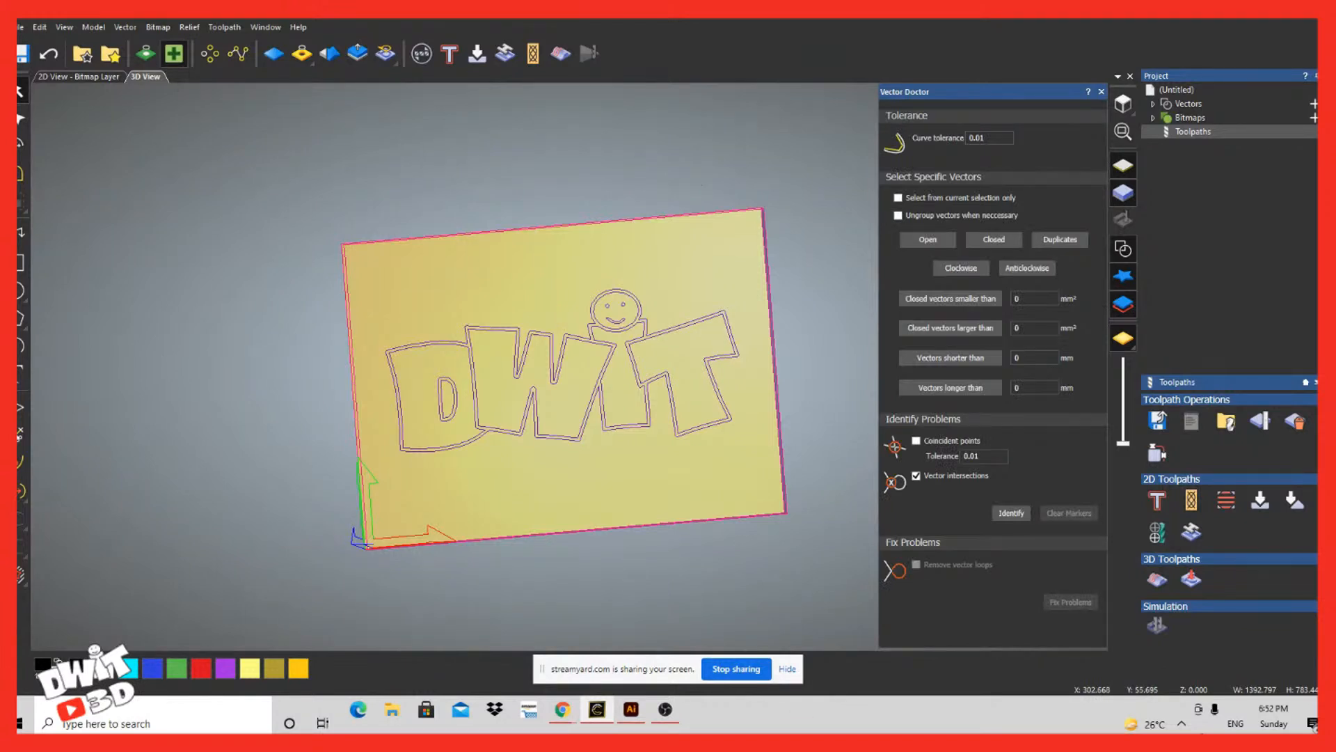
click(1011, 513)
scroll(374, 658, down, 3)
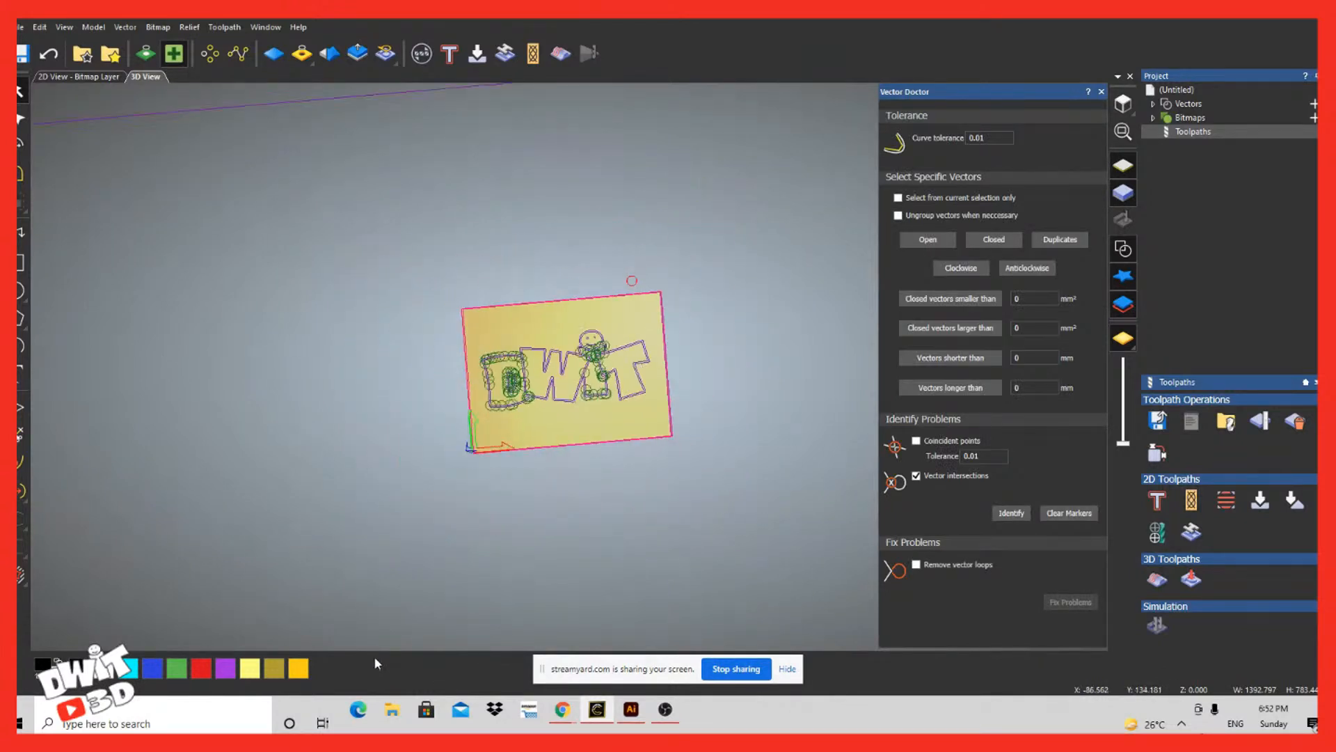
Step: Examine the intersection markers on the D and across the whole lettering, then clear the markers and close Vector Doctor
scroll(374, 659, up, 6)
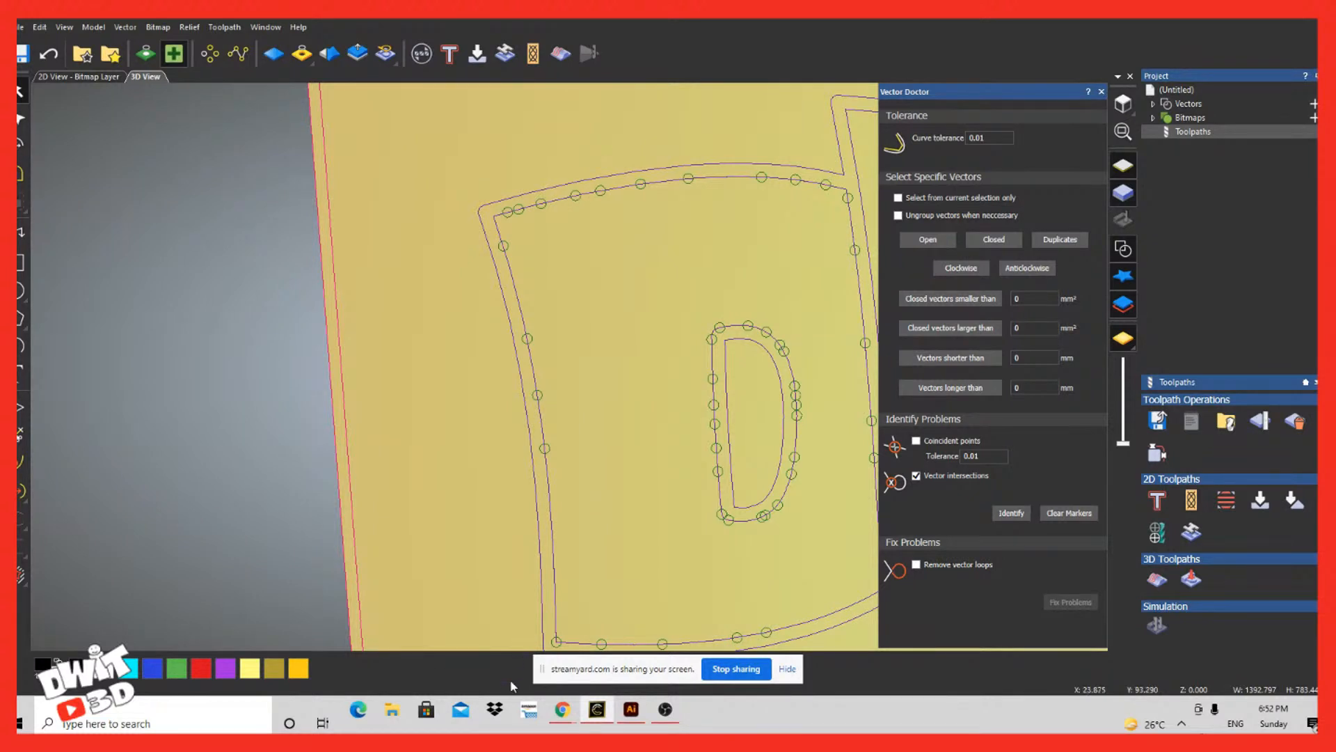
drag(566, 411, 519, 370)
click(558, 391)
click(538, 395)
scroll(537, 397, up, 5)
scroll(543, 389, up, 6)
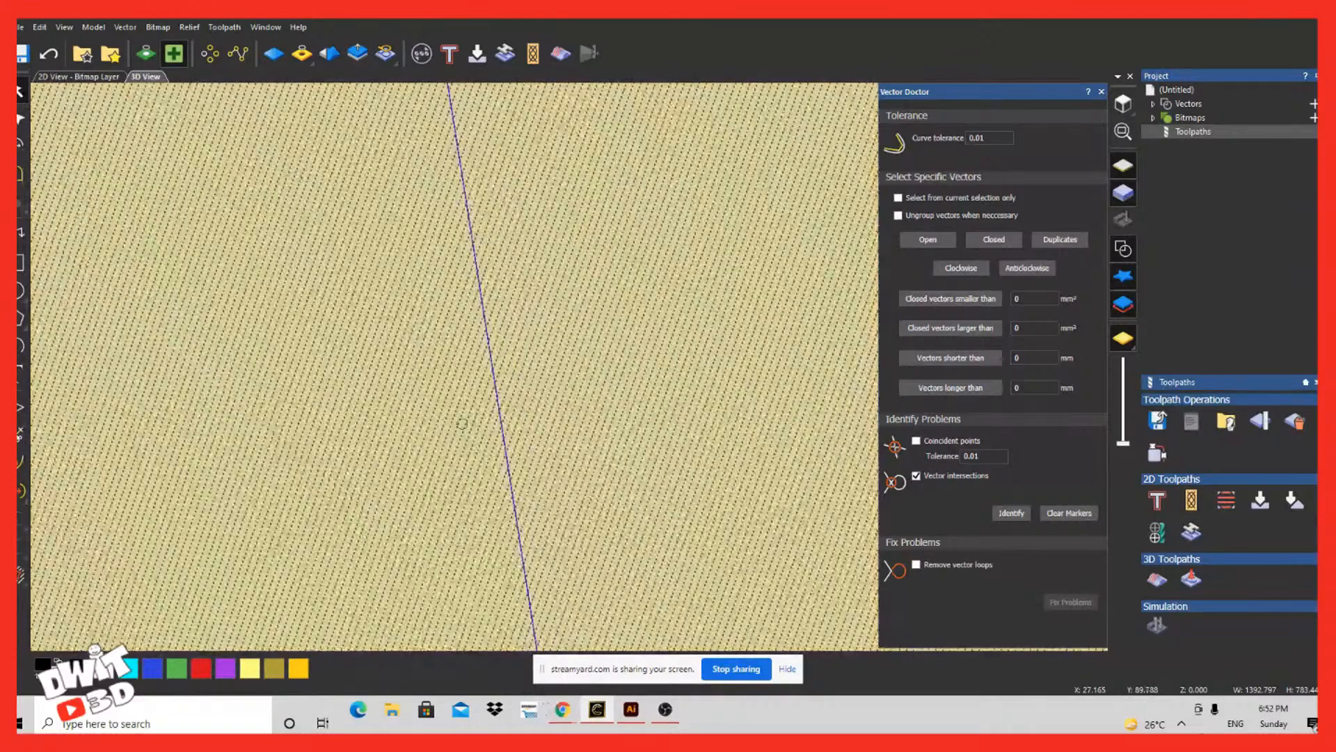
right_drag(507, 732, 647, 703)
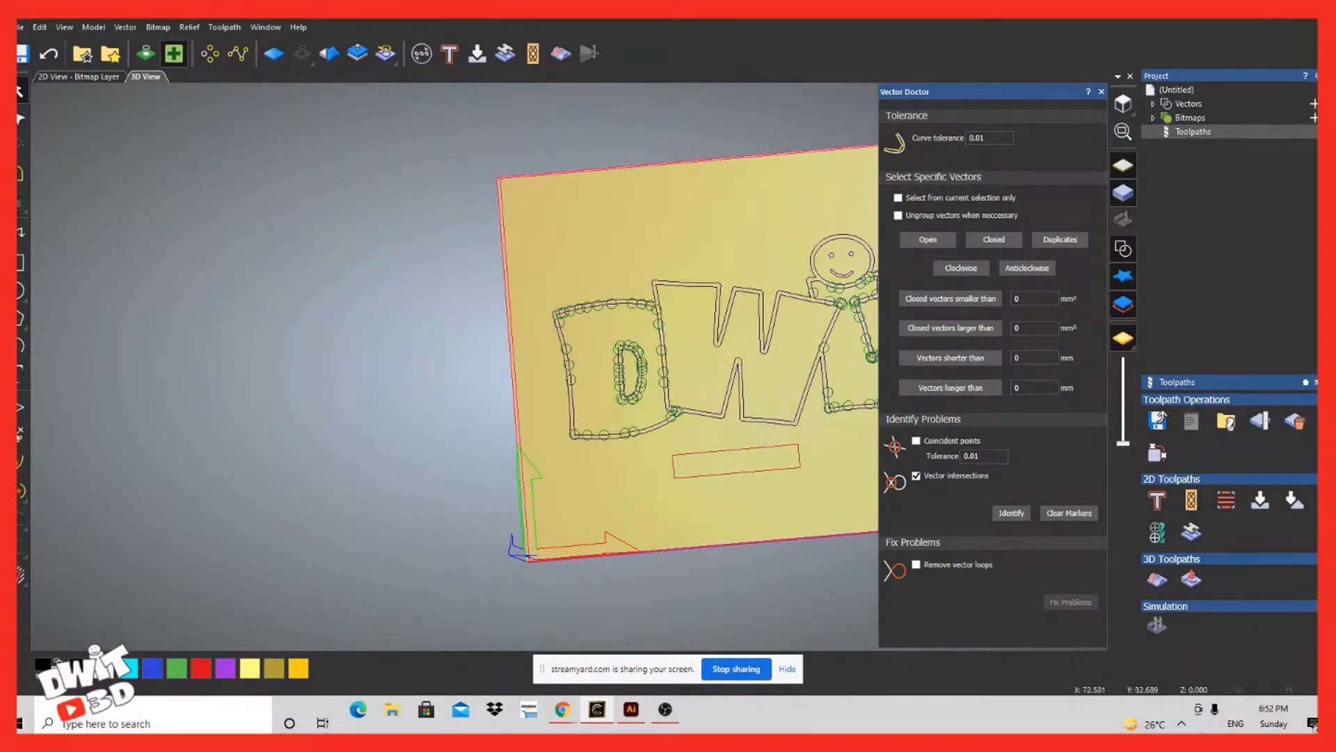
right_click(685, 457)
mouse_move(724, 469)
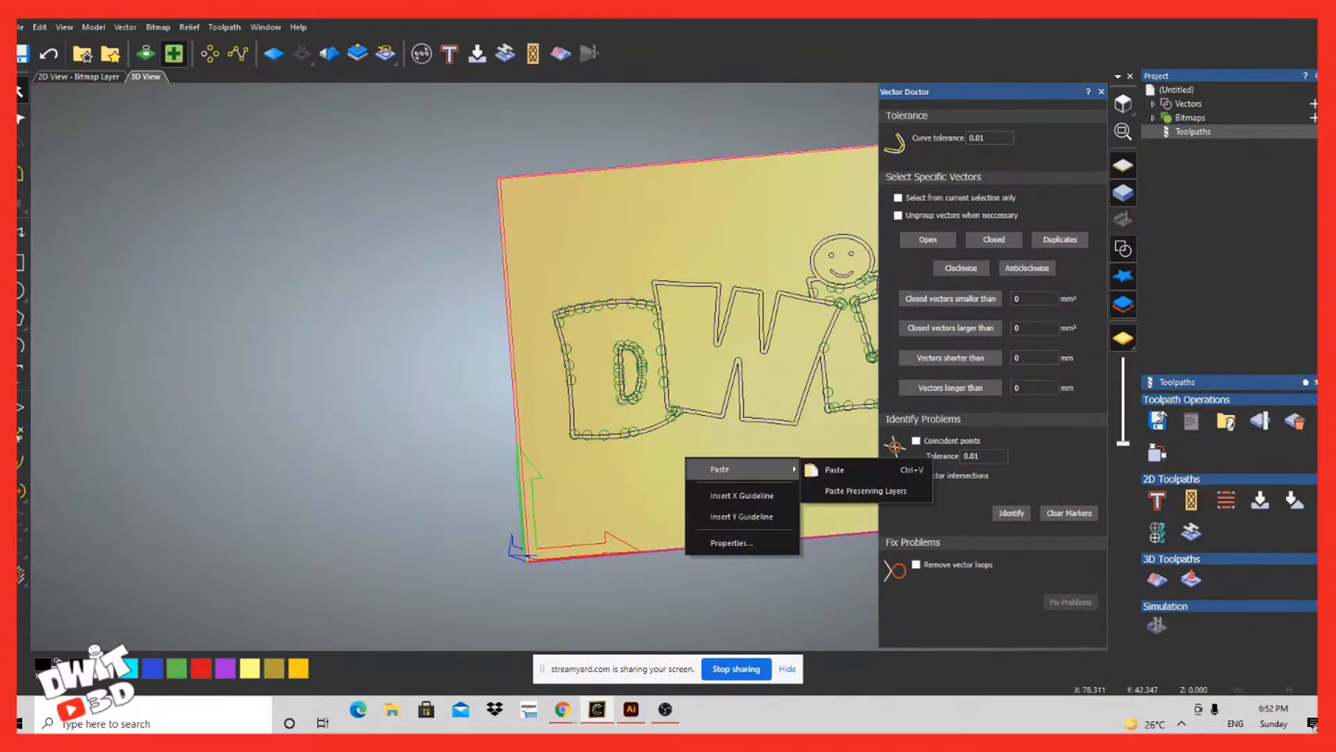
click(686, 607)
scroll(686, 608, down, 5)
scroll(687, 607, up, 4)
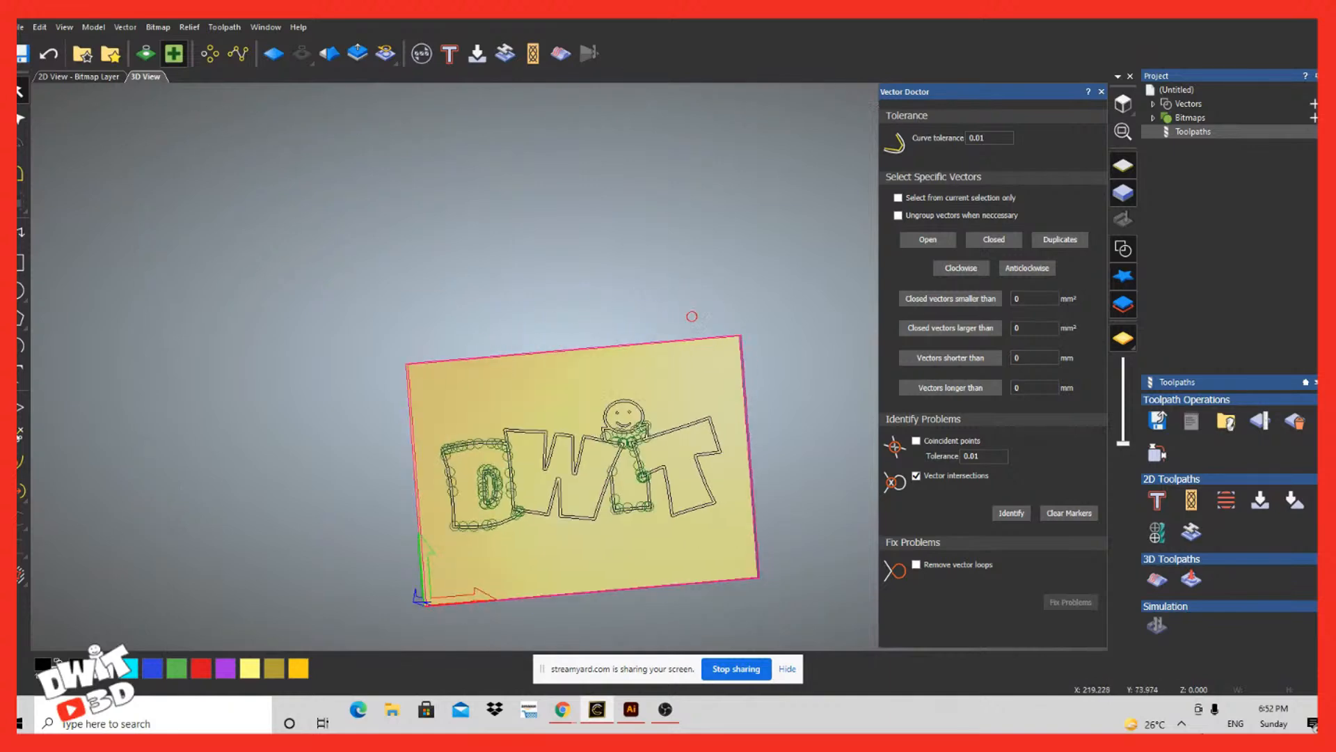
scroll(516, 580, up, 1)
scroll(516, 580, down, 2)
scroll(517, 580, up, 2)
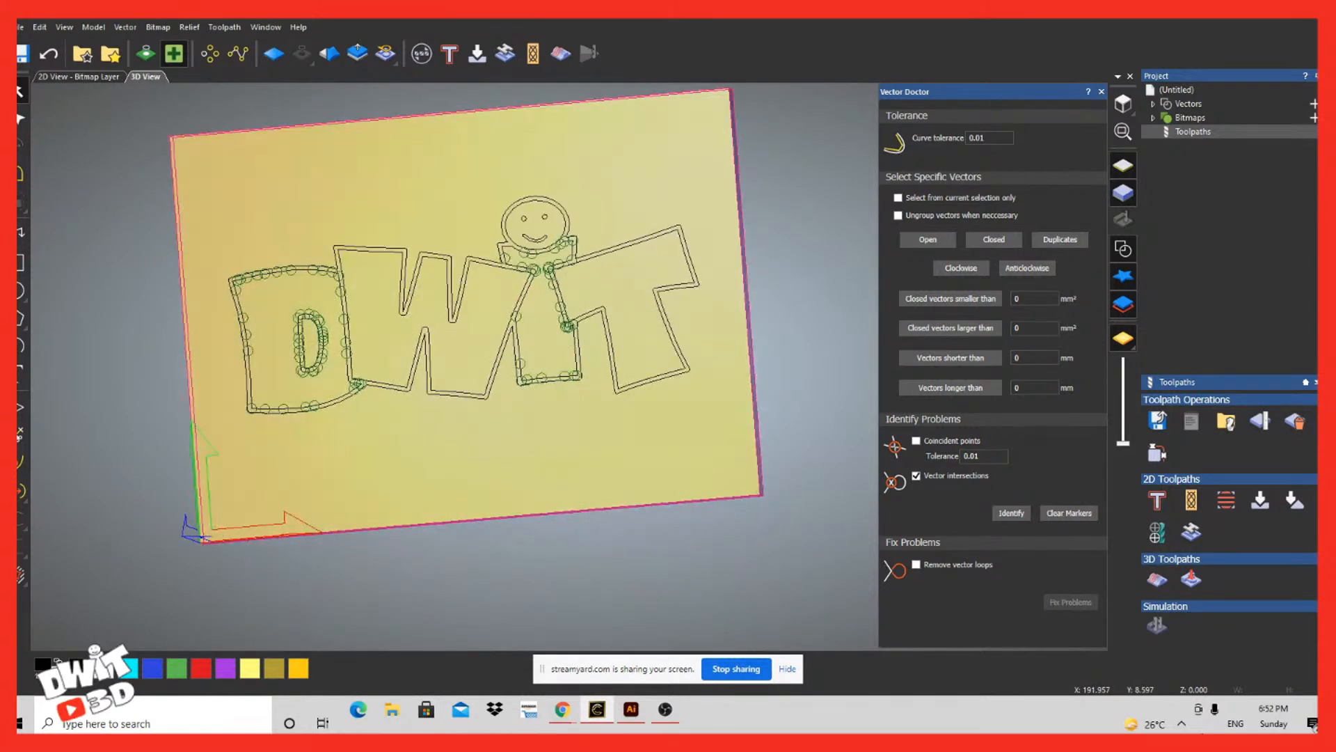
scroll(516, 581, down, 1)
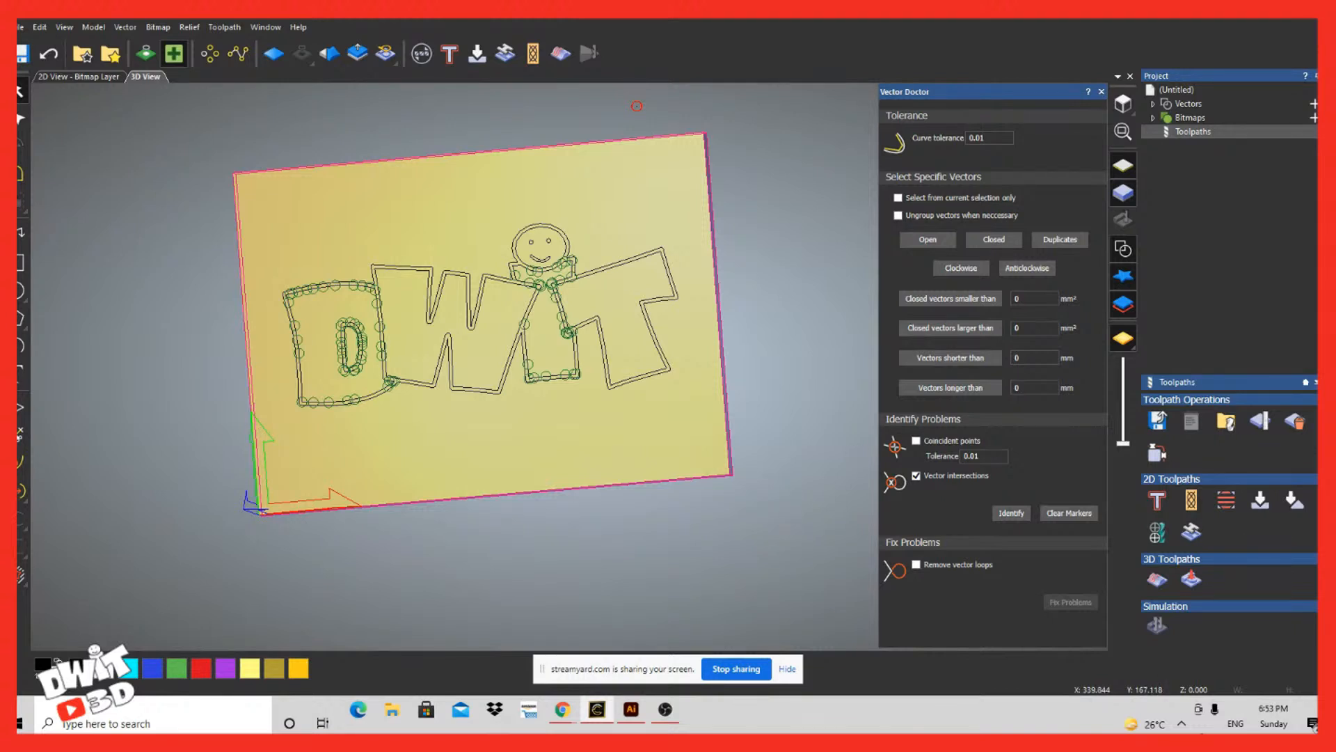
click(1069, 513)
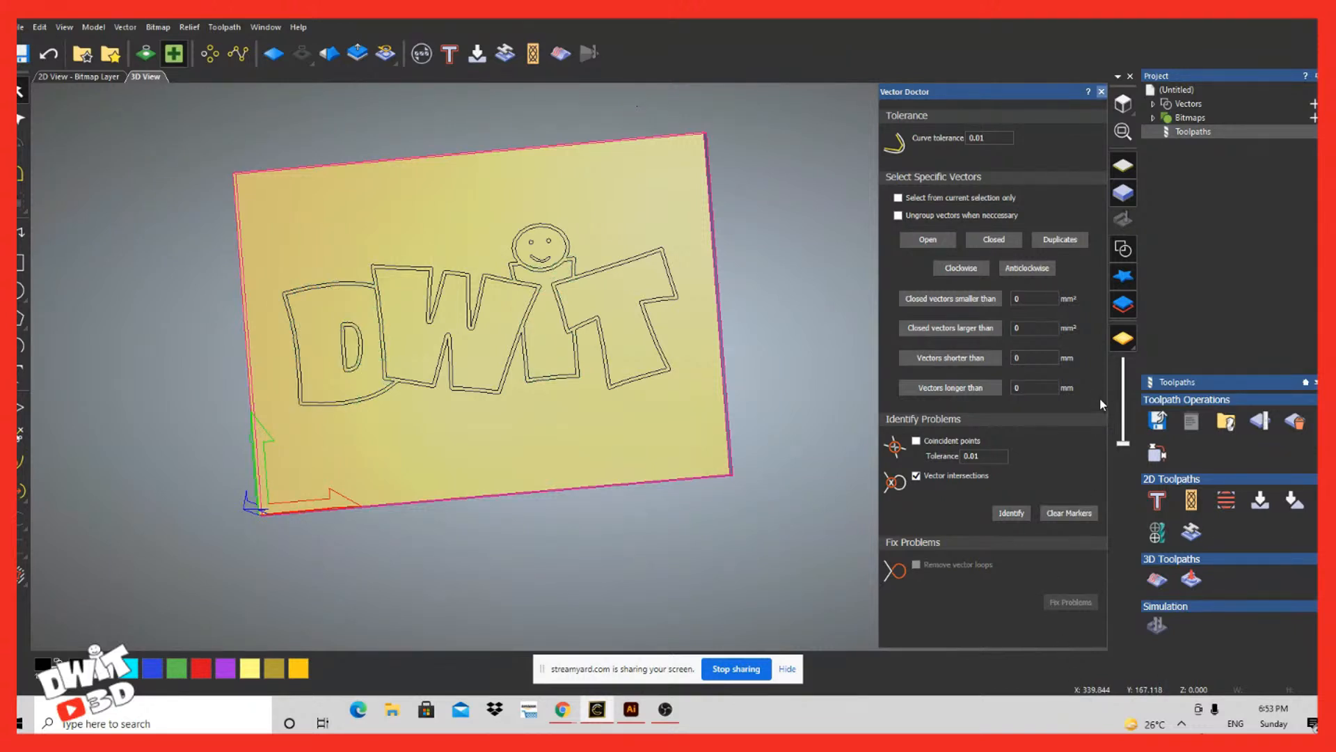
click(1101, 92)
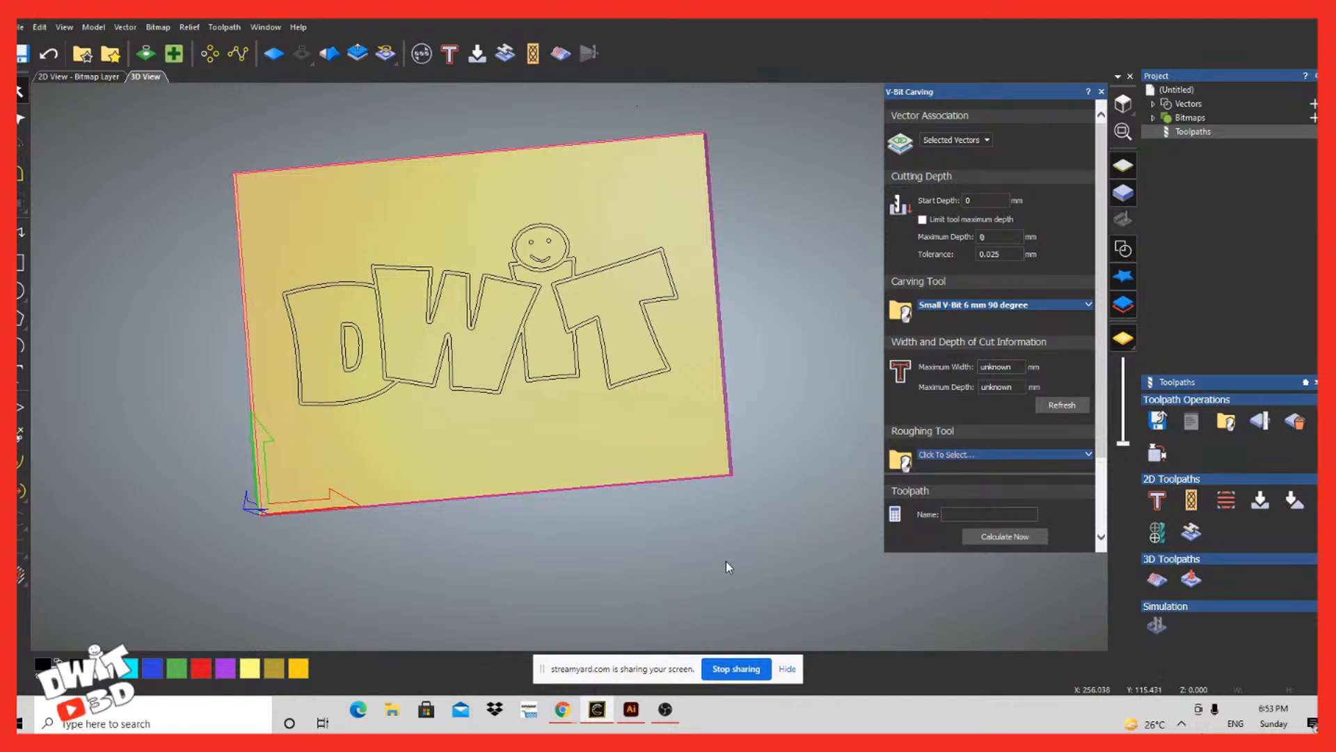
Step: Convert the DWIT logo vectors to a bitmap with Vector to Bitmap
drag(725, 561, 299, 719)
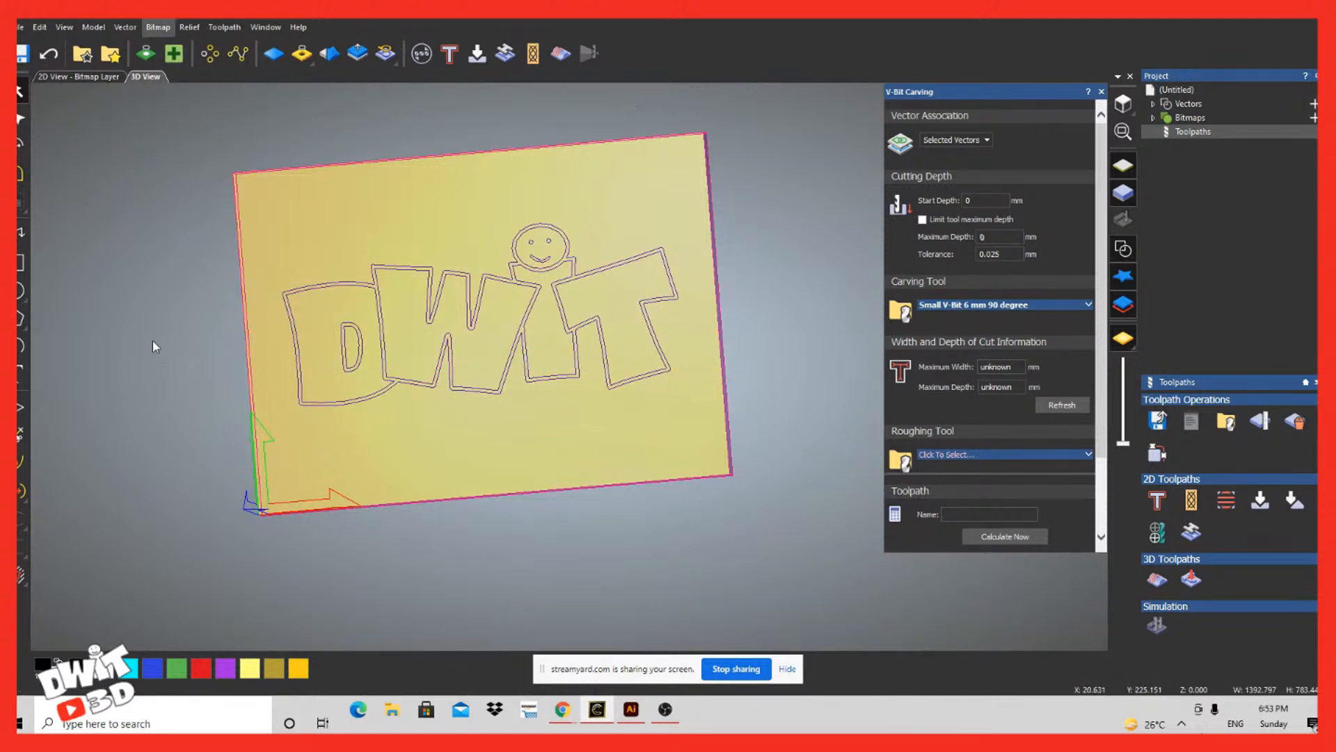
click(158, 27)
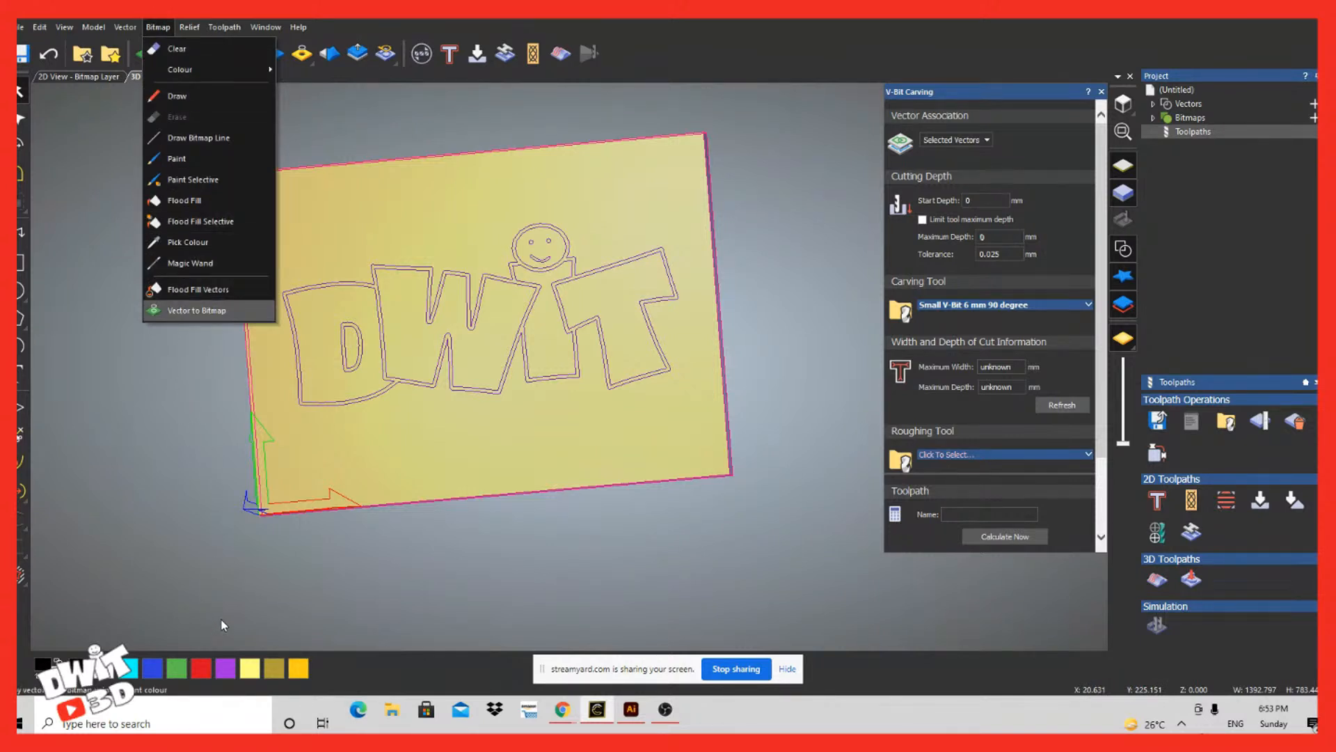
click(221, 310)
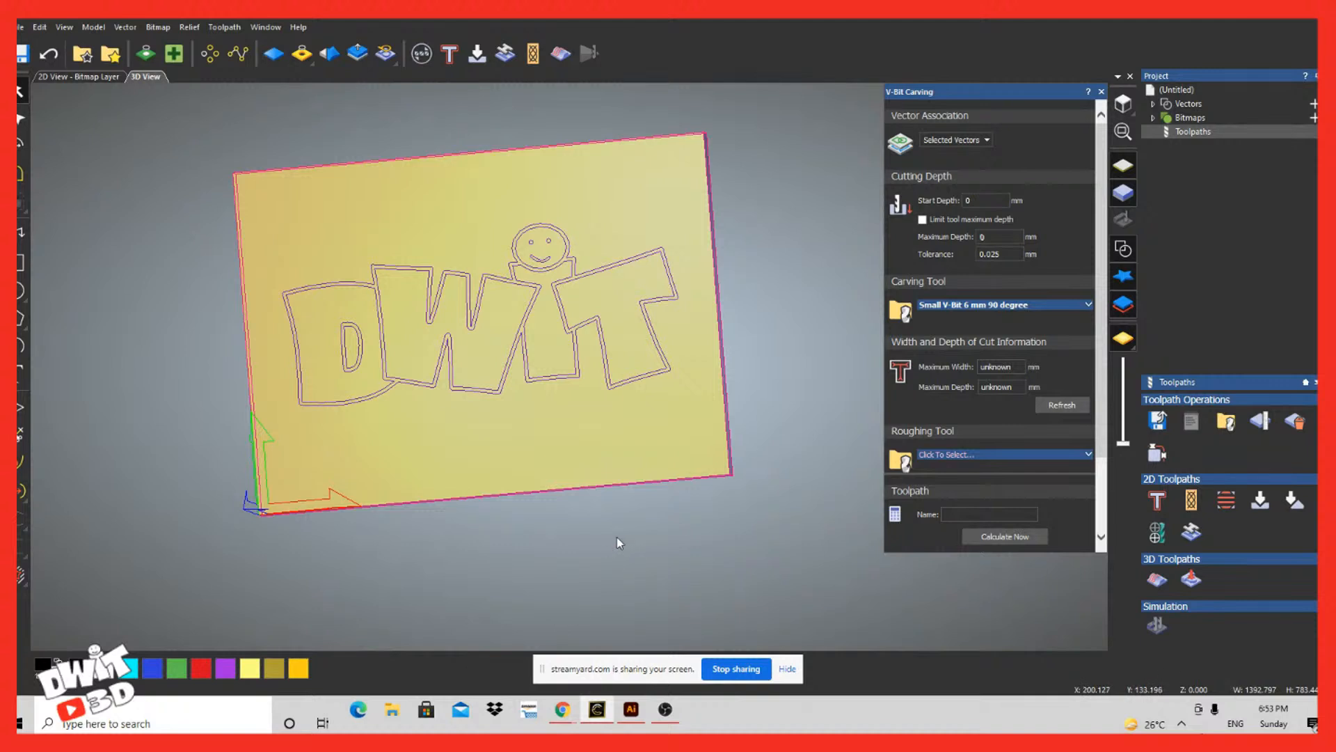
Step: Use Bitmap to Vector to create boundary vectors from the primary black colour, check them selected, and close the tool
click(158, 27)
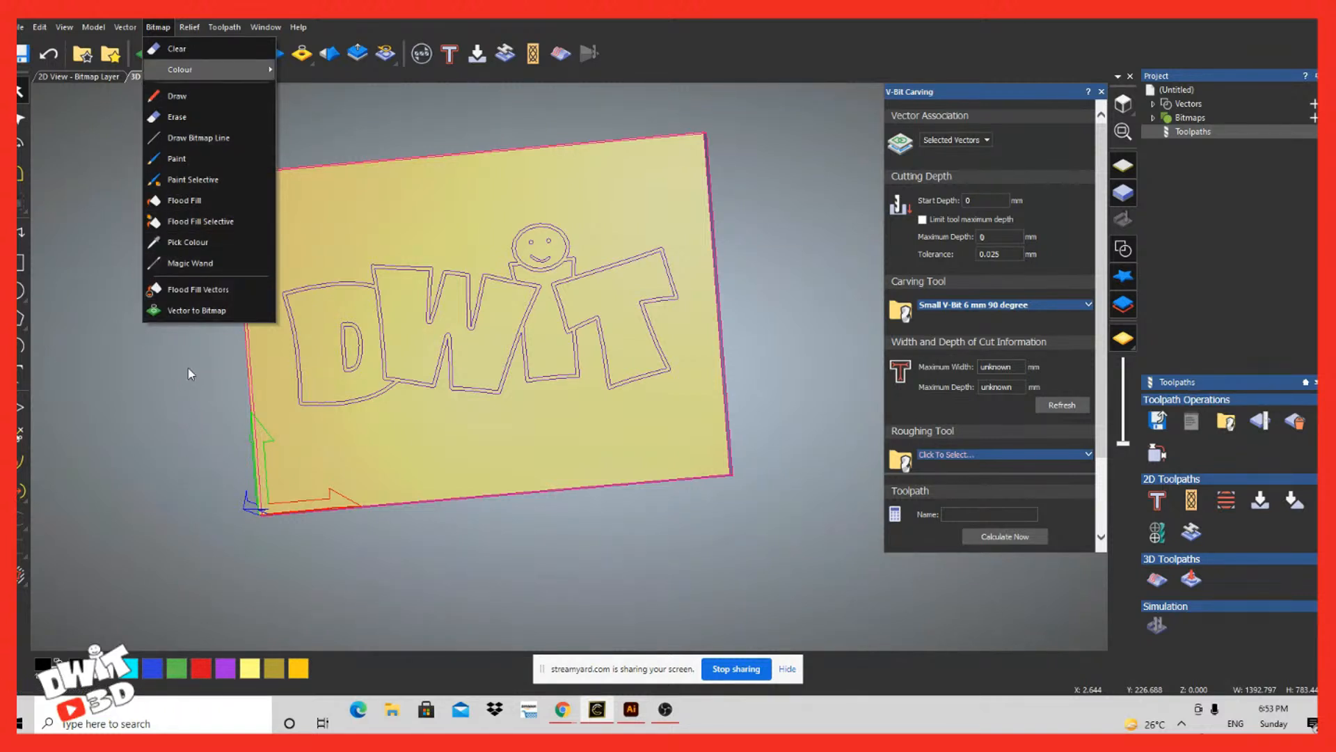
mouse_move(230, 69)
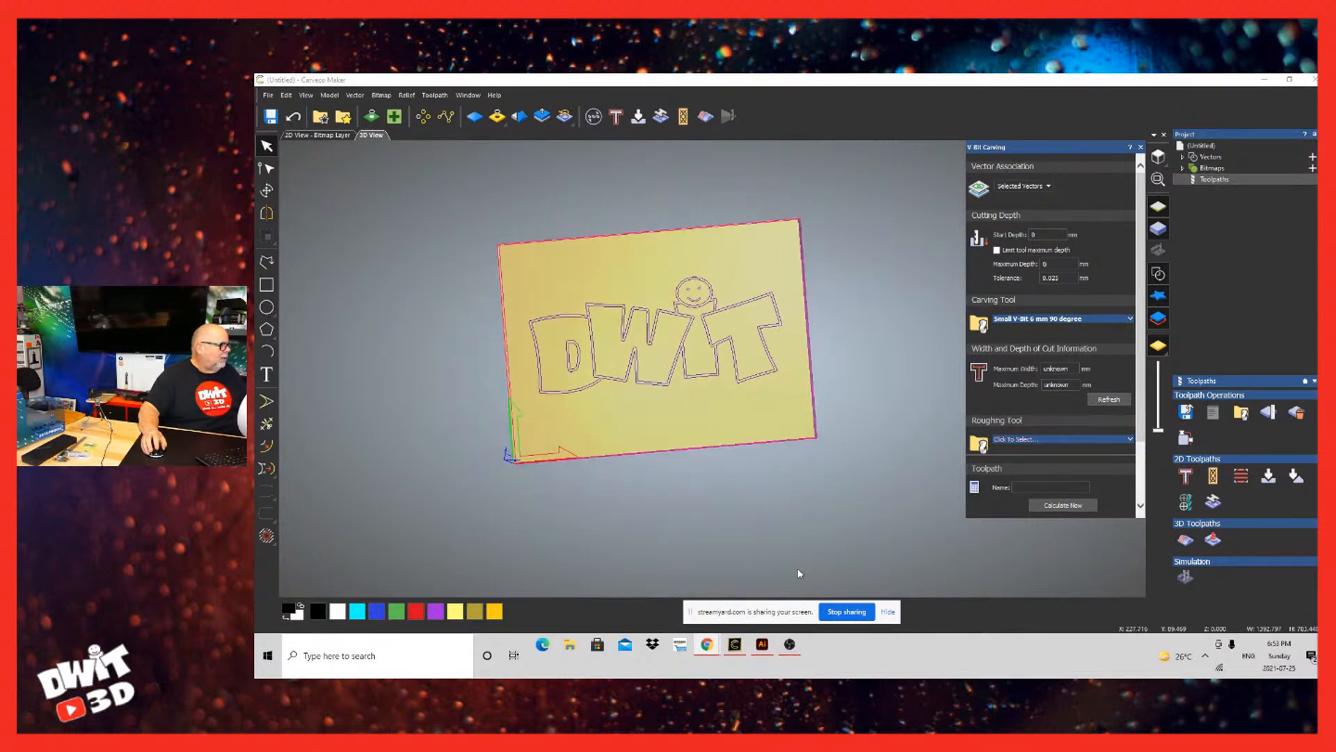
scroll(797, 575, up, 5)
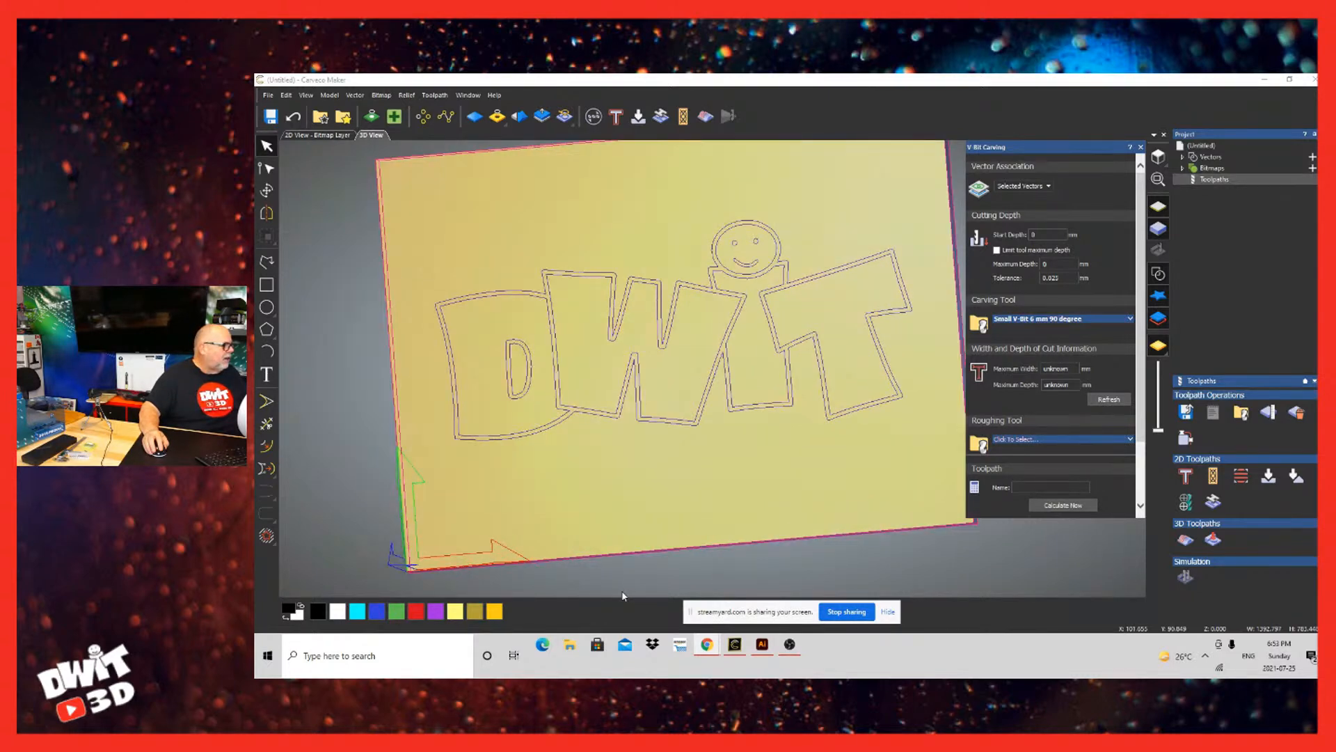
scroll(624, 596, down, 2)
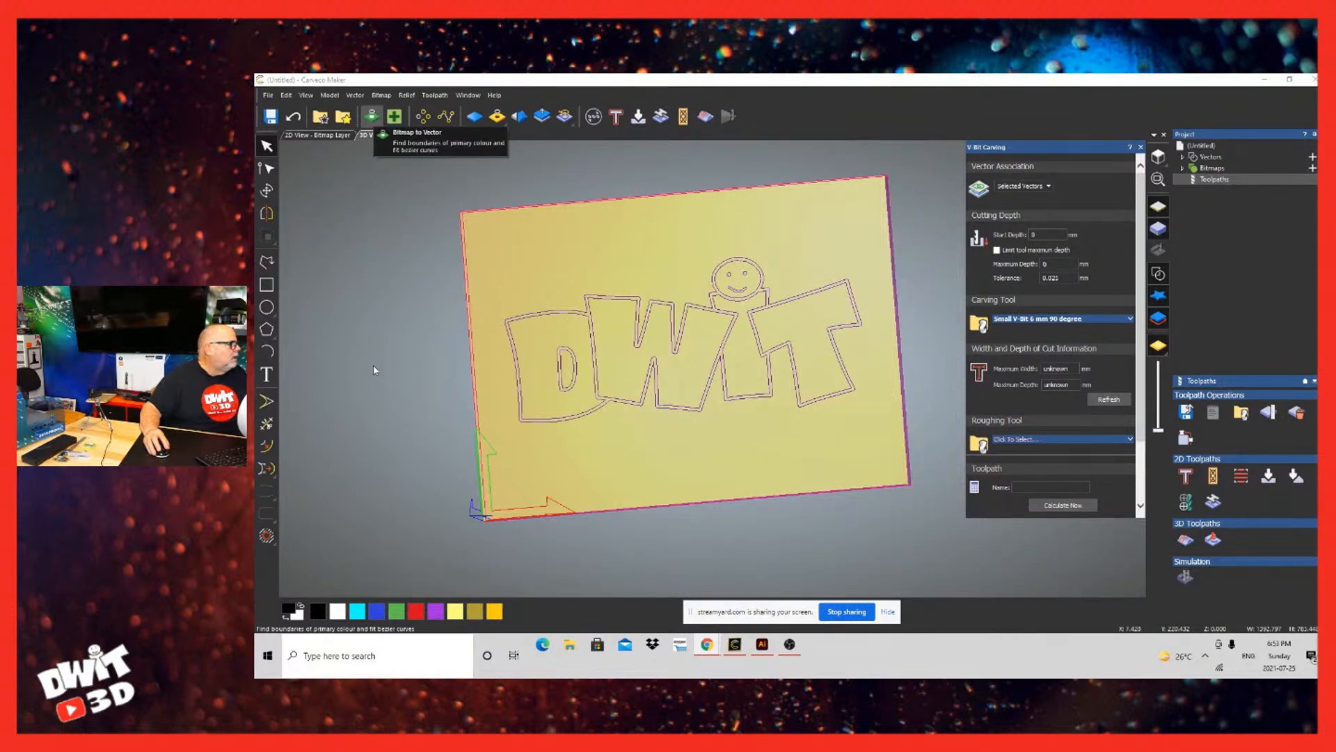
click(372, 116)
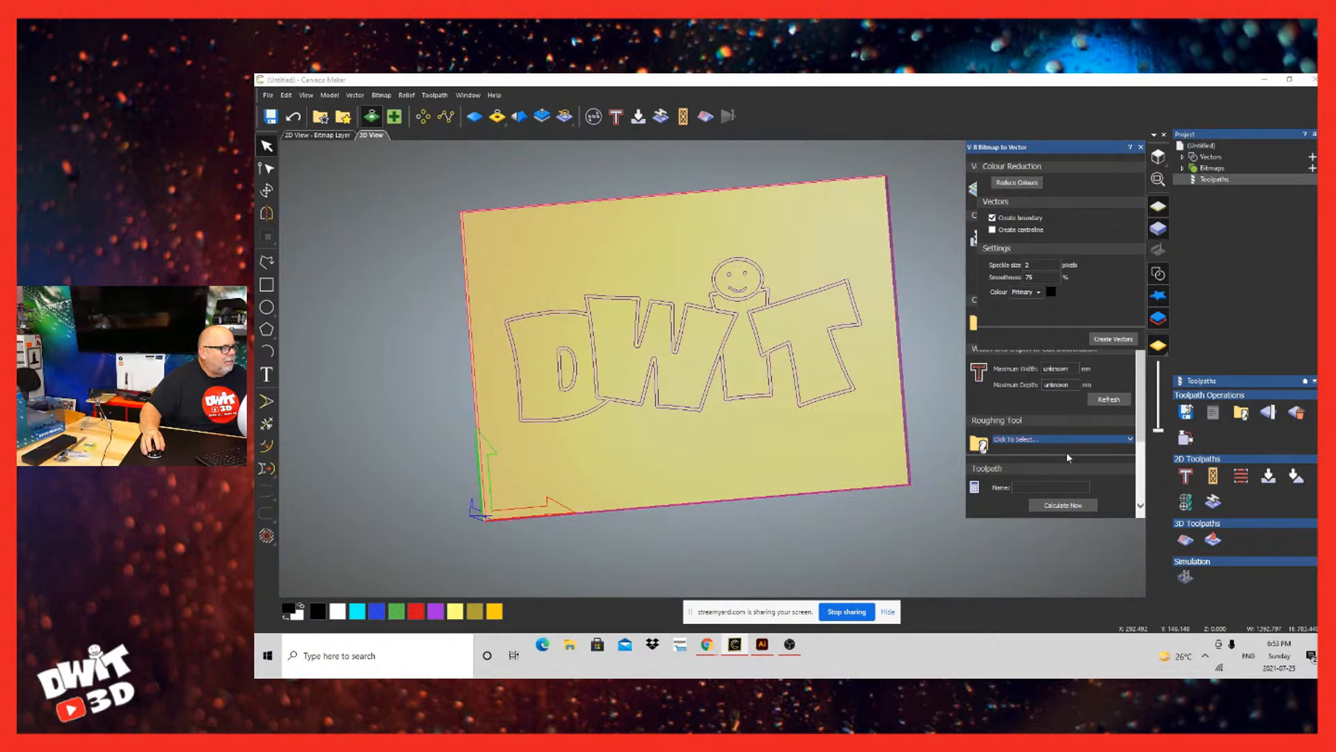
click(1113, 591)
key(ctrl+a)
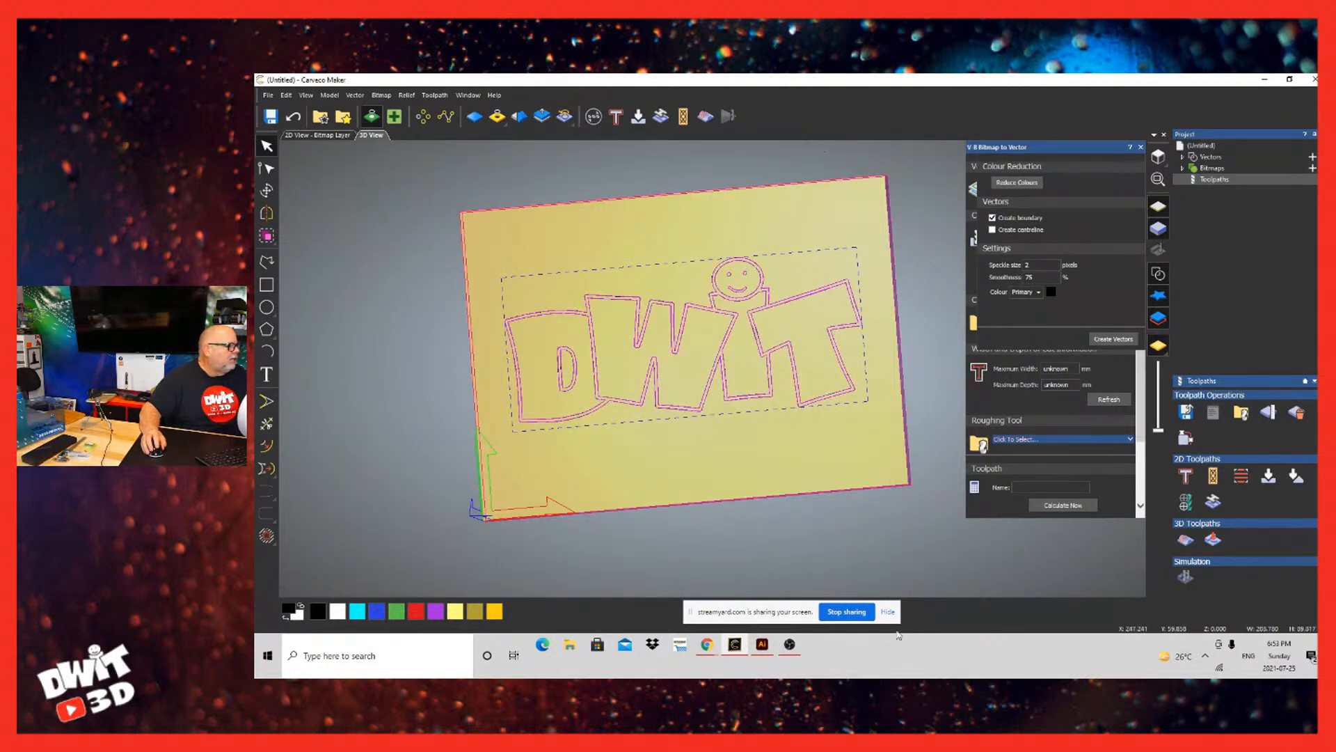
scroll(896, 646, down, 1)
scroll(800, 452, up, 3)
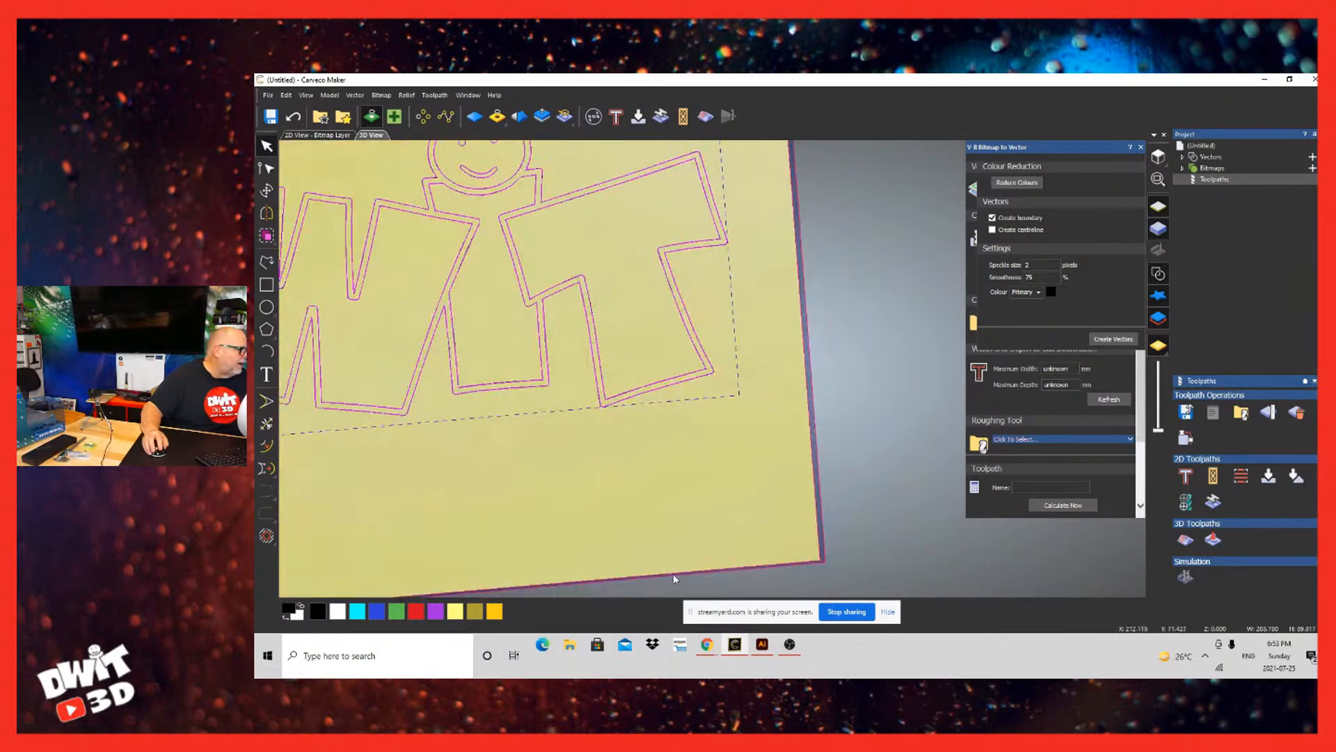
scroll(673, 573, down, 2)
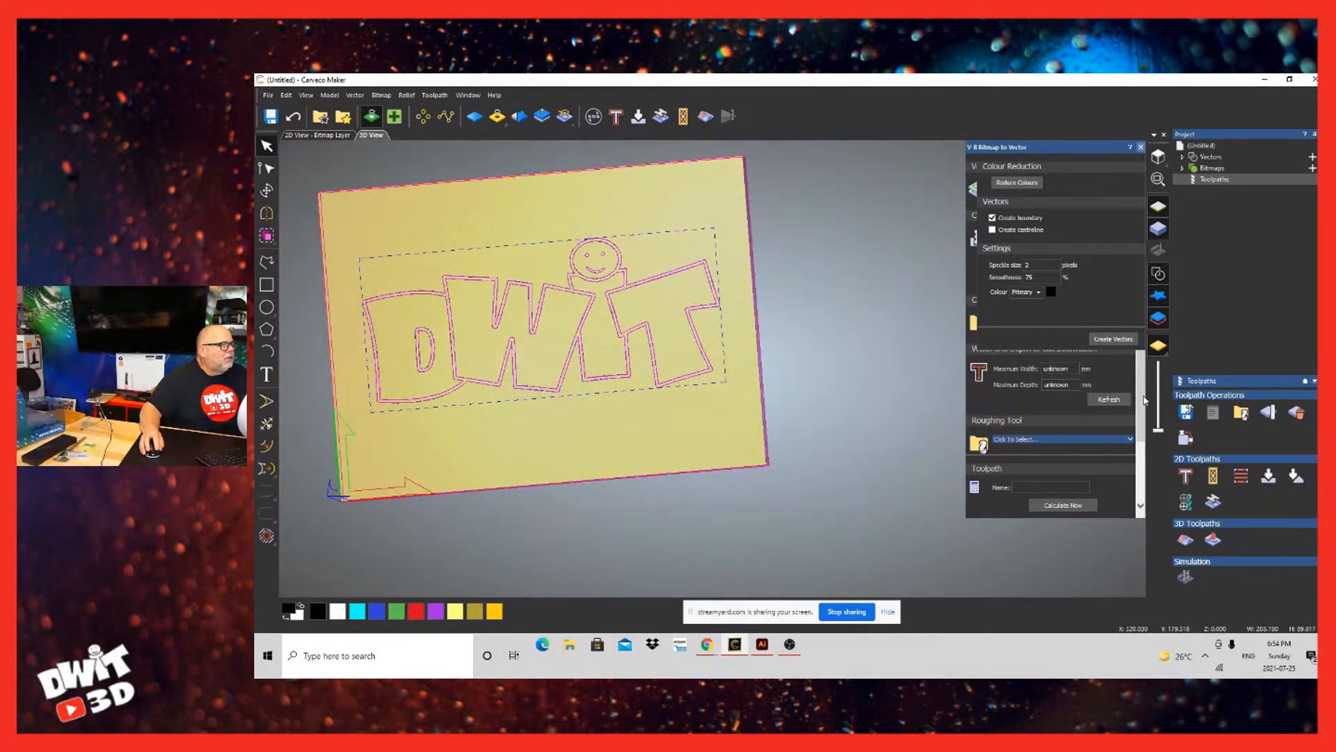
click(1141, 147)
Step: Select the recreated DWIT logo vectors and try V-Bit Carving on them again
scroll(536, 545, down, 2)
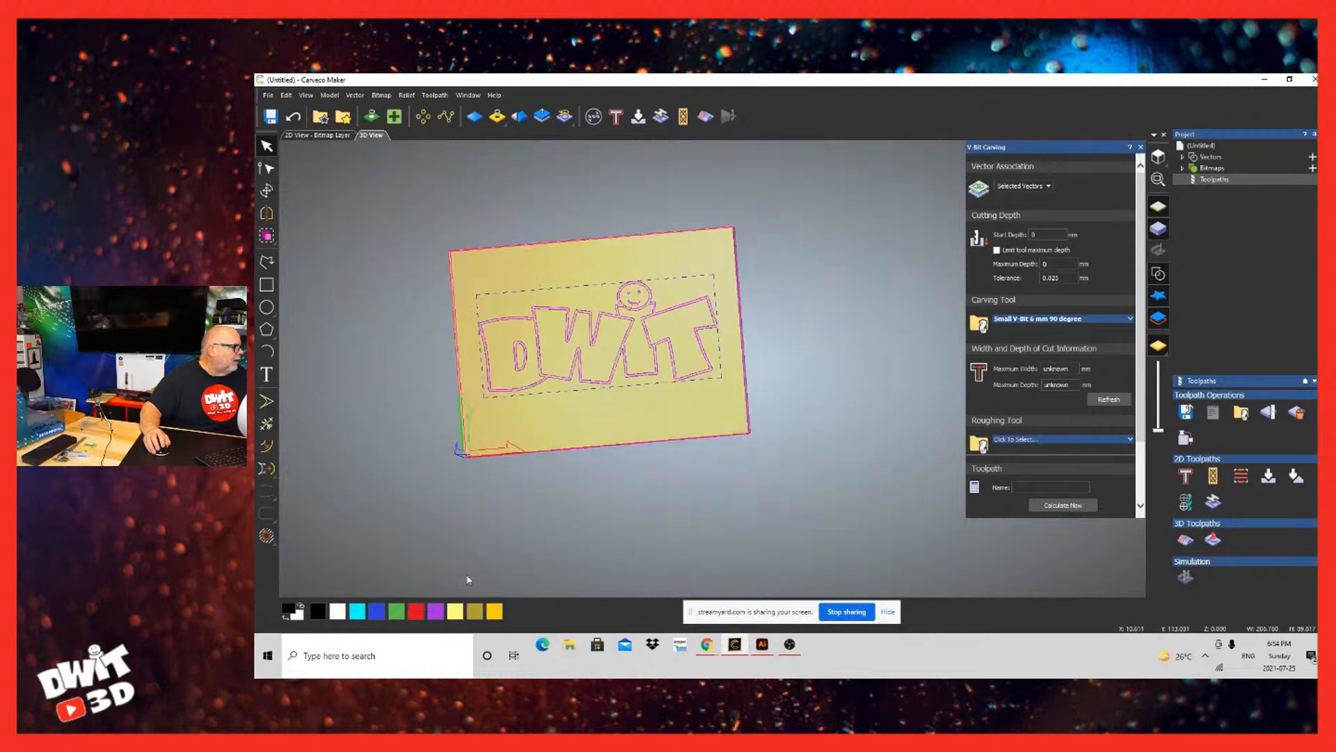
scroll(469, 578, up, 3)
middle_drag(362, 547, 498, 572)
scroll(646, 562, up, 2)
scroll(670, 580, down, 3)
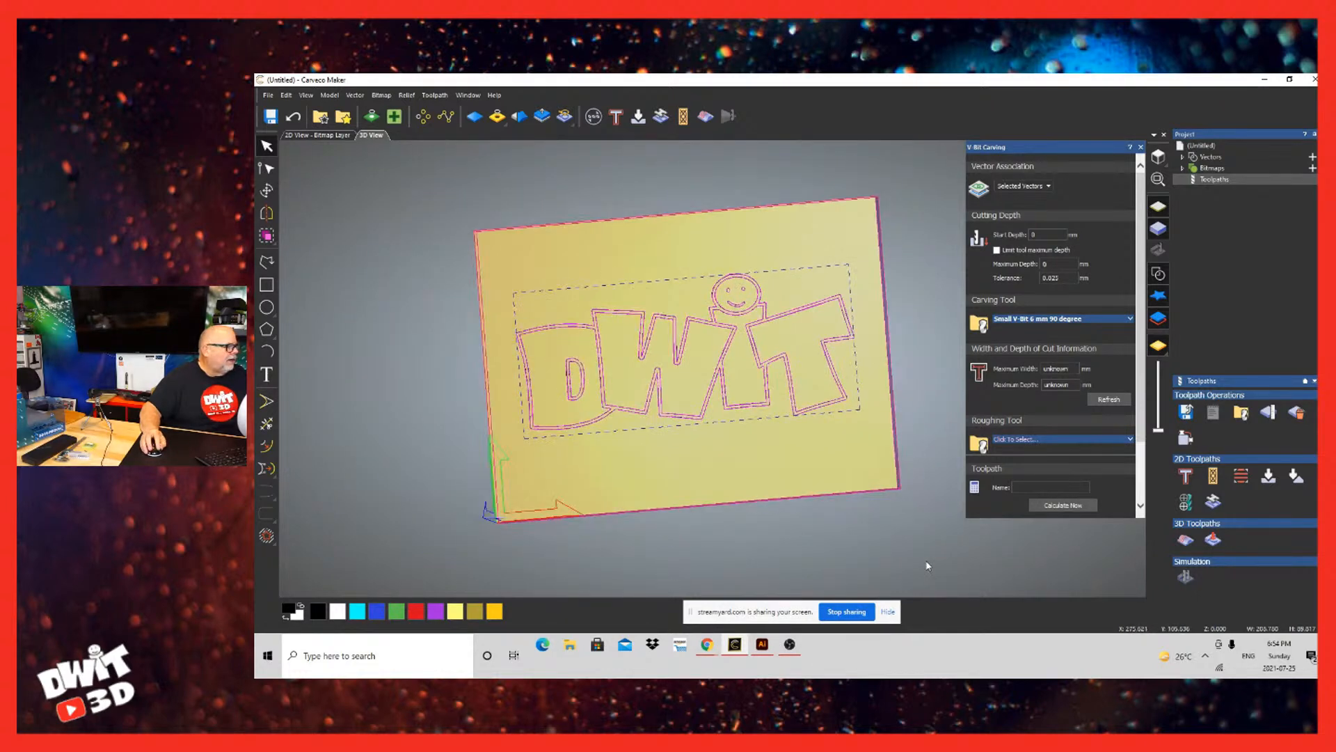
click(902, 567)
drag(905, 312, 719, 394)
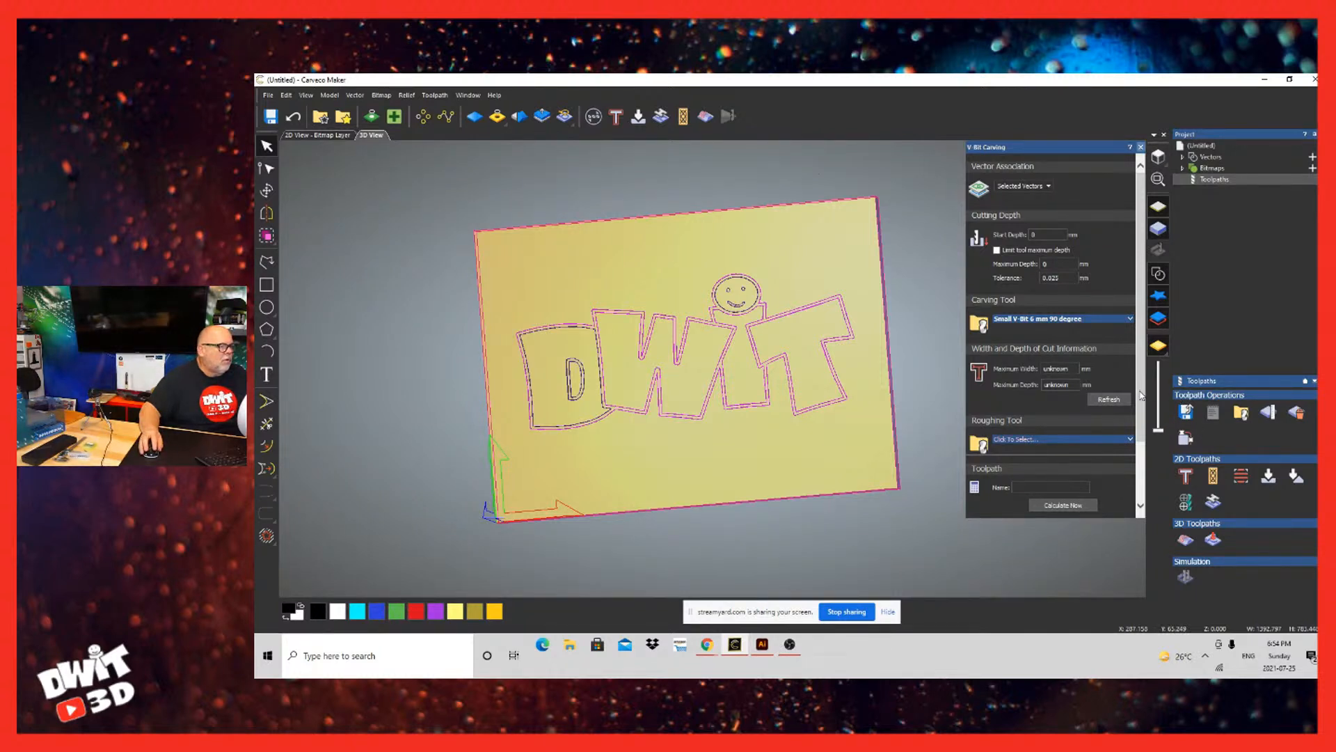
scroll(1142, 395, down, 2)
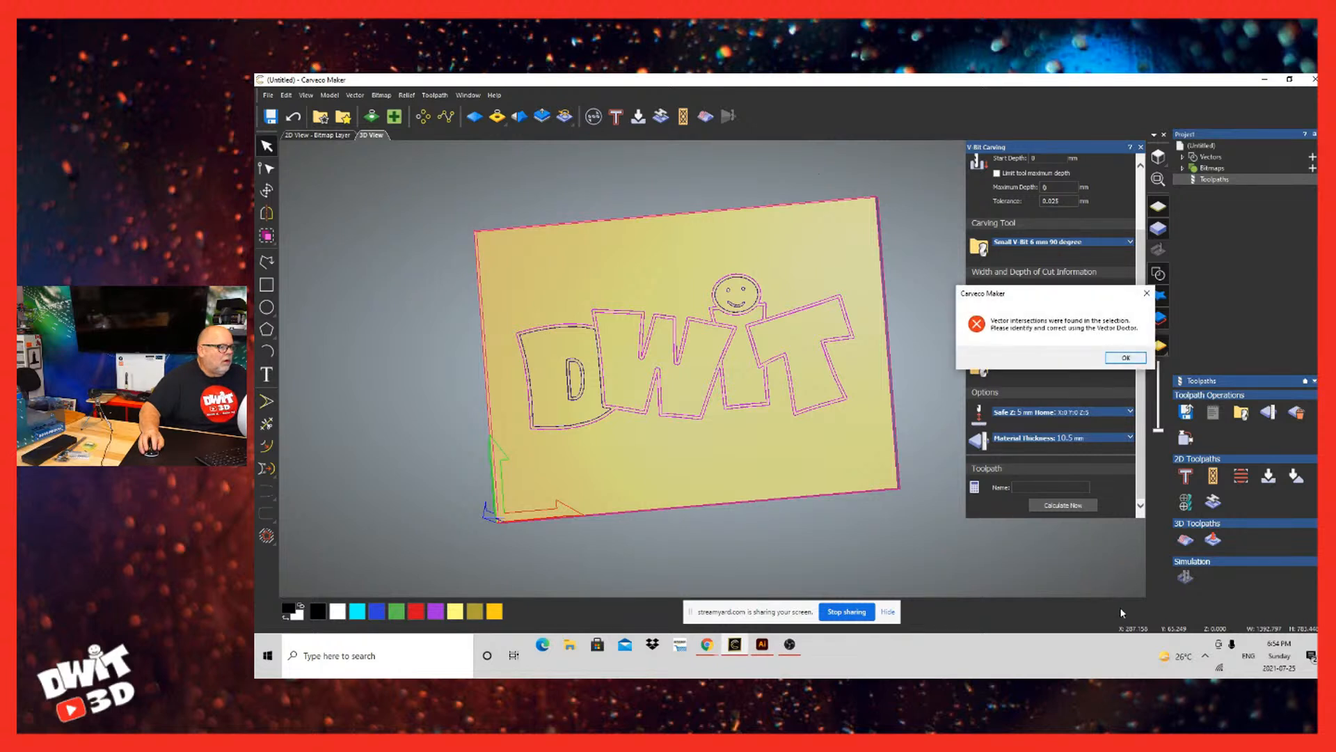
key(Return)
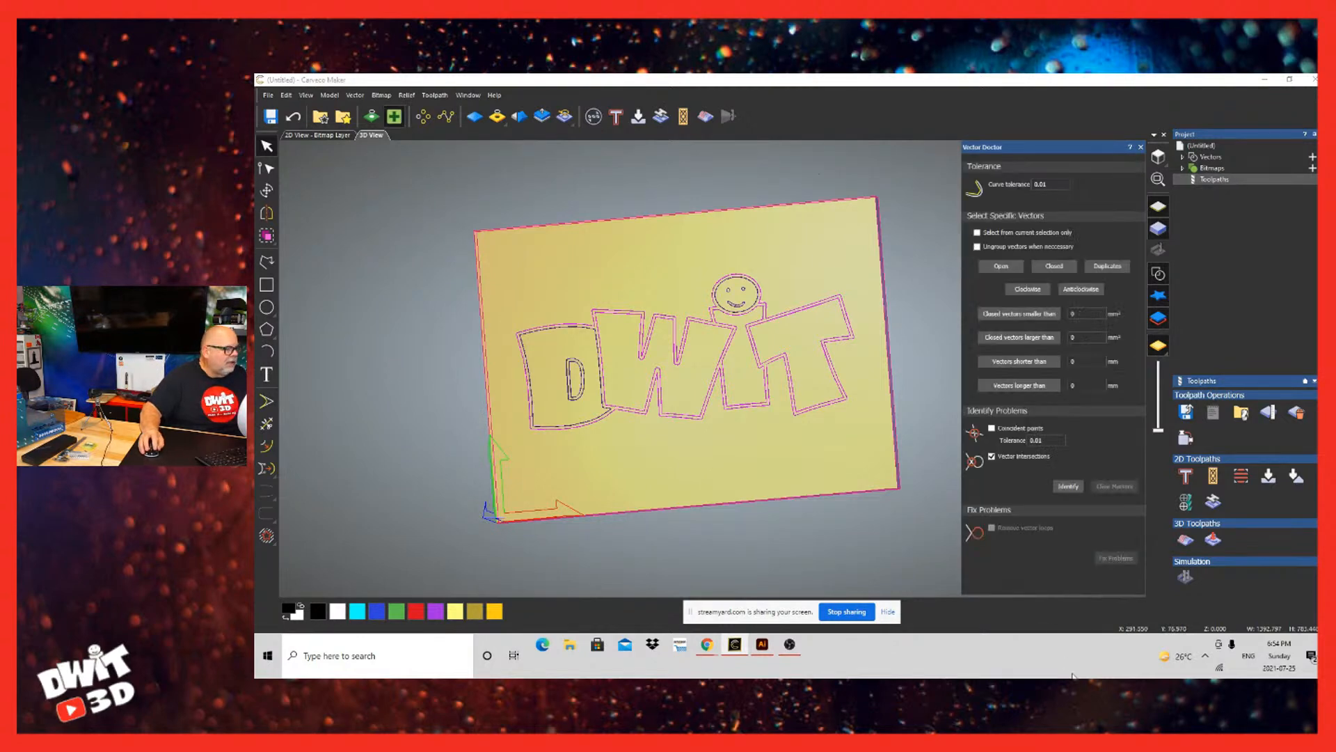
Step: Identify vector intersections across the logo with Vector Doctor, inspect the markers, and clear them
click(1069, 486)
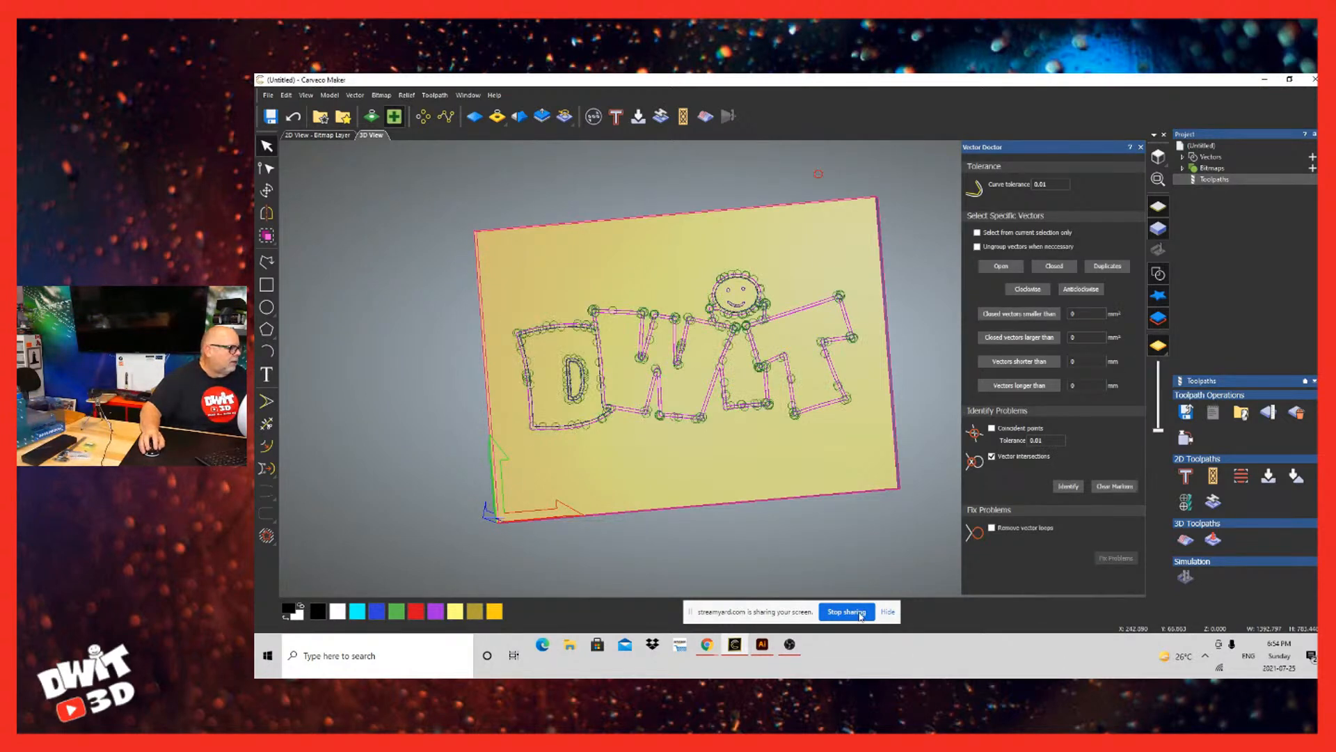
scroll(822, 577, down, 2)
scroll(824, 580, up, 2)
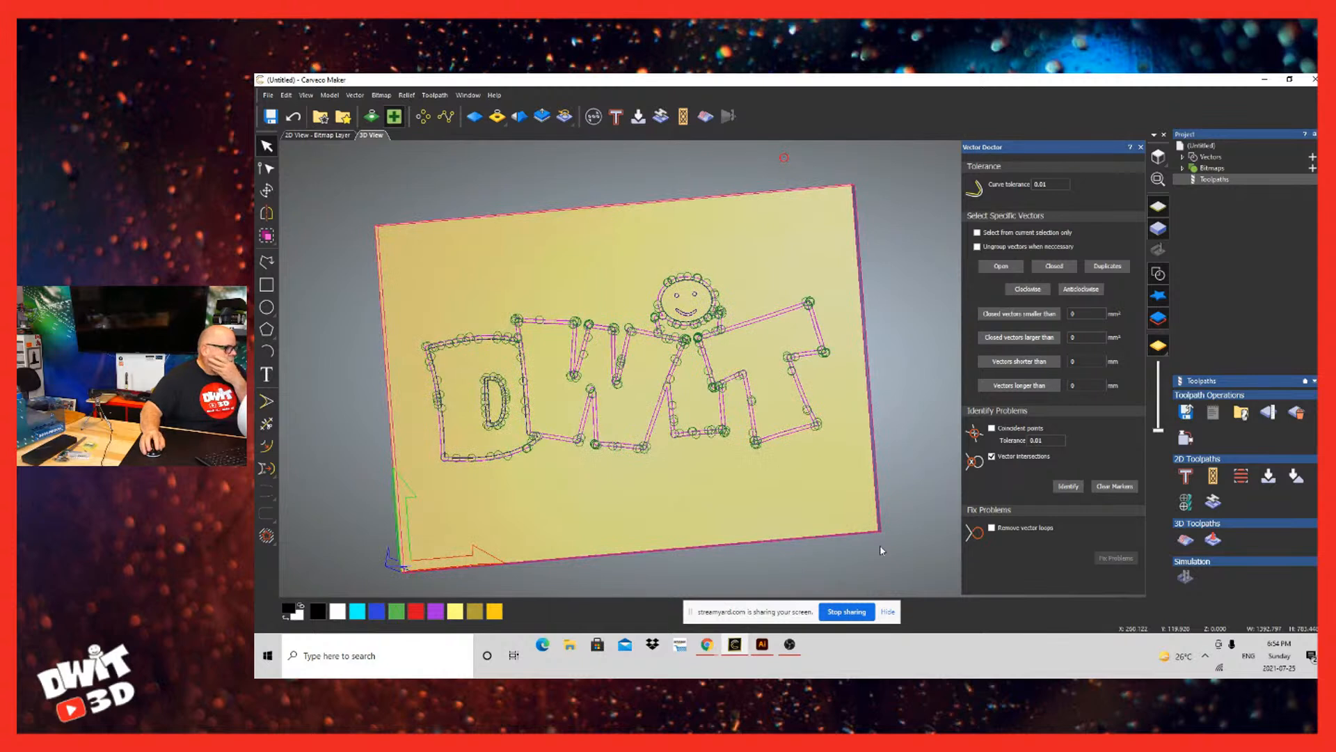
click(812, 561)
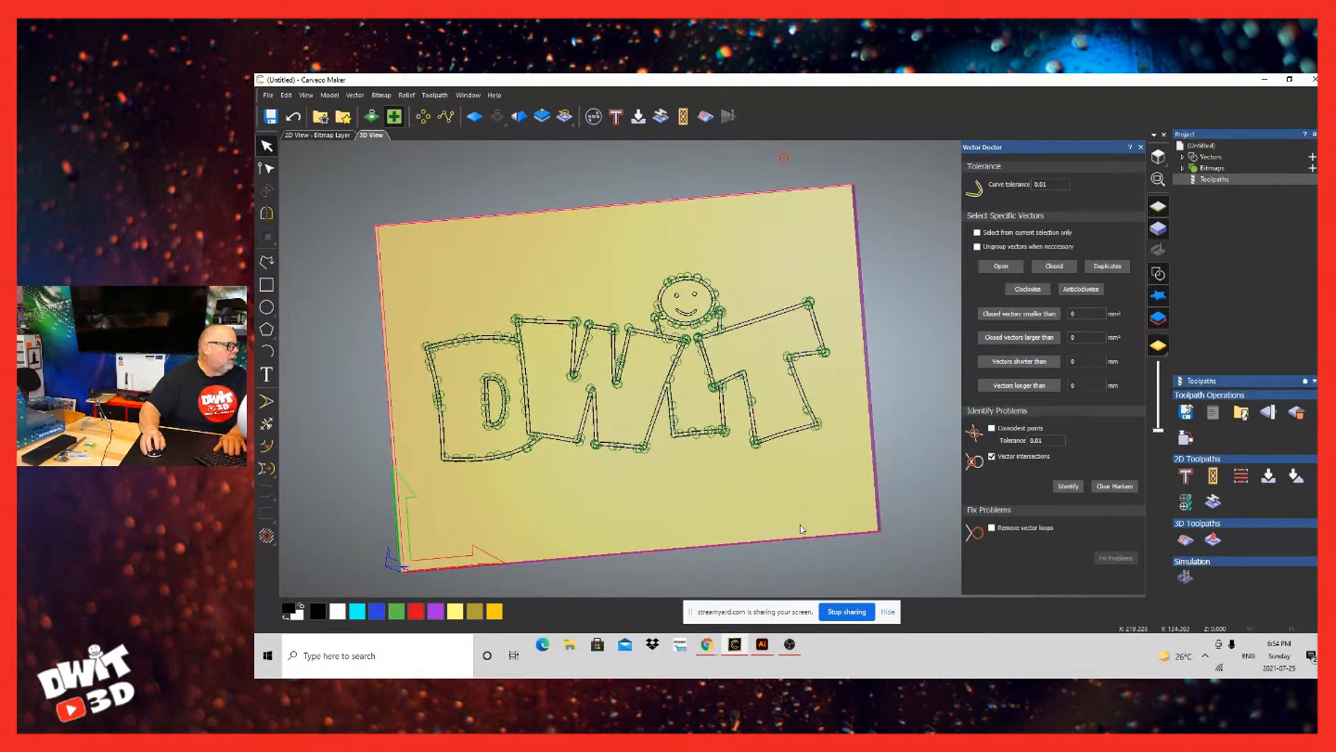
click(1115, 486)
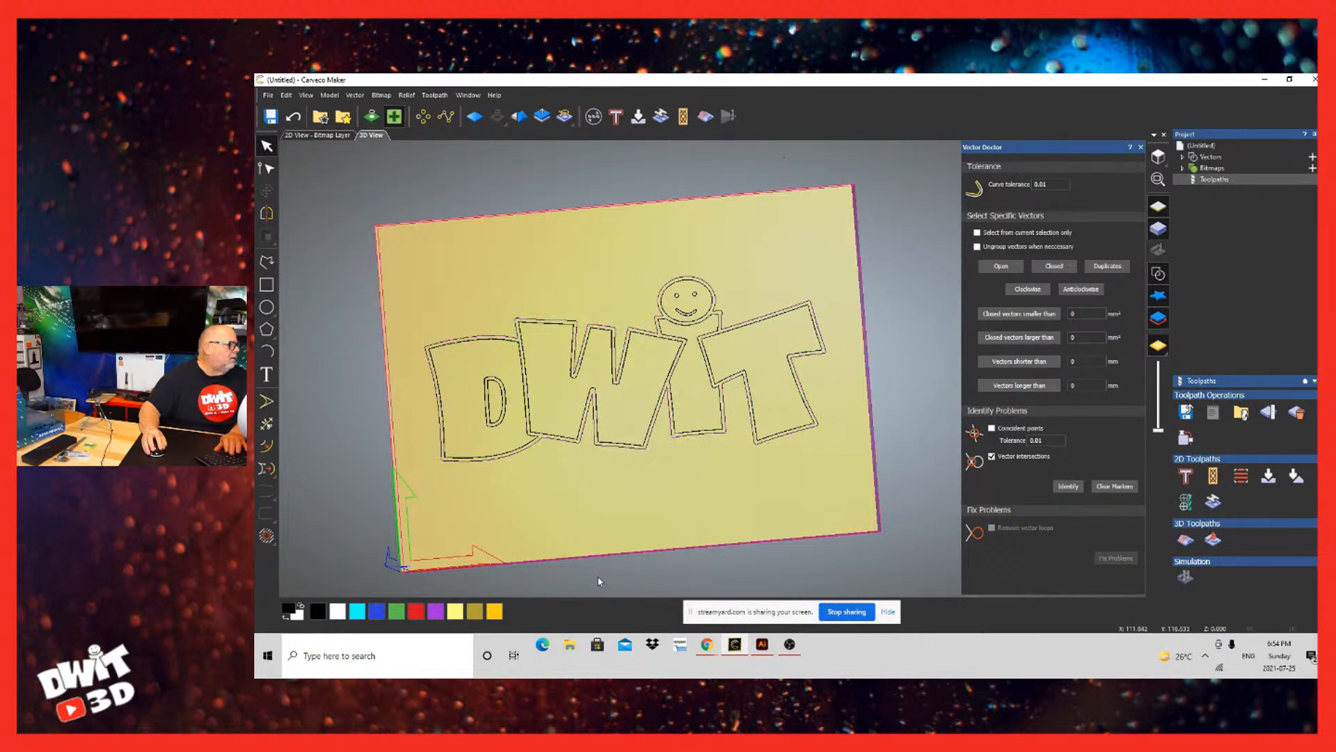
Step: Try deleting the doubled outline vectors around the lettering and undo each deletion to compare the result
click(488, 591)
click(487, 591)
click(554, 571)
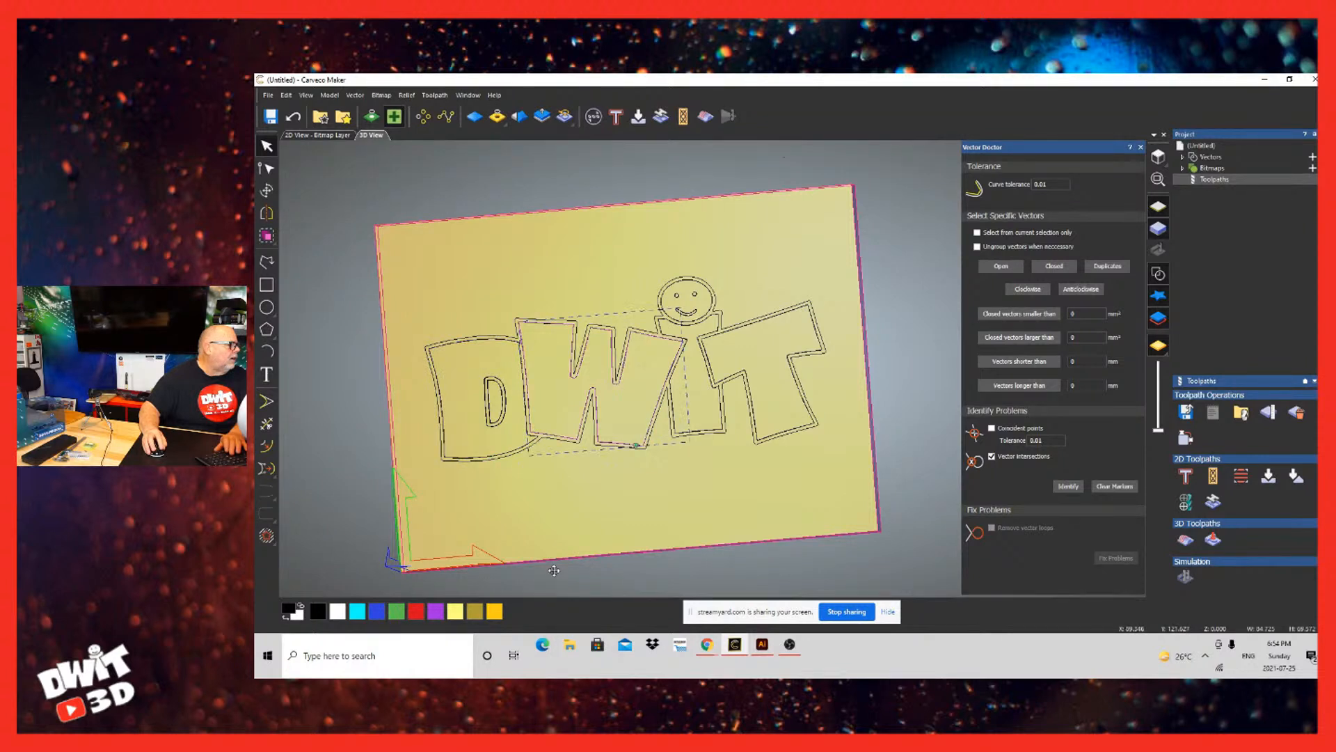
click(563, 579)
click(570, 569)
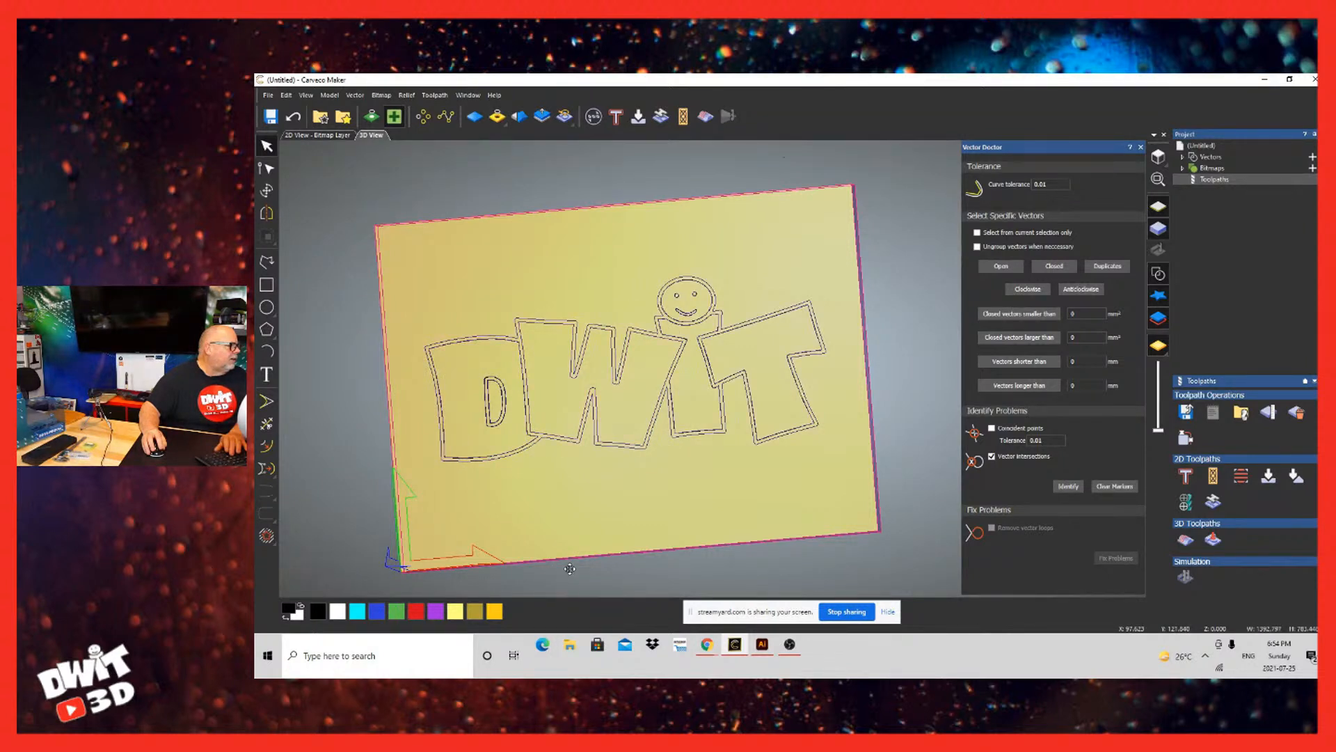
key(Delete)
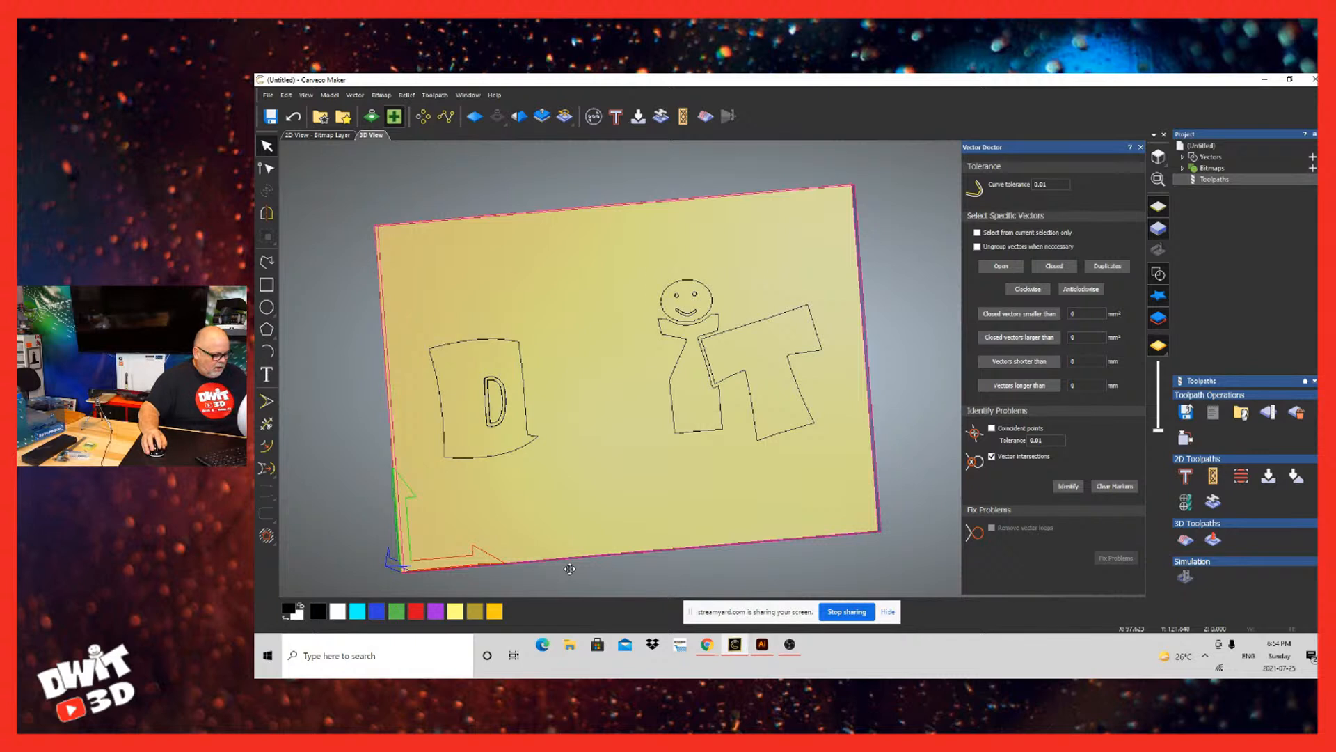
key(ctrl+z)
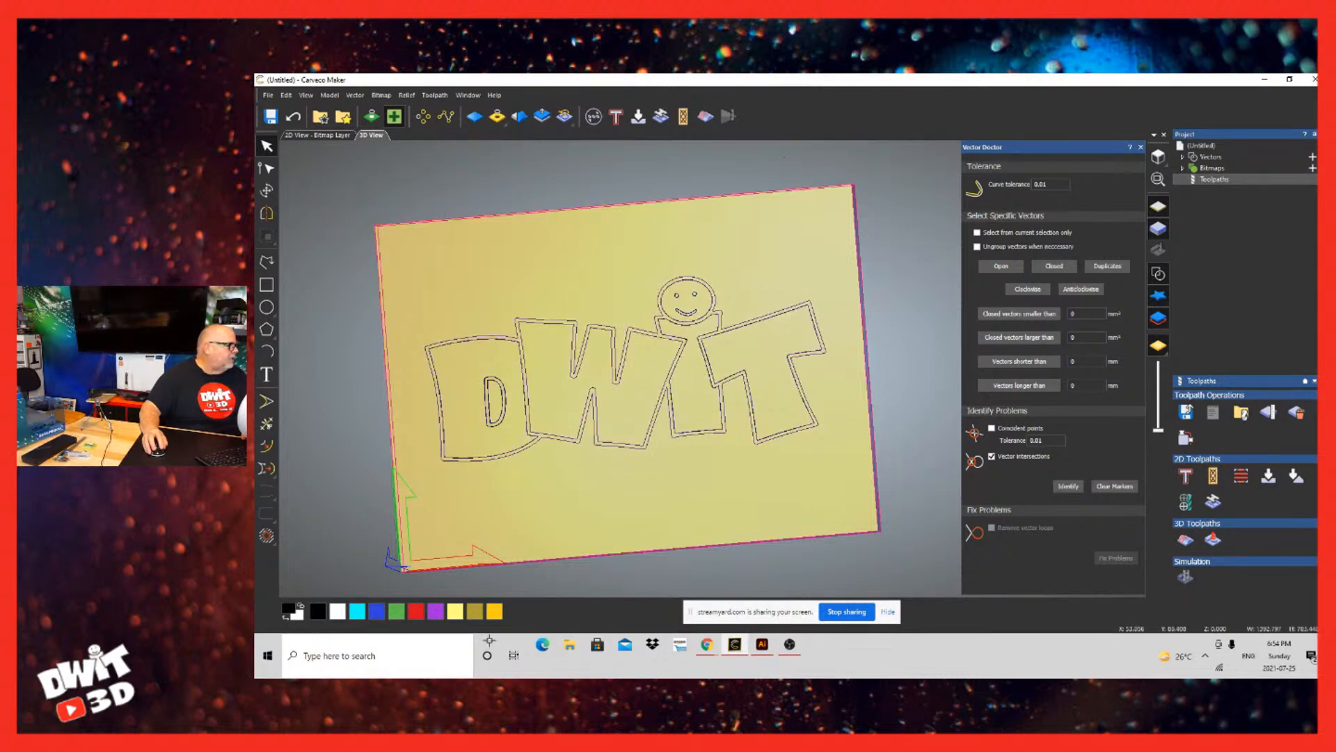
key(Delete)
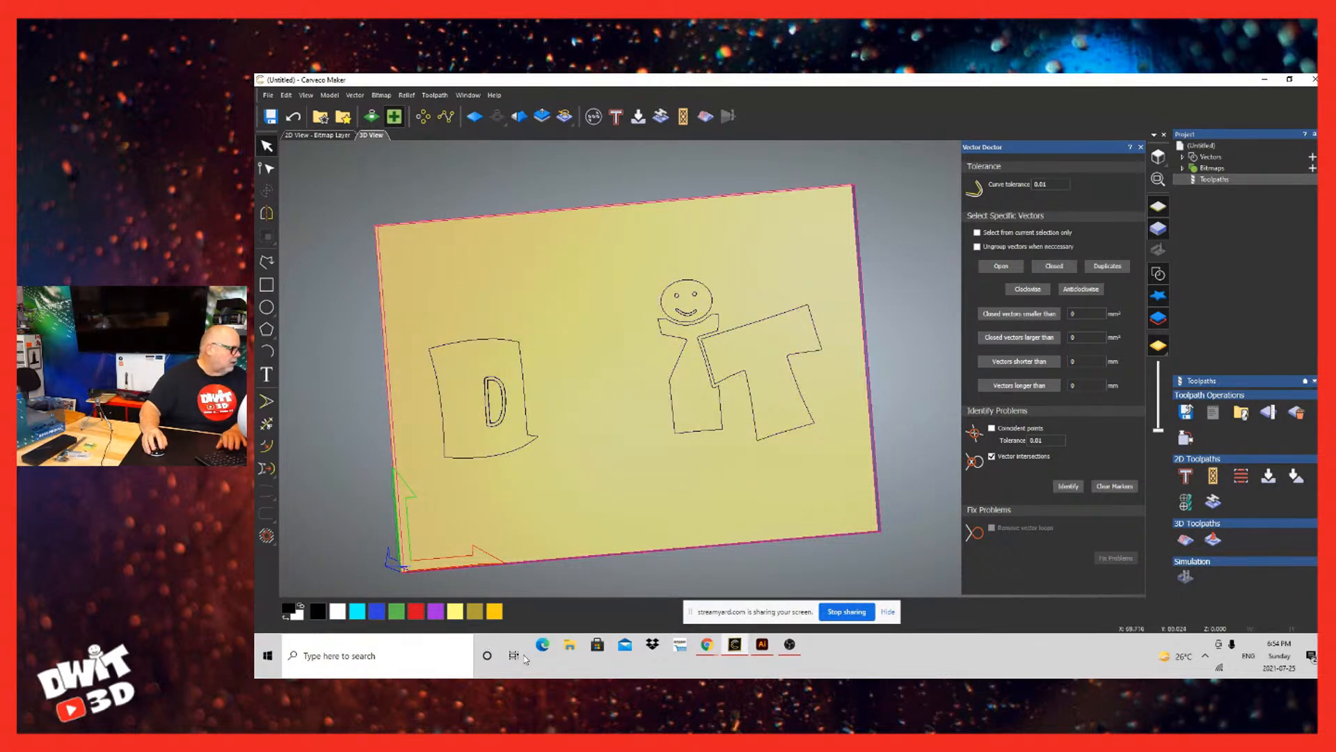
key(ctrl+z)
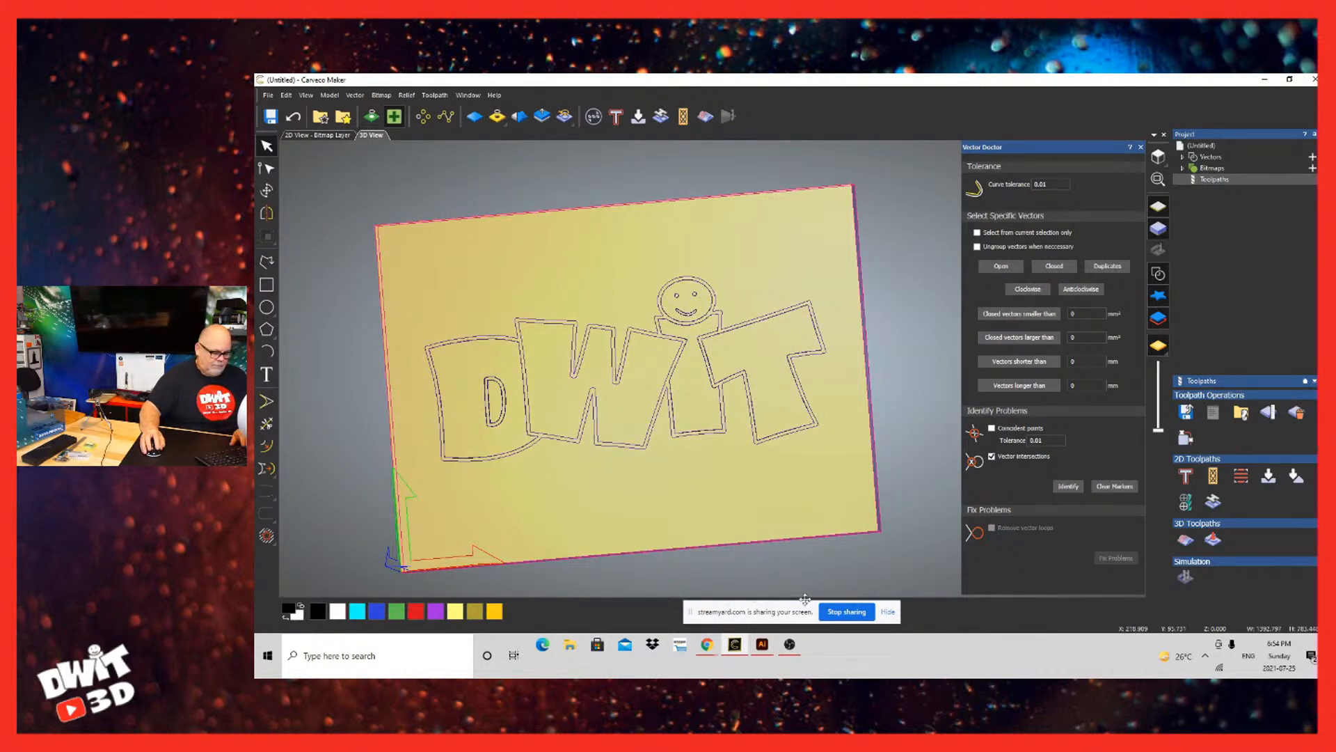
key(Delete)
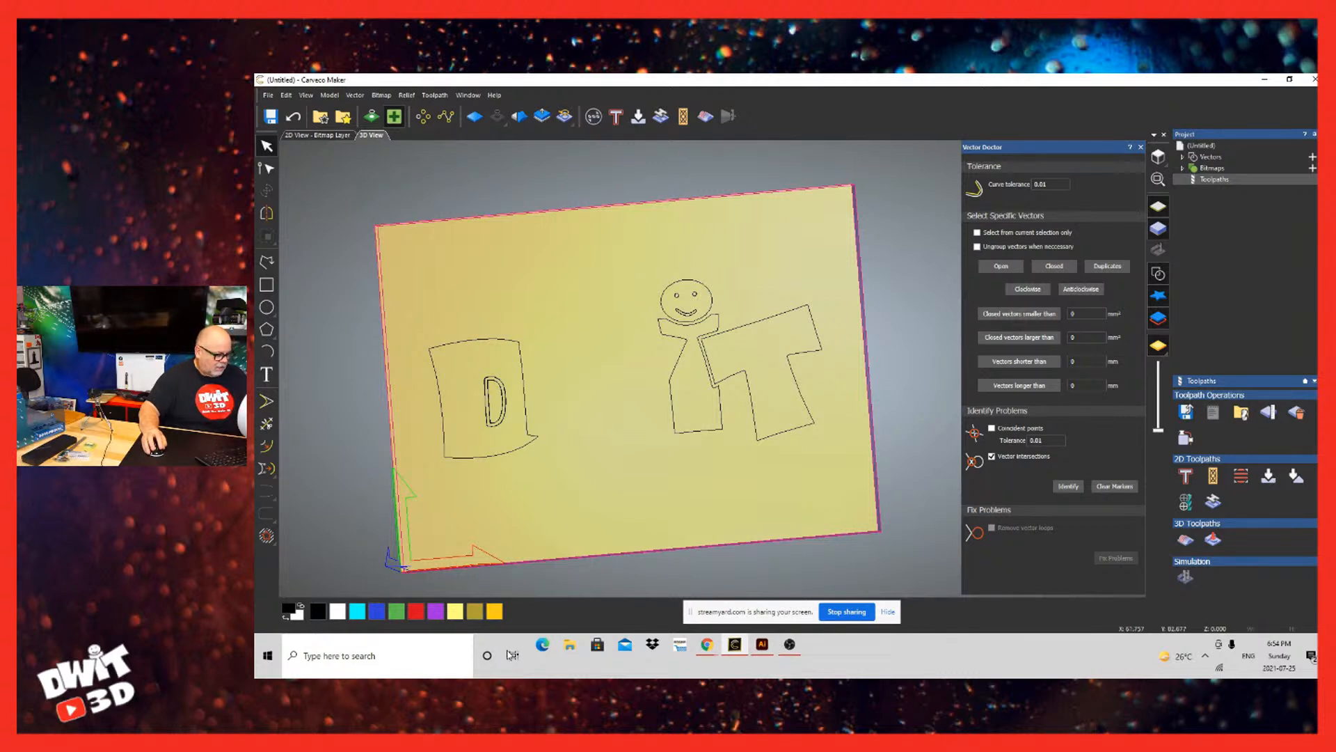
key(ctrl+z)
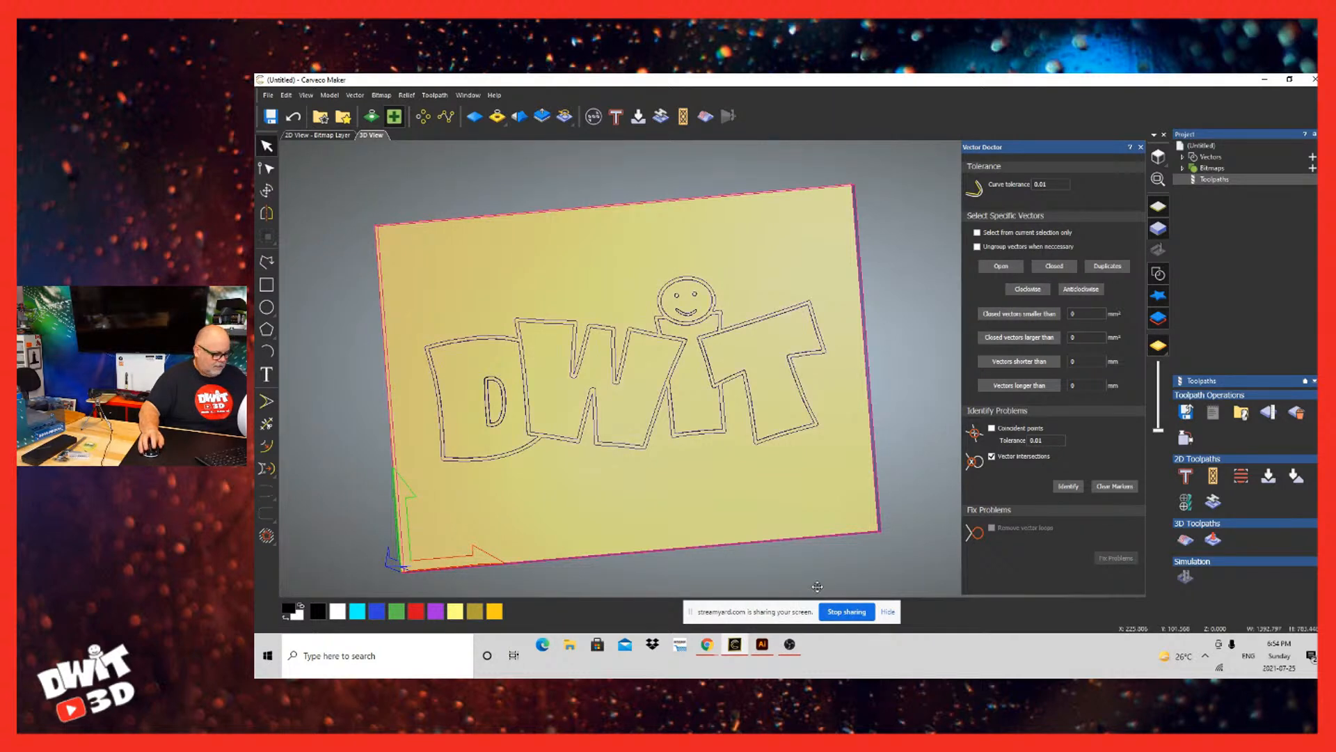
Step: Try deleting the doubled outline around the lettering and the duplicate contour inside the D's hole
key(Delete)
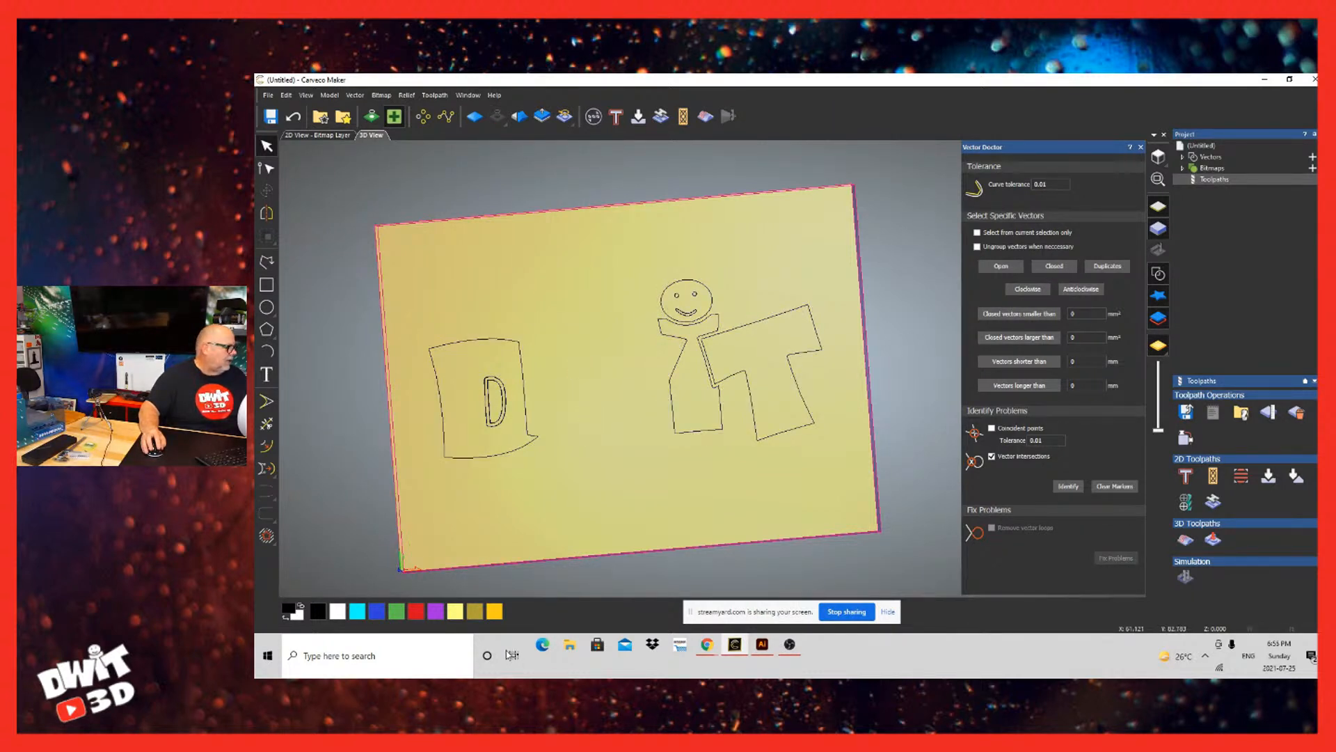
click(504, 401)
click(511, 398)
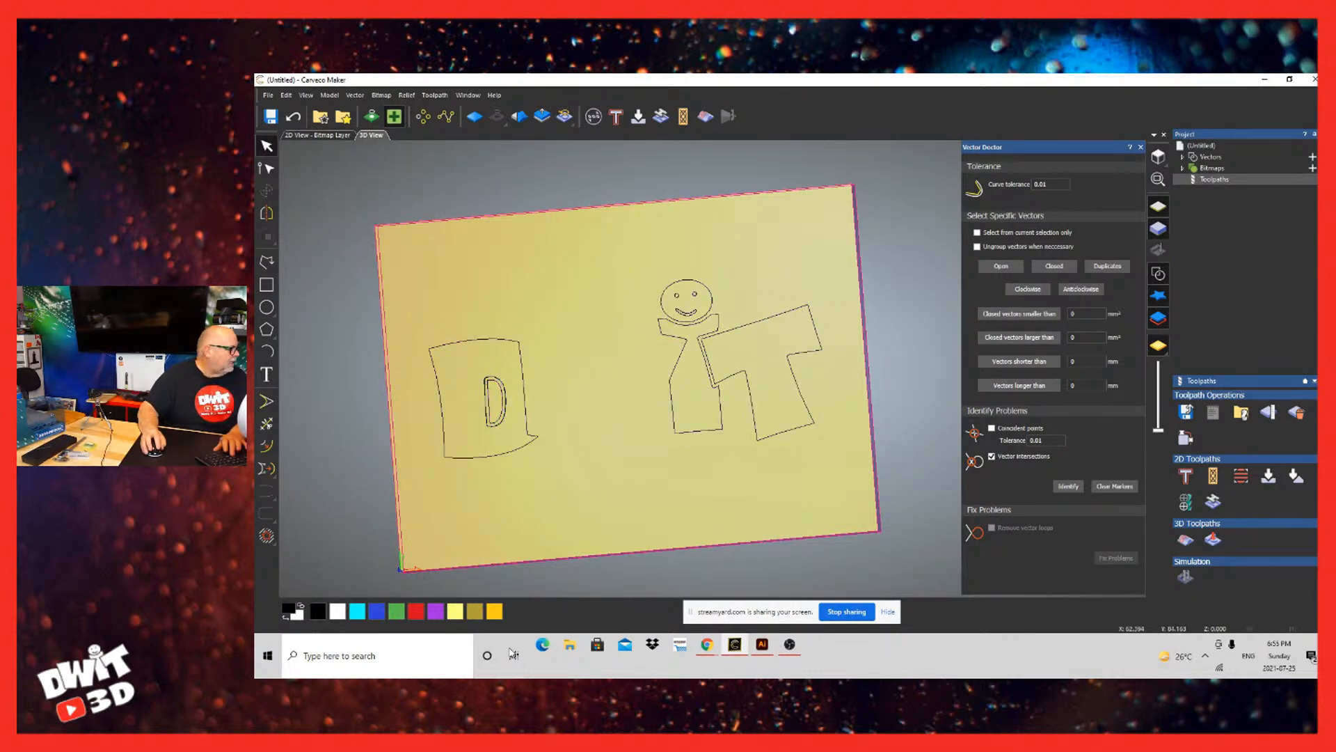
click(504, 400)
click(512, 397)
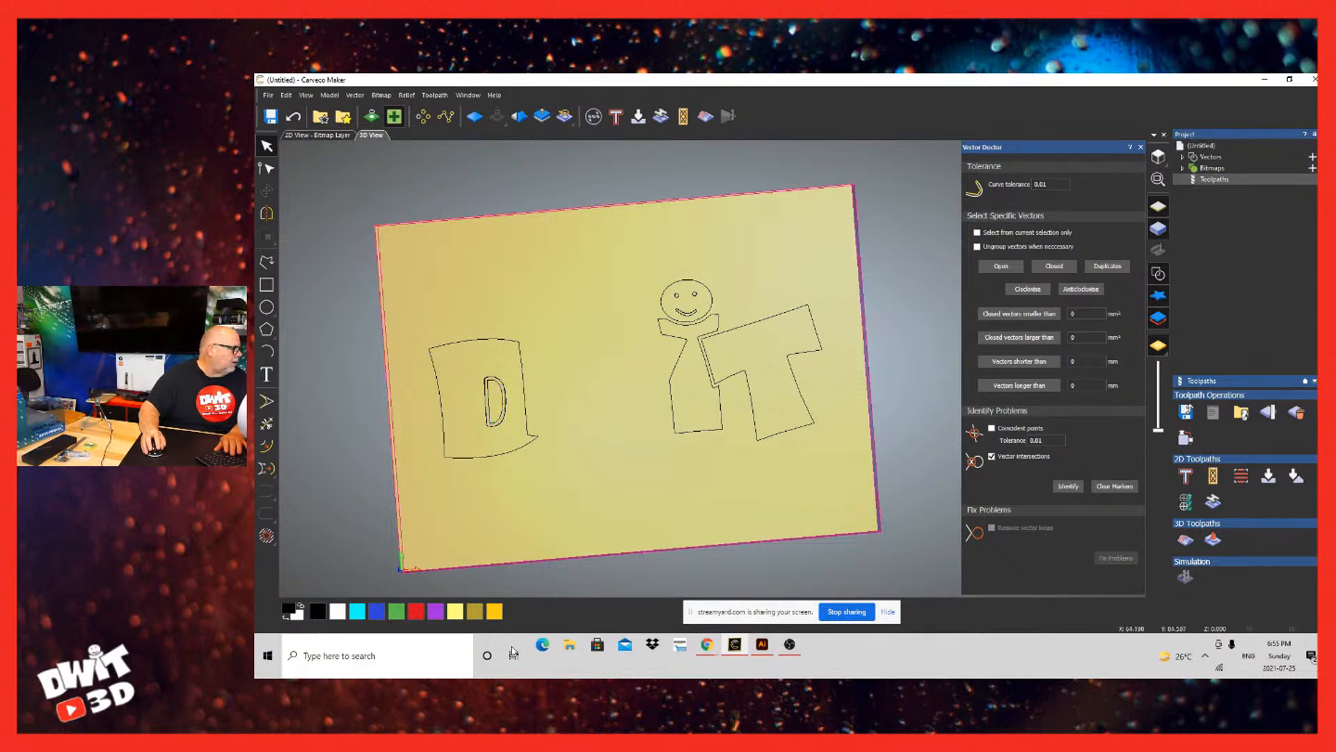
click(505, 398)
click(512, 397)
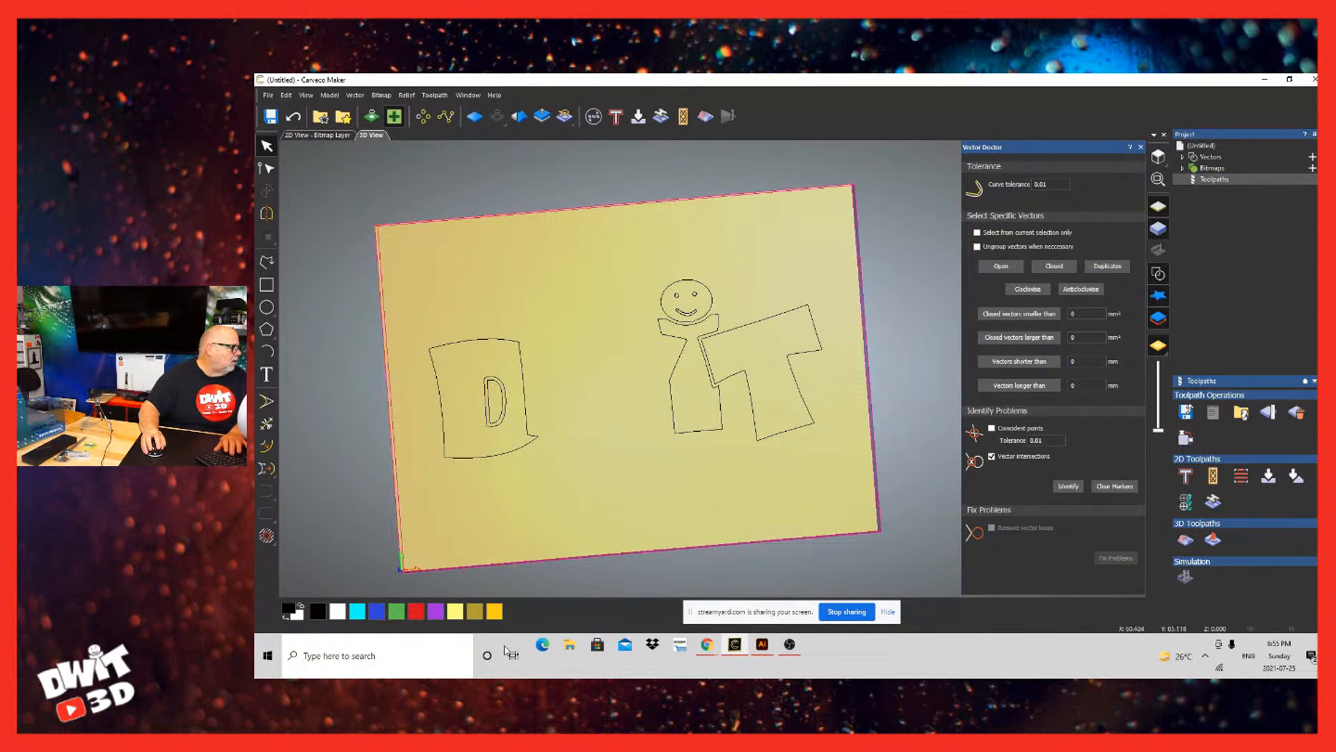
click(505, 399)
click(512, 398)
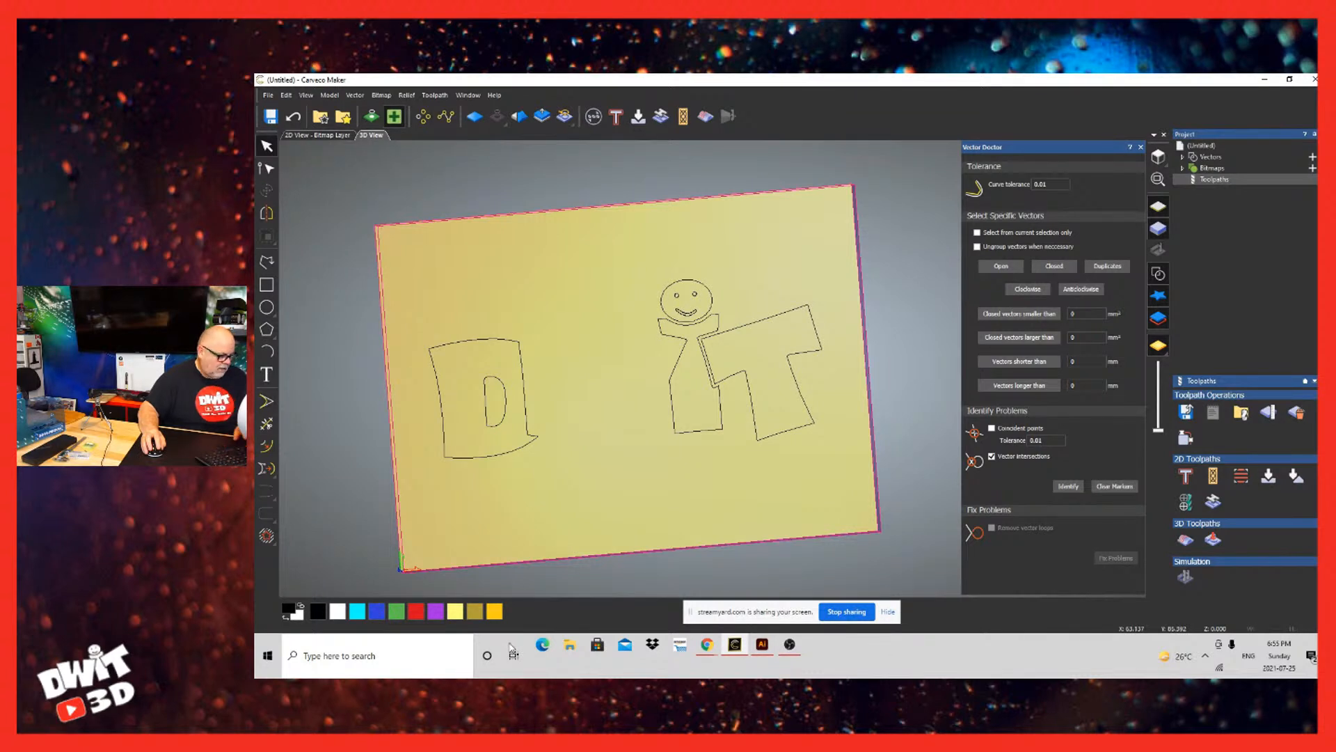
Step: Undo the deletions of the D's duplicate inner contour and the lettering outline
key(ctrl+z)
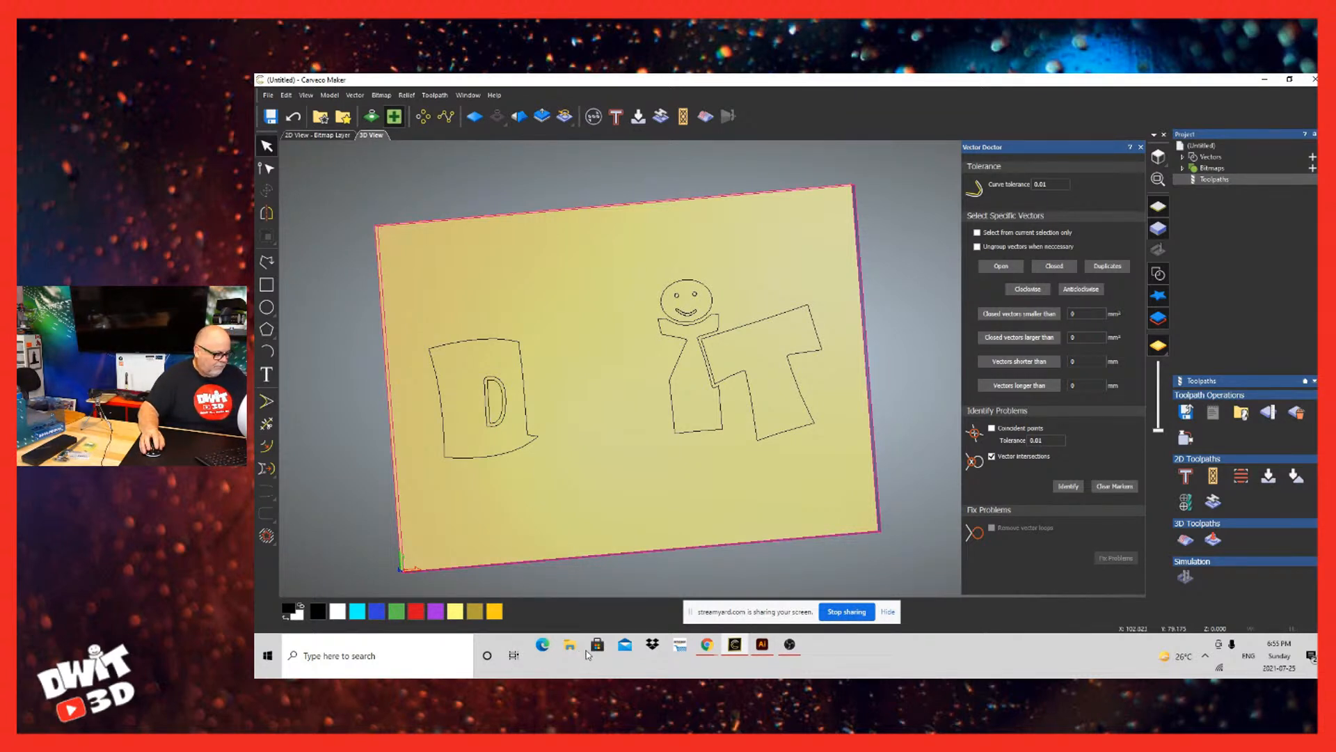
key(ctrl+z)
click(680, 529)
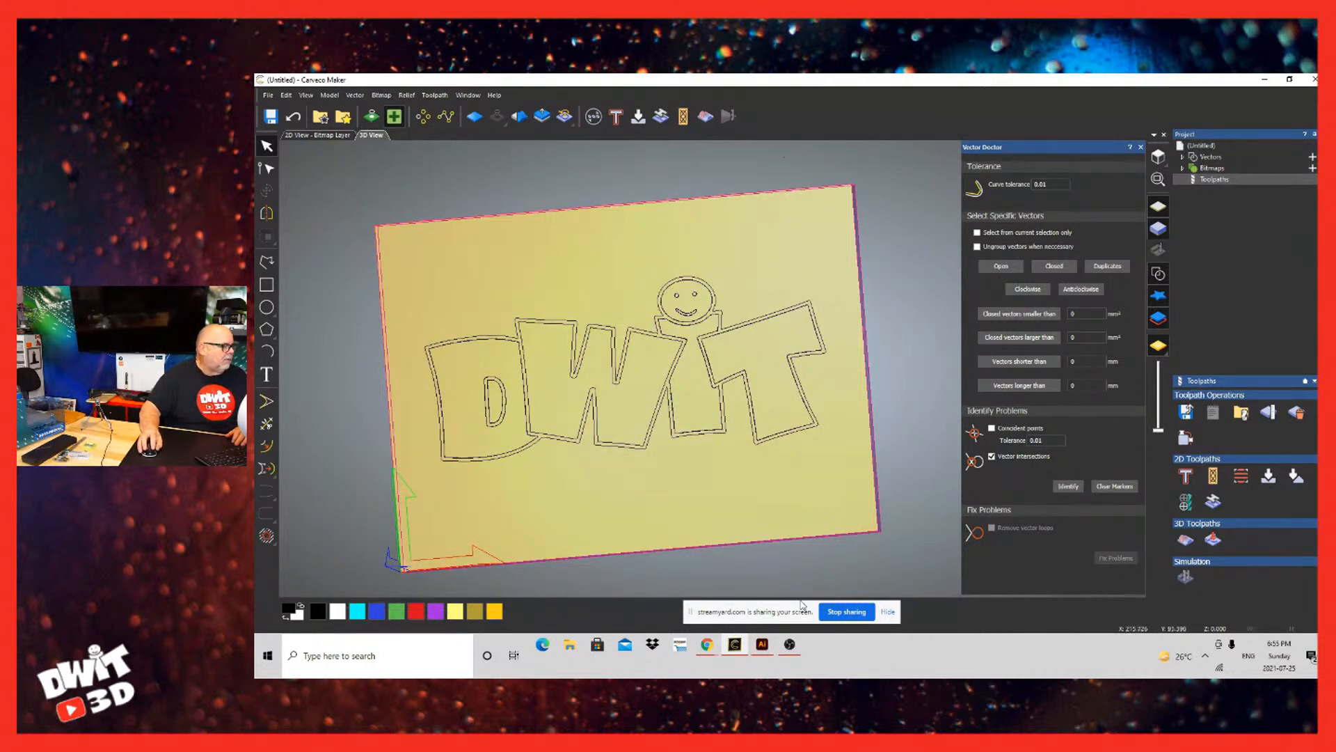
Step: Run Vector Doctor's intersection check on all the logo vectors and clear the markers
key(ctrl+a)
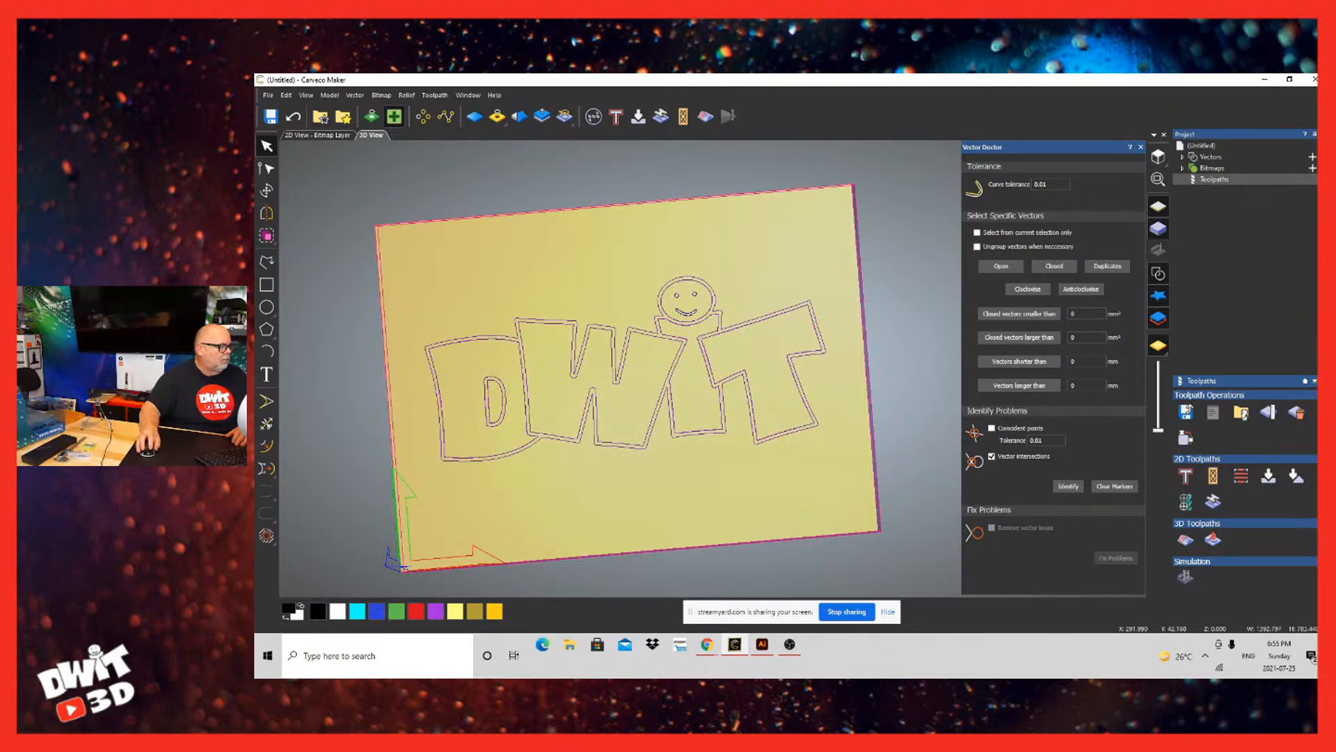
click(1068, 487)
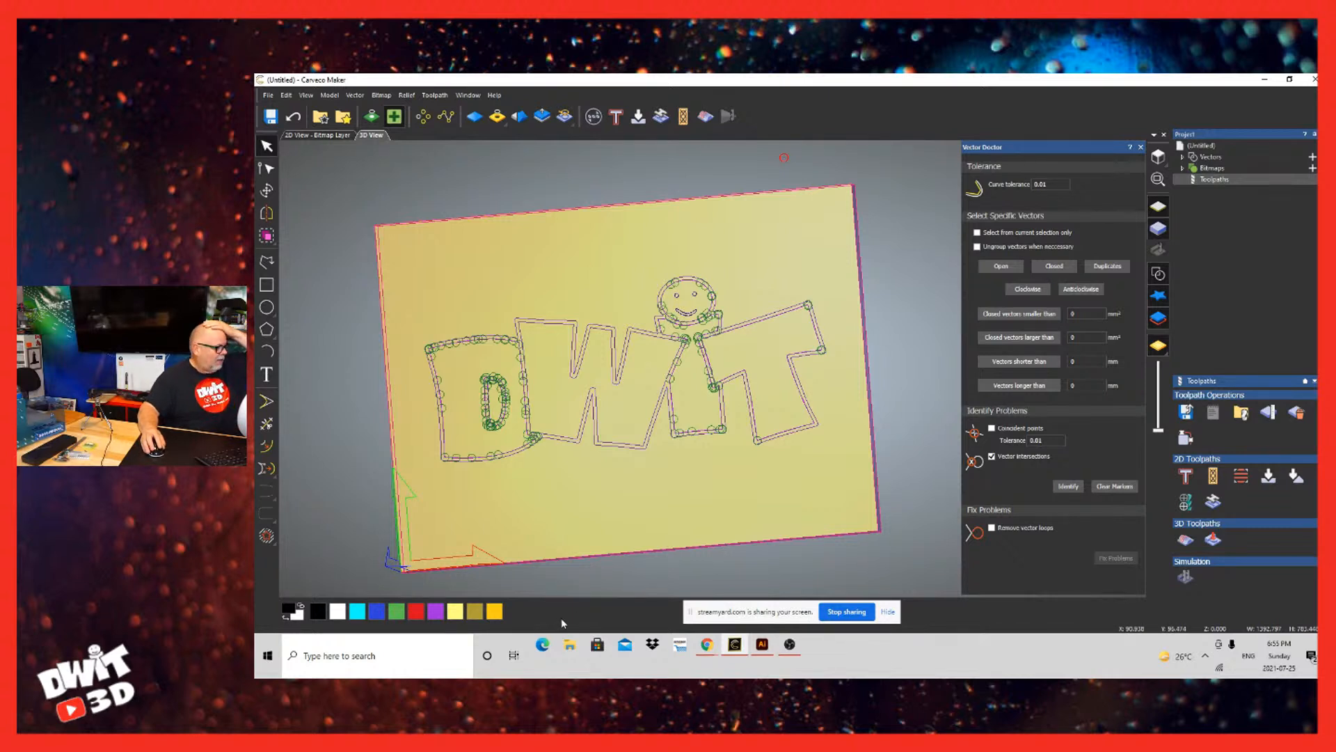
click(517, 531)
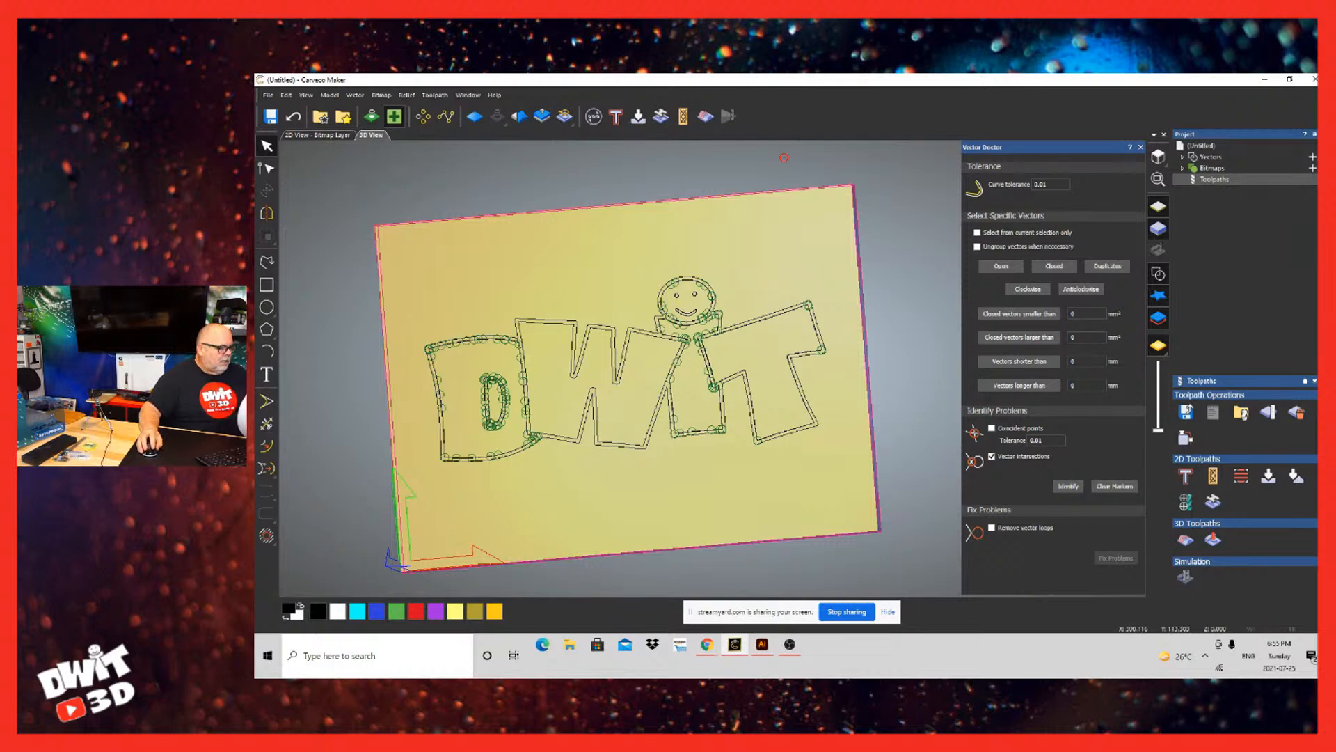
click(1114, 487)
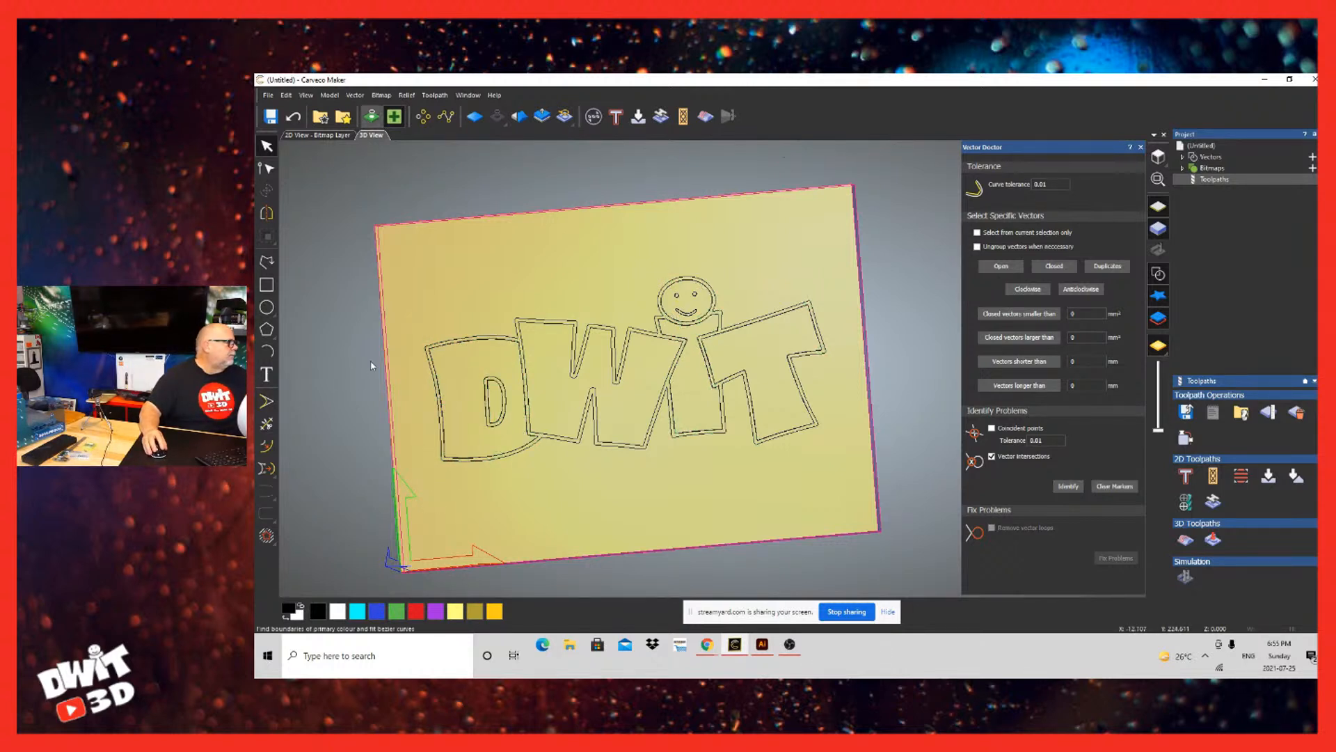
click(371, 116)
drag(864, 297, 411, 468)
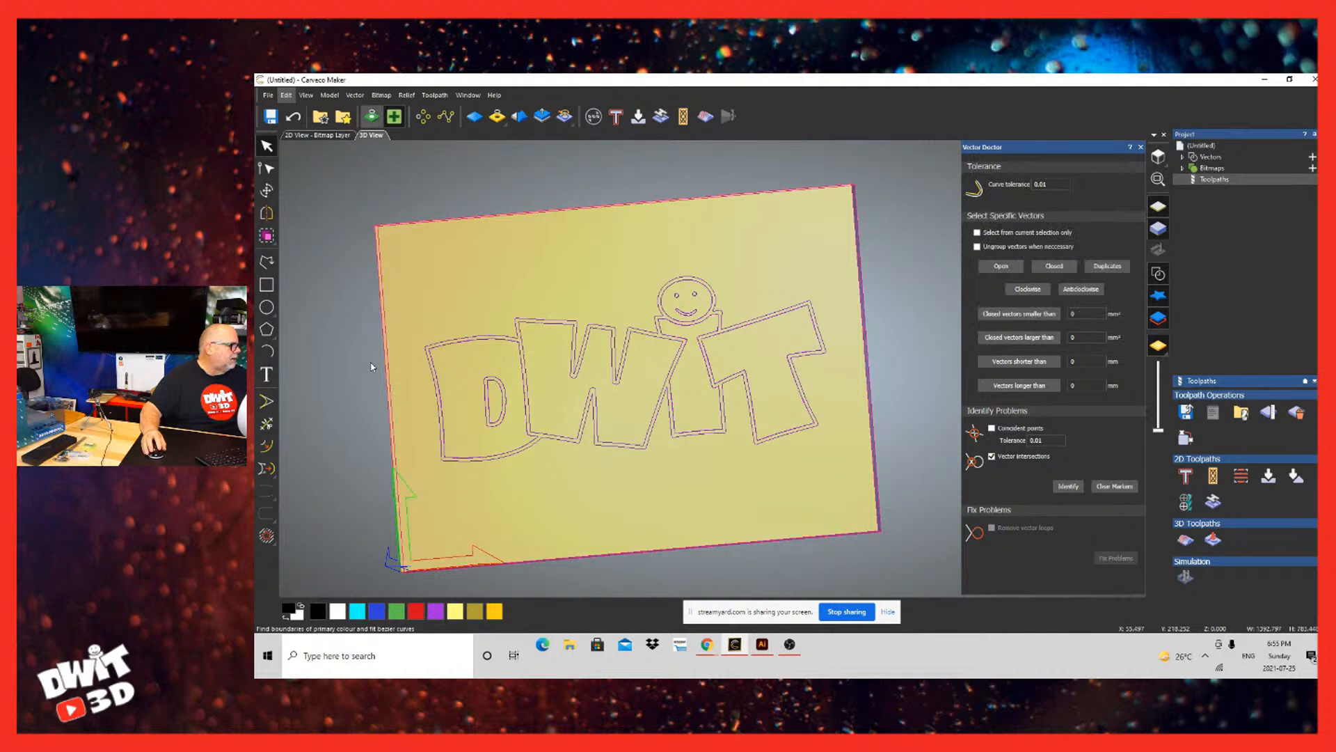
click(380, 95)
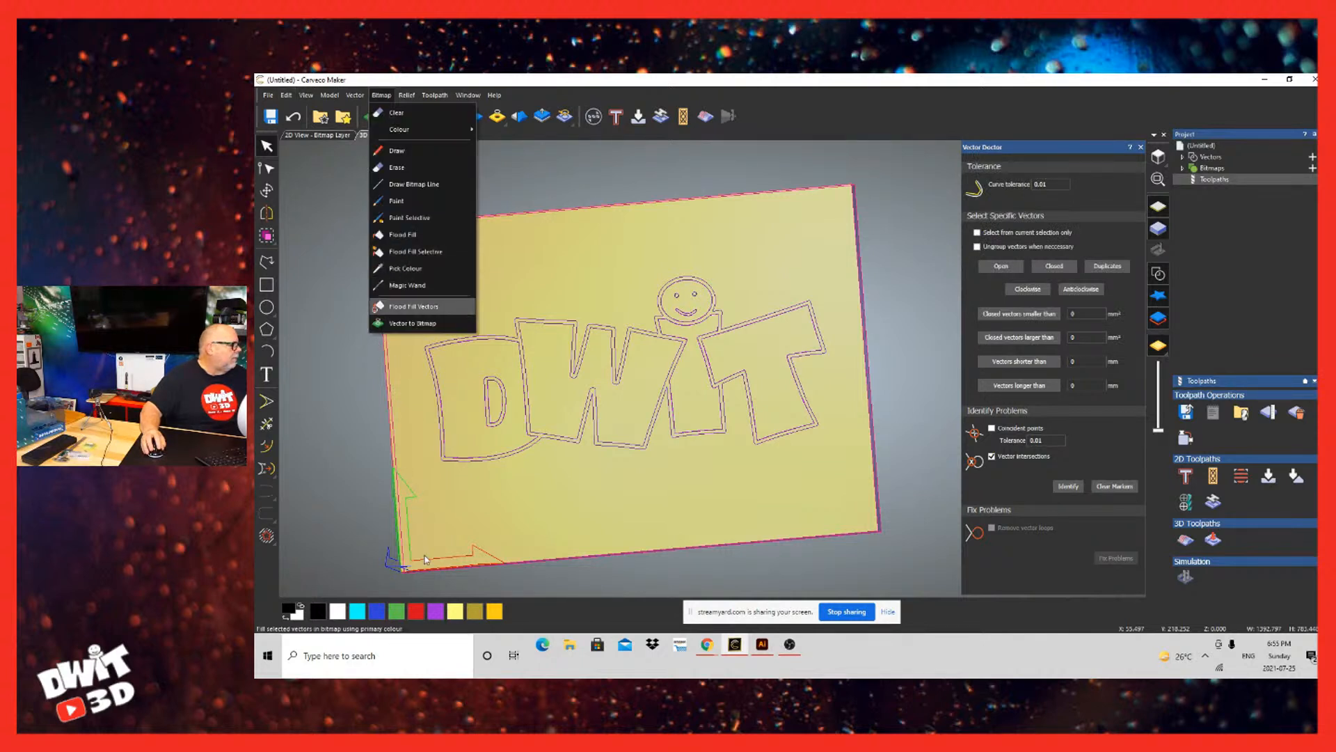
click(415, 306)
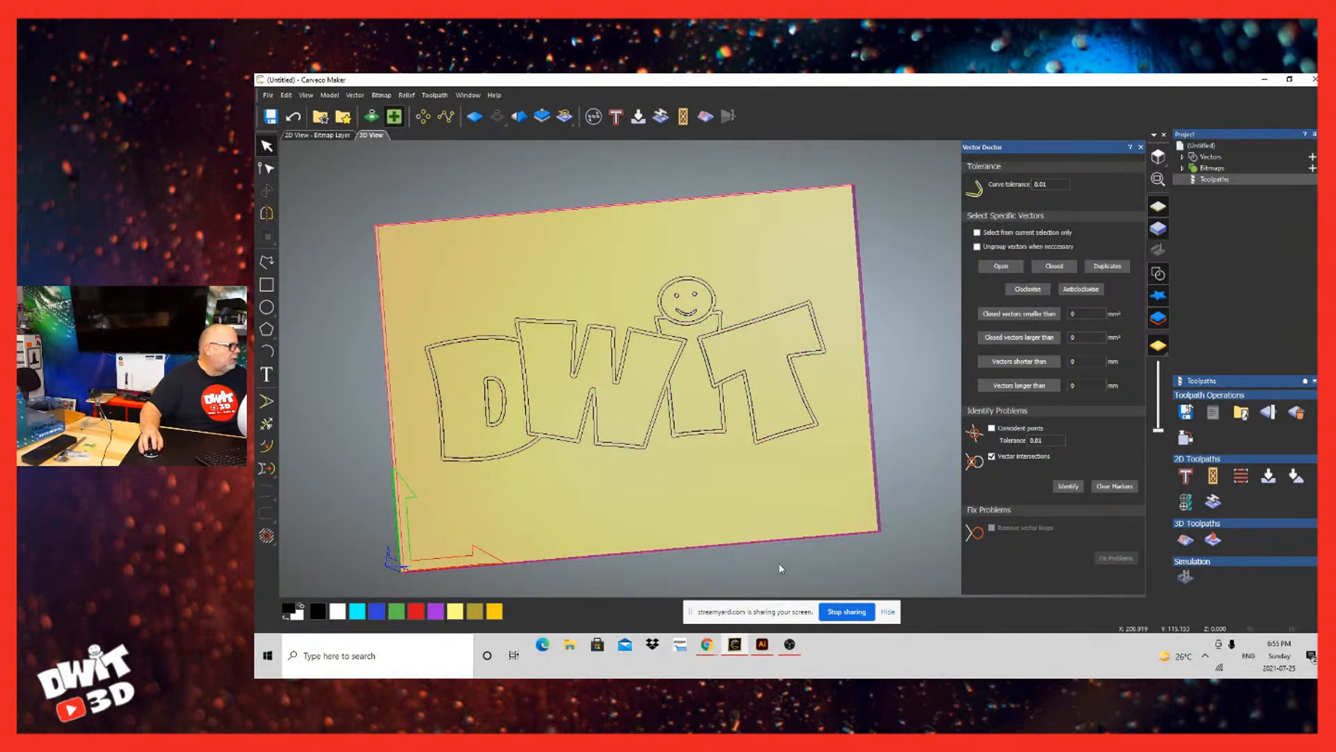
Step: Move the doubled DWIT outline group down the board, away from the duplicate vectors beneath it
click(779, 312)
mouse_move(778, 313)
mouse_down()
mouse_move(782, 240)
mouse_move(924, 410)
mouse_move(792, 458)
mouse_up()
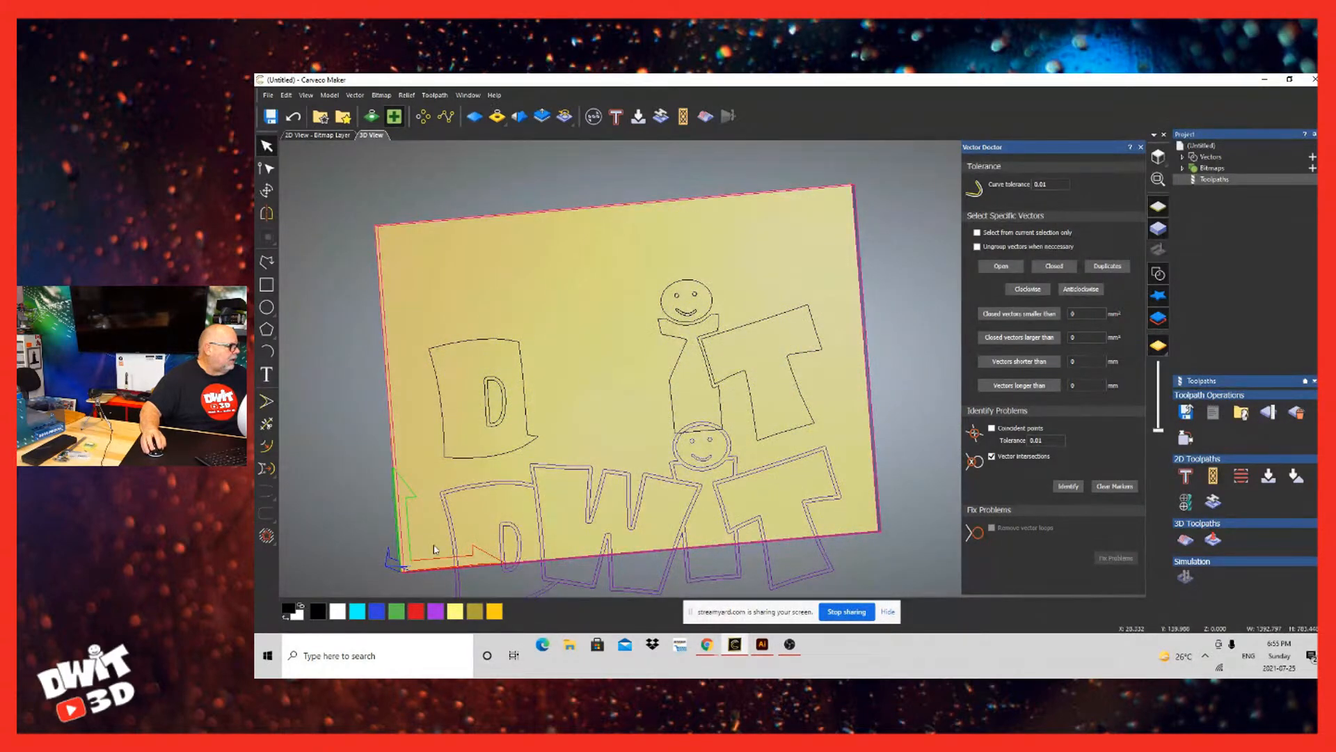
Step: Try deleting the duplicate letters left at the logo's original position with a window selection, and undo the deletion
drag(421, 259, 811, 429)
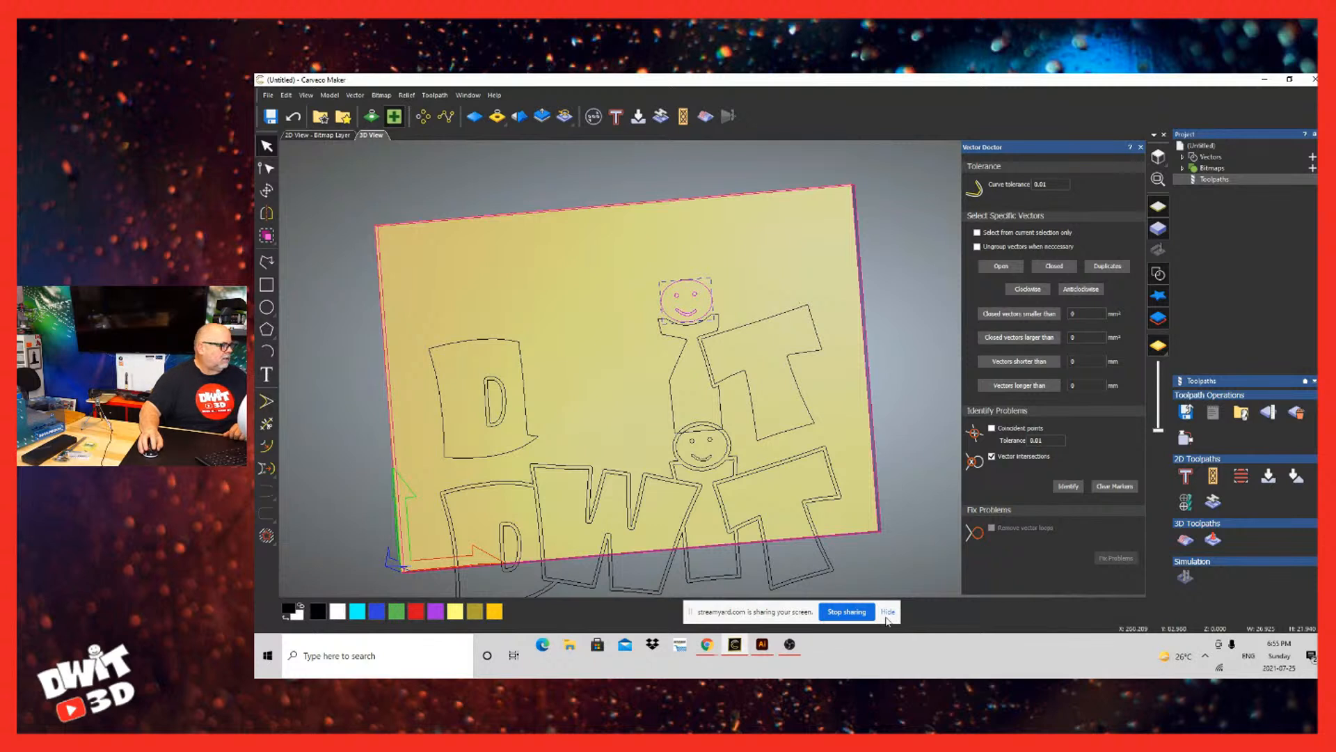
drag(884, 369, 504, 307)
key(Delete)
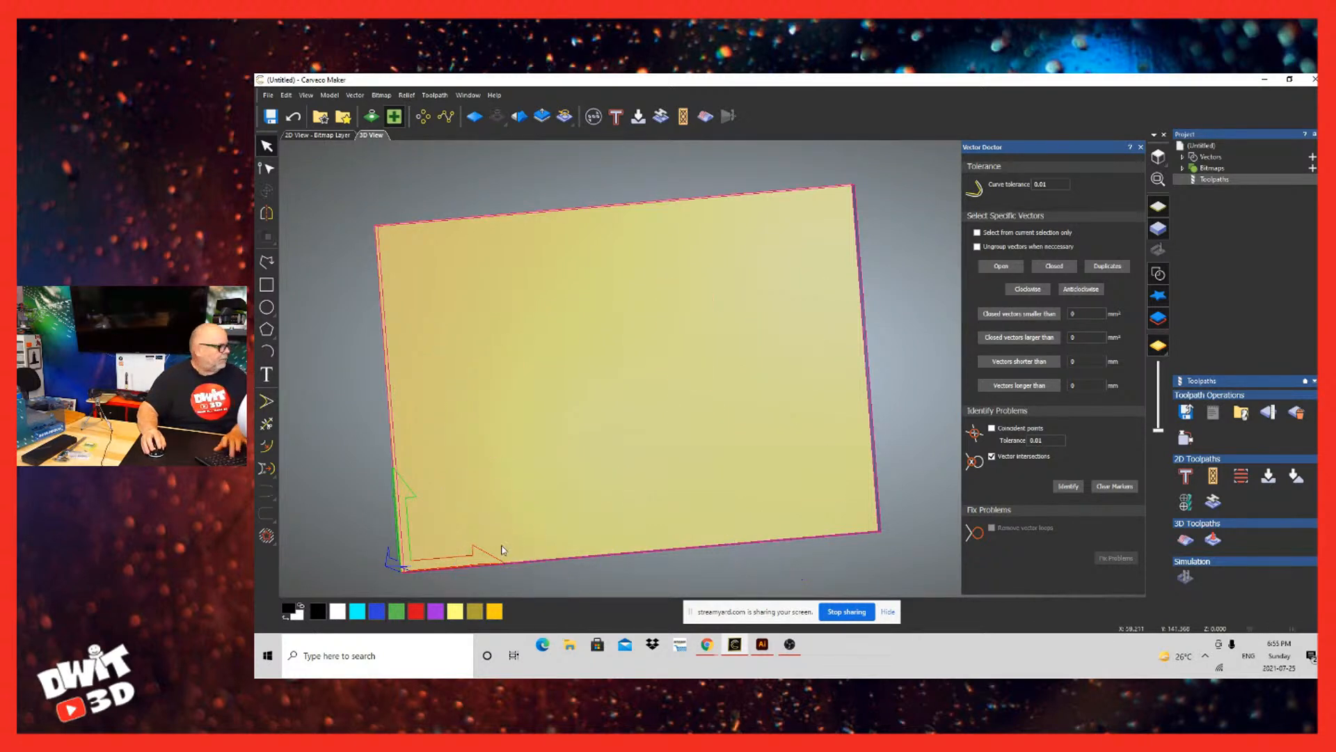
key(ctrl+z)
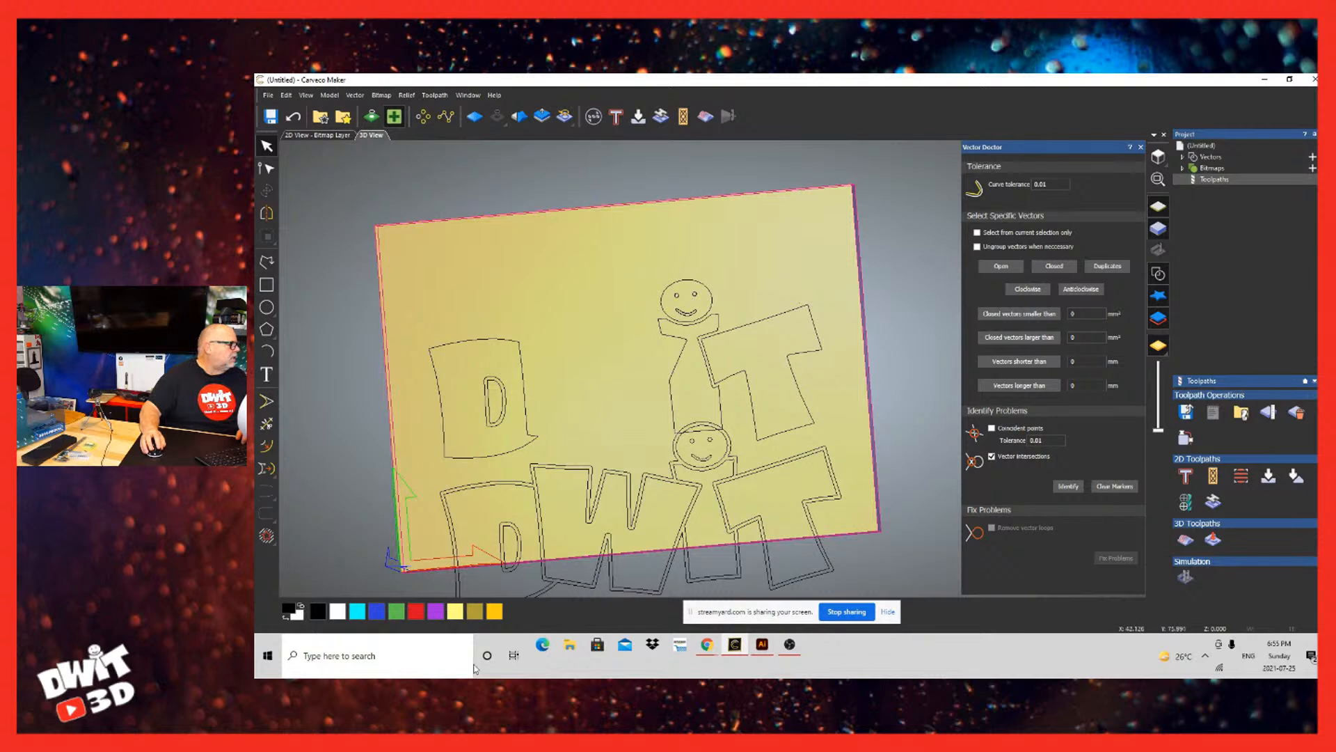
Step: Select the logo vectors and ungroup them into individual vectors
key(ctrl+a)
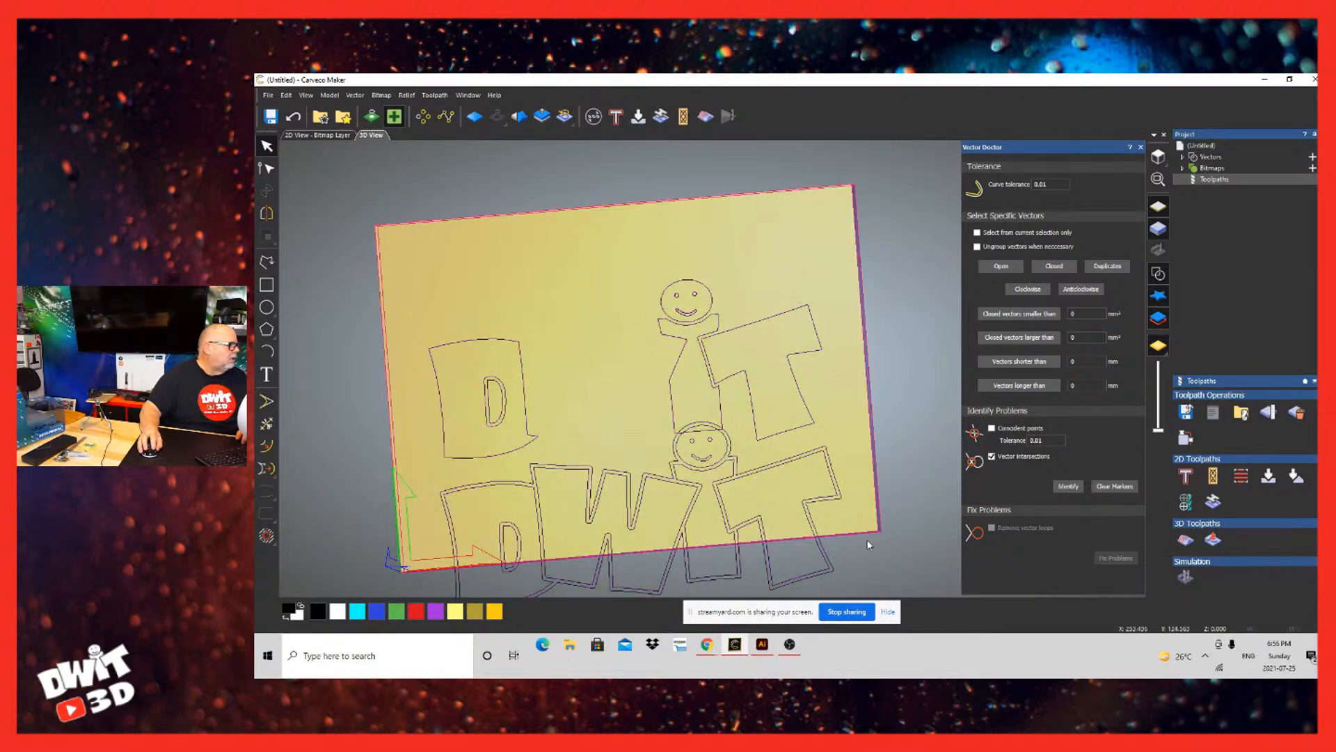
click(708, 537)
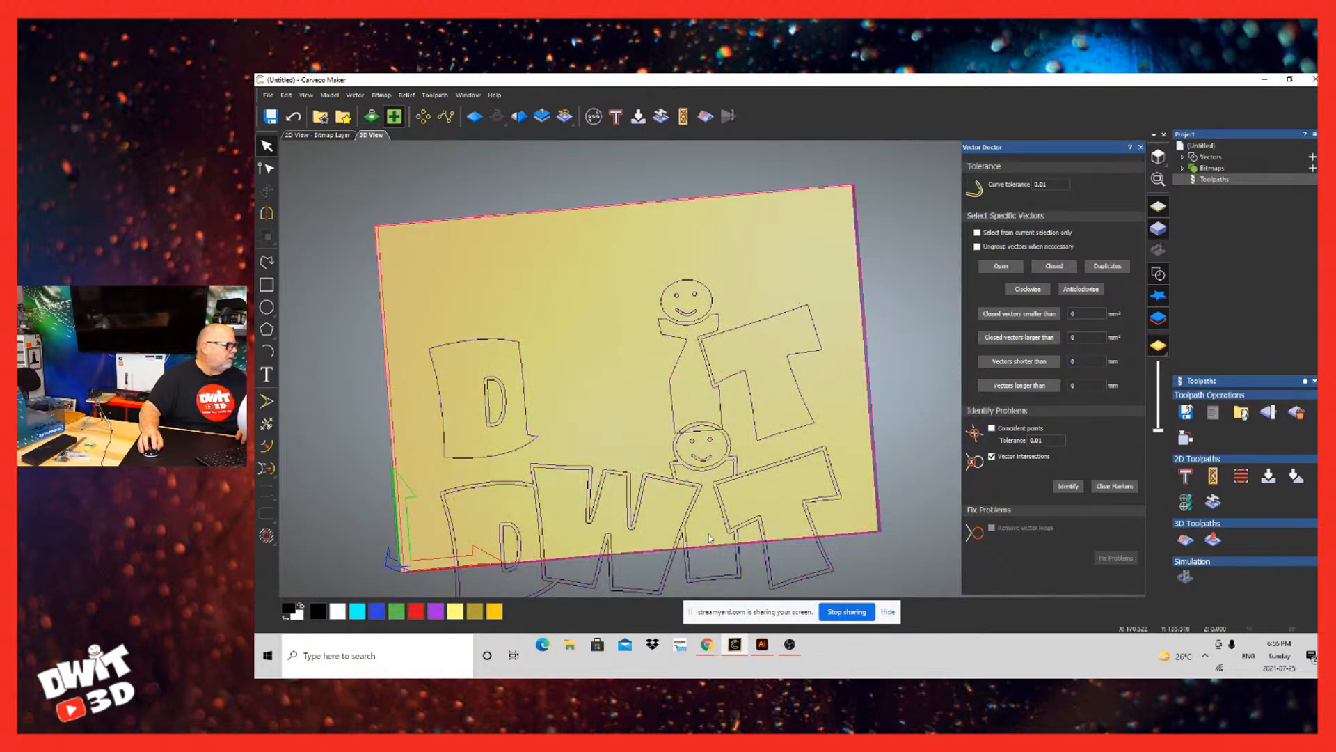
key(ctrl+a)
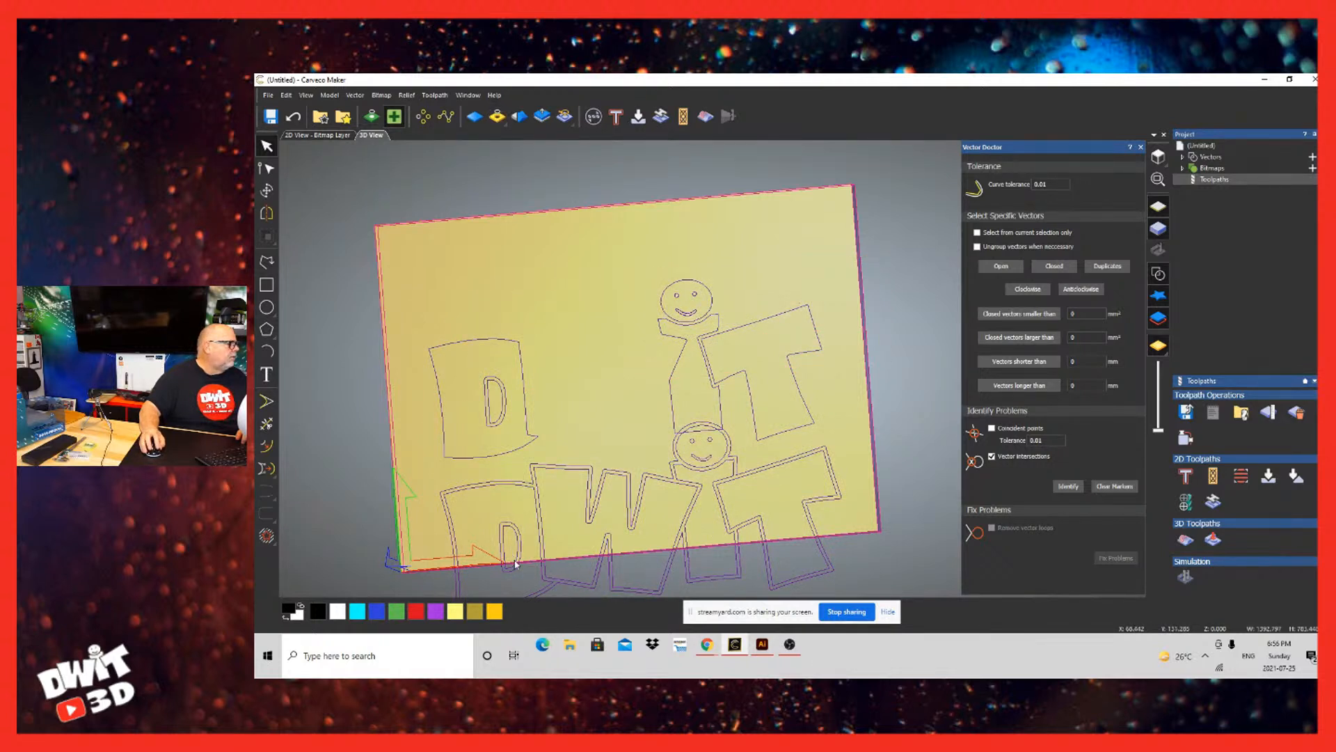
right_click(716, 582)
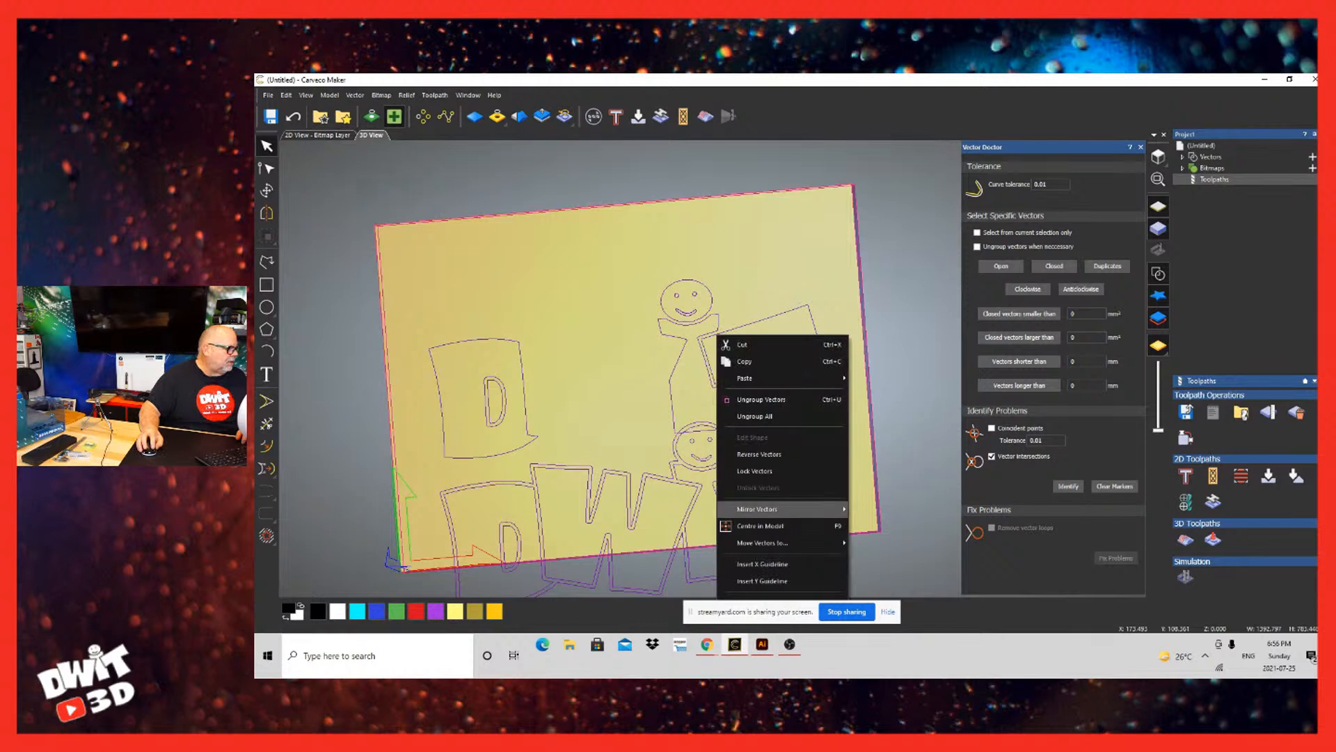
mouse_move(762, 543)
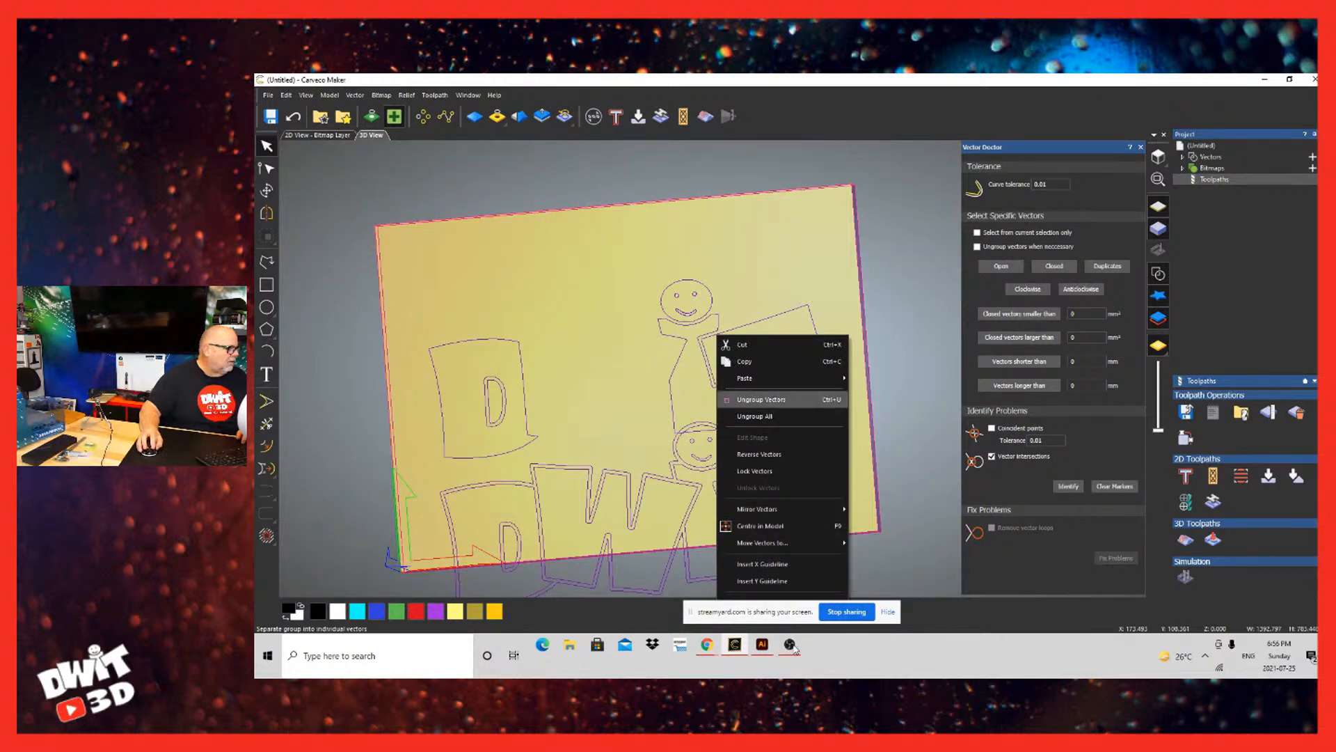
click(794, 399)
Step: Try window-selecting and deleting the ungrouped duplicate vectors, and undo the deletion
click(868, 372)
drag(905, 381, 412, 327)
key(Delete)
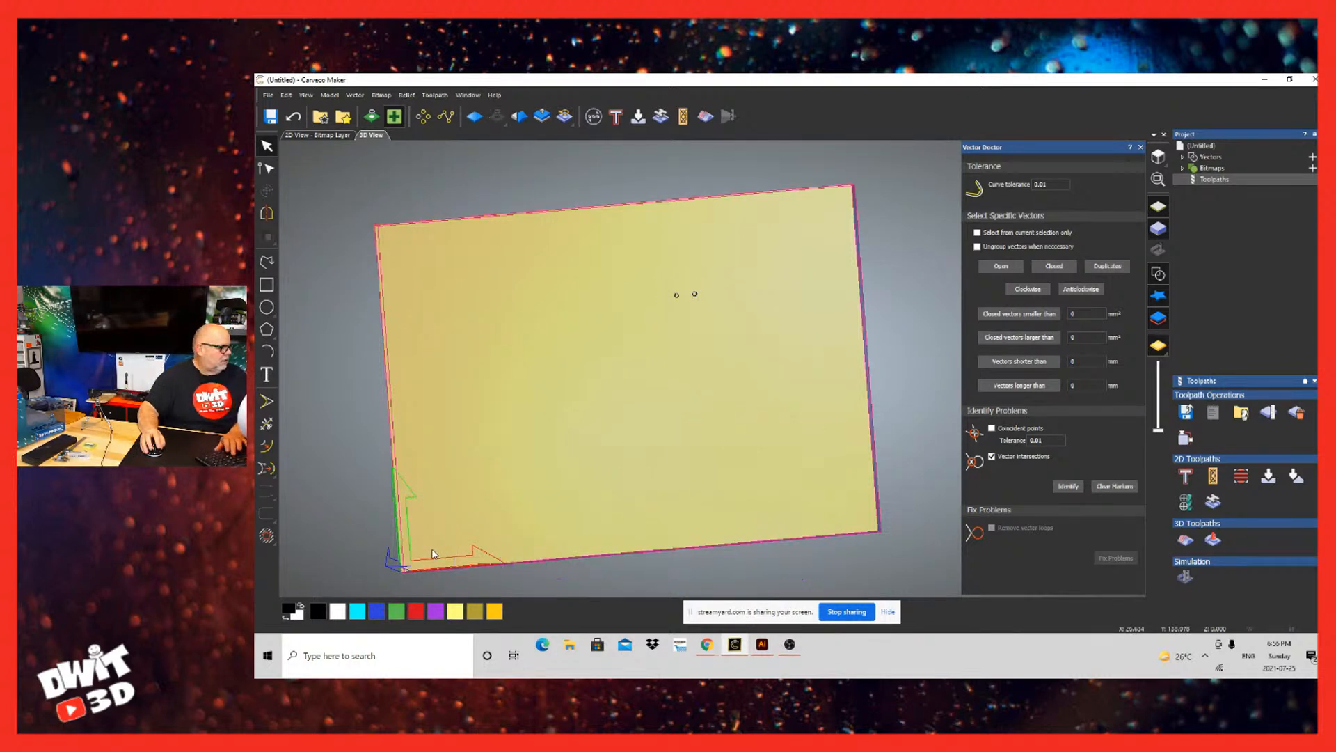
key(ctrl+z)
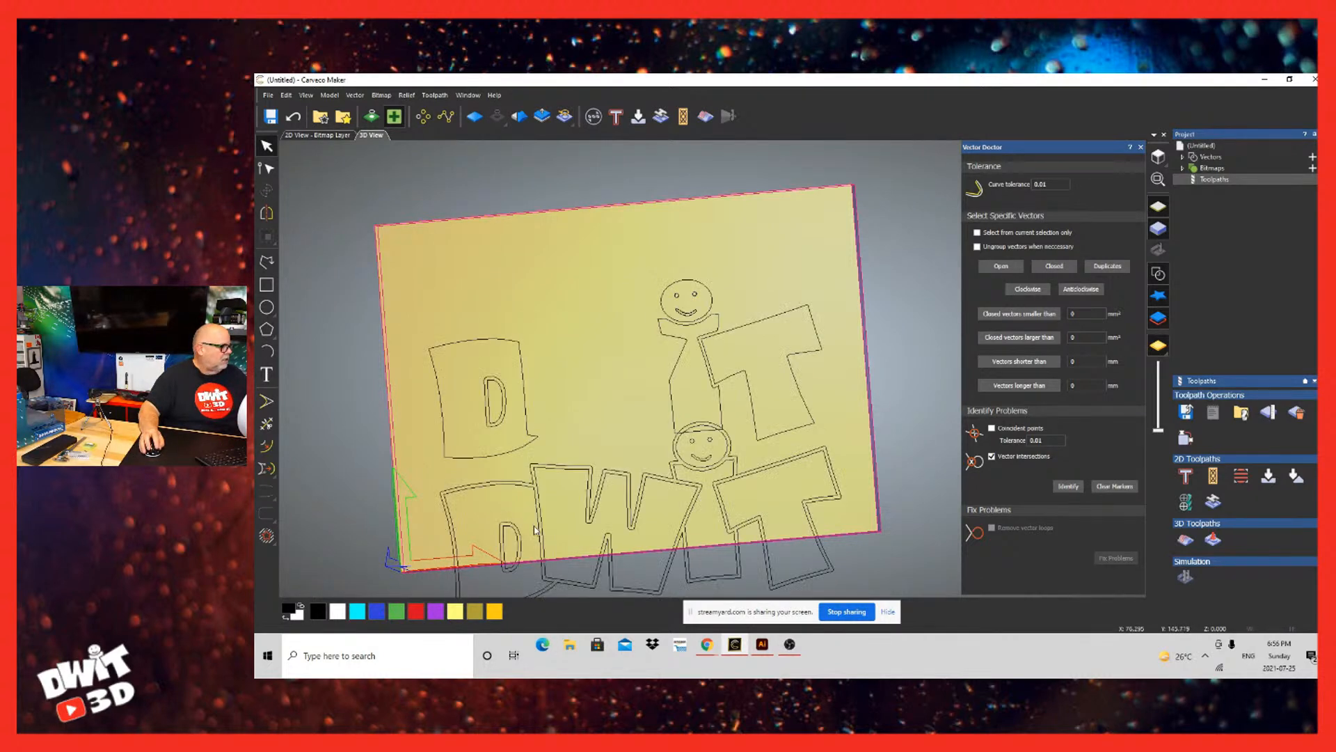
Step: Delete the upper duplicate T and the upper duplicate smiley's mouth, head circle and eyes one by one
click(775, 566)
key(Delete)
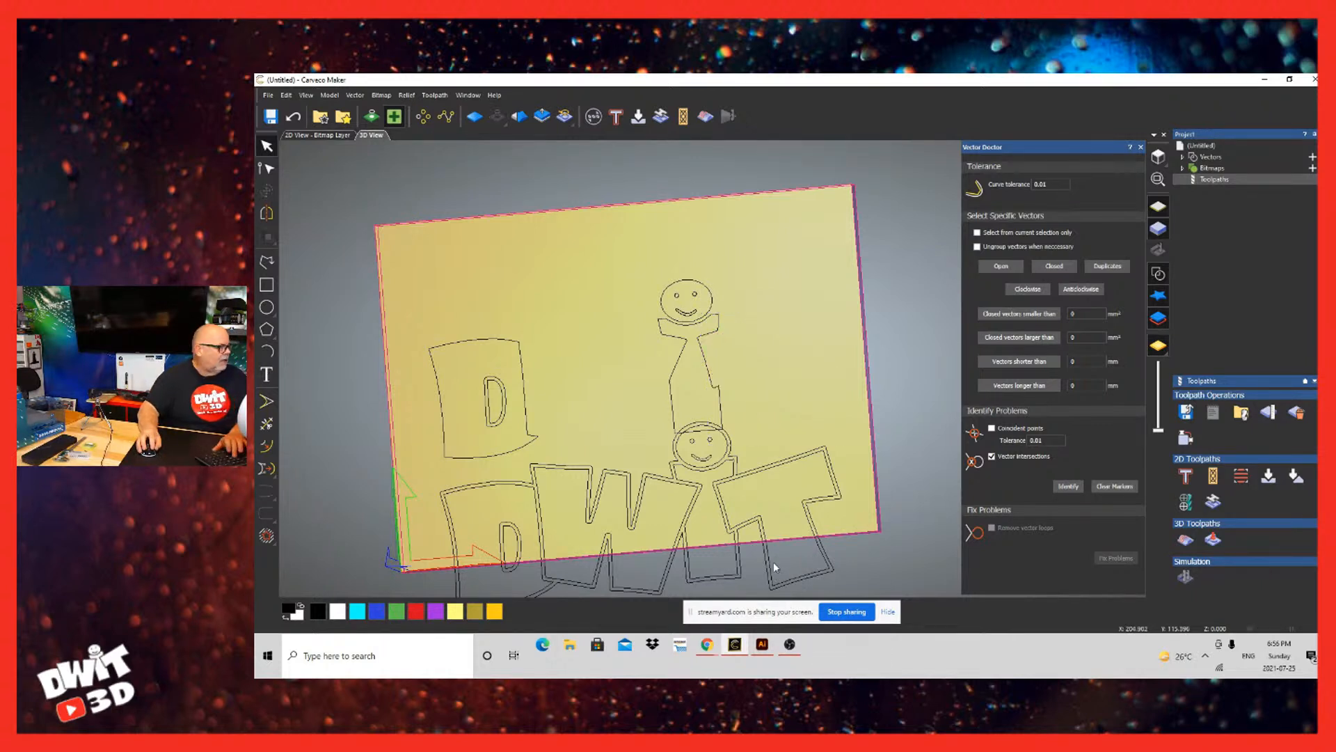
click(703, 543)
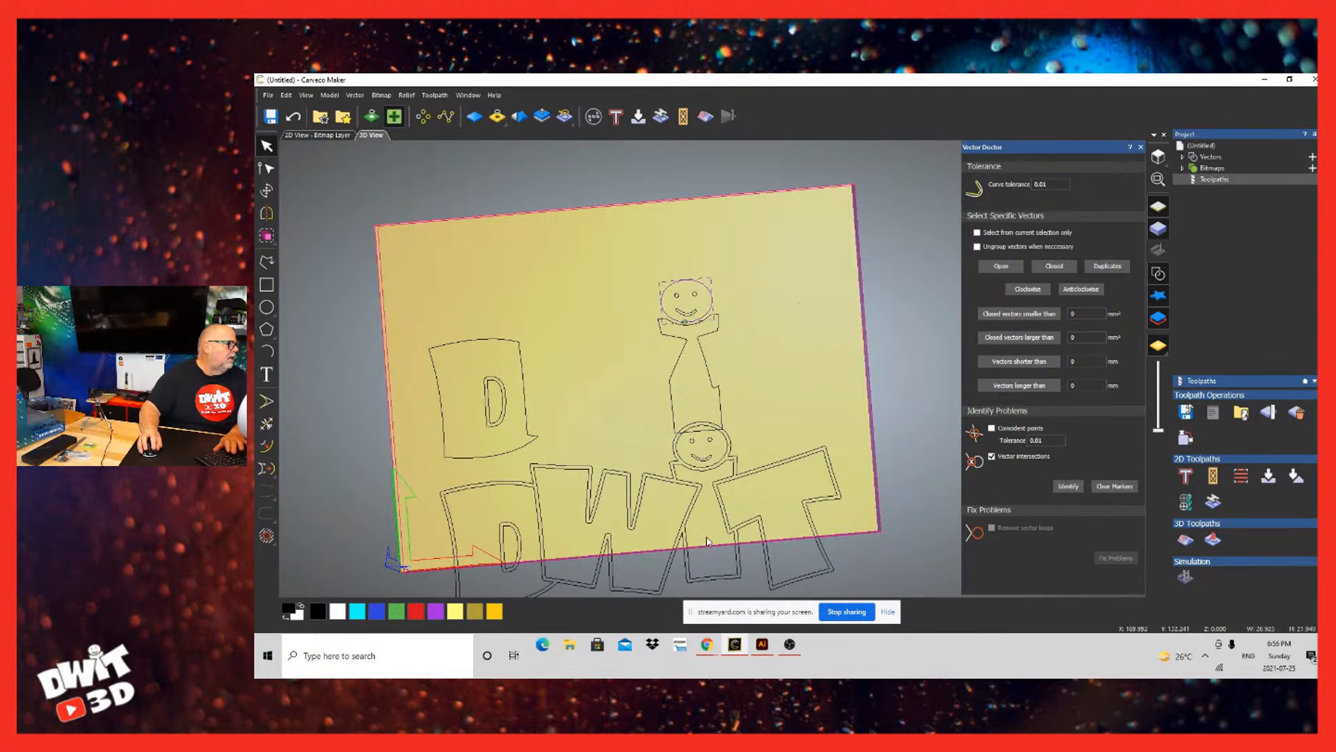
key(Delete)
click(698, 545)
key(Delete)
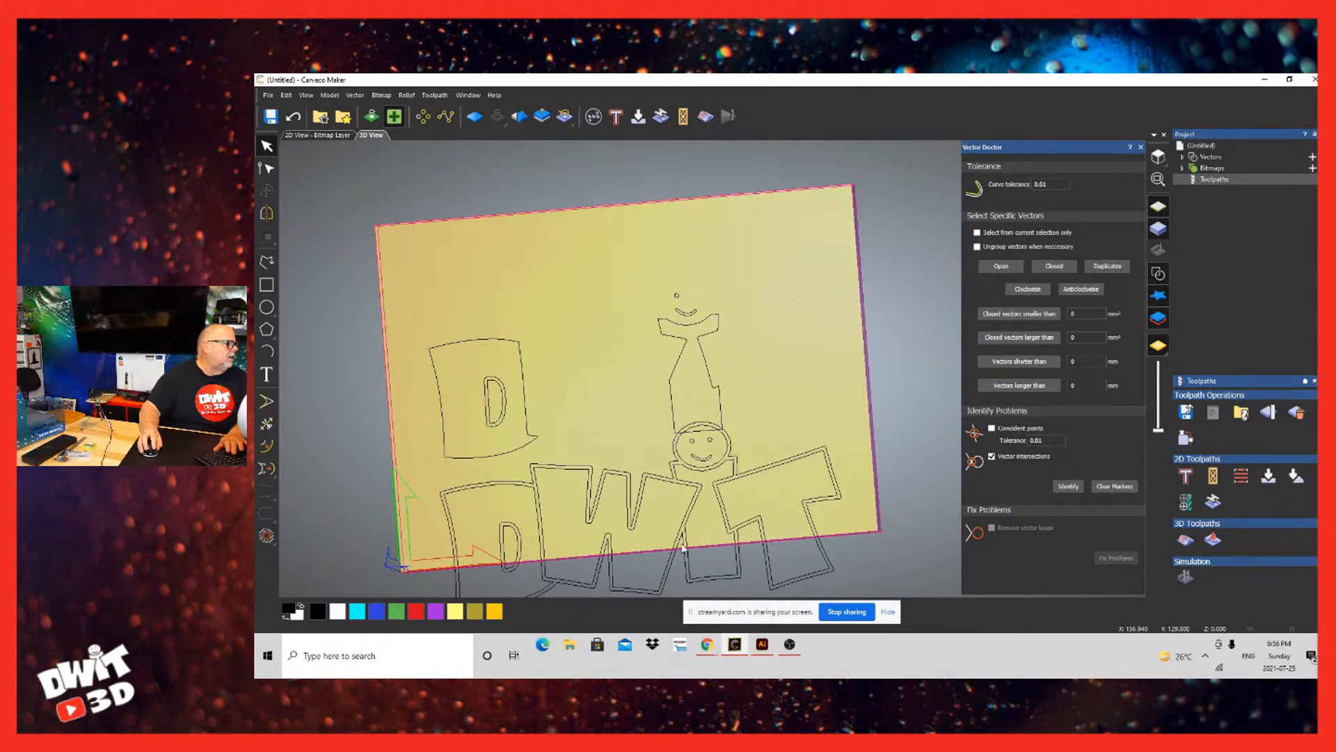
click(677, 544)
key(Delete)
click(688, 564)
key(Delete)
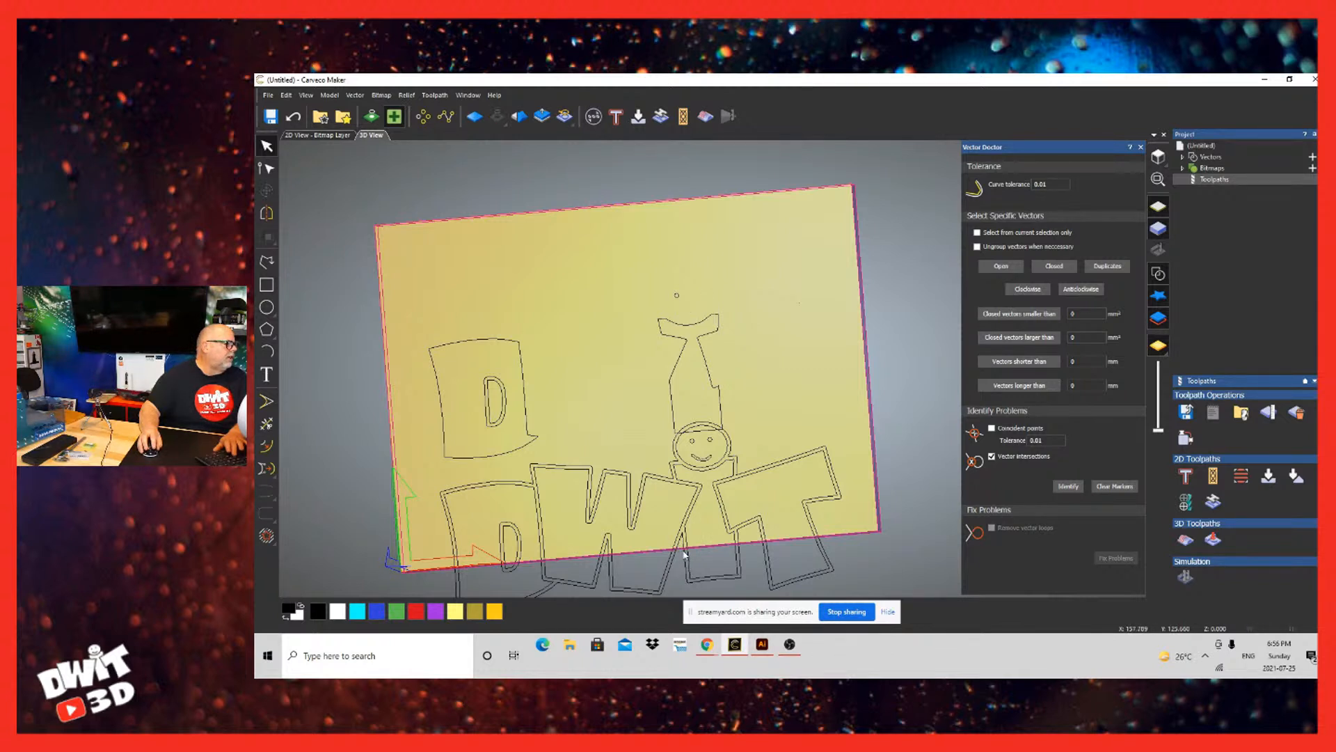
click(679, 542)
key(Delete)
Step: Delete the remaining upper duplicates of the letters i and D, including the D's hole
click(704, 562)
key(Delete)
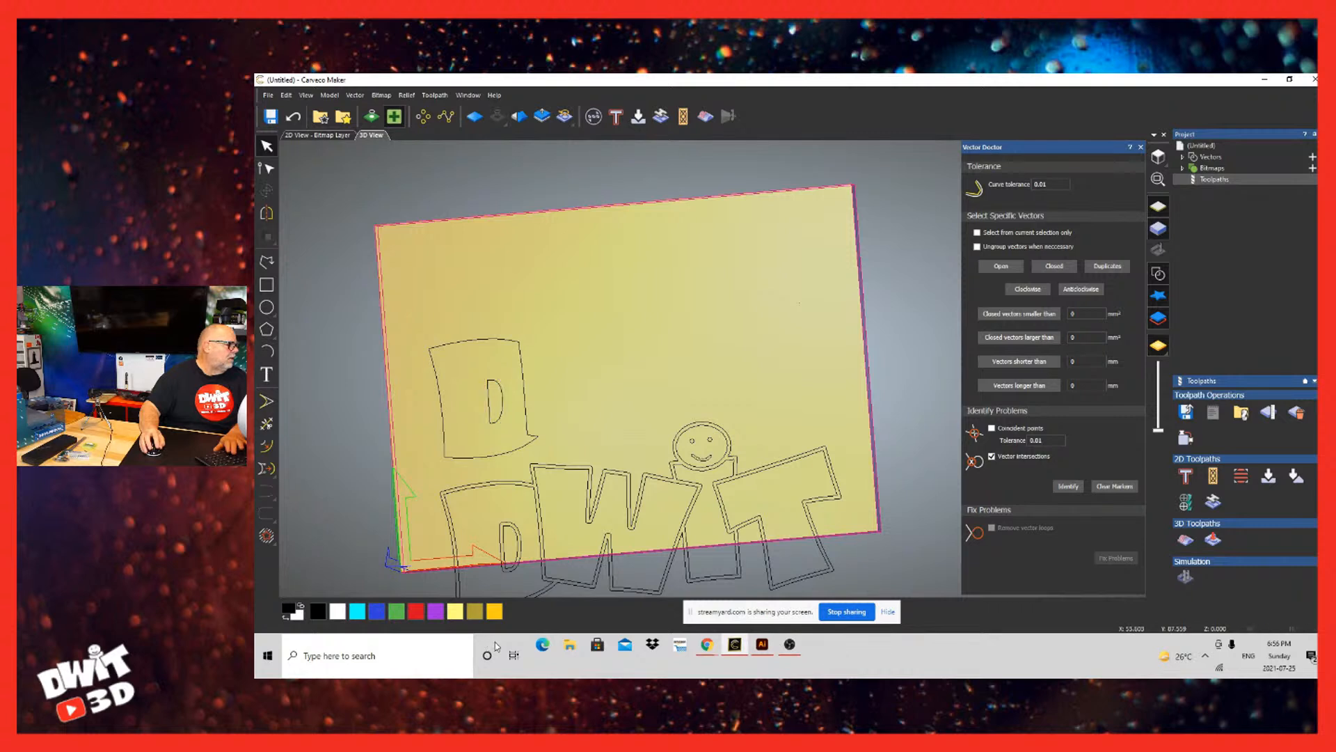
key(Delete)
key(Delete)
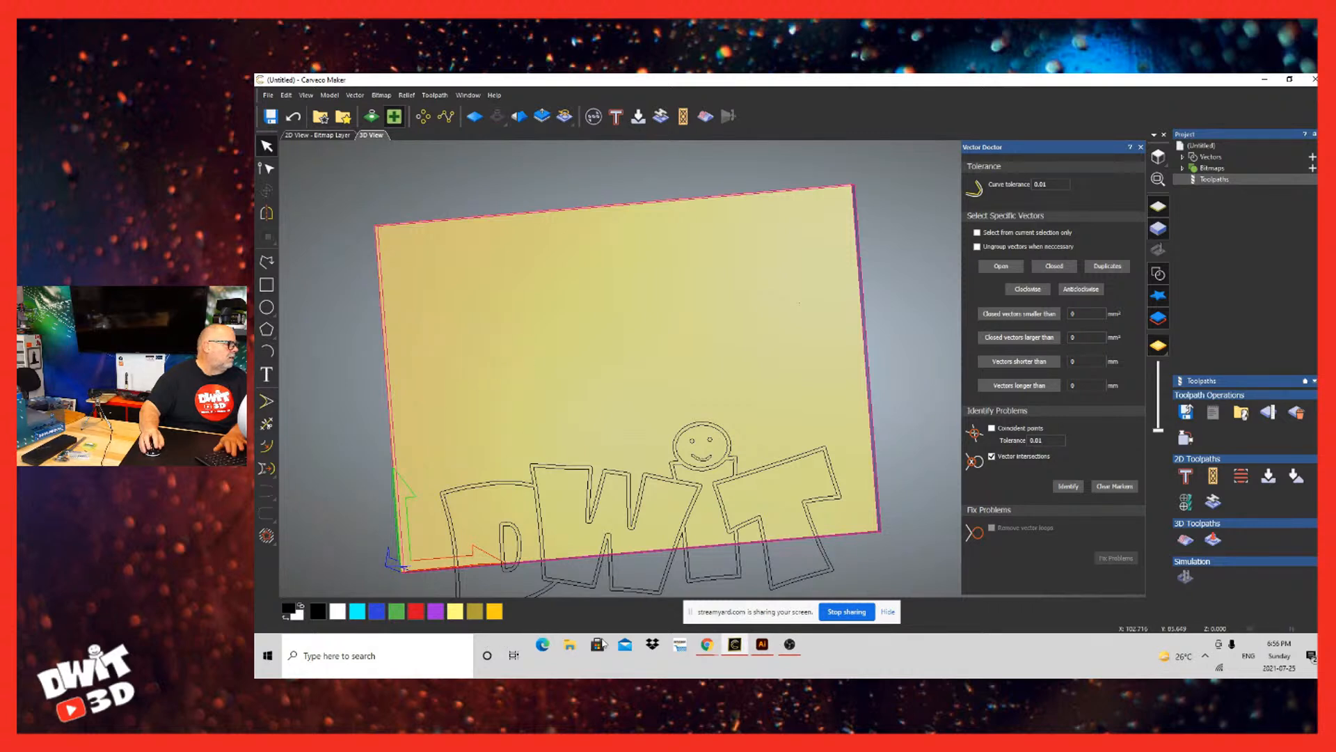
Step: Move the remaining DWIT outline group back up to the middle of the board and deselect it
click(637, 592)
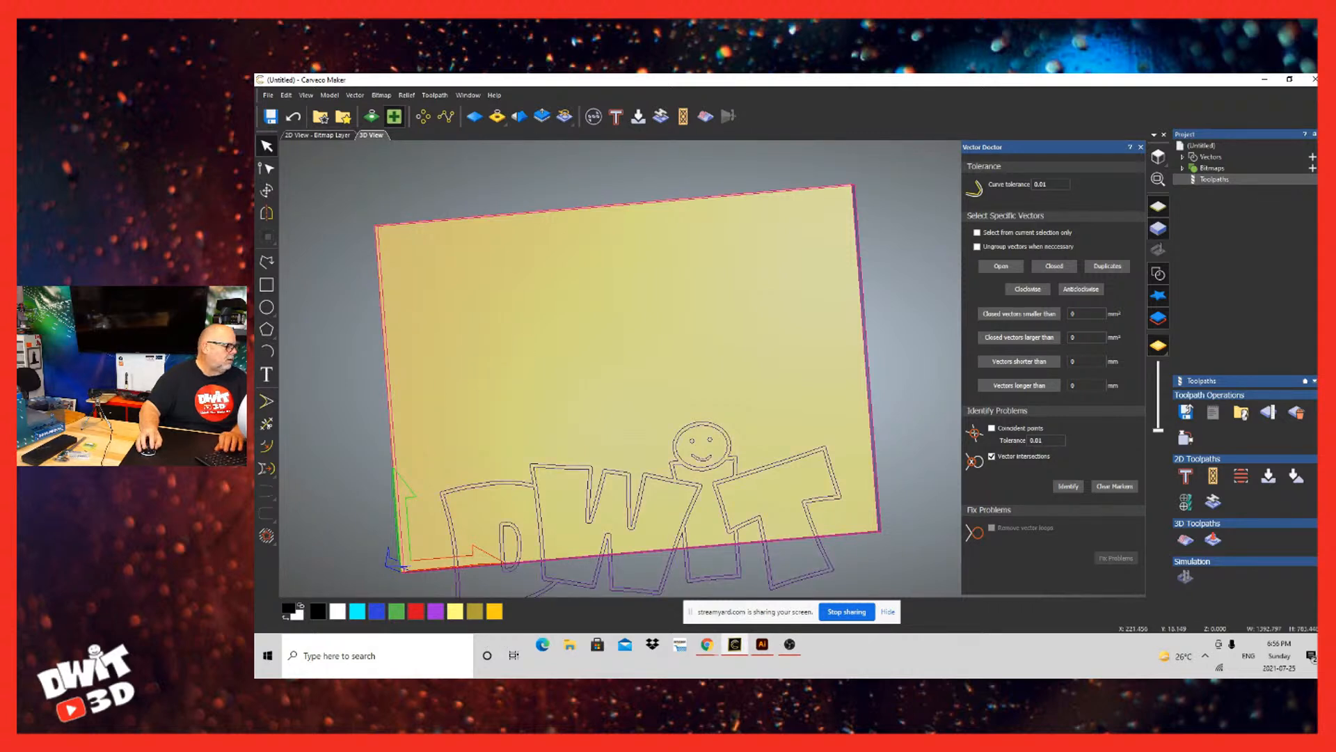
drag(637, 592, 627, 444)
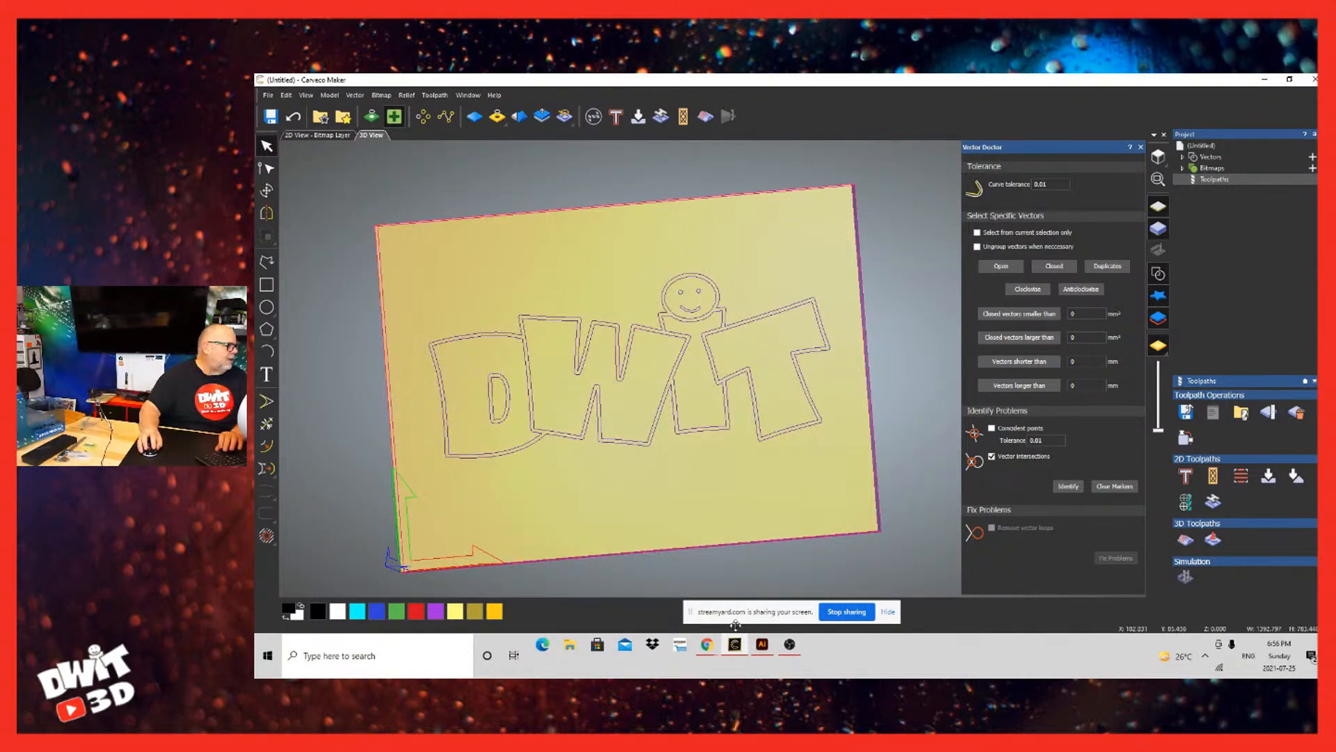
click(589, 464)
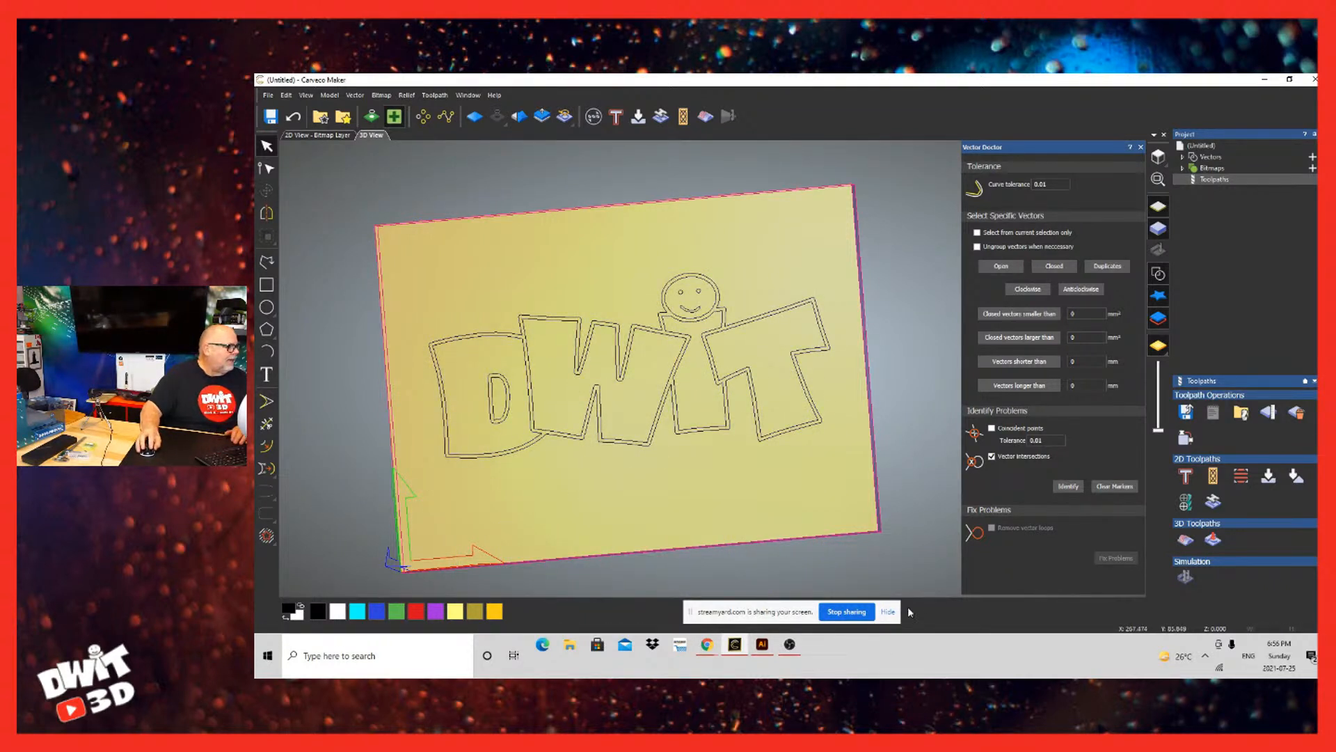
Step: Select the repositioned logo and identify its remaining vector intersections with Vector Doctor
click(673, 665)
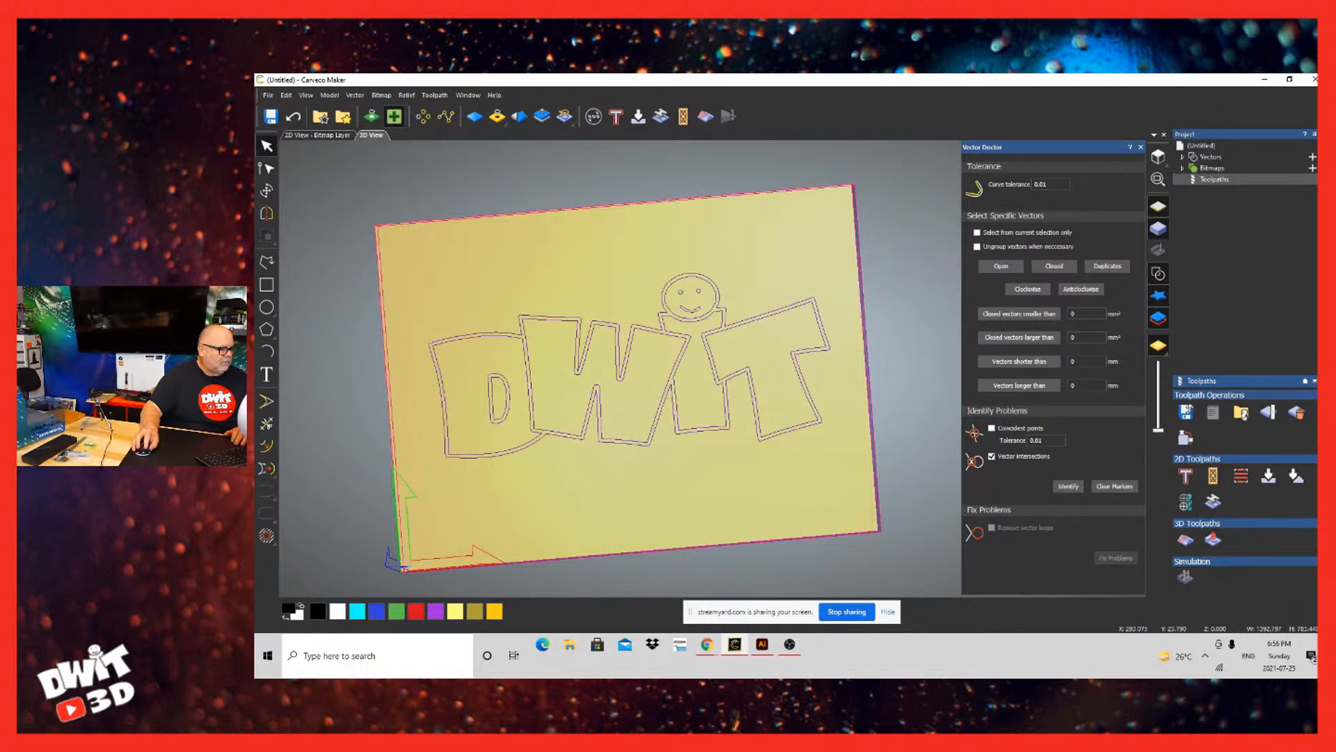
click(1068, 486)
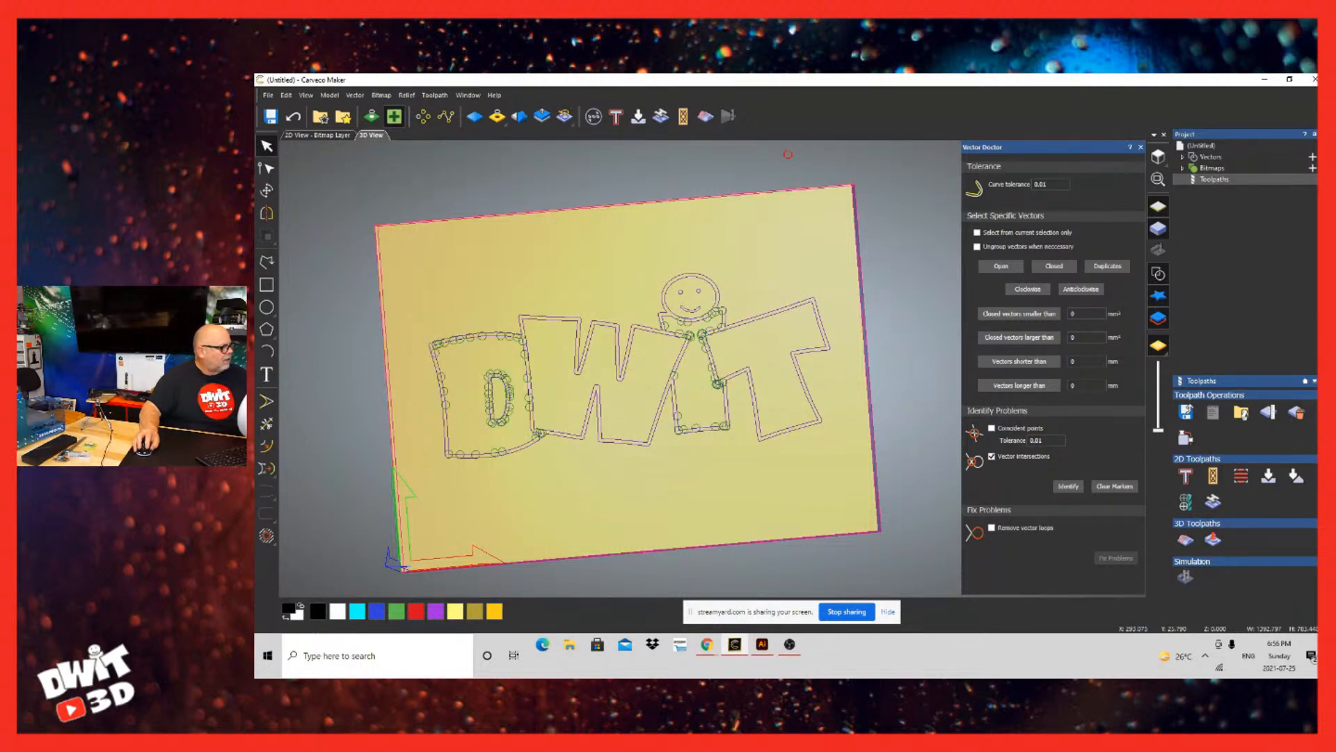
click(788, 155)
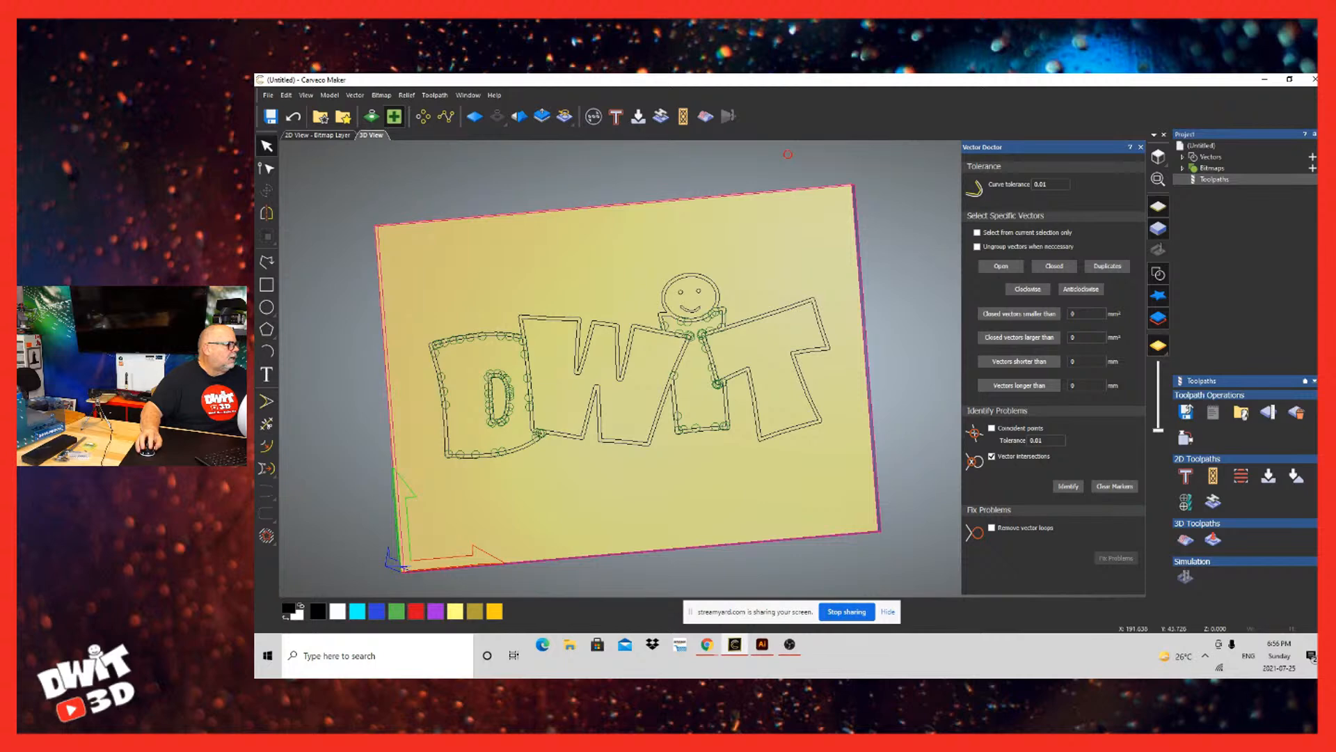
Step: Switch to Illustrator by opening the DWIT VECTOR file from the desktop and select the logo group
click(1265, 78)
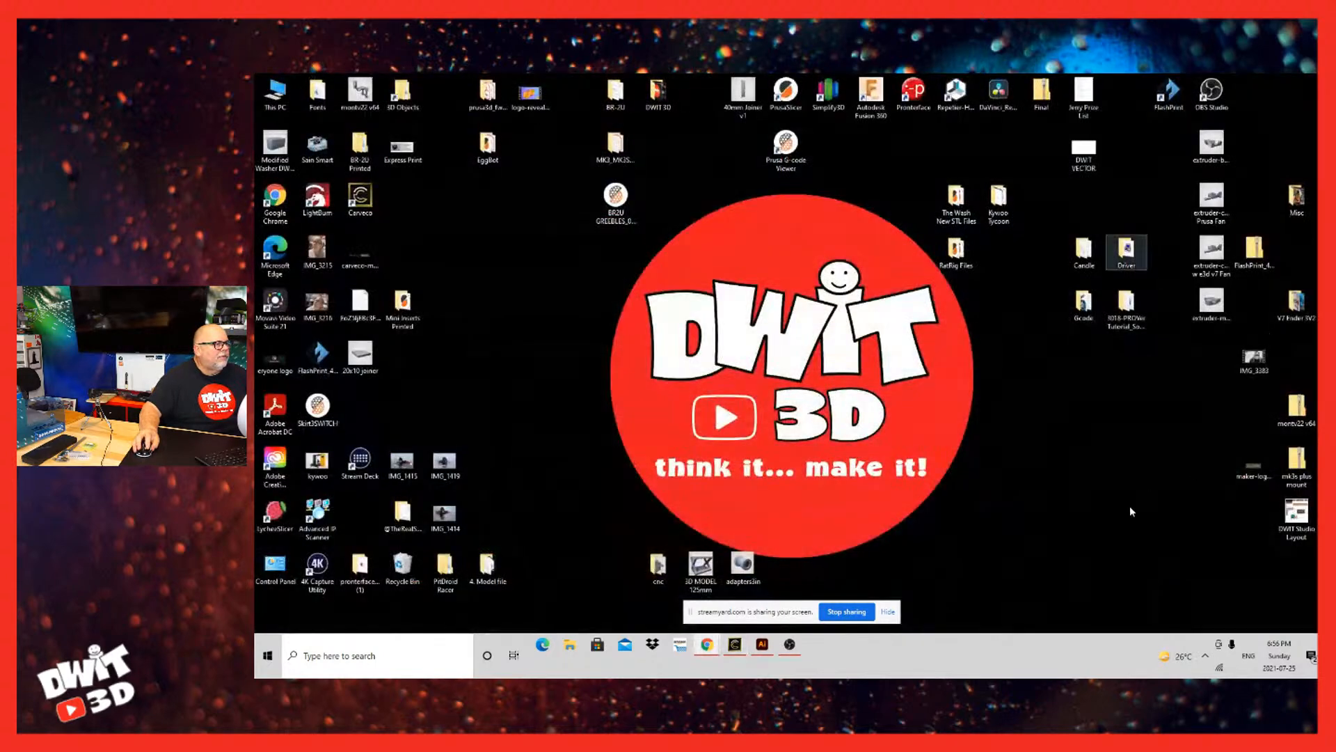
double_click(1084, 147)
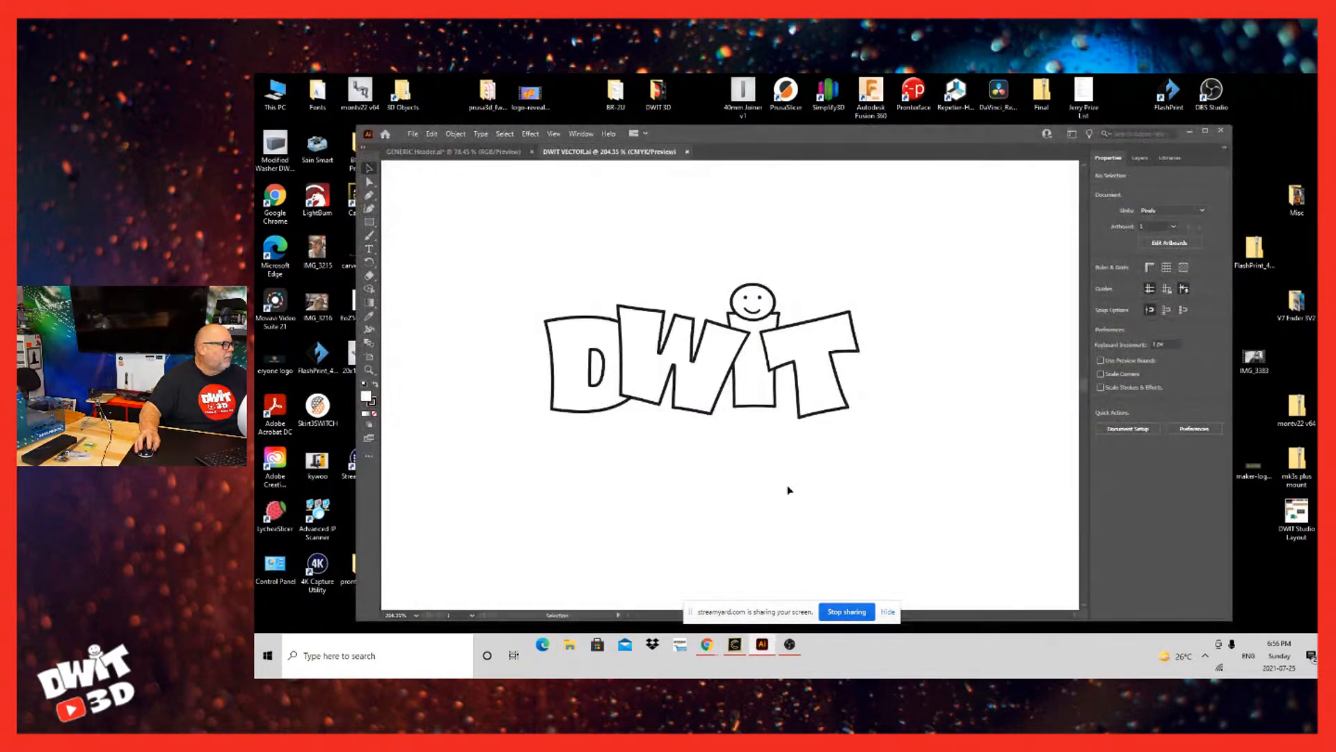
click(684, 316)
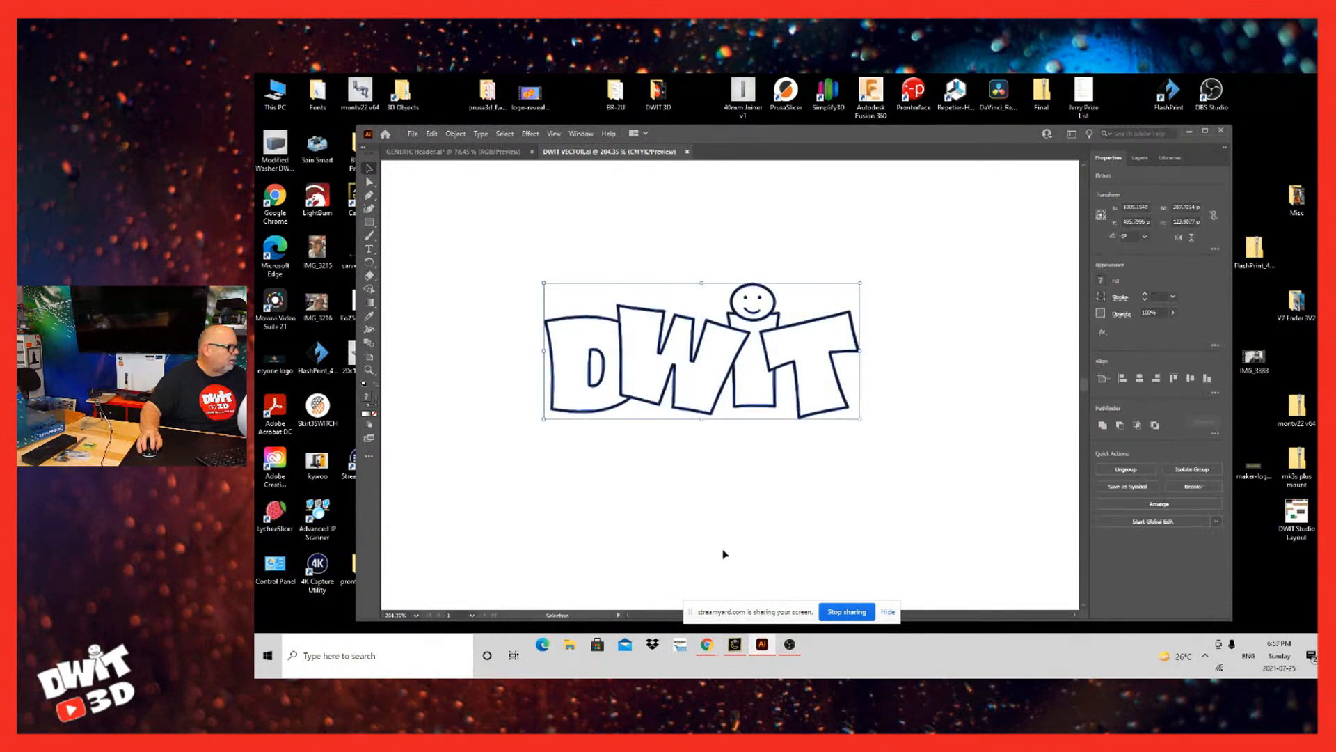
mouse_move(787, 331)
mouse_down()
mouse_move(912, 352)
mouse_move(799, 355)
mouse_move(788, 332)
mouse_up()
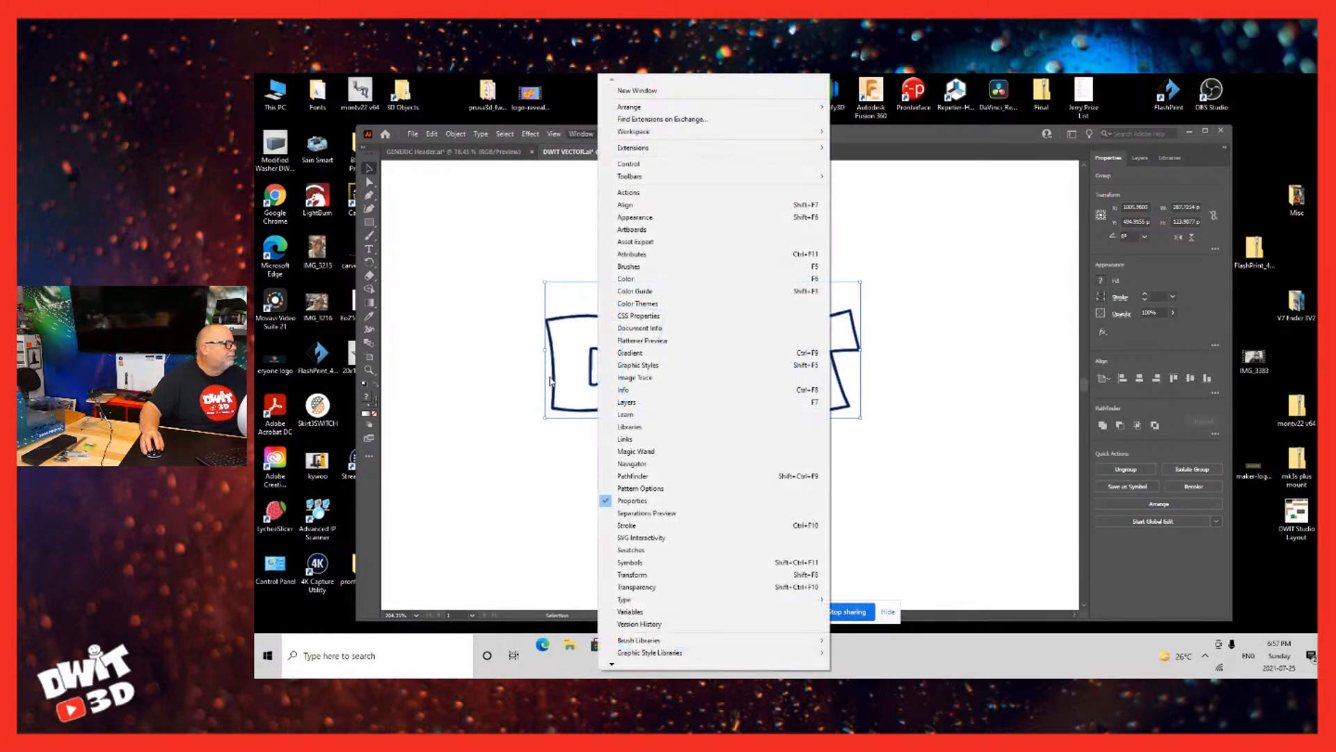
Step: Maximize the Illustrator window and display the Pathfinder panel in the empty area clear of the artwork
key(Left)
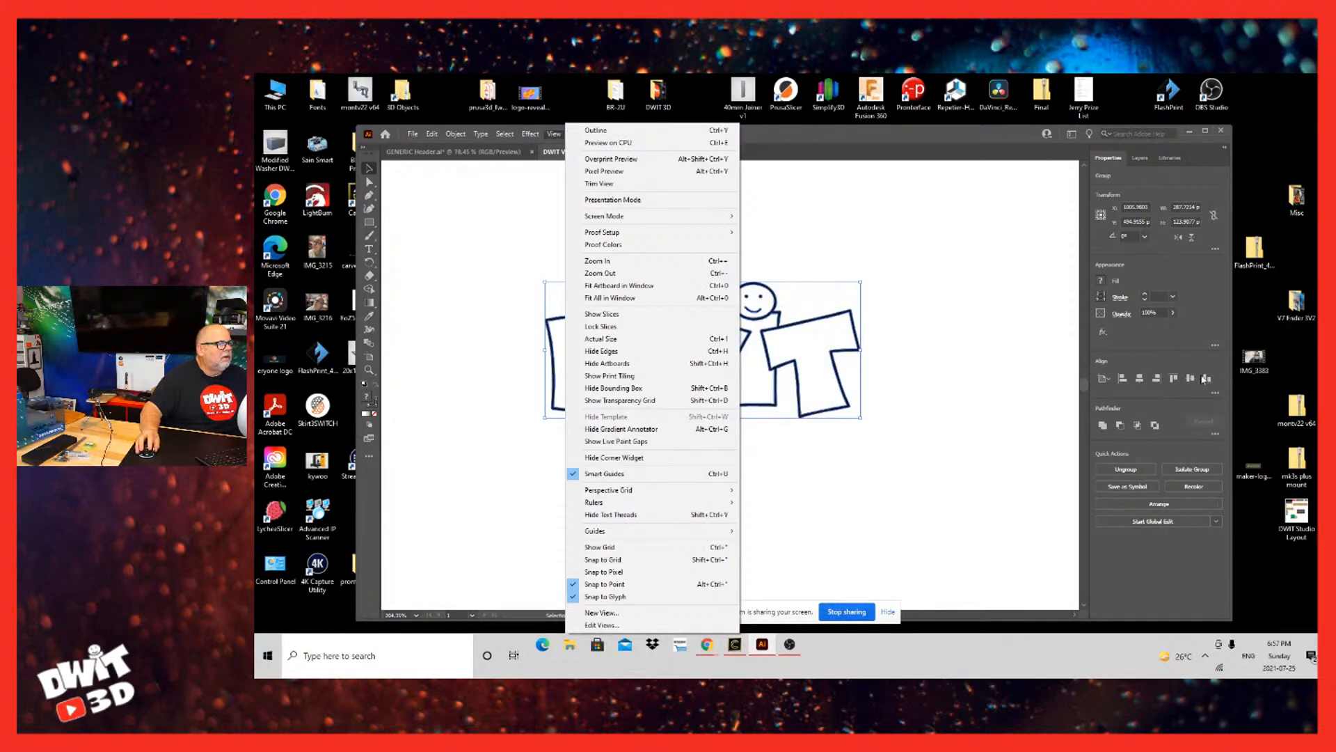
click(1205, 131)
click(477, 81)
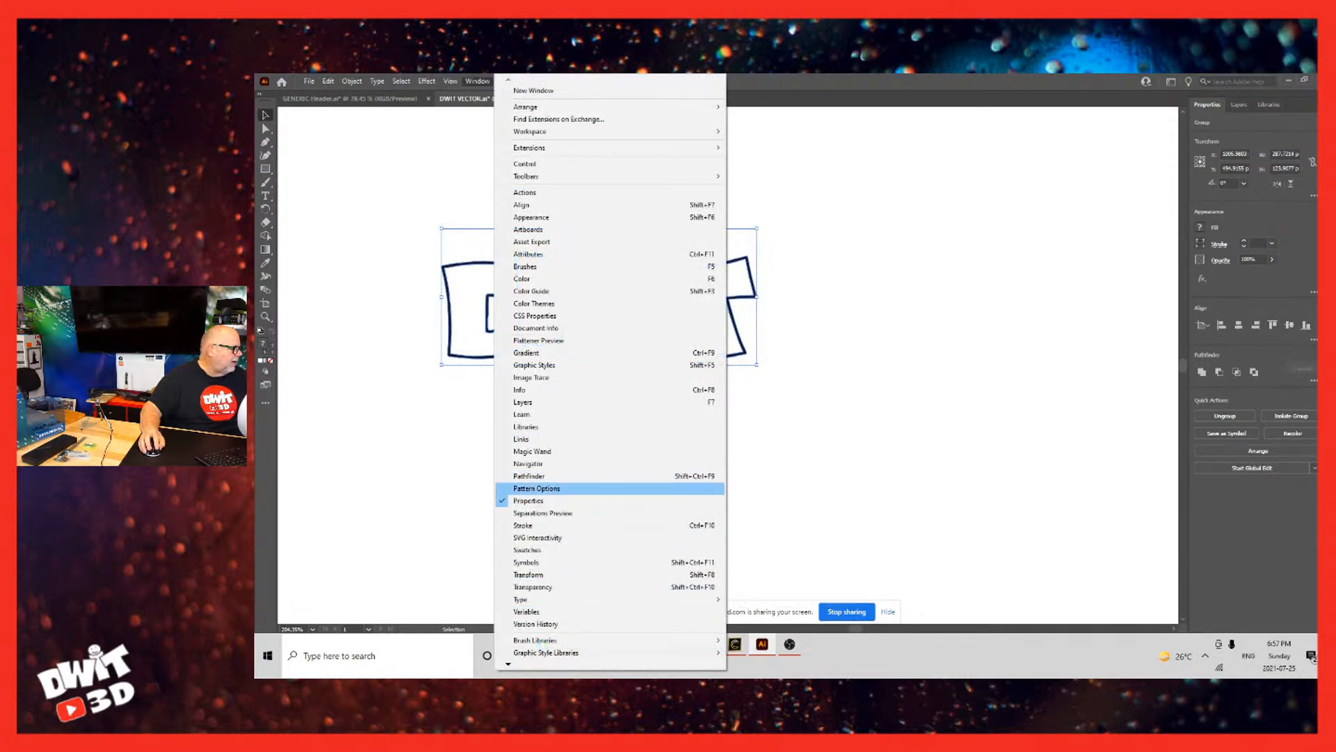
click(529, 476)
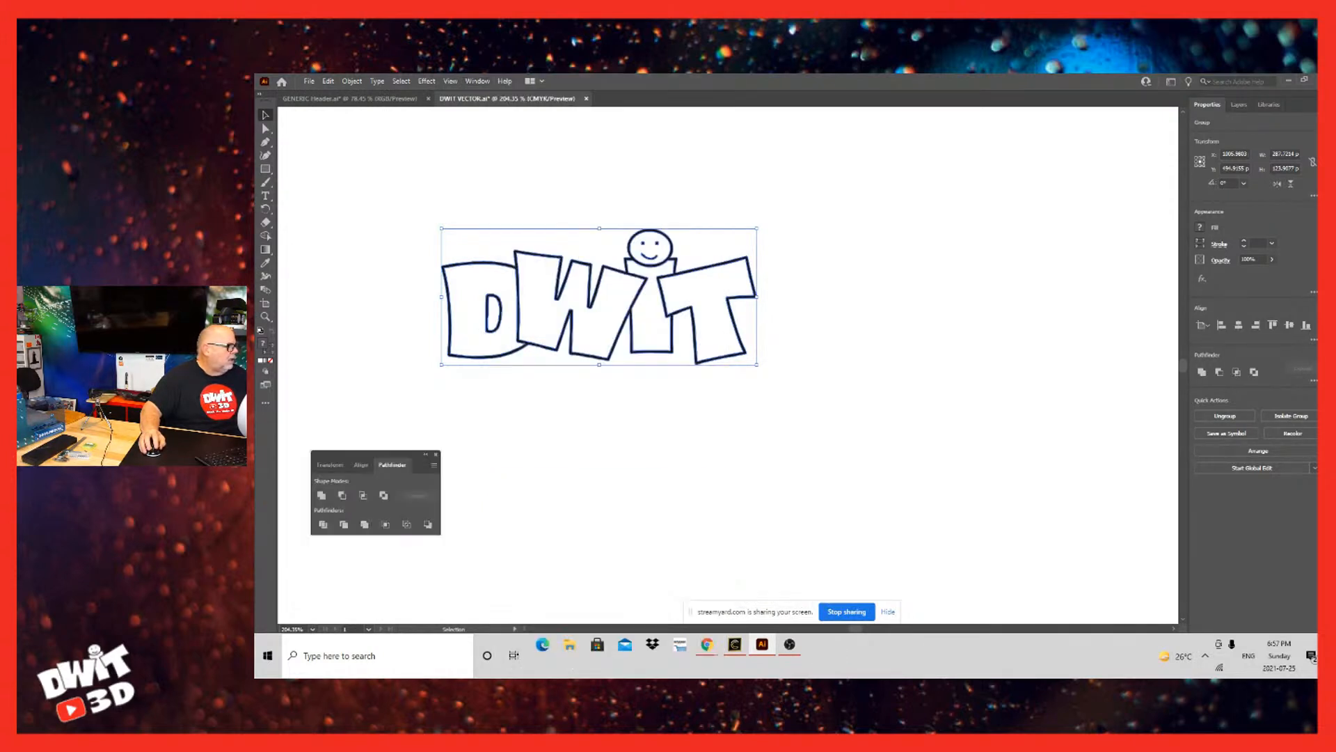
drag(369, 456, 1100, 136)
Step: Try merging the whole DWIT logo into one shape with Pathfinder Unite and undo it
click(1052, 175)
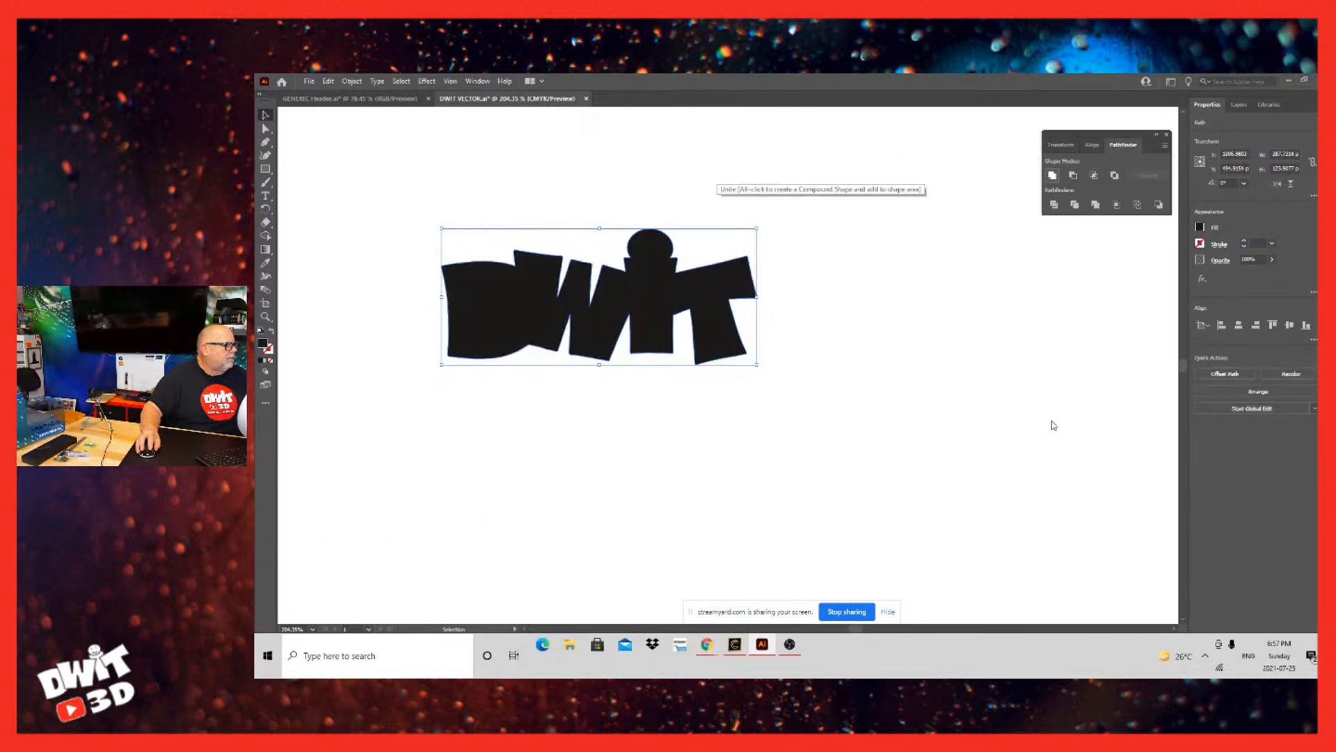
key(ctrl+z)
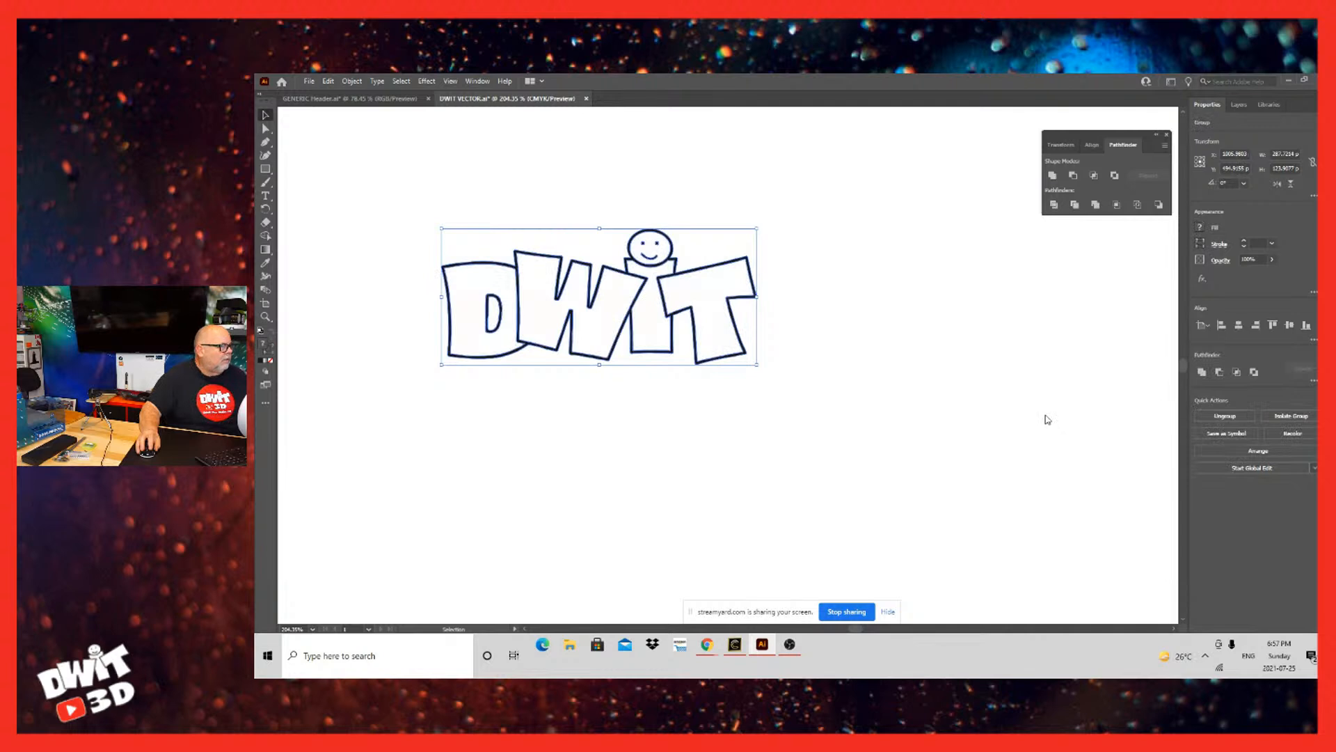
click(748, 559)
Step: Isolate the logo's stacked shapes, try pulling the T and the full silhouette away, and undo the moves
double_click(735, 298)
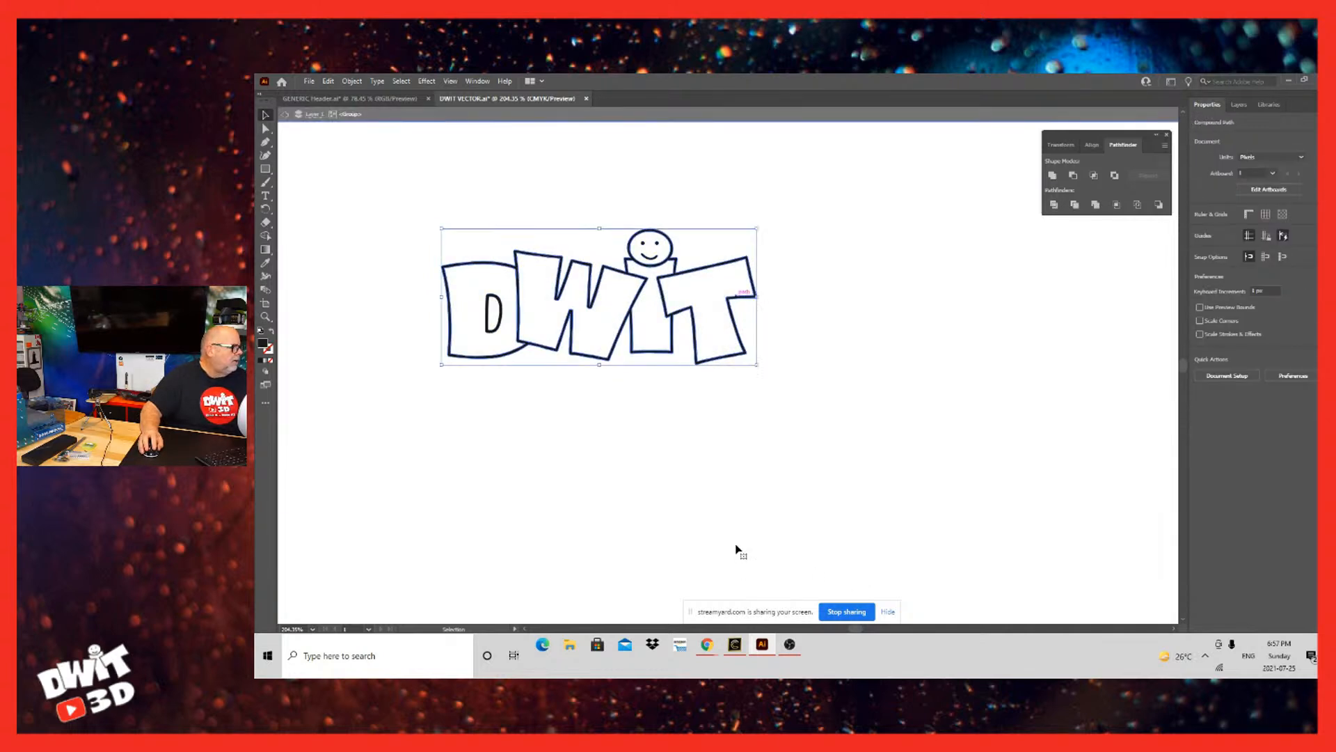
double_click(737, 297)
alt+drag(736, 297, 867, 318)
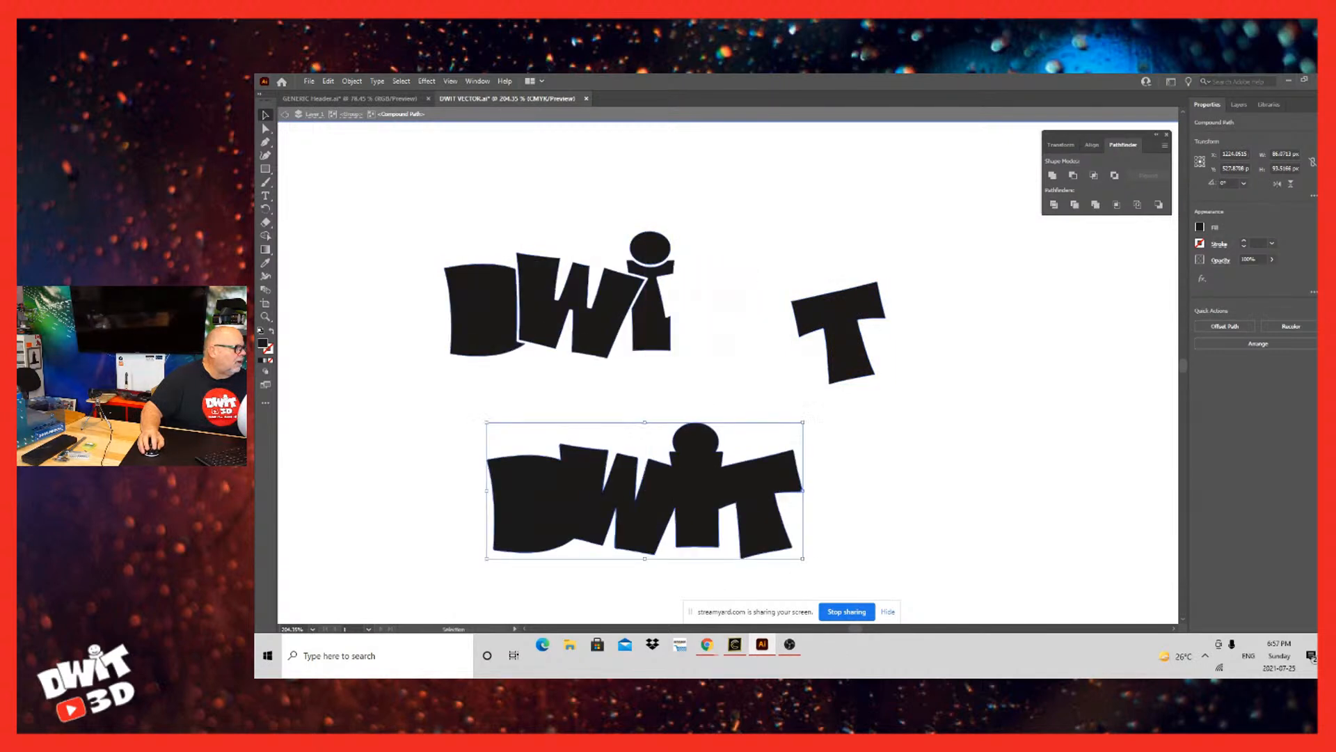
key(ctrl+z)
key(ctrl+z)
key(ctrl+z)
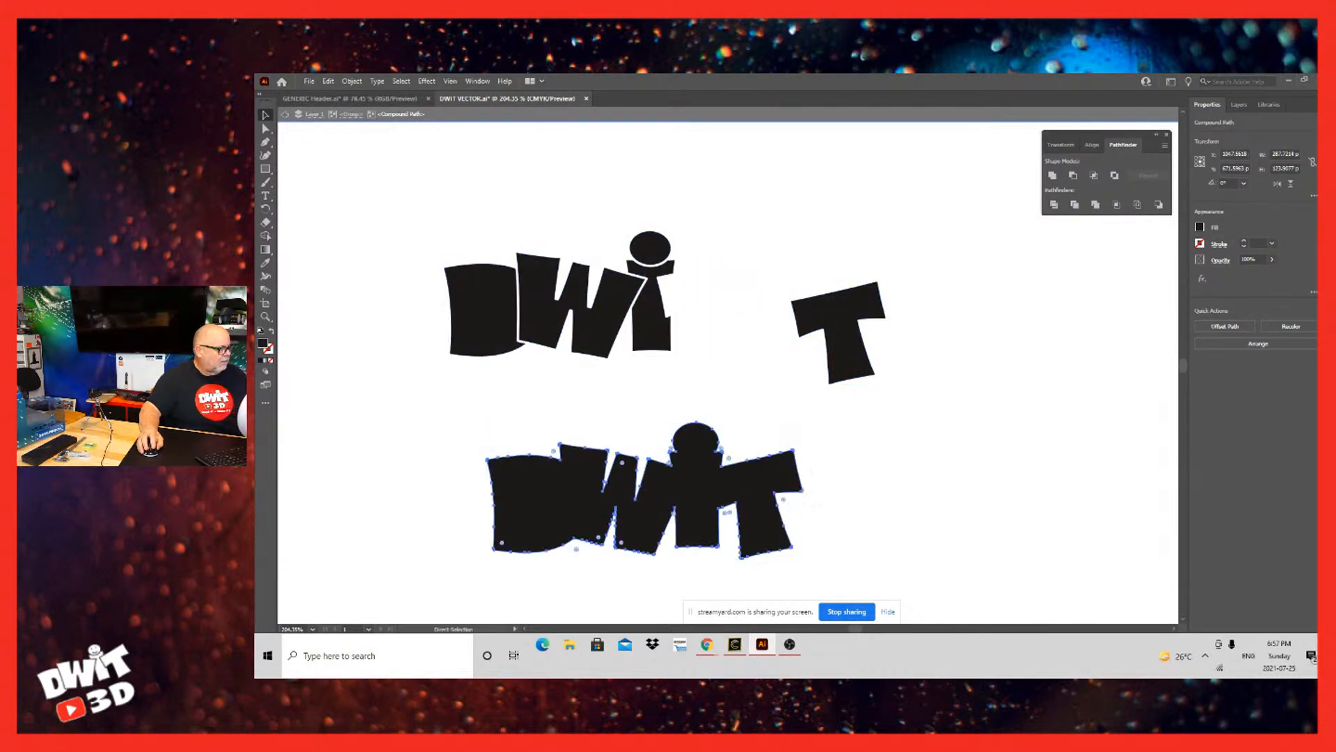
click(787, 528)
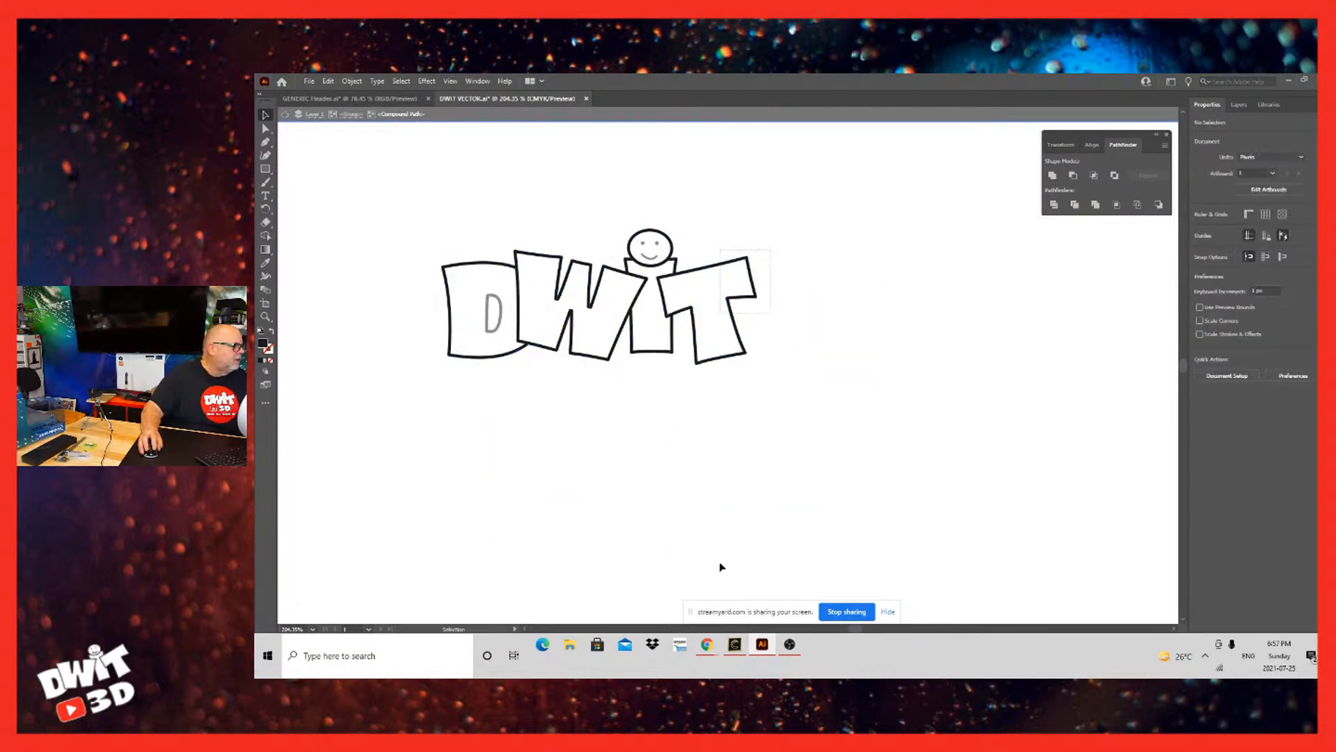
Step: Check the selection of the isolated compound path and exit isolation mode
key(ctrl+a)
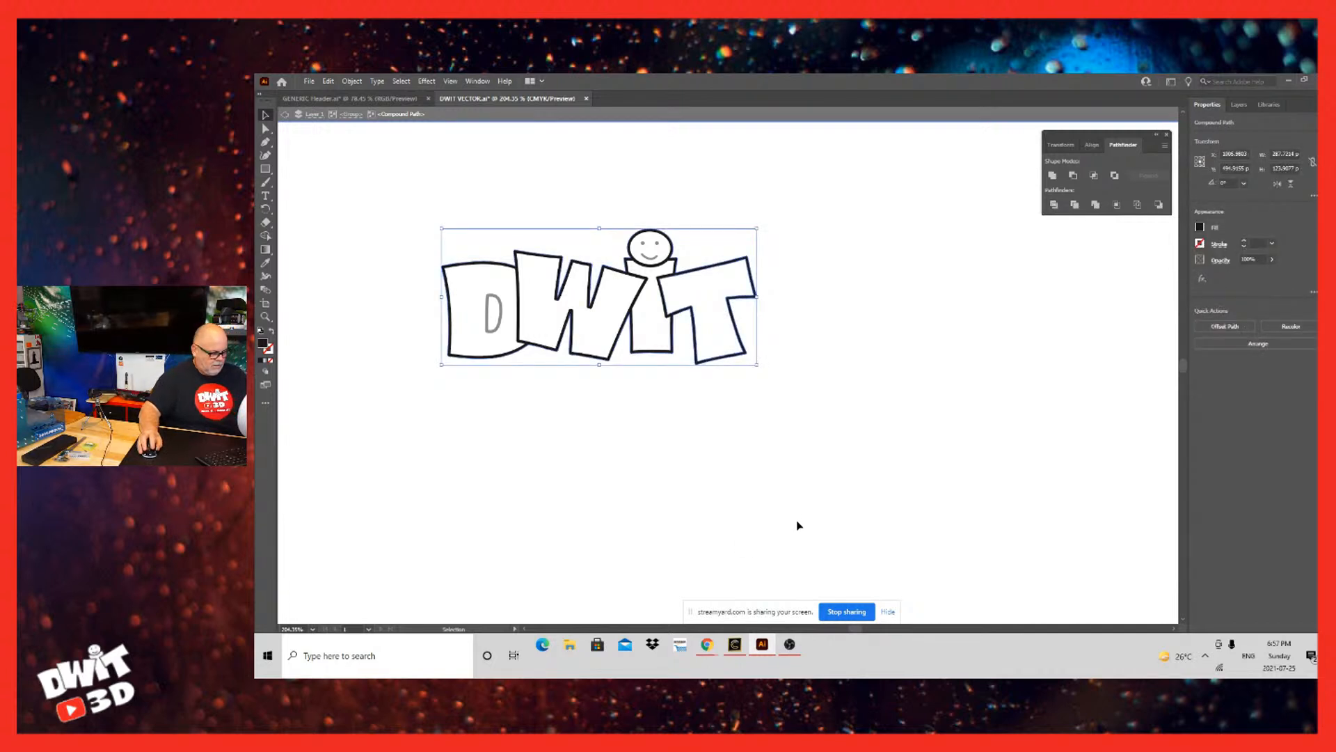
key(ctrl+z)
key(ctrl+z)
key(ctrl+z)
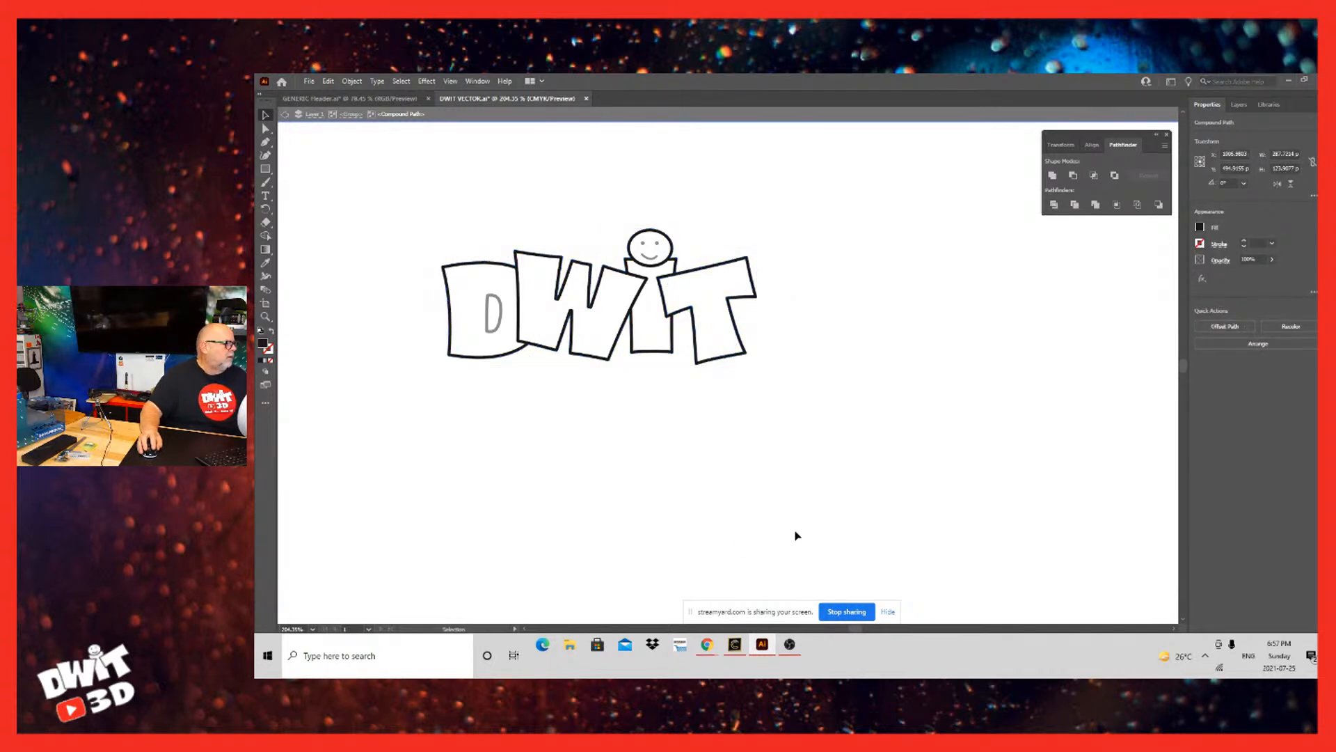
click(797, 535)
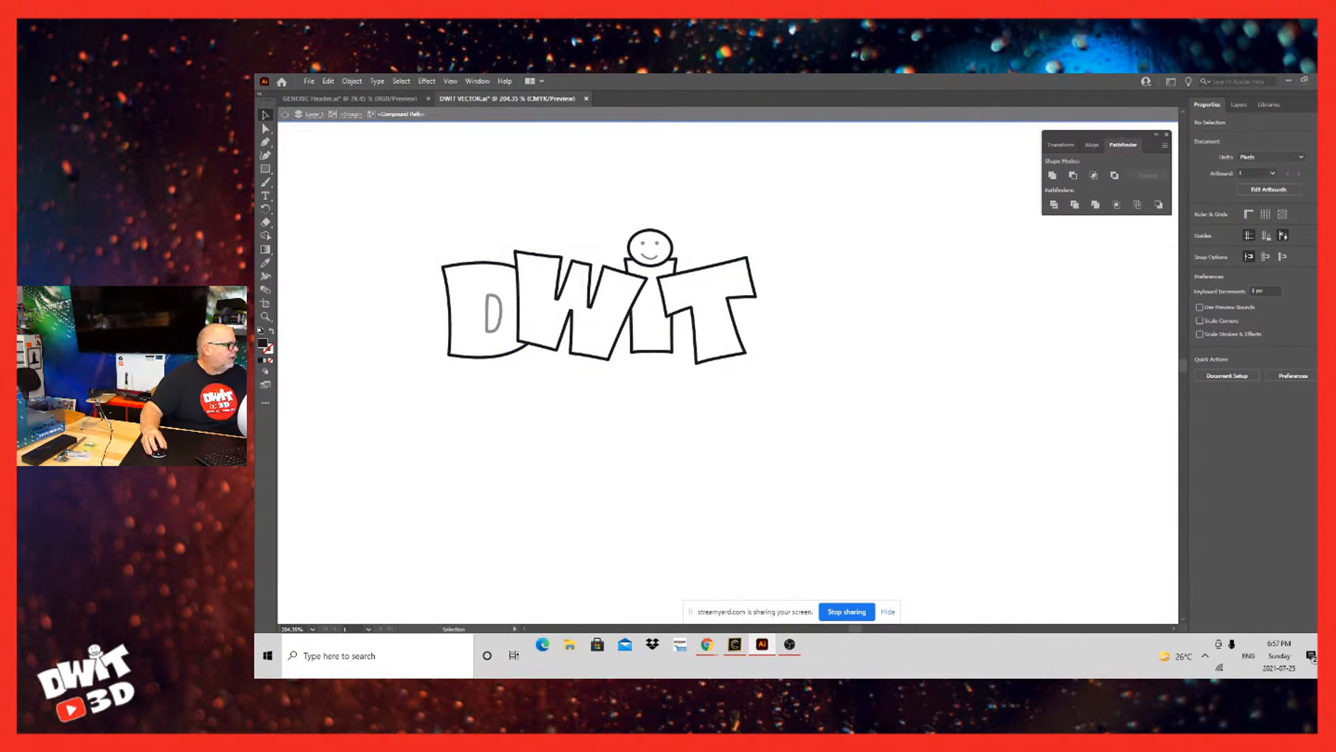
double_click(597, 430)
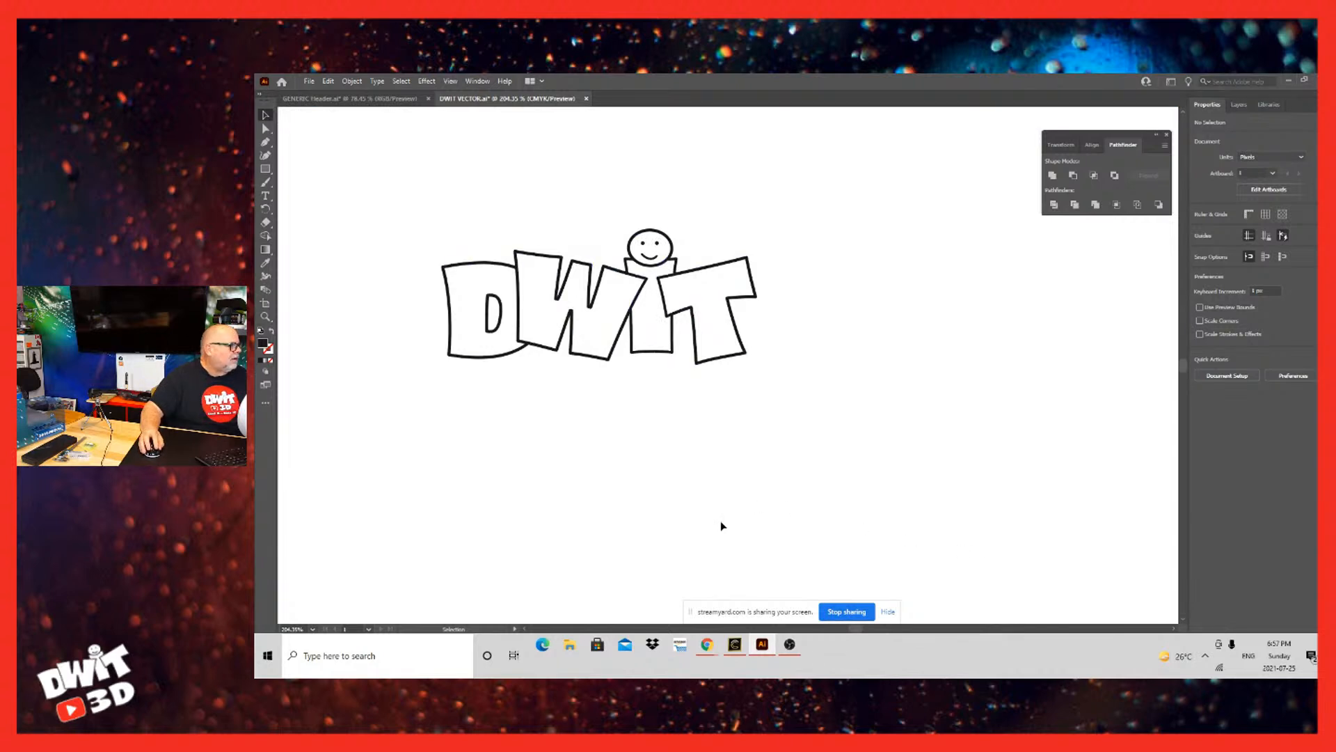
Step: Examine the logo's layer structure by toggling the visibility of the group and the hidden paths beneath it
key(ctrl+a)
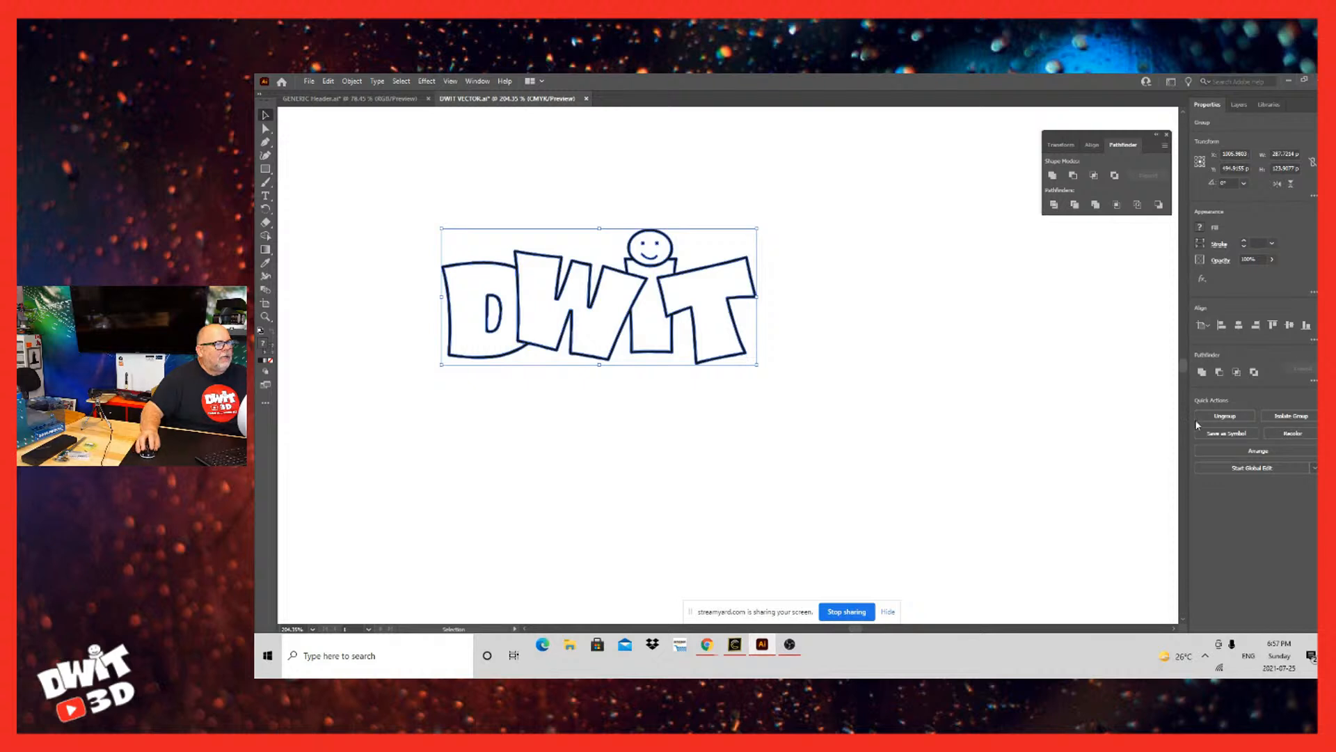
click(1239, 105)
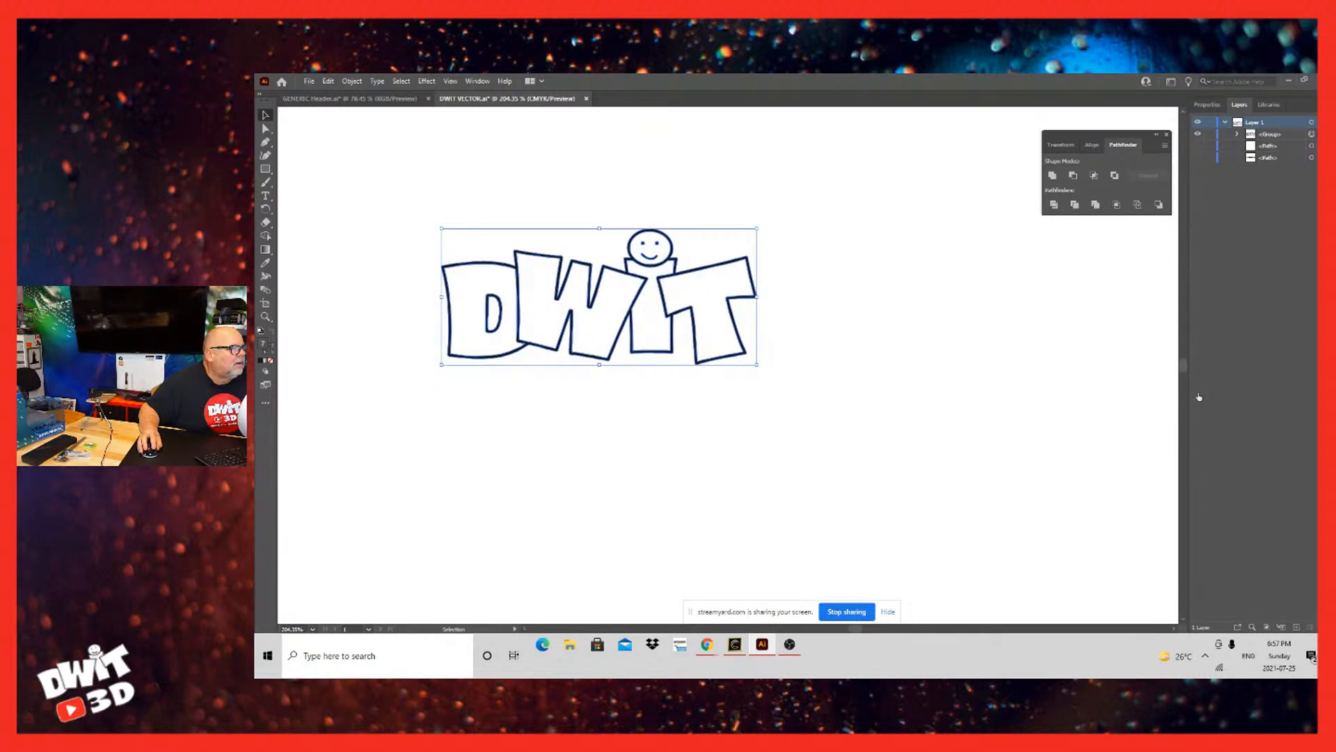
key(ctrl+3)
key(ctrl+alt+3)
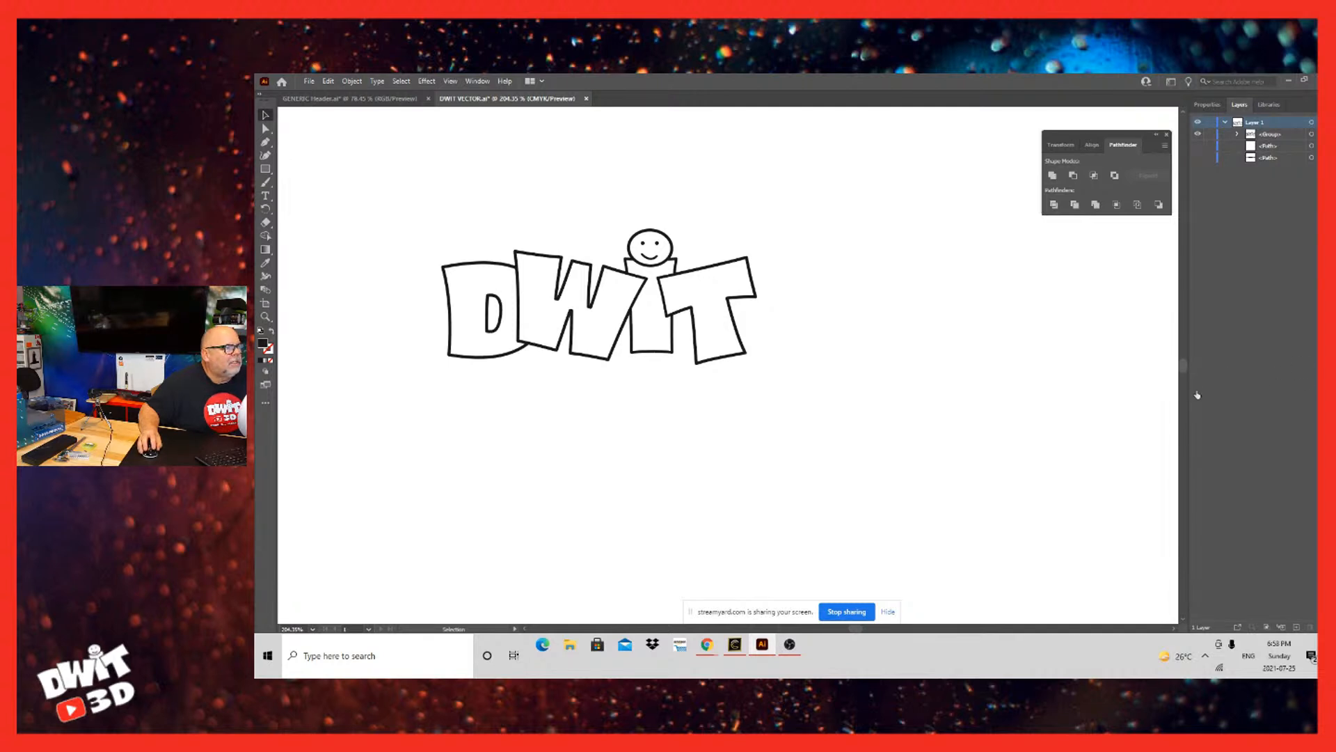
click(1198, 157)
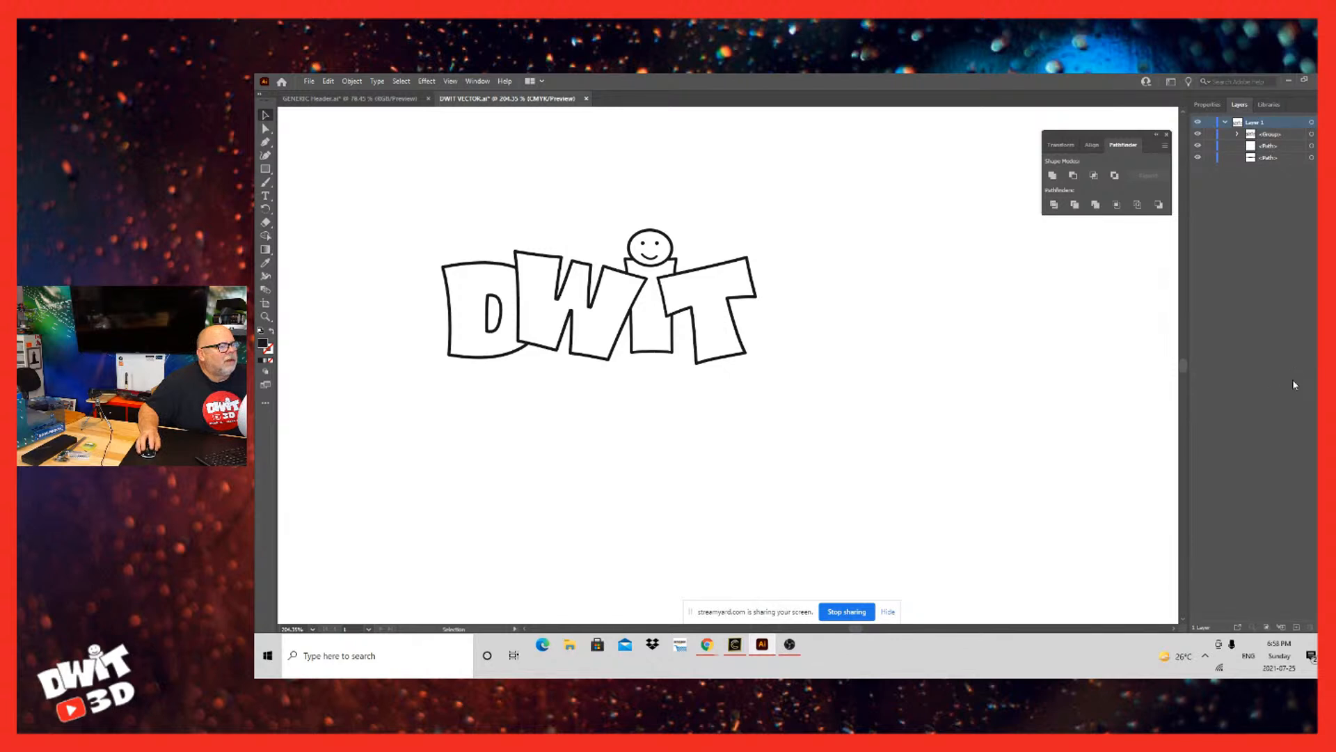
click(1293, 133)
click(1198, 134)
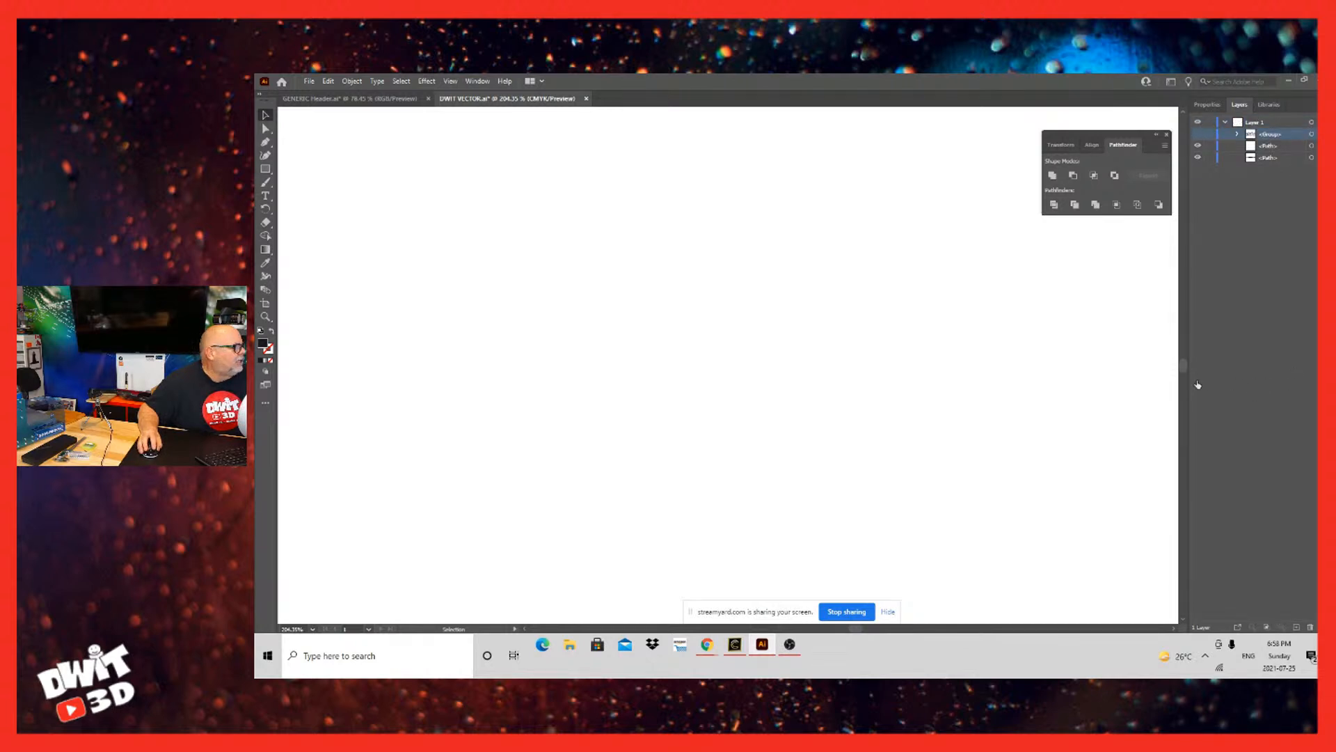
click(1198, 134)
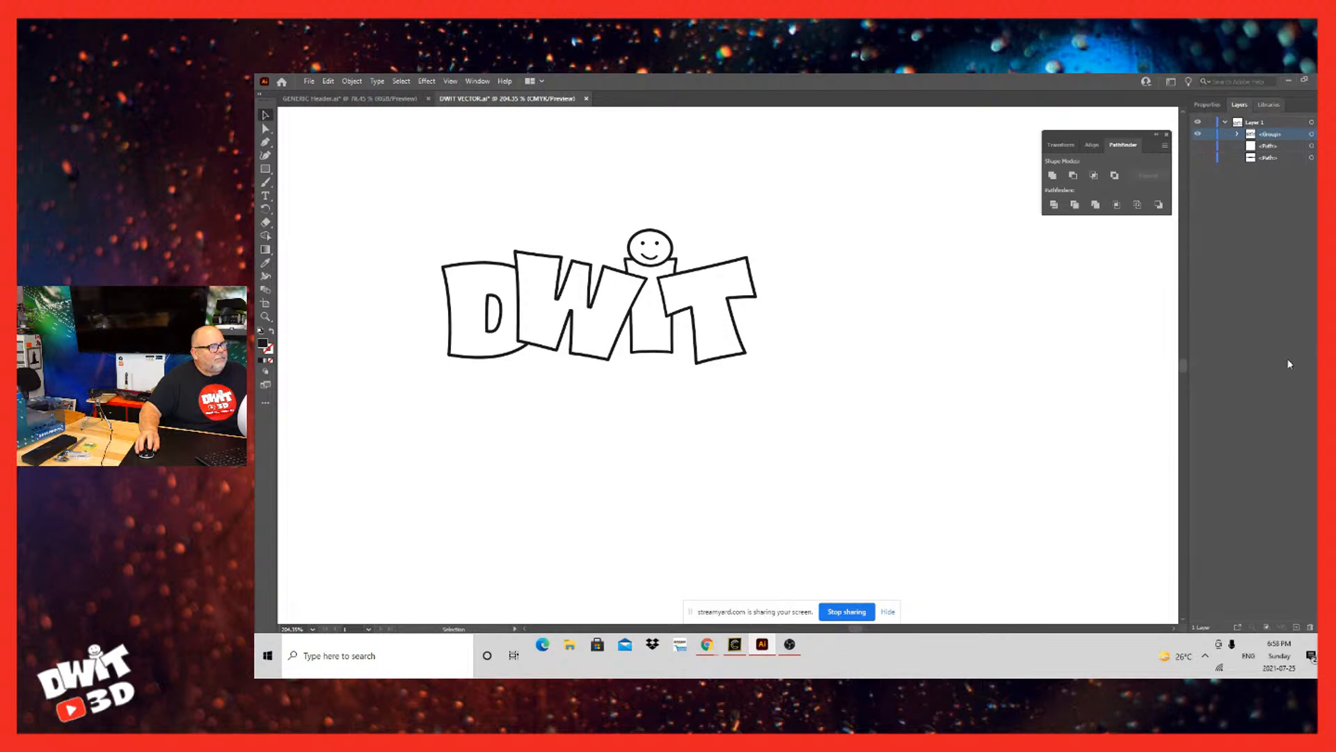
Step: Collect the logo group in a new layer and flatten the artwork
click(1321, 104)
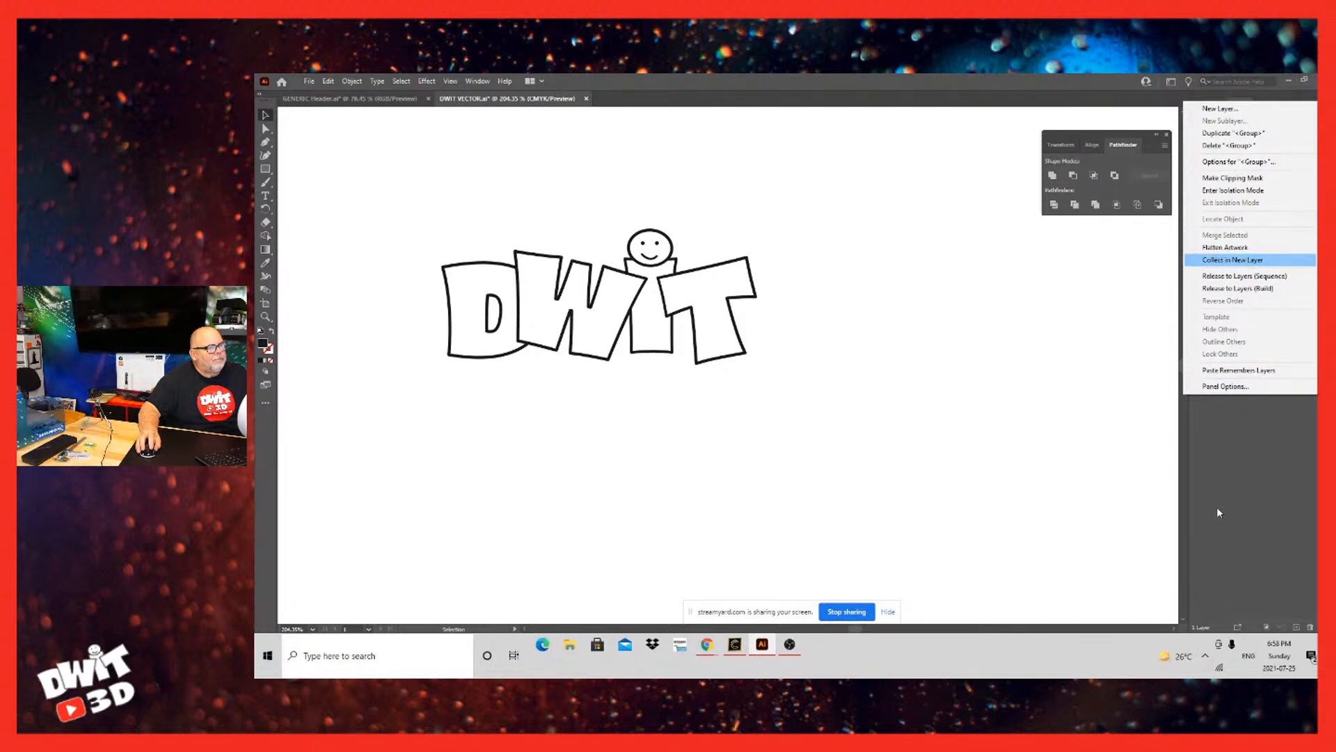
key(Return)
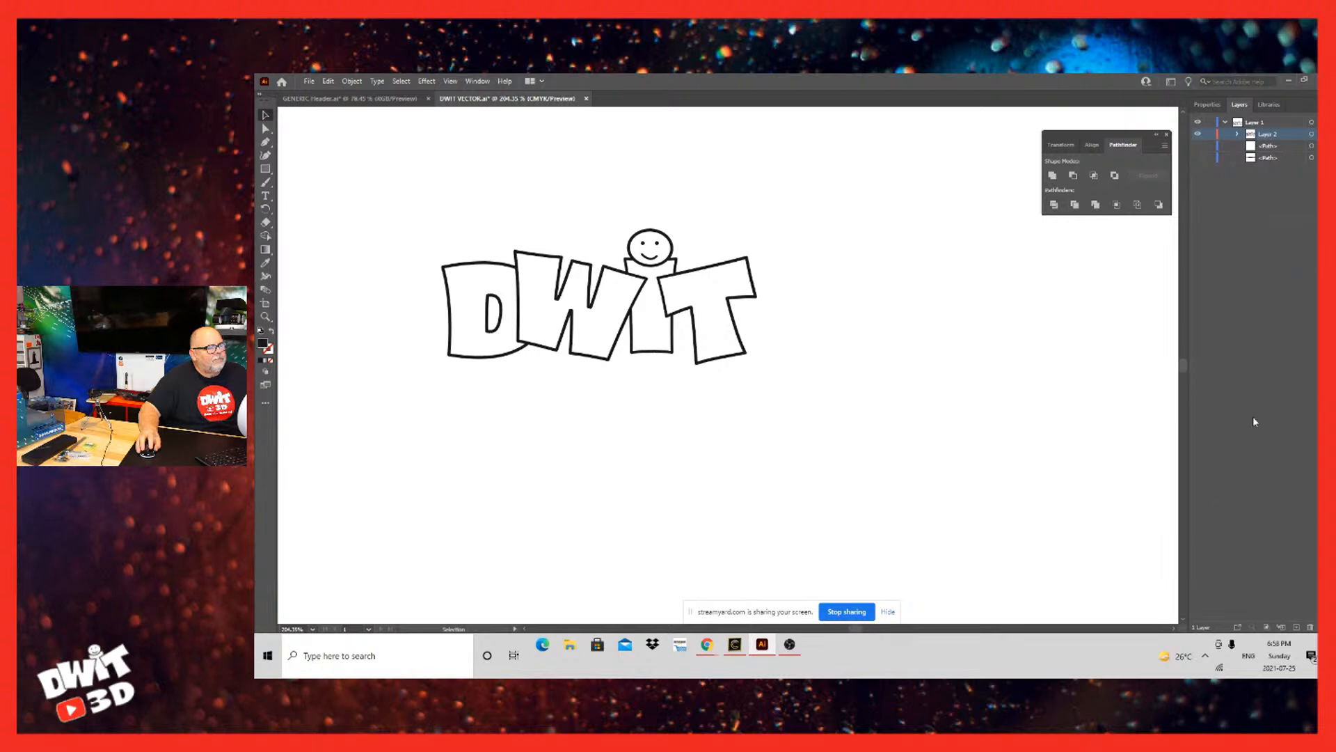
click(1314, 105)
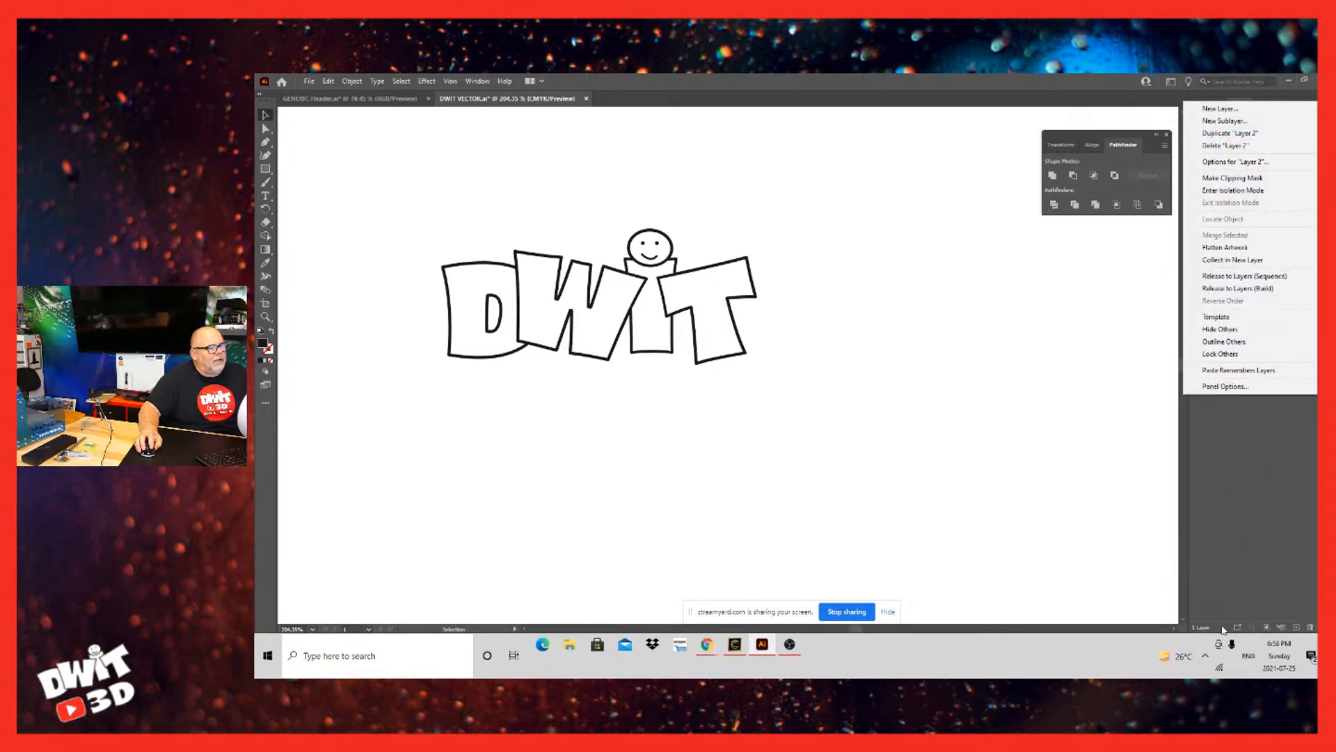
click(1225, 248)
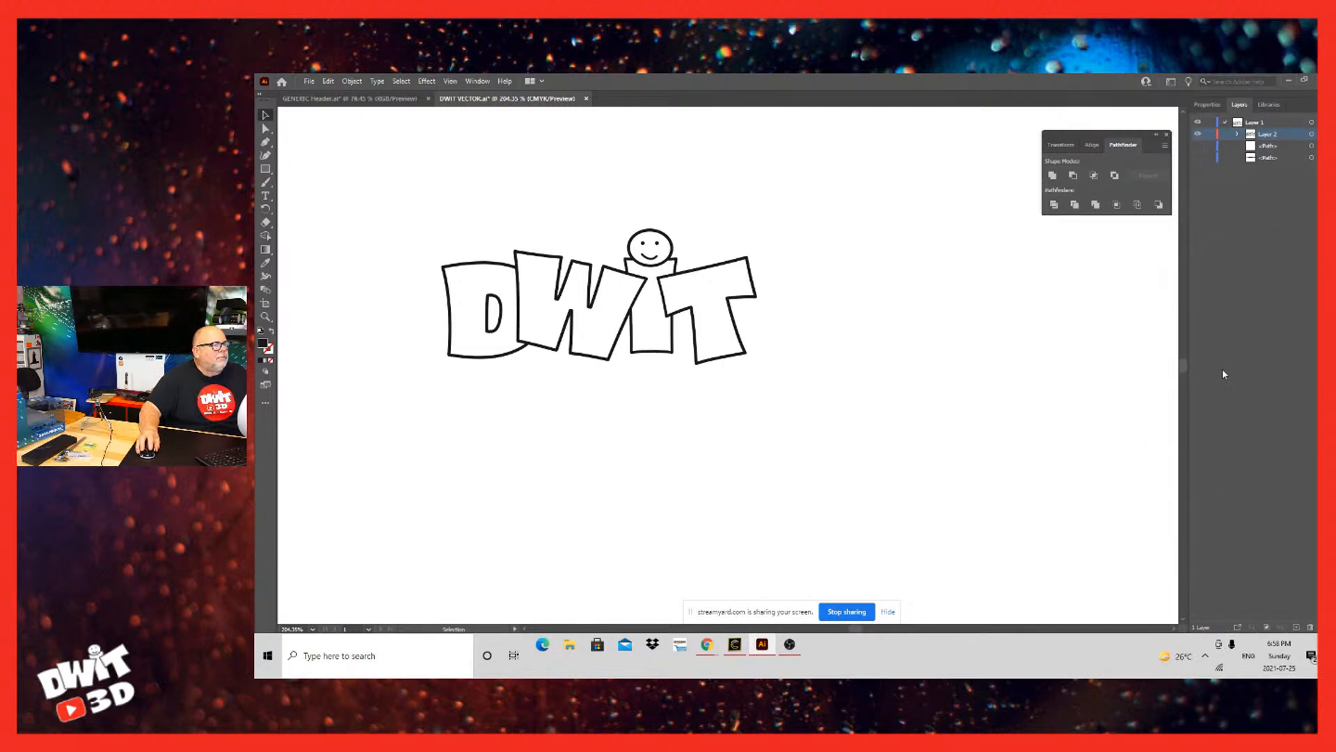
Step: Select the flattened logo, ungroup it twice and deselect it
key(ctrl+a)
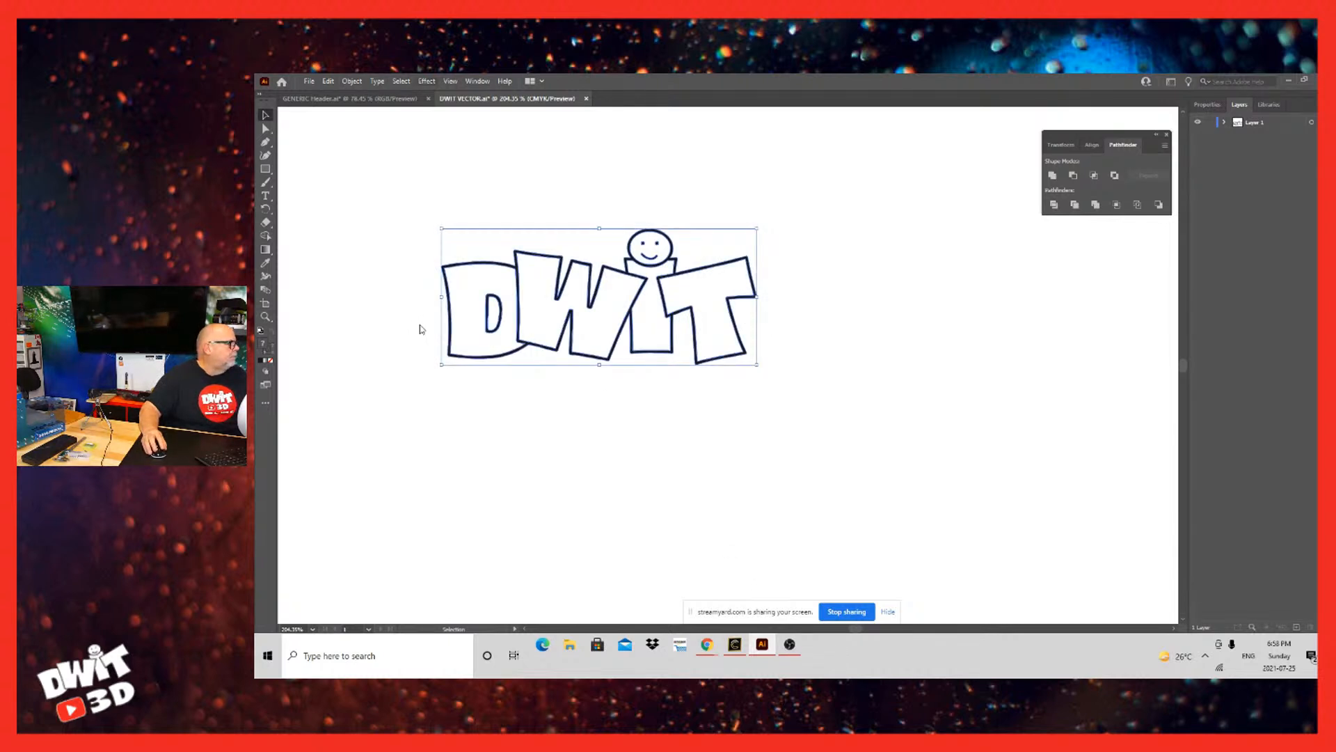
key(alt+o)
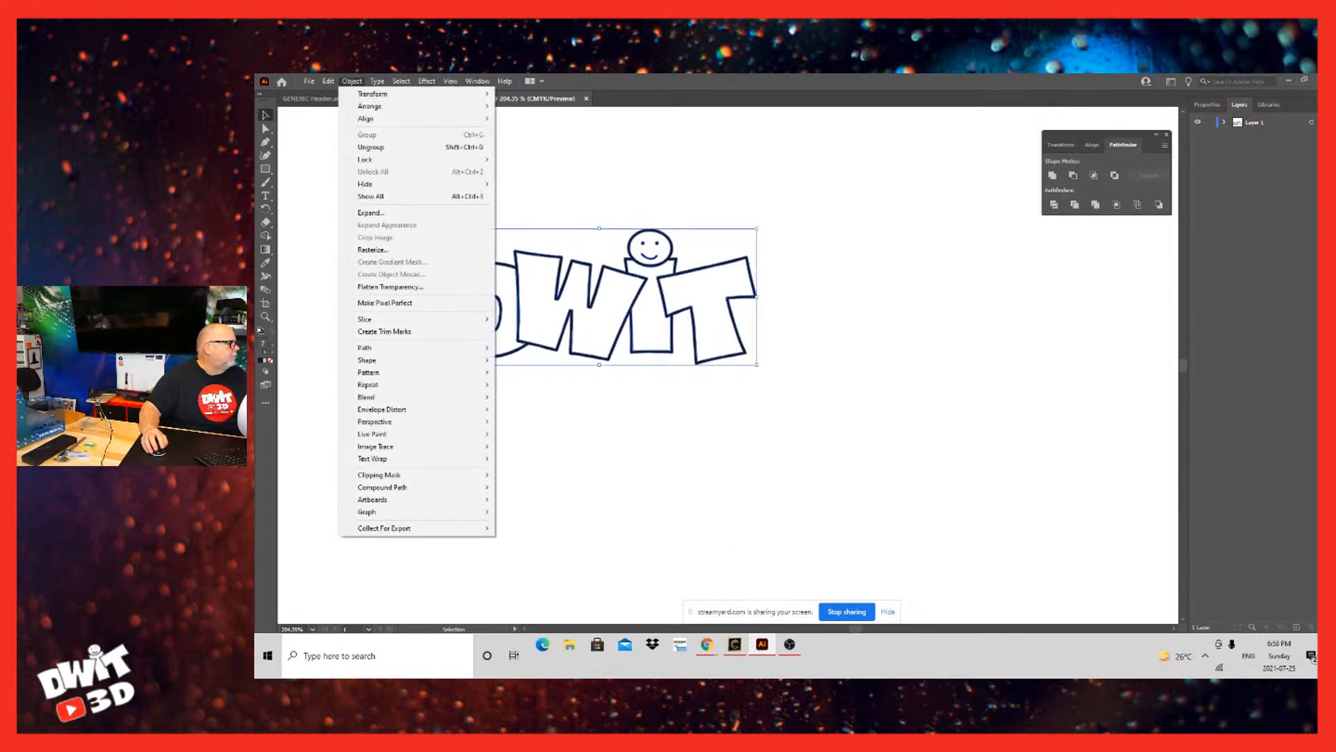
click(401, 147)
click(847, 230)
click(754, 281)
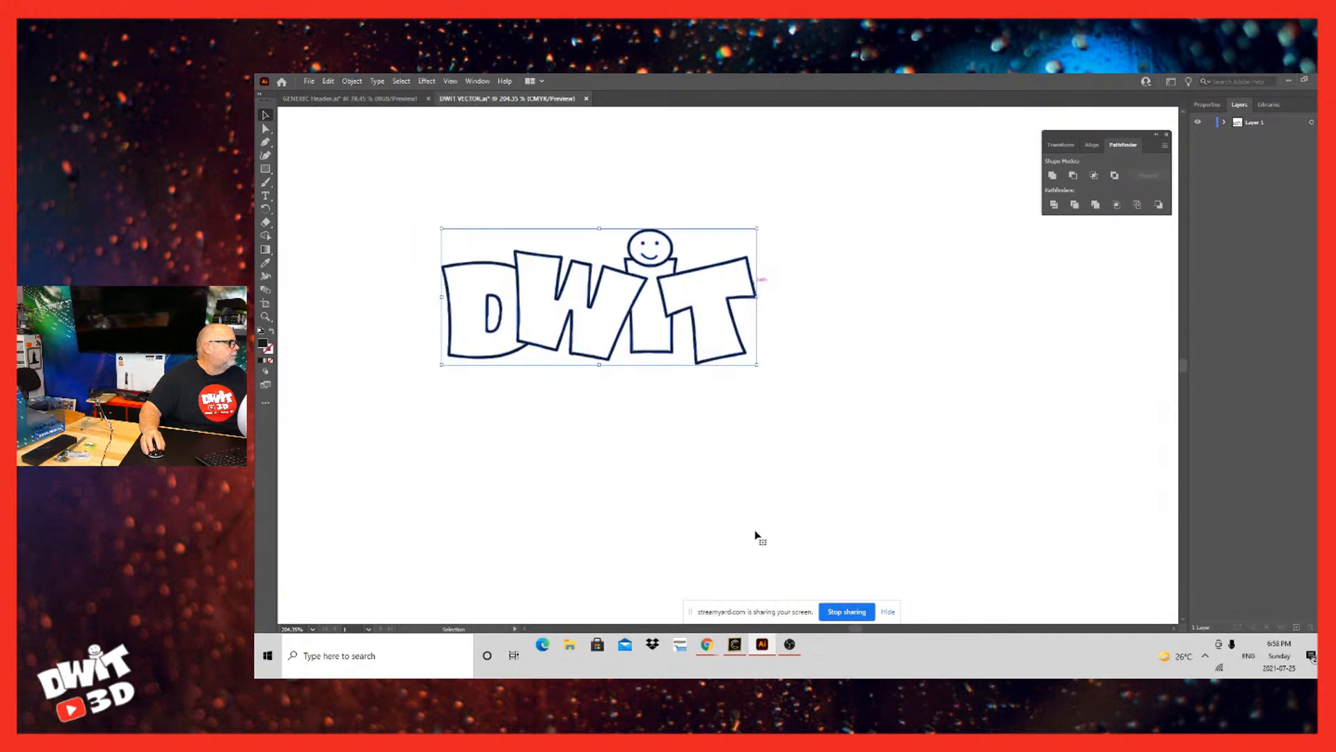
right_click(757, 285)
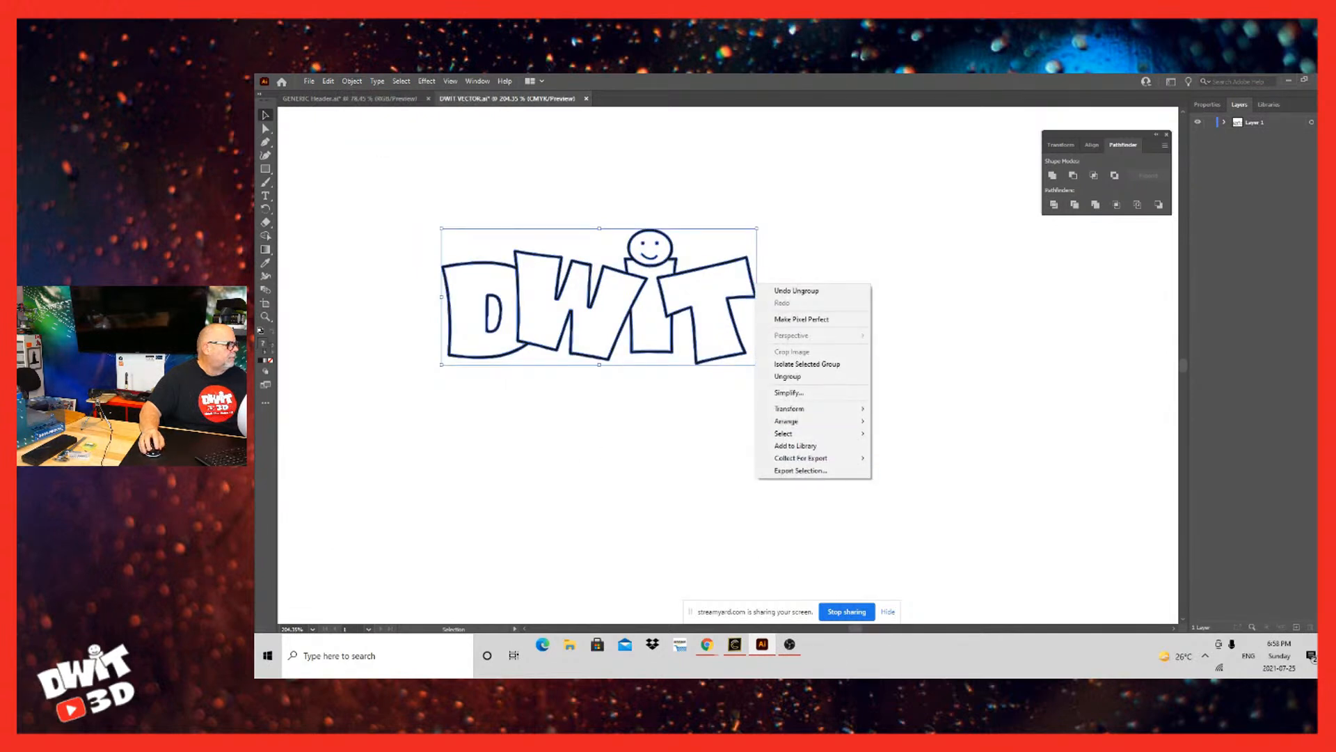
click(787, 376)
click(757, 536)
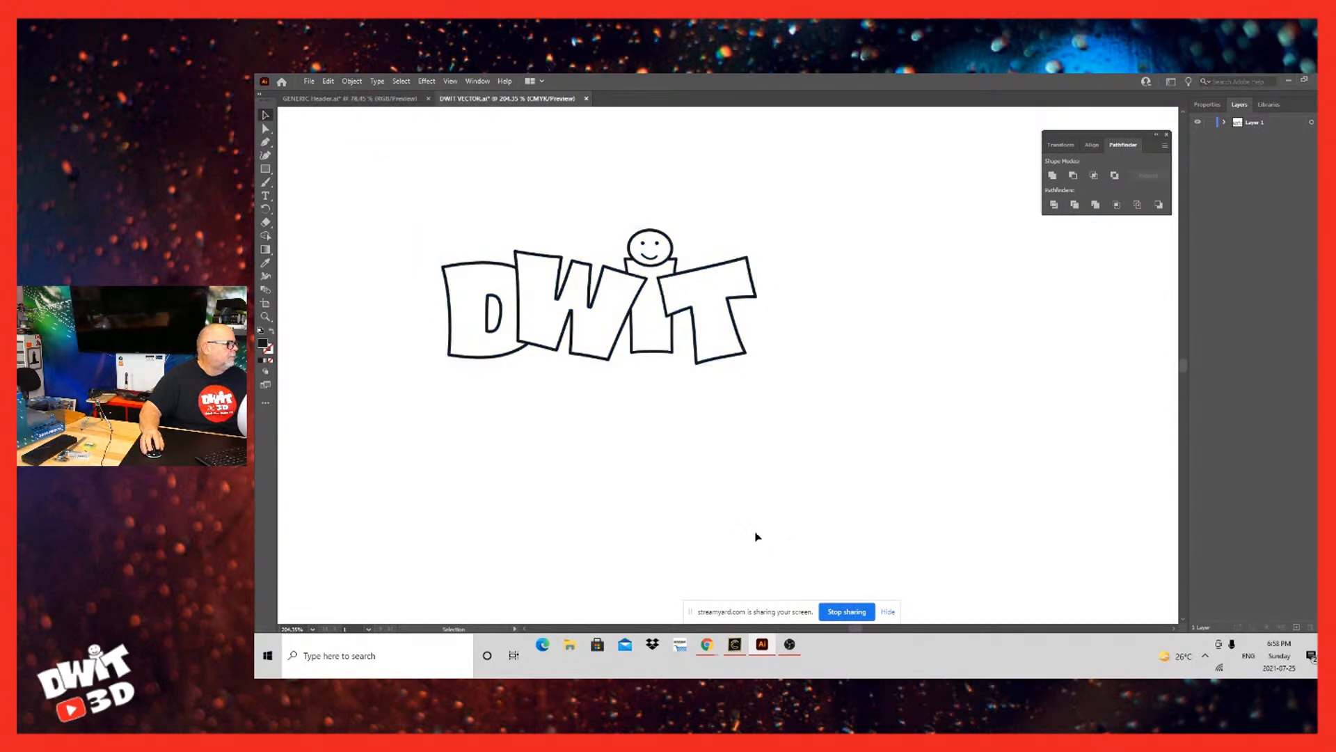
Step: Try moving an ungrouped logo shape away from the artwork and undo the move
key(ctrl+a)
drag(755, 537, 957, 621)
key(ctrl+z)
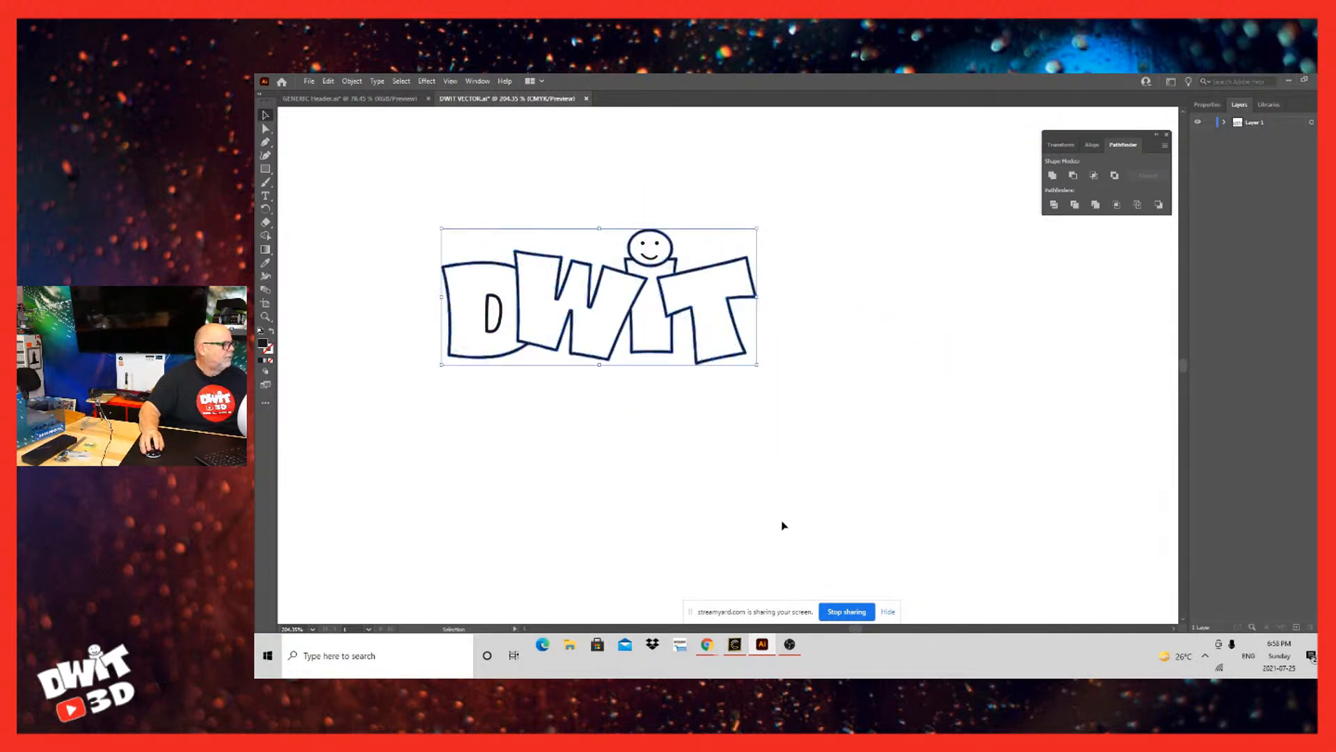
right_click(753, 549)
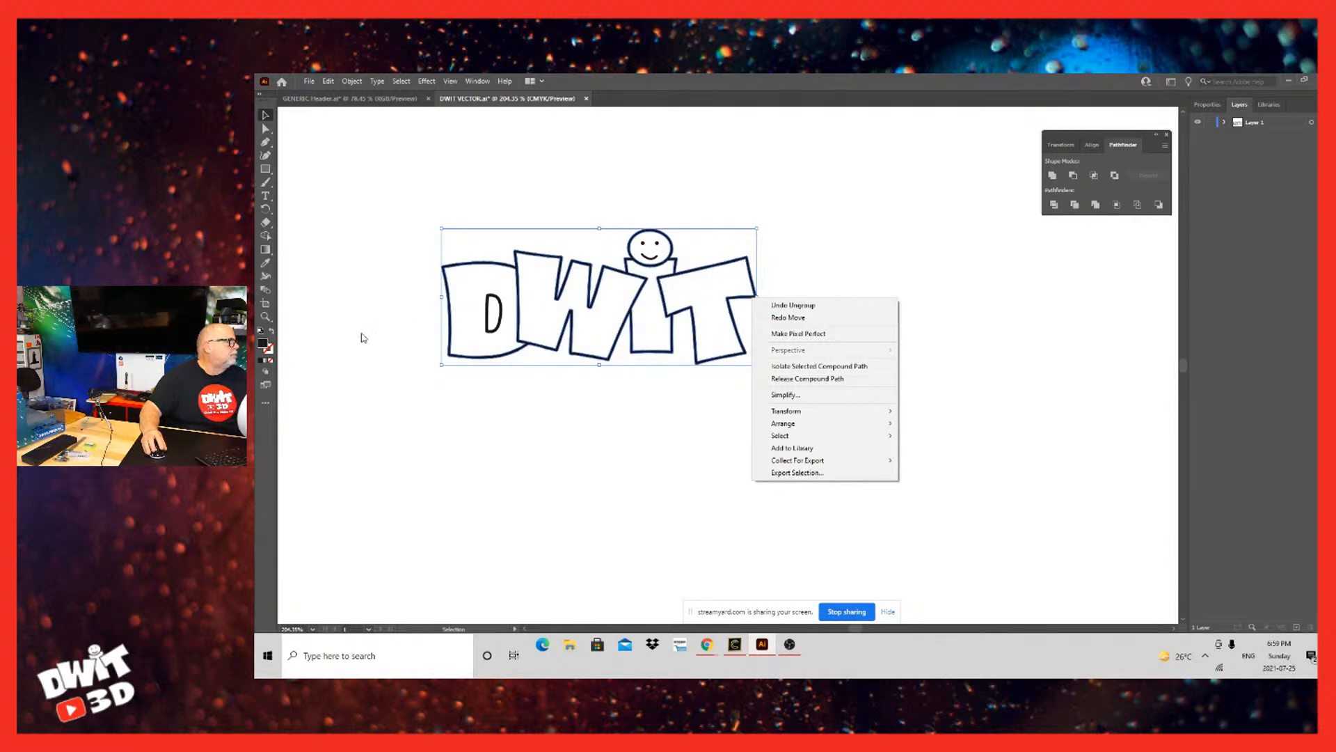
click(352, 81)
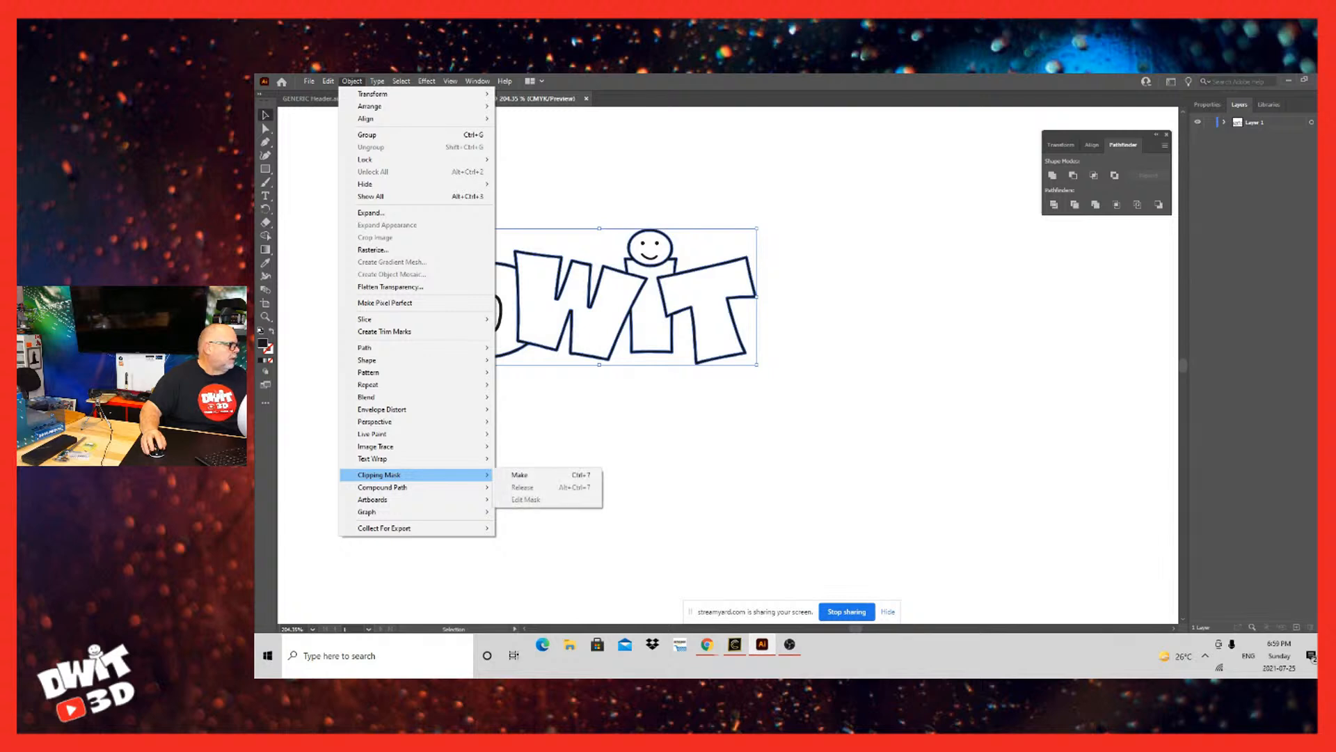
click(744, 550)
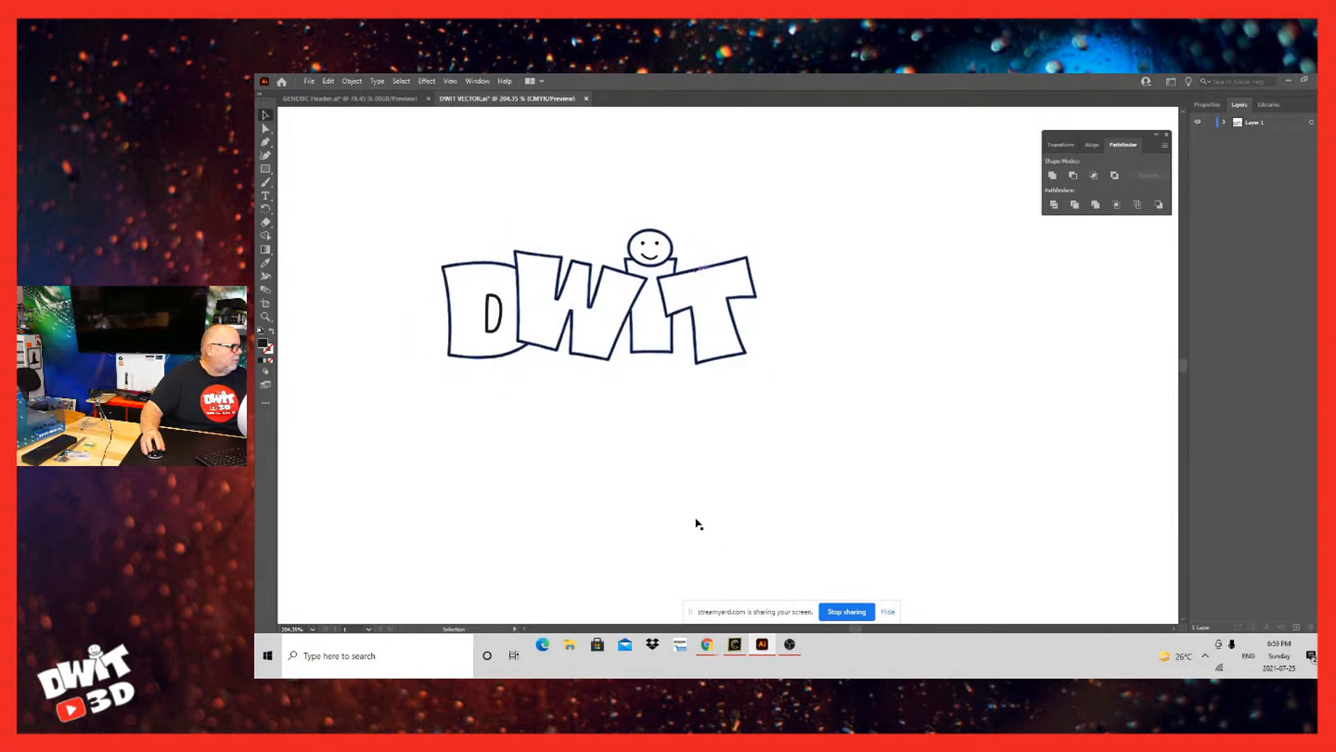
Step: Try moving the logo's outline shapes below the inner D and smiley details, and undo the move
key(ctrl+a)
drag(696, 522, 642, 696)
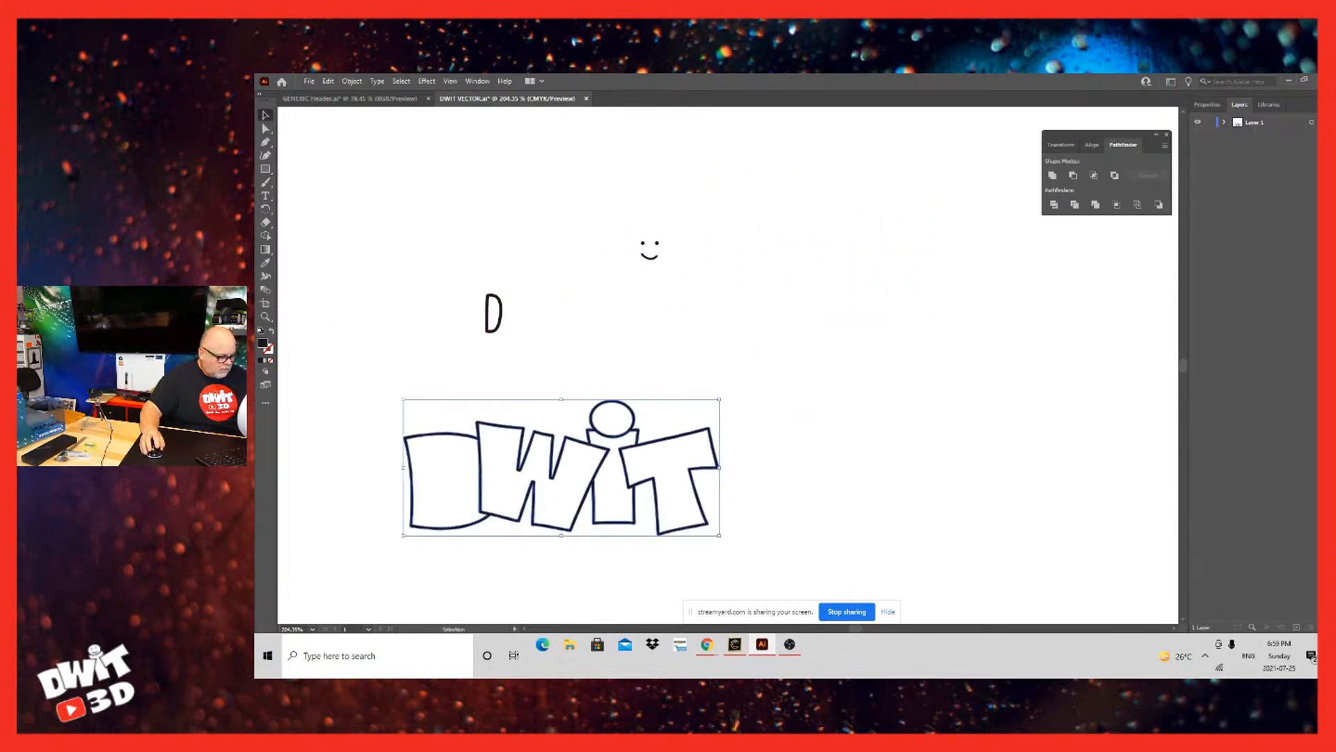
key(ctrl+z)
key(ctrl+z)
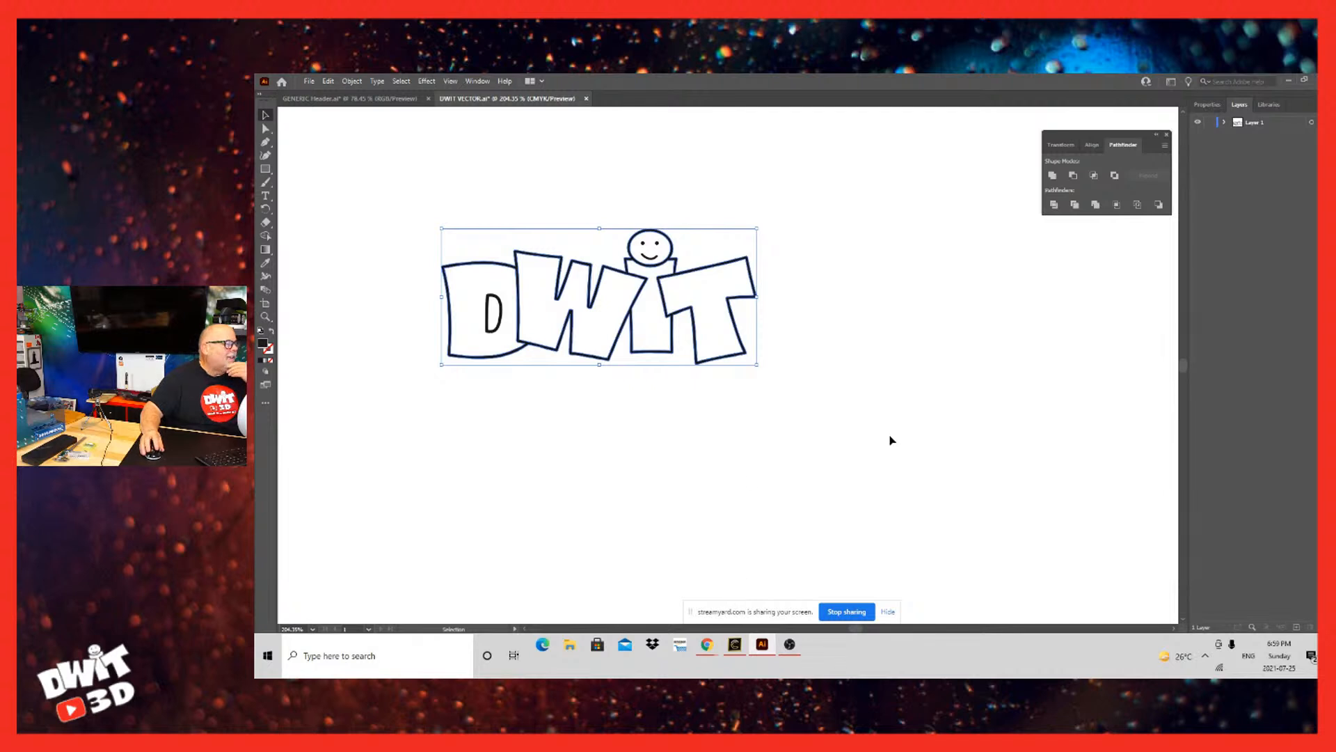
Step: Flatten the logo artwork again, deselect it and check the paths contained in Layer 1
click(1311, 104)
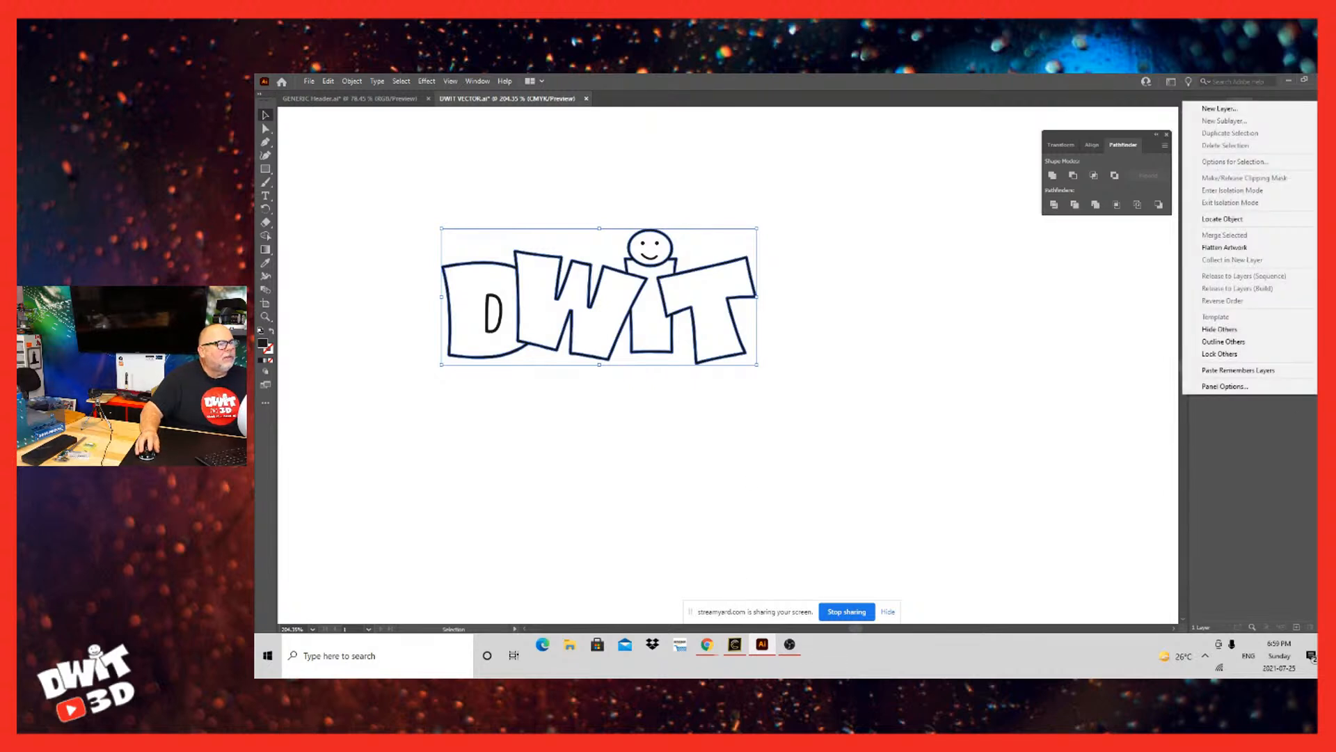
click(1234, 247)
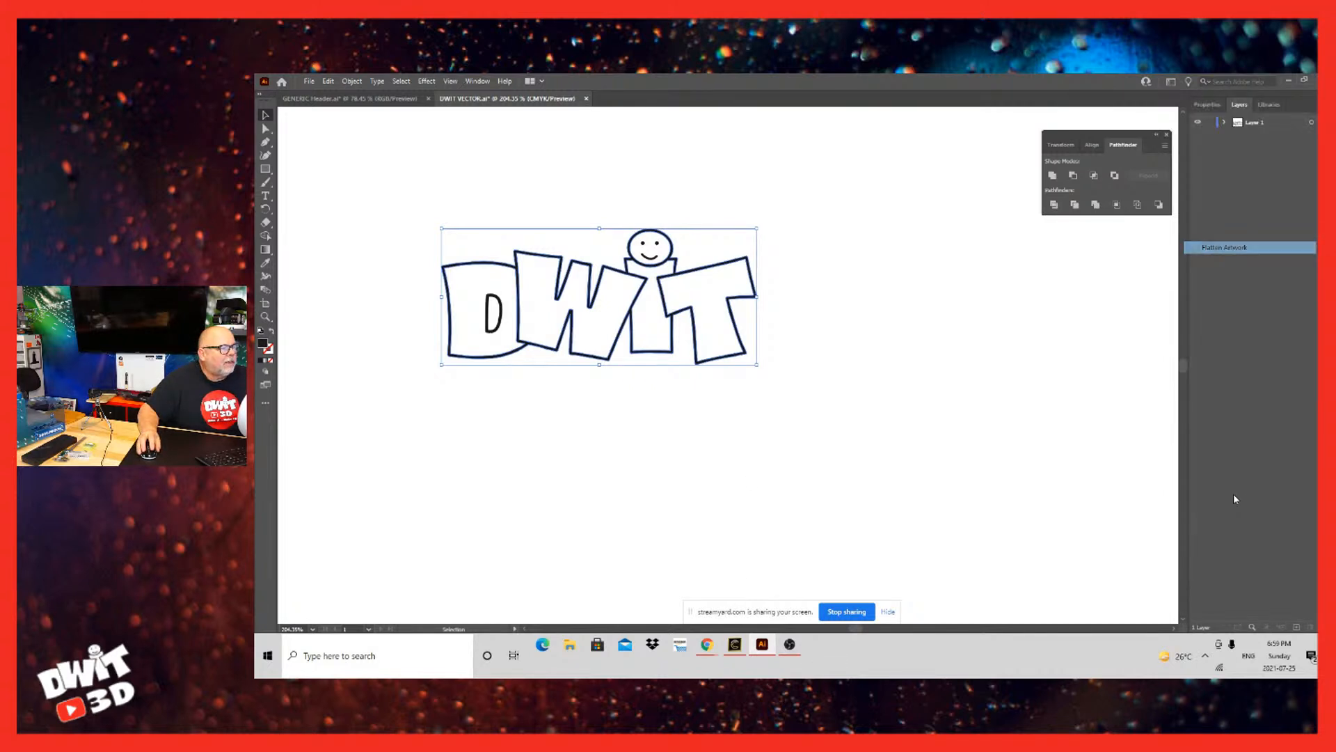
click(1099, 557)
click(1224, 122)
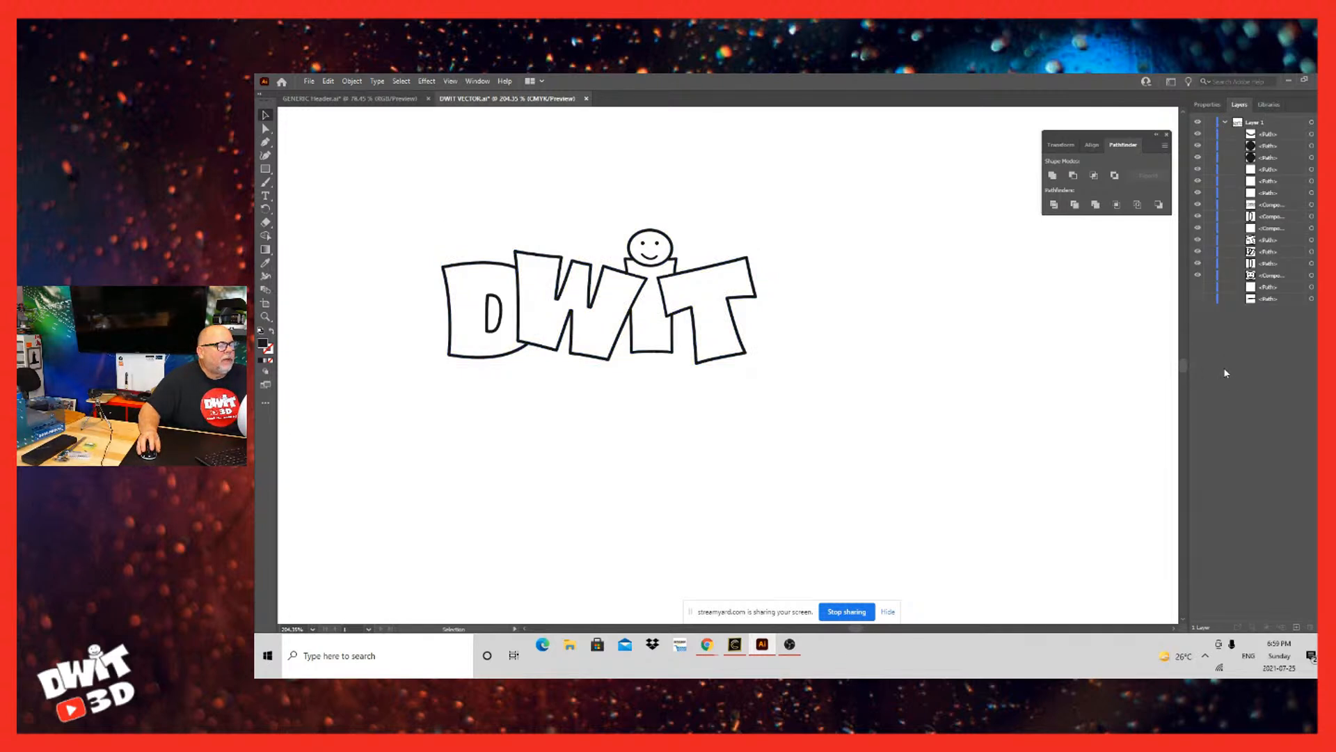
click(1224, 122)
click(1224, 122)
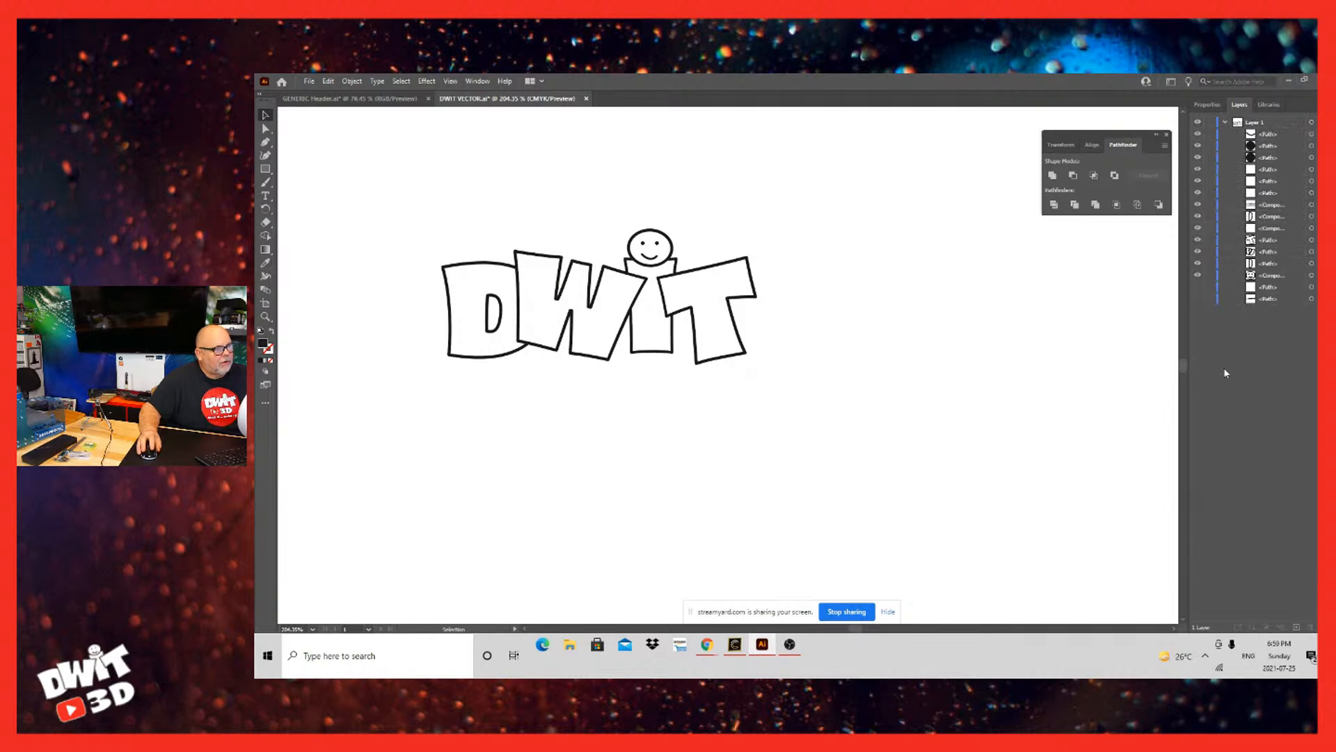
click(1224, 122)
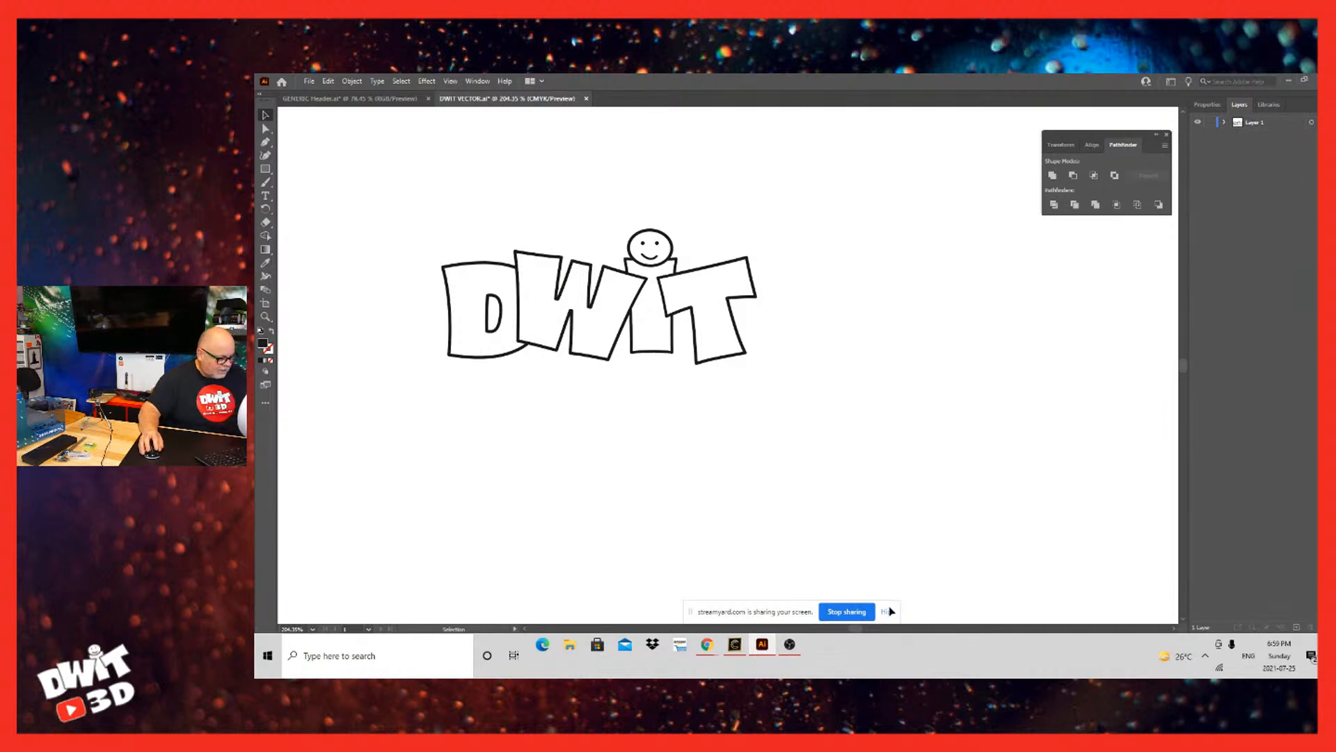
Step: Save the DWIT VECTOR file, collapse Layer 1 and leave the logo deselected
key(a)
key(ctrl+s)
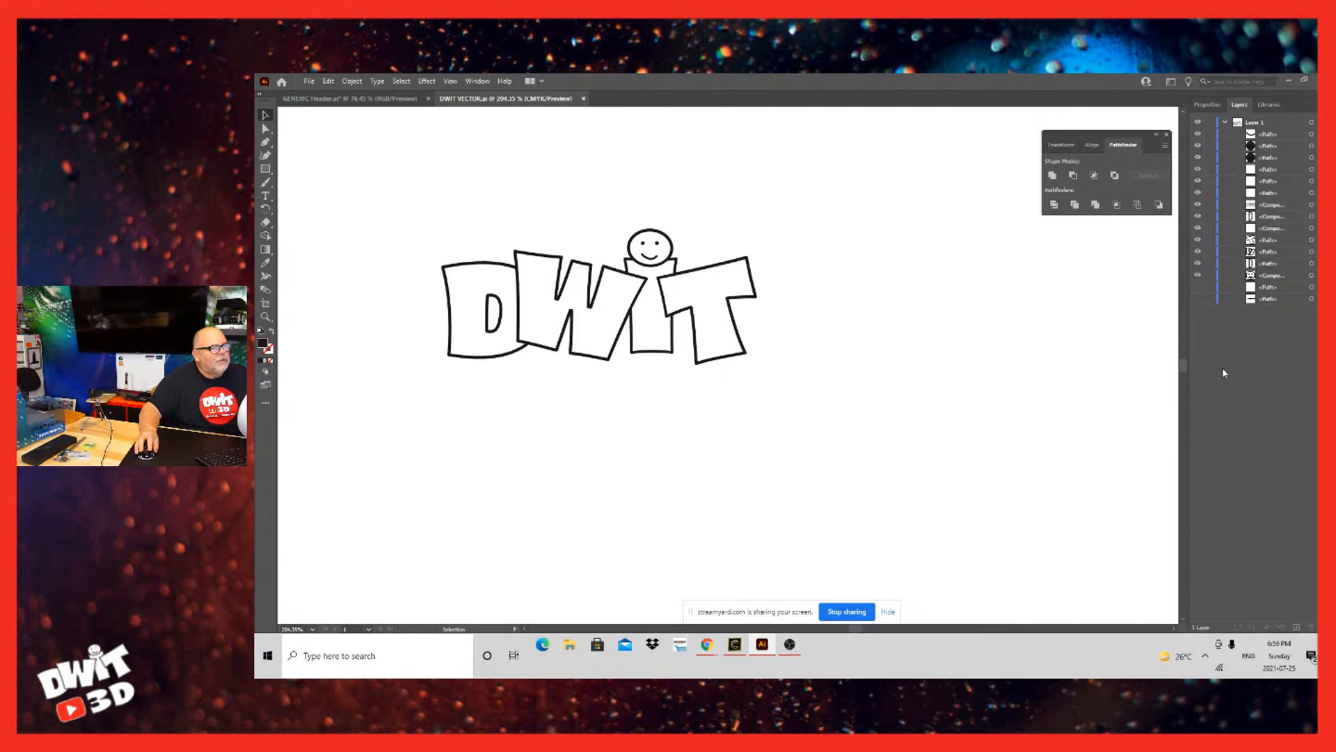
click(1225, 121)
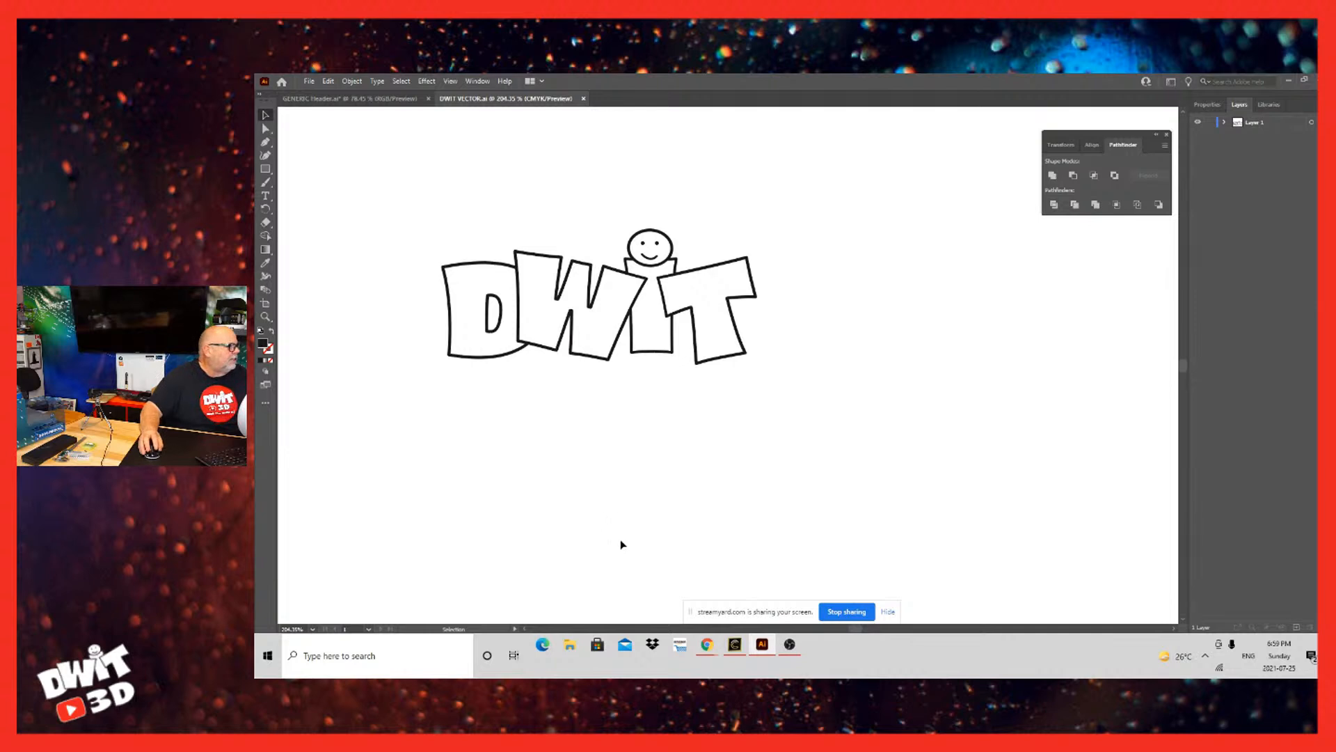
click(748, 510)
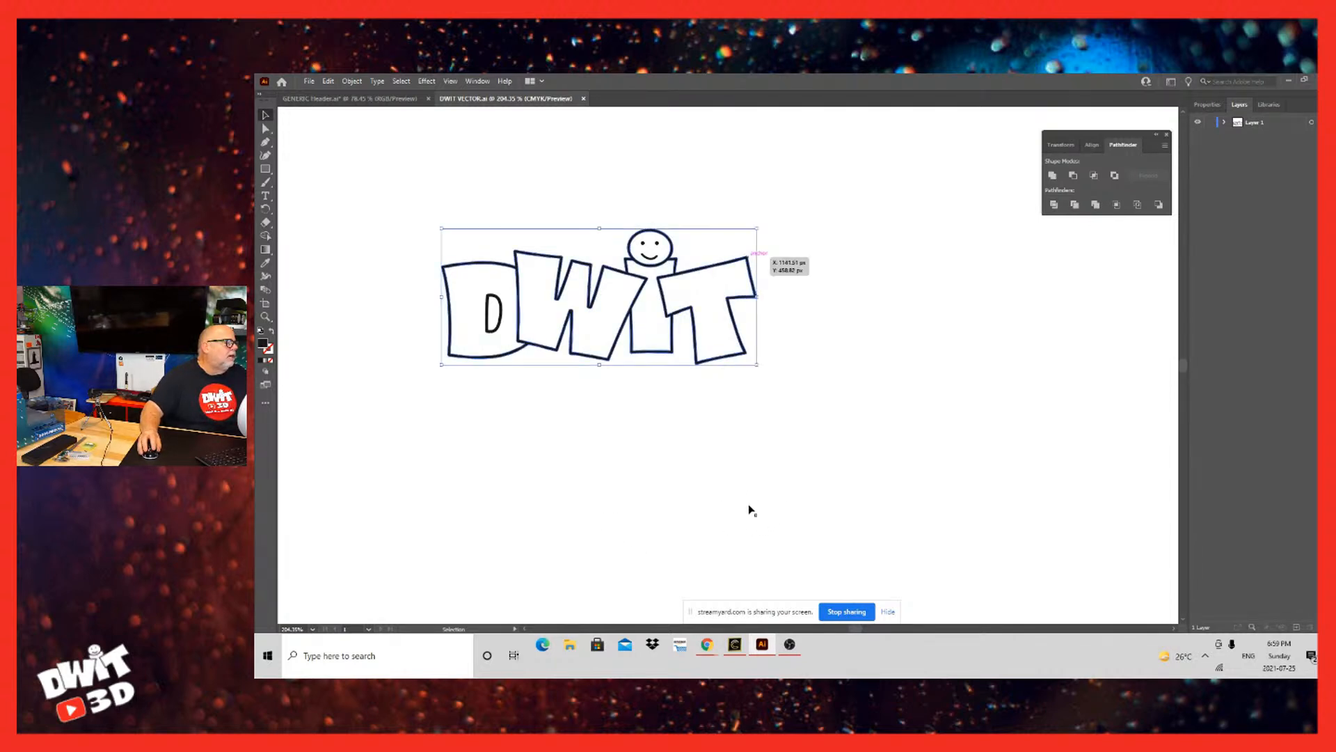
click(856, 493)
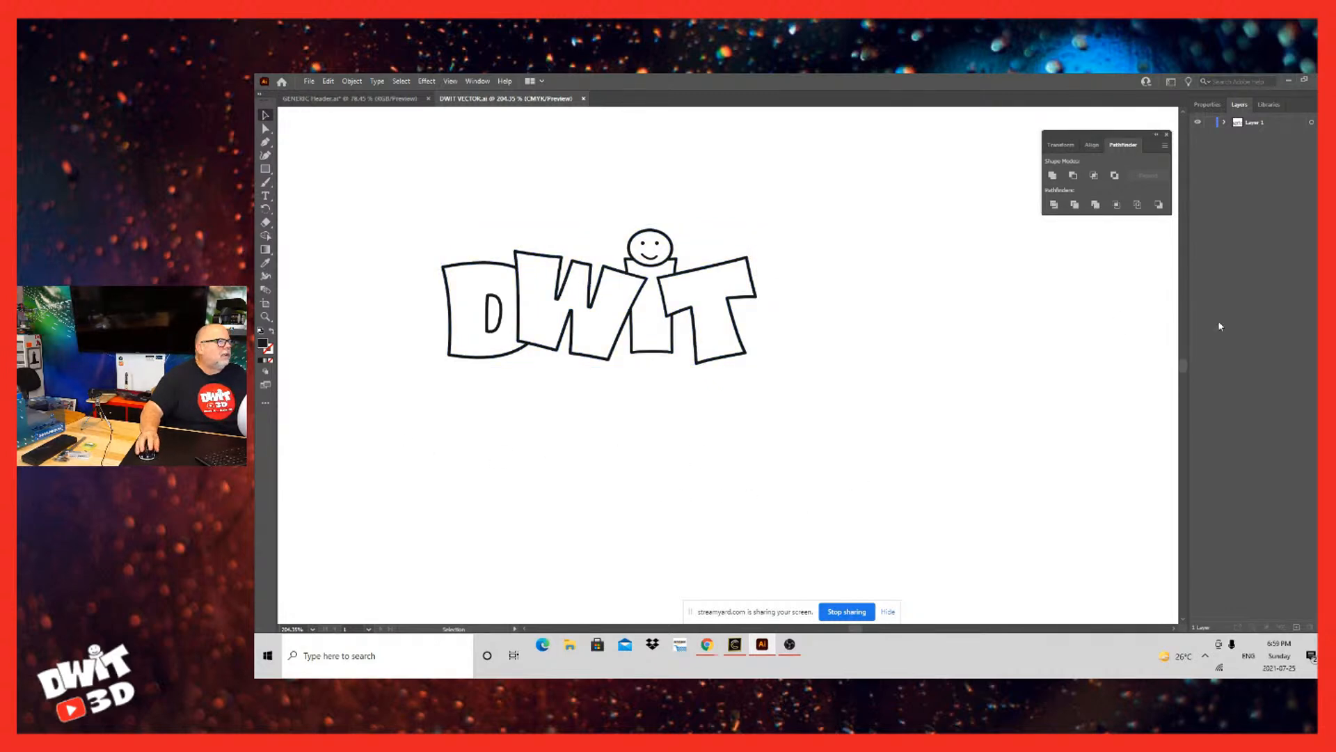
Step: Switch to Carveco Maker and create a new 250 x 180 mm model, discarding the current model's changes
click(1288, 81)
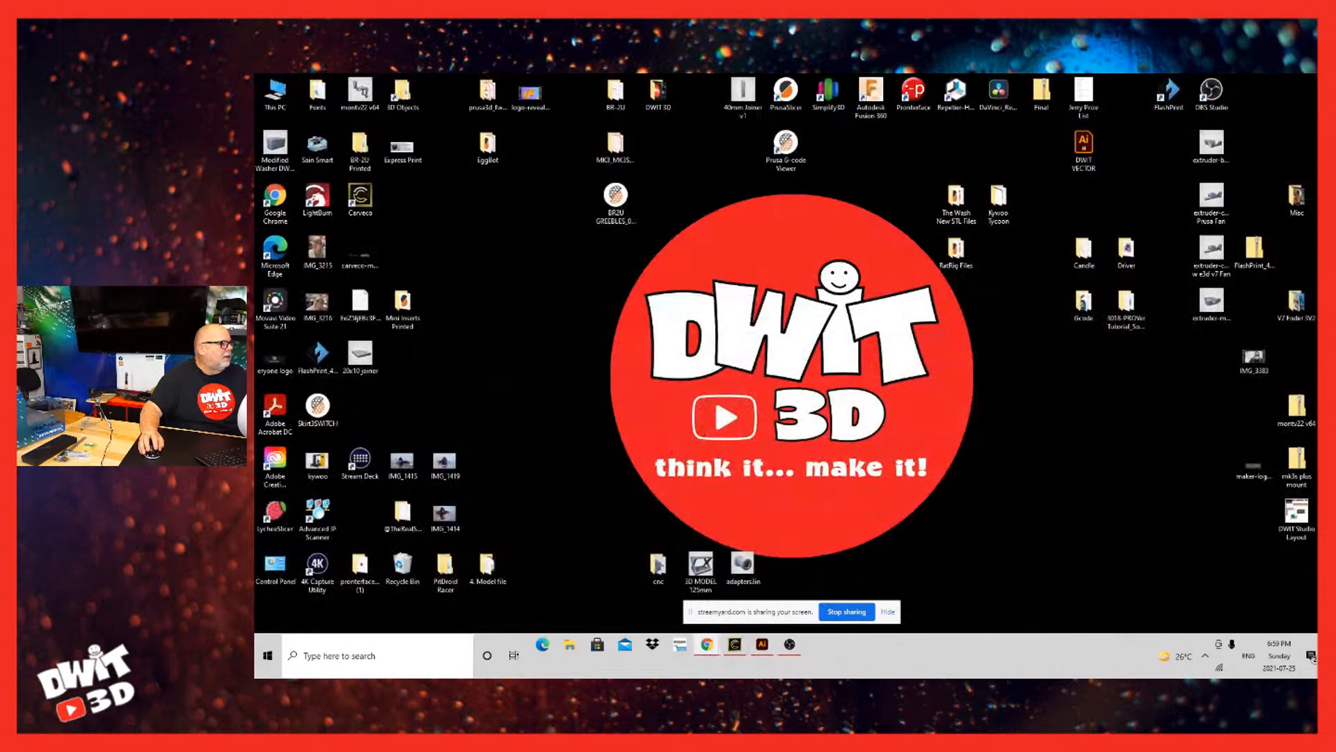
click(734, 644)
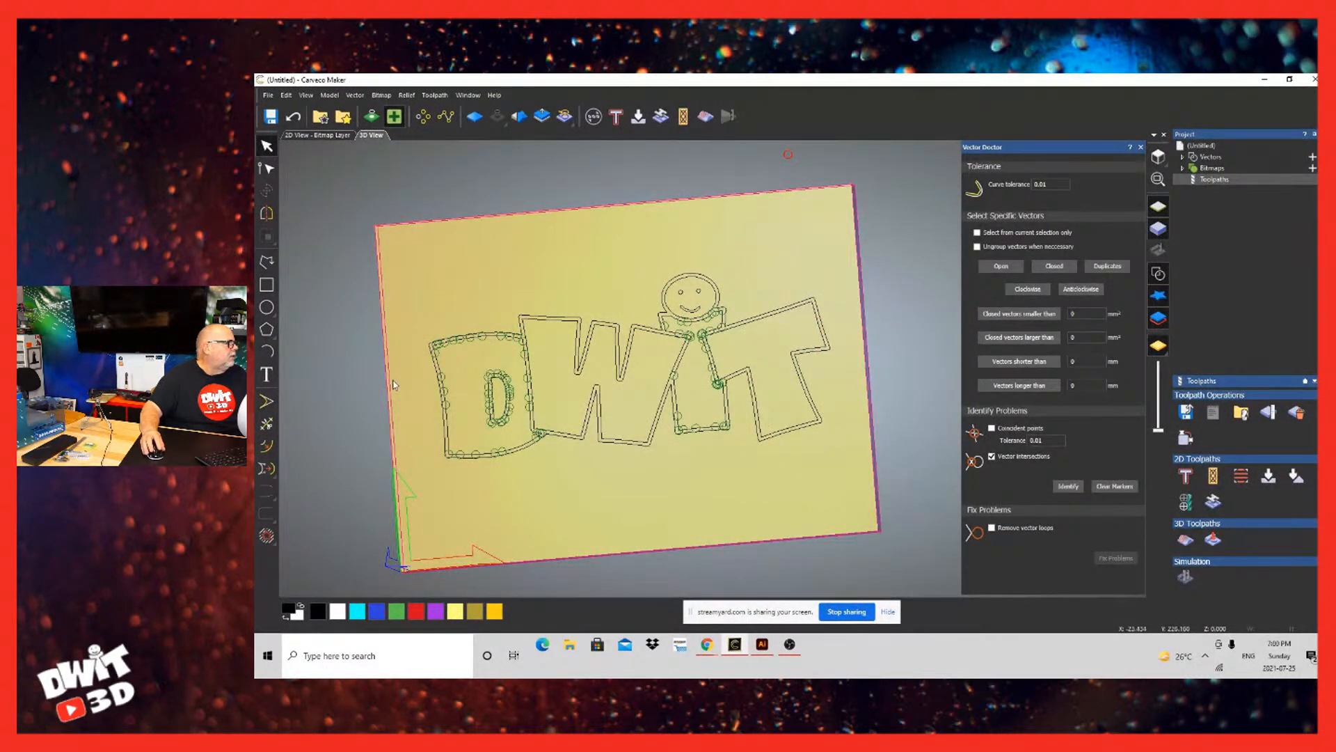
click(268, 94)
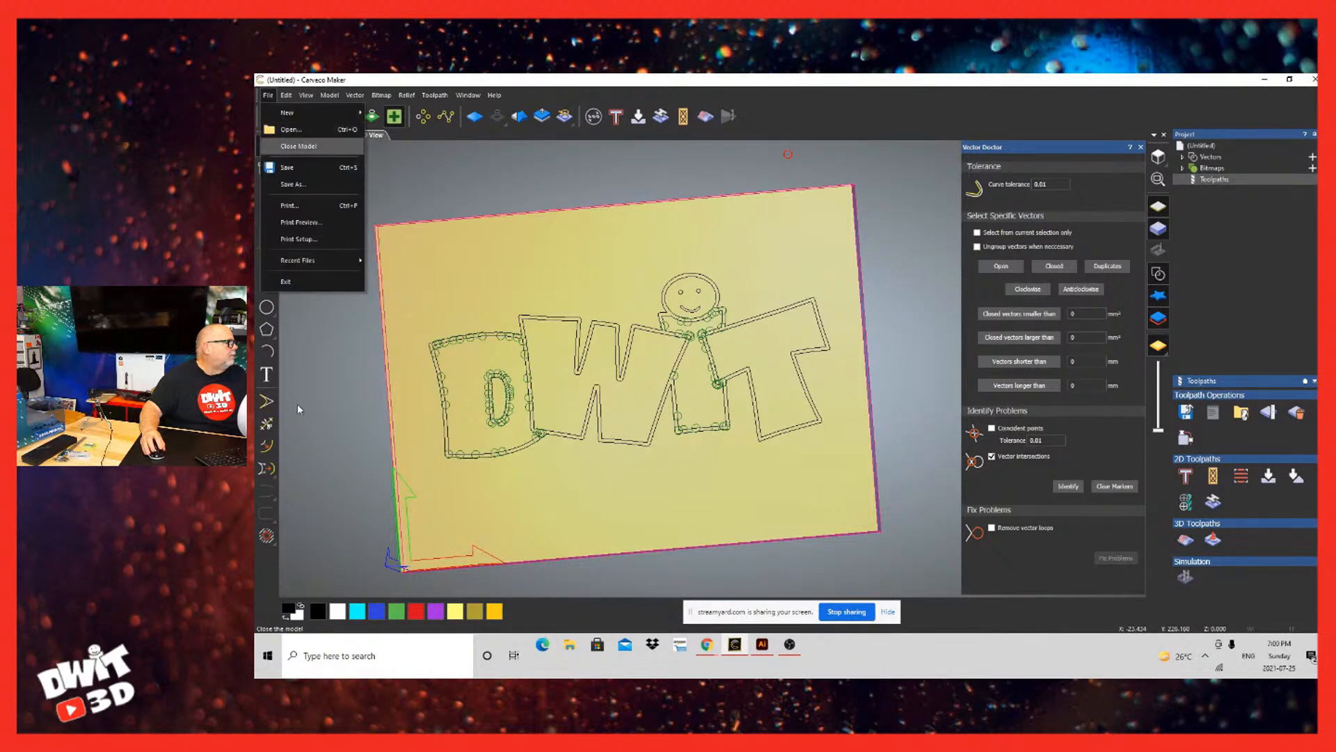
mouse_move(286, 112)
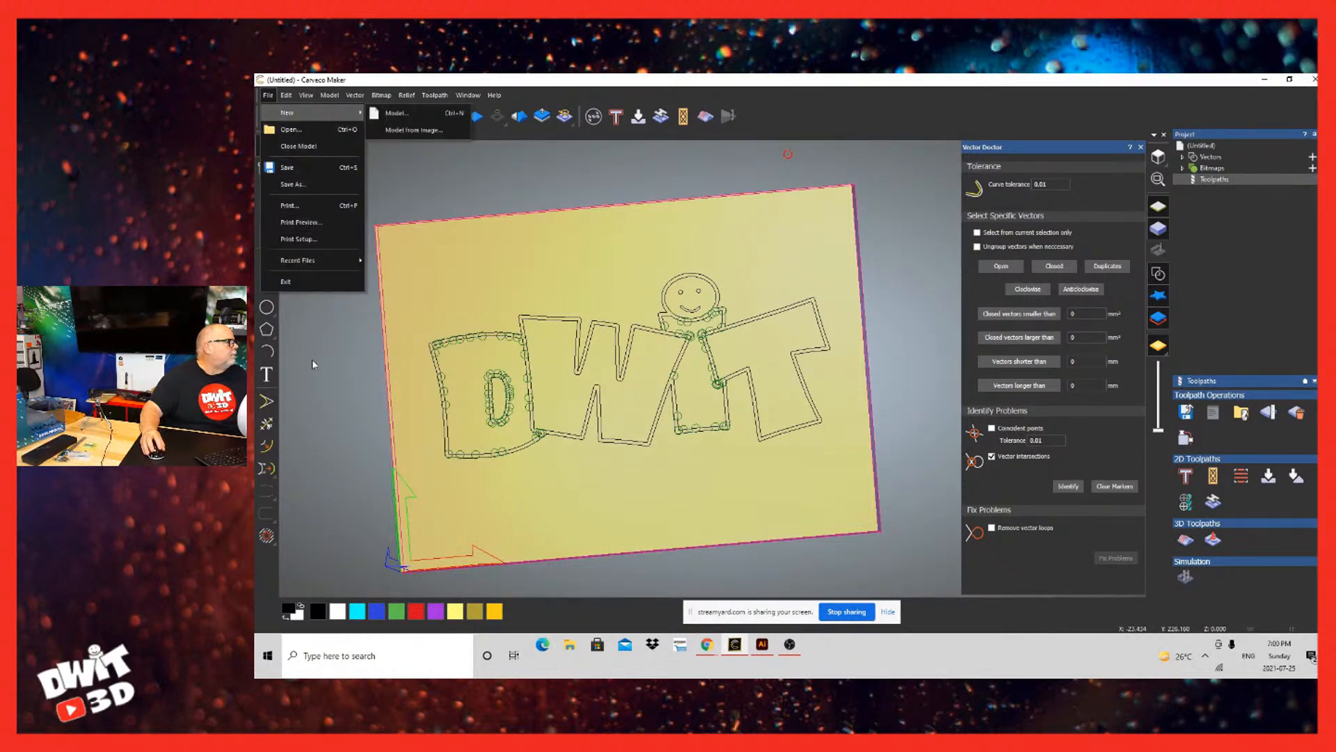
click(406, 113)
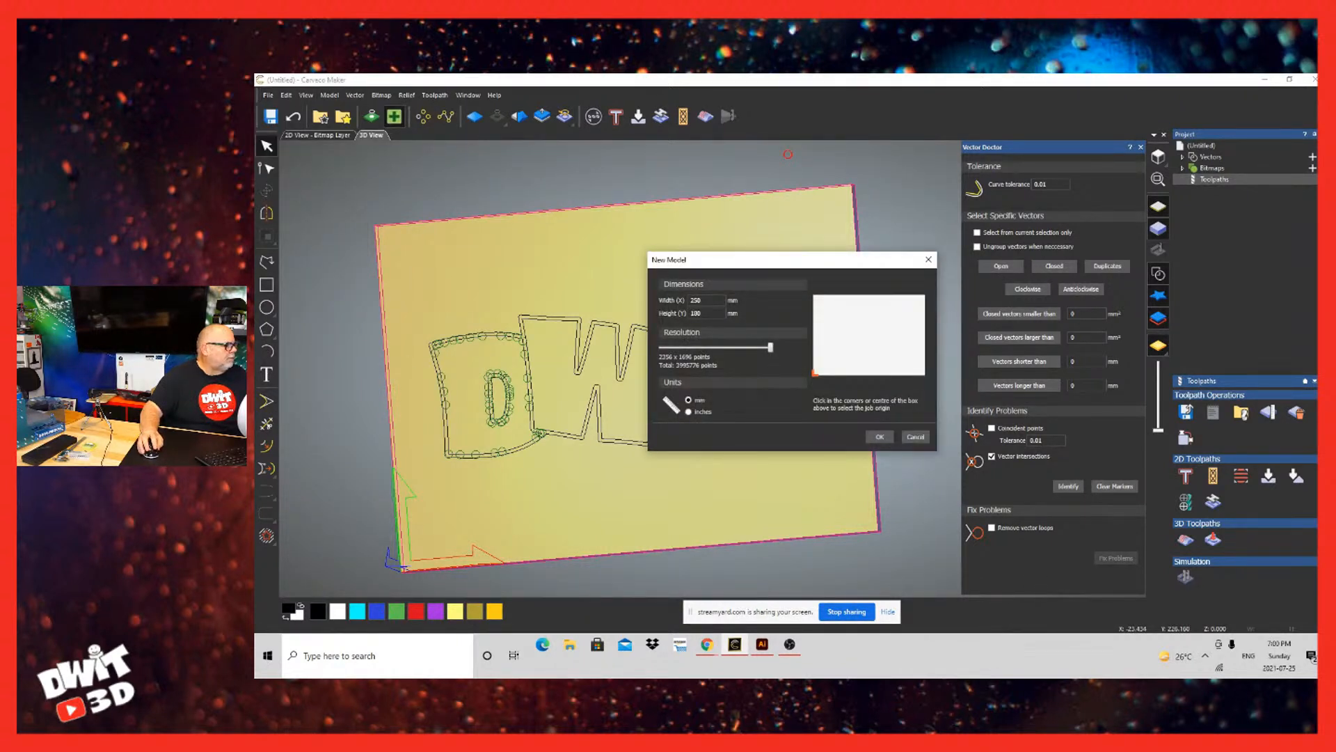
click(880, 436)
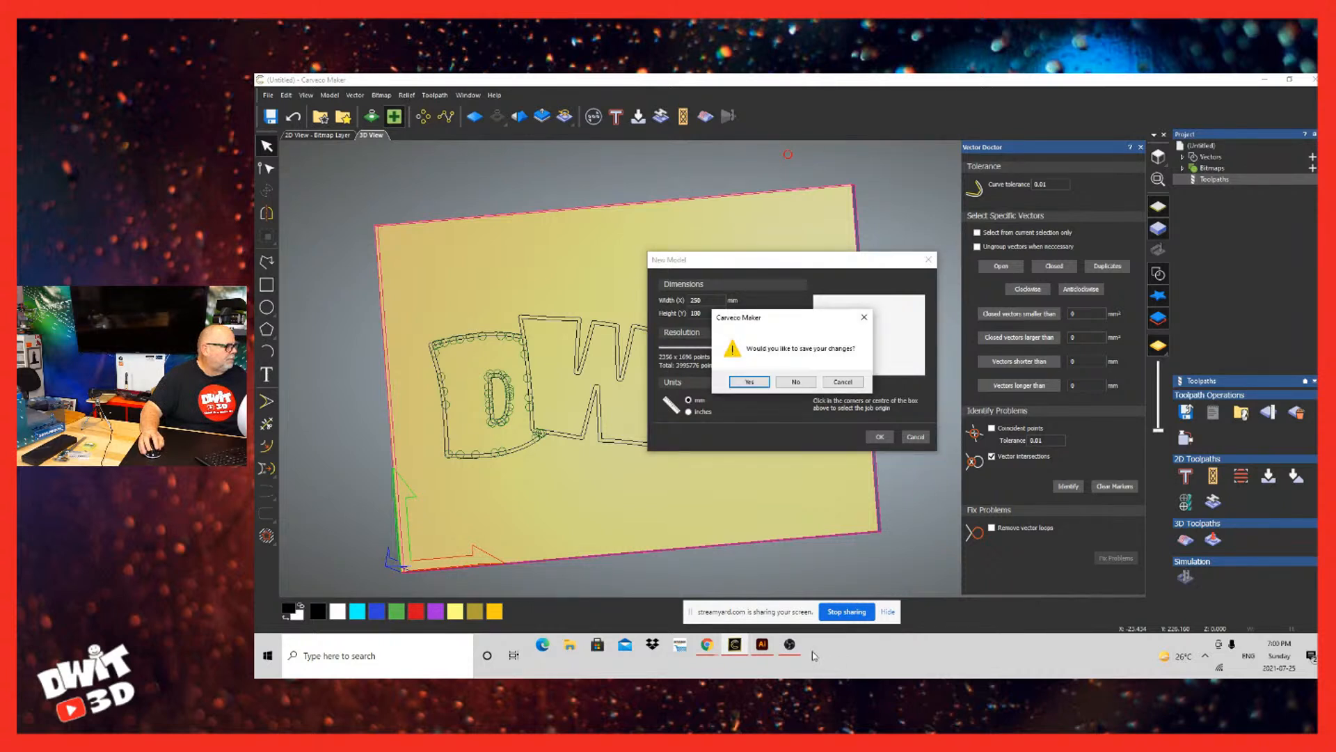
click(796, 382)
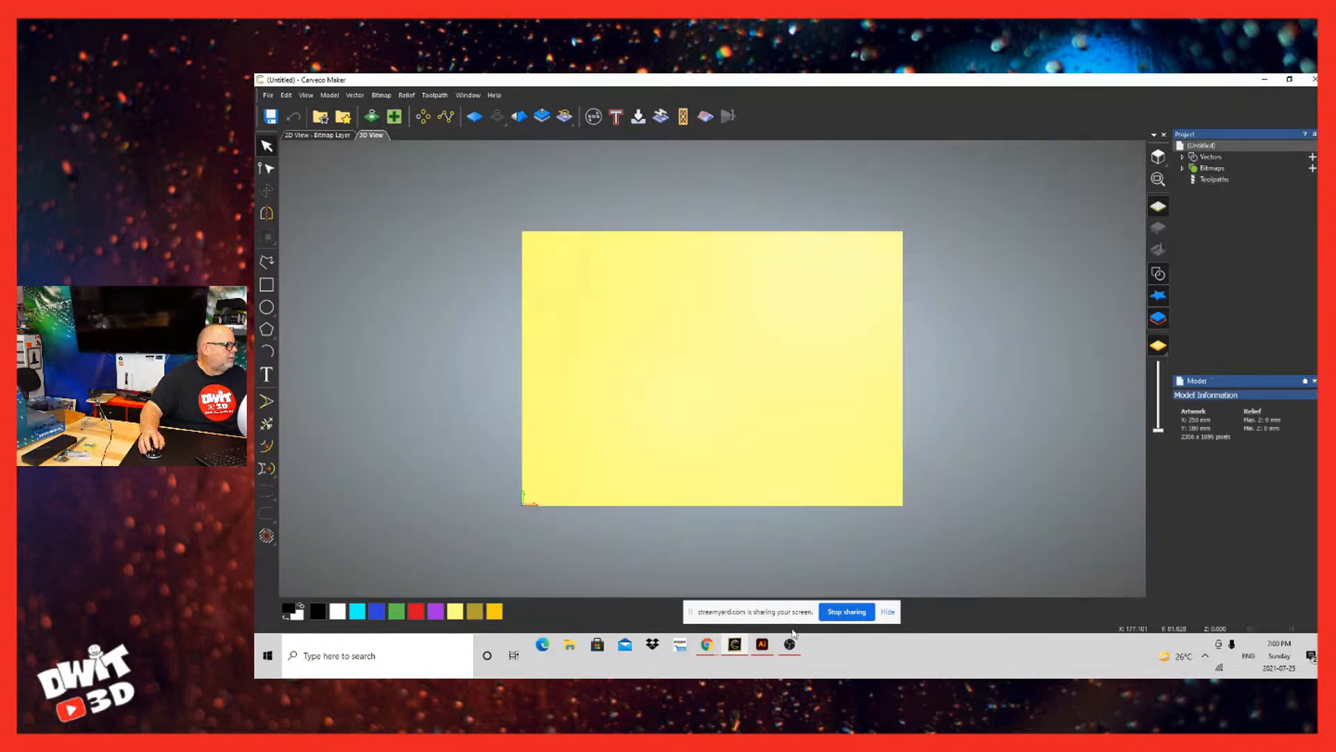
Step: Import the DWIT VECTOR file from the desktop into the new model and deselect the imported vectors
click(1290, 79)
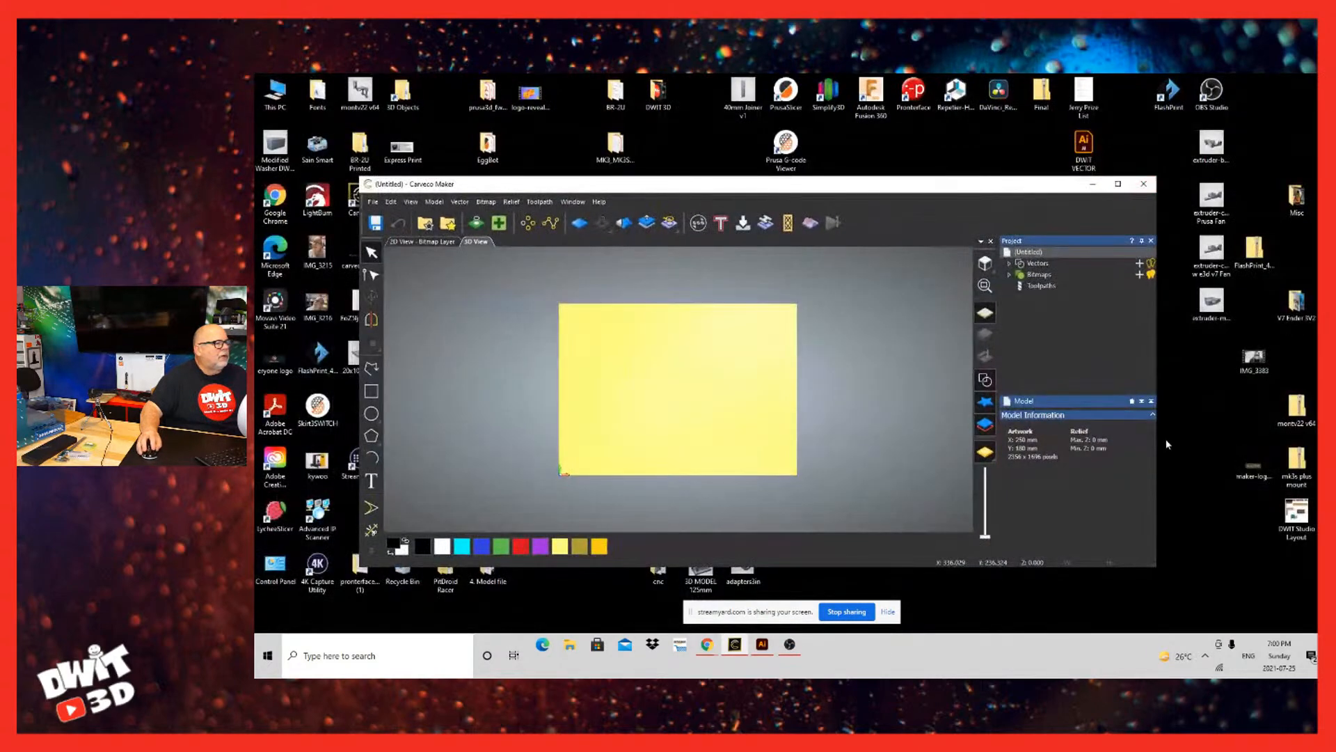
drag(1083, 148, 818, 545)
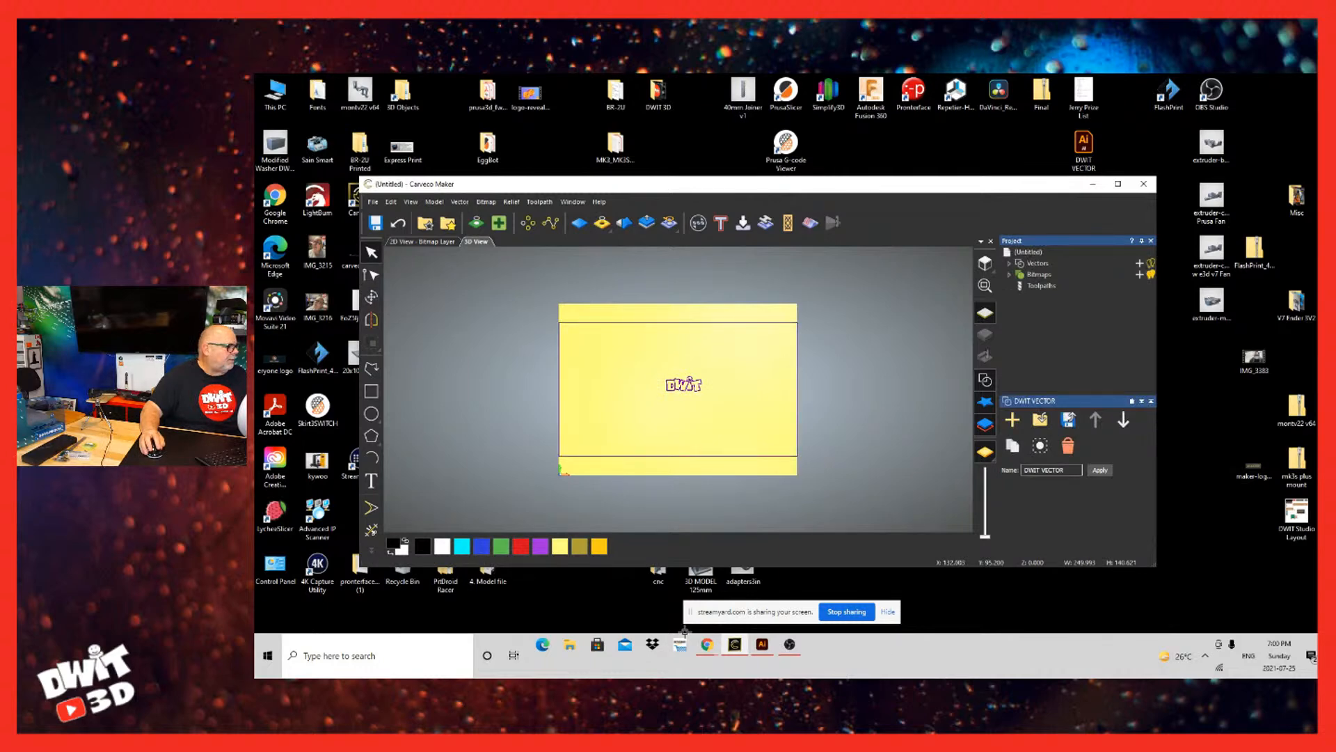
click(1117, 183)
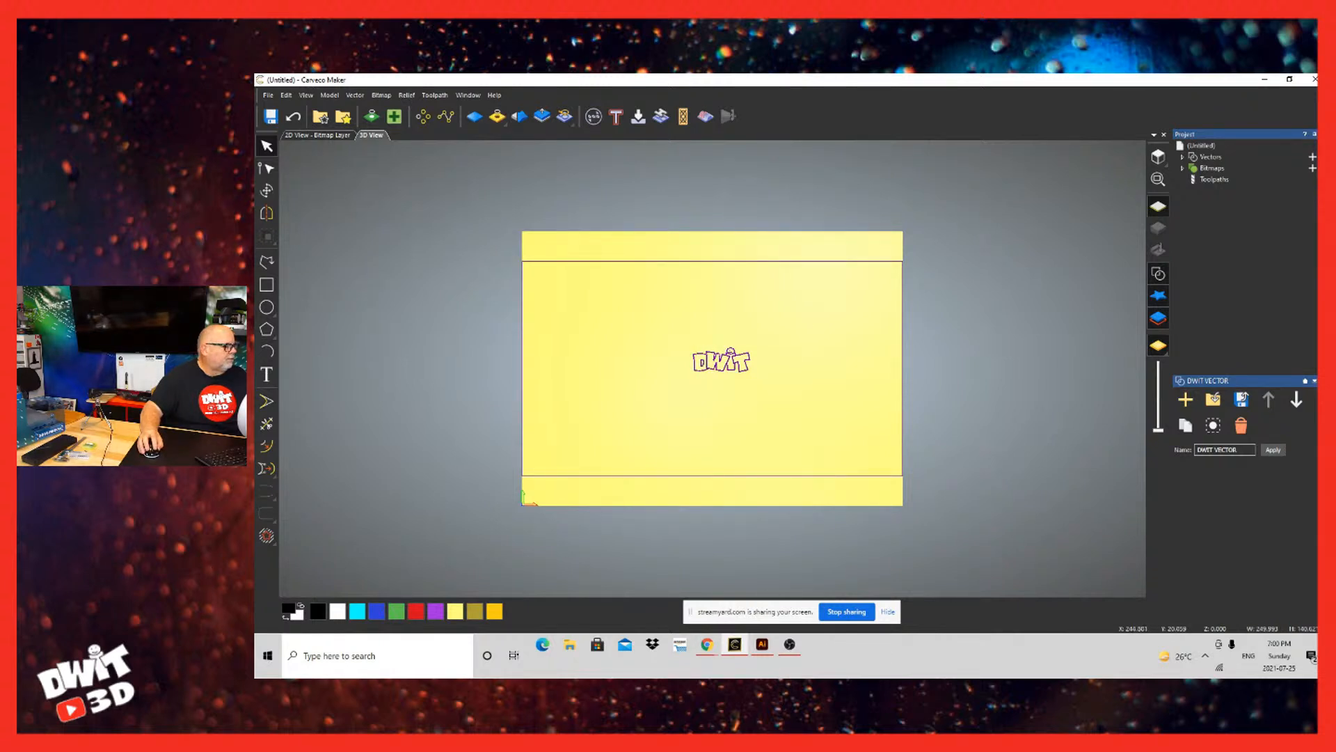
click(930, 433)
scroll(950, 670, down, 4)
scroll(950, 670, up, 5)
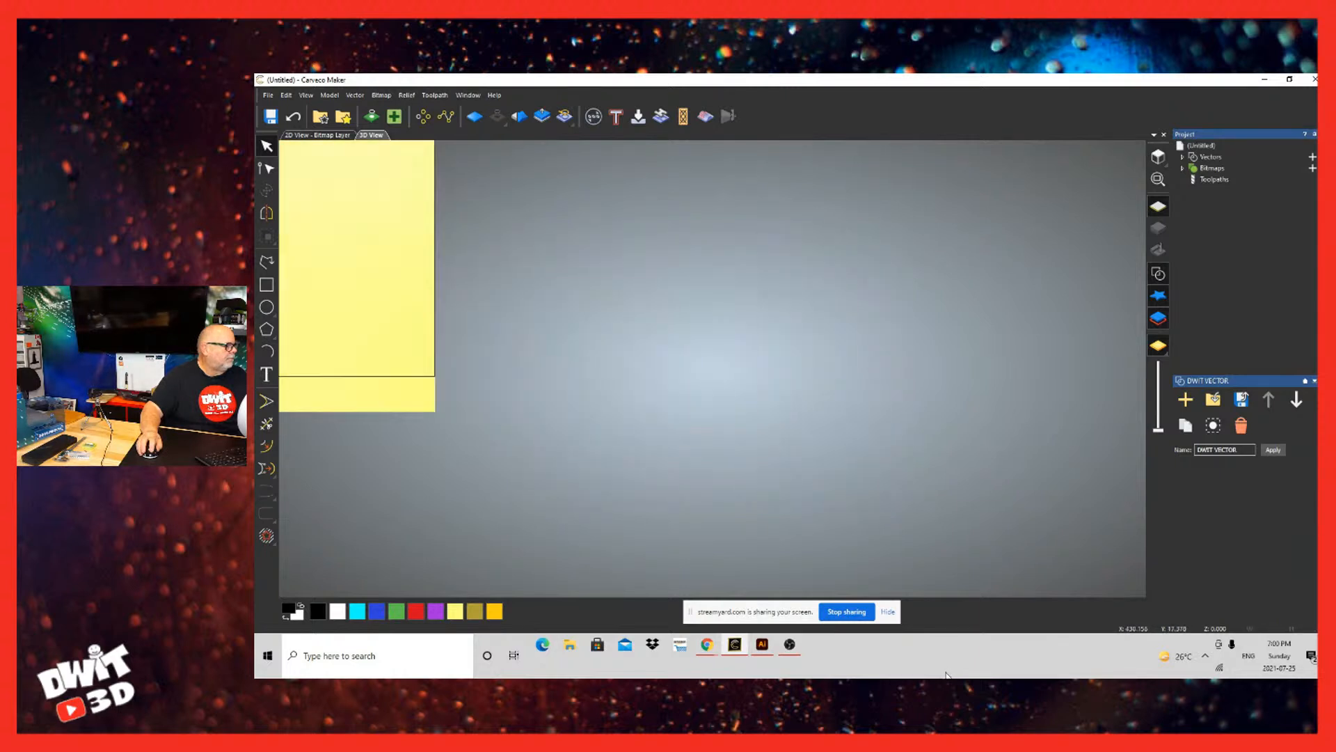
scroll(657, 653, down, 4)
scroll(490, 582, up, 4)
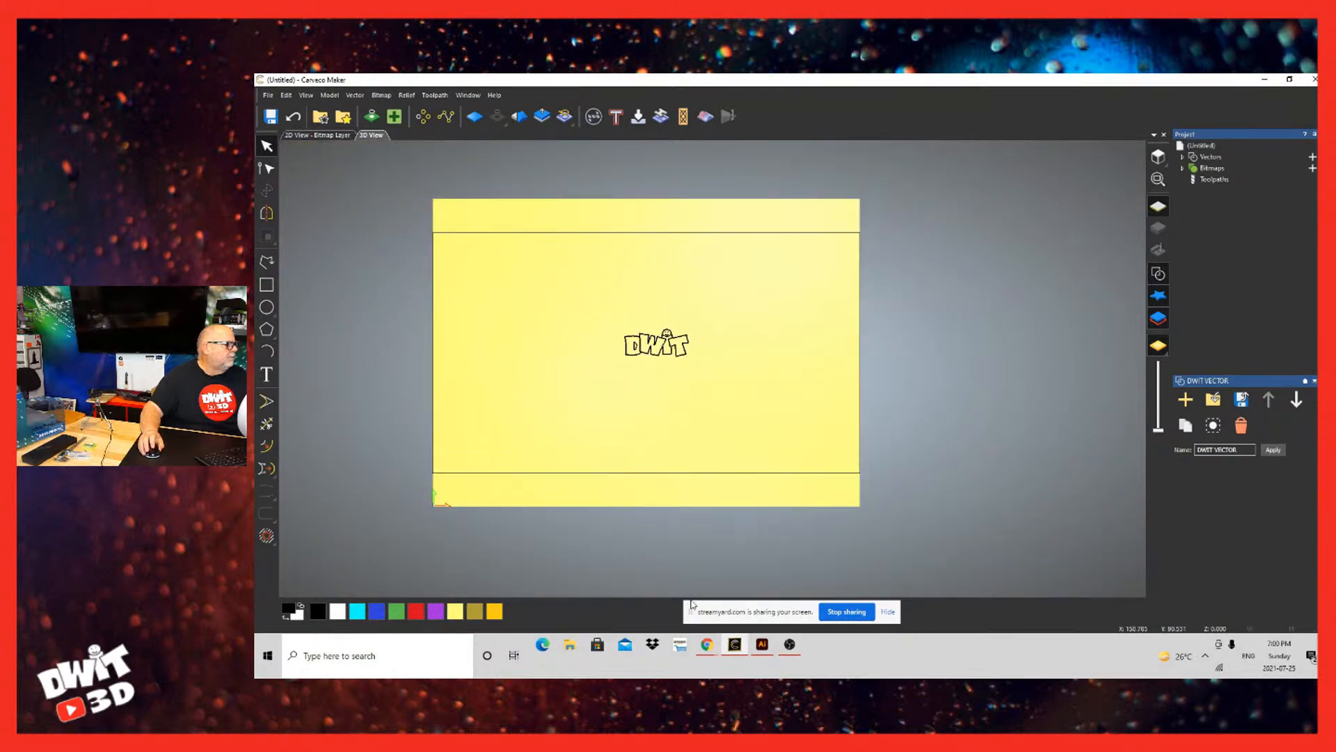
scroll(692, 603, up, 3)
scroll(623, 599, down, 4)
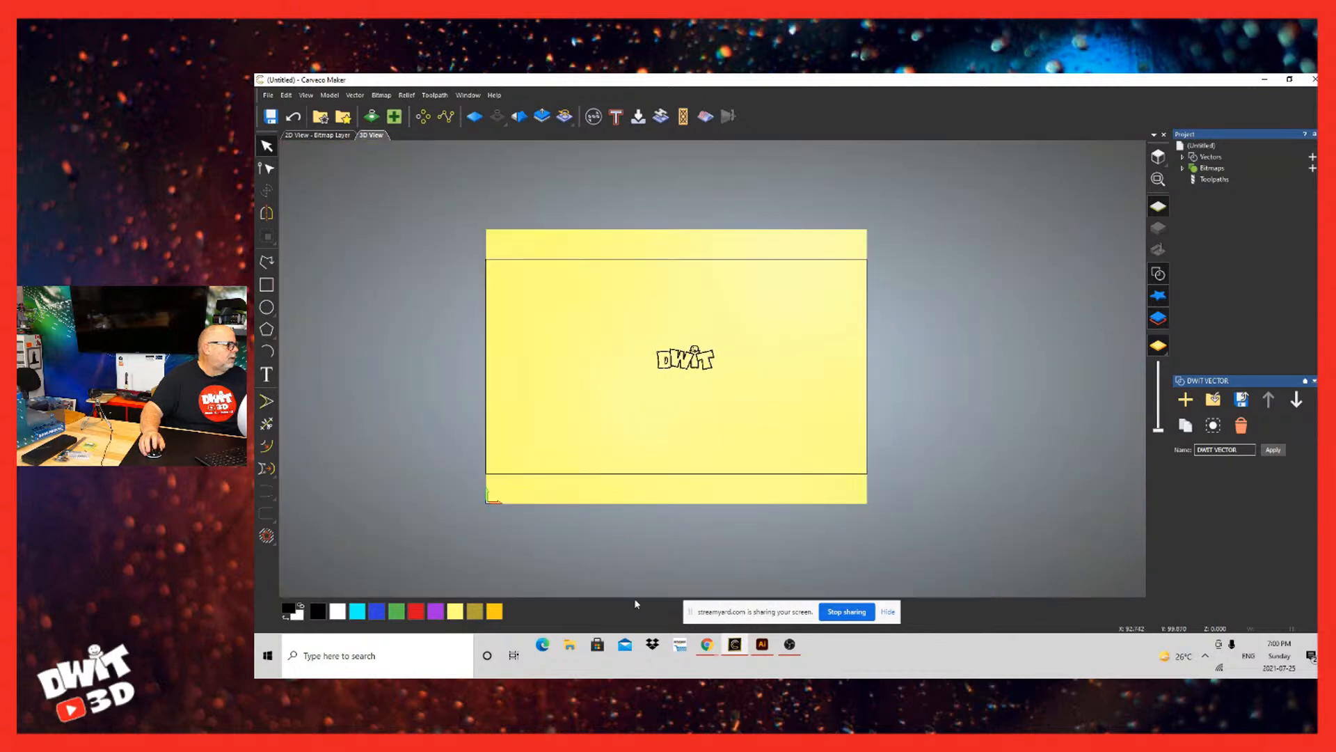
Step: Move the imported logo and its rectangular frame slightly up and to the right on the model, and deselect them
key(ctrl+a)
mouse_move(688, 352)
mouse_down()
mouse_move(629, 310)
mouse_move(687, 358)
mouse_up()
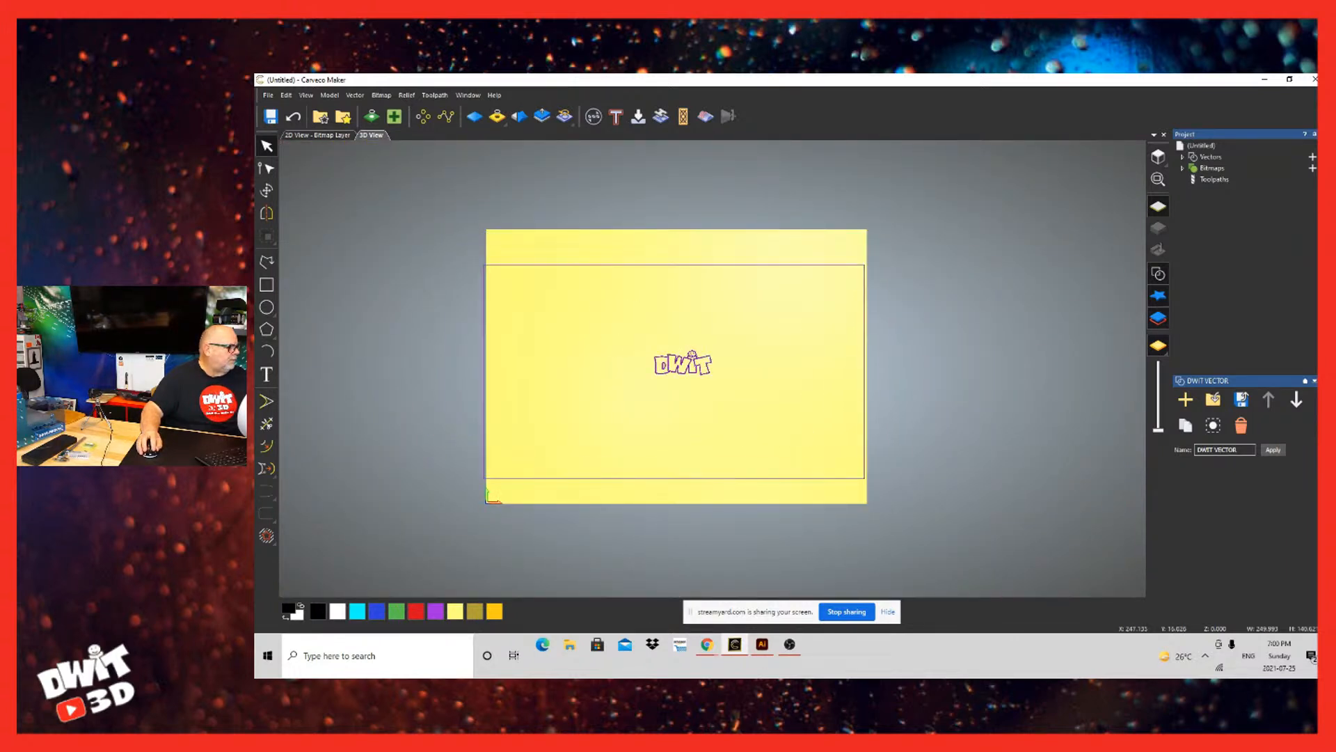
mouse_move(864, 478)
mouse_down()
mouse_move(982, 560)
mouse_move(872, 469)
mouse_up()
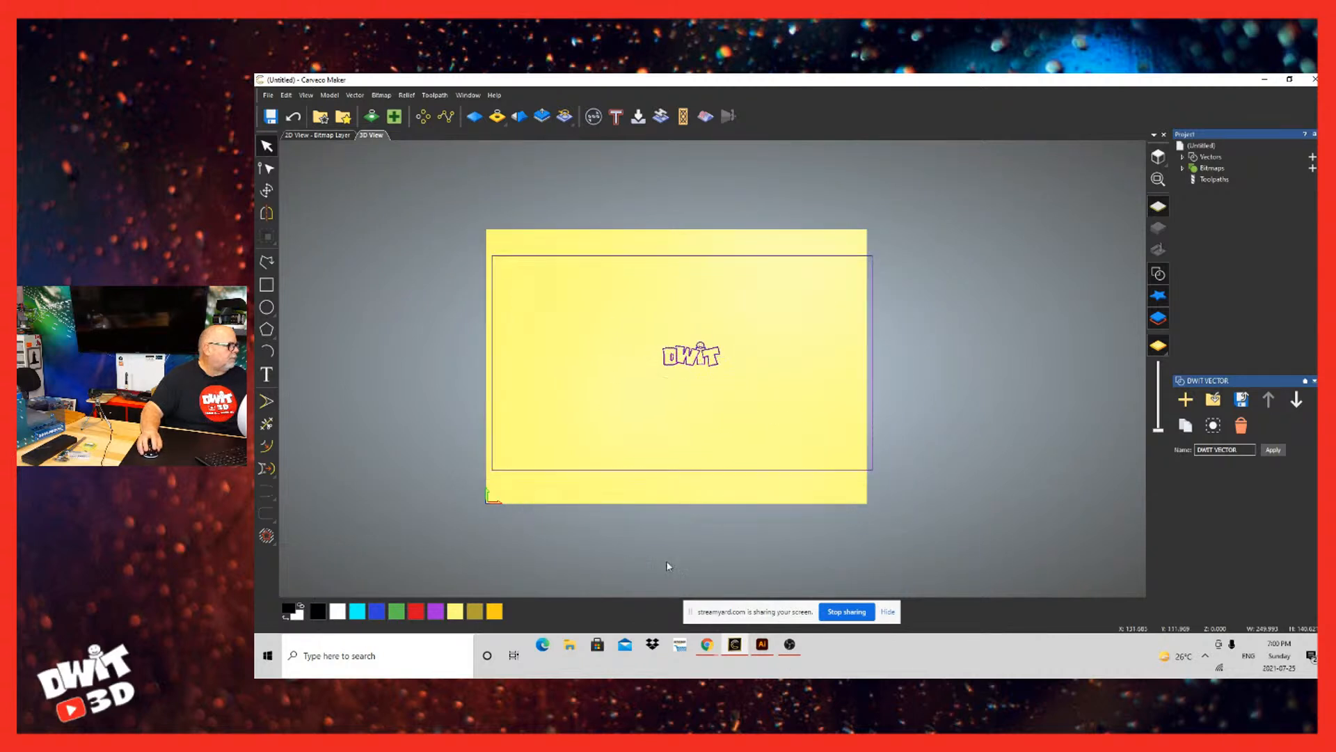
click(323, 421)
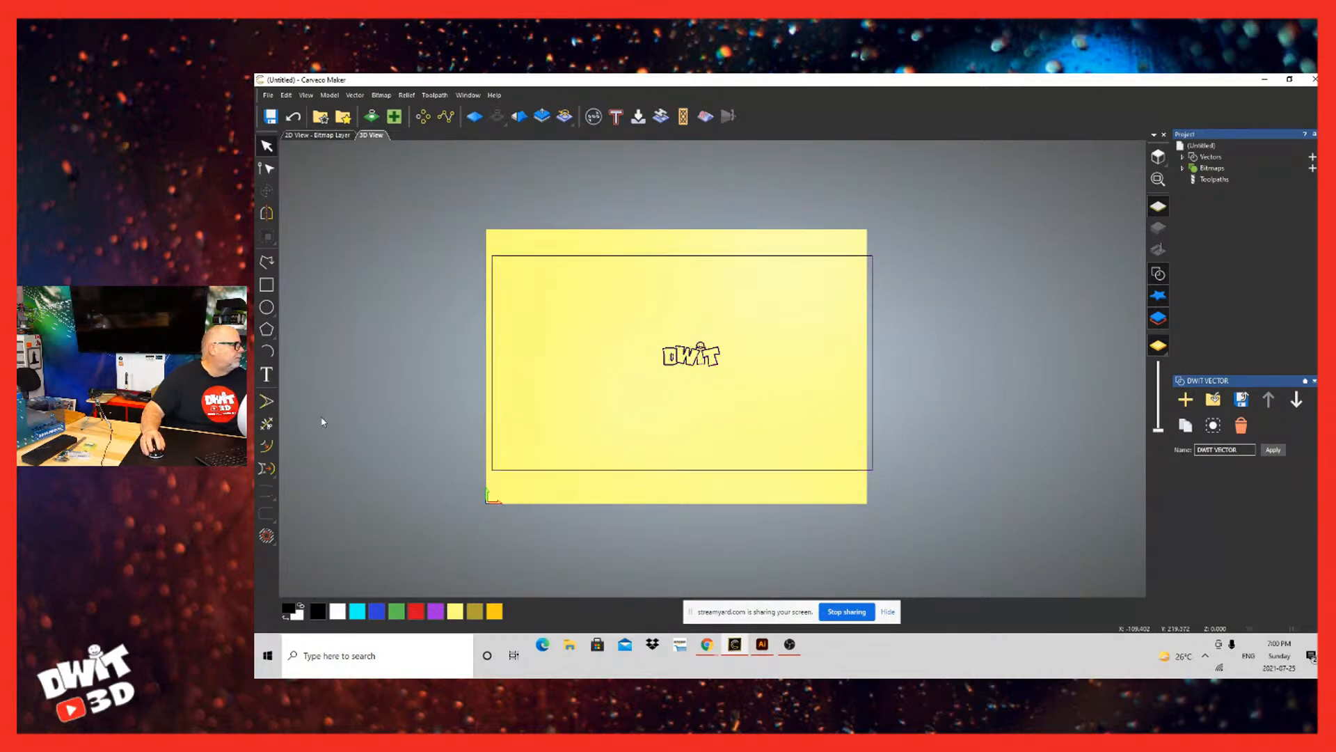
Step: Show the model in the 2D view and ungroup all the imported DWIT vectors
click(325, 134)
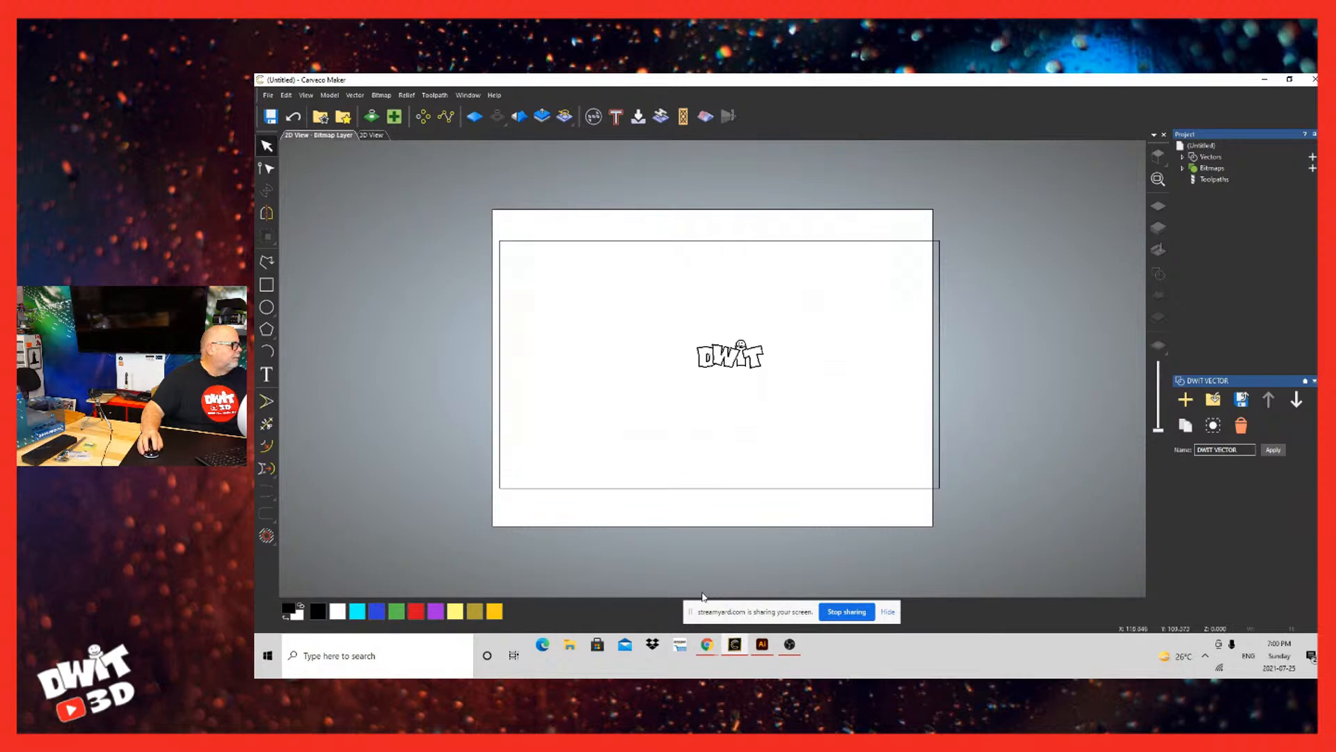
click(739, 355)
right_click(739, 356)
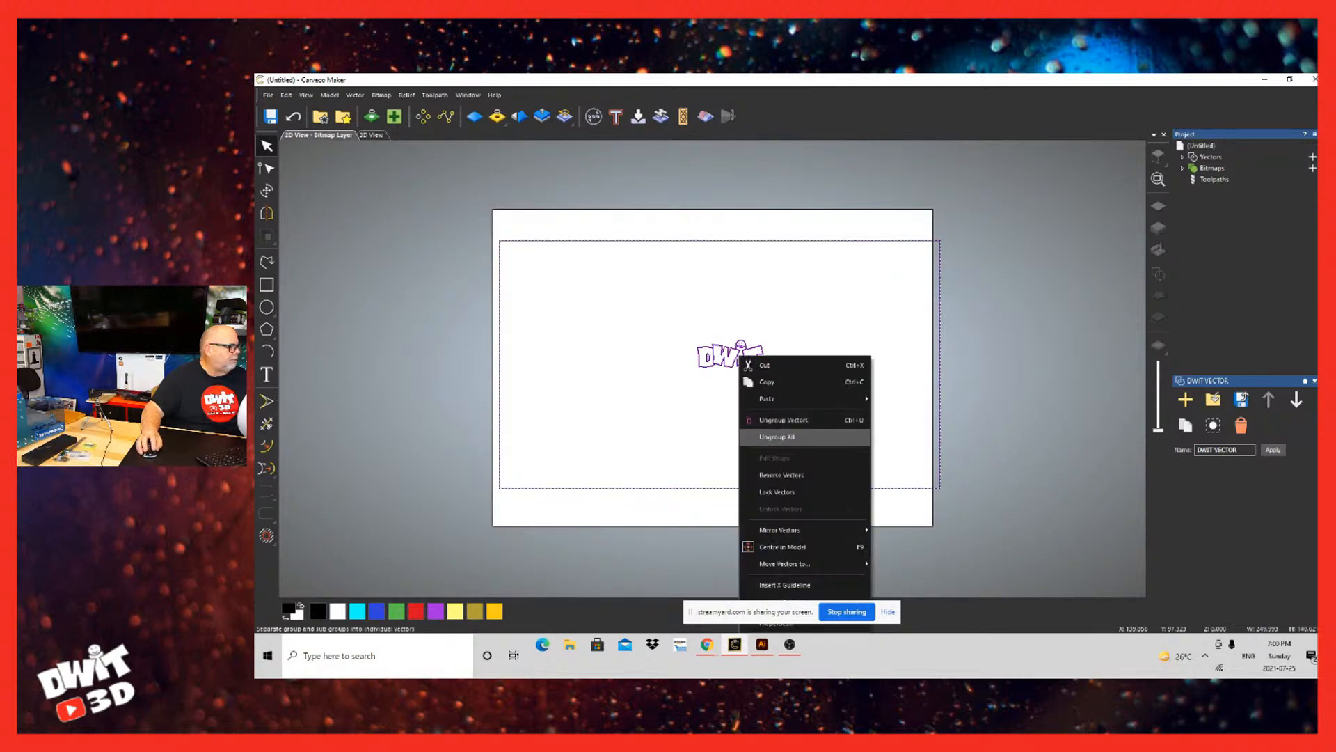
click(777, 436)
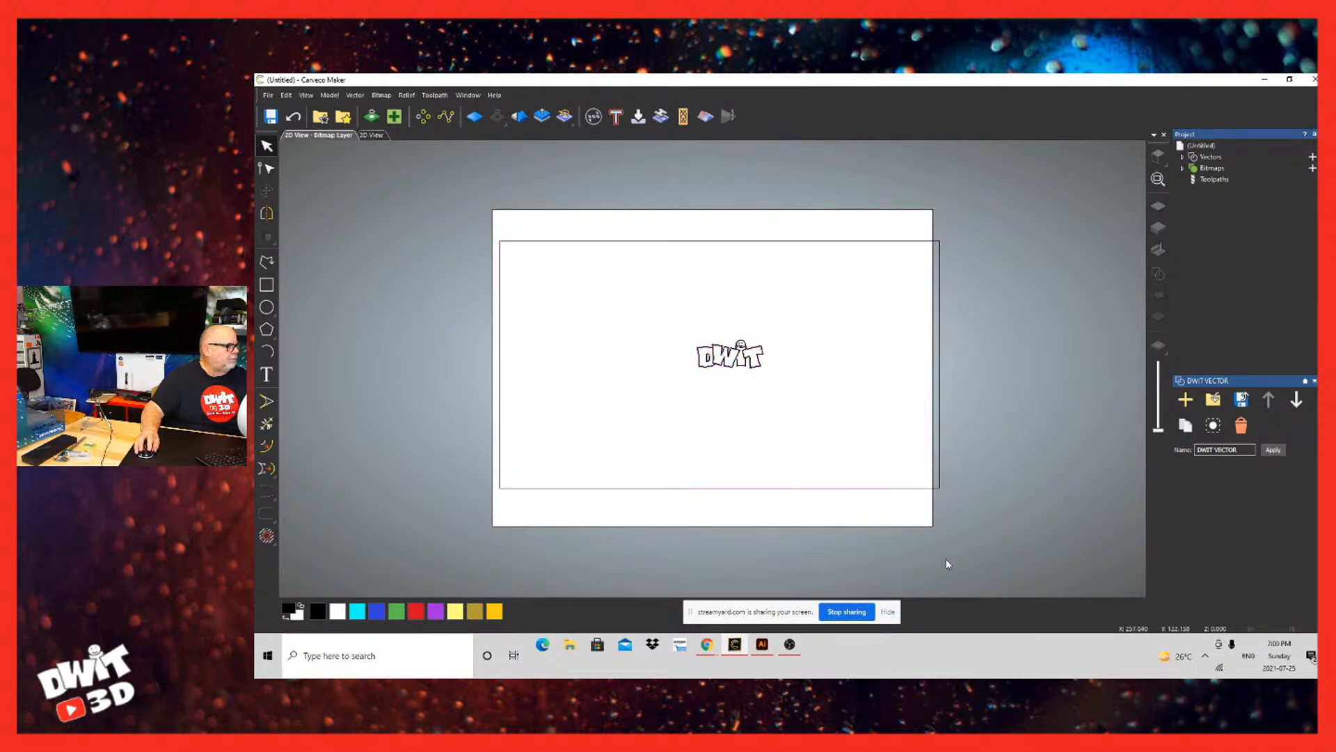
Step: Delete the large rectangular frame around the logo and select all the remaining DWIT logo vectors
drag(940, 558, 901, 561)
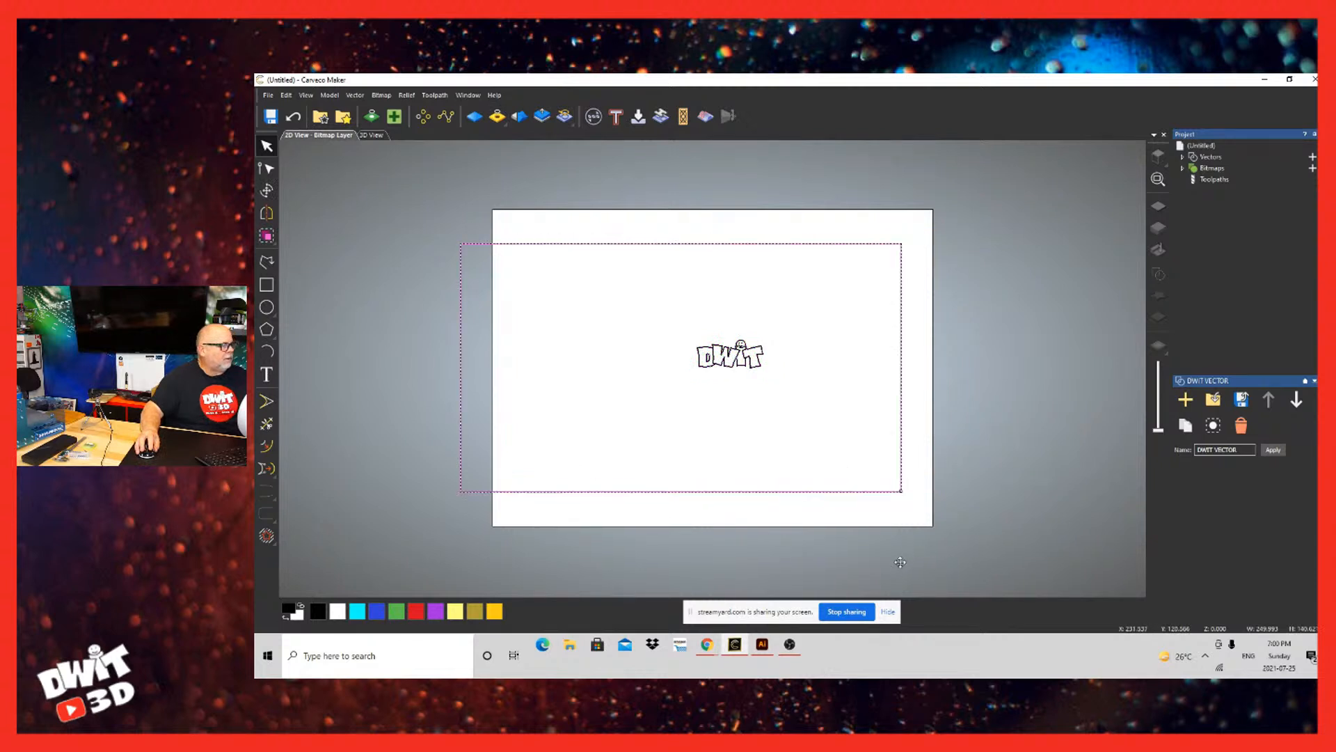
key(Delete)
drag(825, 335, 675, 389)
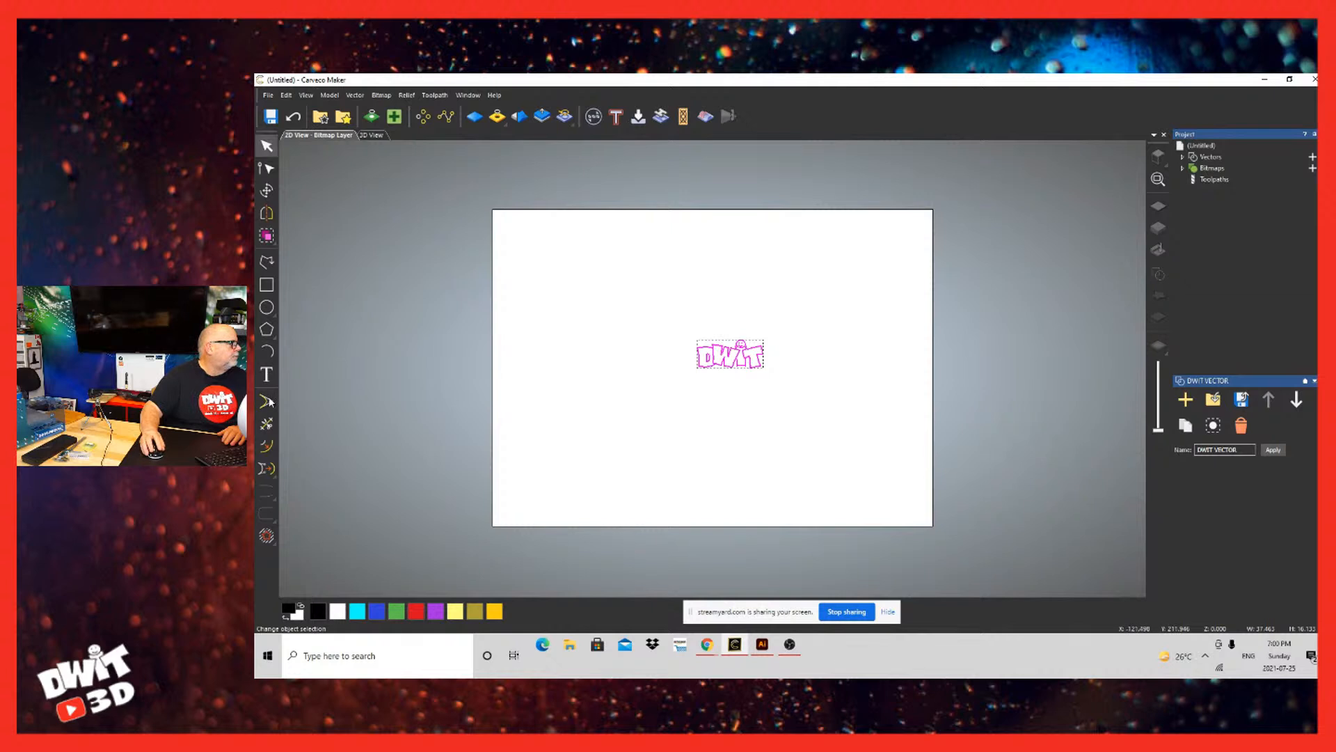
Step: Reselect all the ungrouped DWIT logo vectors and move them up and to the left on the model
click(562, 560)
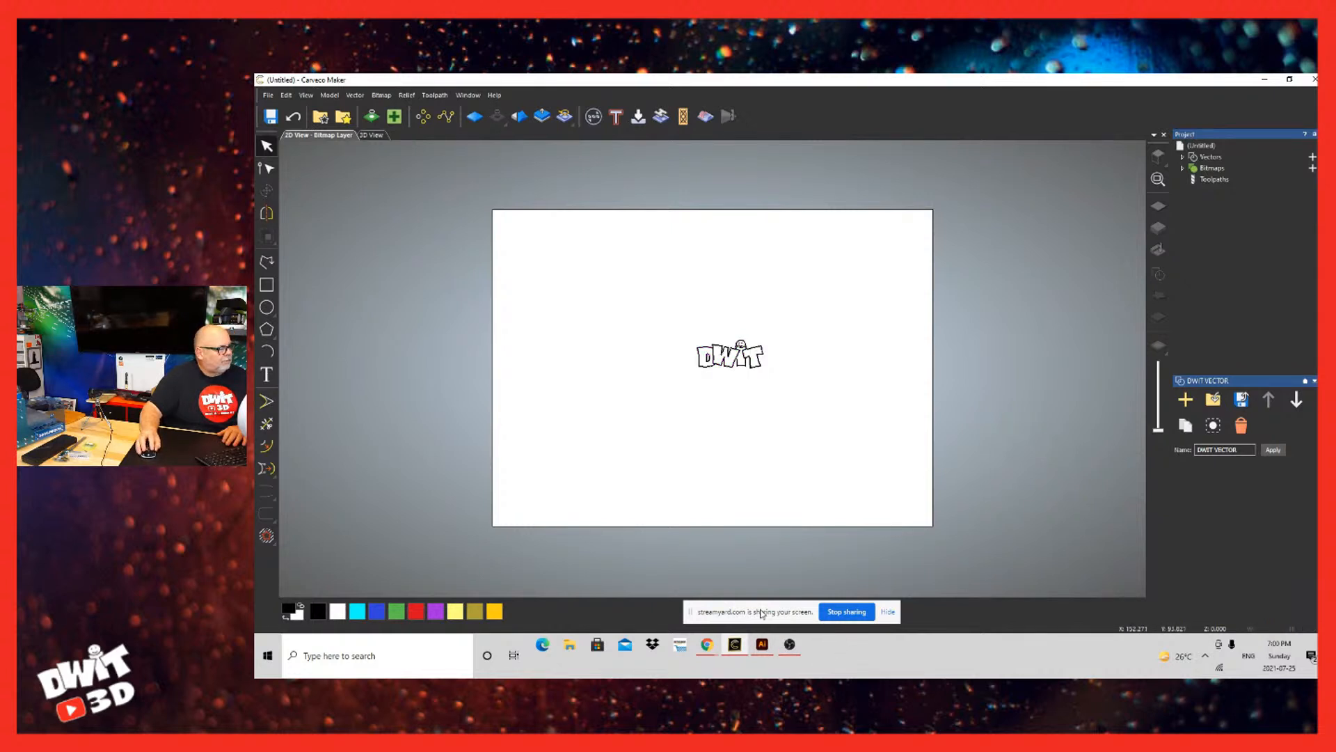
drag(788, 631, 649, 562)
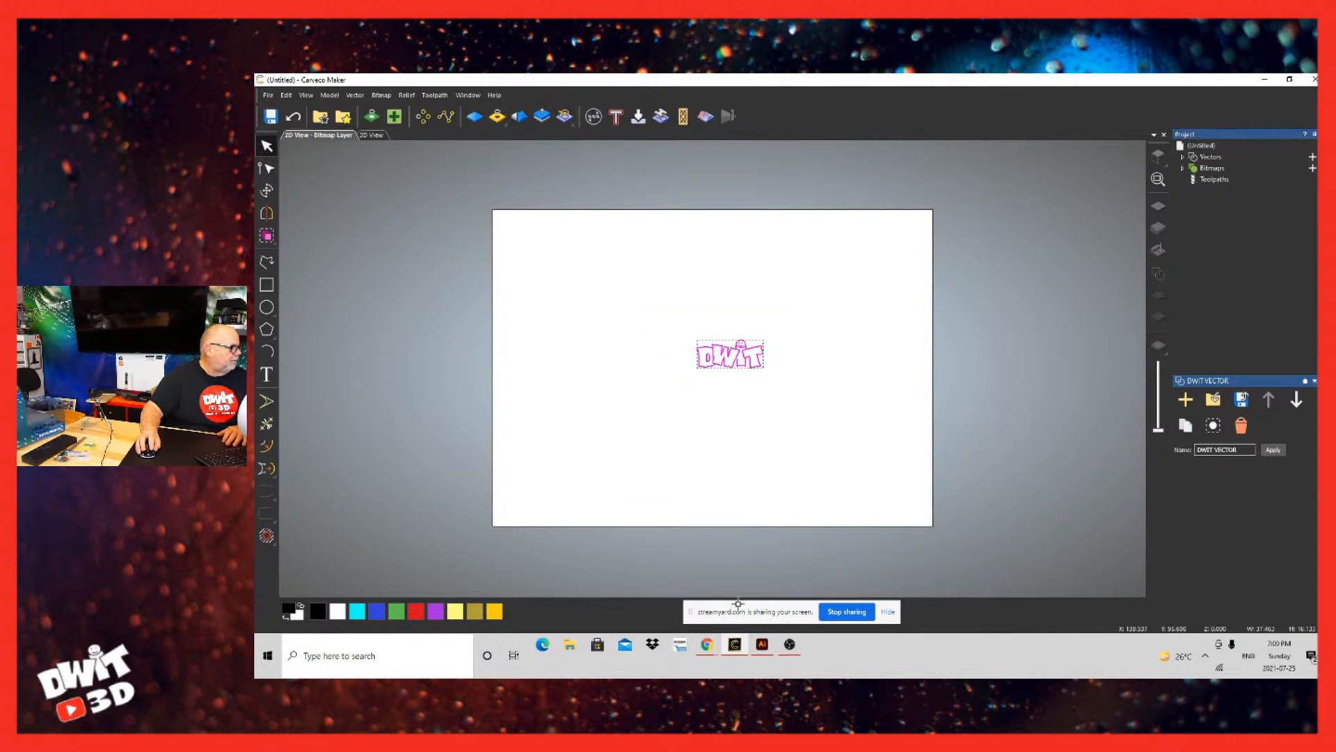
drag(737, 604, 691, 588)
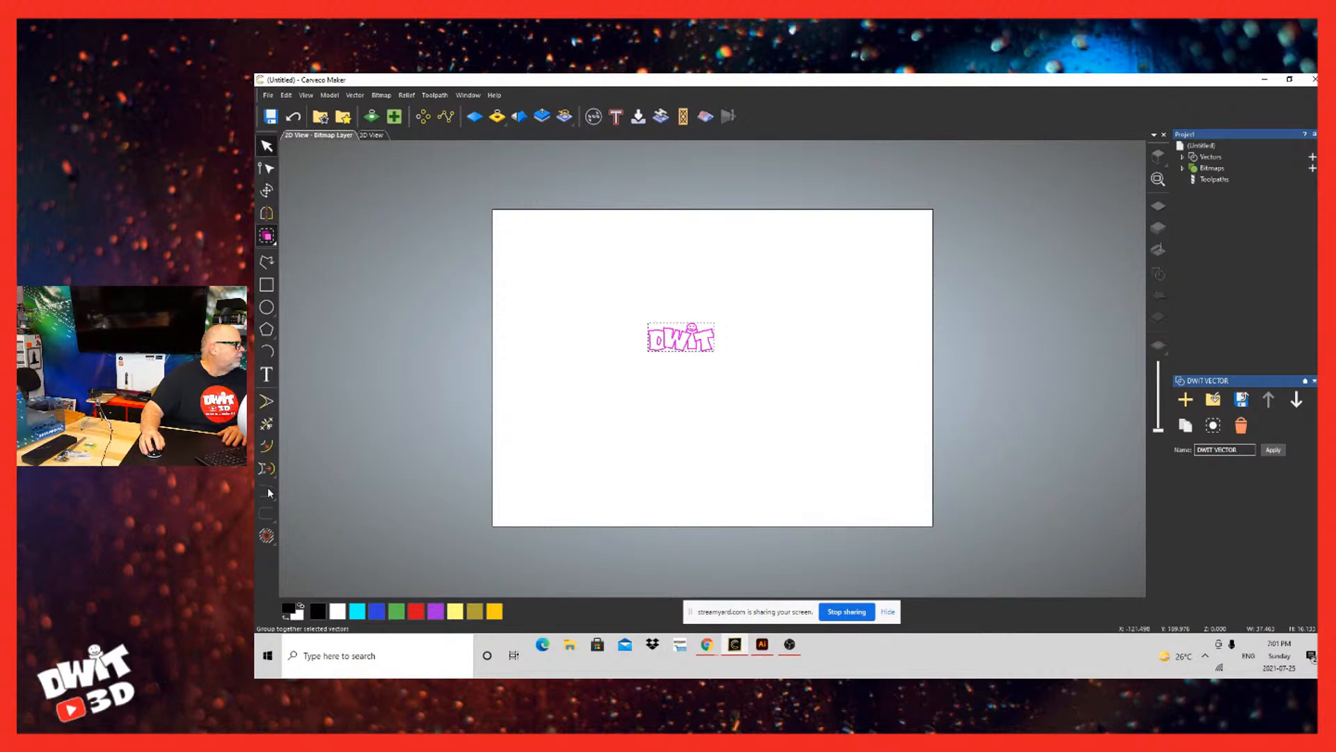
Step: Group the DWIT logo vectors and reposition the grouped logo in the upper-middle area of the model
click(478, 563)
drag(715, 599, 746, 613)
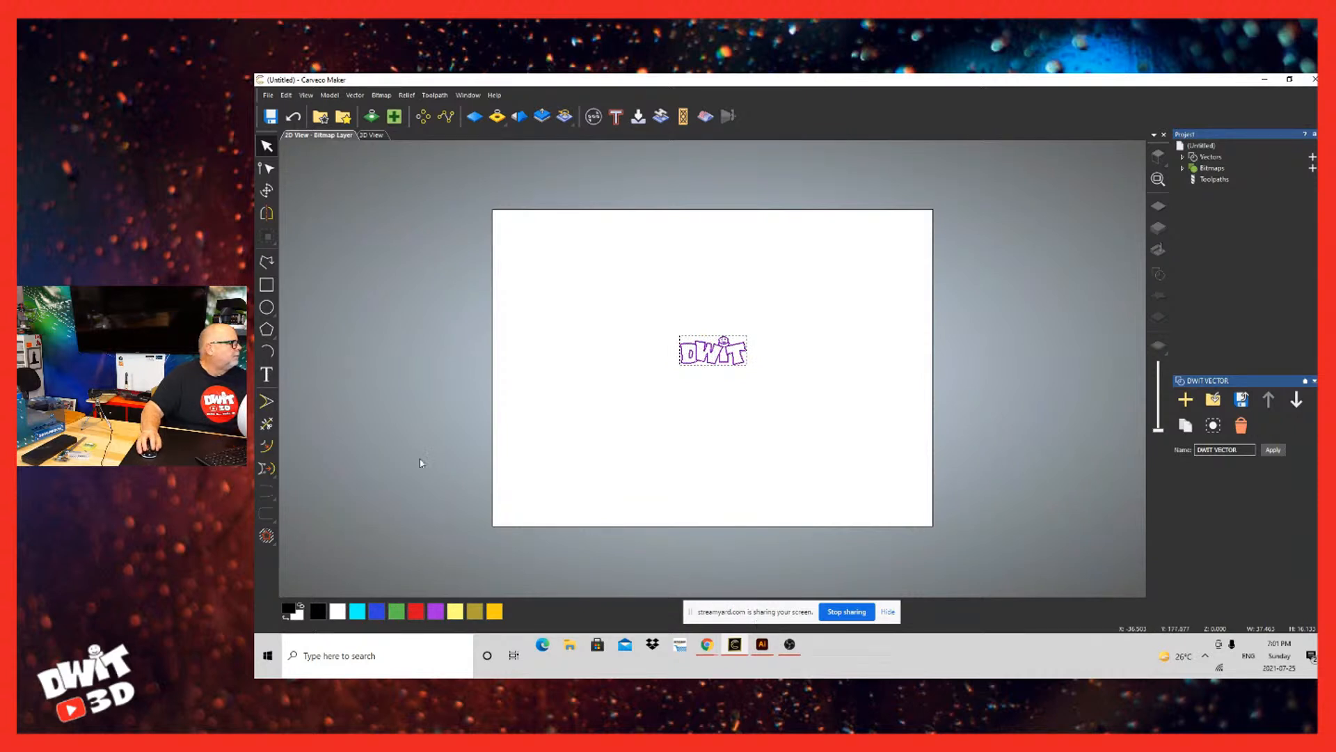
click(428, 436)
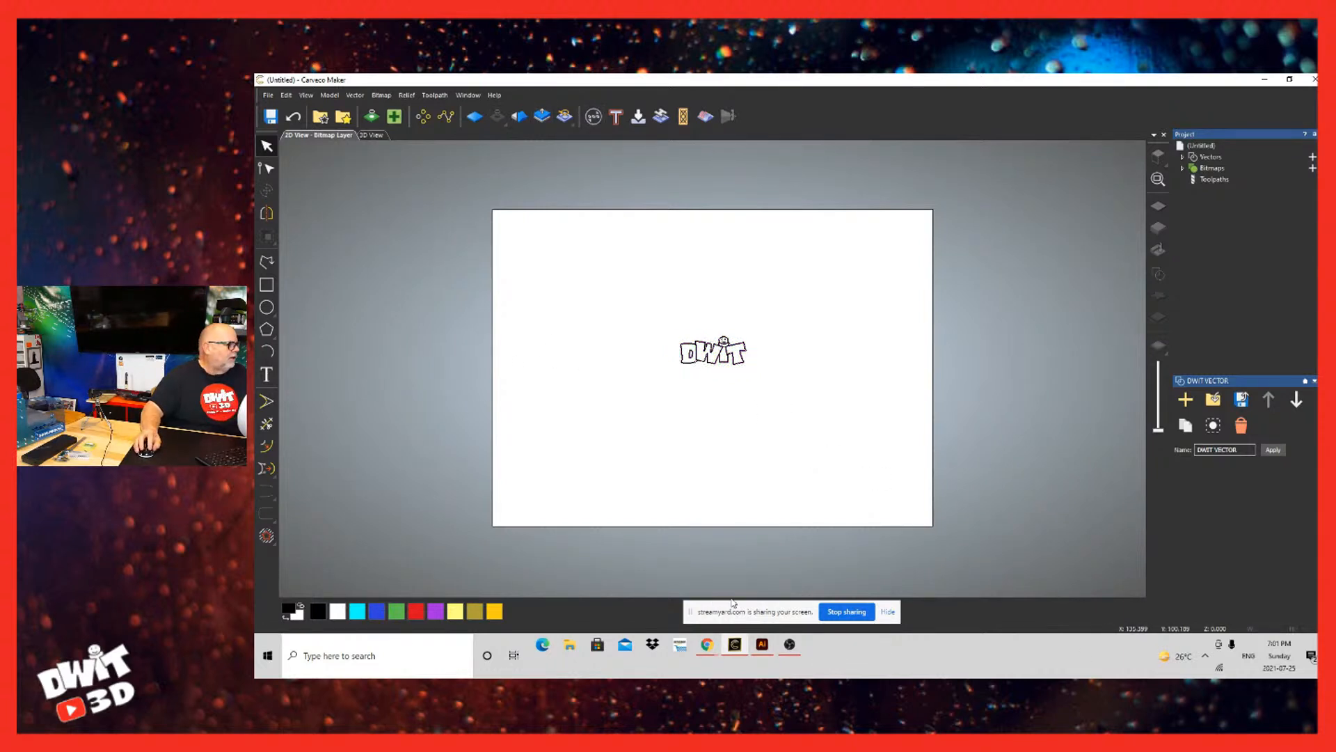
key(ctrl+a)
drag(717, 586, 663, 561)
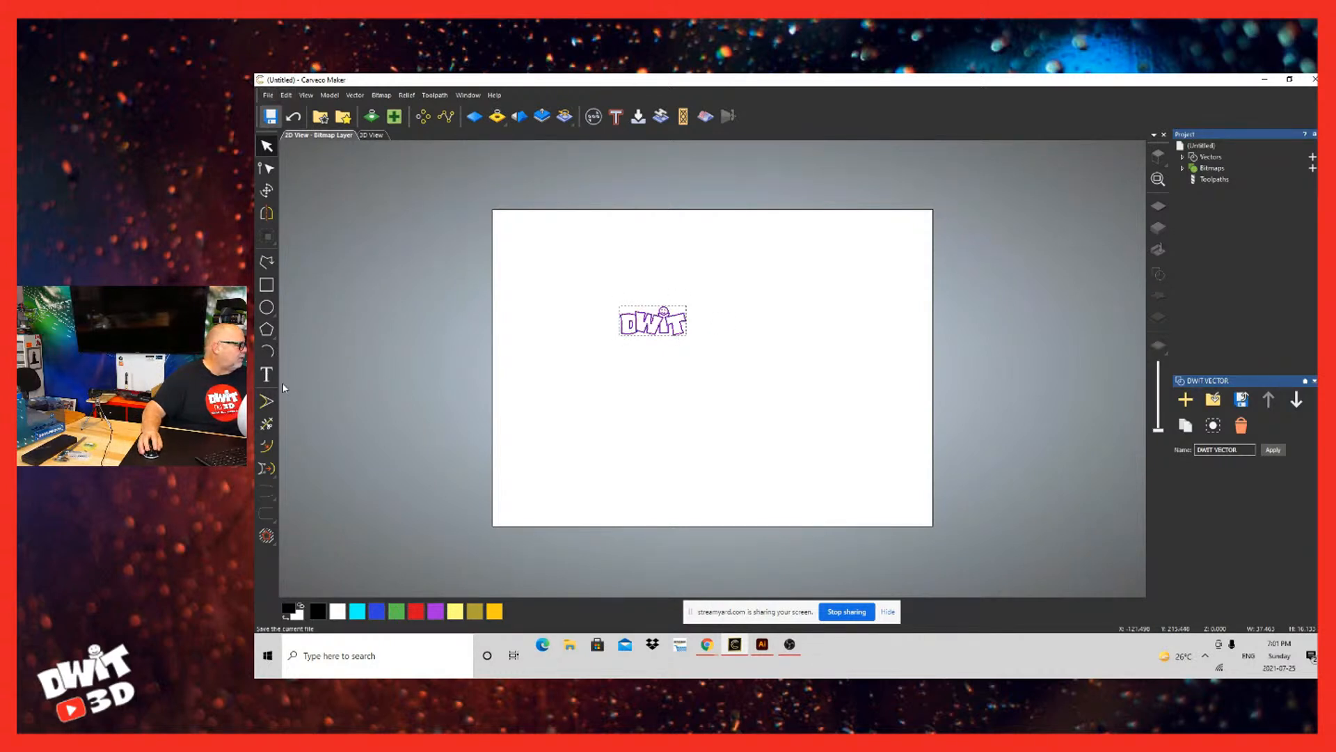
Step: Identify vector intersections in the grouped DWIT logo with Vector Doctor
scroll(542, 483, up, 1)
scroll(769, 625, down, 8)
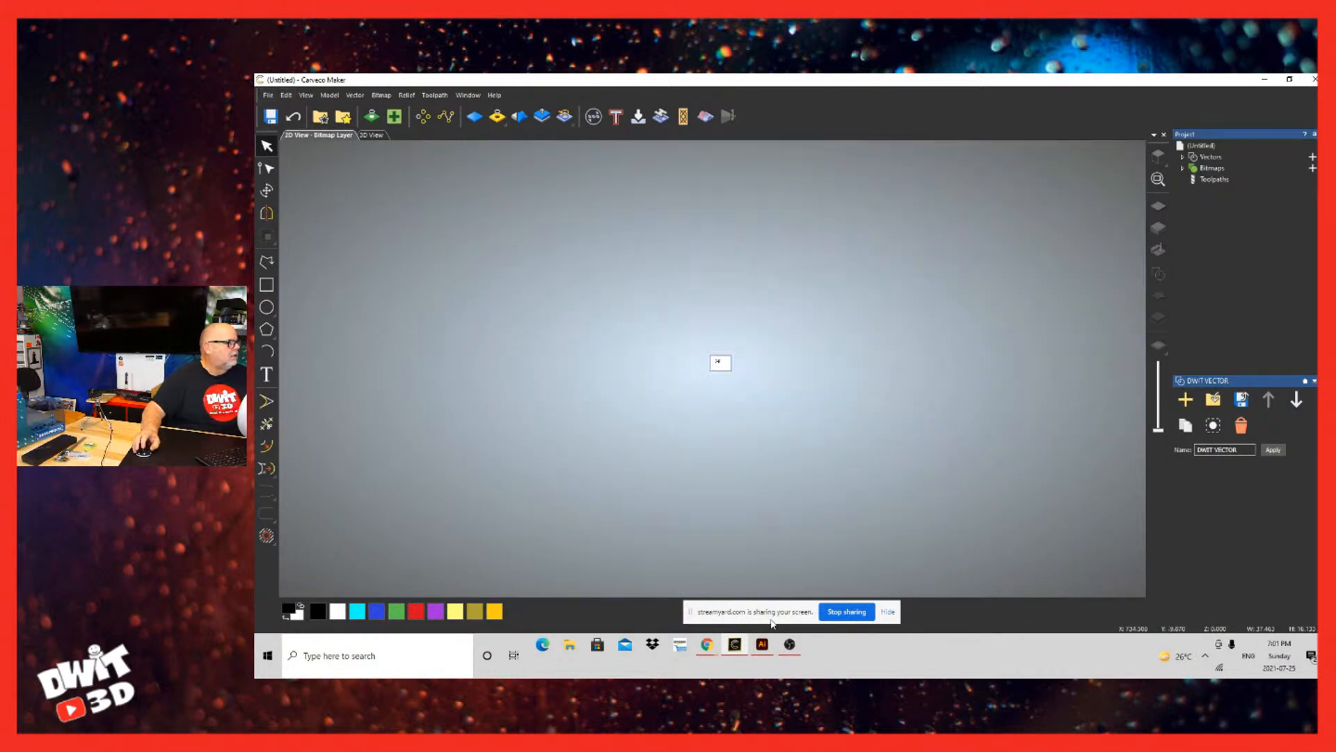
scroll(768, 624, up, 5)
scroll(728, 615, down, 5)
scroll(666, 610, up, 10)
scroll(665, 604, down, 5)
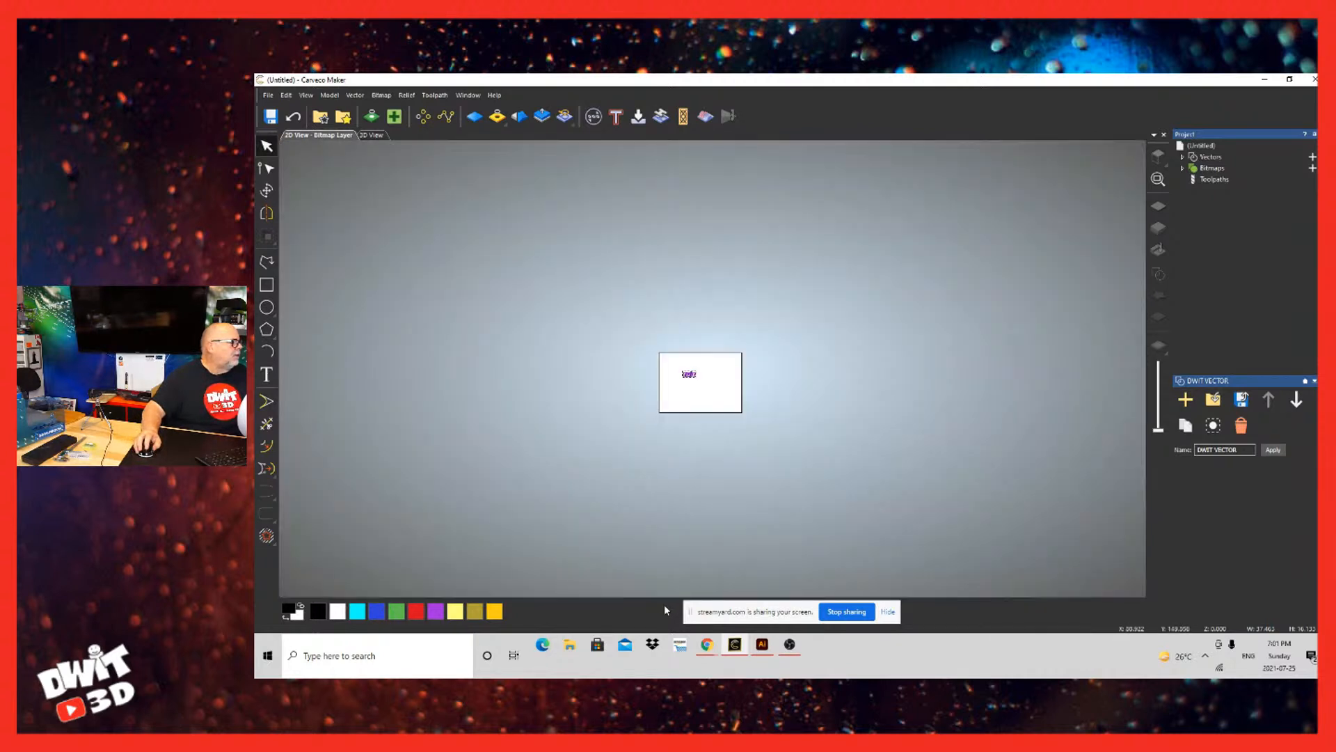
scroll(664, 604, up, 4)
scroll(664, 604, down, 3)
scroll(664, 605, up, 3)
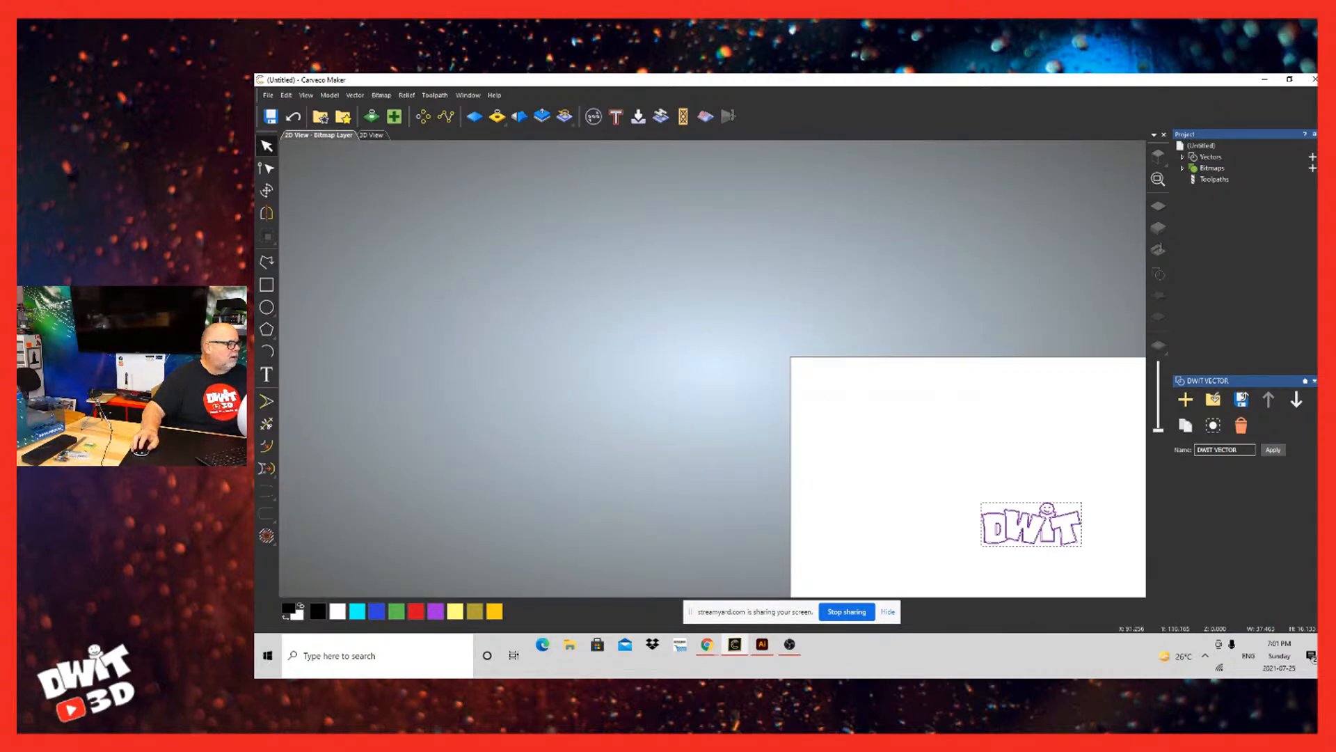
scroll(1067, 556, up, 4)
drag(1050, 487, 796, 406)
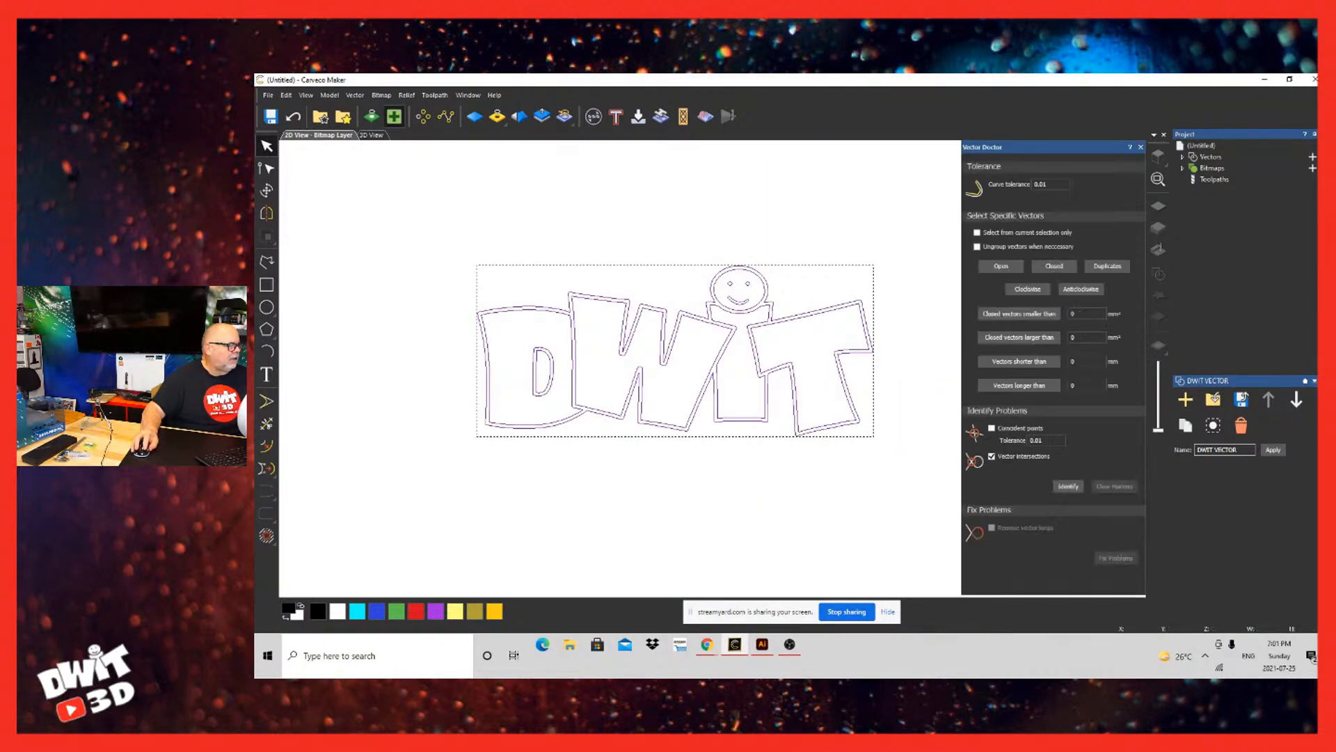
click(1068, 486)
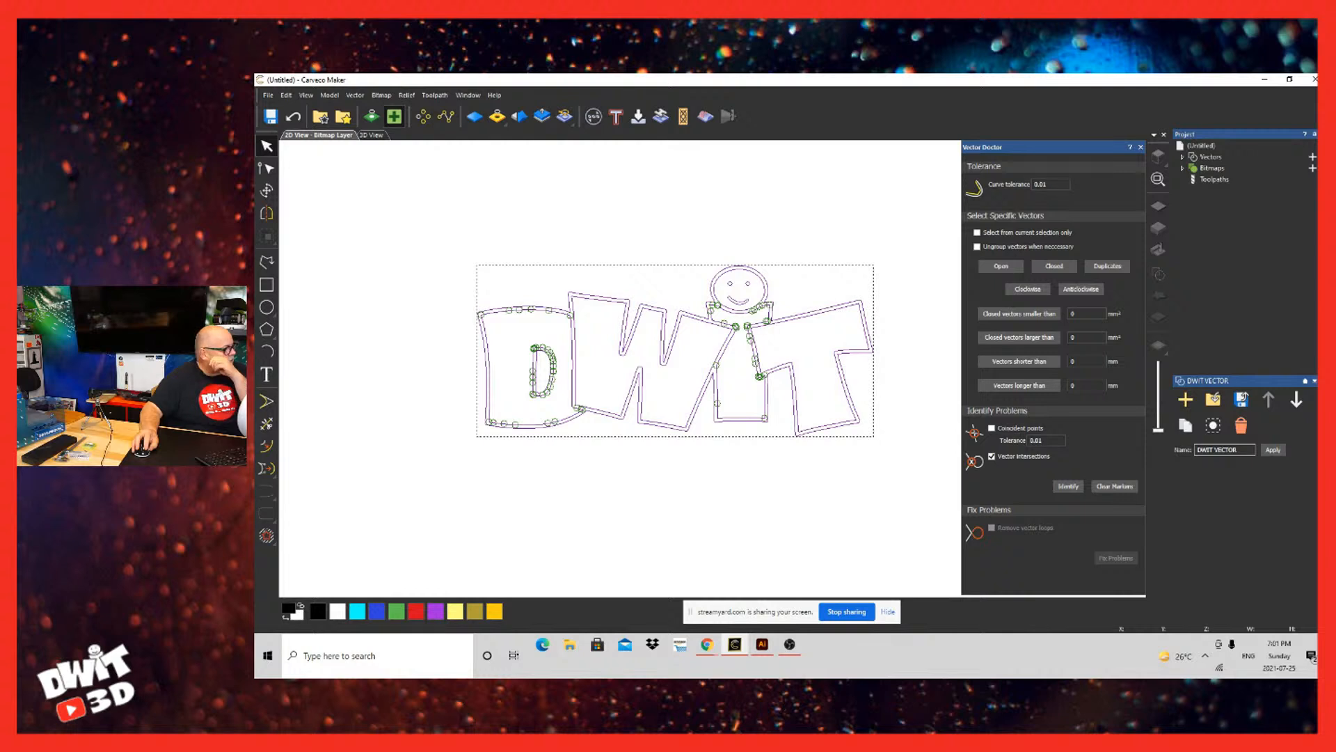
Step: Examine the marked intersections on the outline below the smiley face, and check the Fit Arcs to Vectors settings without applying them
scroll(729, 560, up, 5)
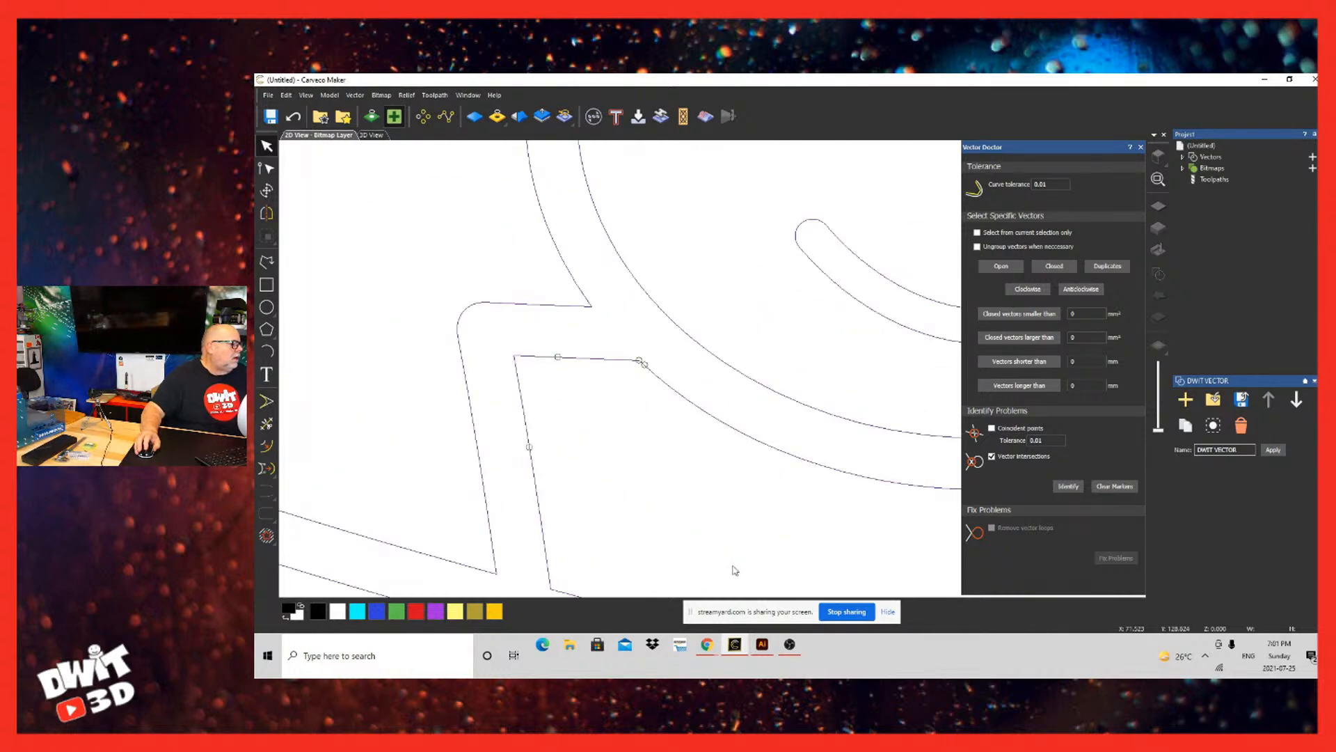
scroll(588, 610, up, 3)
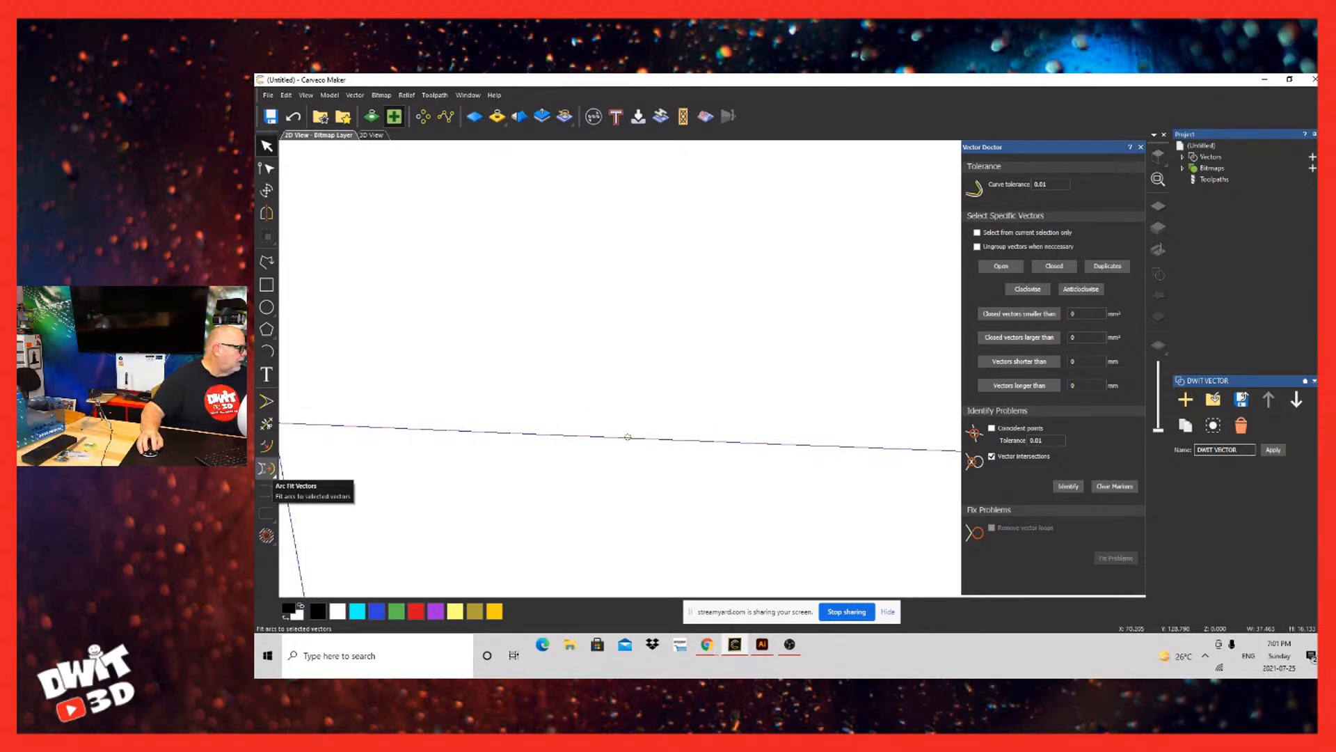
click(268, 470)
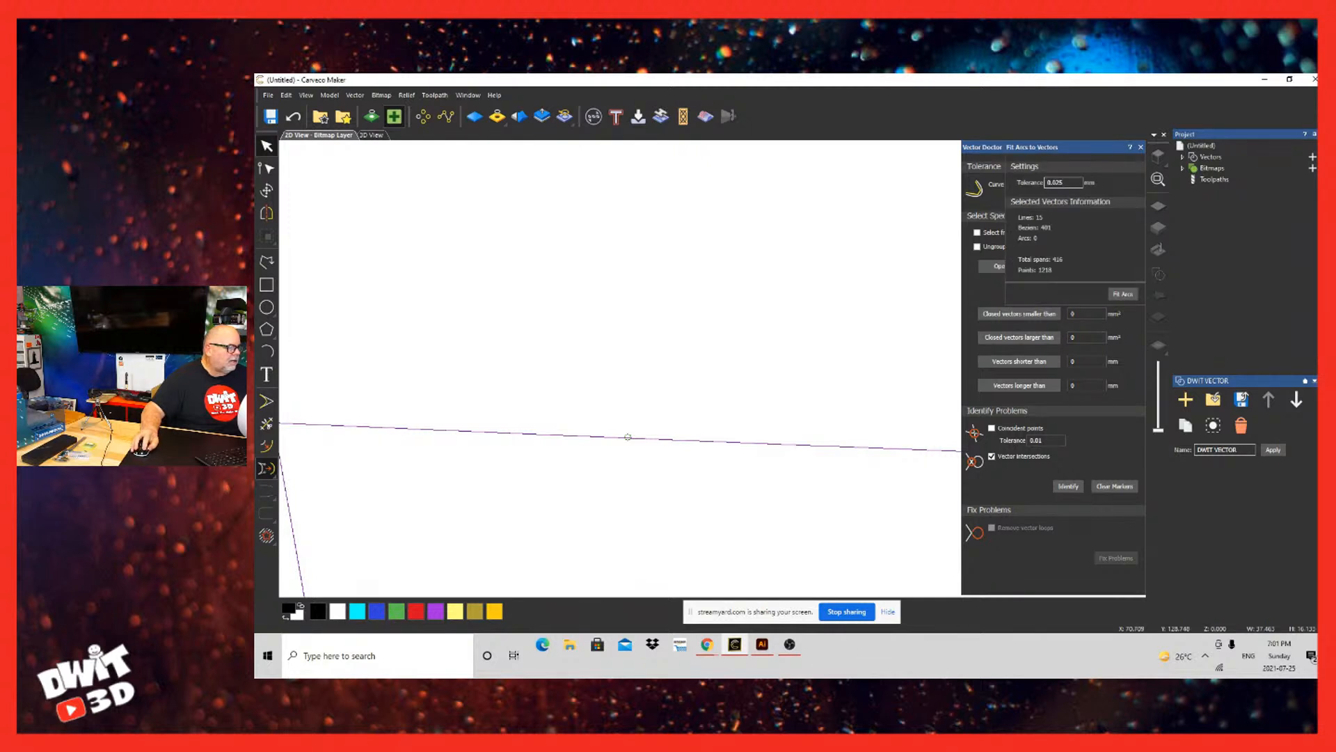
click(1140, 147)
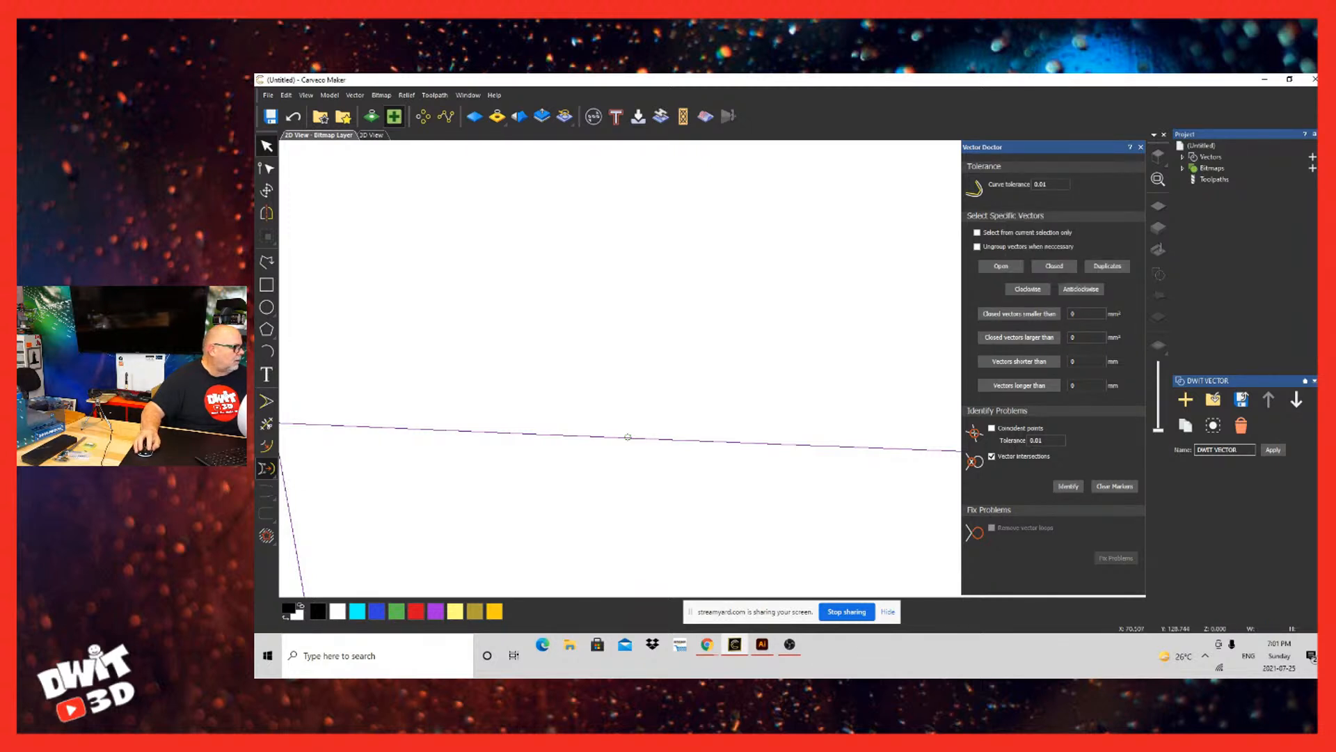
scroll(299, 449, down, 8)
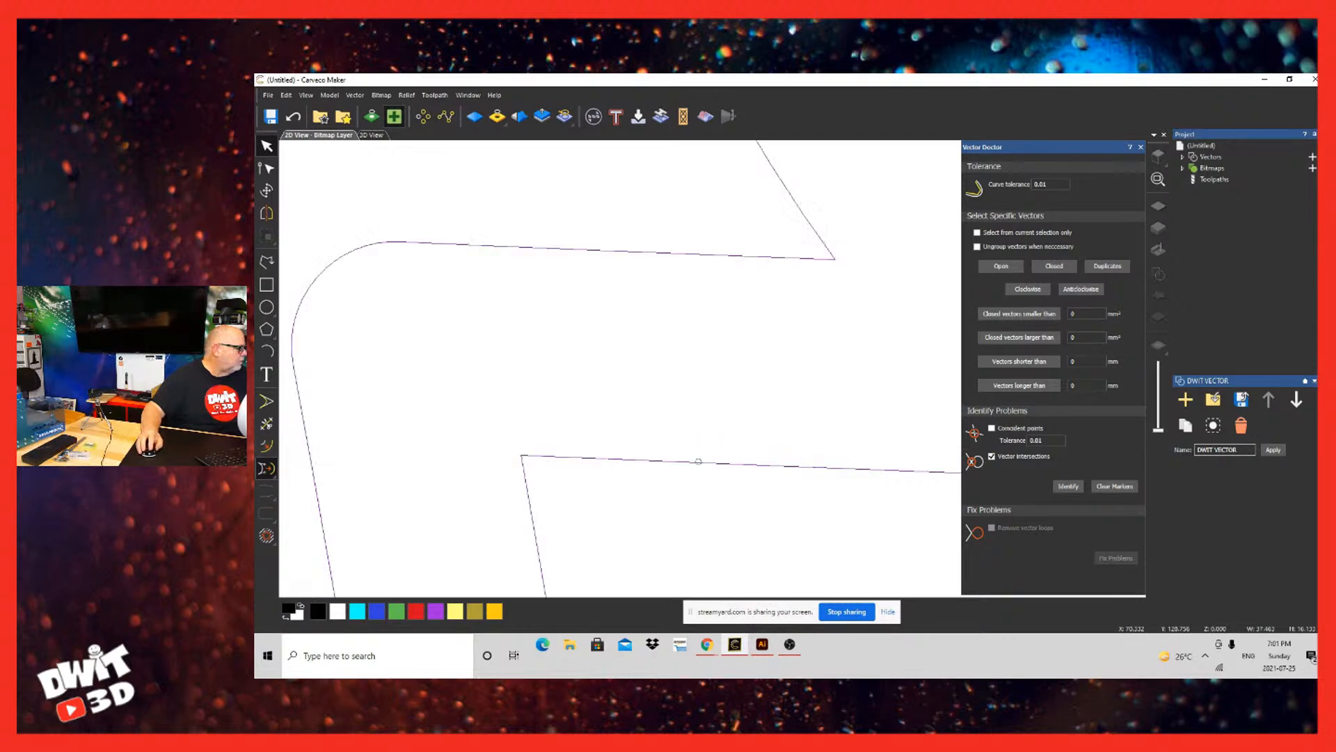
scroll(299, 449, up, 3)
scroll(299, 448, down, 1)
scroll(299, 449, down, 3)
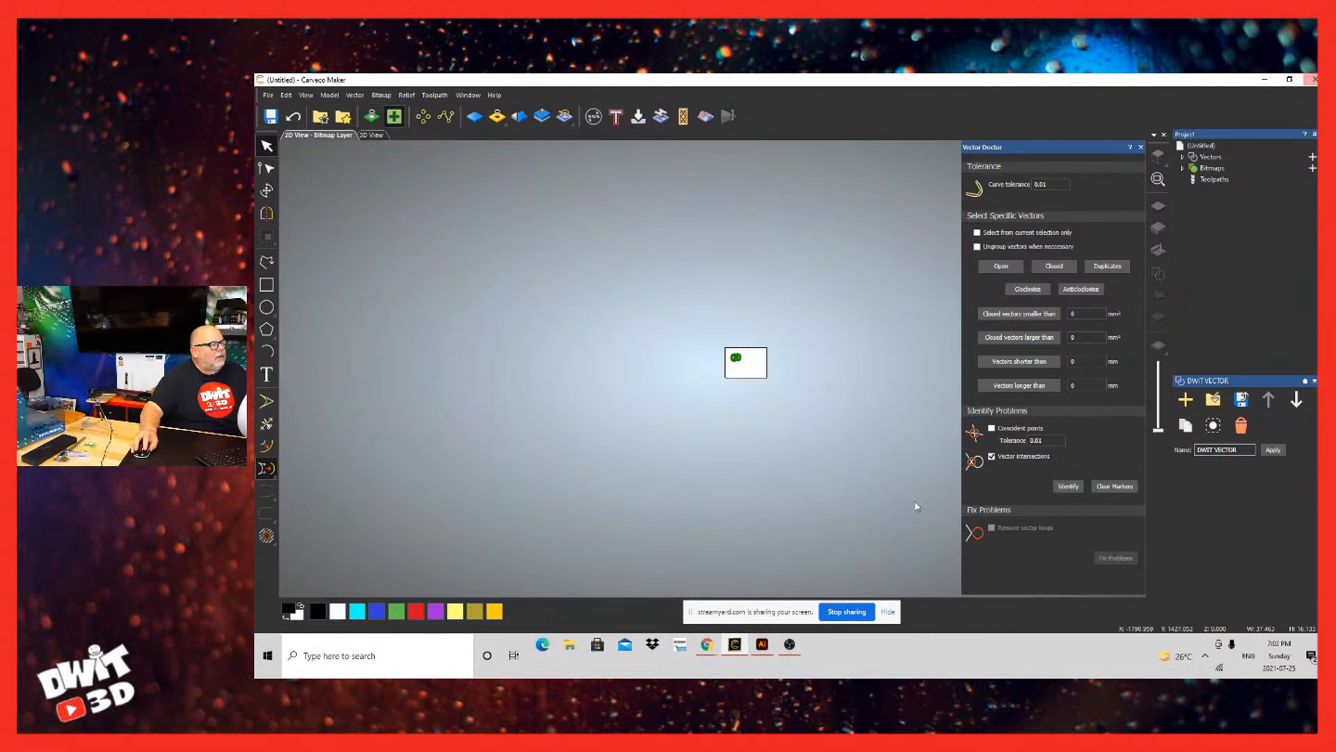
Step: Close the untitled DWIT logo model without saving the changes
click(267, 94)
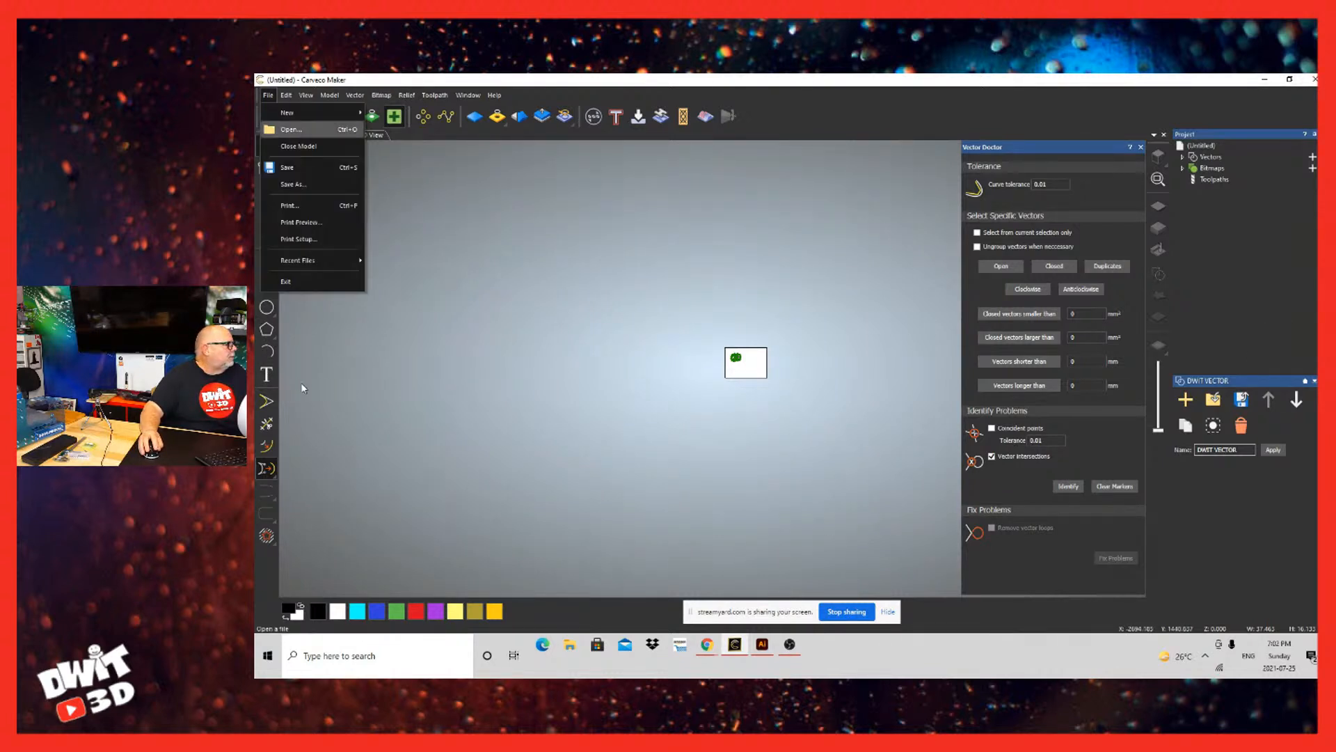
click(299, 146)
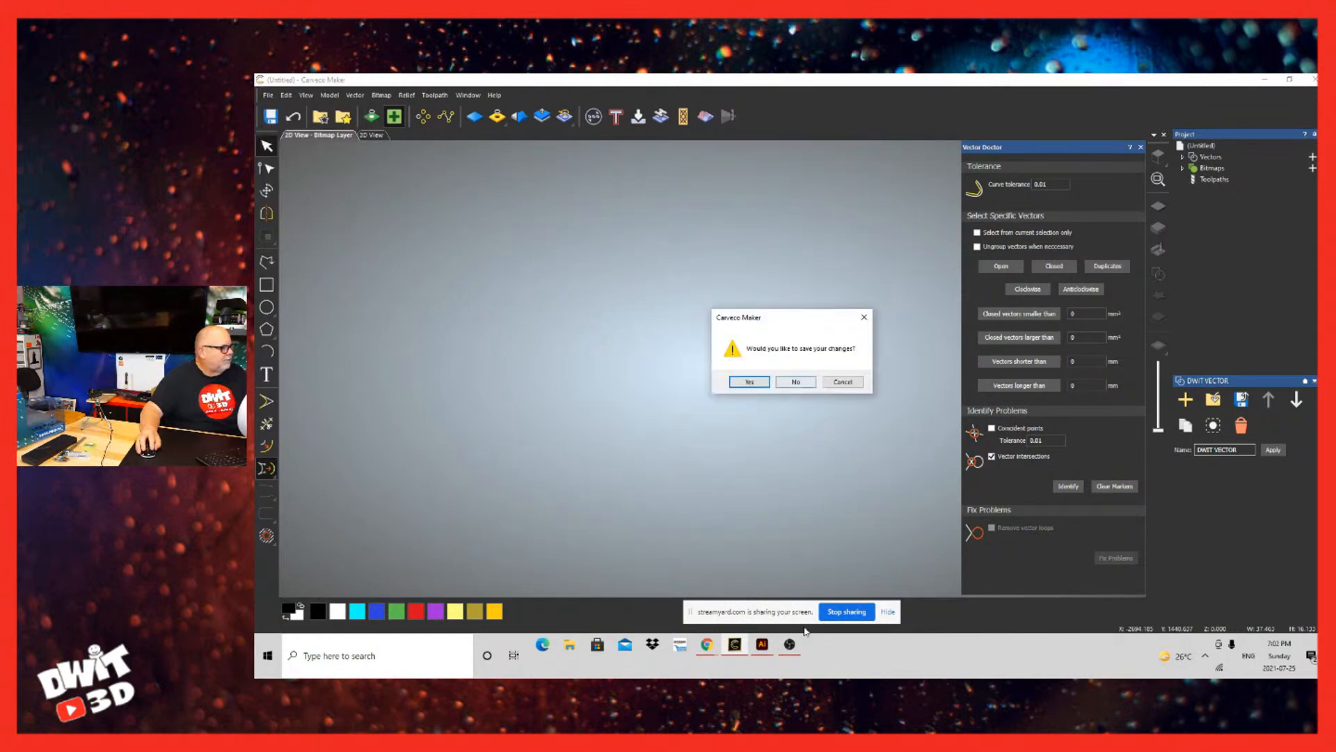
key(n)
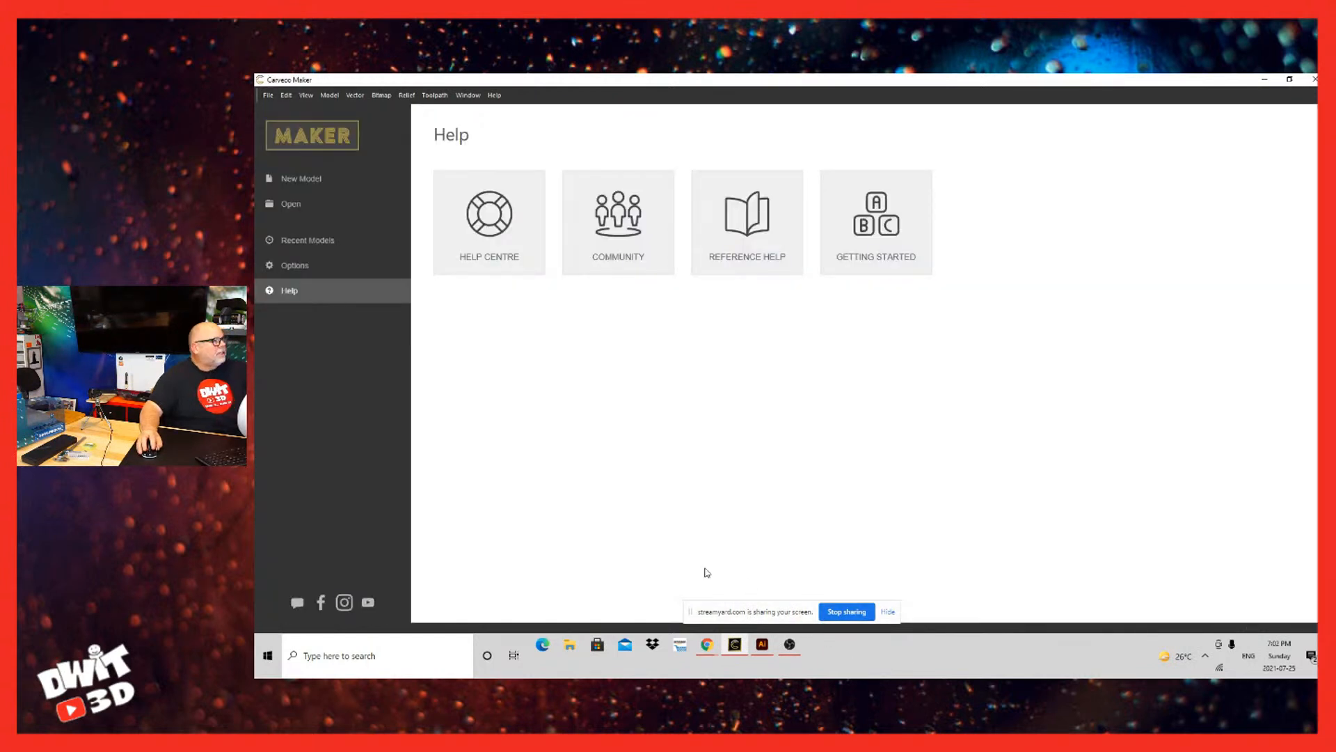
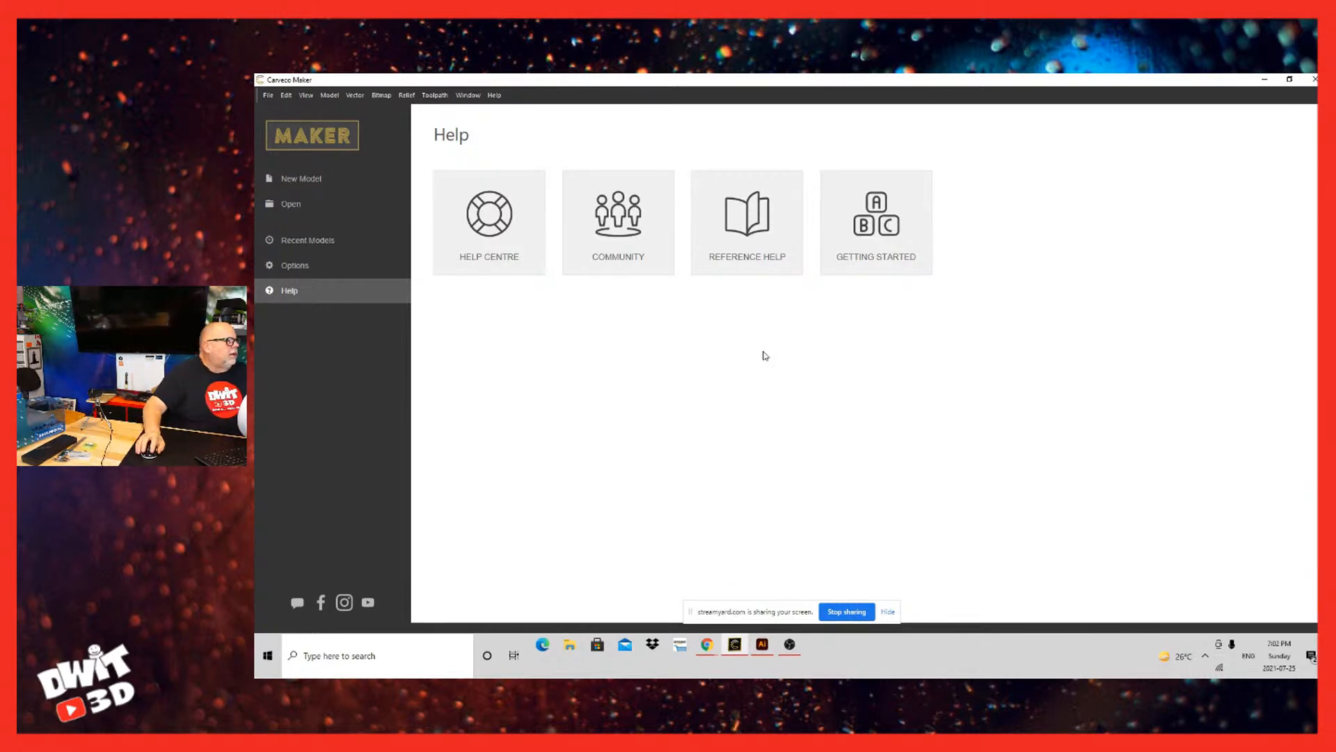
Step: Switch to DWIT VECTOR.ai in Illustrator, move the logo outline aside to check for shapes beneath it, and undo the move
click(762, 645)
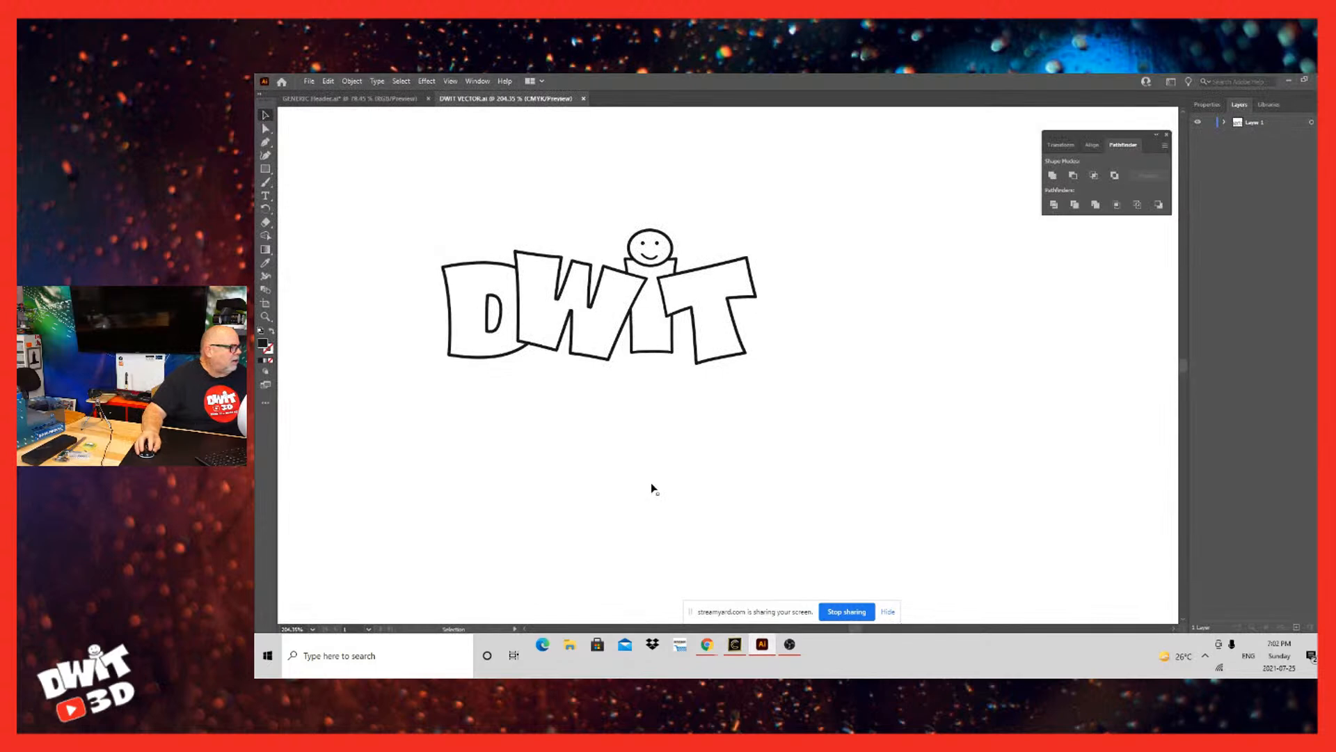
drag(626, 522, 710, 631)
click(653, 571)
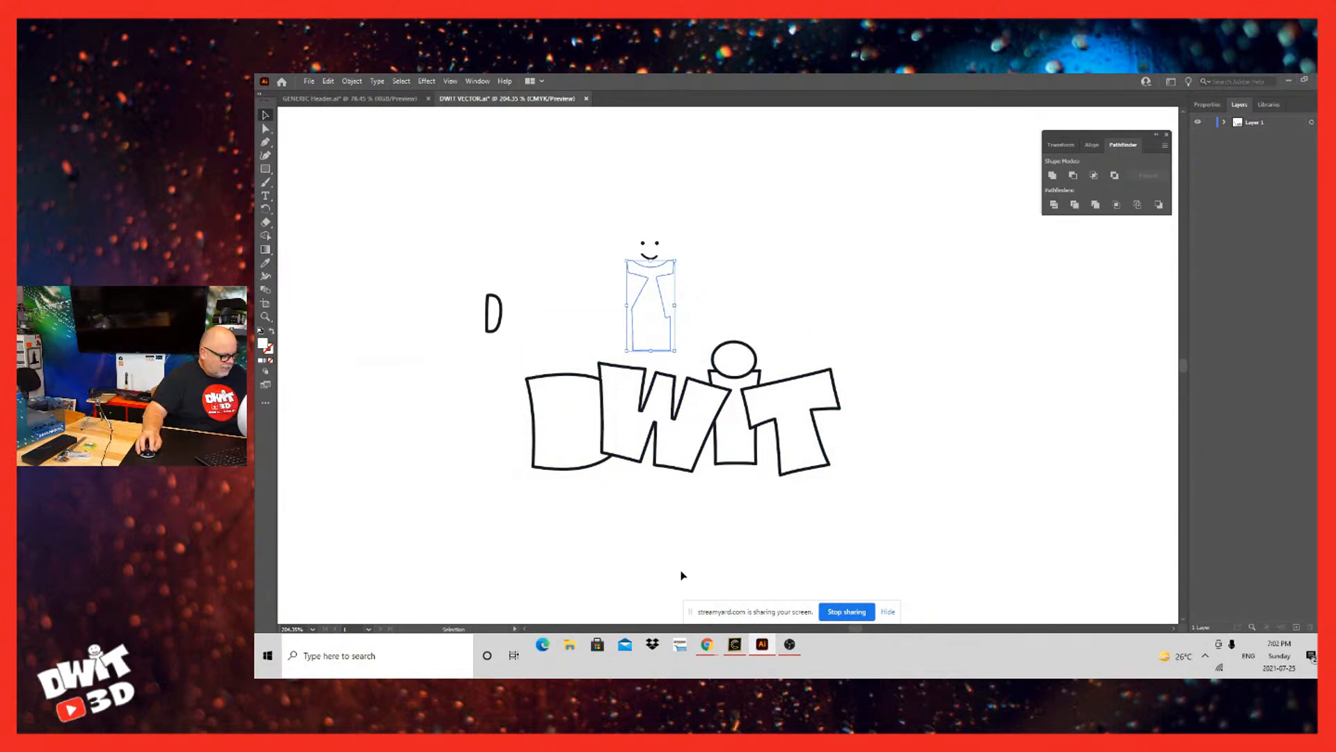
key(ctrl+z)
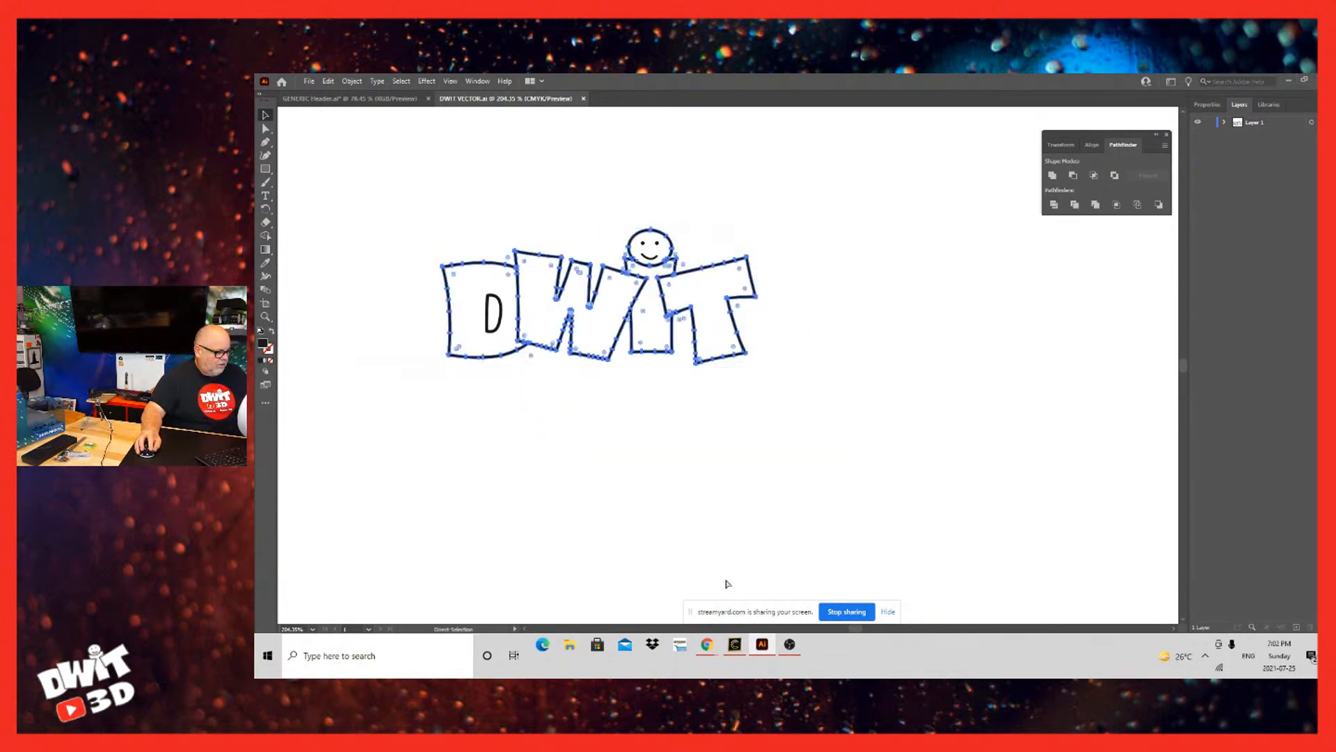
Step: Cut the black logo outline to the clipboard and delete the hidden fill shapes beneath the letters, including those of the i and W
key(ctrl+x)
click(651, 552)
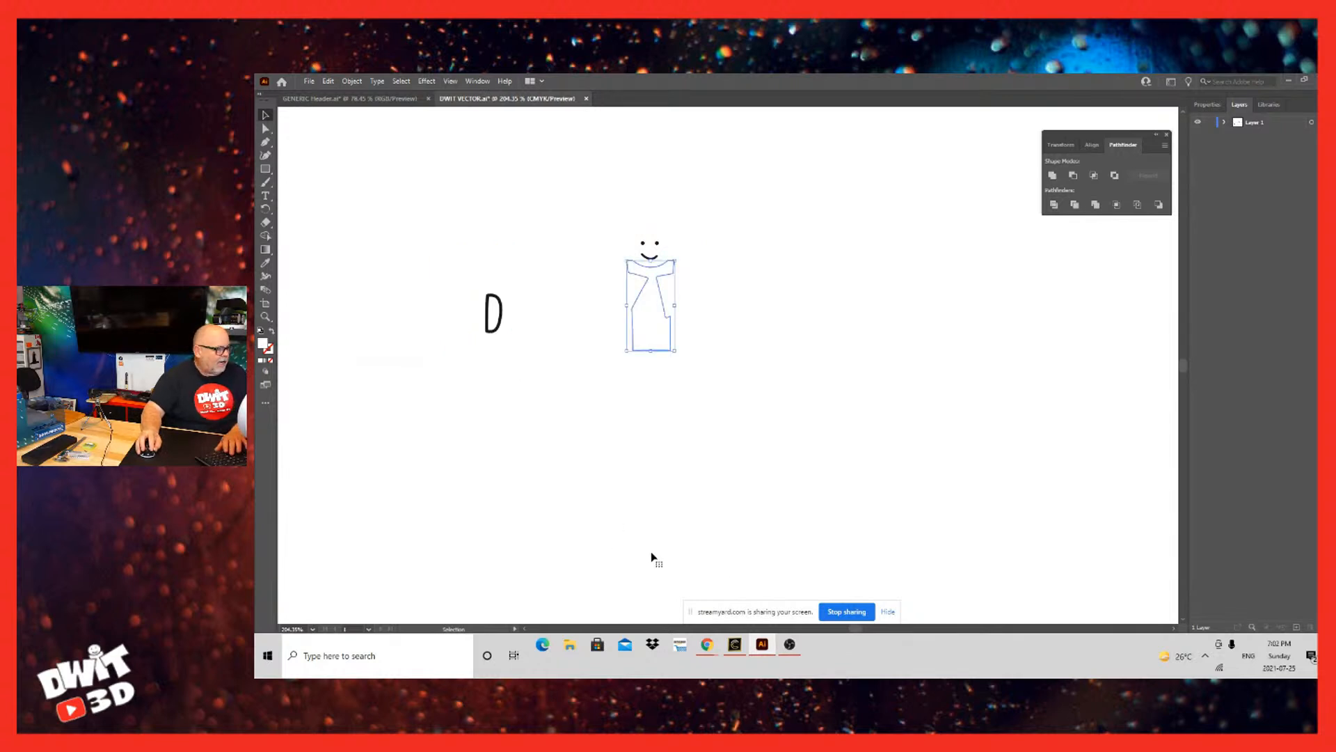
key(Delete)
click(661, 537)
key(Delete)
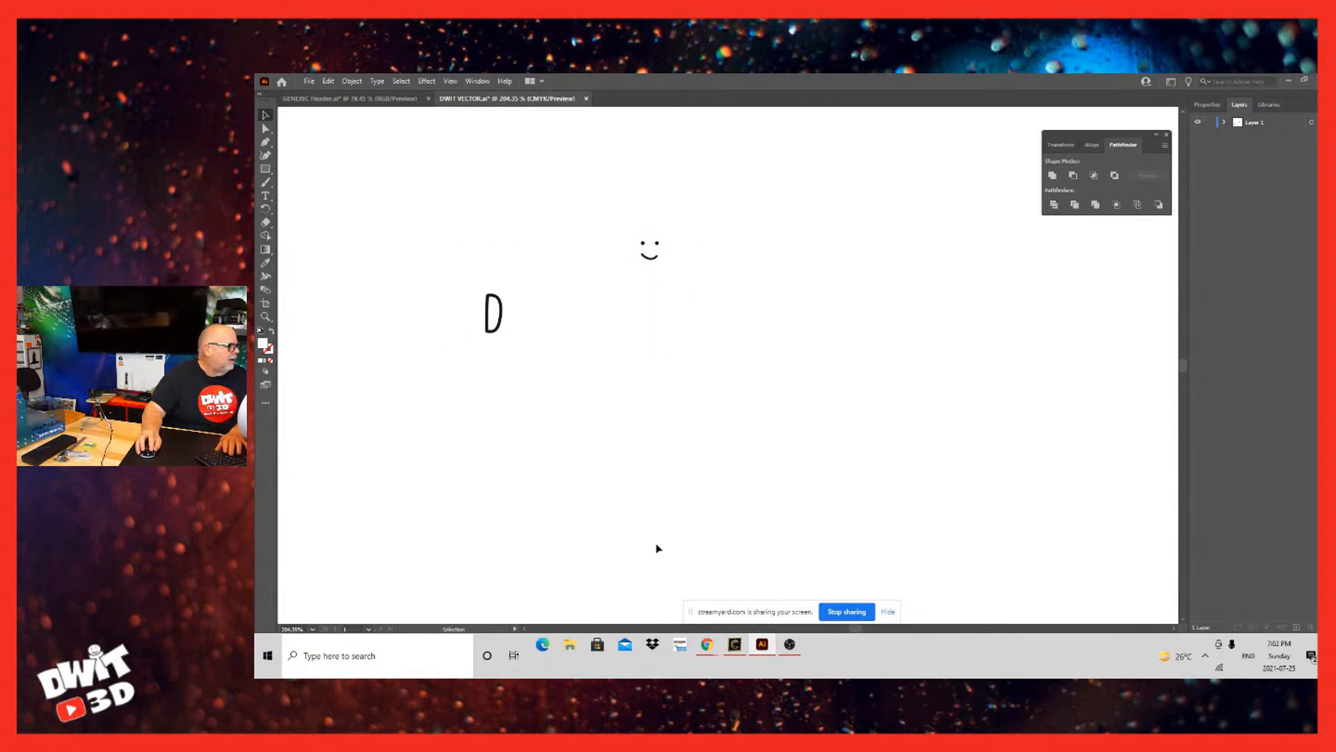
click(665, 549)
key(Delete)
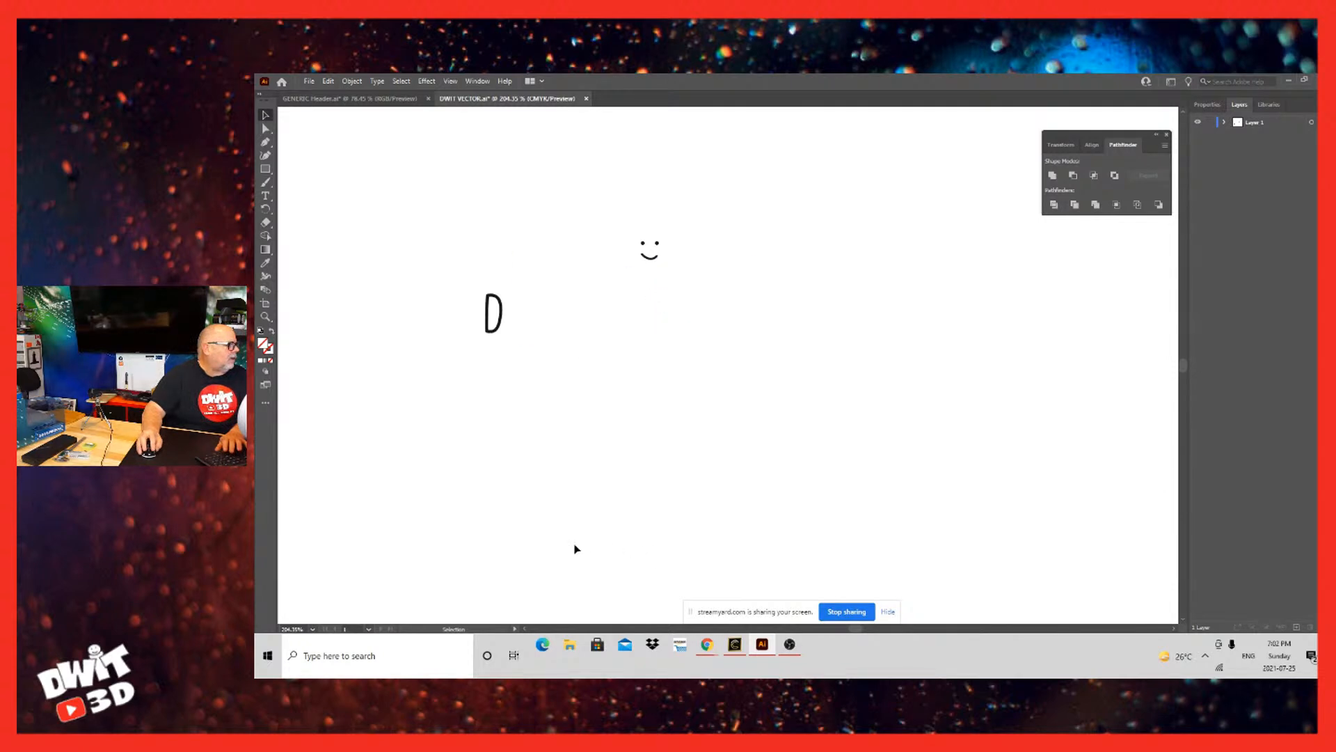
drag(639, 640, 628, 638)
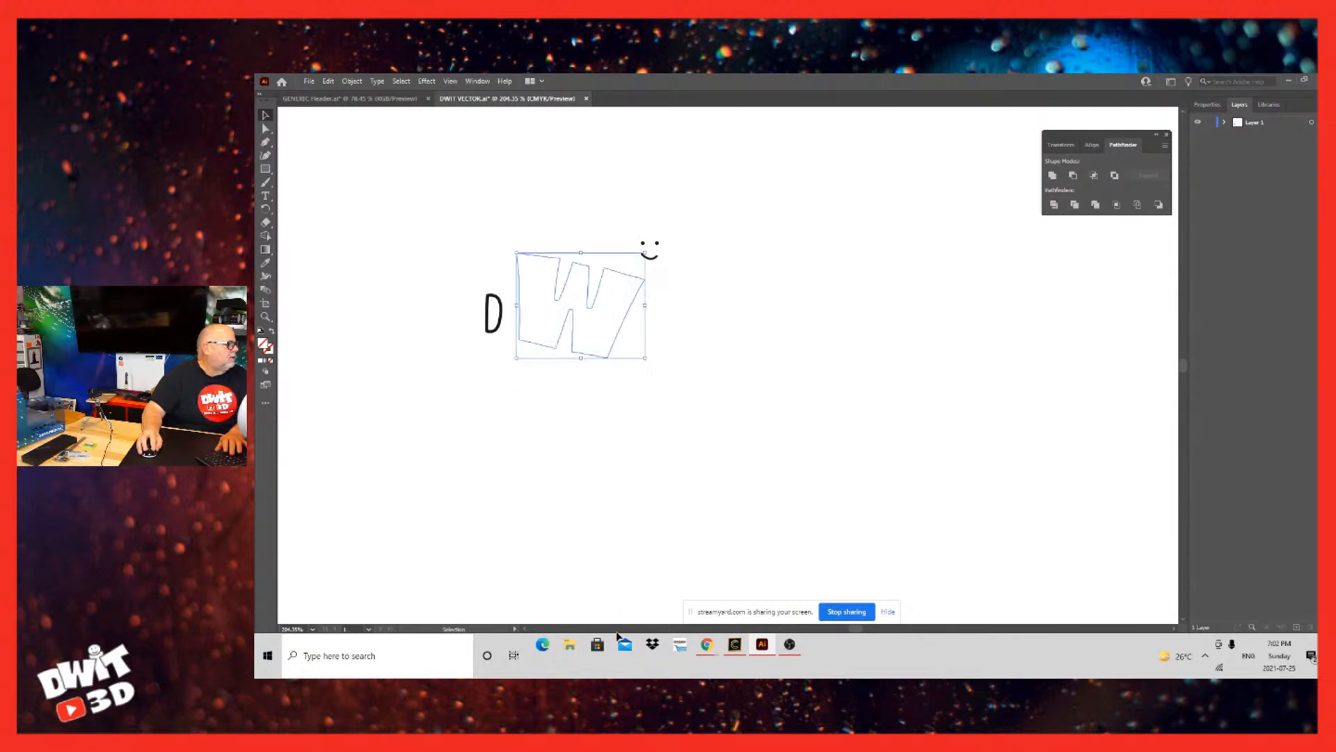
key(Delete)
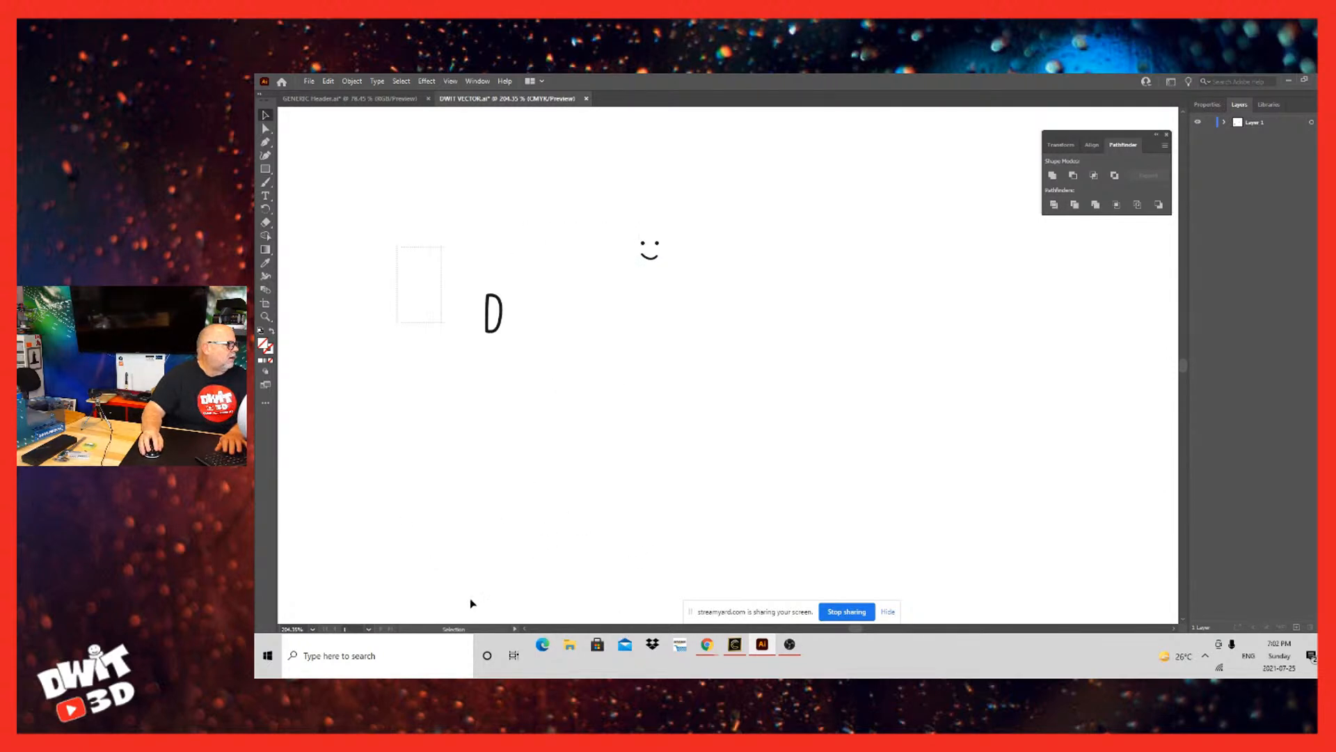
Step: Delete the remaining hidden shapes around the D and the circle behind the smiley face
drag(470, 598, 518, 627)
key(Delete)
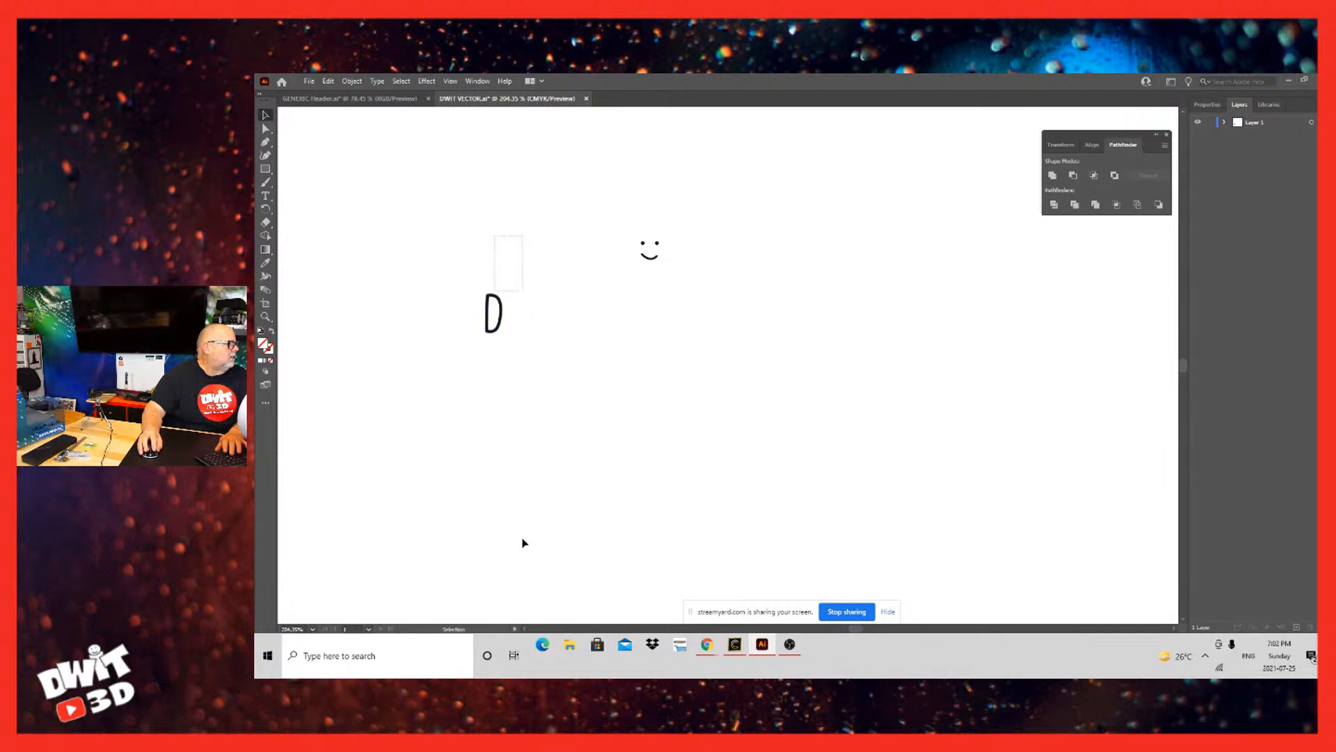
drag(524, 543, 527, 543)
key(Delete)
drag(612, 479, 402, 459)
click(668, 480)
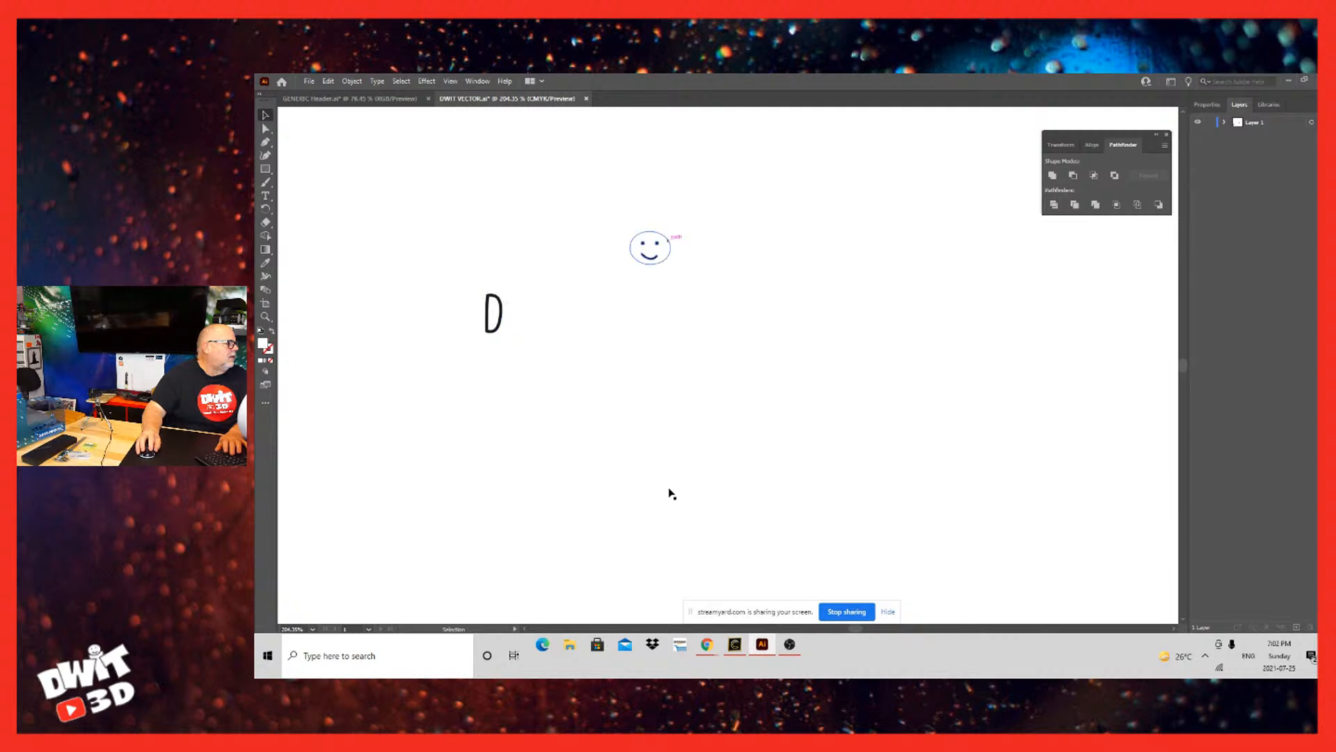
key(Delete)
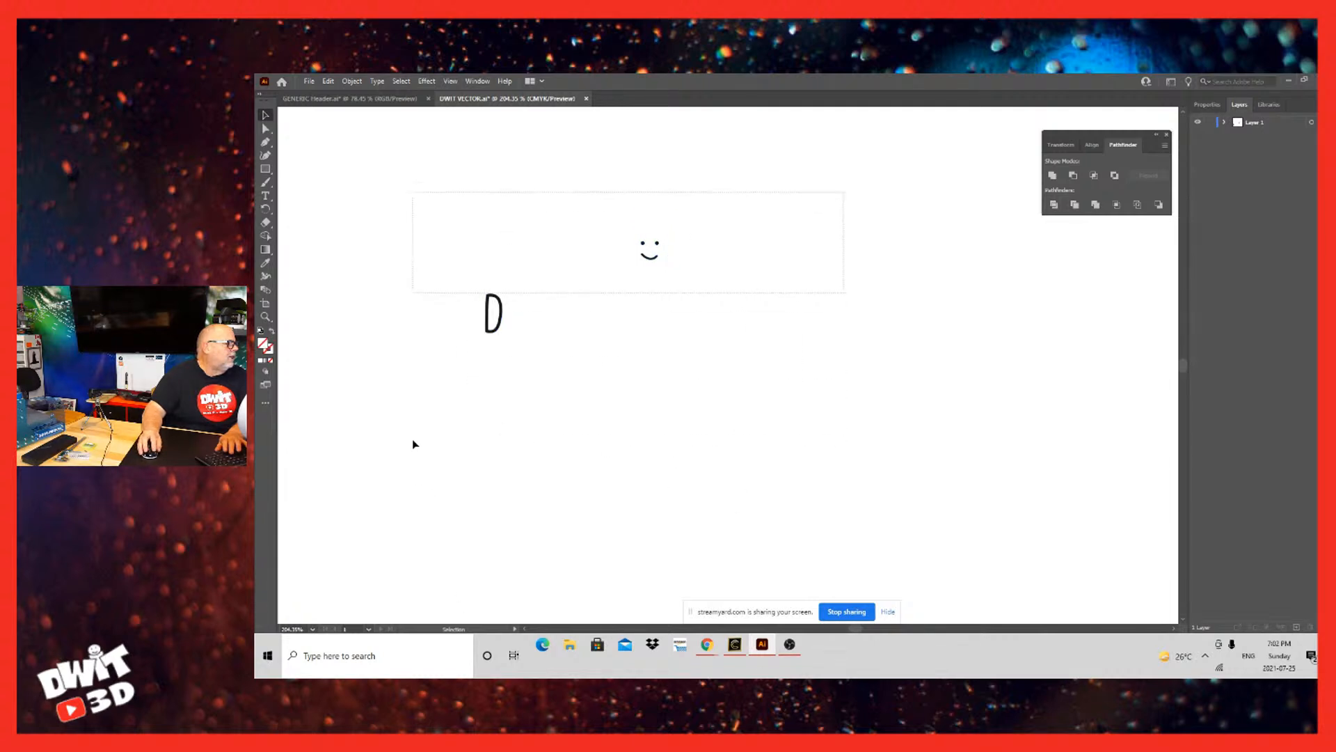
Step: Check the area around the inner D and the smiley features for leftover hidden shapes
drag(413, 439, 407, 439)
drag(390, 440, 801, 637)
click(794, 624)
drag(749, 540, 672, 496)
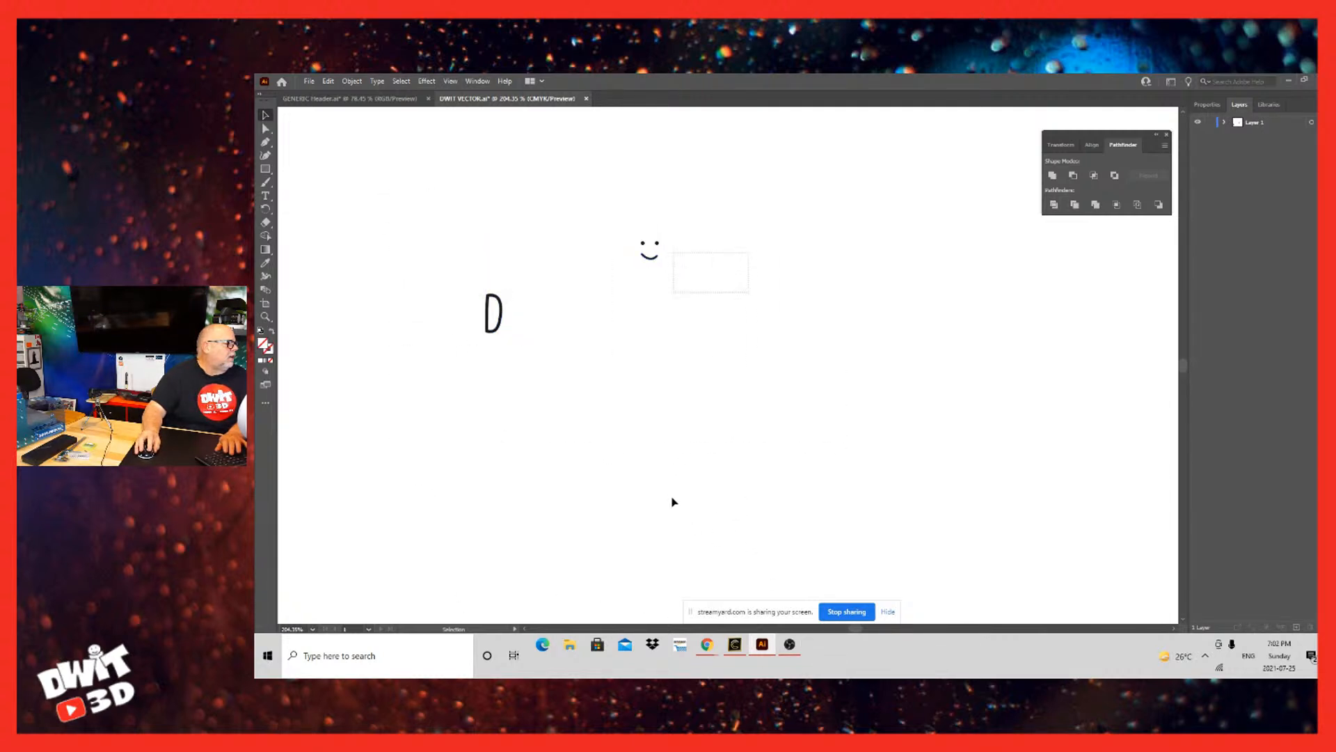
drag(400, 204, 772, 376)
drag(669, 379, 434, 172)
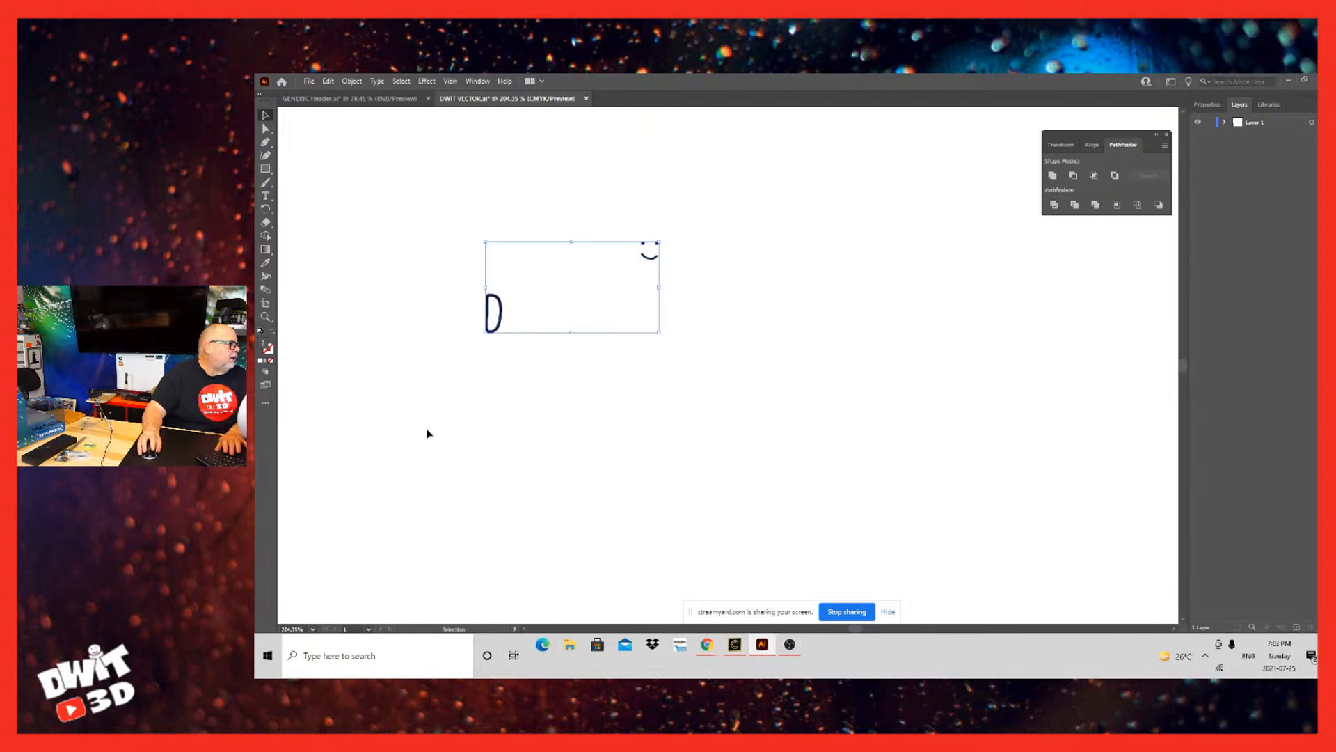
drag(436, 245, 593, 397)
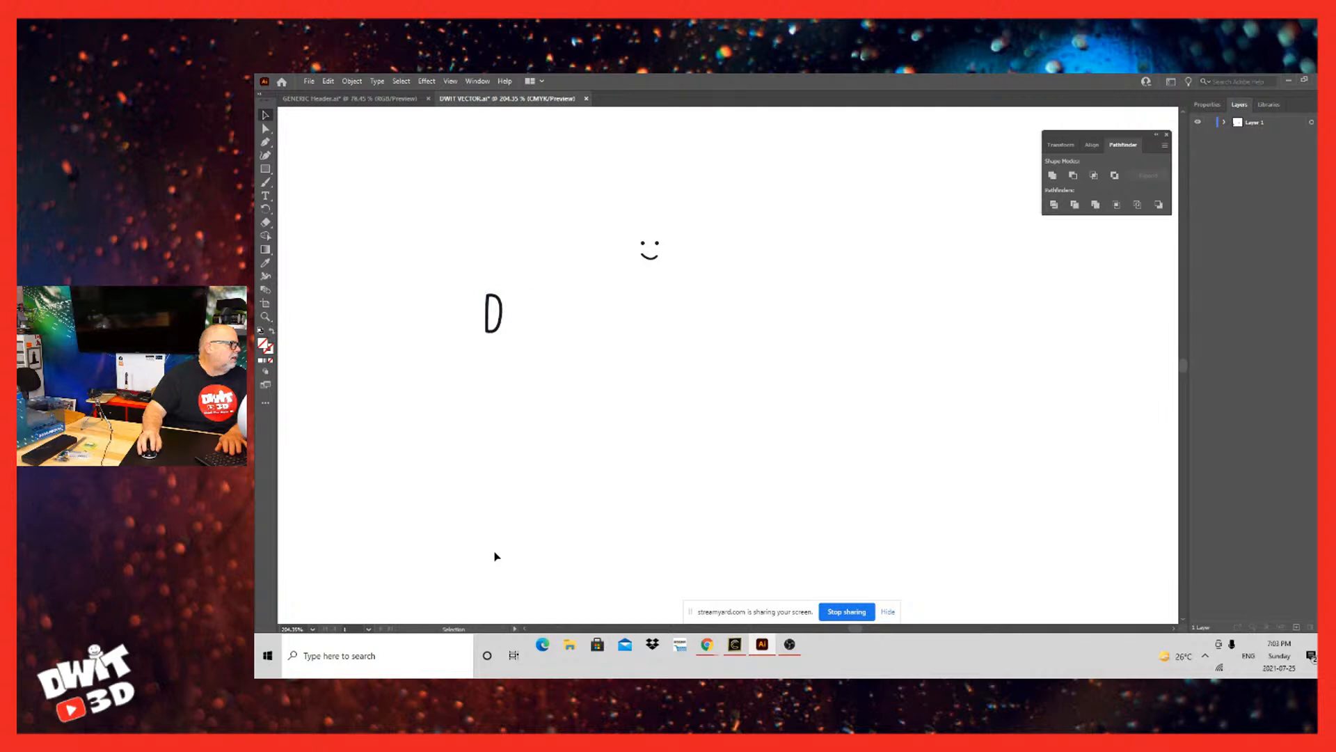
key(a)
click(501, 315)
click(533, 567)
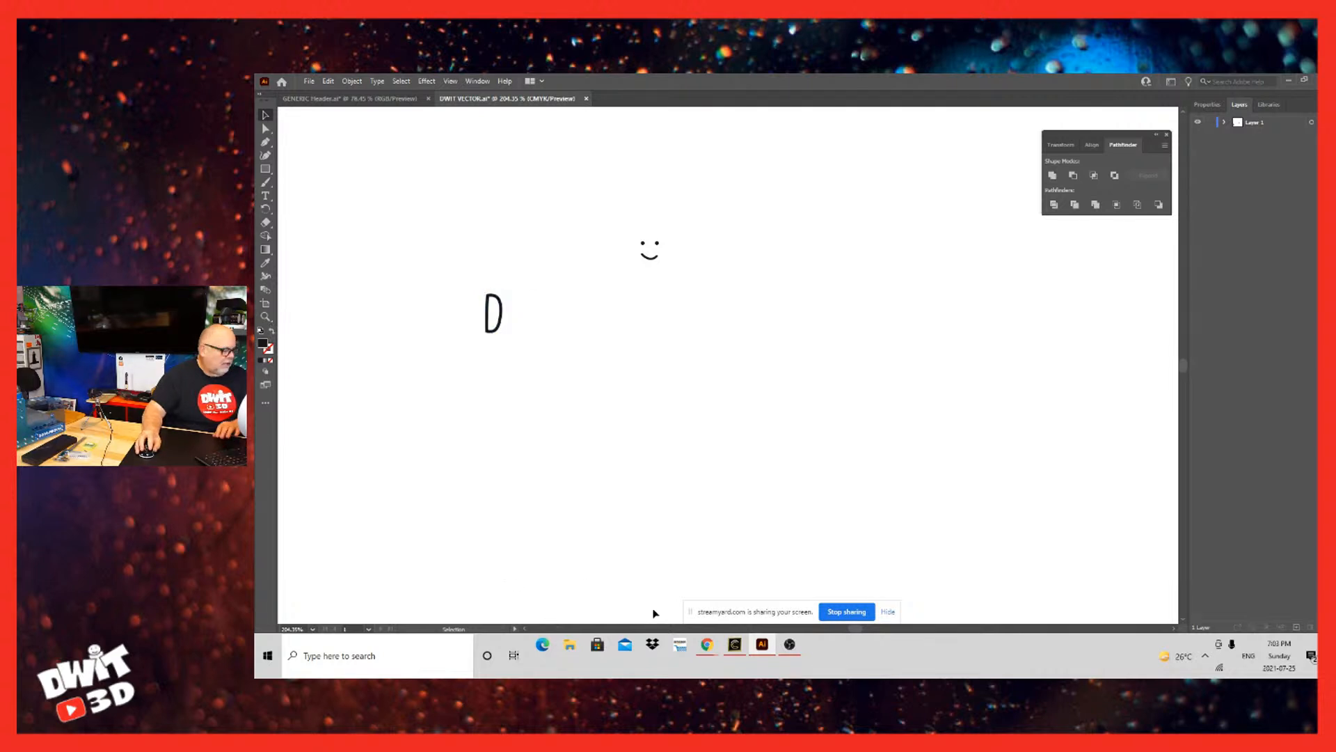
Step: Paste the cut logo outline back in its original place around the inner D and the smiley features
key(ctrl+z)
click(575, 502)
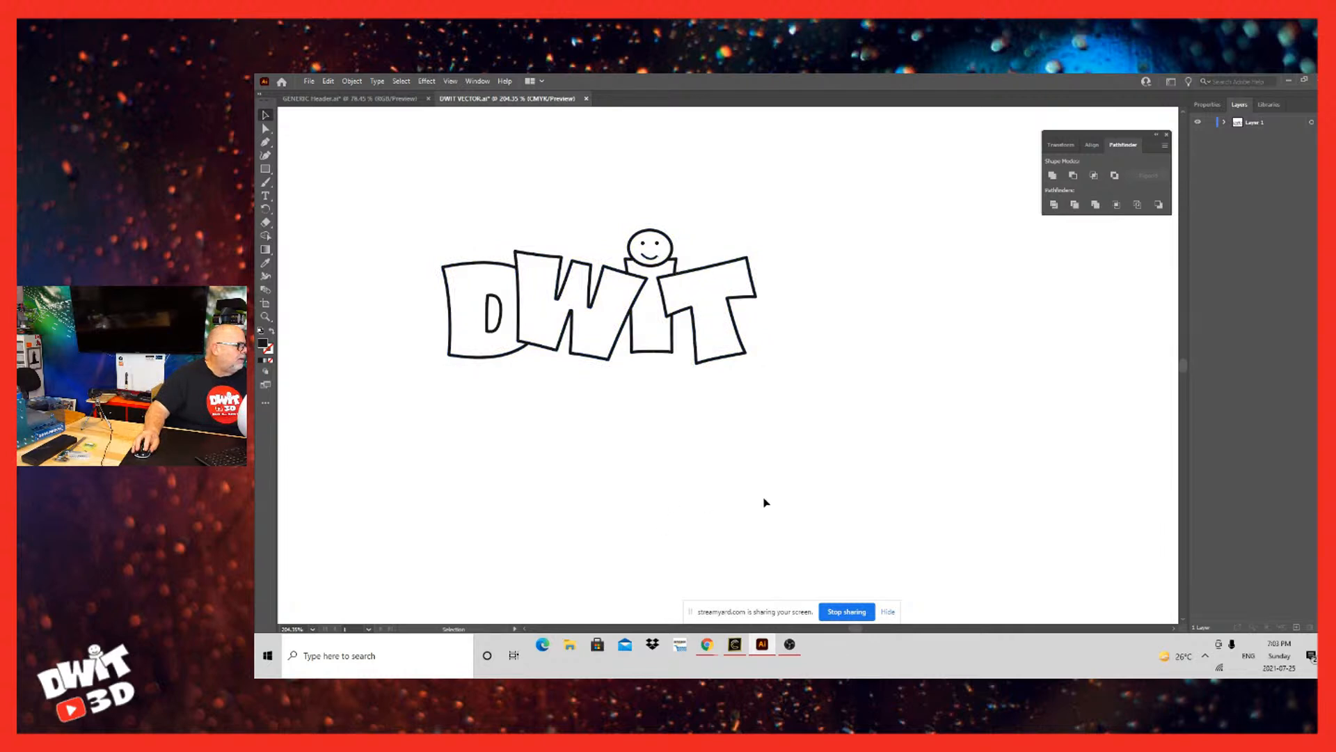
drag(653, 507, 767, 496)
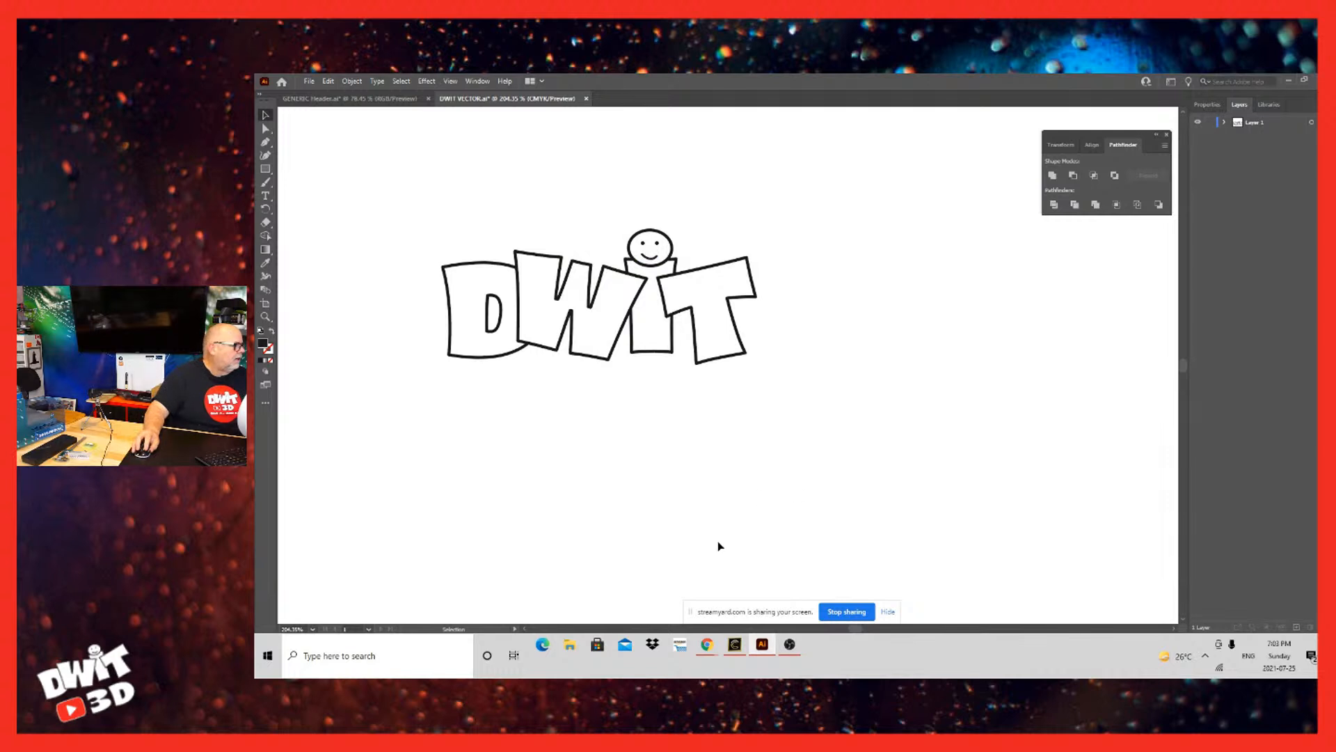
Step: Move the logo outline aside to check for shapes still hidden beneath it, and undo the move
drag(714, 513, 1018, 608)
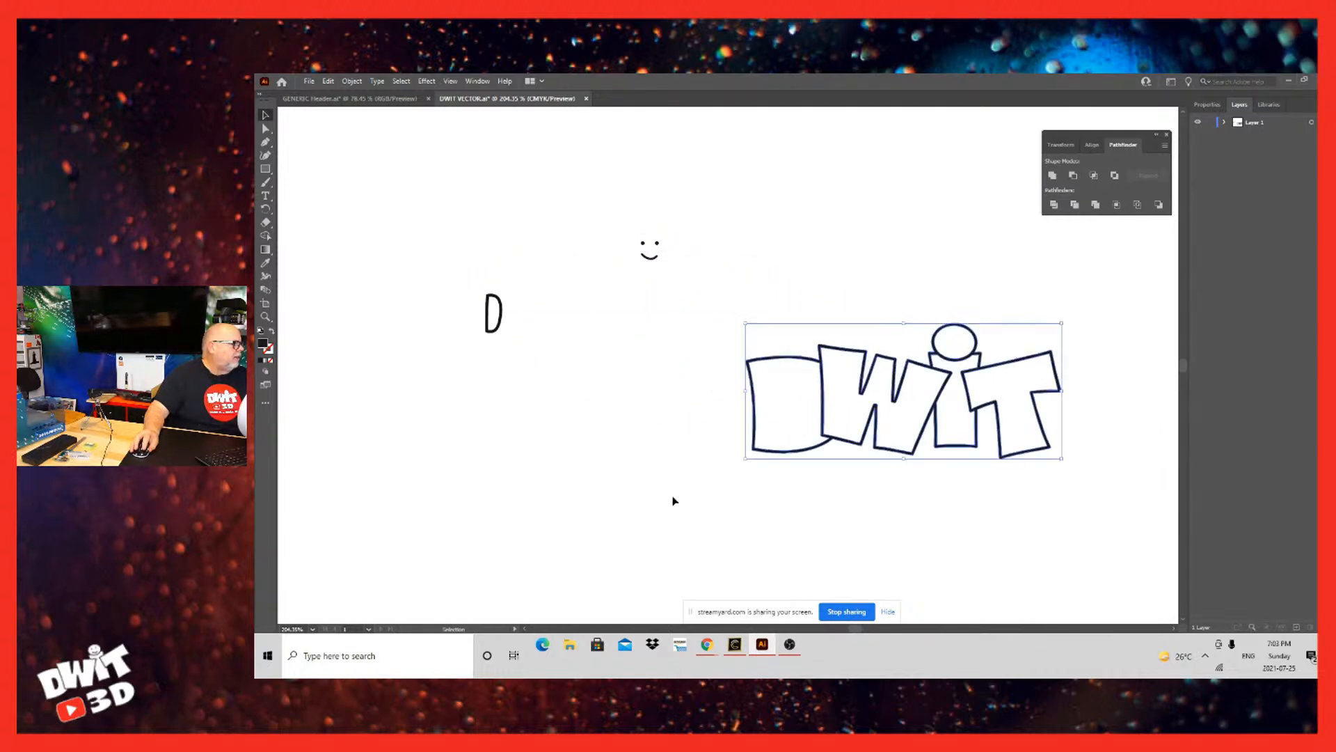
click(700, 533)
drag(417, 498, 551, 613)
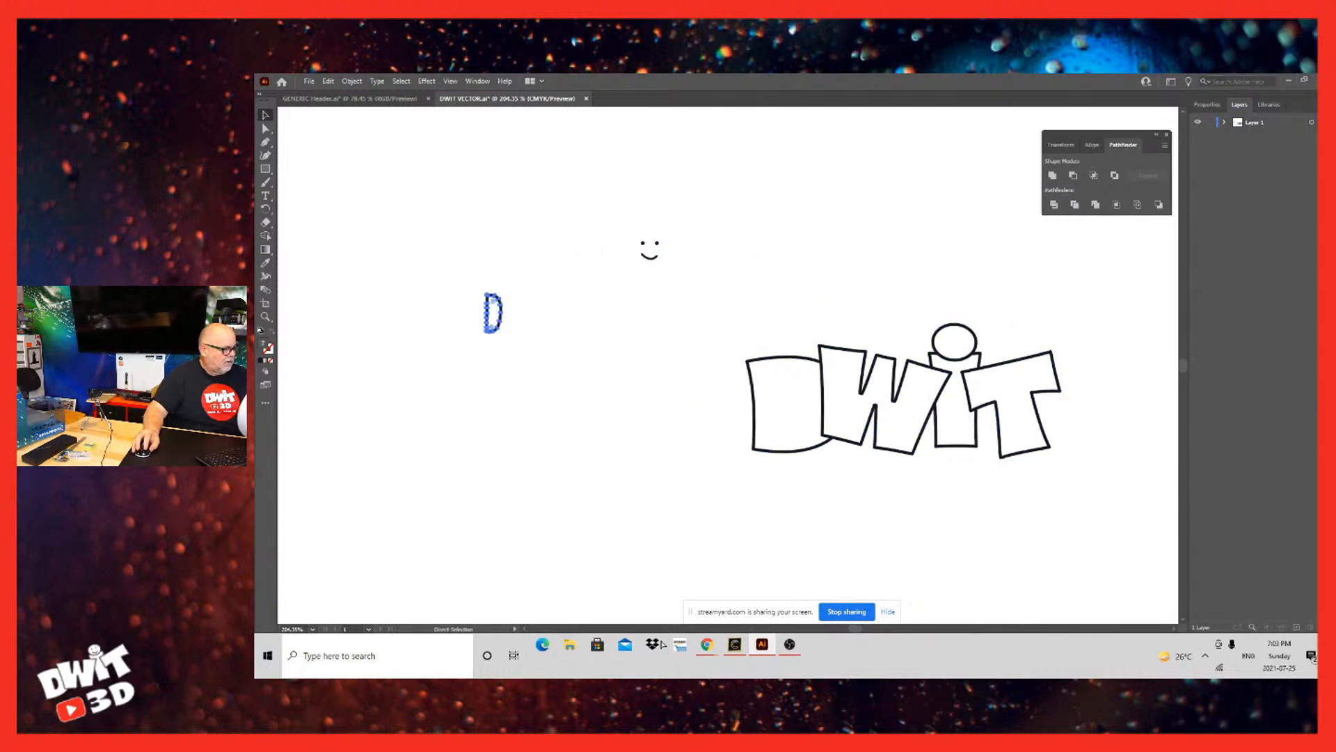
key(ctrl+z)
Step: Select the complete cleaned logo and save the DWIT VECTOR.ai file
click(818, 627)
drag(622, 580, 416, 436)
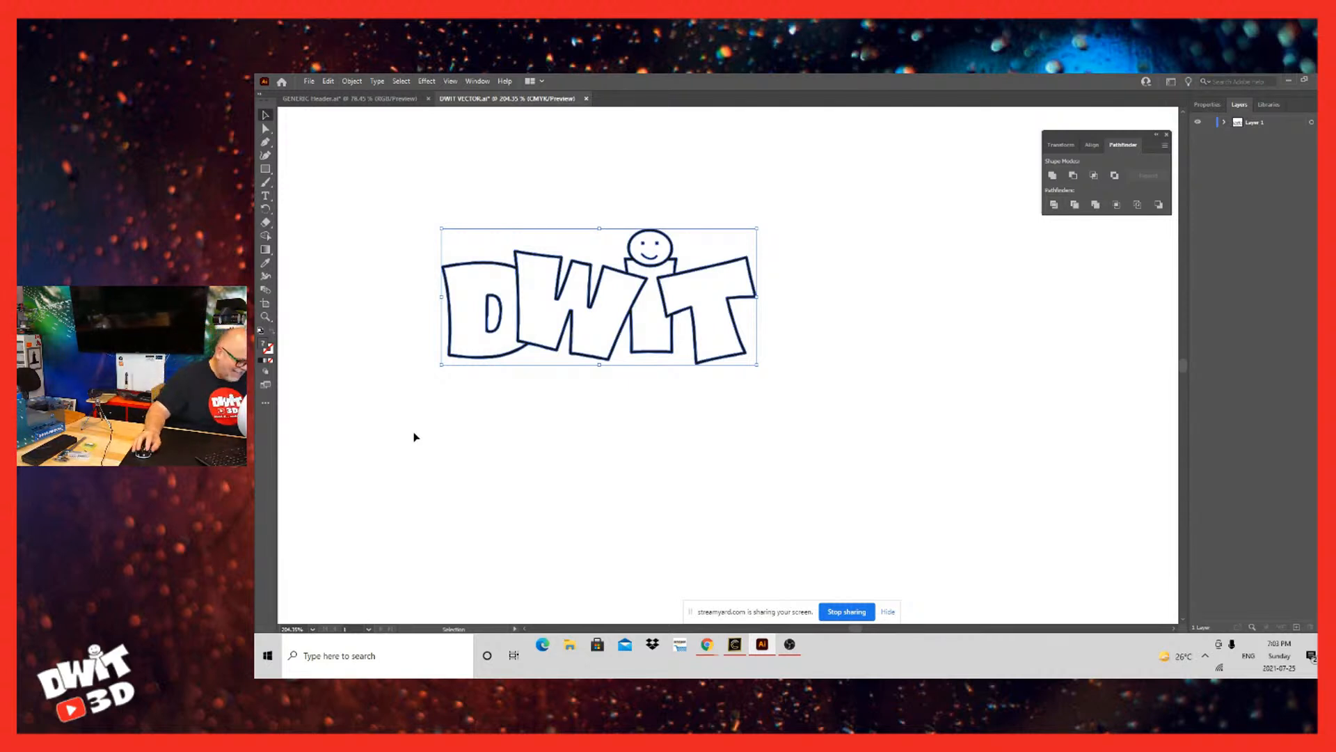
key(ctrl+s)
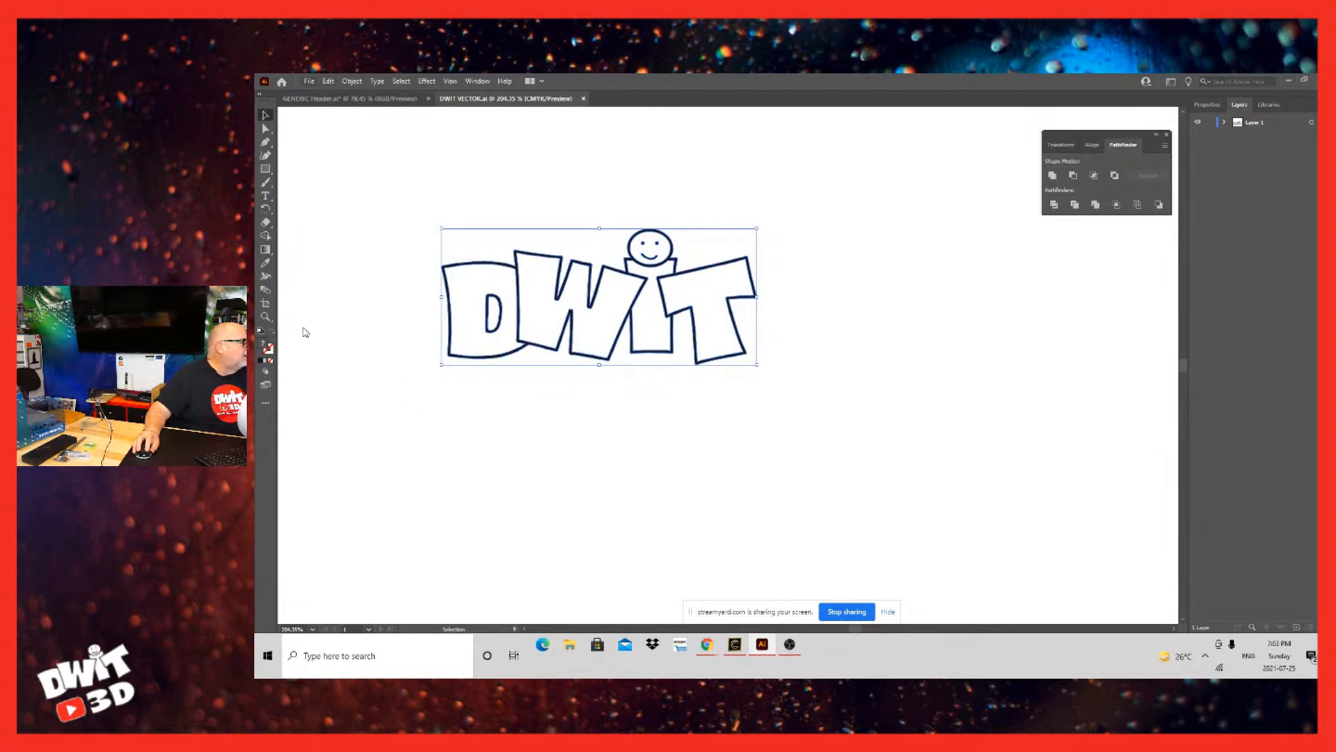
click(306, 81)
mouse_move(372, 299)
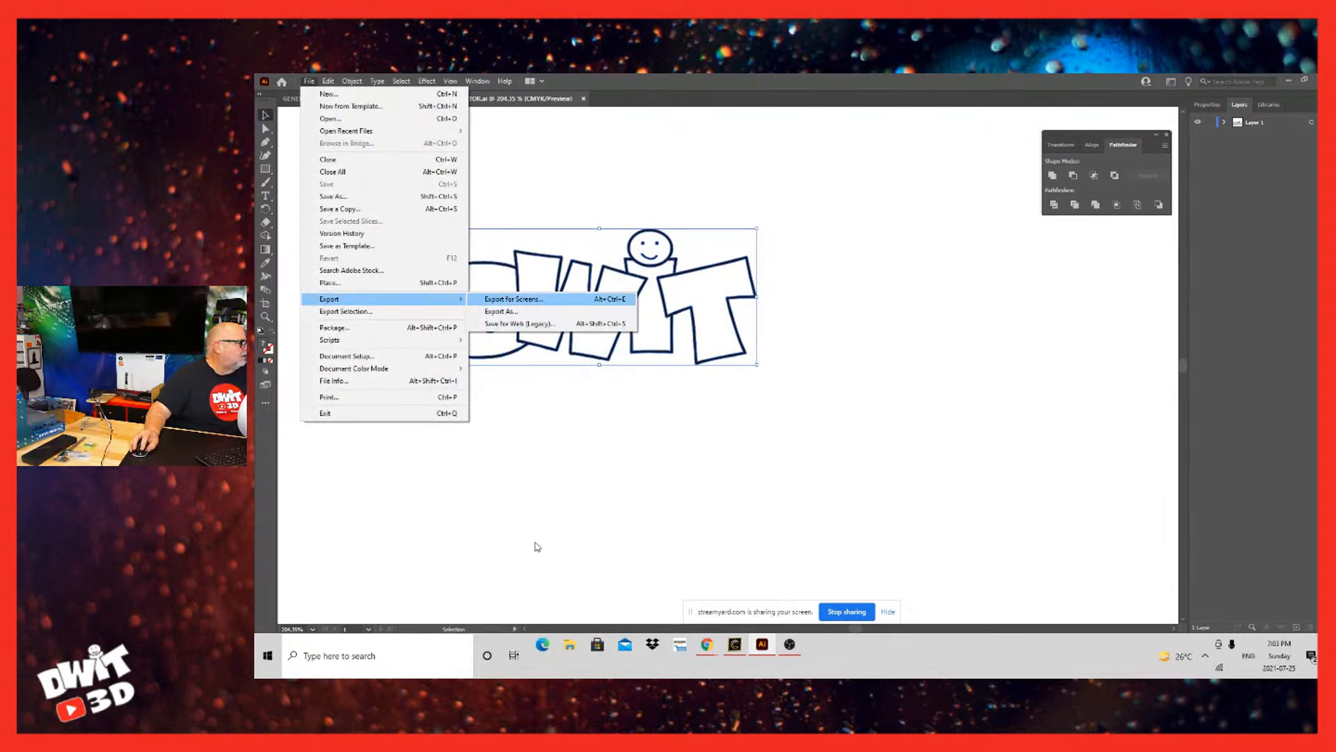
click(501, 311)
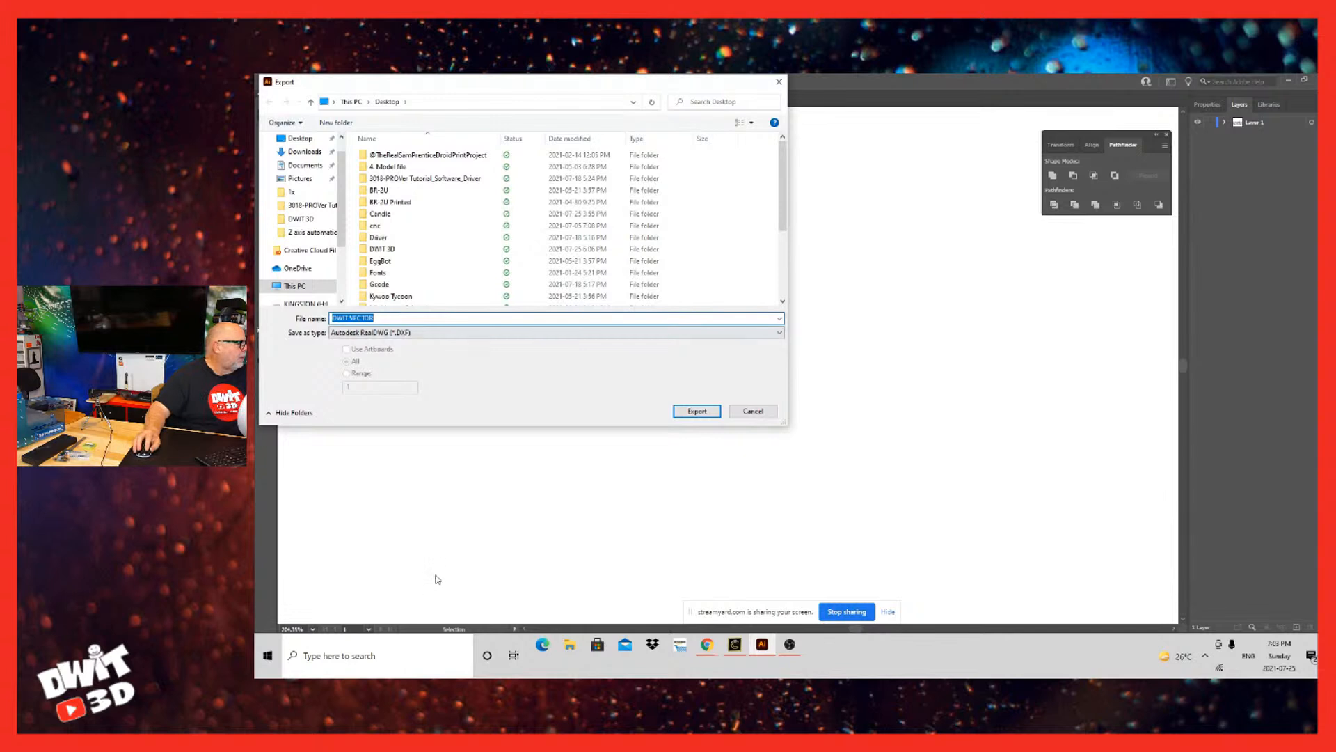
click(445, 332)
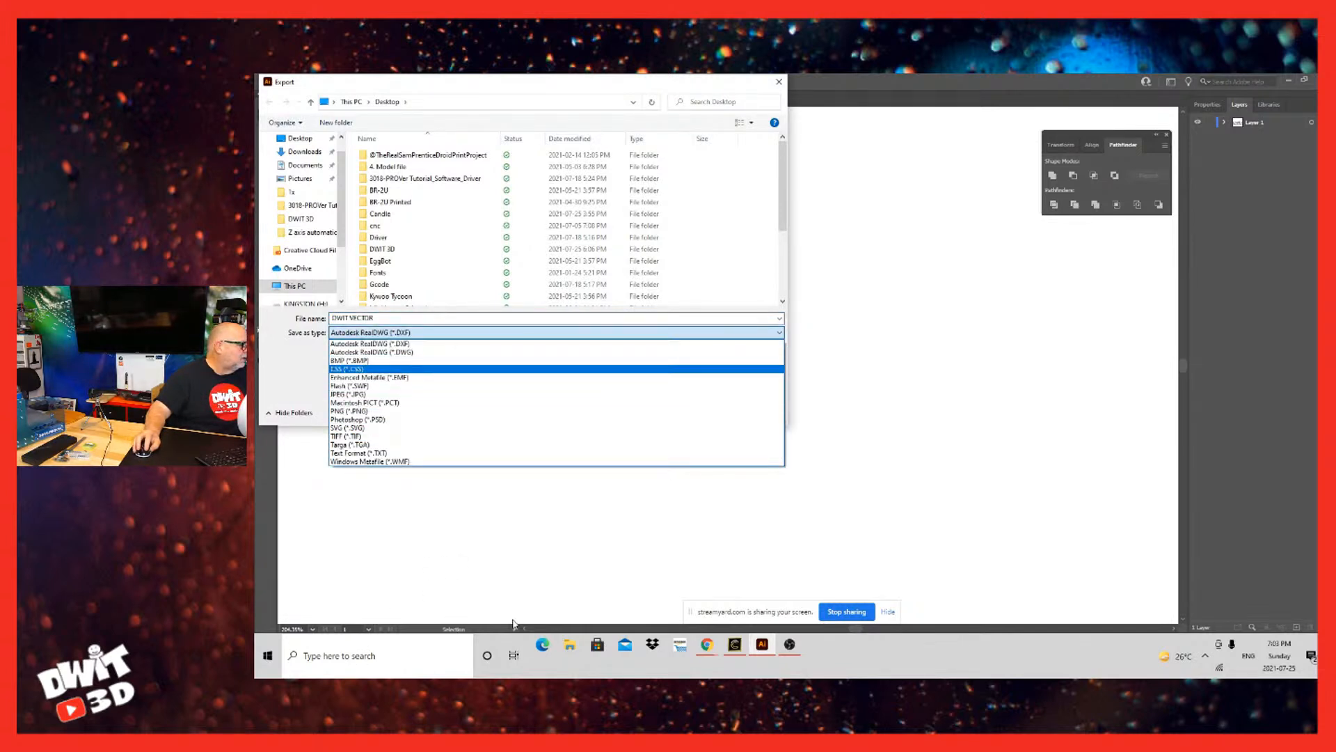
click(440, 622)
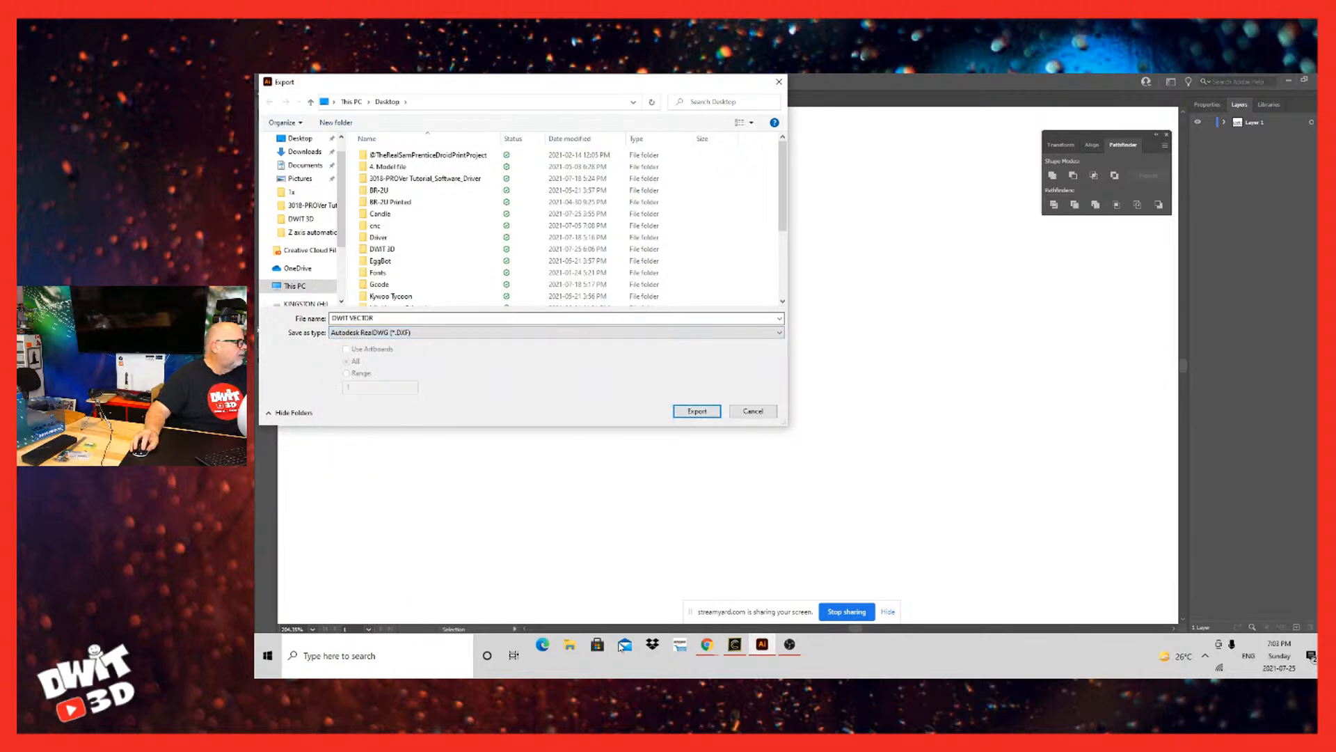
key(Return)
Step: Save the logo on the computer's Desktop as DWIT VECTOR in Illustrator EPS format, accepting the default EPS options
key(a)
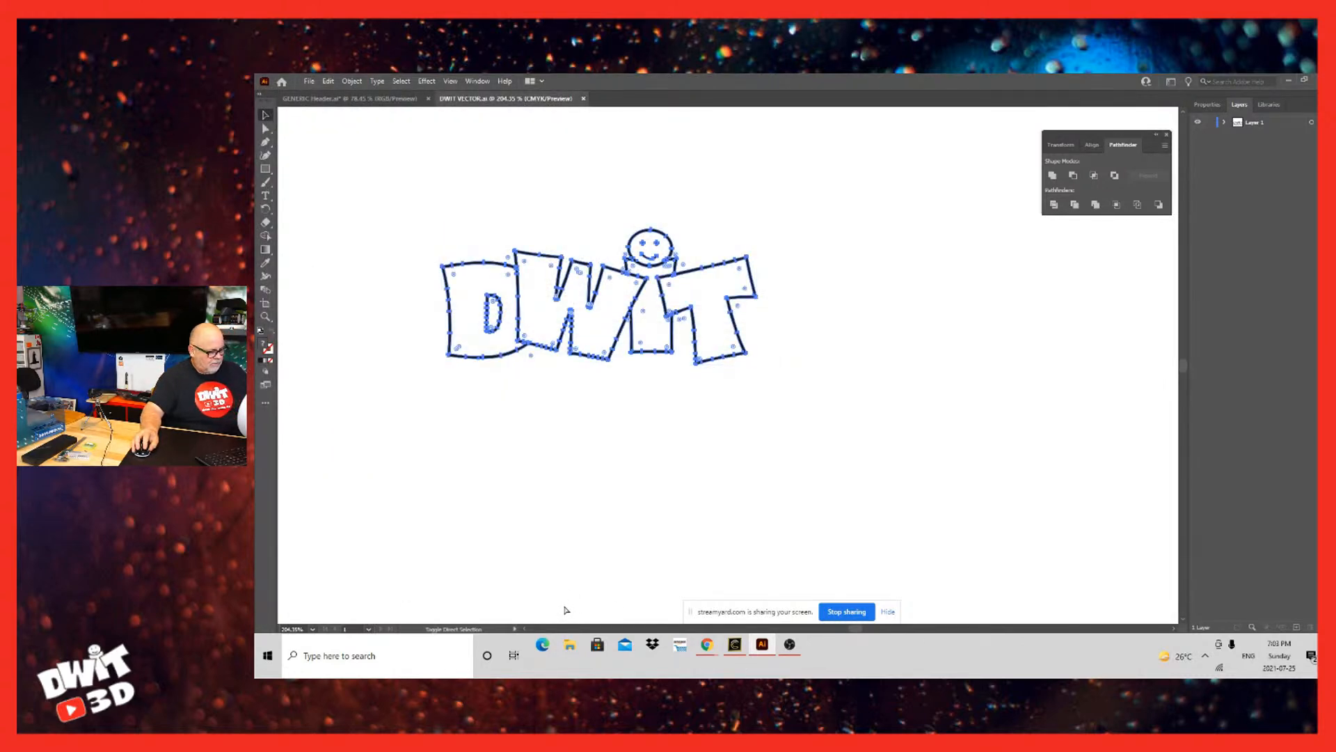
key(ctrl+shift+s)
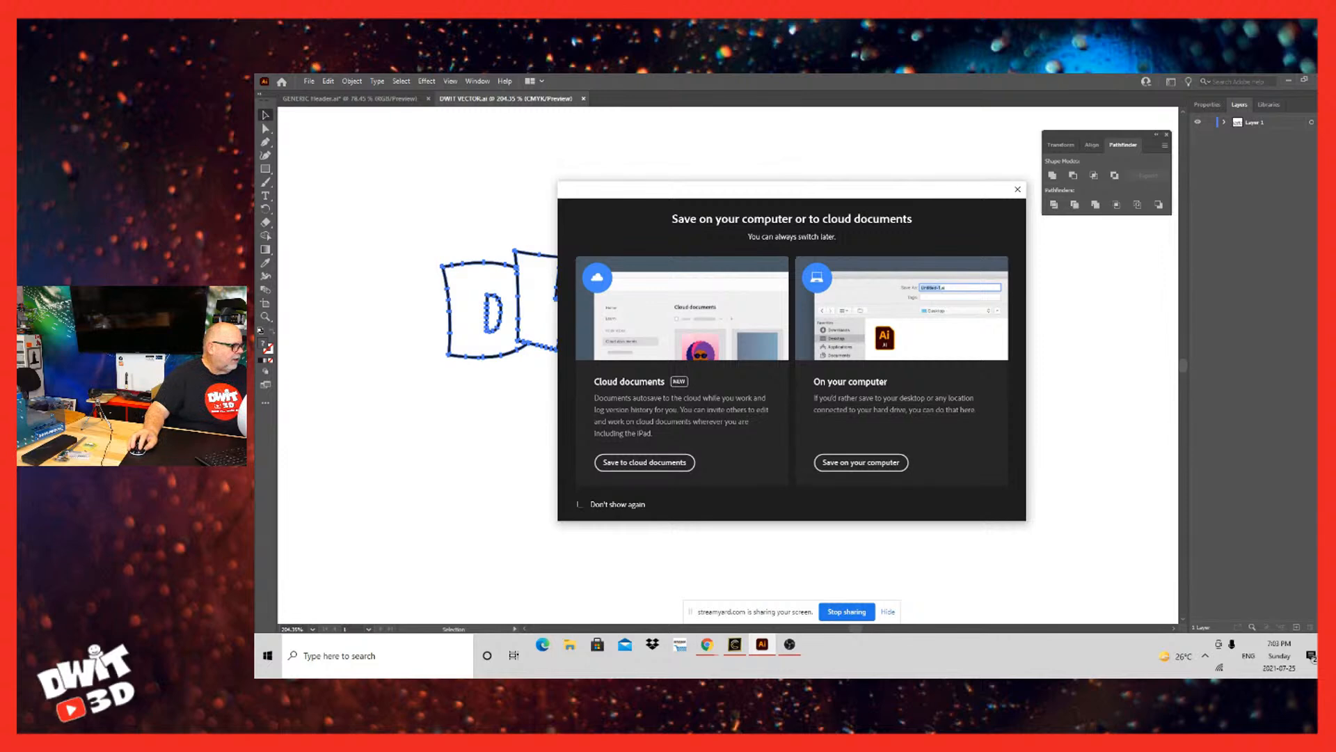
click(861, 462)
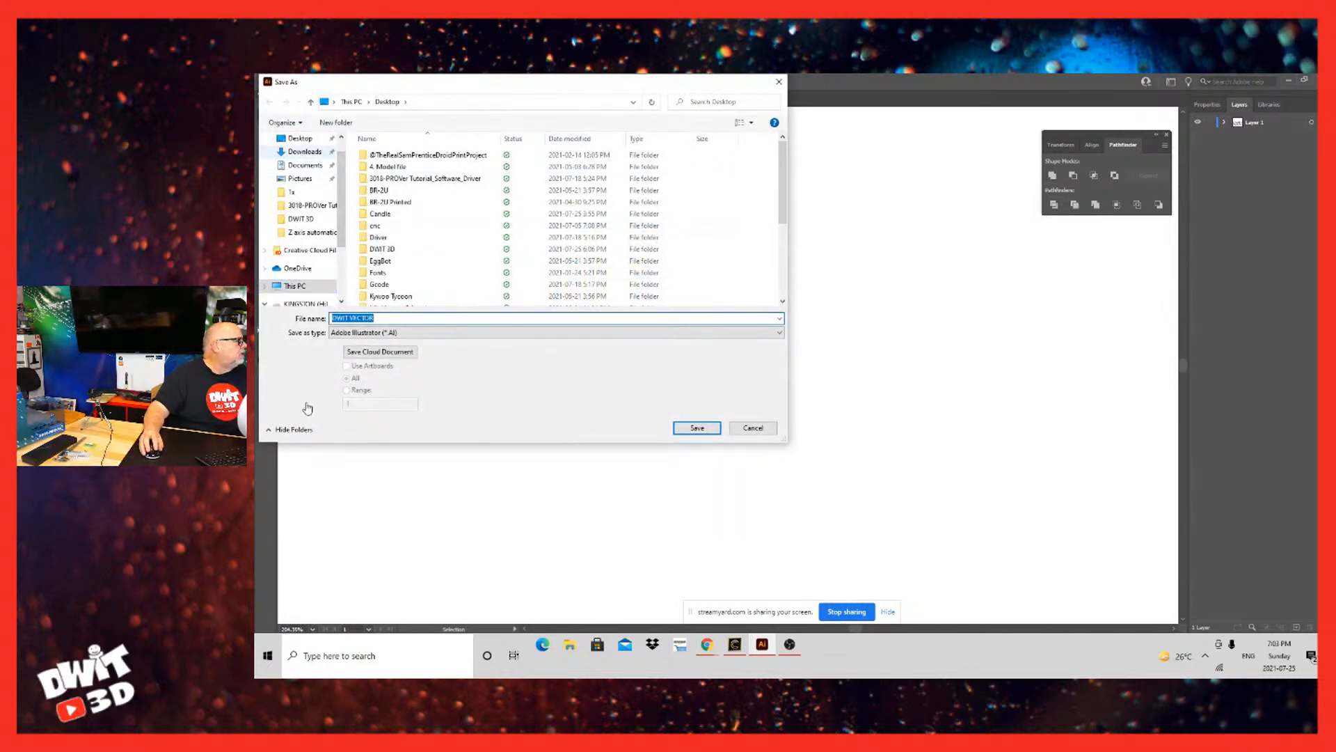
click(300, 138)
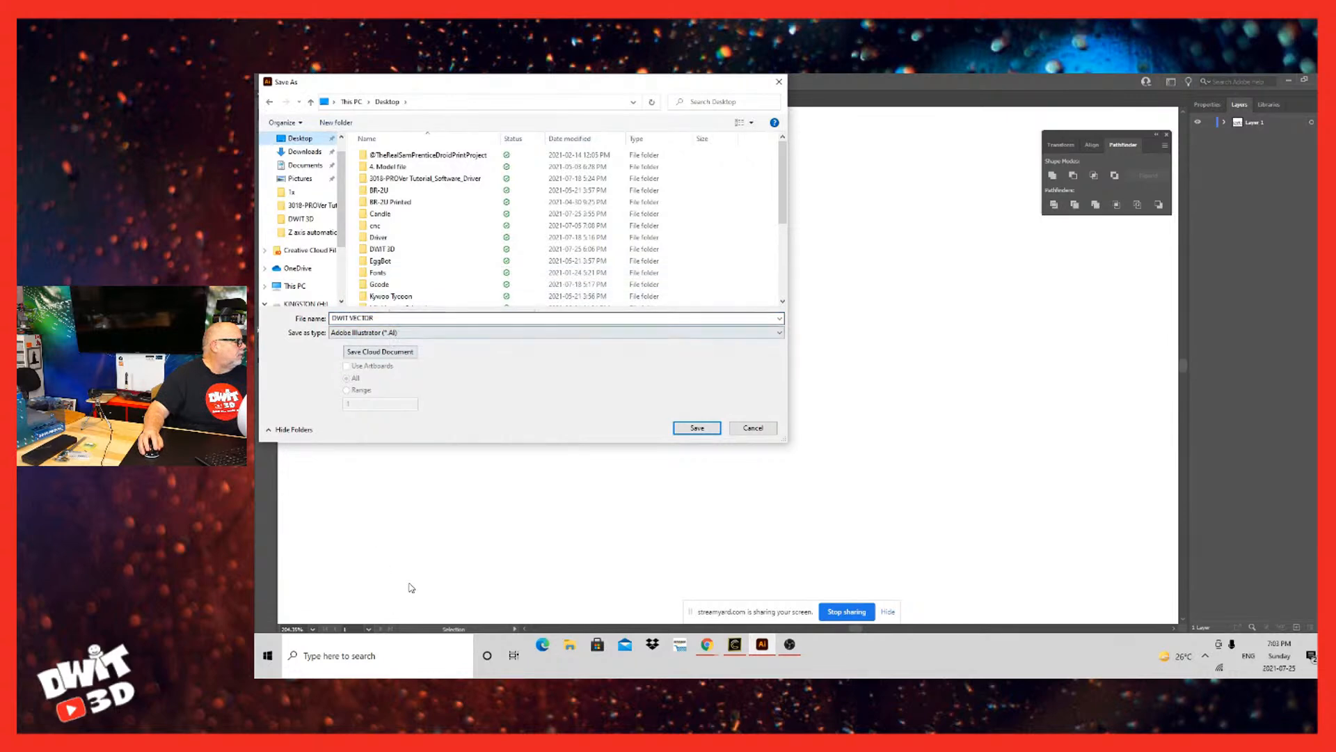
click(410, 332)
click(392, 361)
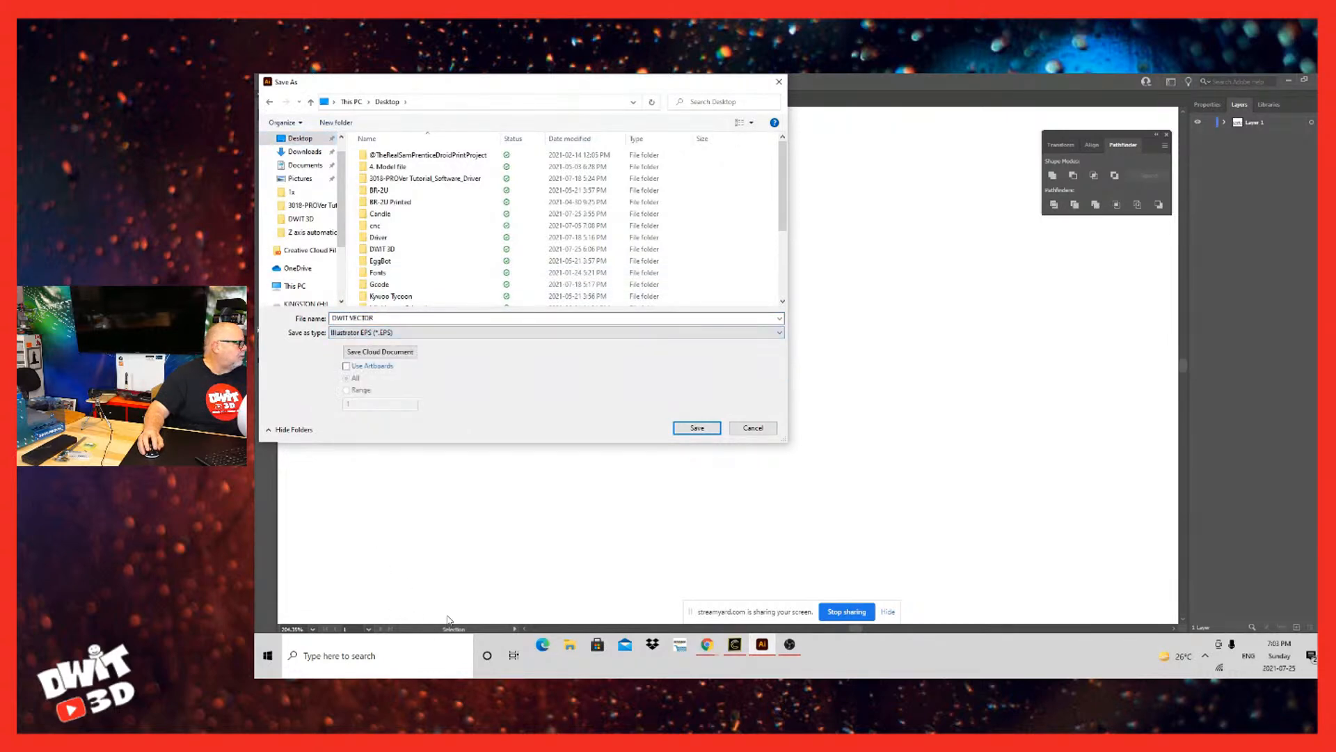
click(696, 427)
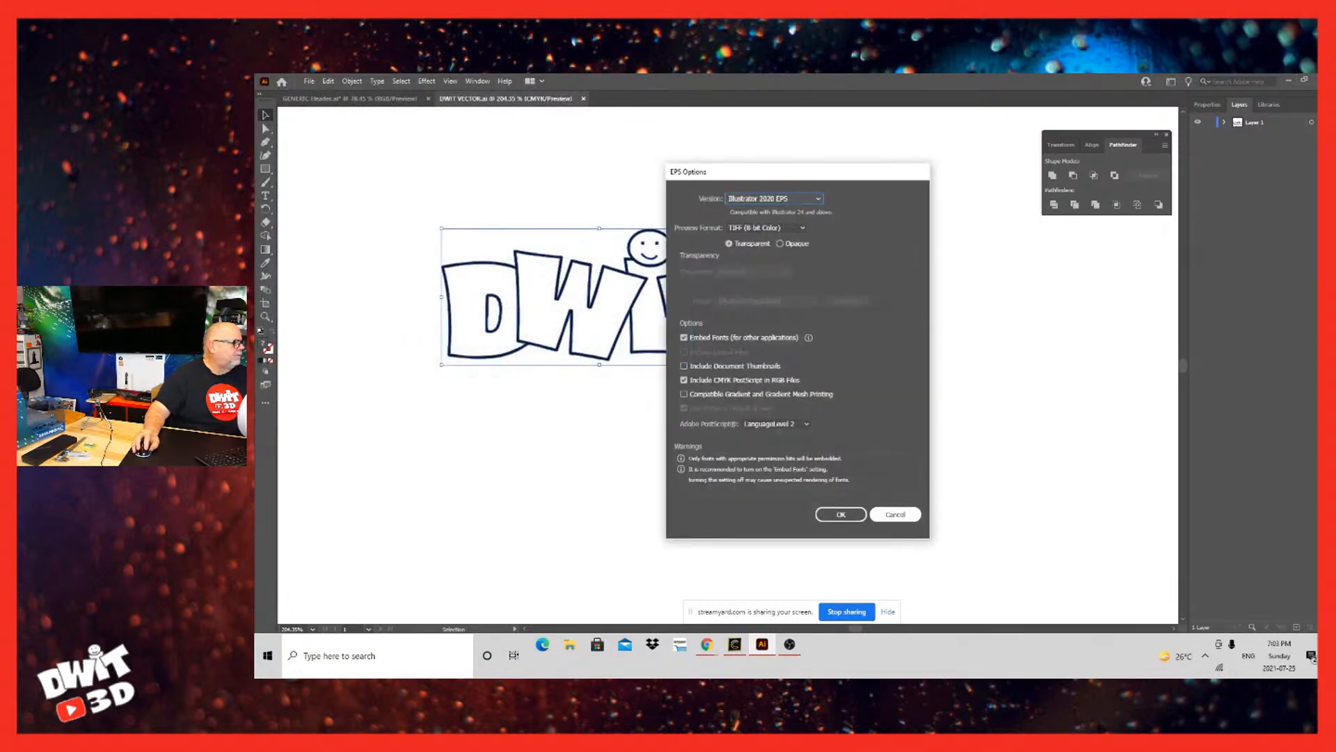
key(Return)
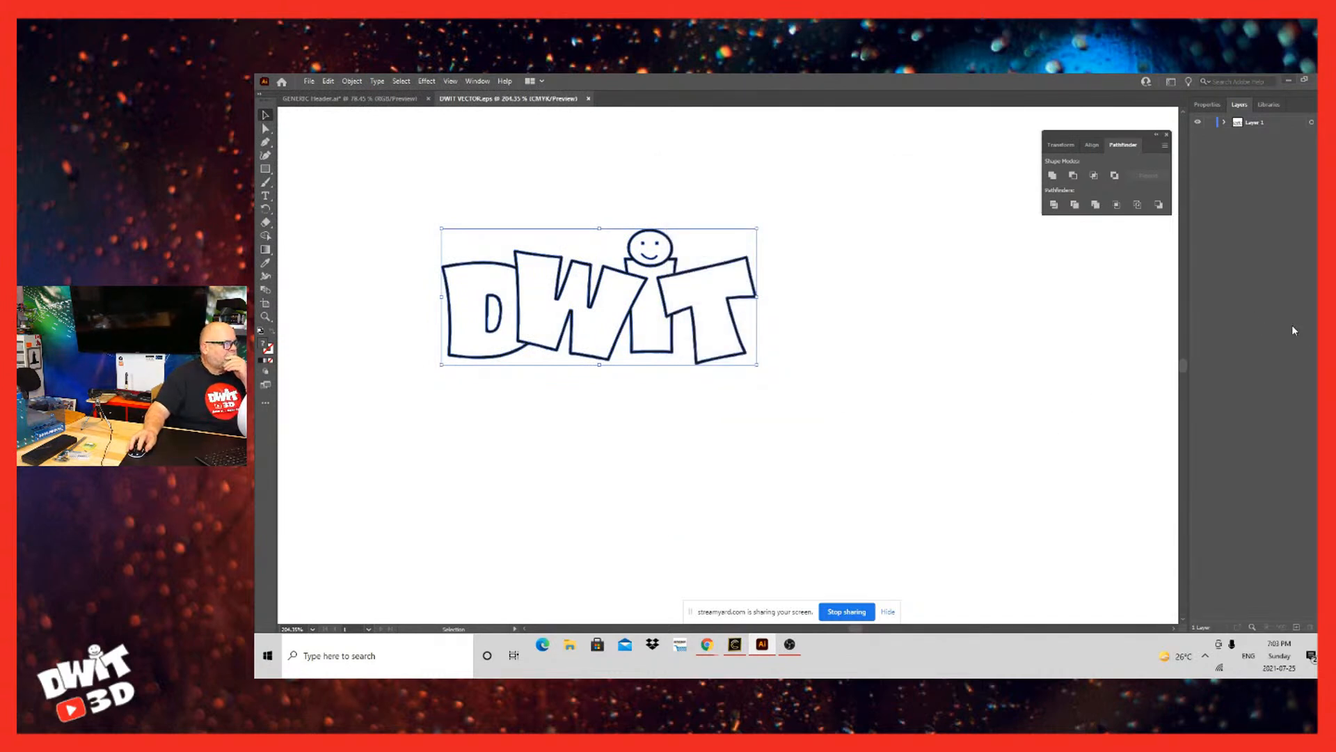
Step: Switch to Carveco Maker and create a new model 250 mm wide and 180 mm high
key(alt+Tab)
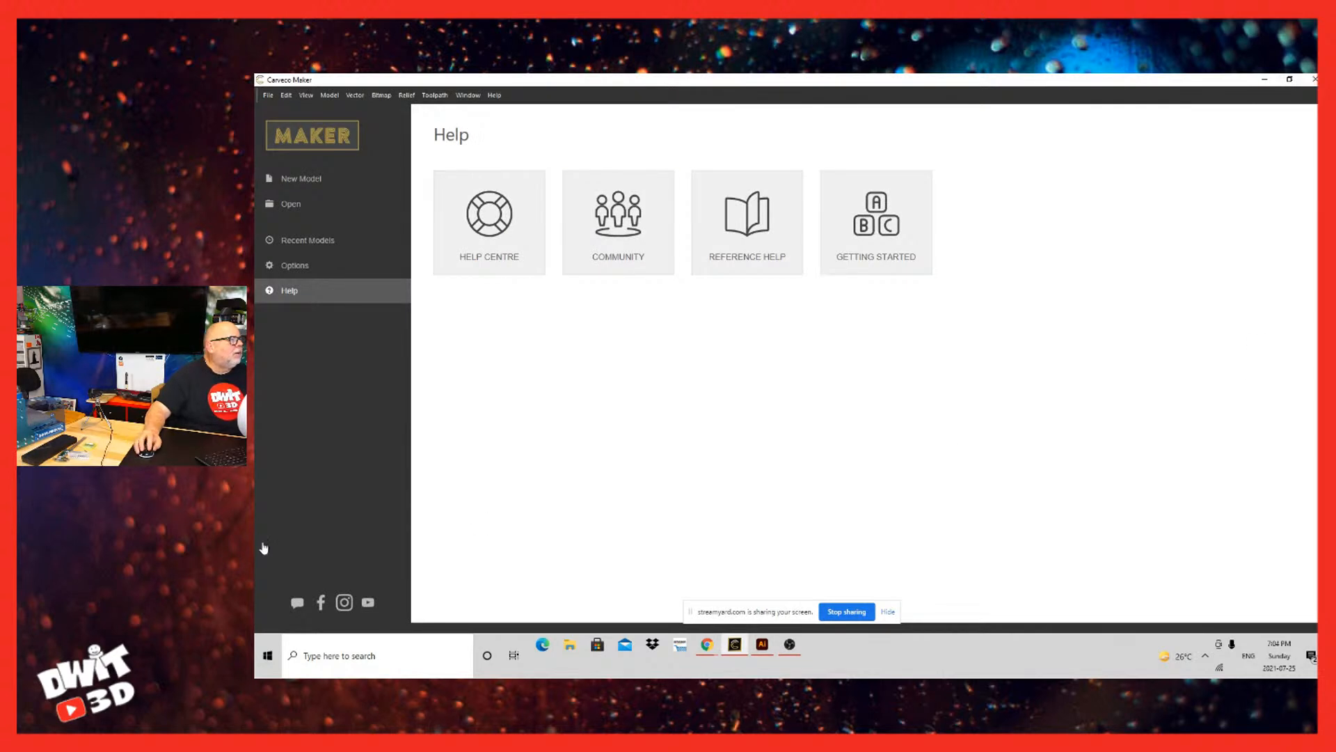
key(ctrl+n)
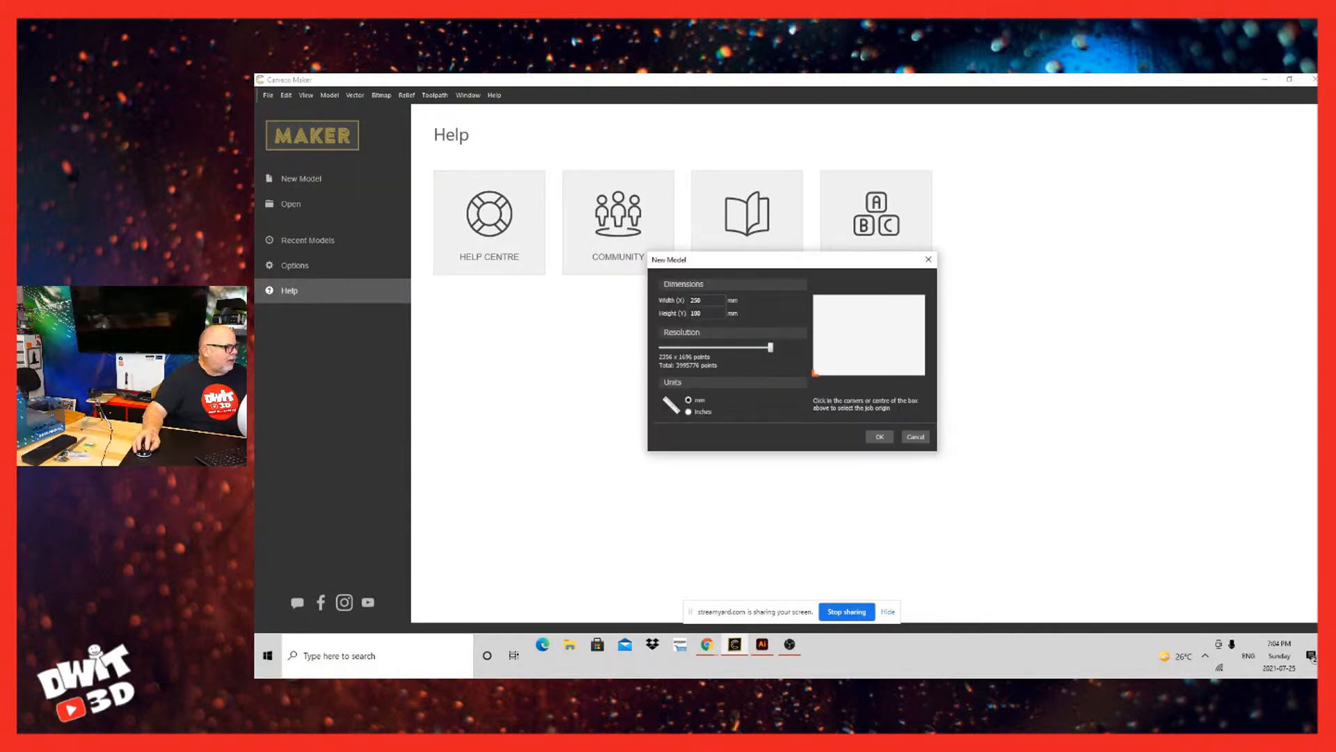
key(Return)
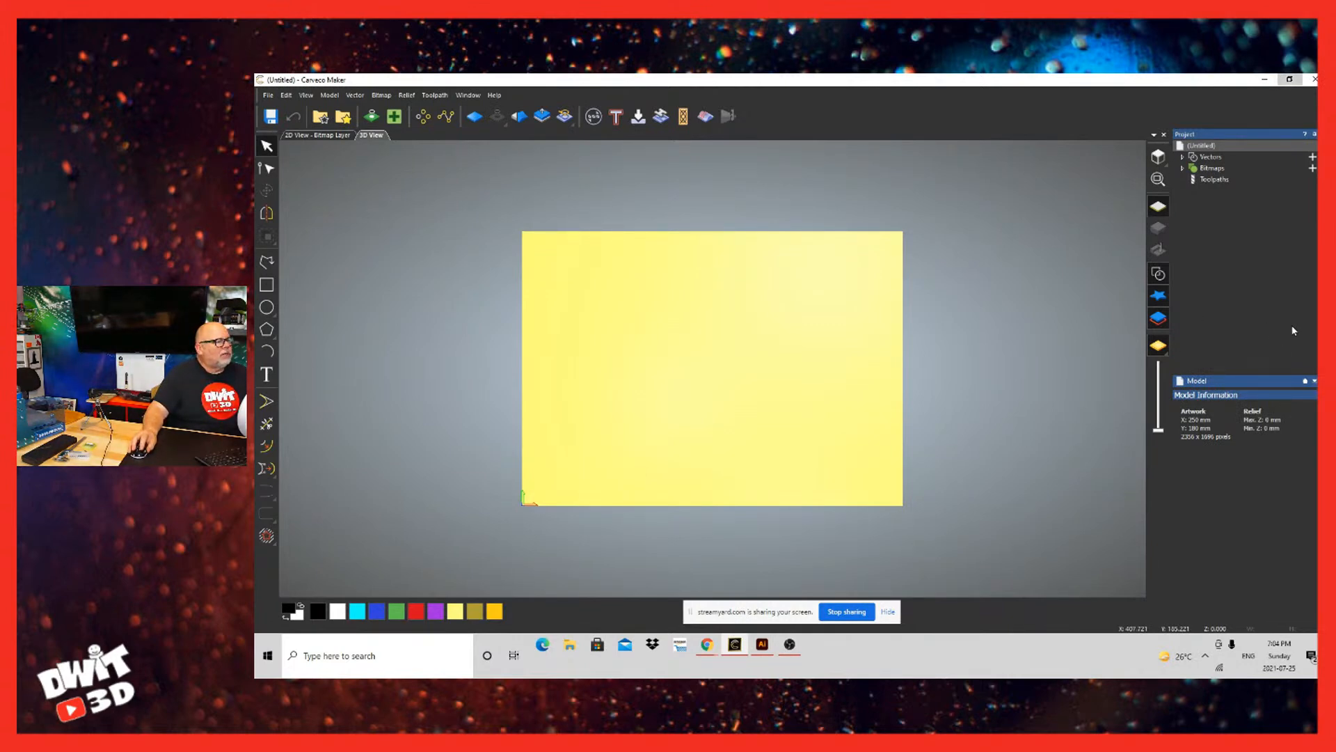
Step: Import DWIT VECTOR from the desktop into the model, enlarge it to about 336 mm wide, and restore the full-size workspace
click(1290, 79)
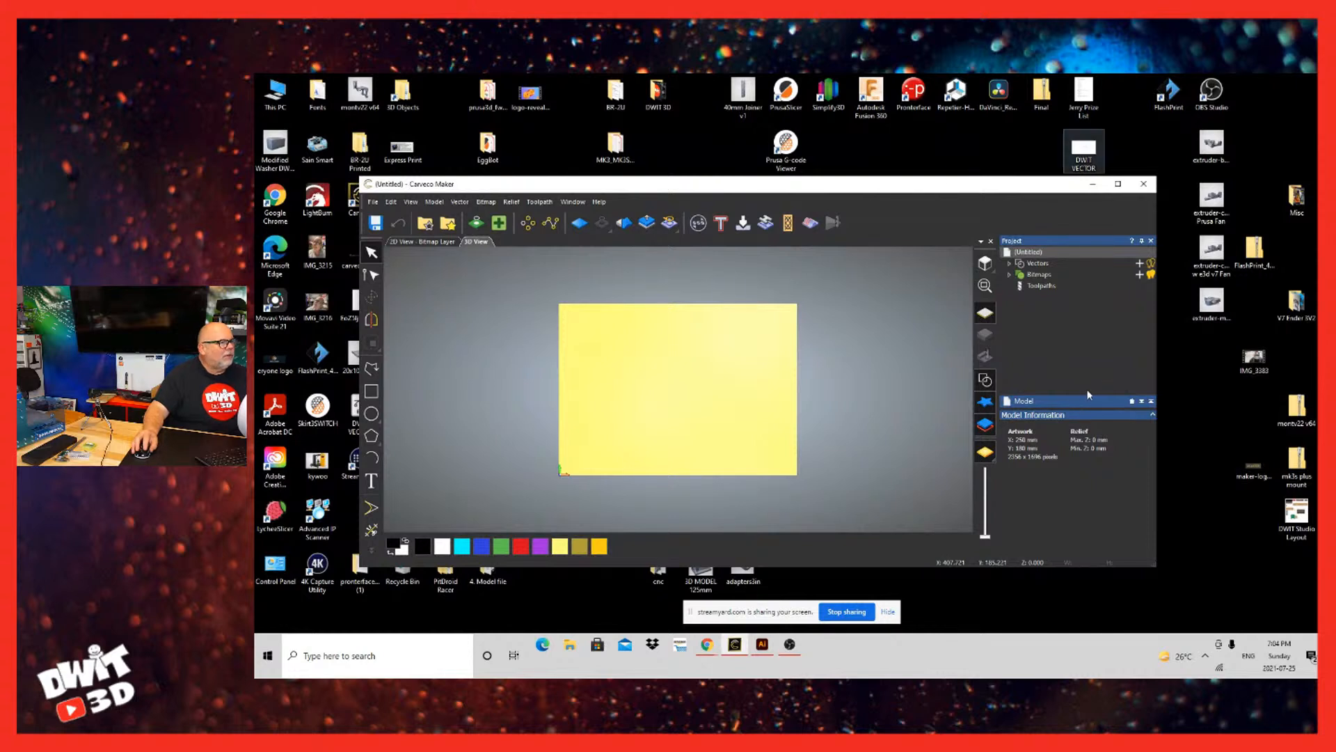
drag(1087, 150, 759, 387)
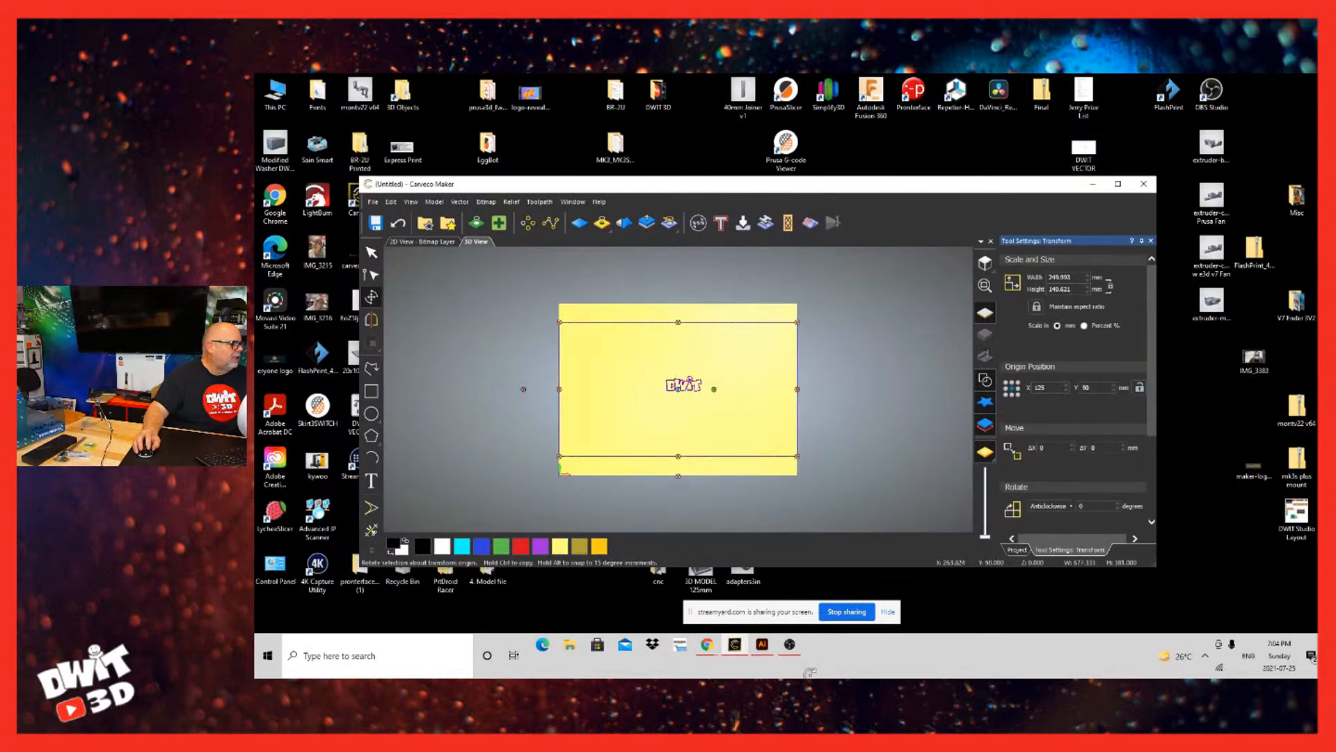
drag(797, 456, 879, 501)
click(1118, 183)
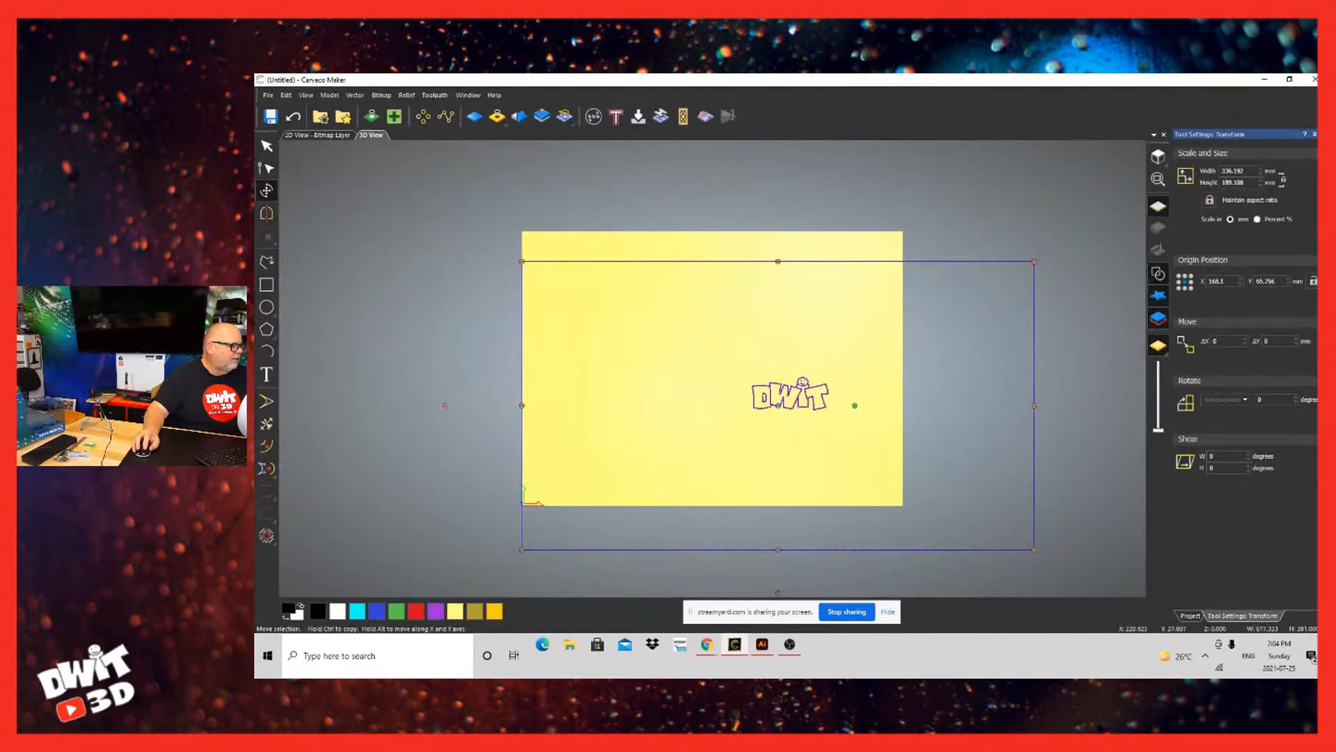
scroll(809, 409, up, 5)
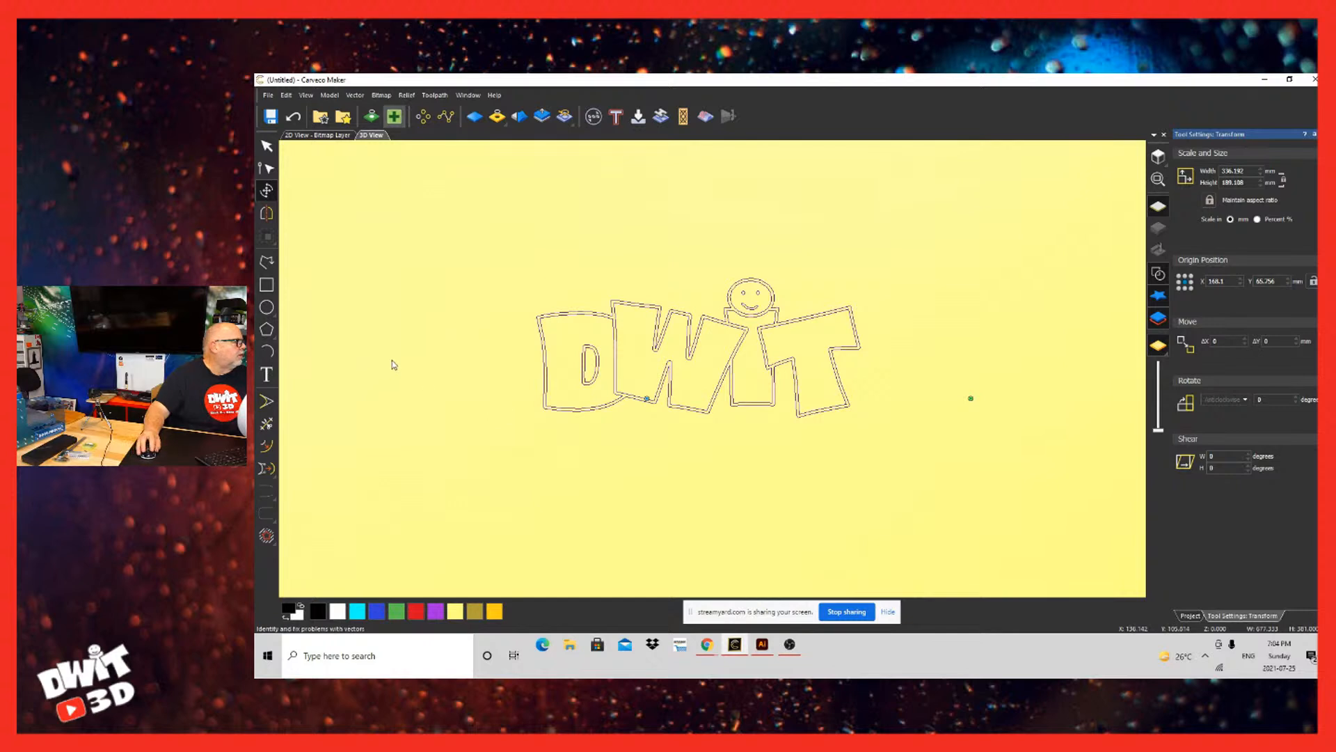
Step: Open the Vector Doctor for the imported artwork and clear the vector selection
click(393, 116)
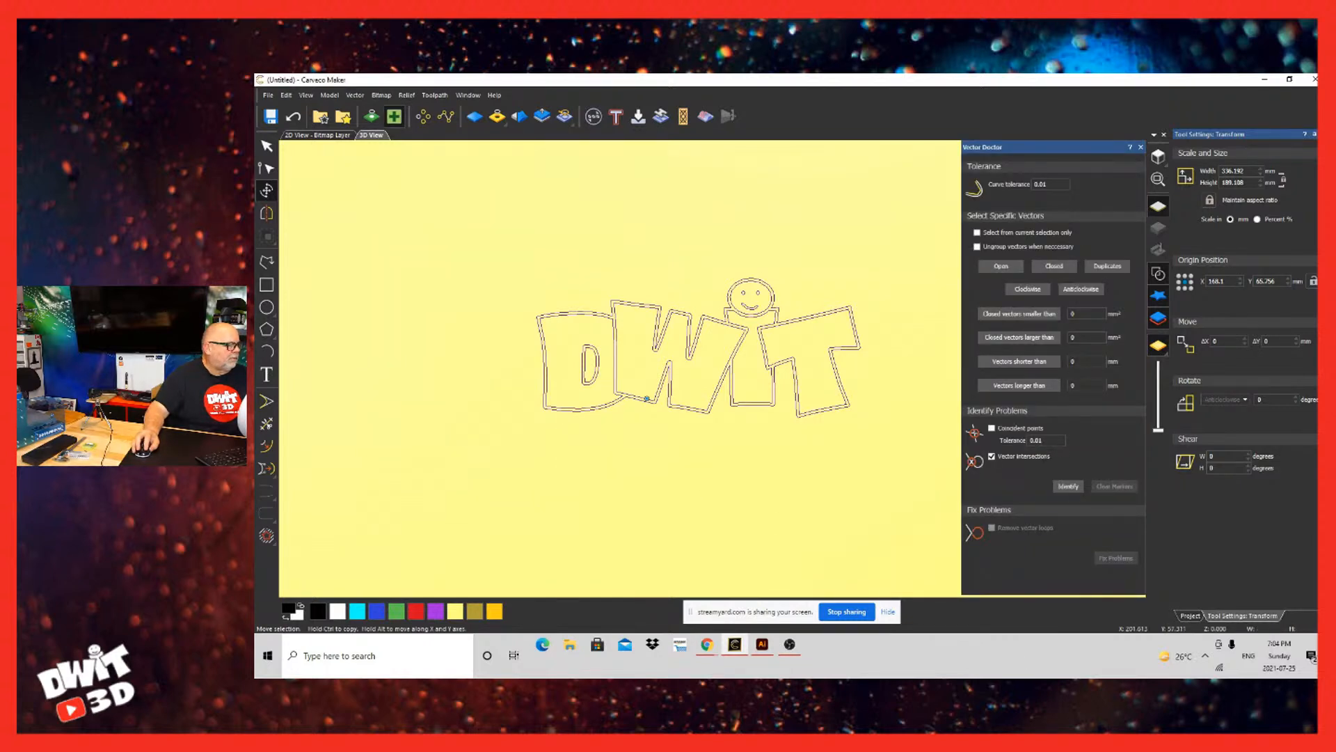
right_drag(887, 572, 909, 646)
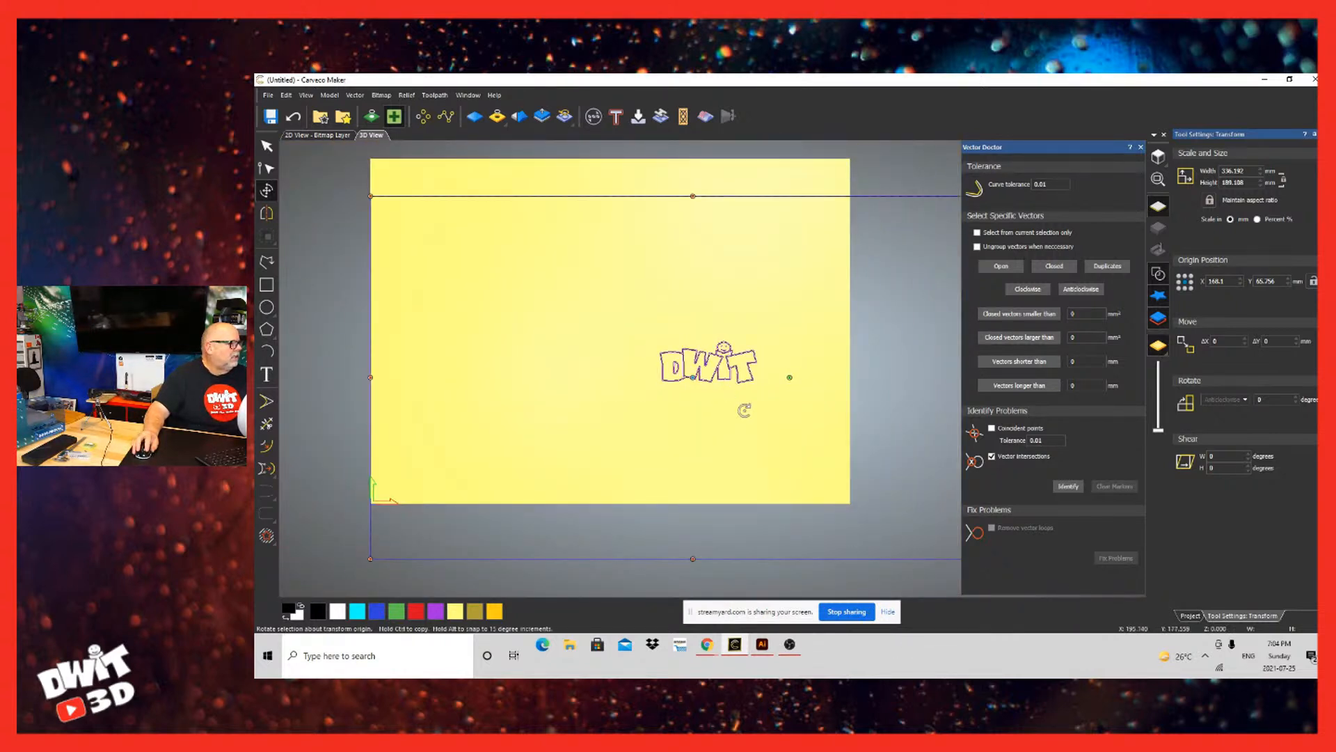
click(806, 397)
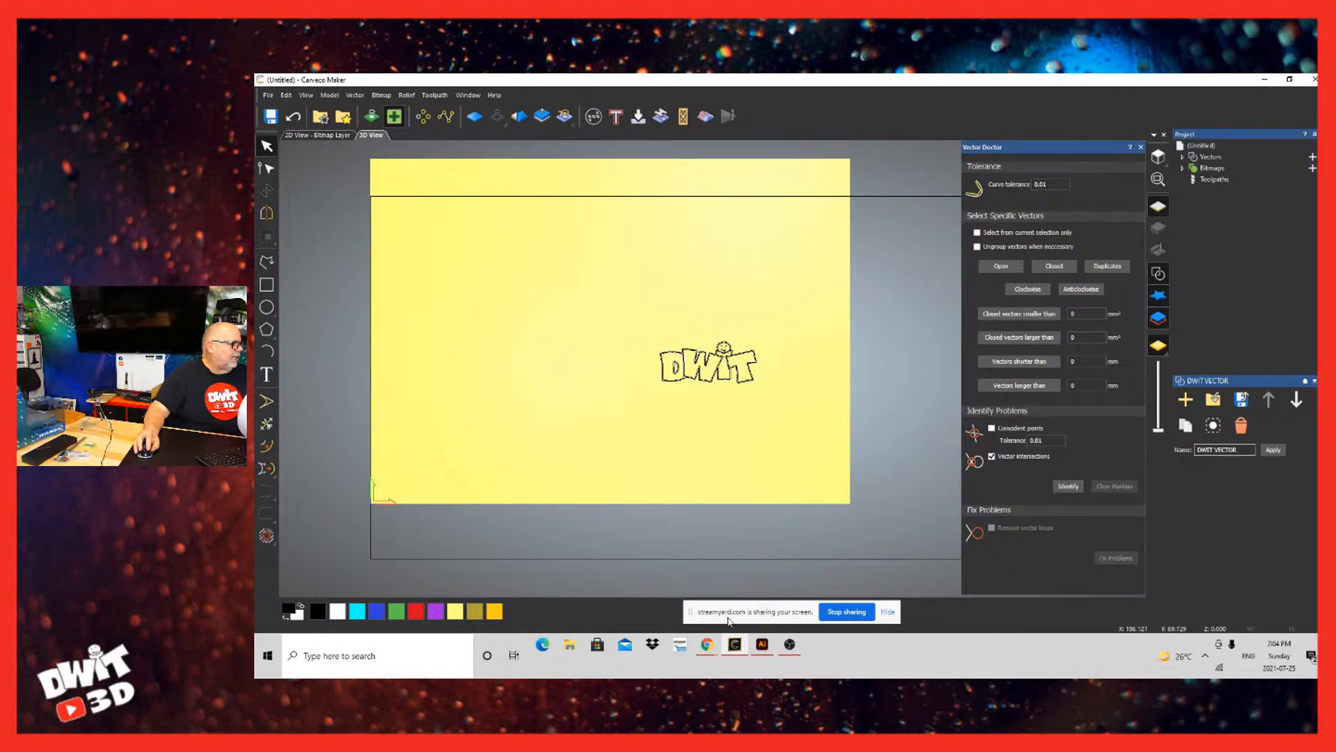
Step: Try to remove the frame around the logo with node editing, moving its upper corner node inward, and undo the deletion
key(ctrl+a)
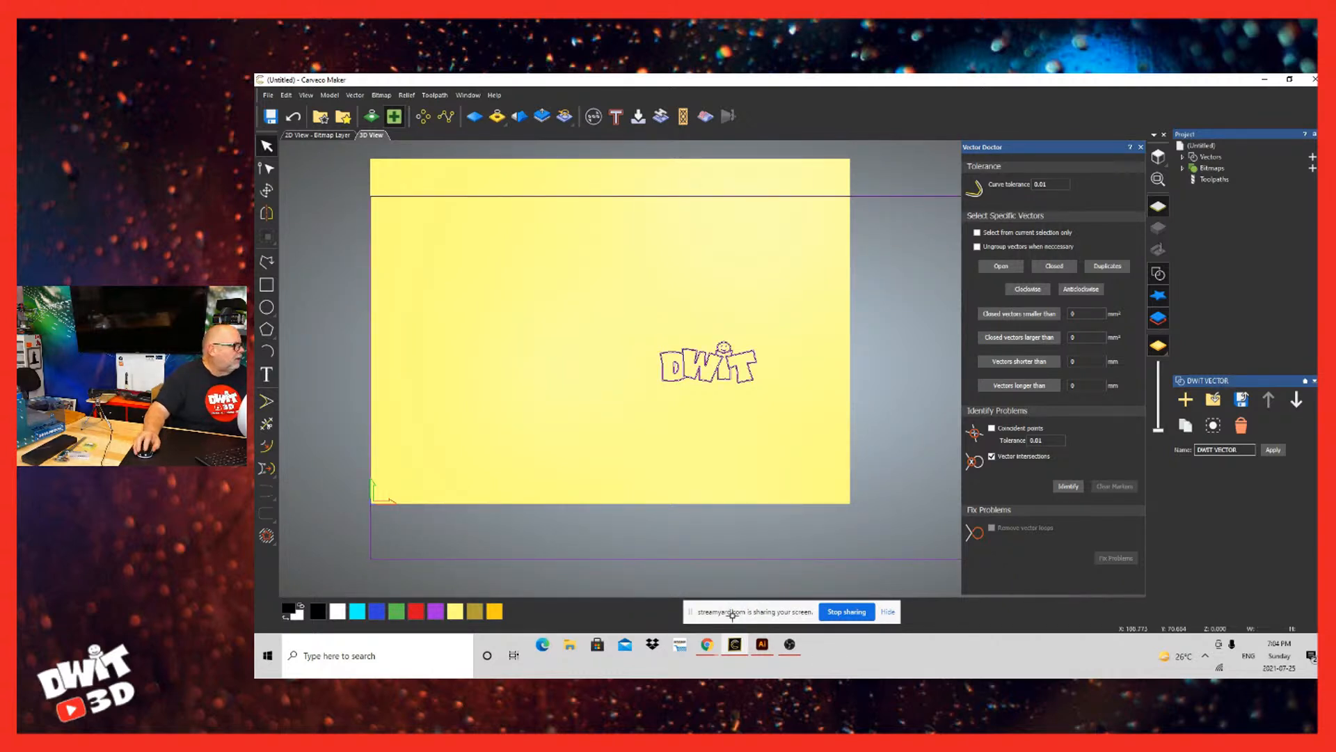
scroll(732, 615, up, 2)
scroll(733, 615, down, 5)
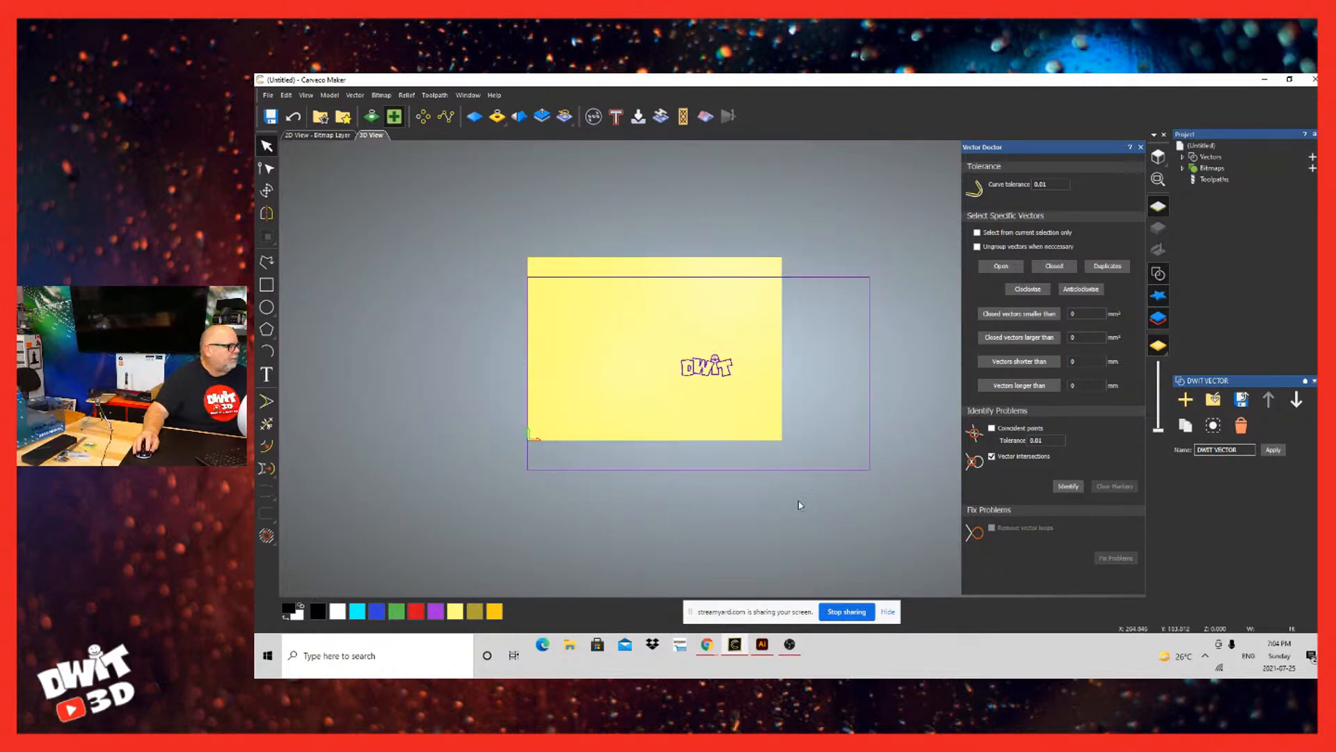
click(266, 168)
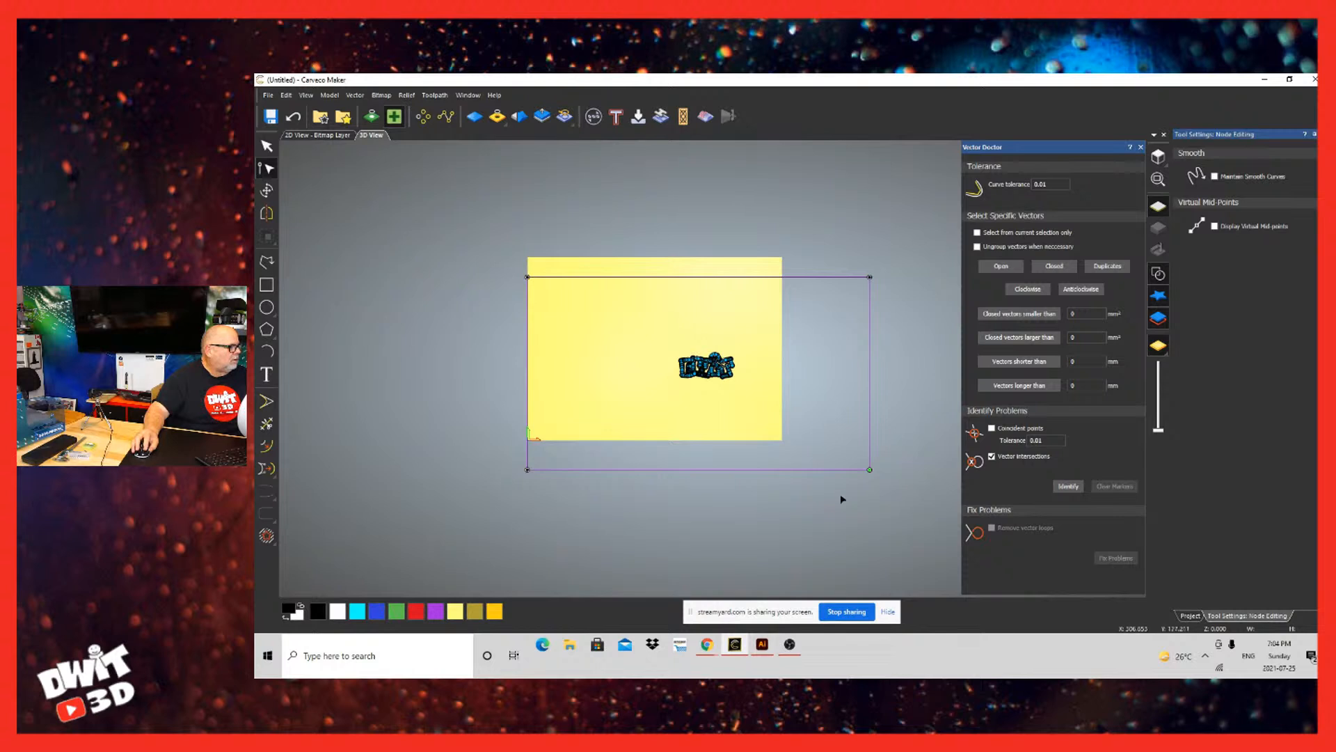
drag(869, 524, 771, 508)
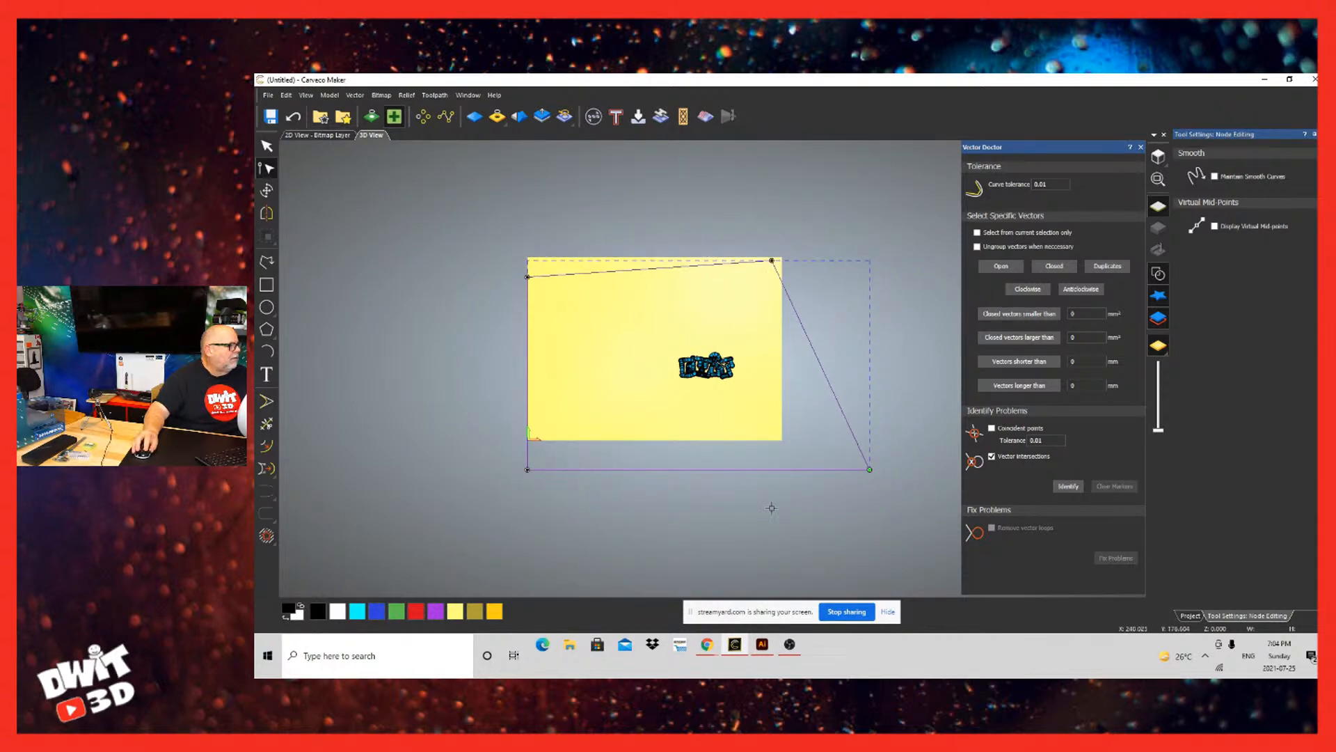
key(Delete)
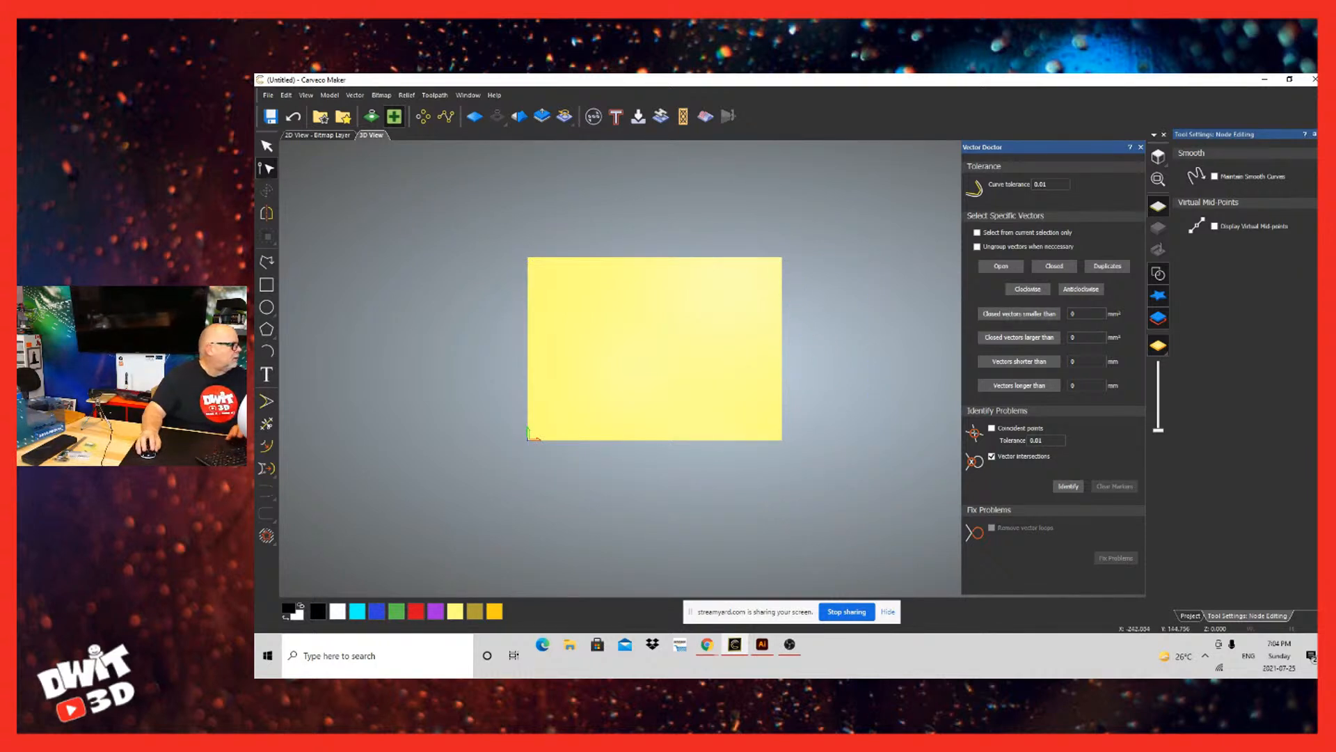
key(ctrl+z)
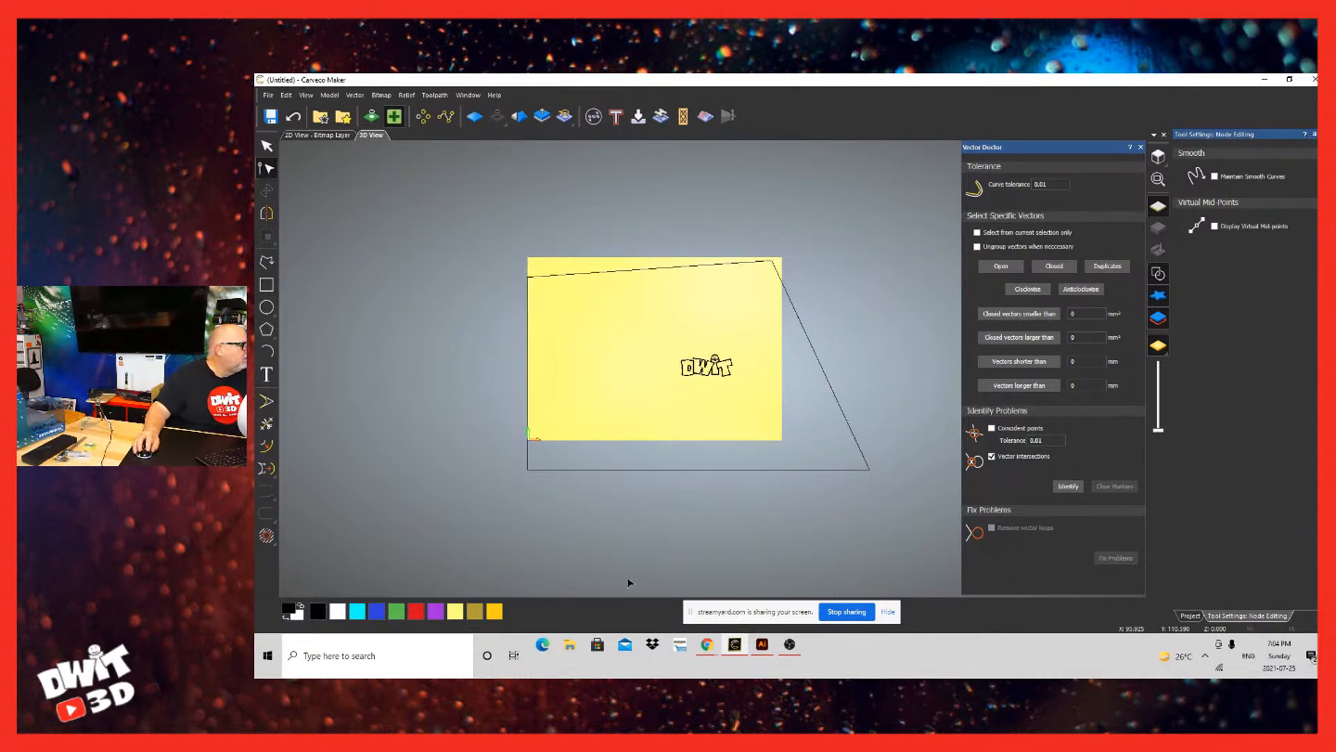
Step: Ungroup the imported vectors and delete the large frame surrounding the logo
key(Escape)
click(715, 618)
right_click(711, 617)
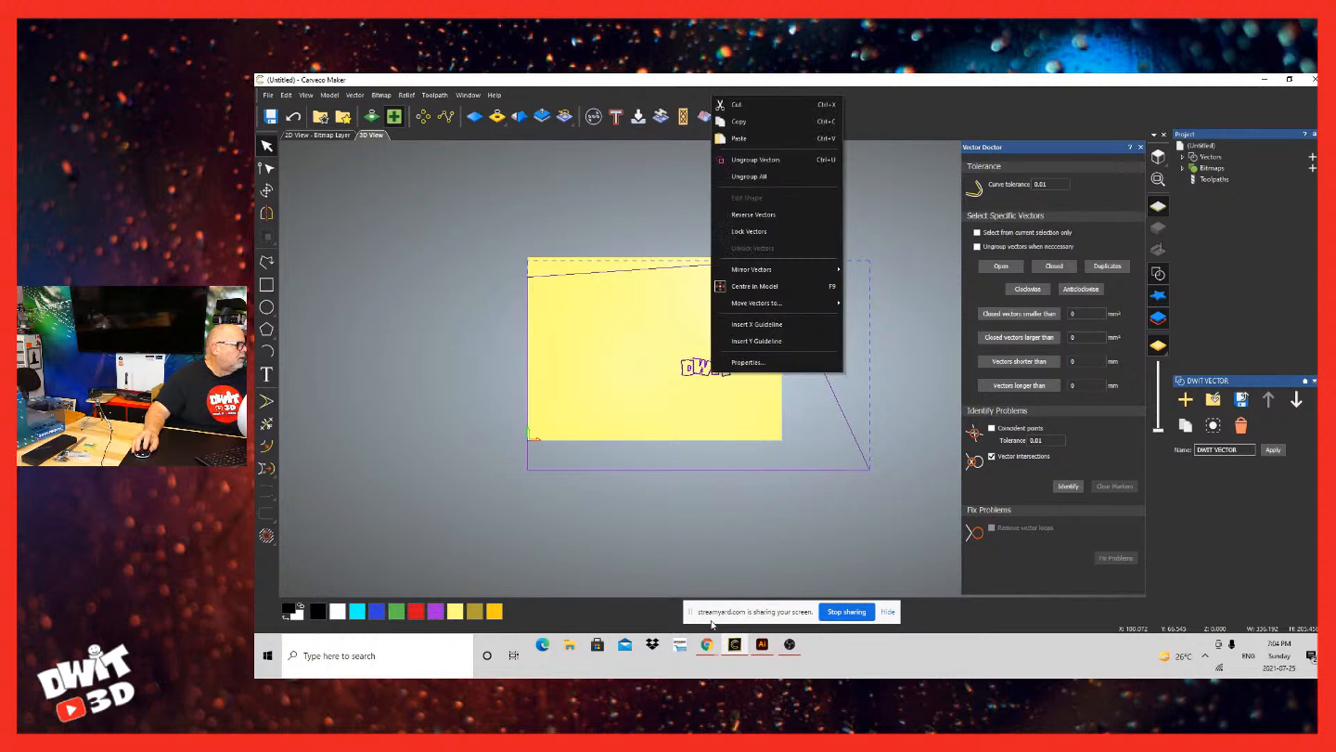
click(788, 160)
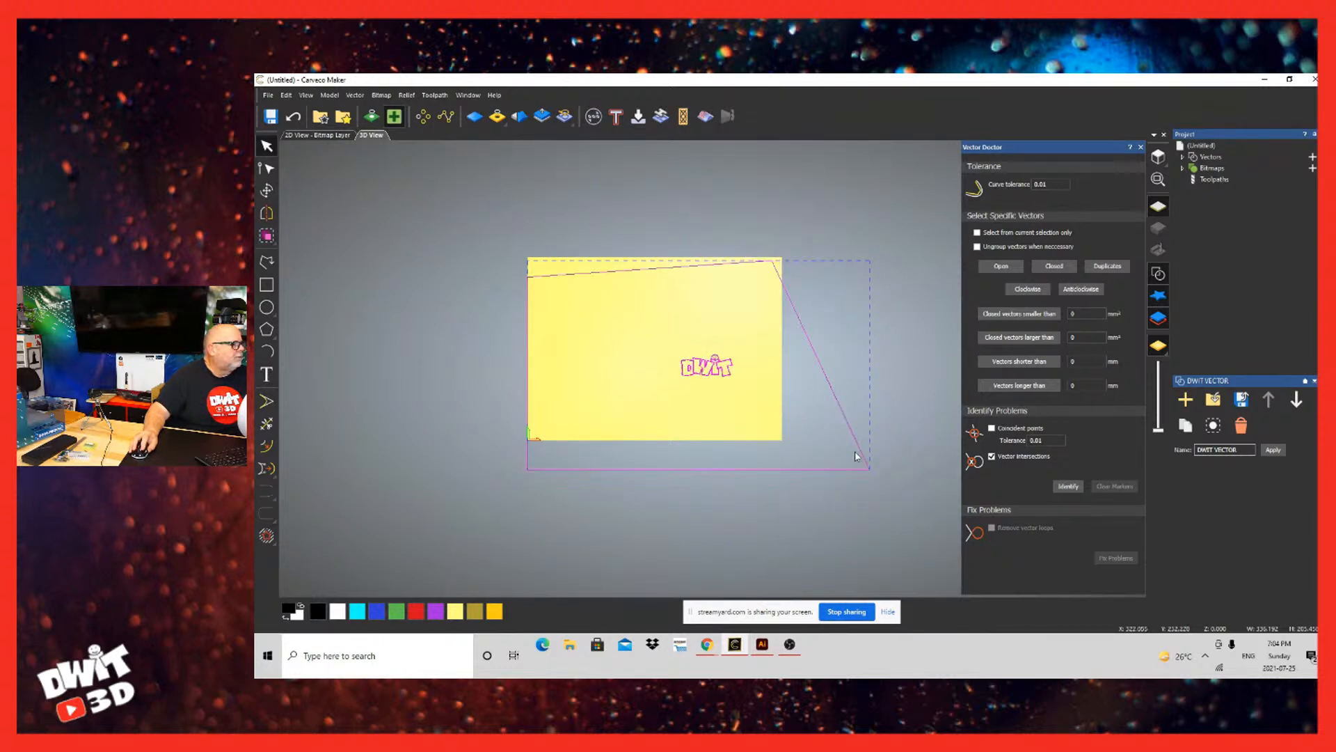
click(855, 453)
click(778, 523)
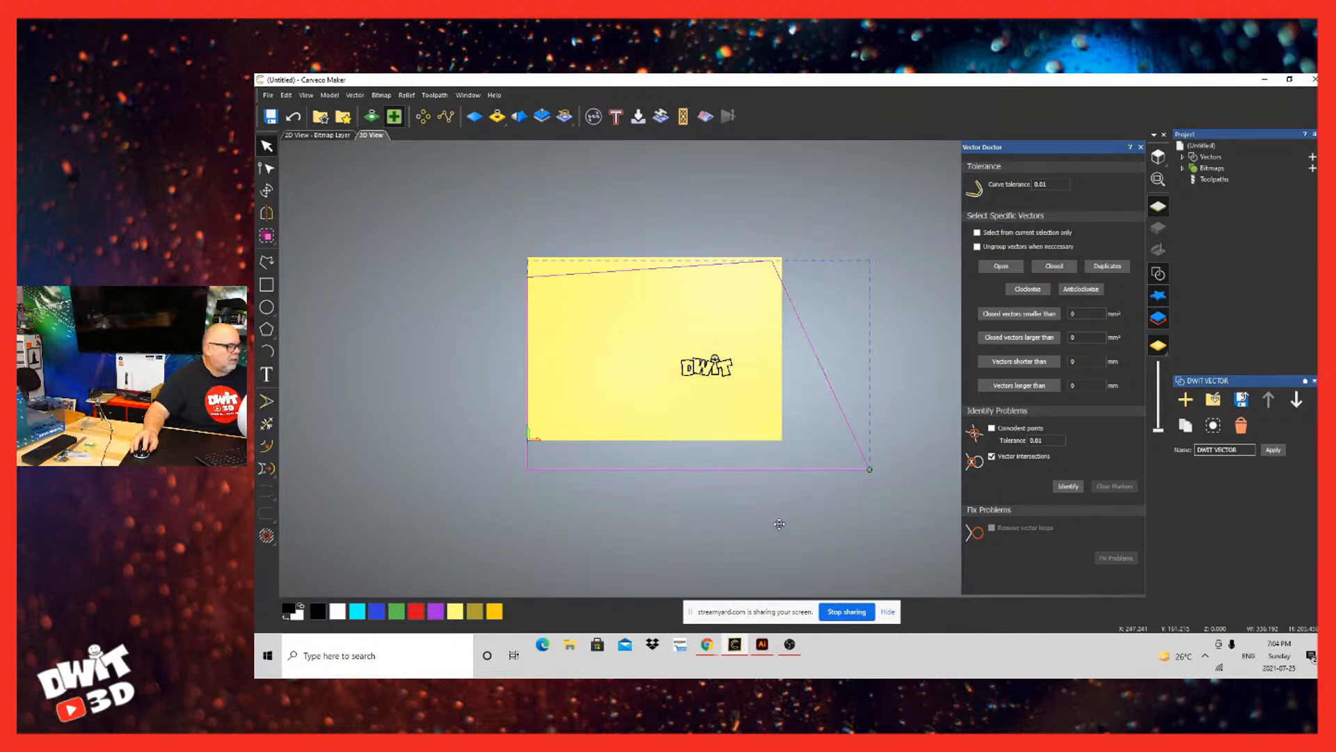
key(Delete)
Step: Move the complete logo up toward the upper middle of the model and close the Vector Doctor
mouse_move(647, 571)
mouse_down()
mouse_move(766, 642)
mouse_move(696, 579)
mouse_move(650, 567)
mouse_up()
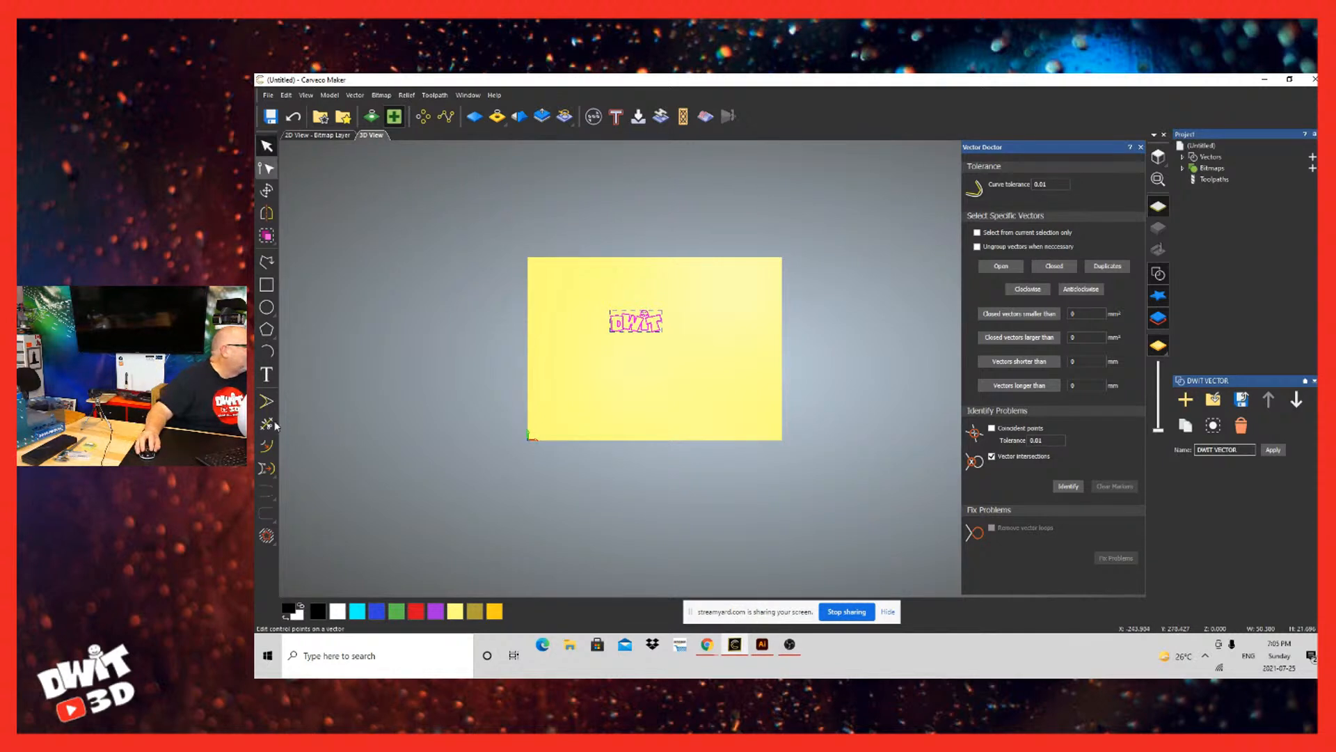
click(381, 446)
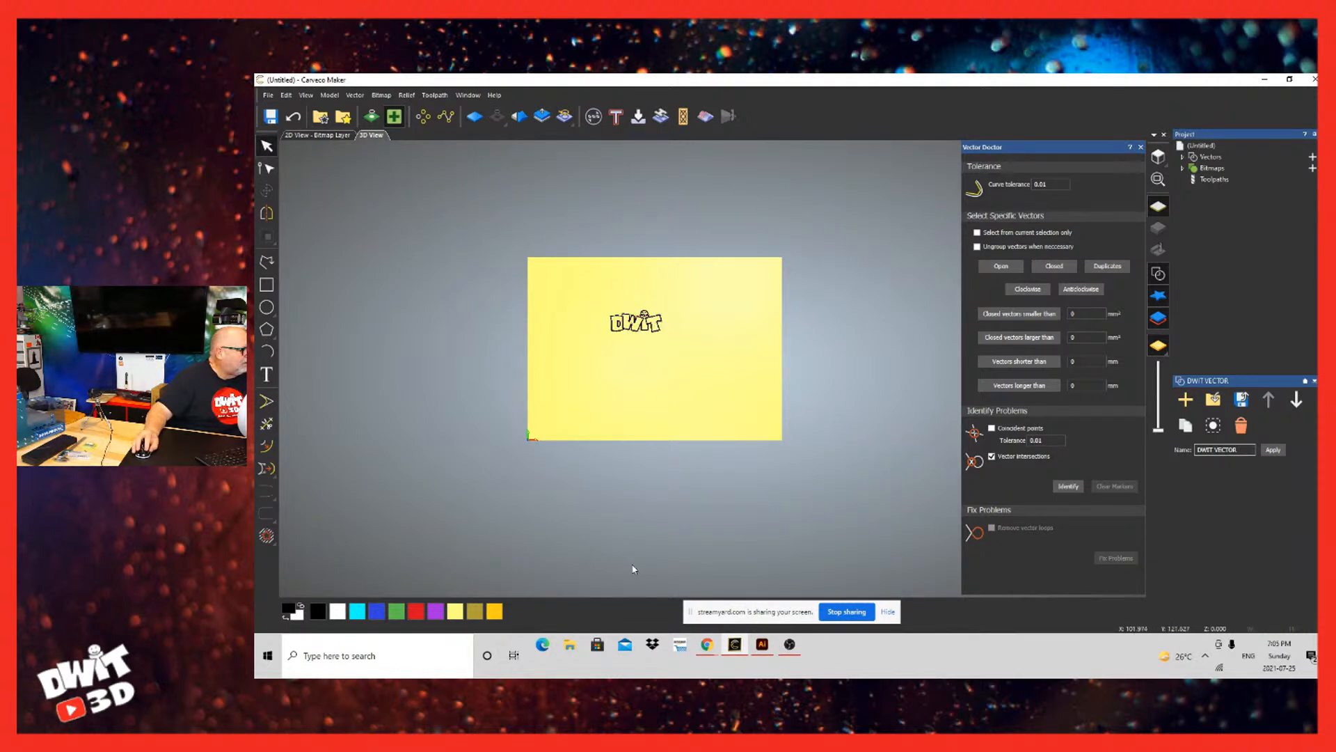
key(ctrl+a)
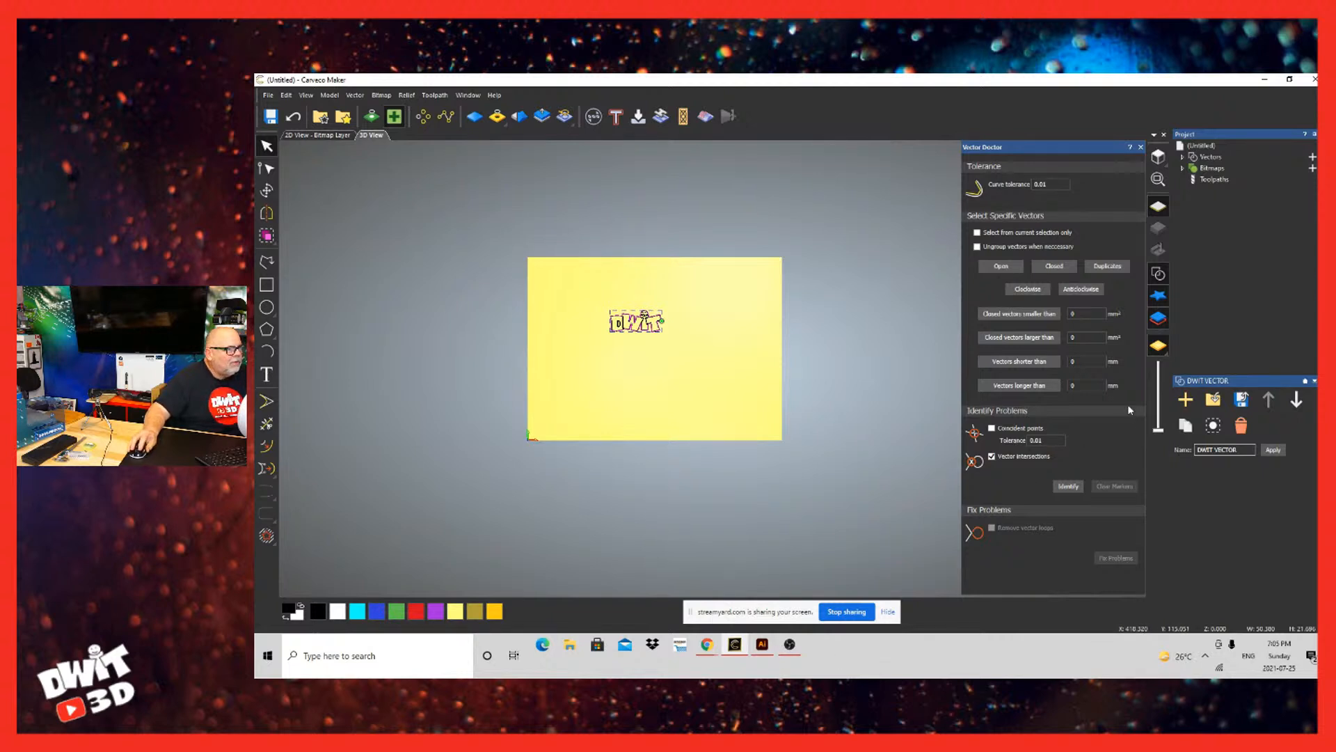
click(1141, 147)
click(800, 547)
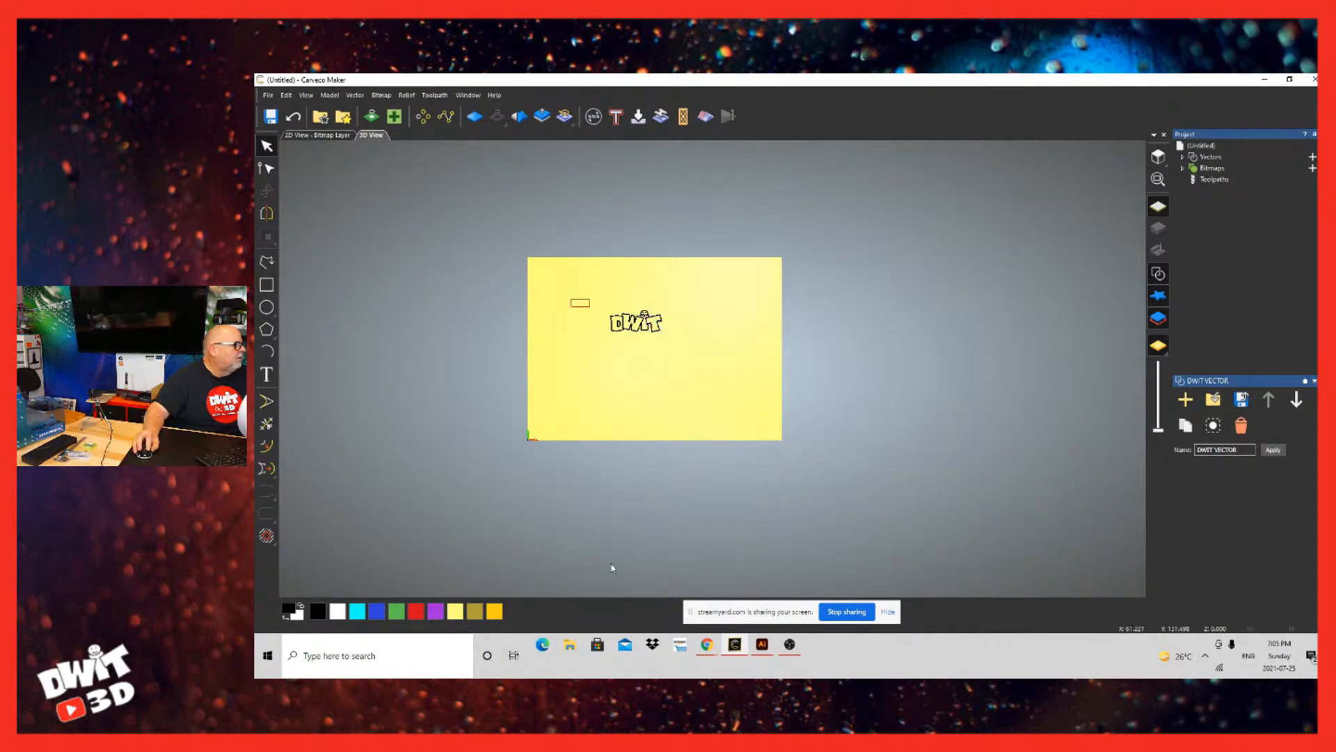
Step: Display the model in 2D and move the whole logo close to the centre of the sheet
key(ctrl+a)
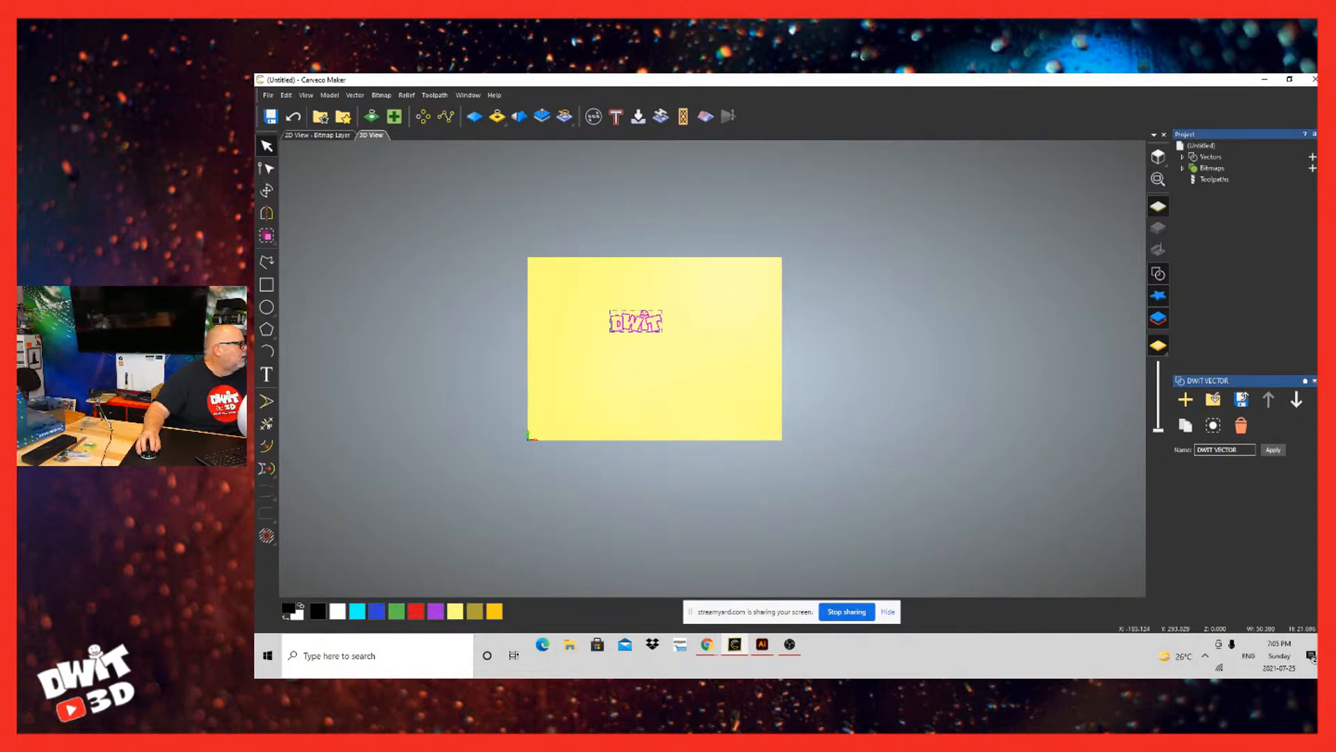
key(F2)
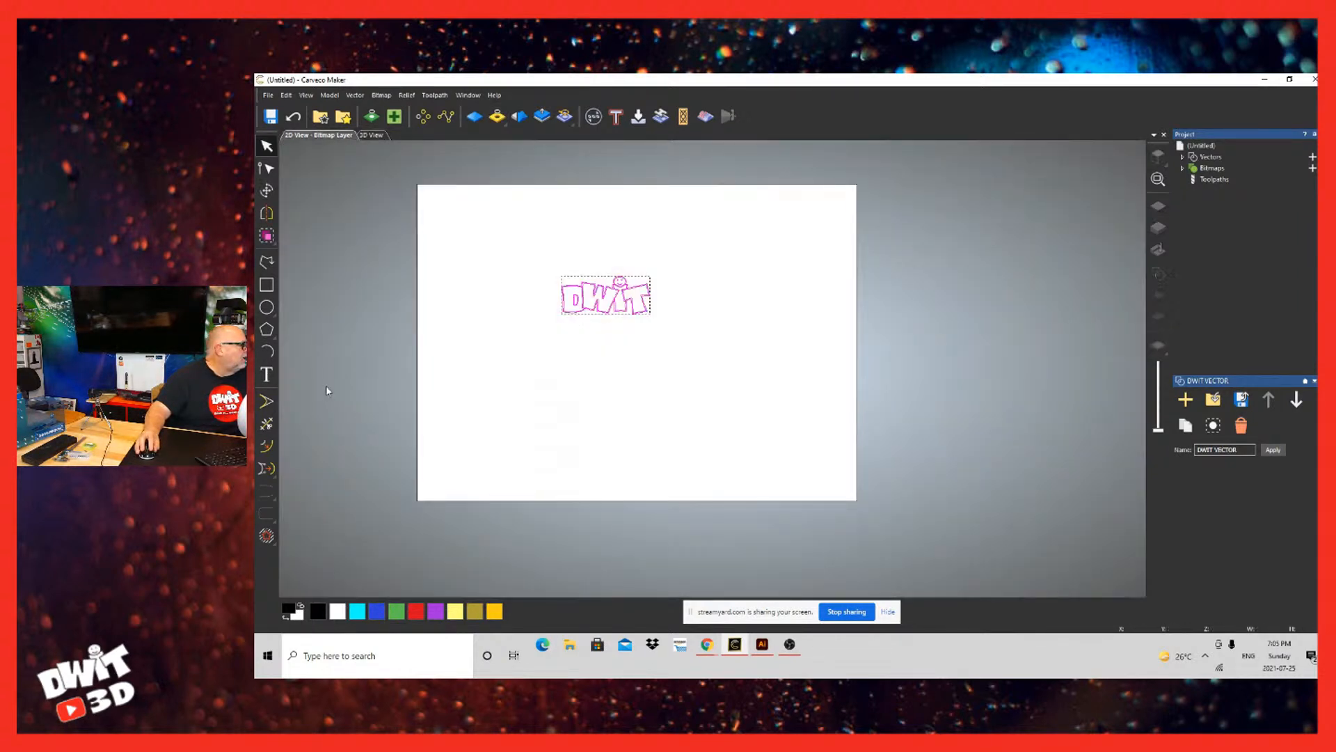
drag(620, 540, 654, 598)
click(719, 640)
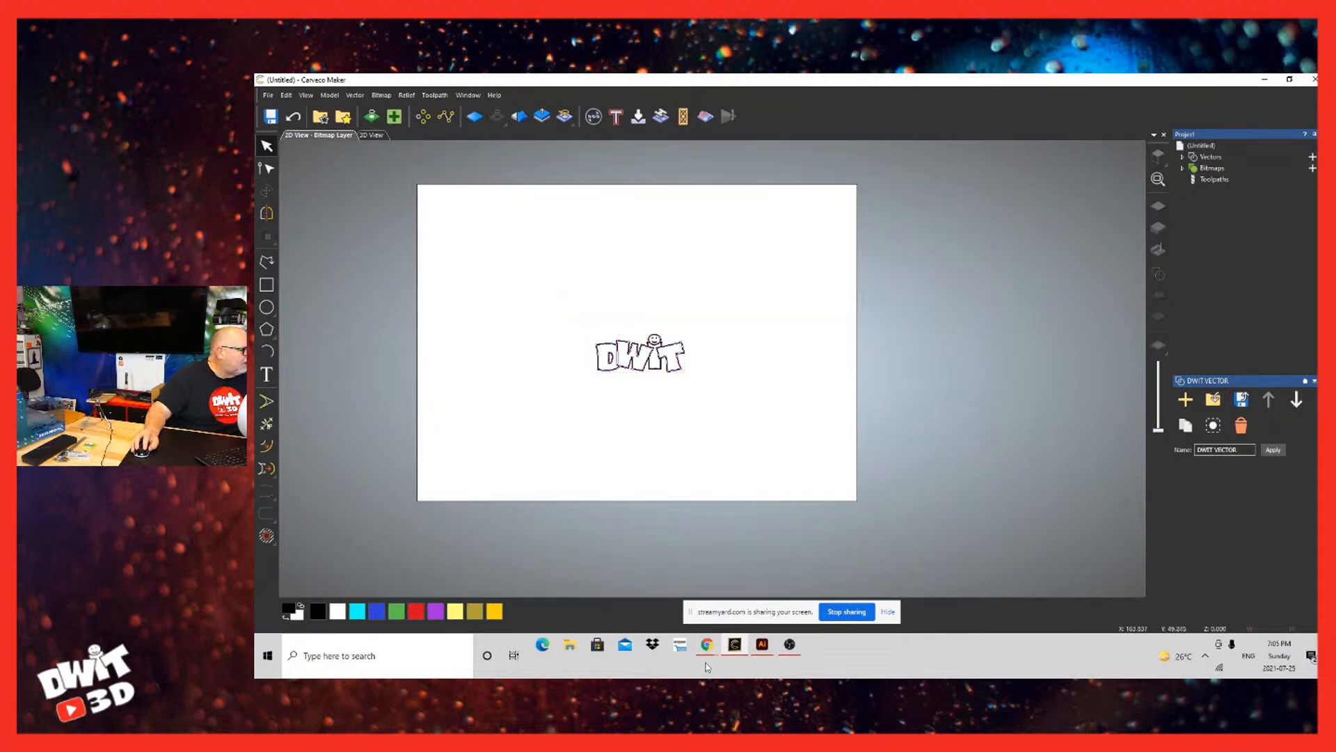
Step: Select the entire logo and review its model size settings based on the selected vectors, accepting the existing values
key(ctrl+a)
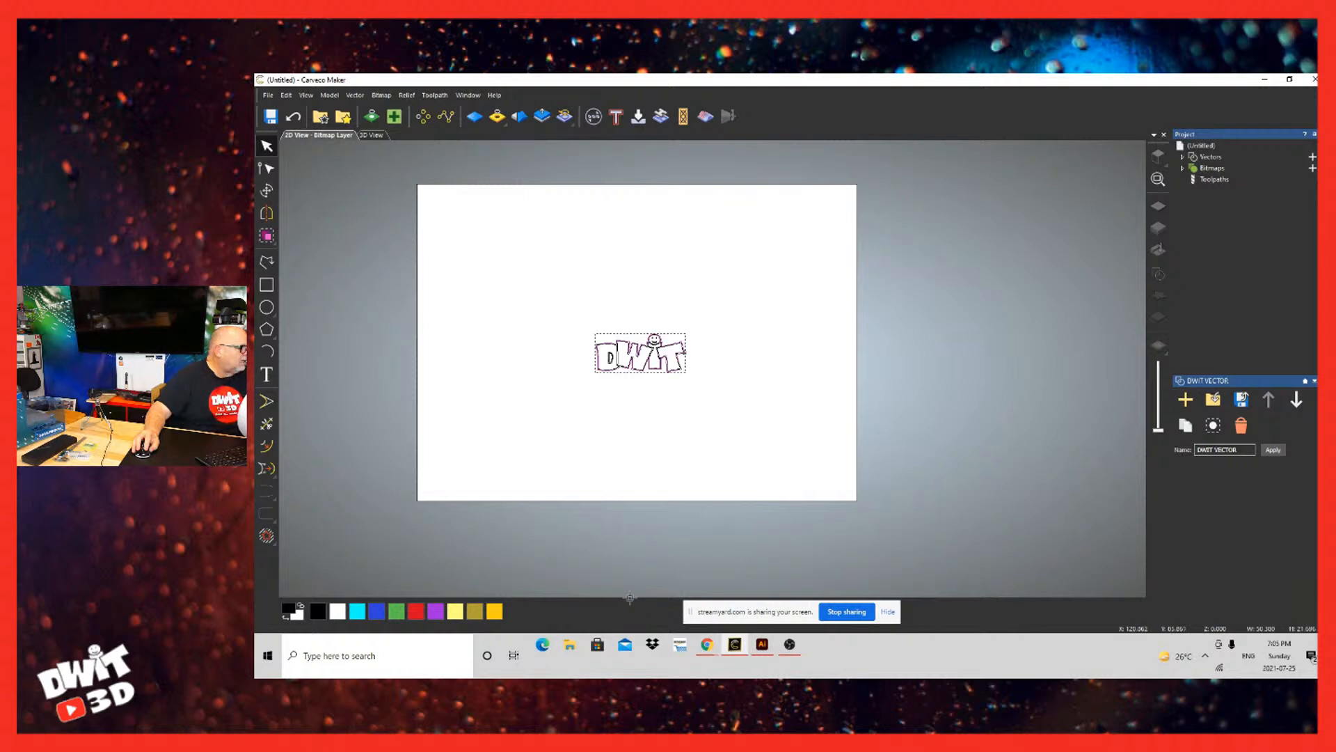
click(547, 548)
drag(547, 548, 673, 615)
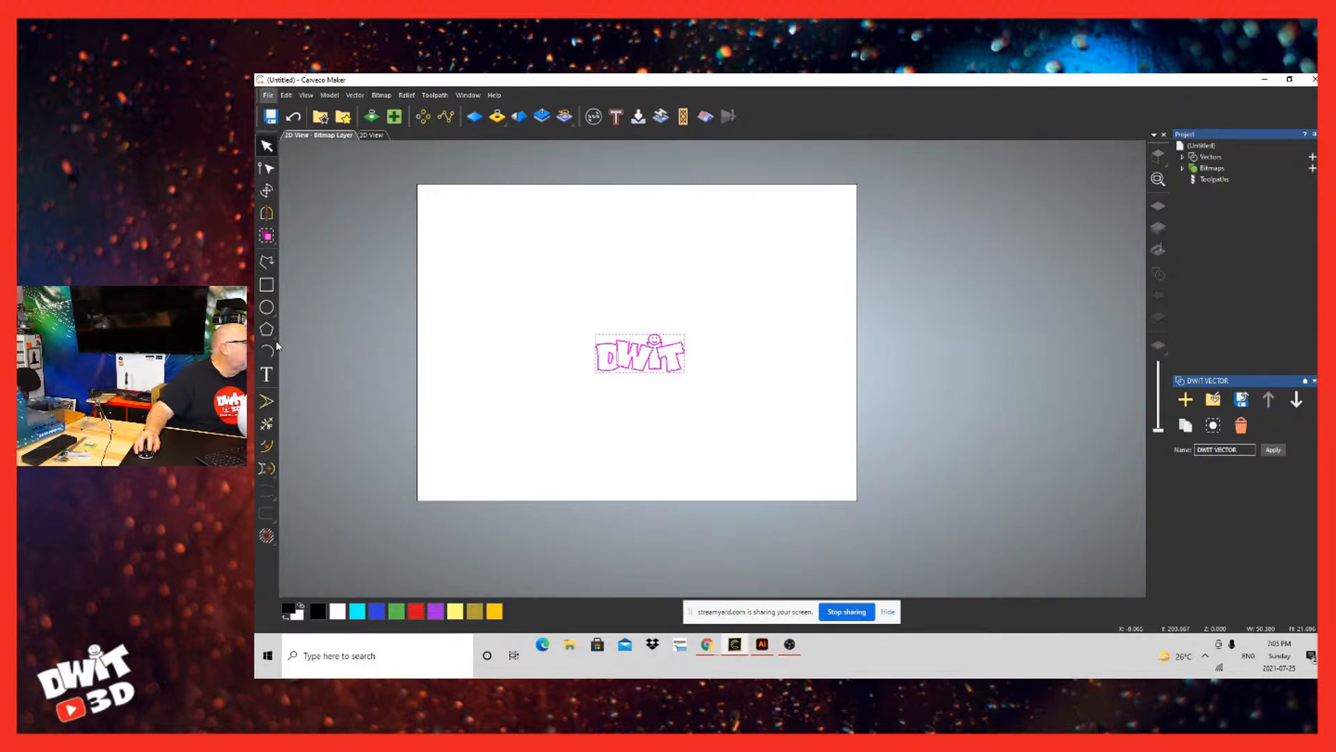
click(330, 95)
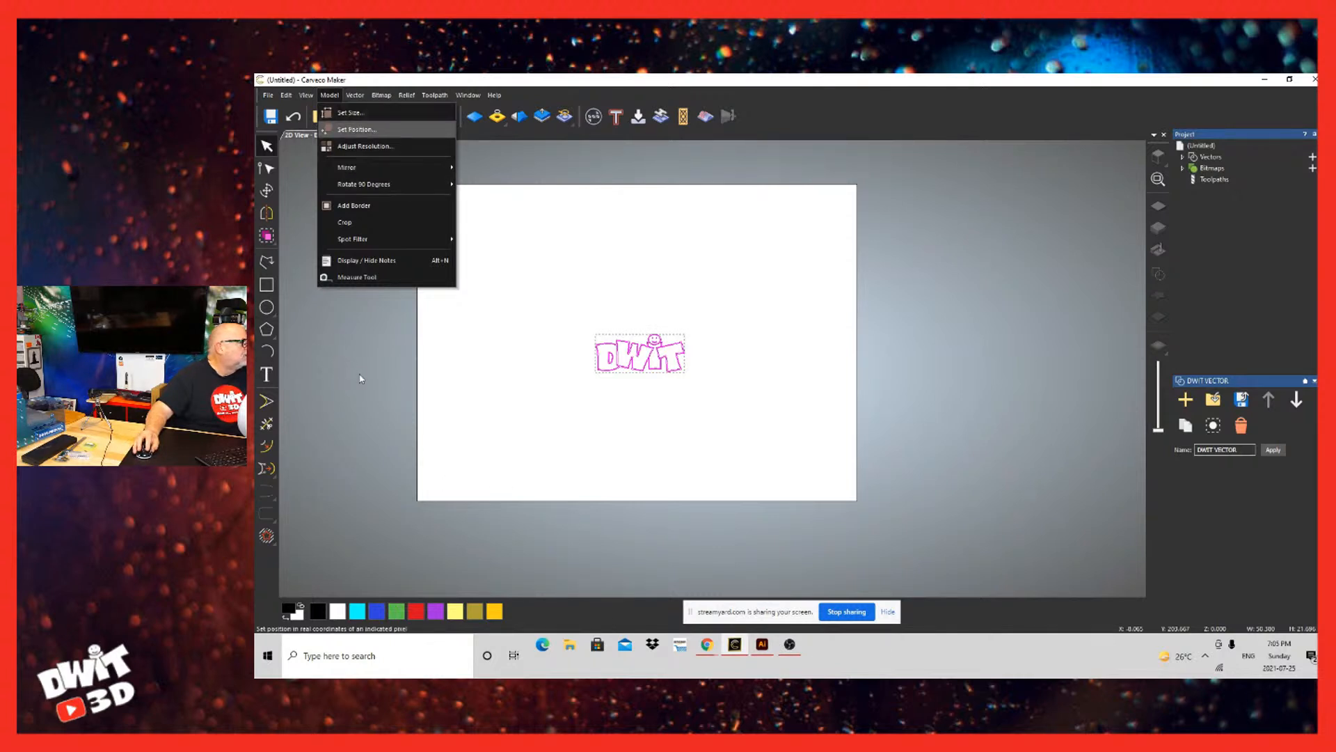
click(360, 113)
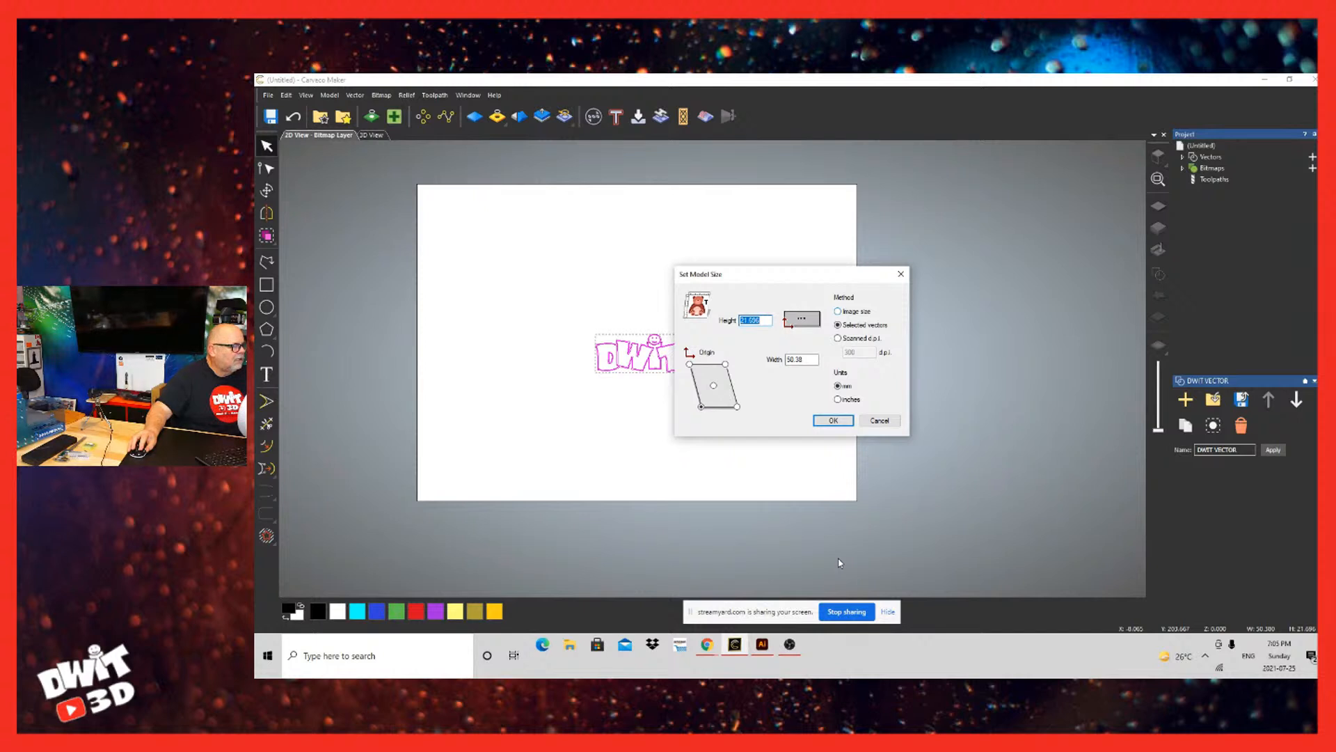
key(Return)
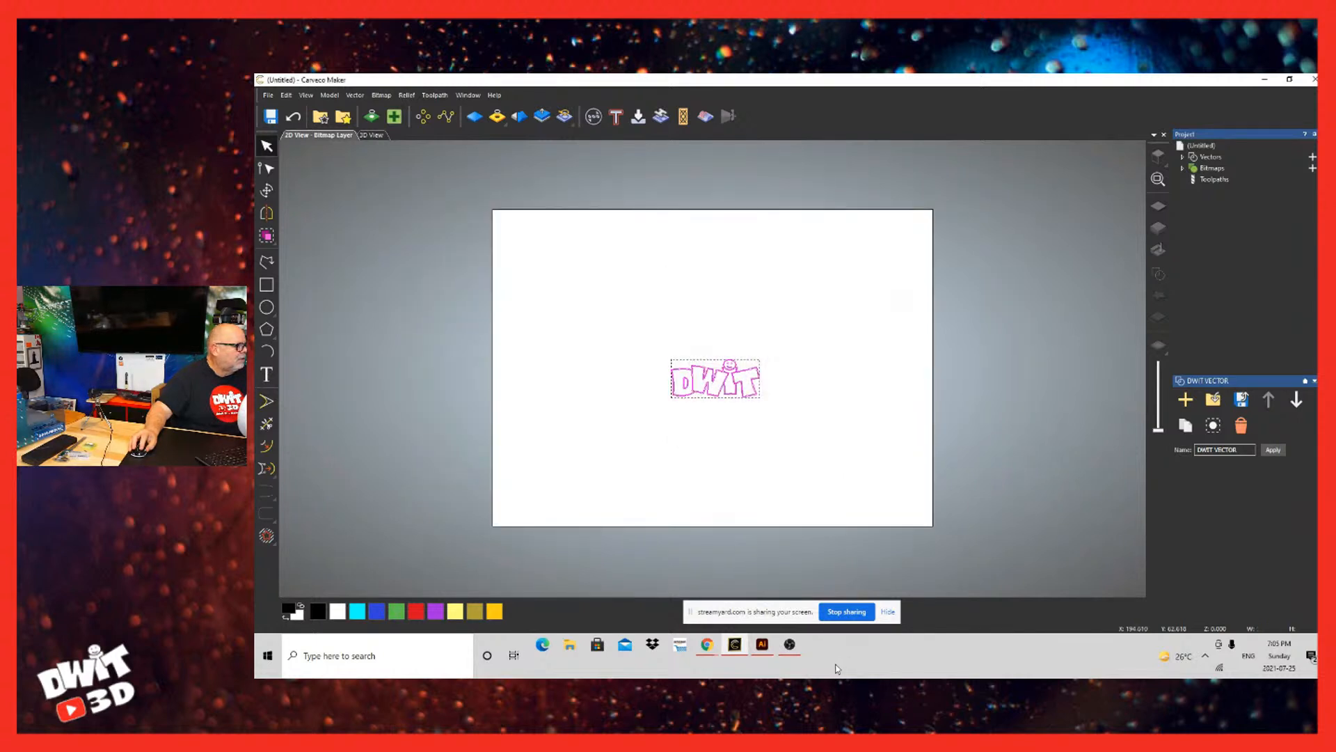
scroll(712, 369, down, 10)
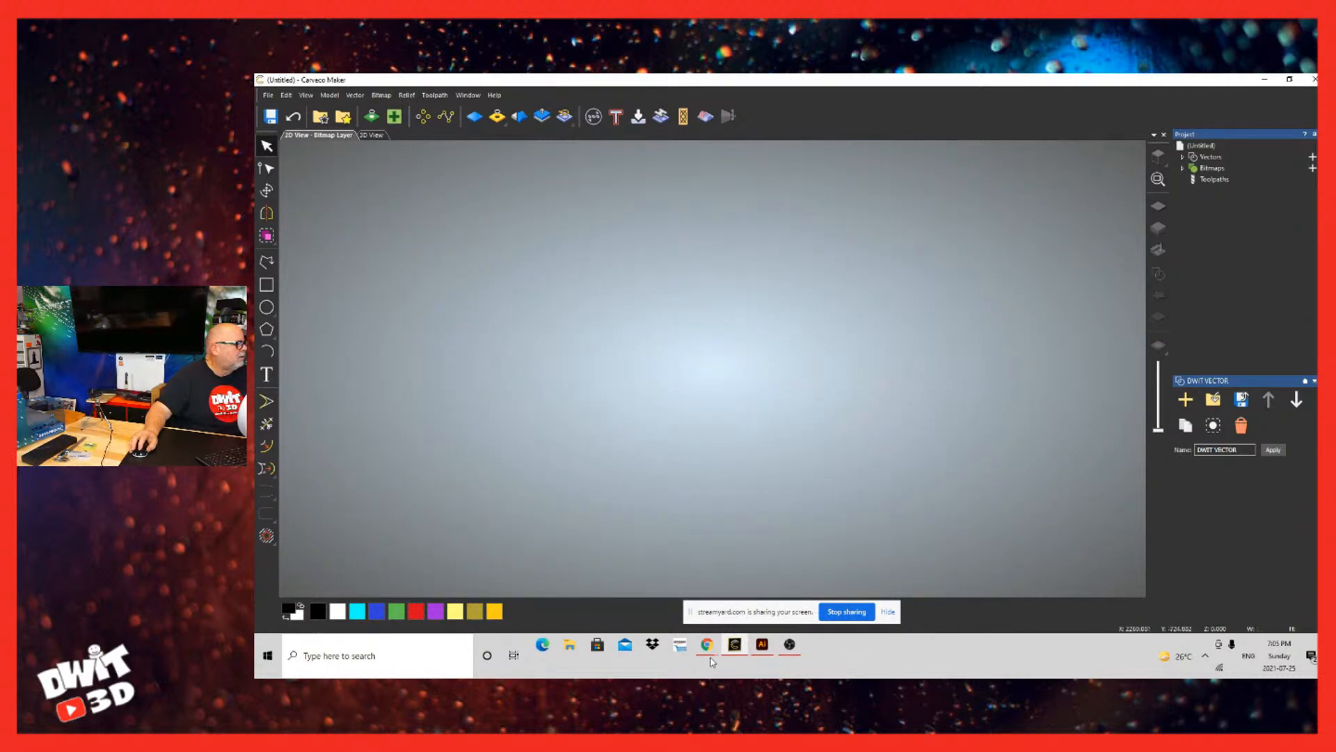
scroll(534, 579, up, 5)
scroll(533, 579, up, 5)
scroll(478, 531, down, 4)
scroll(449, 528, up, 1)
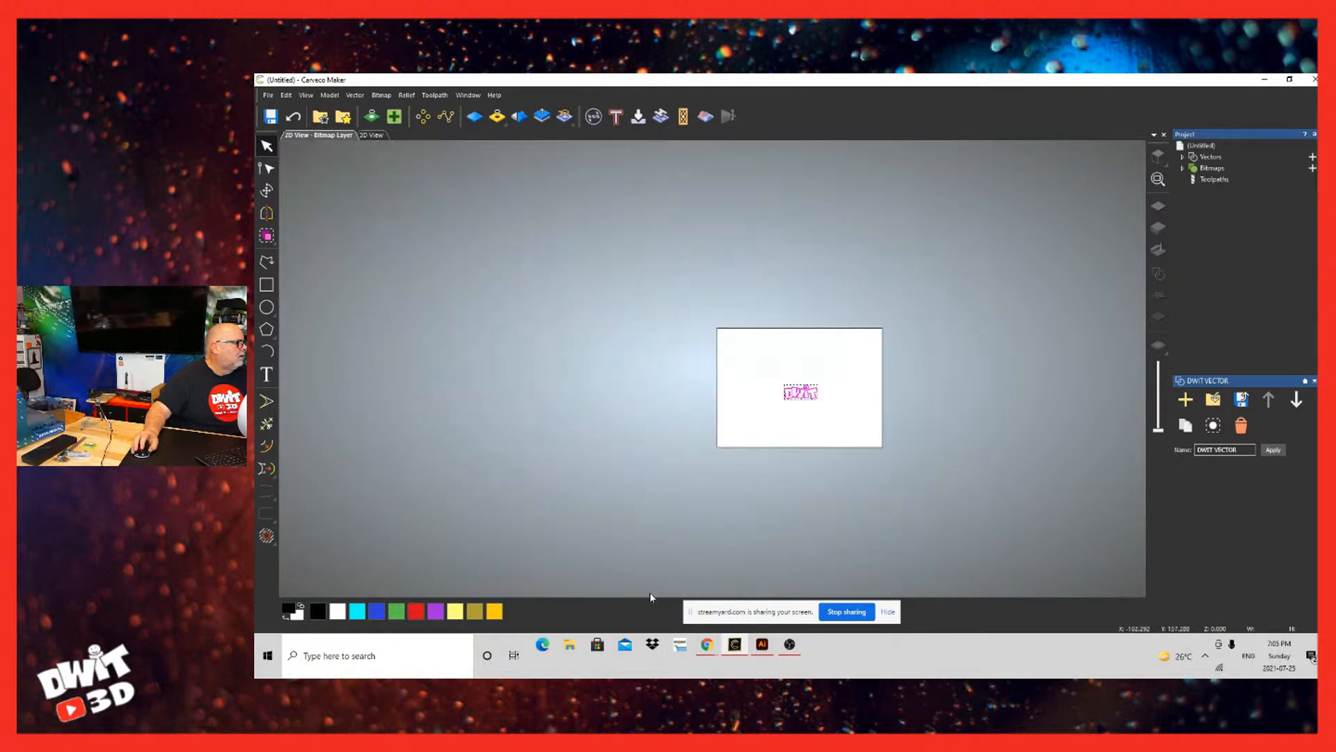
scroll(805, 655, up, 3)
scroll(805, 655, down, 4)
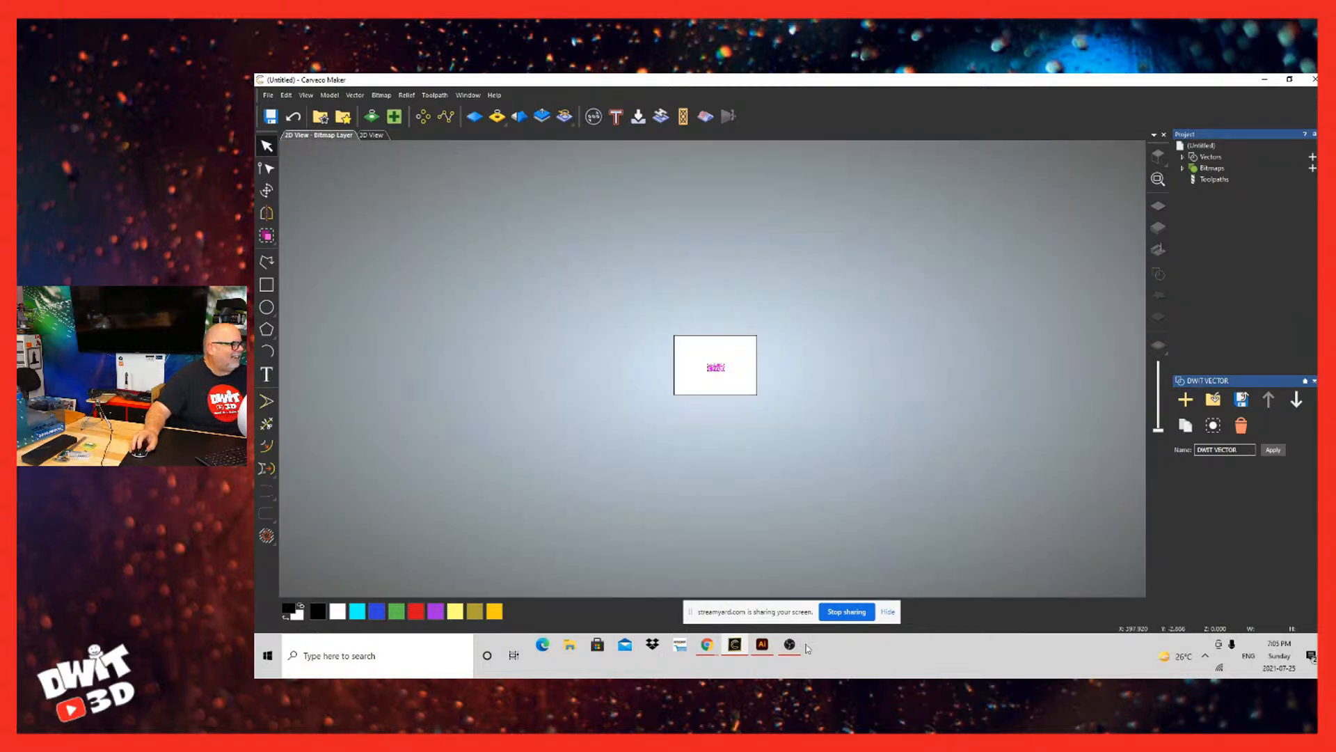
scroll(809, 647, up, 2)
click(268, 95)
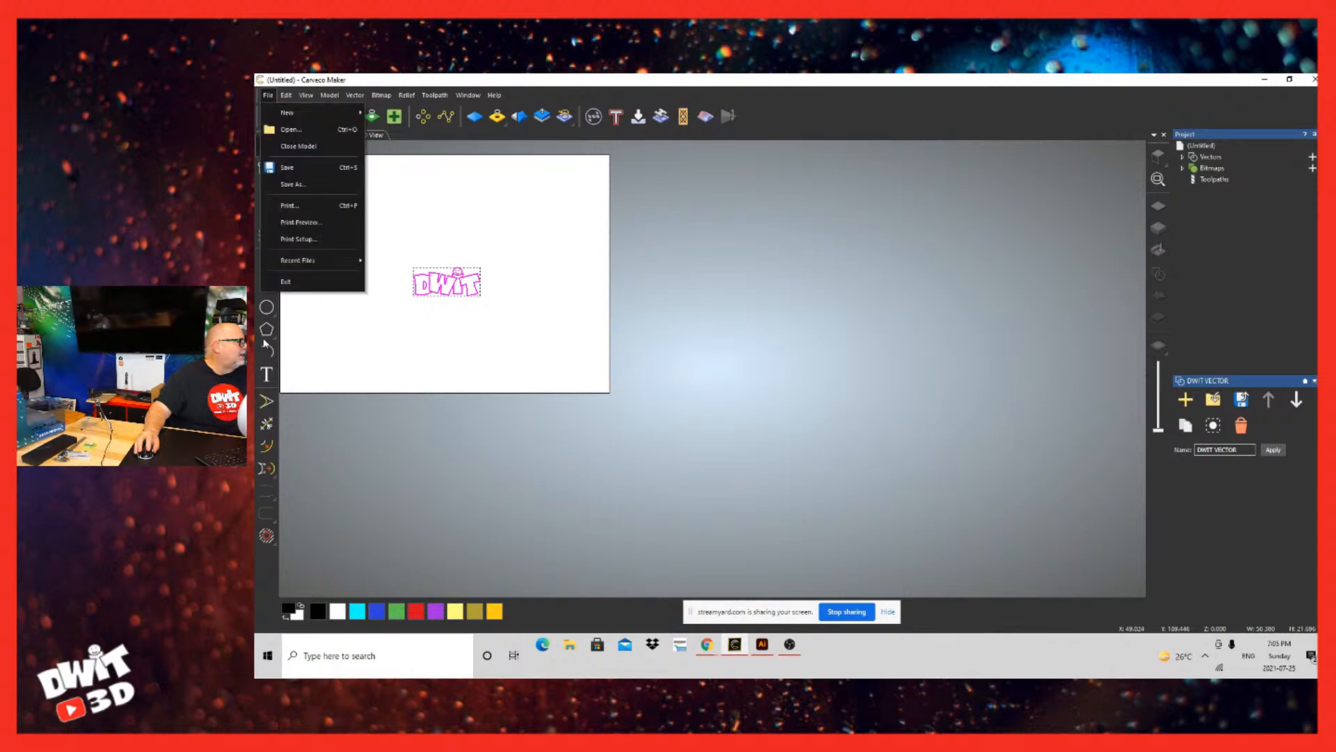
mouse_move(286, 94)
key(Left)
key(Down)
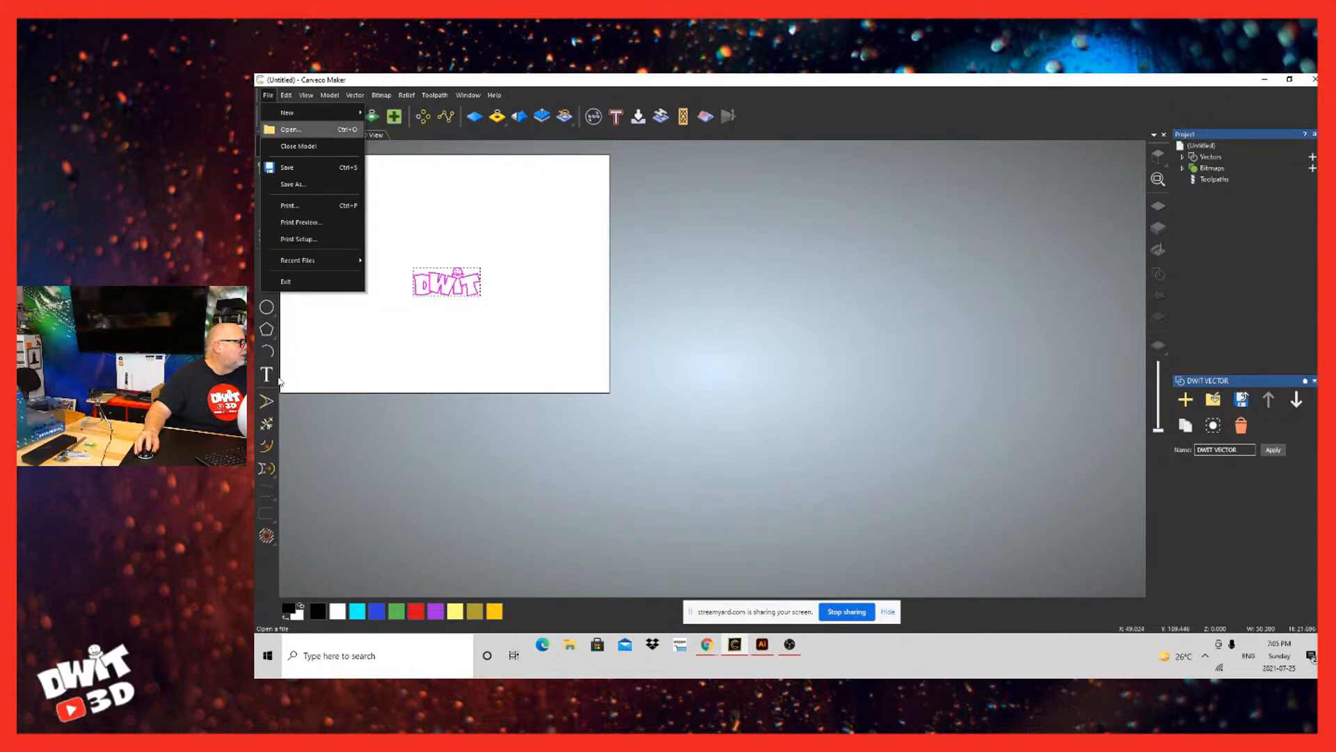
key(Return)
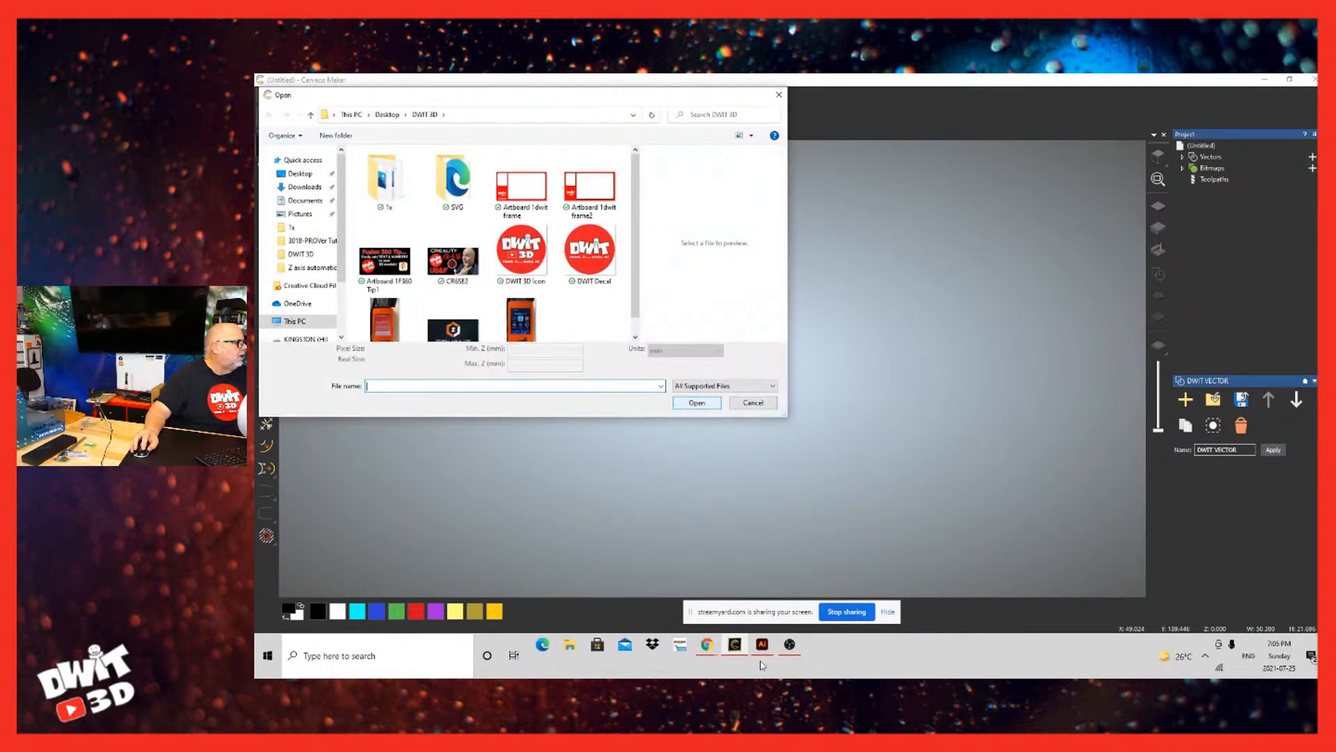
click(753, 403)
Step: Close the current model and create a new 250 x 180 mm model
key(Down)
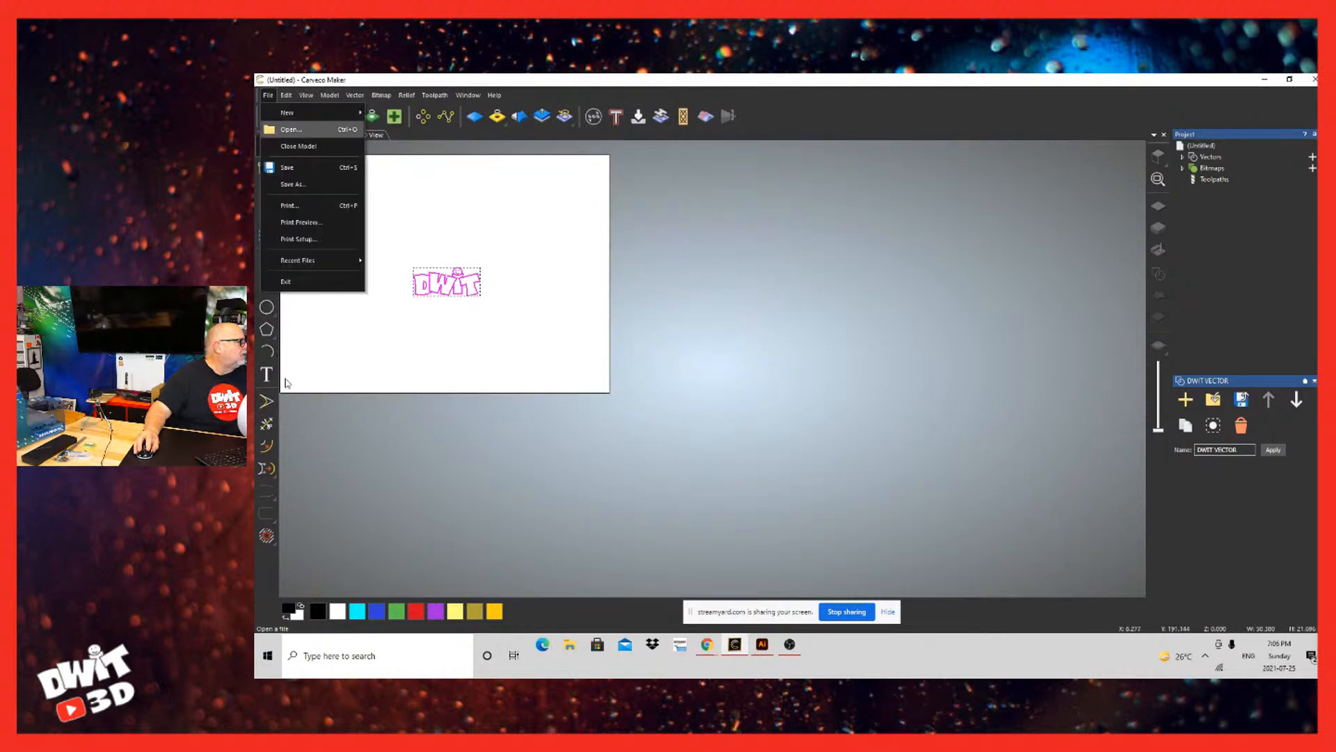
key(Return)
key(Return)
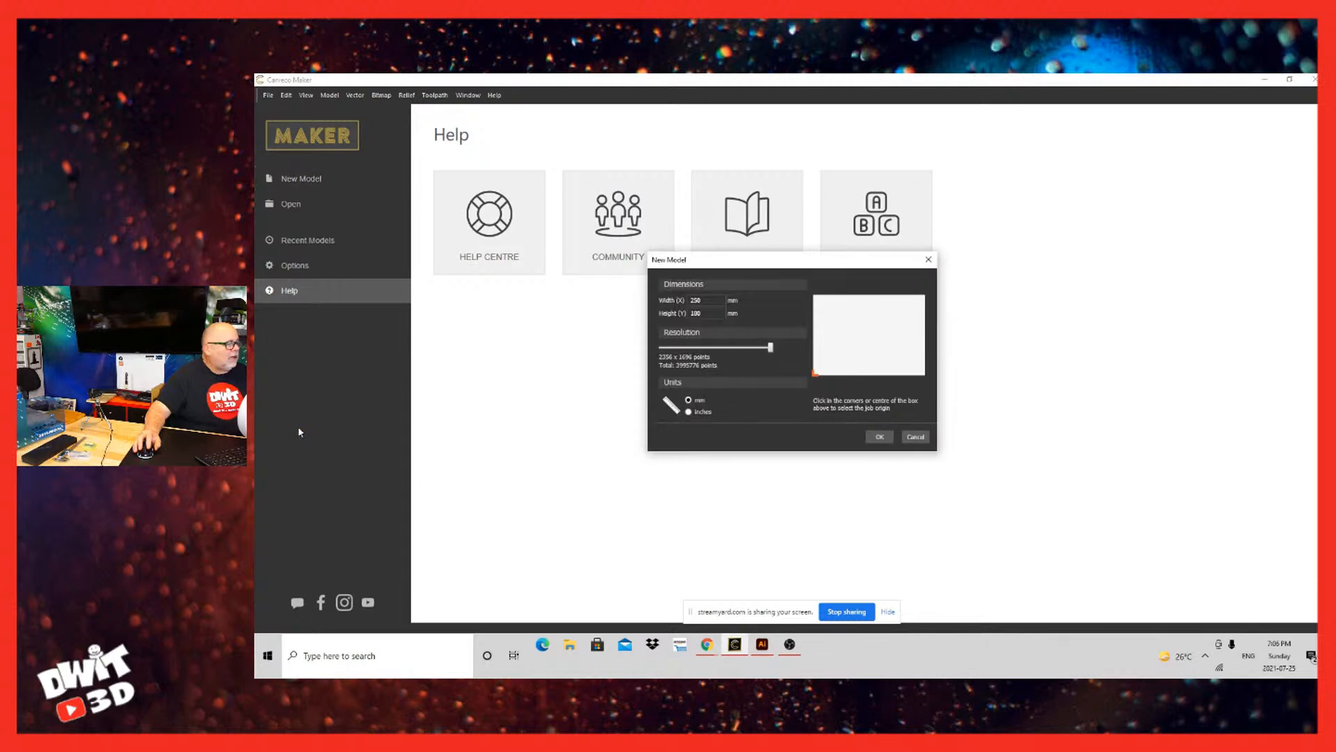
key(Return)
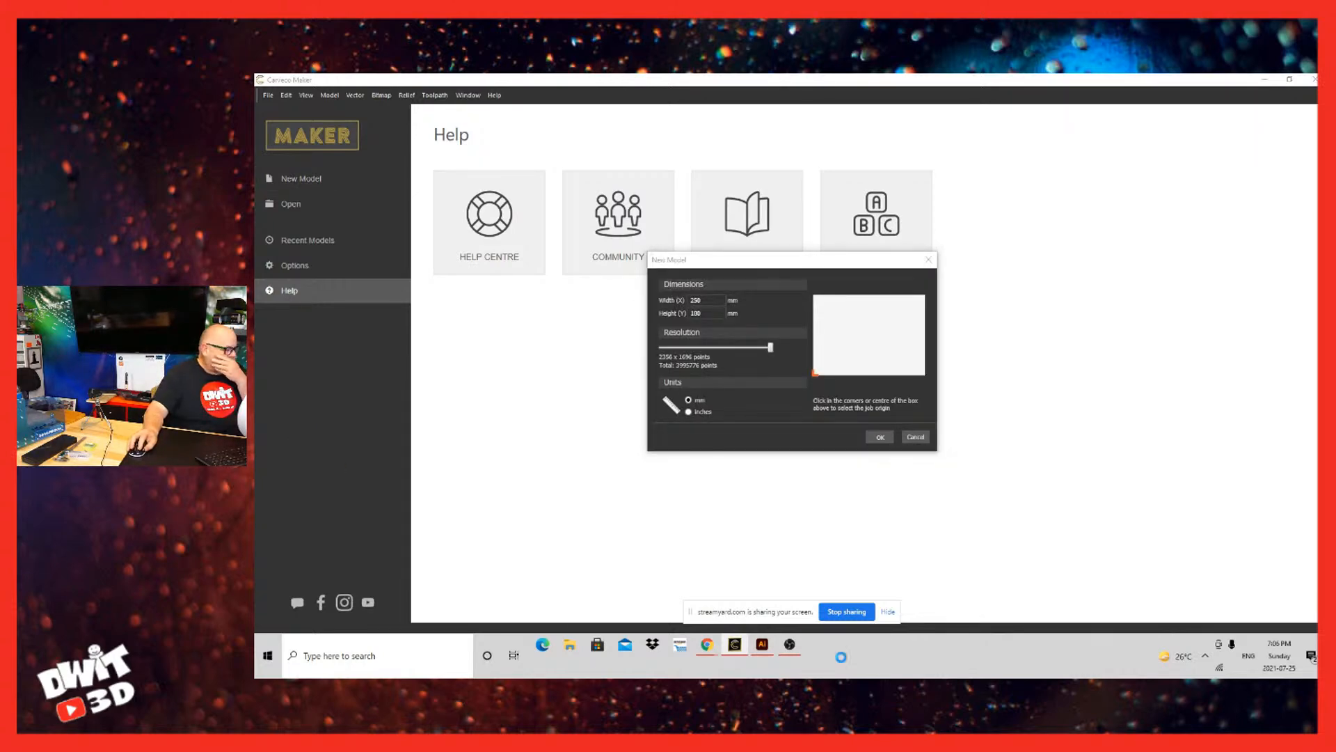
Step: Import the DWIT VECTOR file from the desktop into the new model, using a reduced window, and maximize the window again
key(super+Down)
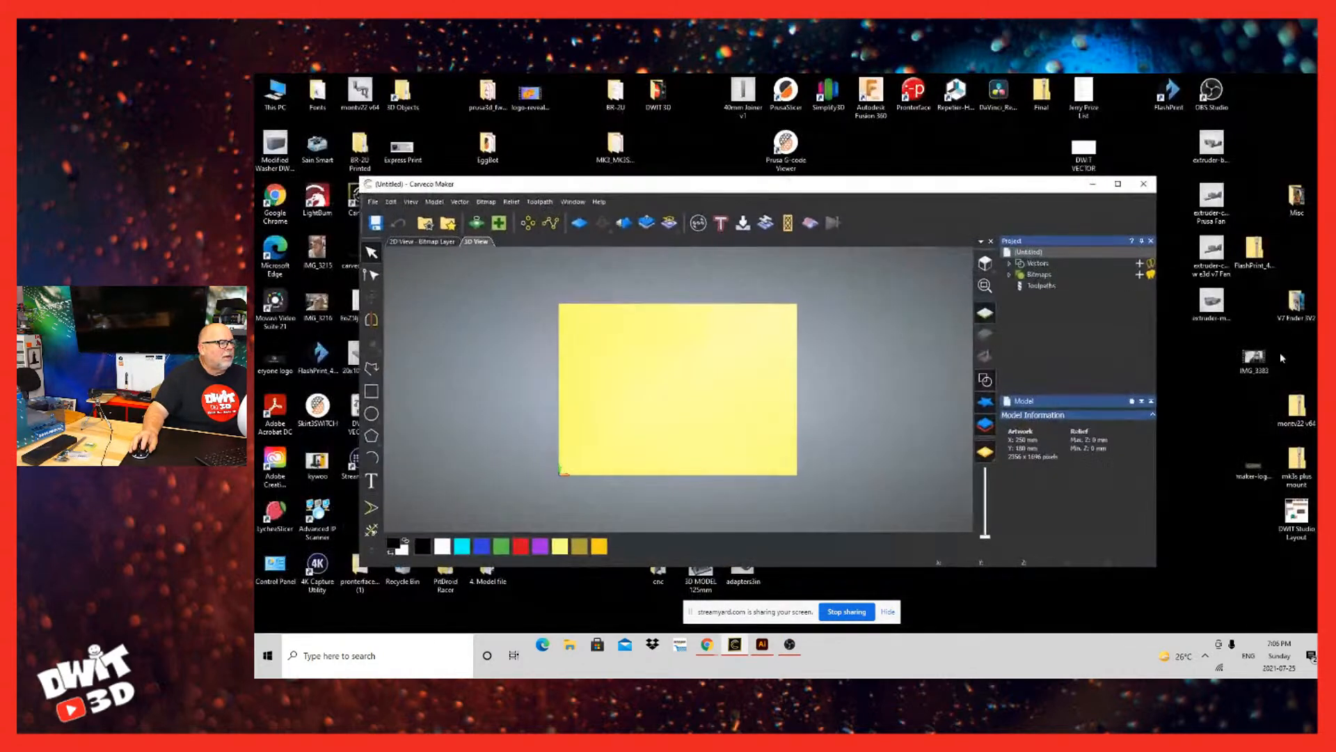
drag(741, 630, 654, 662)
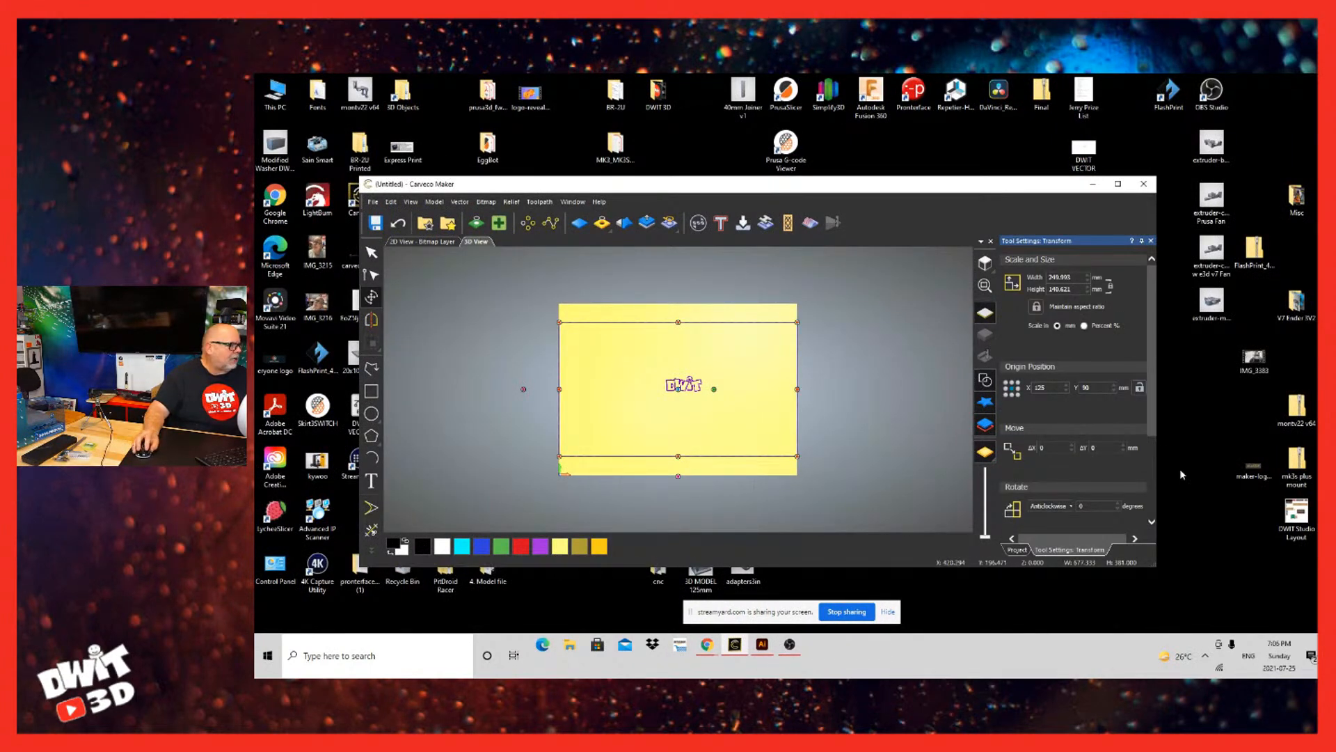
click(1118, 184)
Step: Scale the imported artwork to about 1080 x 608 mm and position the DWIT logo near the centre of the sheet
scroll(878, 637, down, 8)
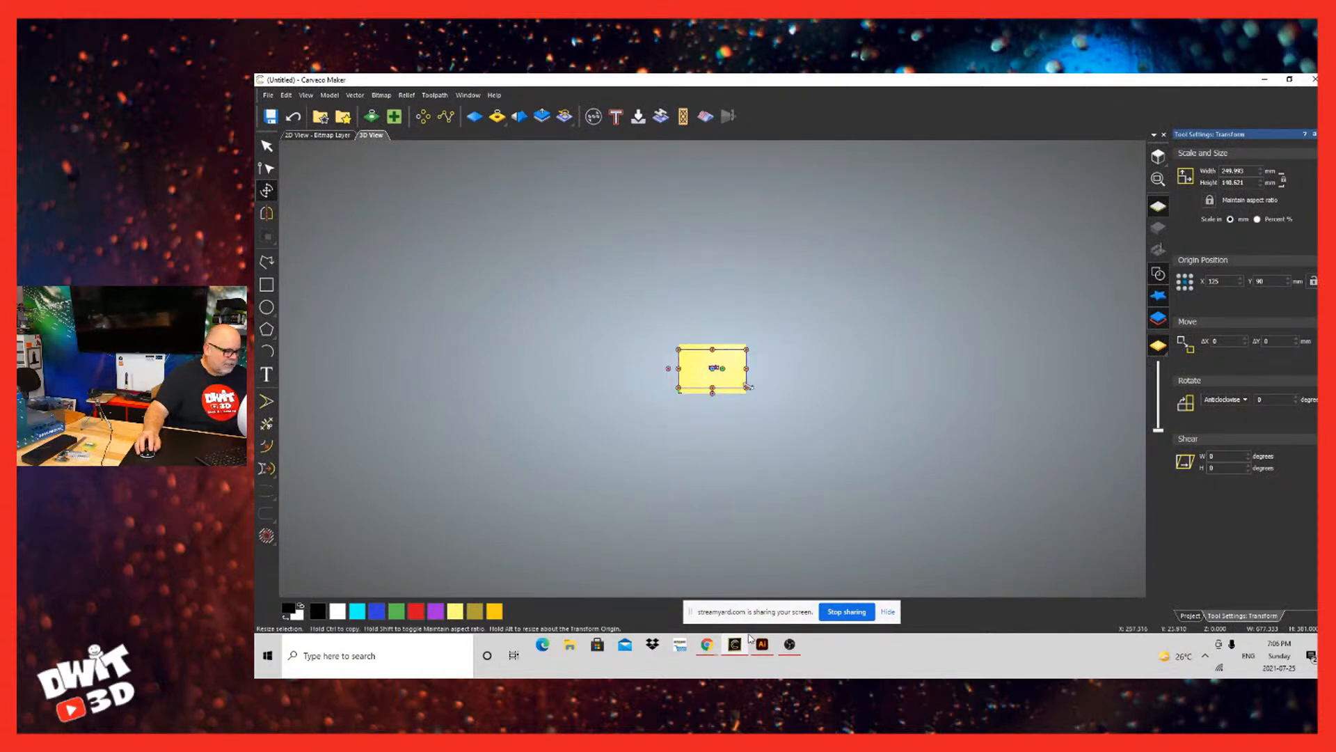
drag(747, 387, 1114, 595)
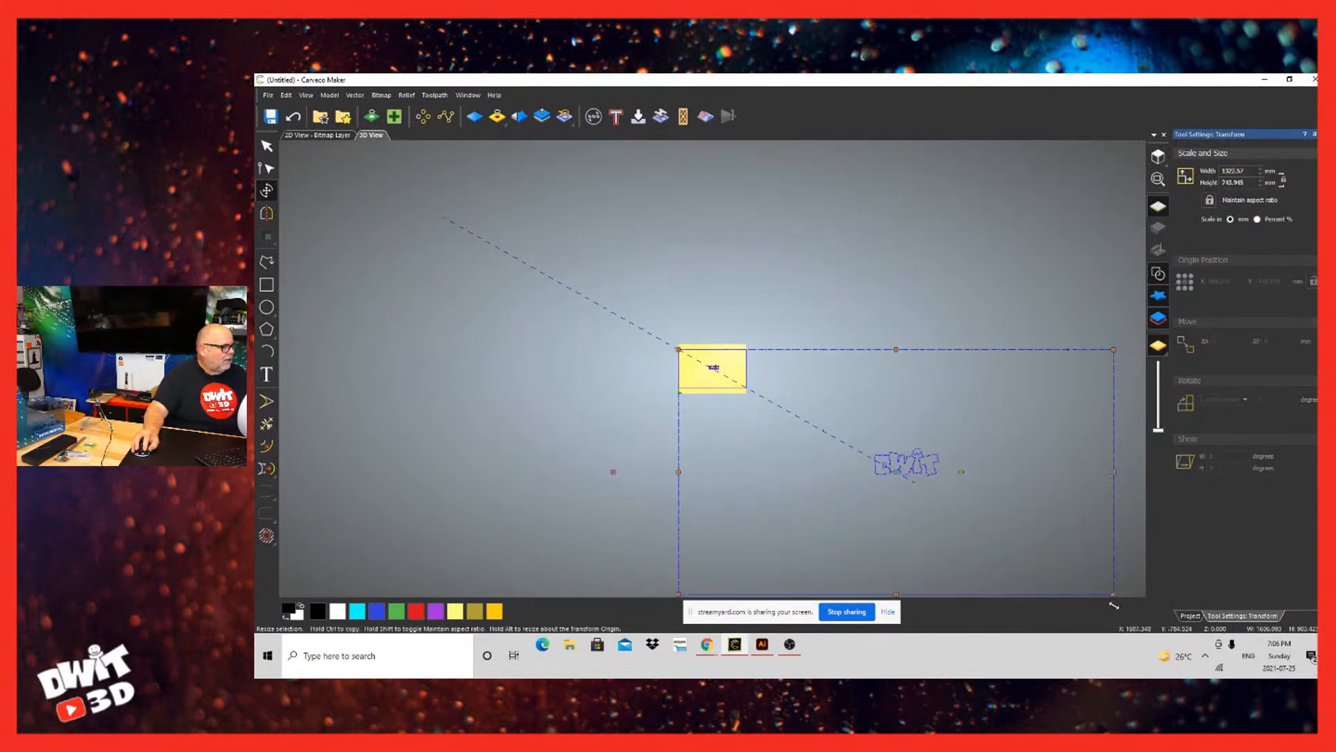
drag(898, 459, 720, 381)
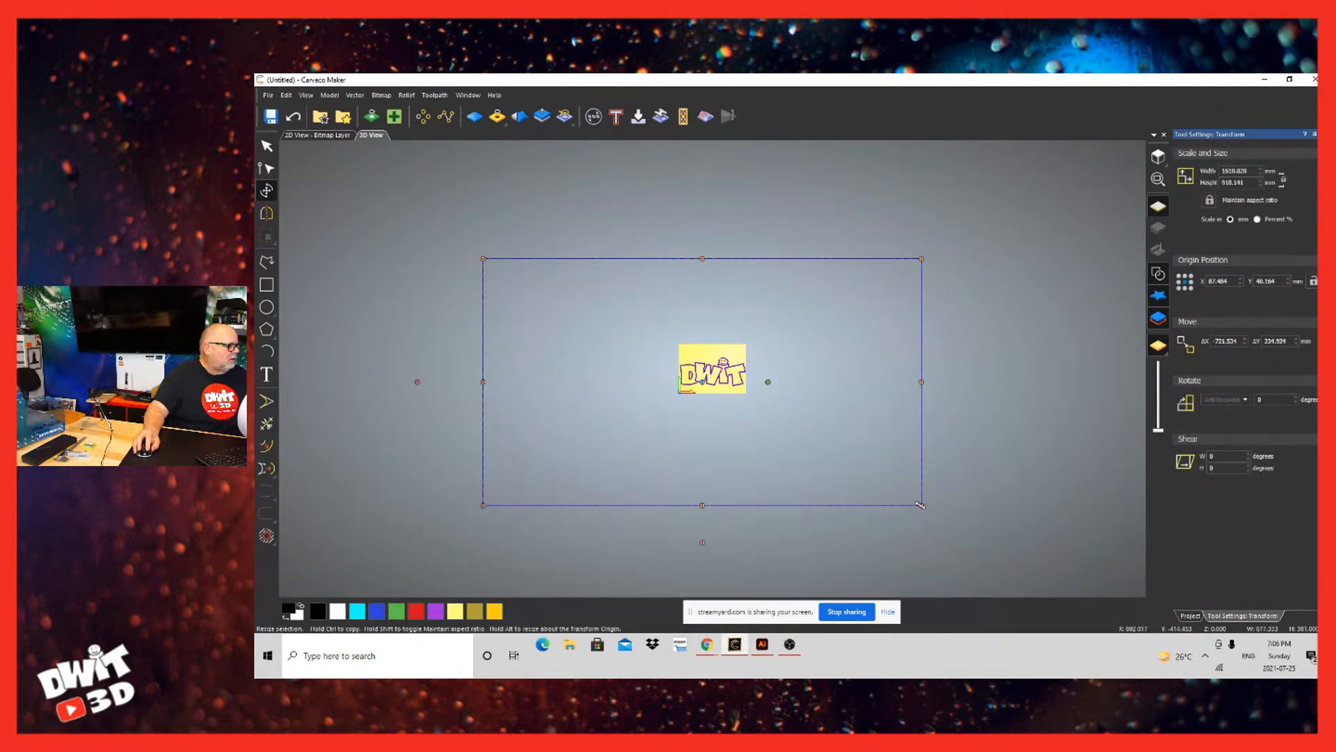
drag(921, 505, 776, 423)
drag(638, 588, 714, 623)
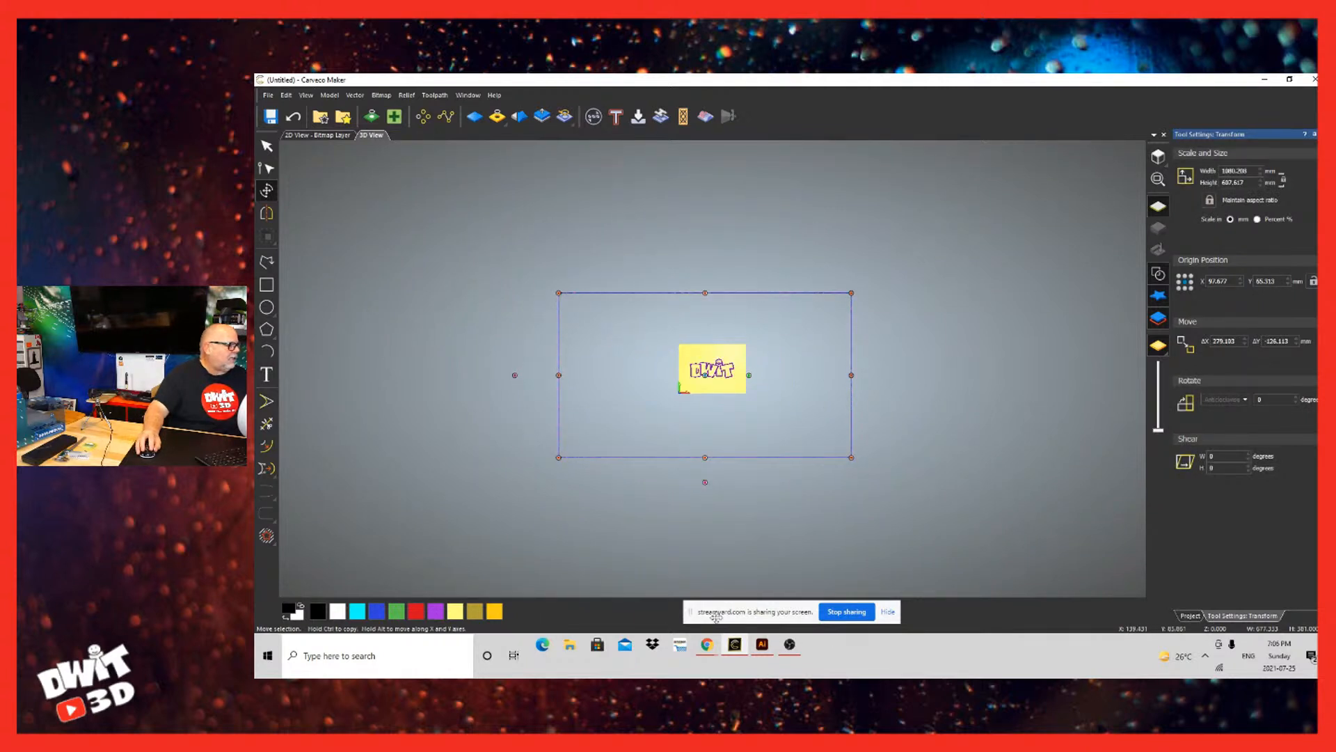
Step: Ungroup the imported vectors and delete the large rectangle around the DWIT logo
right_click(714, 369)
click(759, 435)
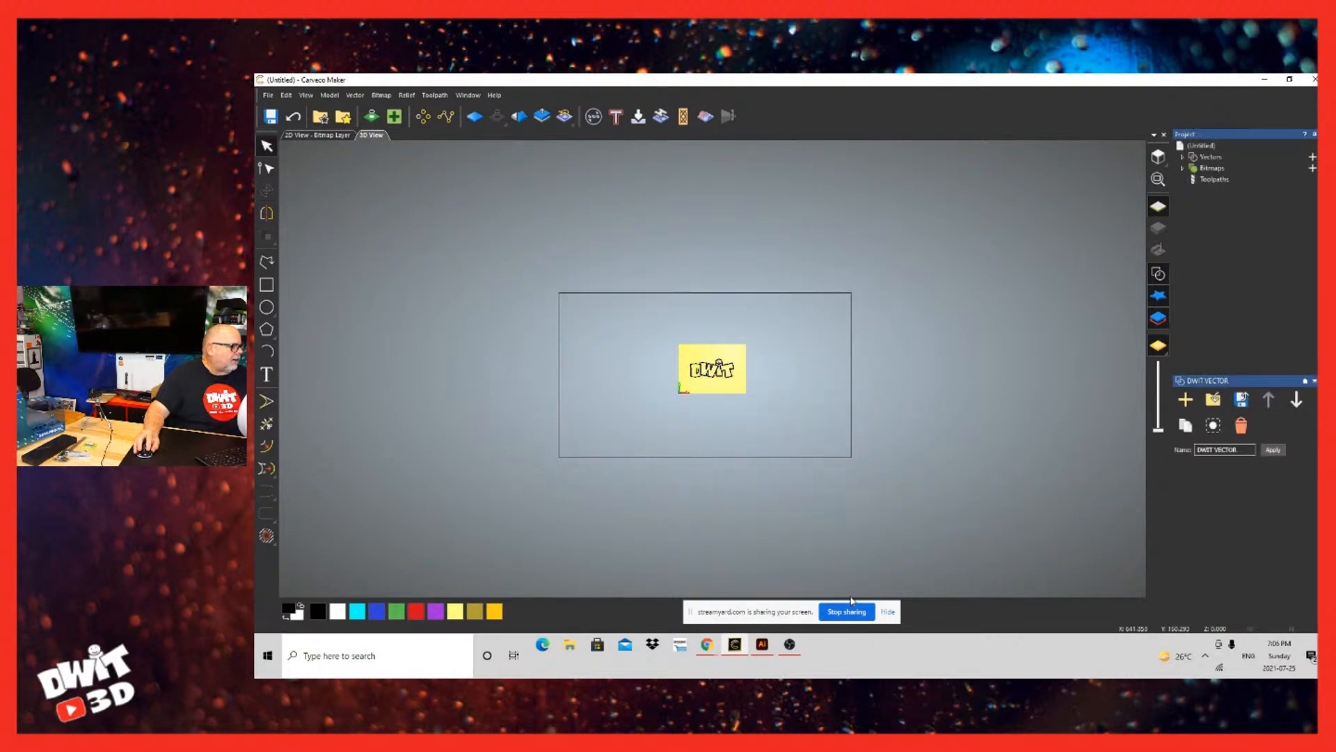
click(851, 590)
key(Delete)
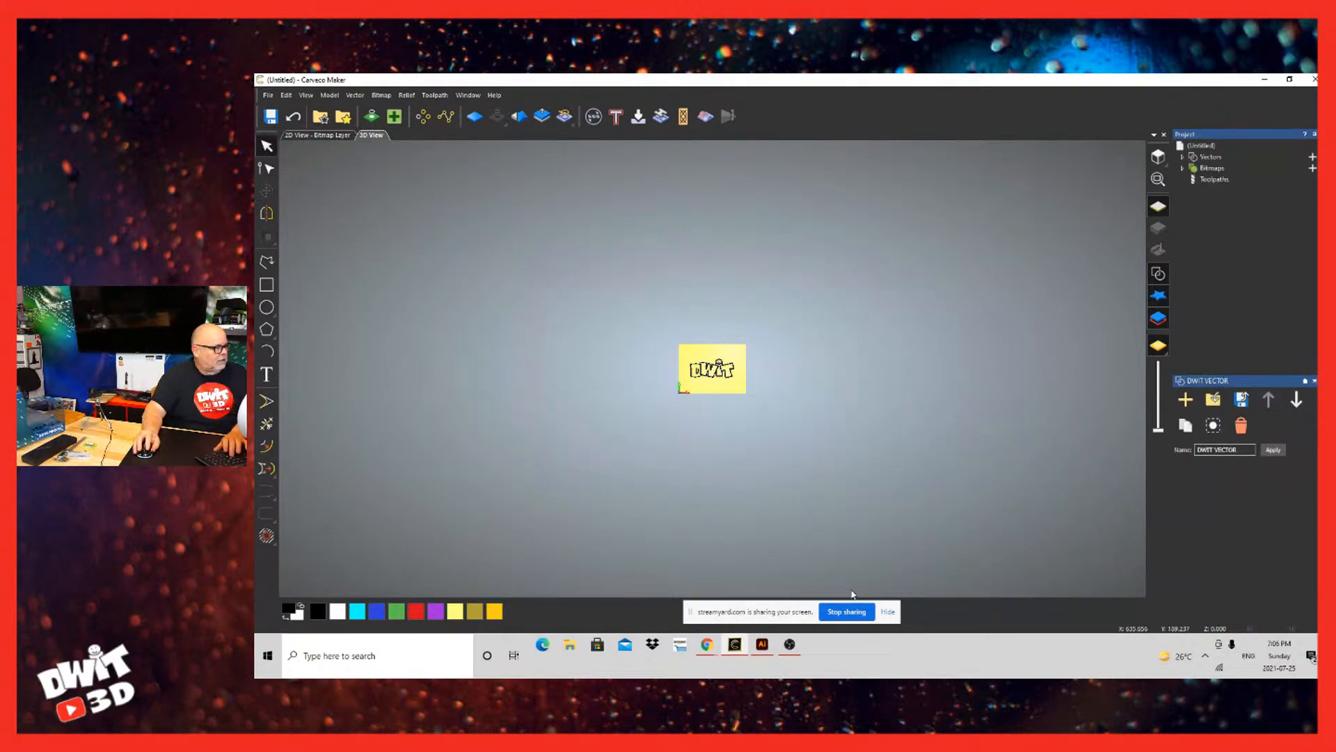
scroll(707, 364, down, 2)
scroll(707, 364, up, 11)
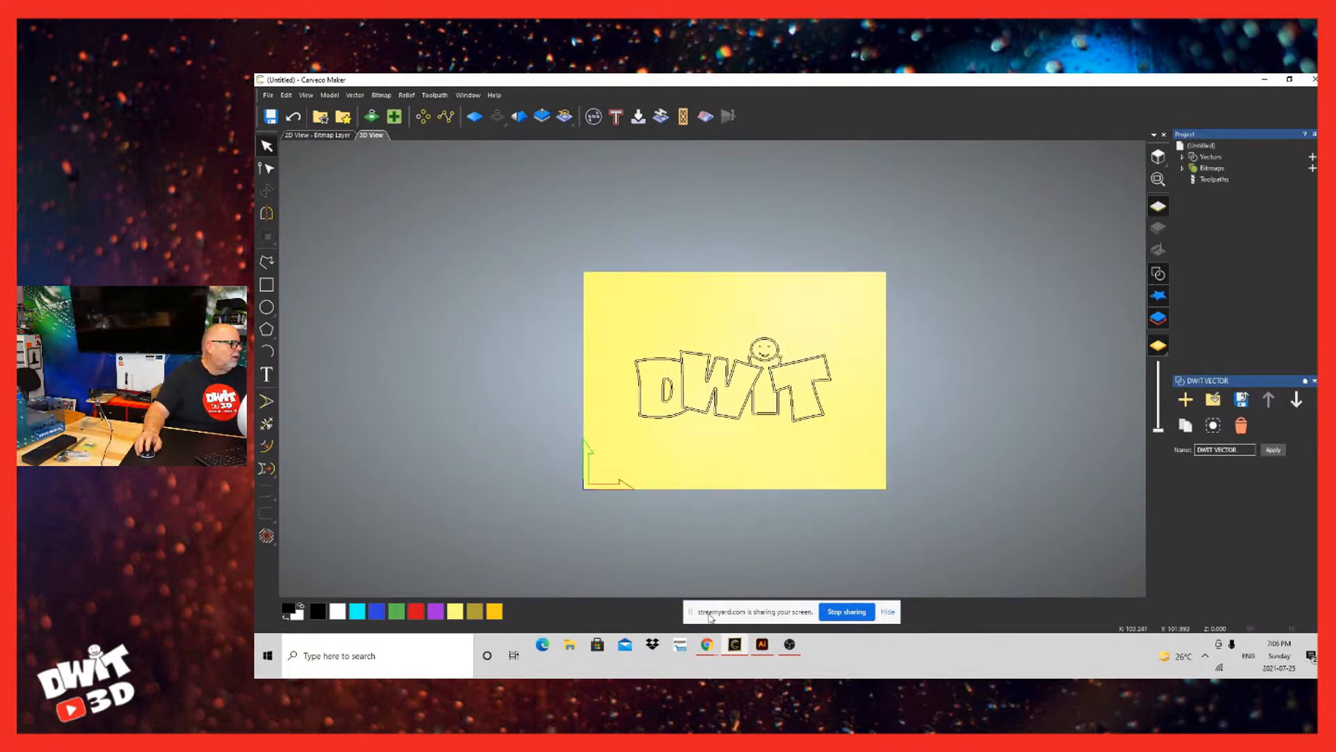
scroll(838, 385, up, 2)
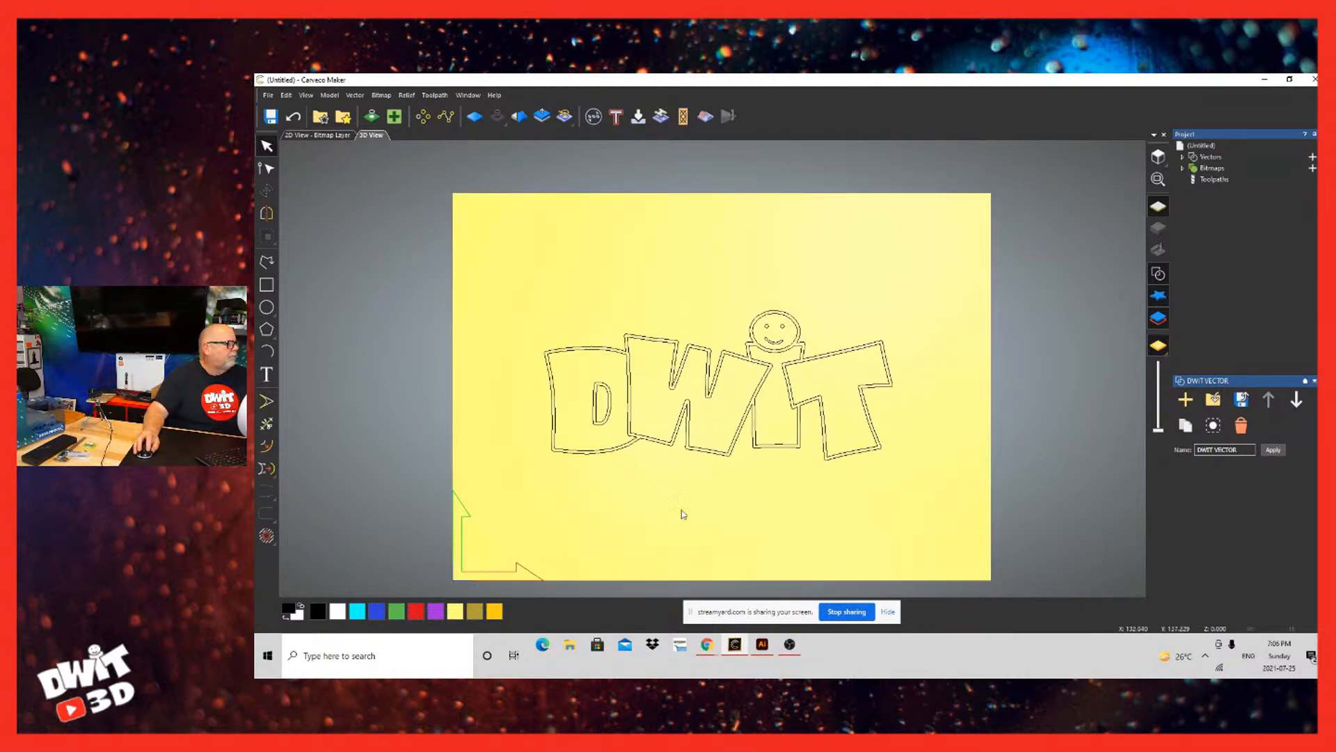
Step: Review the complete logo selection with the Vector Doctor open, clear the selection and close the Vector Doctor
click(394, 116)
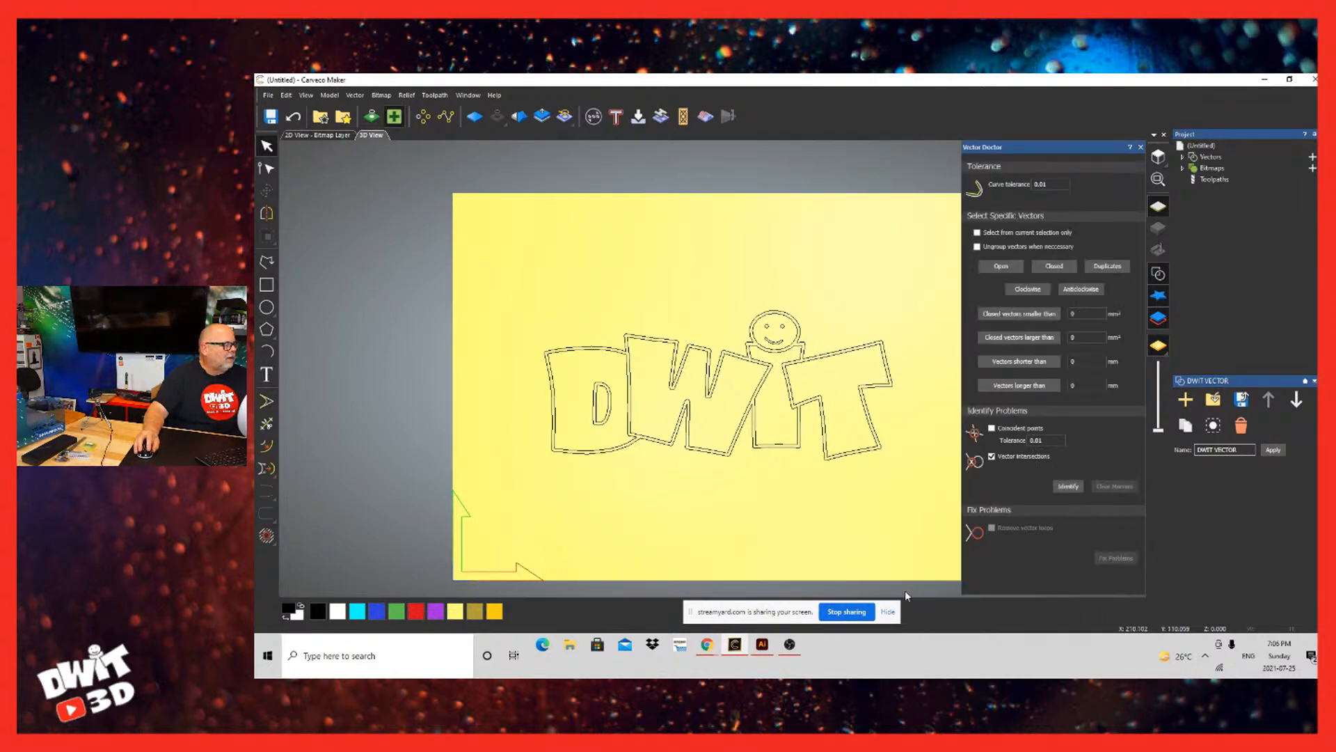
drag(906, 343, 497, 468)
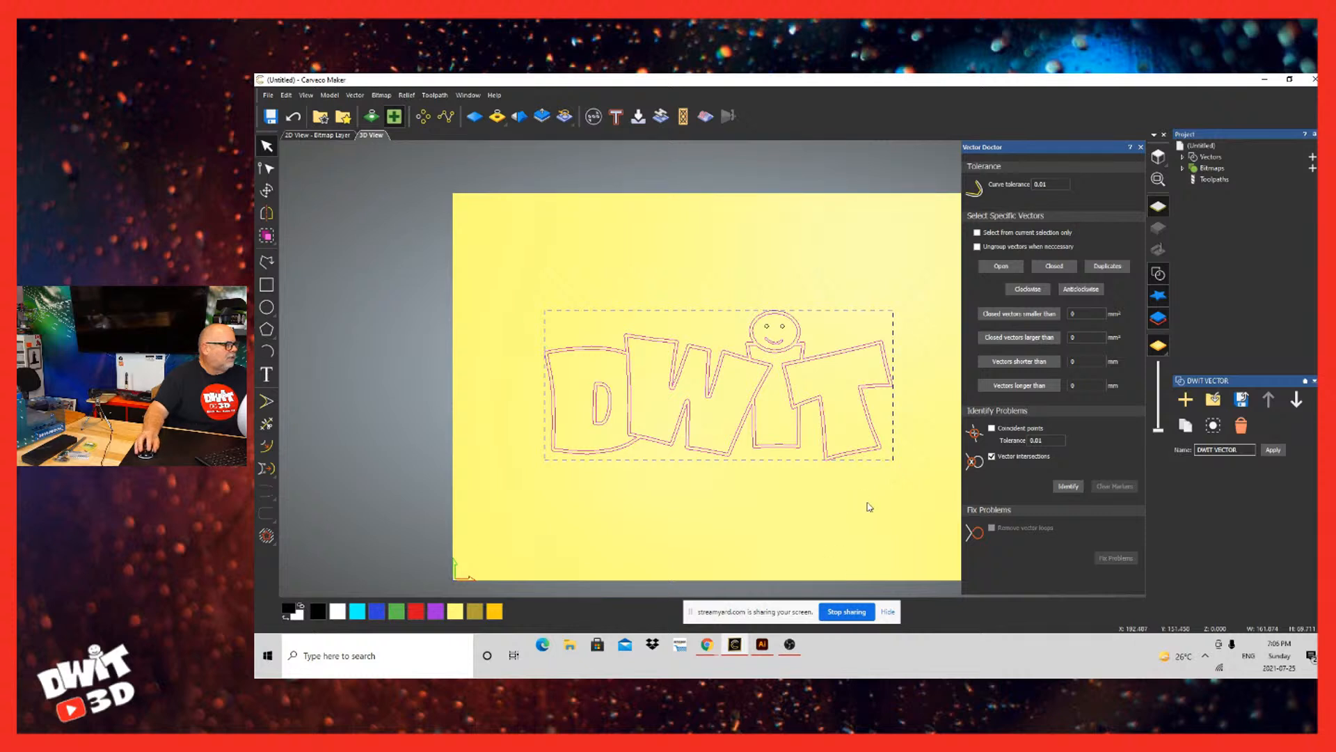
drag(925, 299, 494, 508)
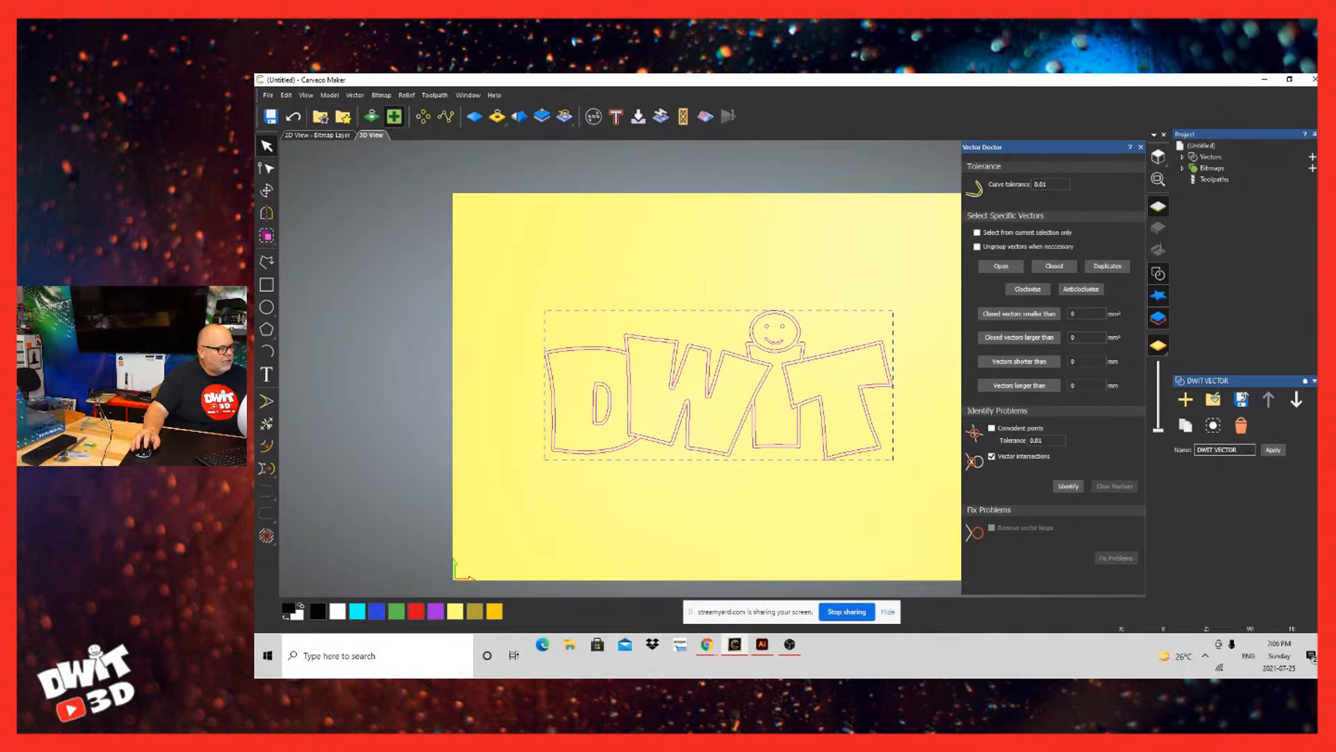
click(865, 452)
scroll(871, 458, down, 2)
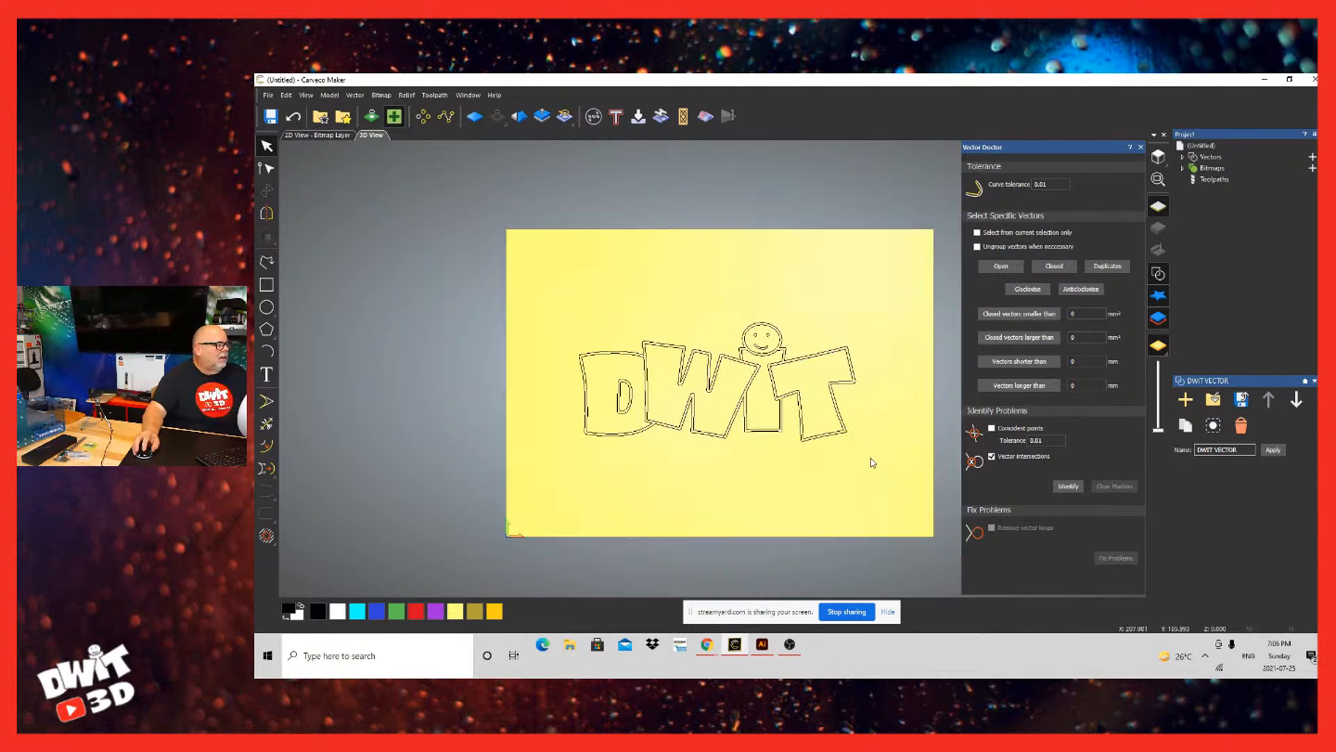
scroll(871, 458, up, 1)
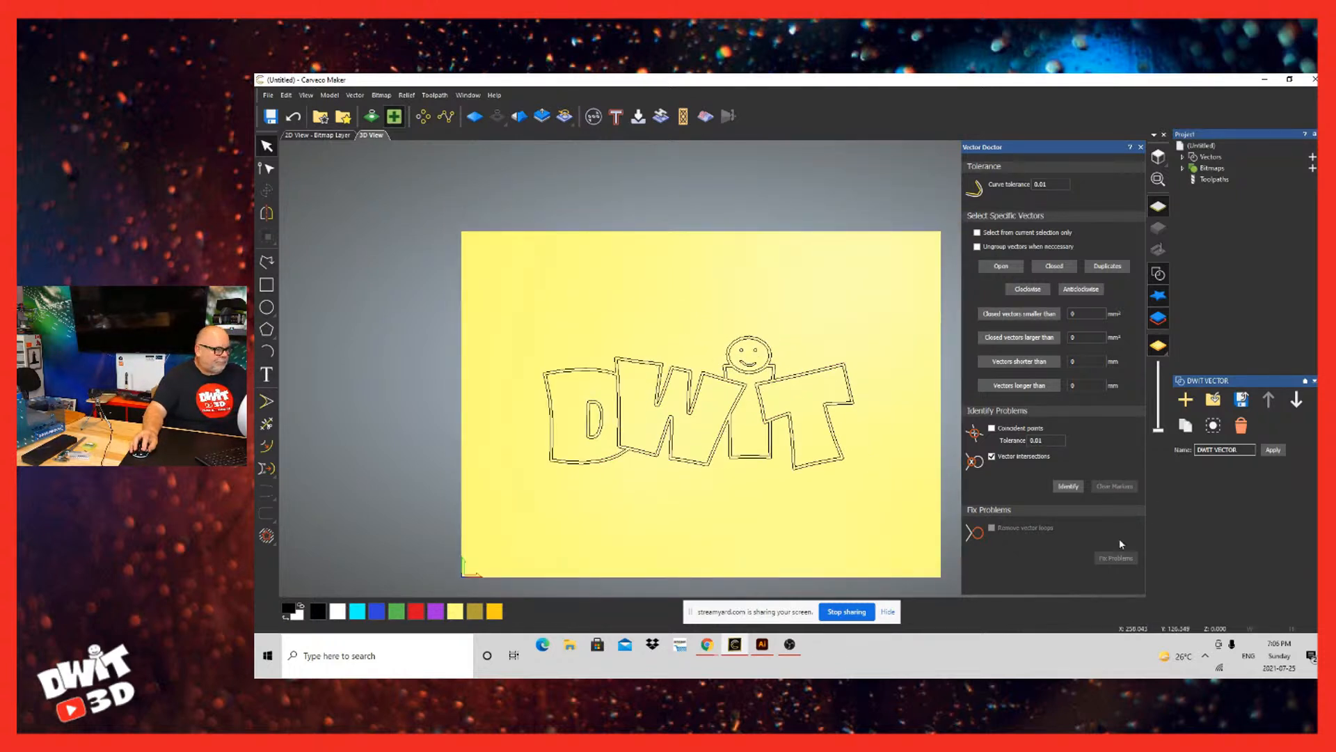
click(1140, 147)
Step: Start a V-Bit Carving toolpath and set the material thickness to 10.5 mm
click(1213, 179)
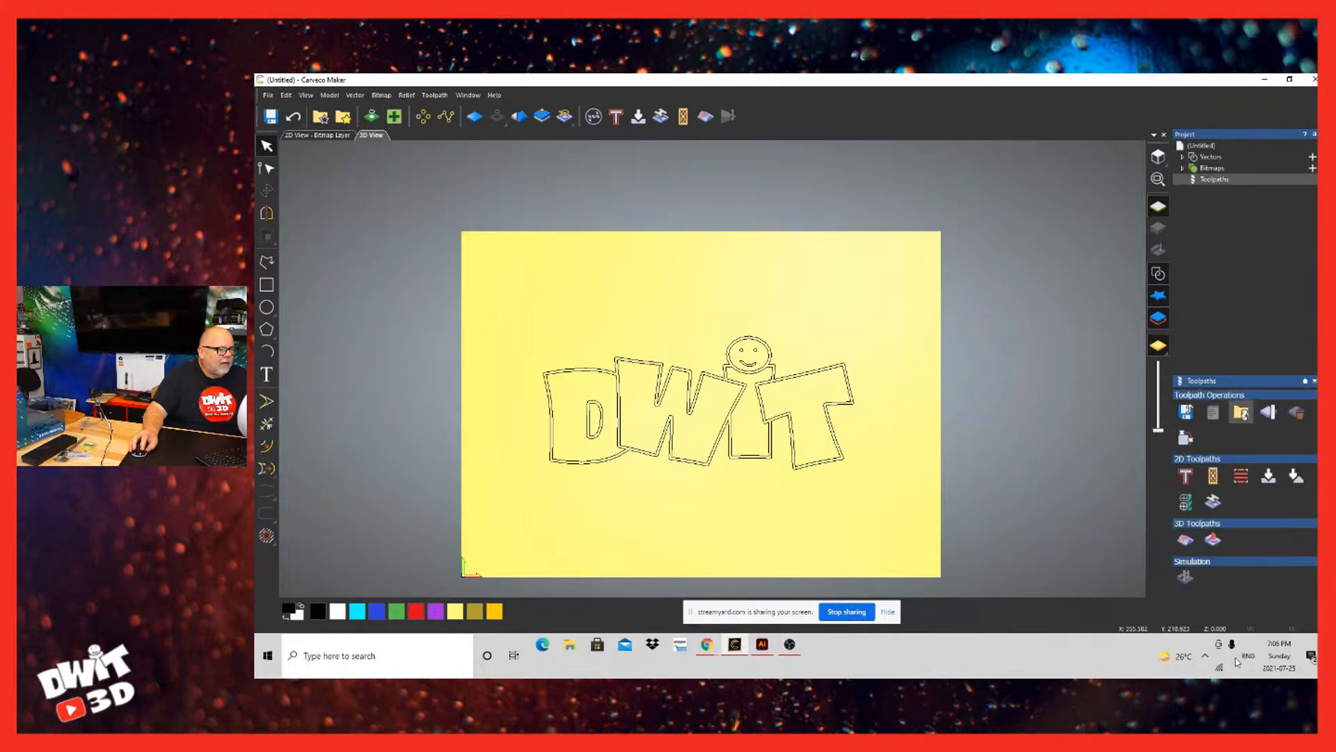
click(1268, 476)
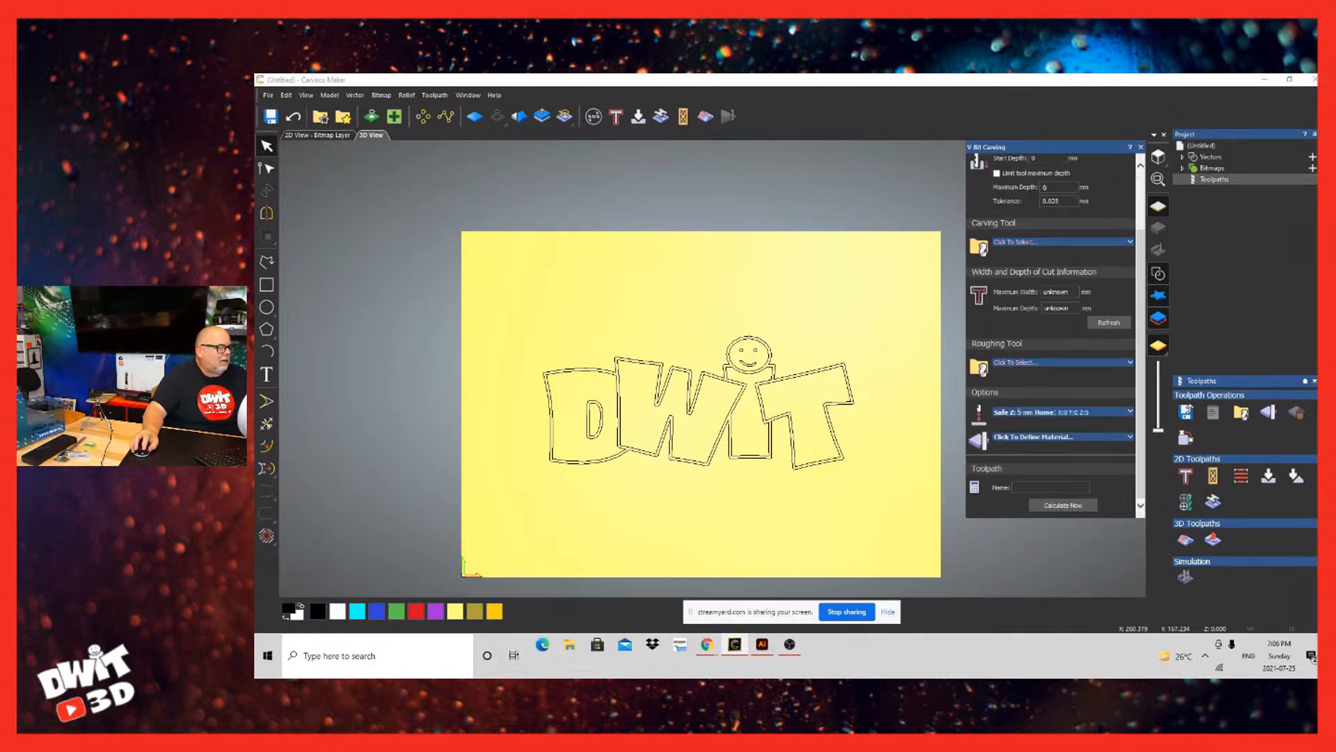
click(1033, 437)
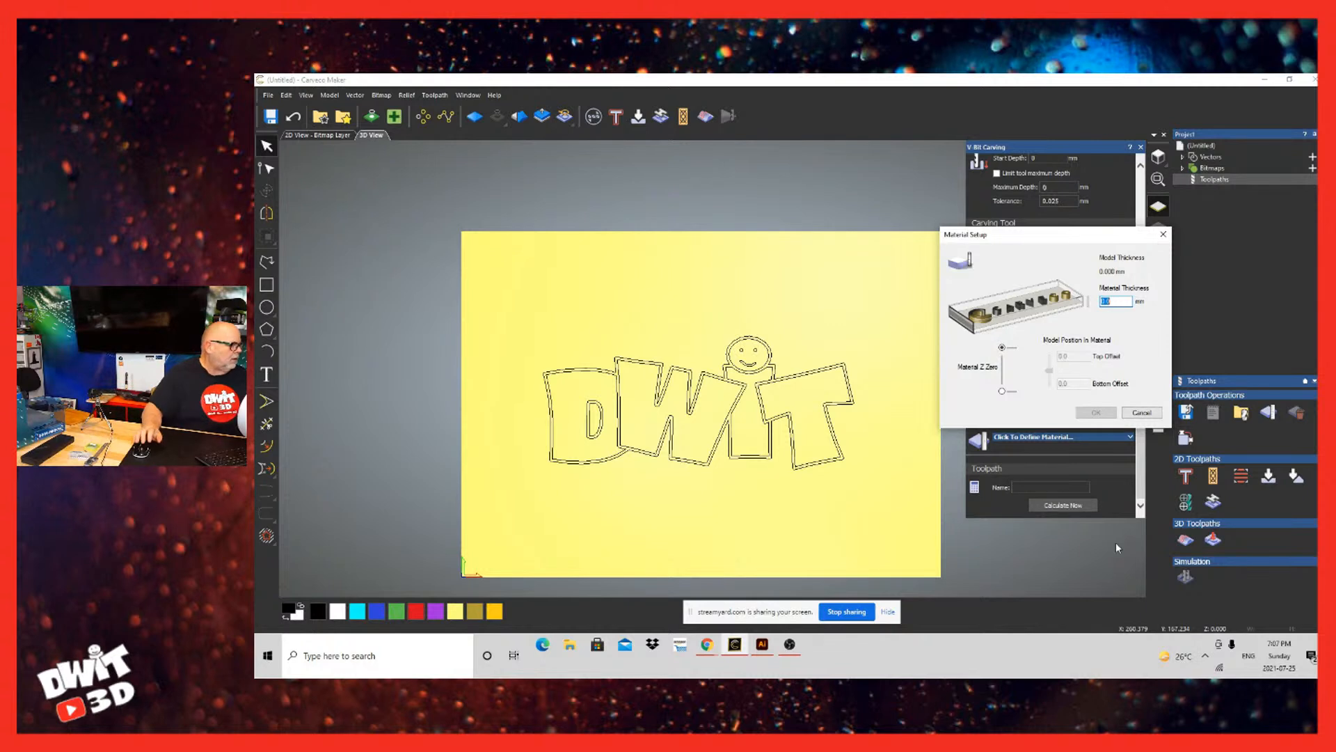
text(10)
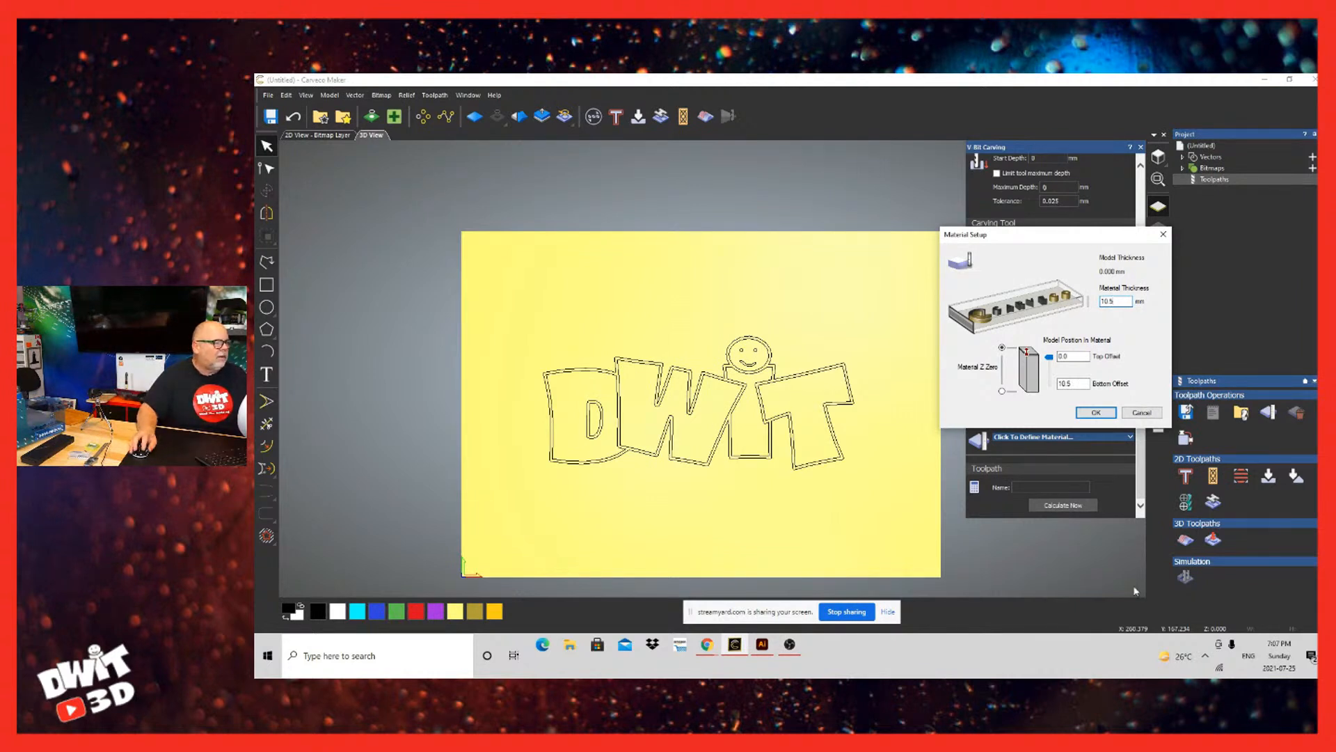
key(Return)
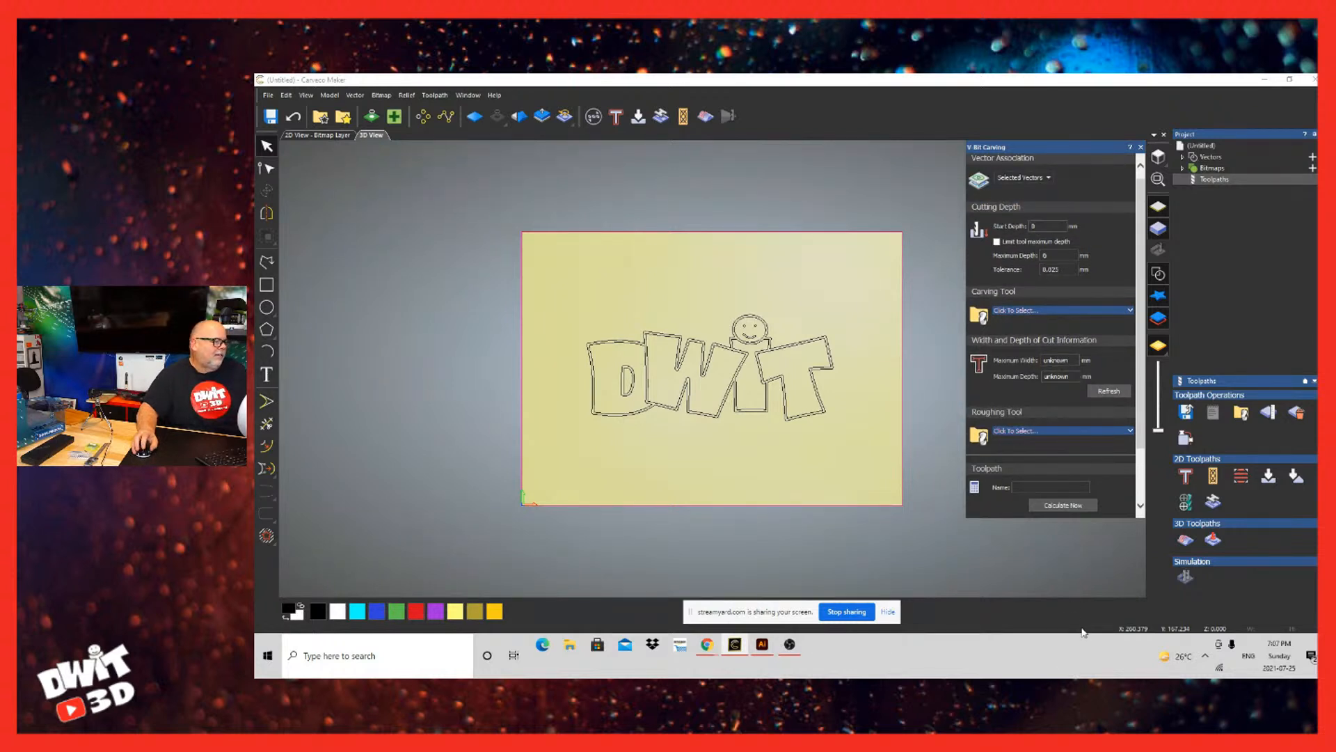
Step: Choose the Small V-Bit 6 mm 90 degree carving tool for wood or plastic, checking its included angle in the tool settings
click(1030, 310)
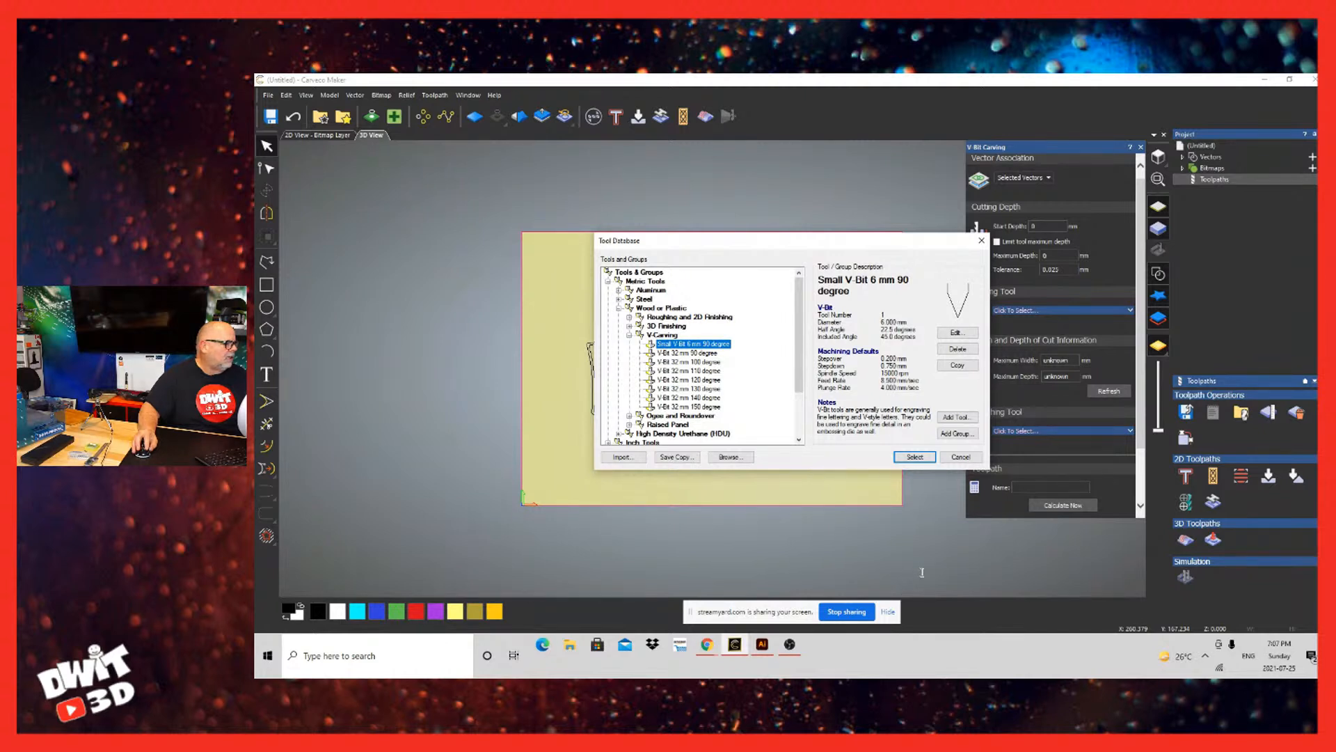
click(958, 332)
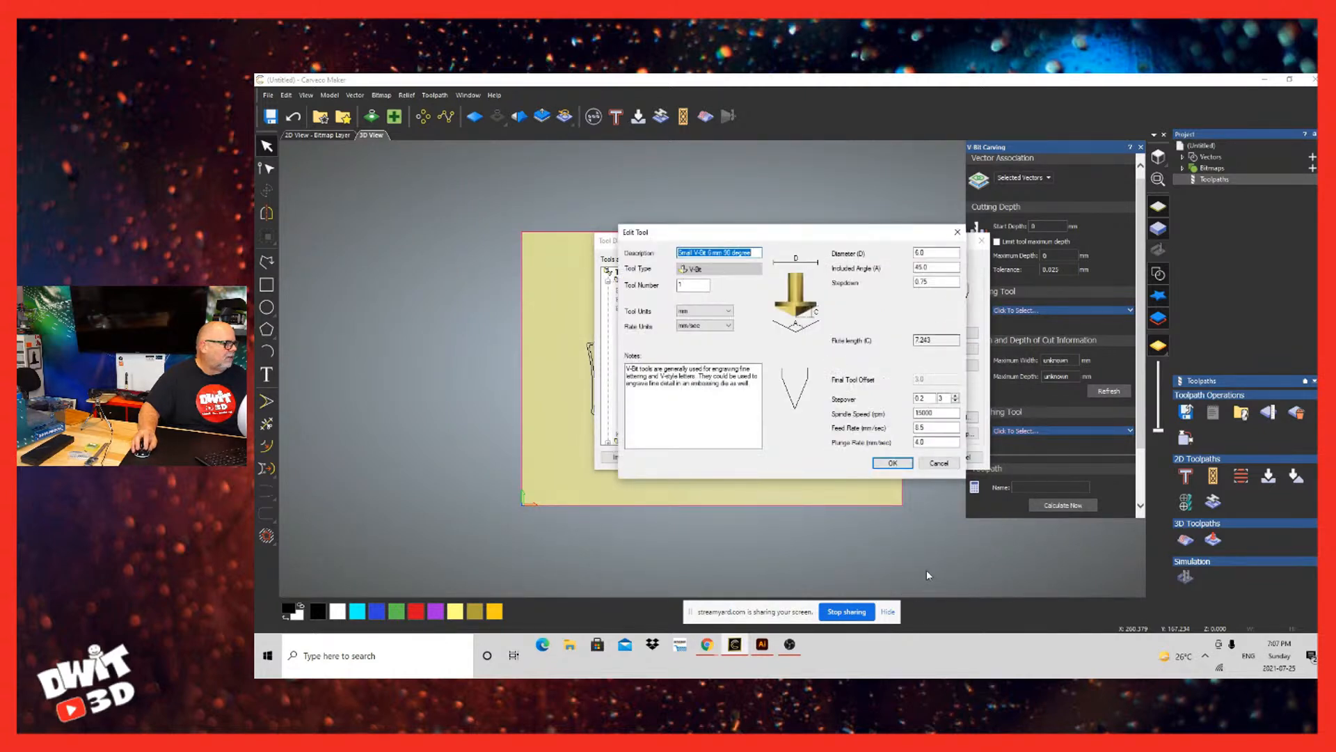
drag(938, 267, 898, 268)
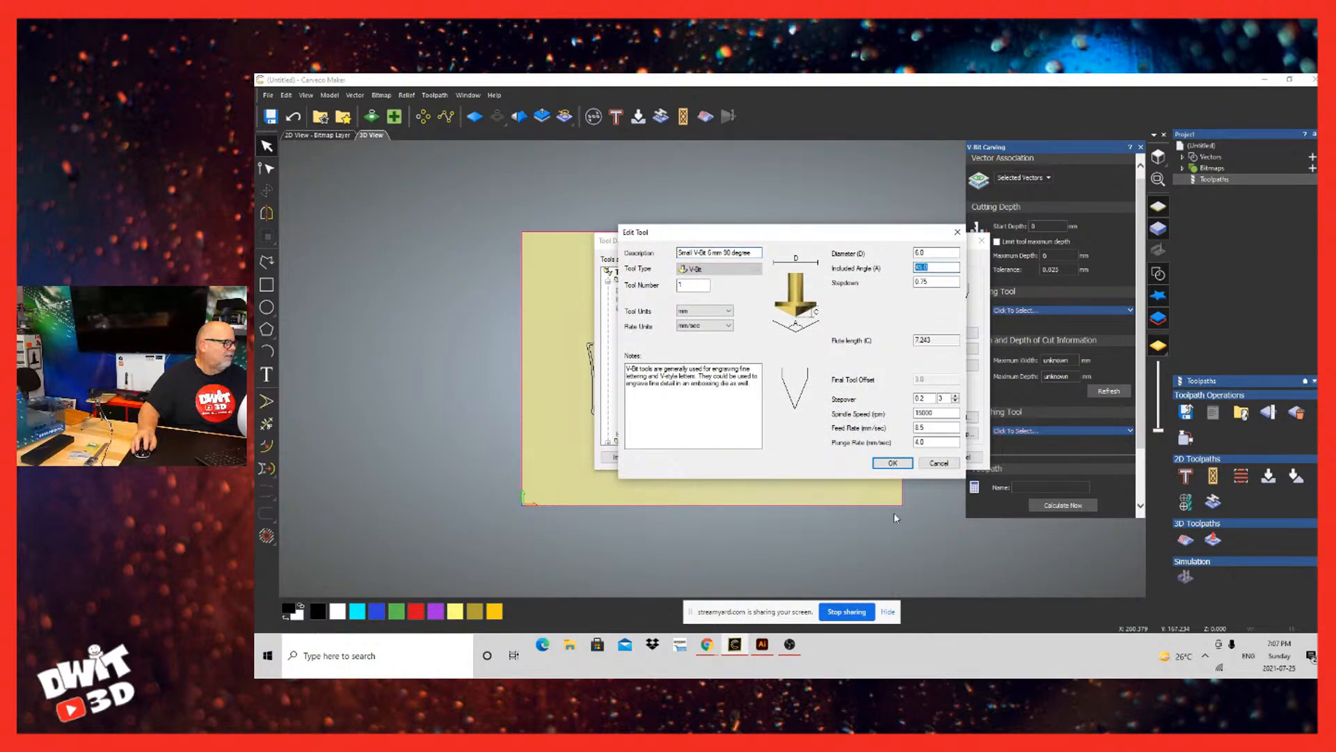
click(893, 462)
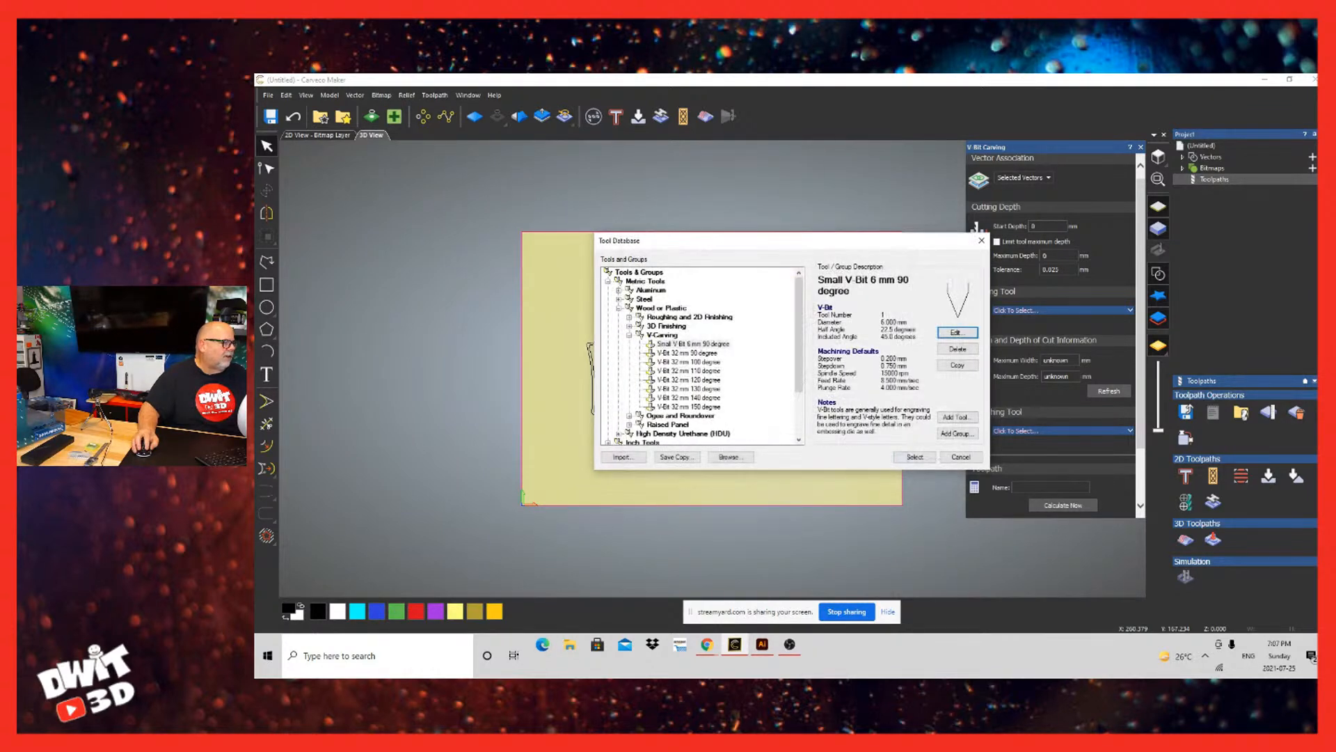
click(915, 456)
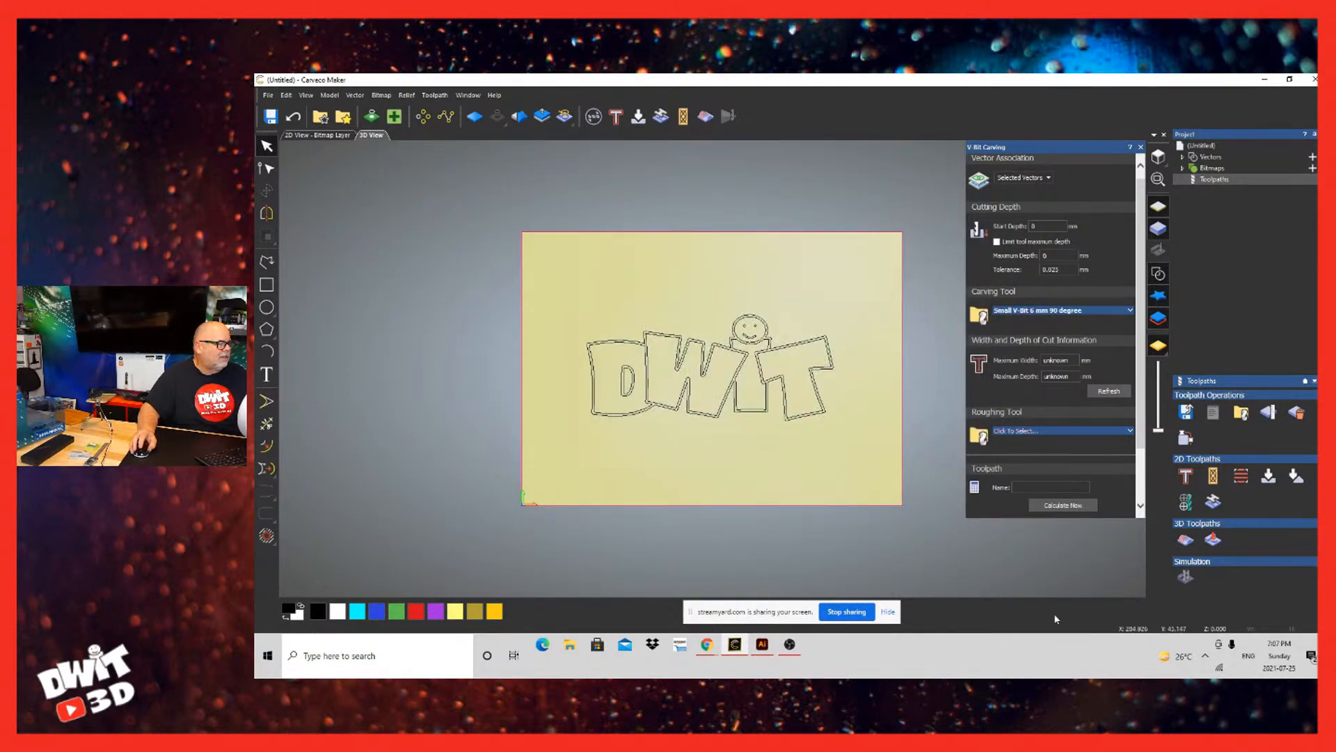
Step: Select all the DWIT logo vectors and refresh the width and depth of cut information
click(1108, 391)
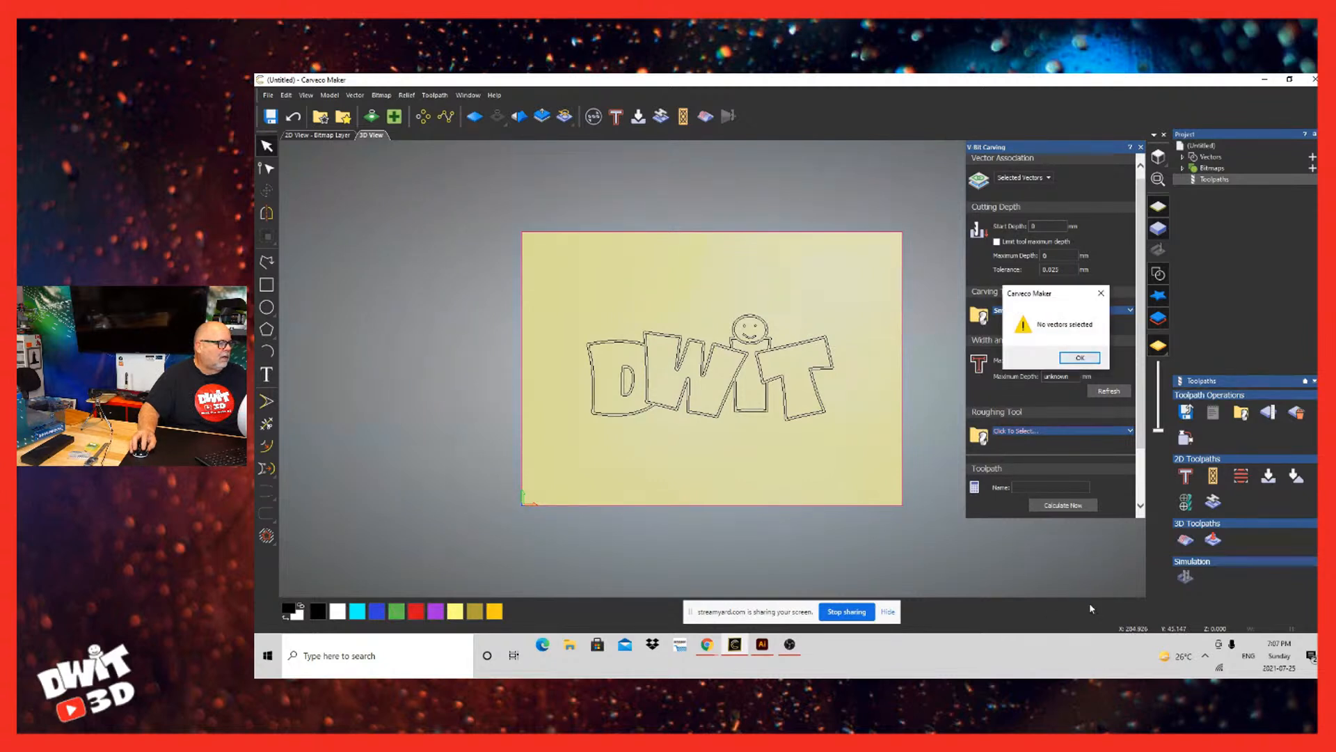
key(Return)
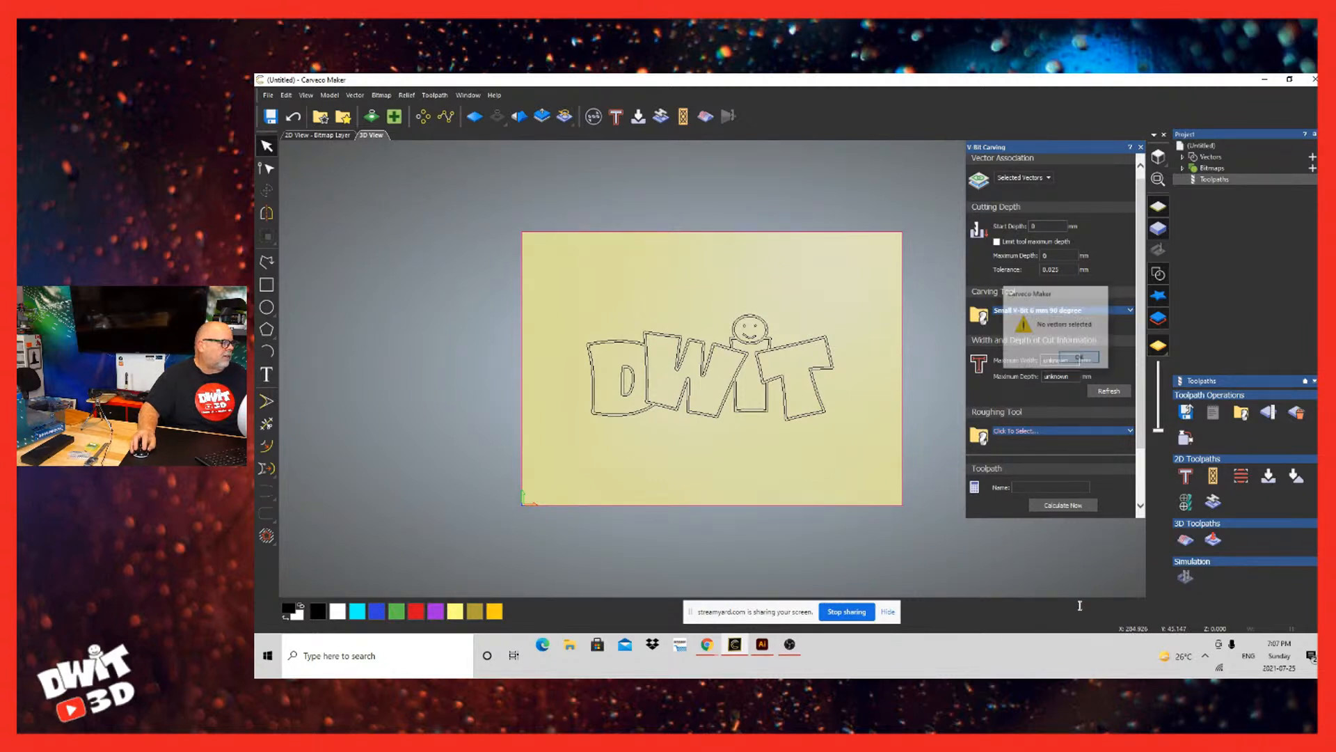
drag(860, 328, 588, 438)
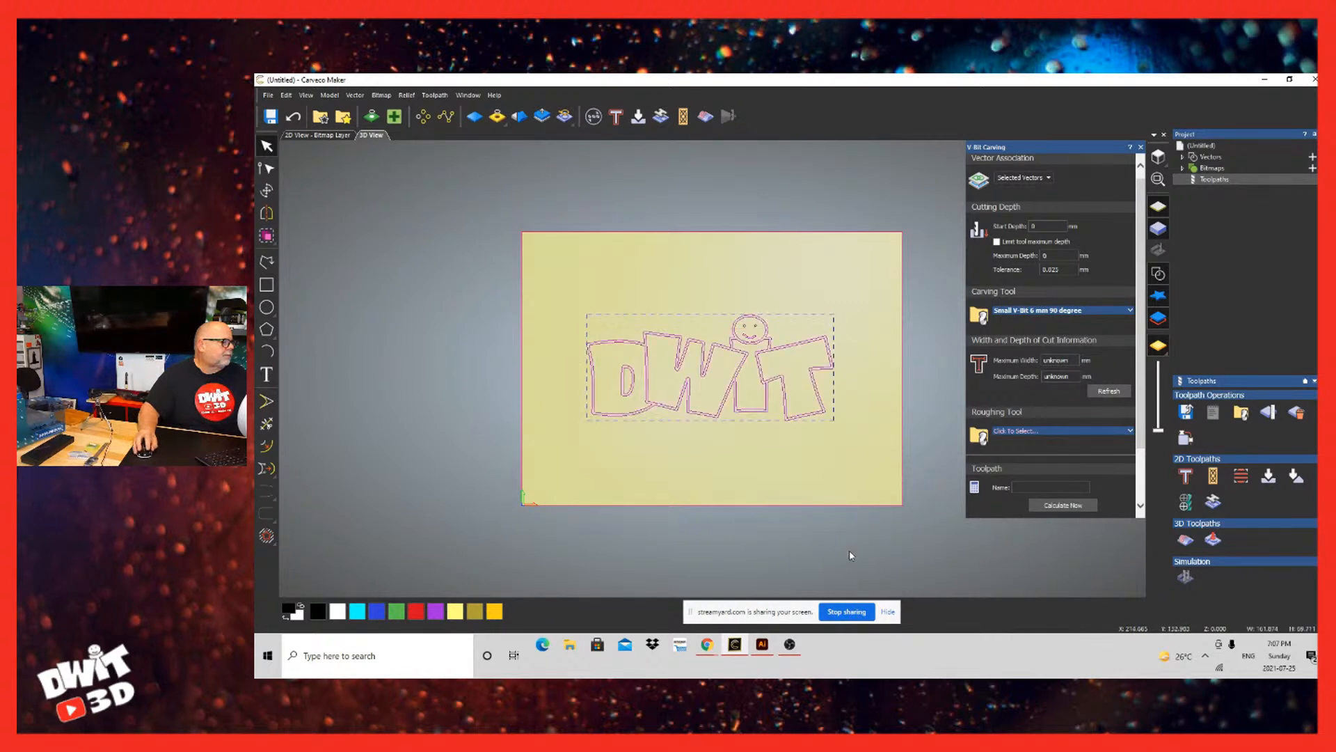
drag(850, 302, 485, 451)
click(1109, 391)
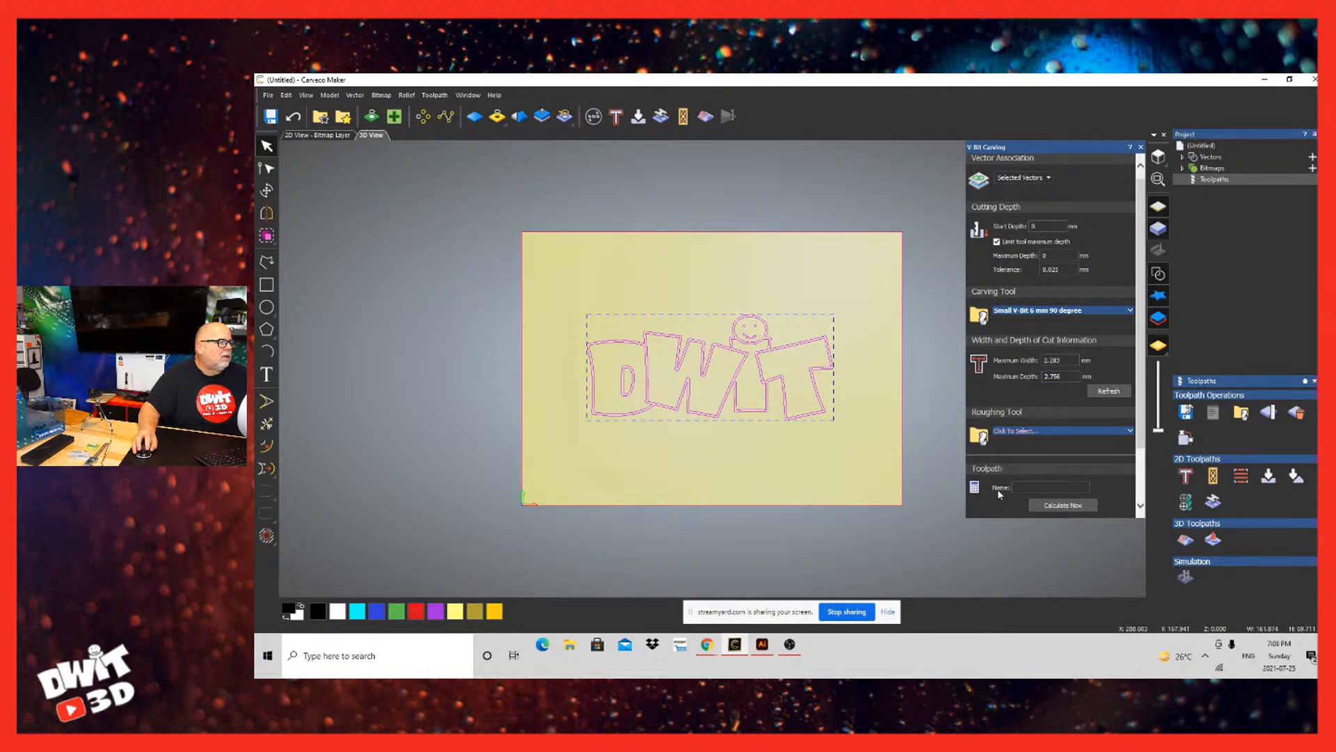
Step: Set the maximum cutting depth to 2.5 mm and calculate the V-Bit Carving toolpath for the DWIT logo
click(1049, 501)
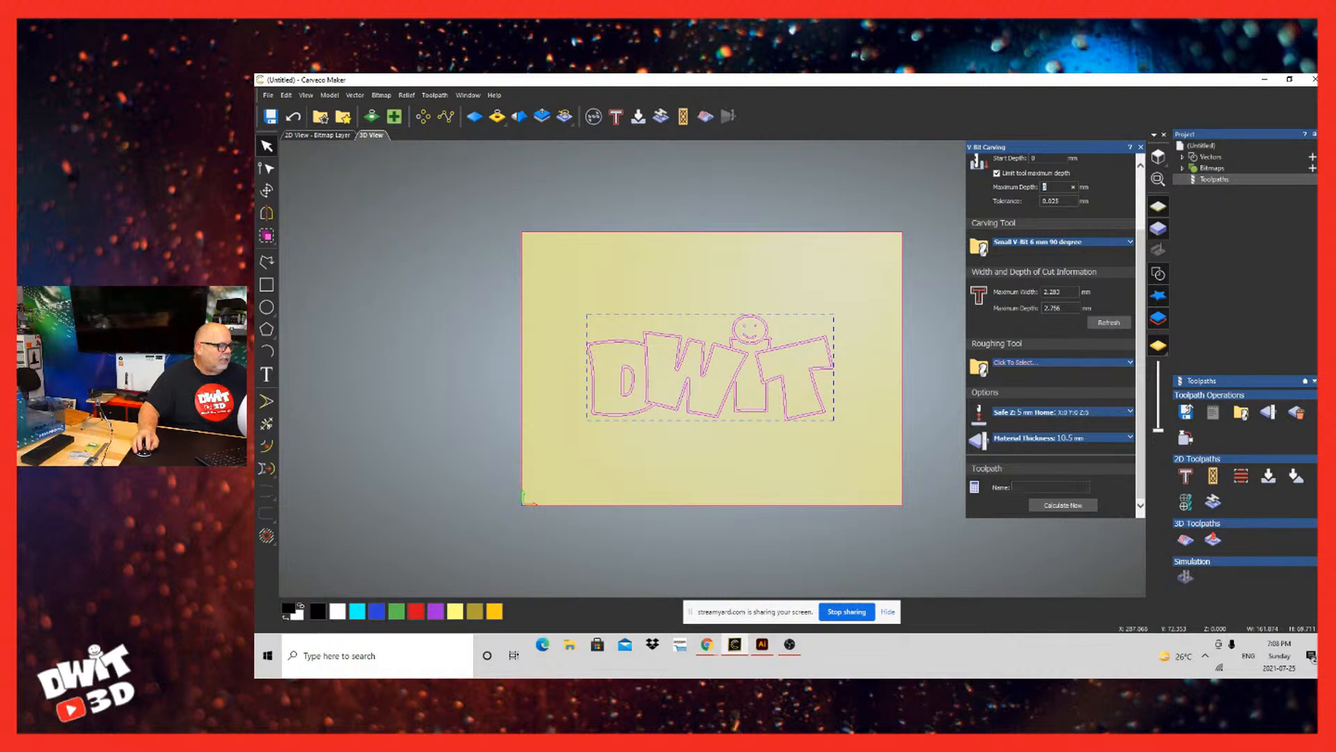
click(1062, 506)
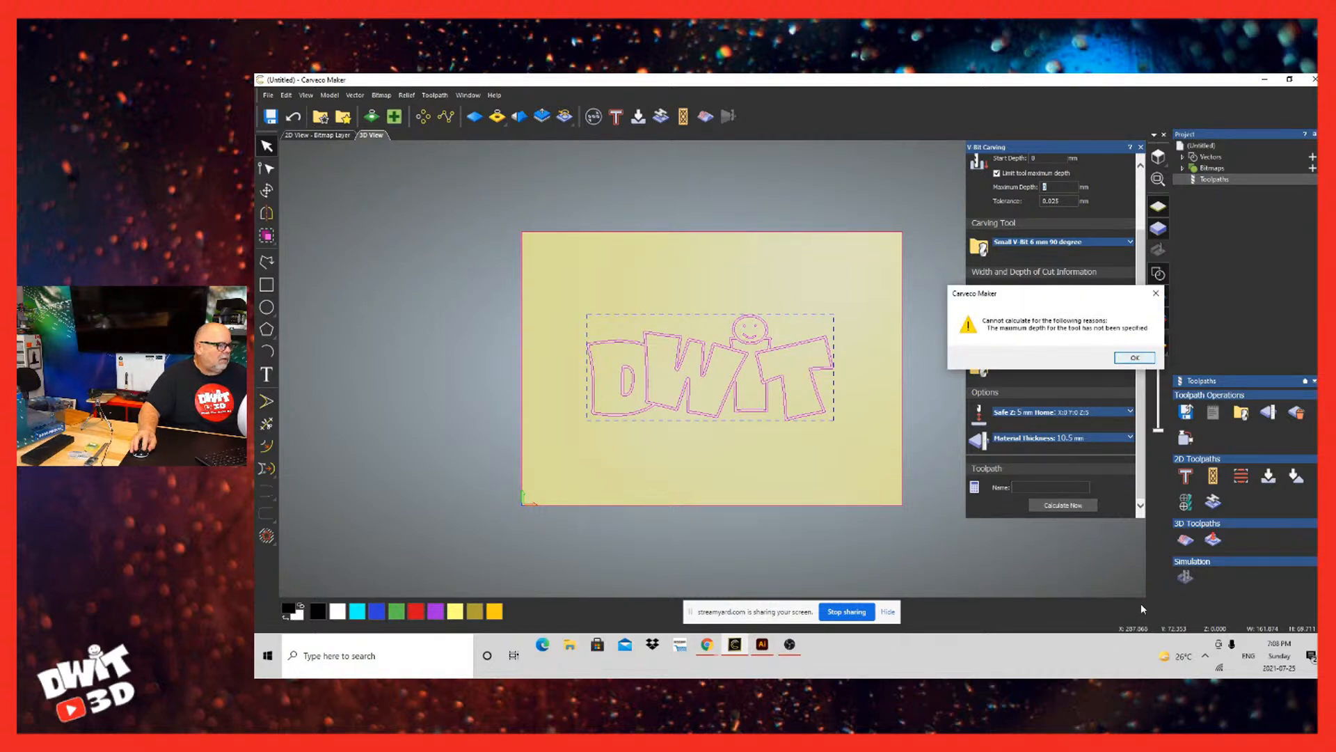
key(Return)
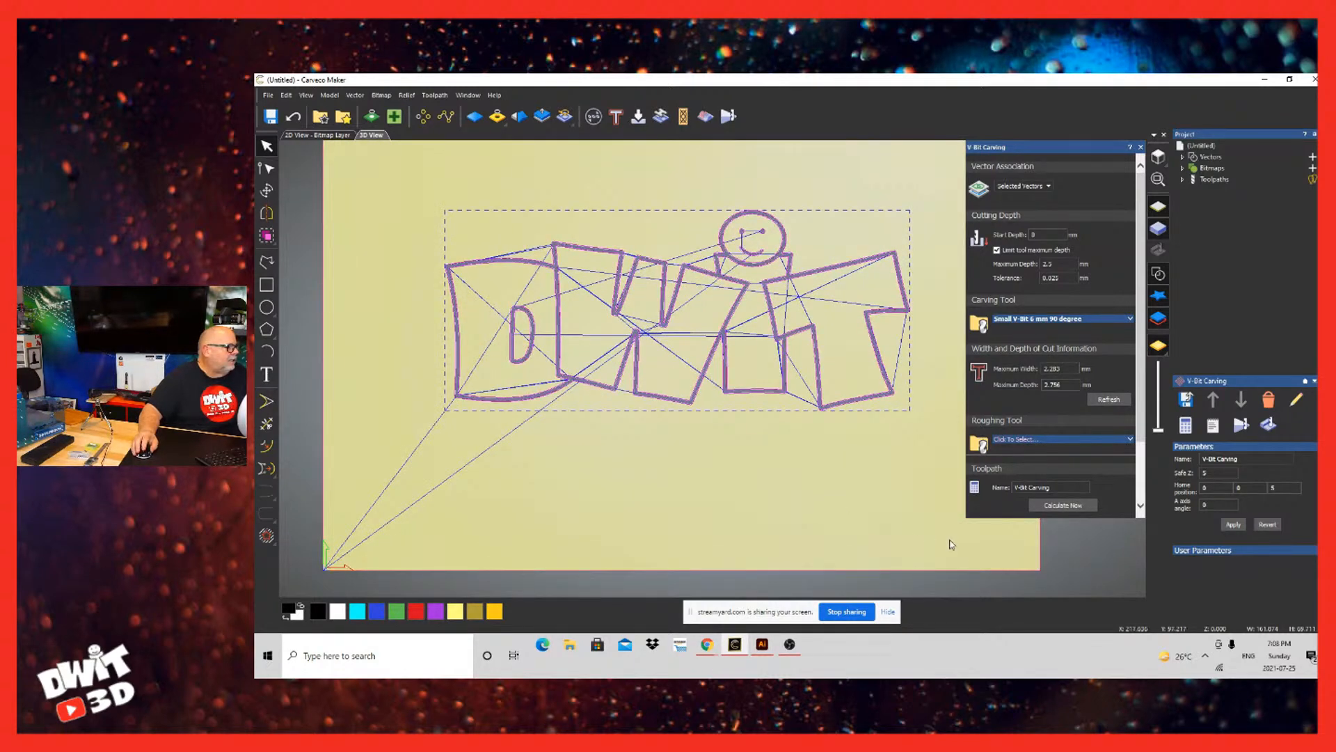
scroll(666, 445, down, 2)
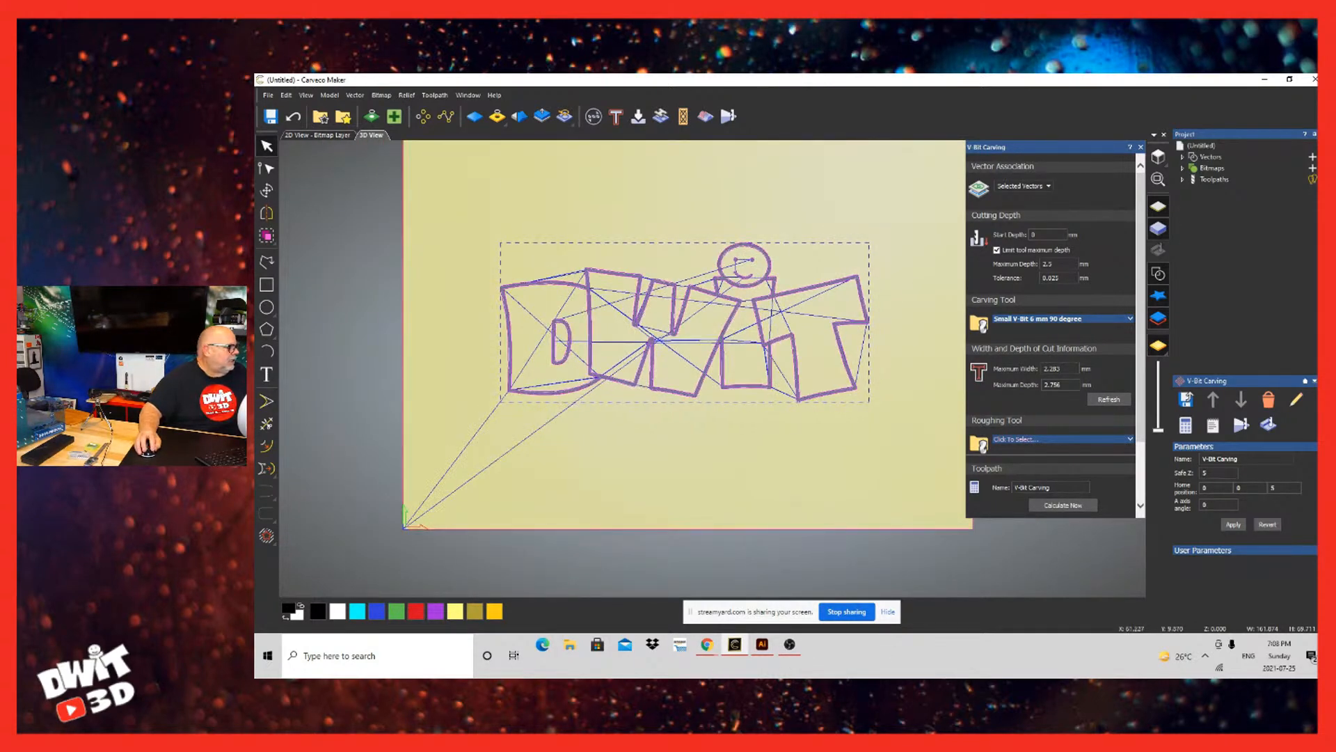
scroll(665, 445, down, 1)
drag(665, 488, 732, 476)
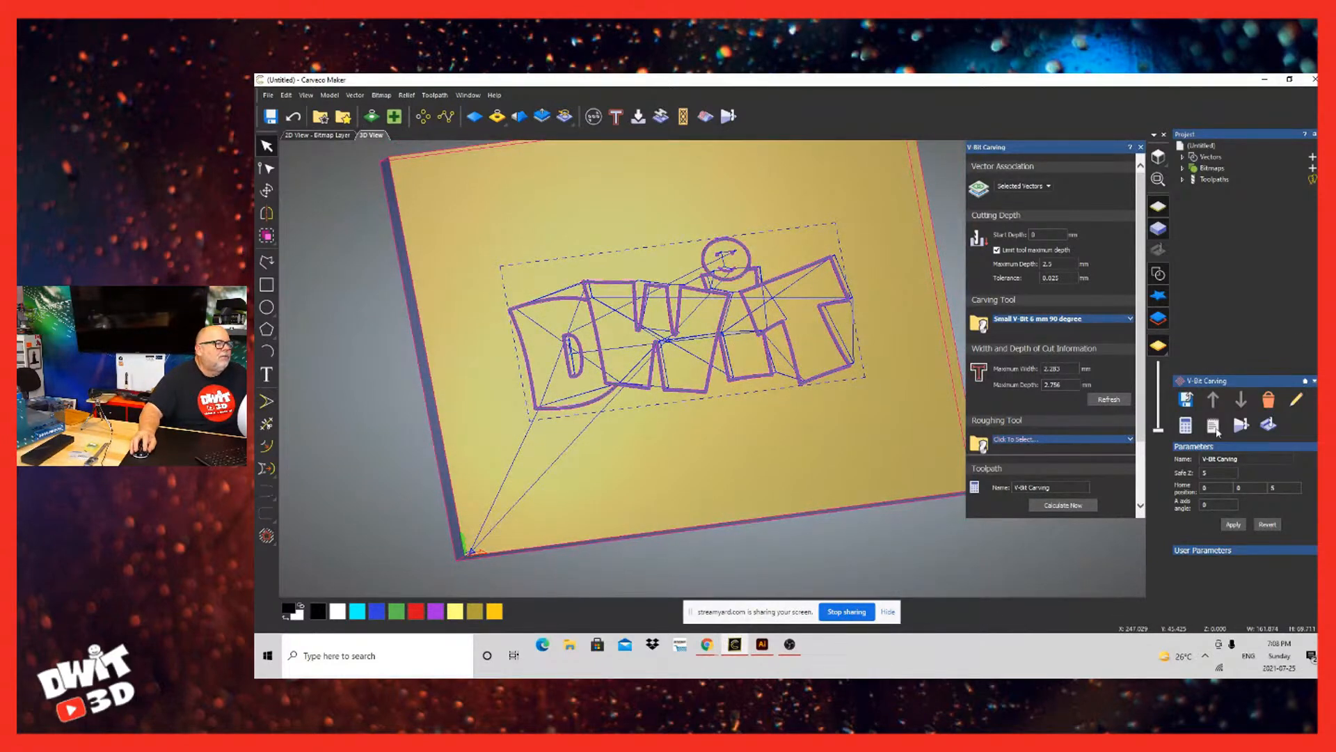
Step: Simulate the V-Bit Carving toolpath and inspect the carved DWIT logo on the block
right_click(1215, 179)
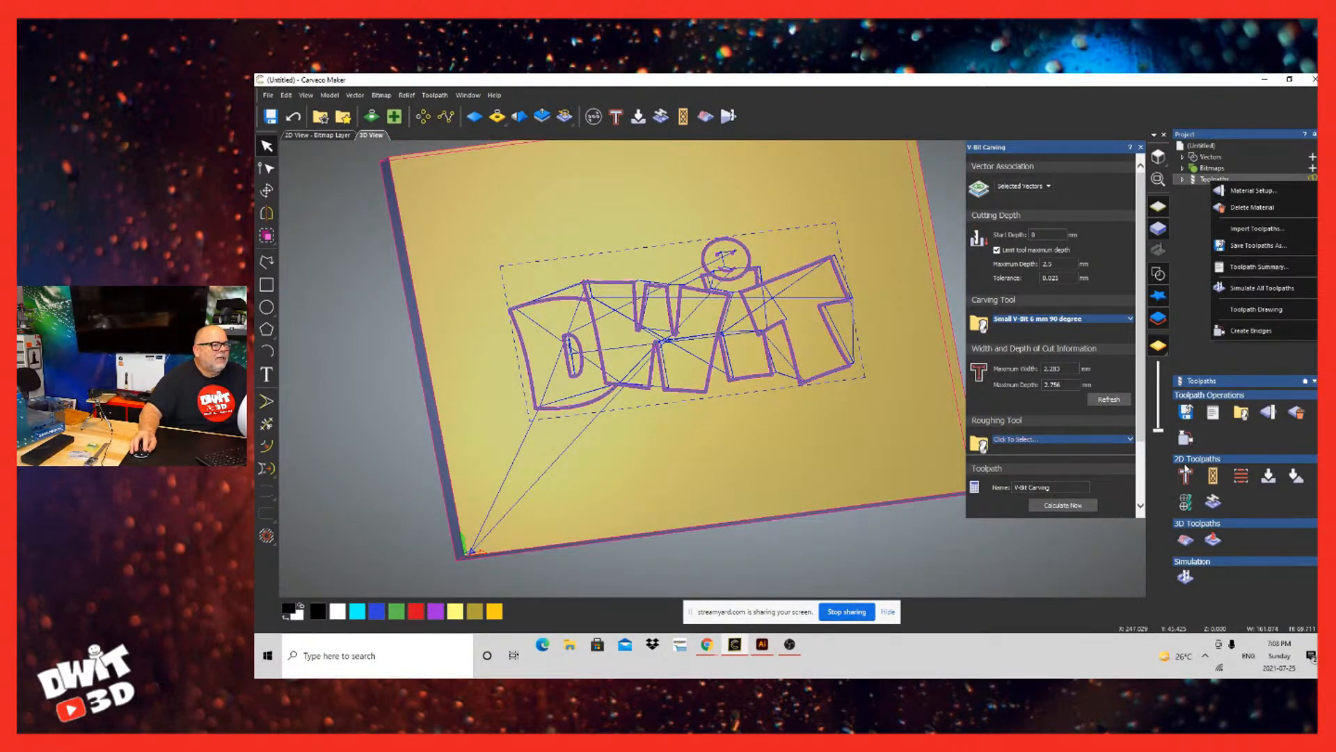
click(1189, 456)
click(1185, 436)
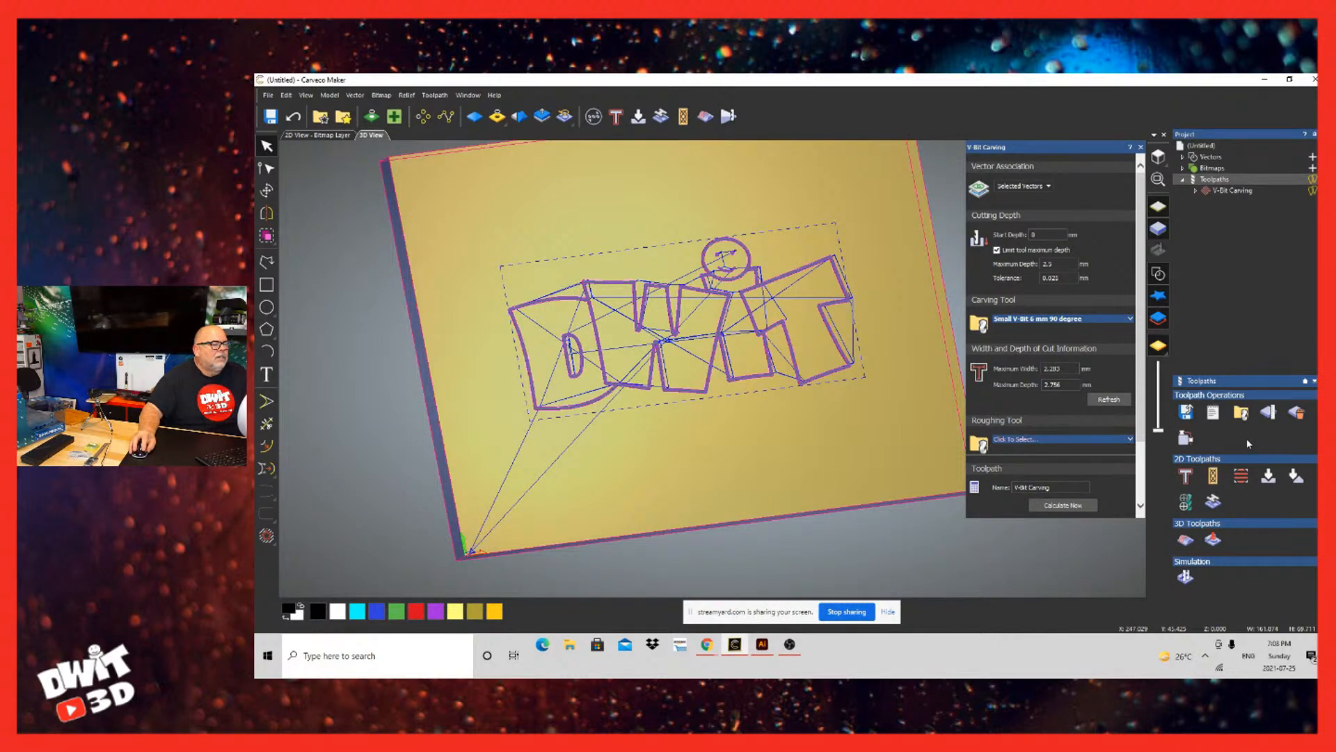
right_click(1232, 190)
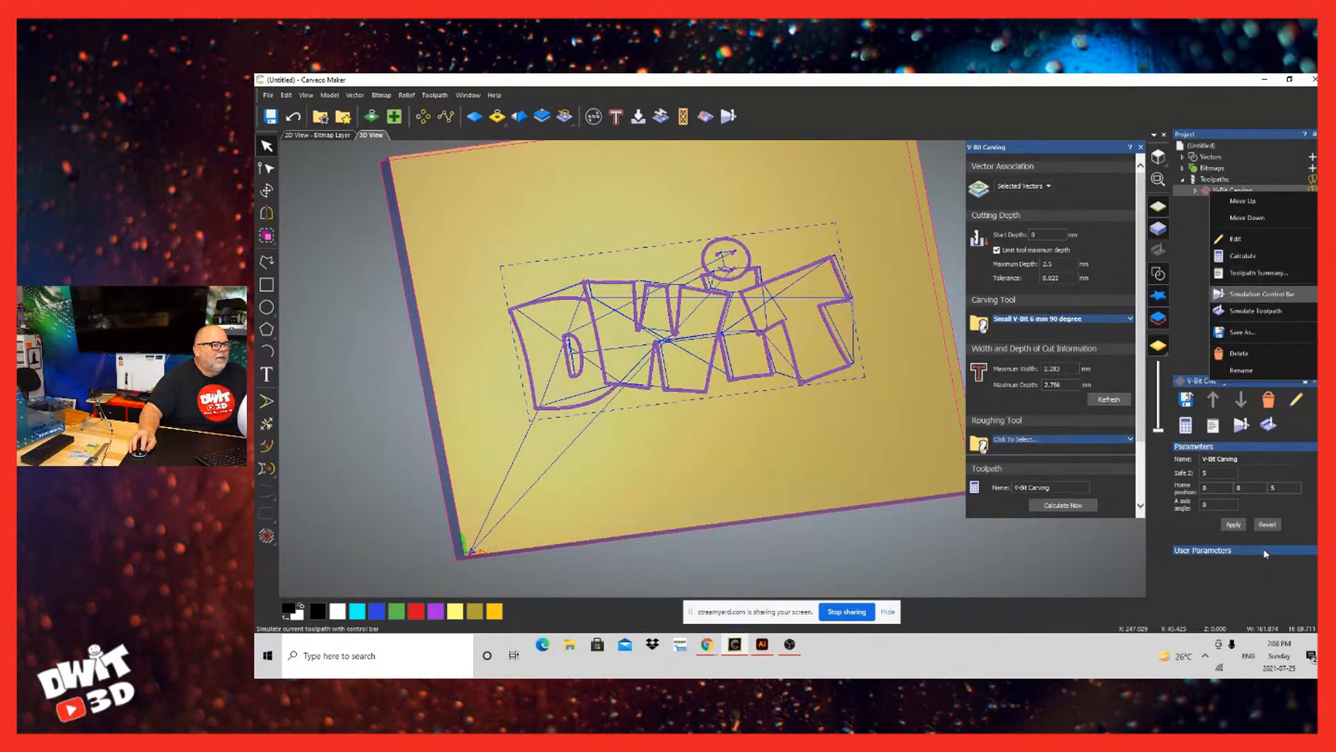
click(1257, 310)
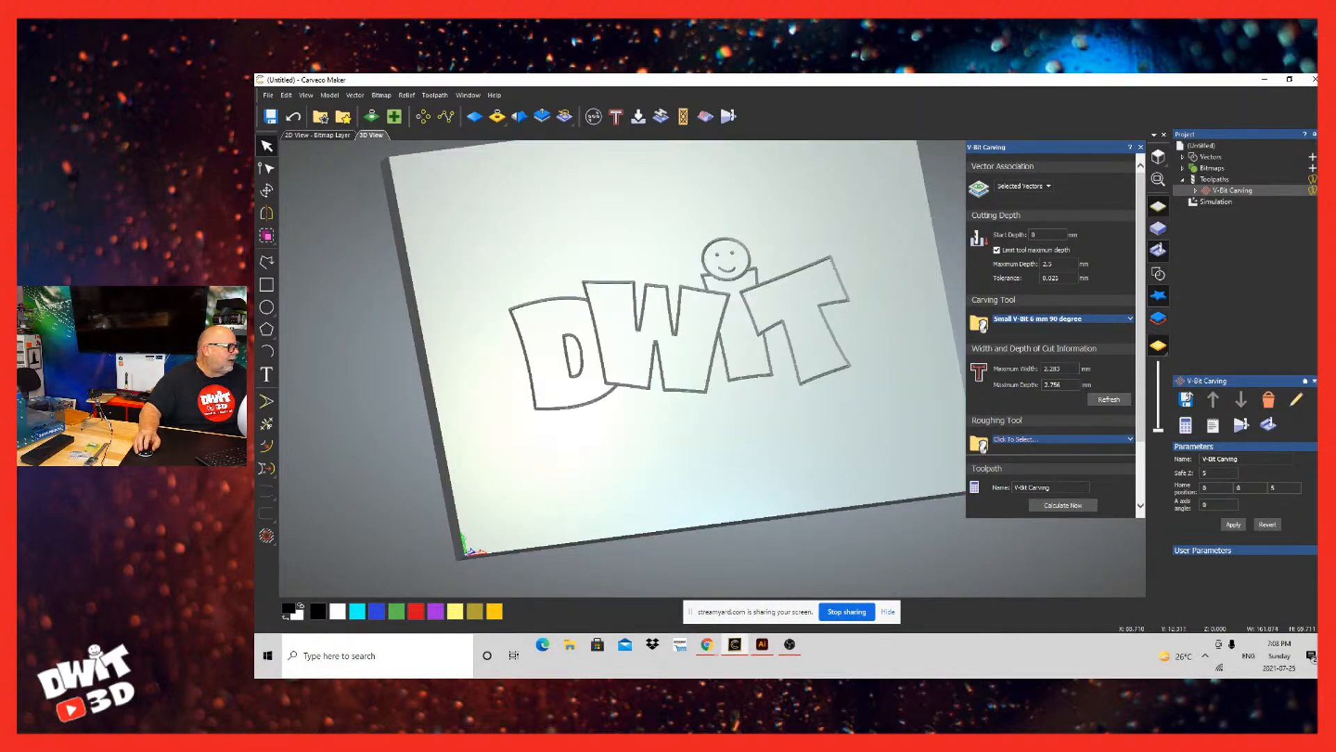
scroll(712, 368, down, 1)
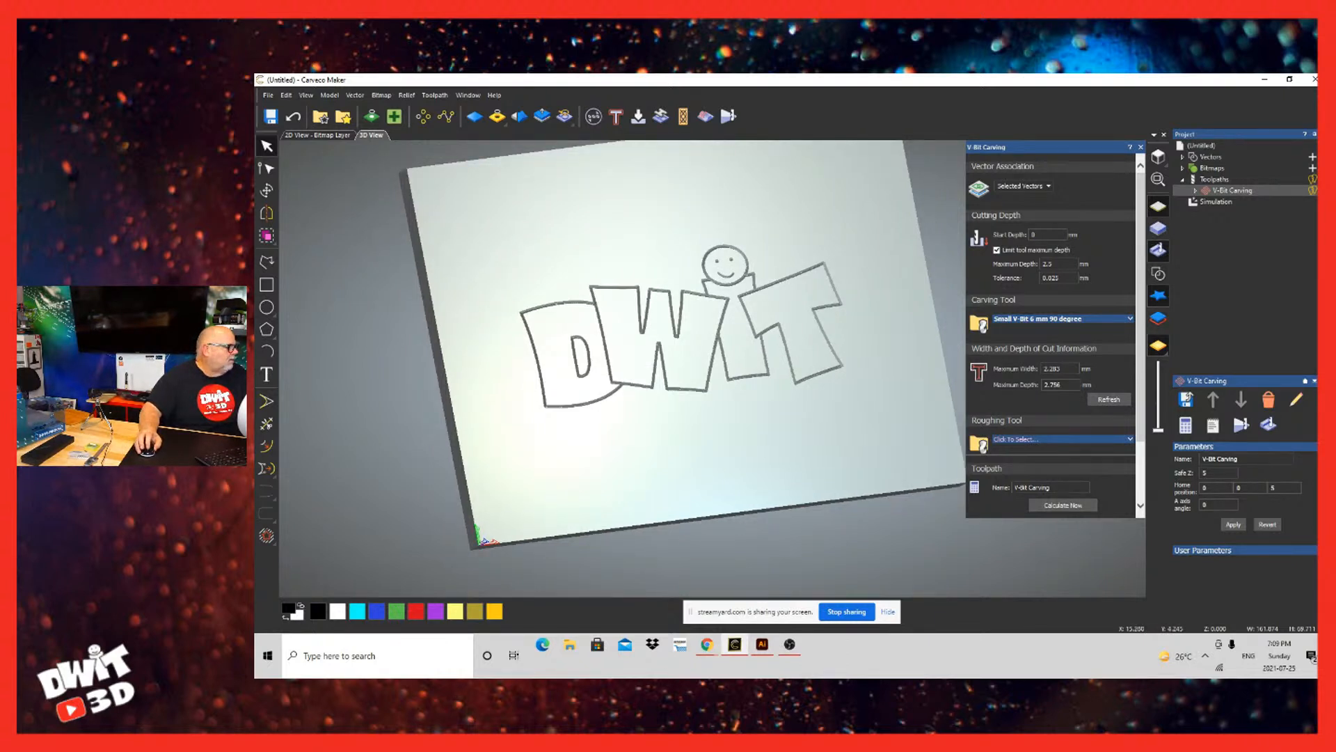
middle_drag(507, 531, 787, 592)
Step: Delete the simulation and simulate the V-Bit Carving toolpath again
right_click(1210, 201)
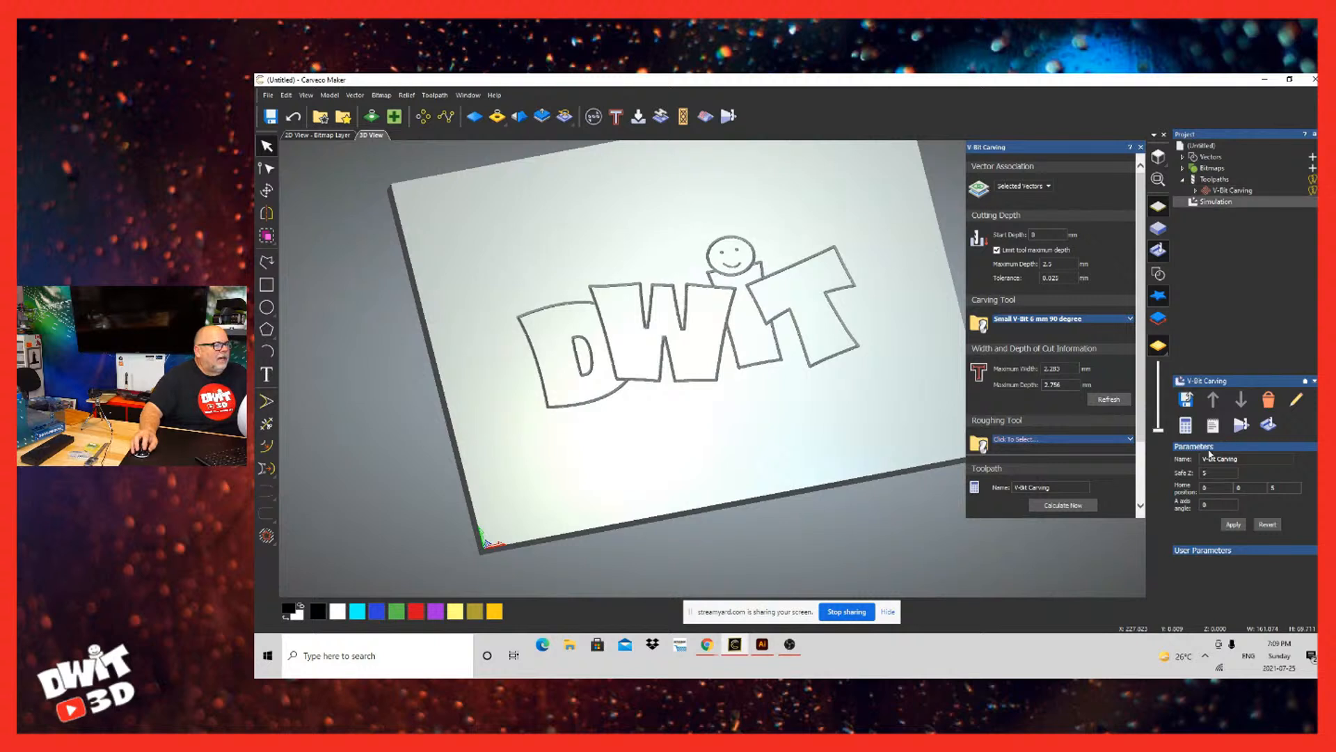
click(1235, 251)
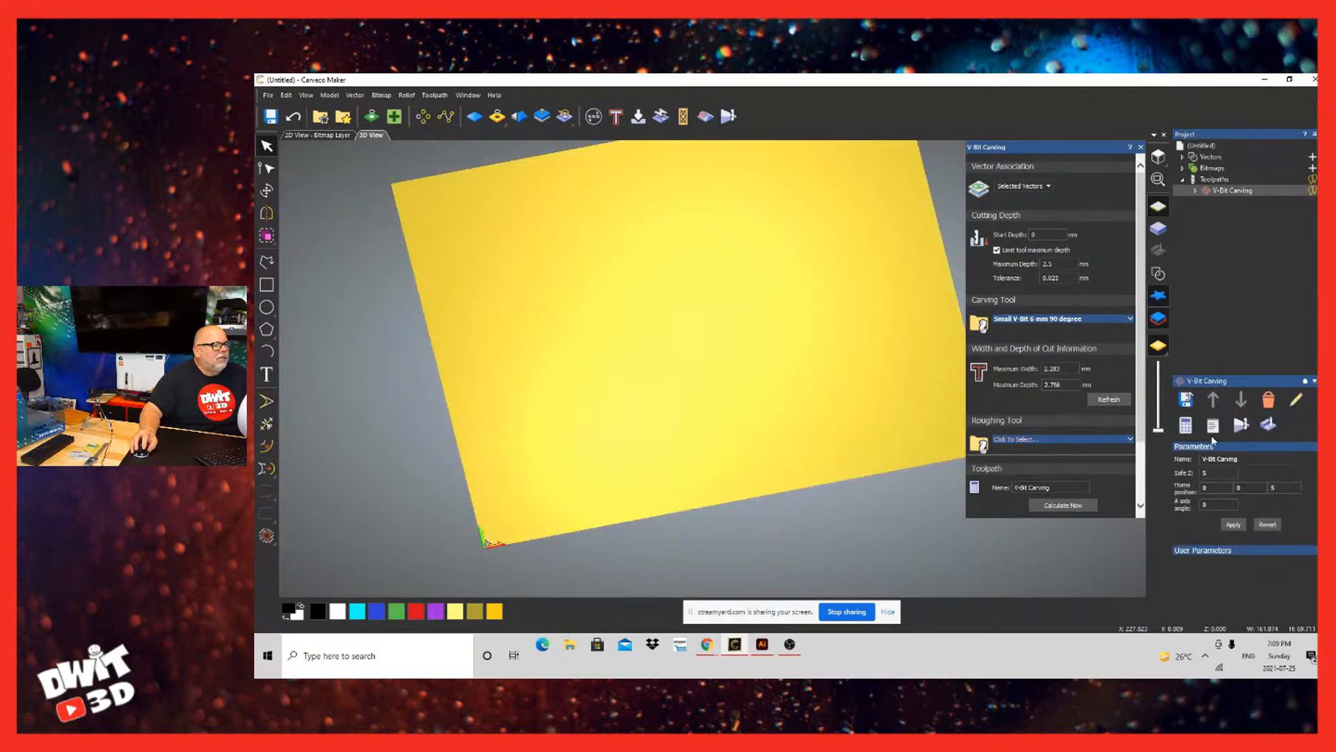
right_click(1210, 190)
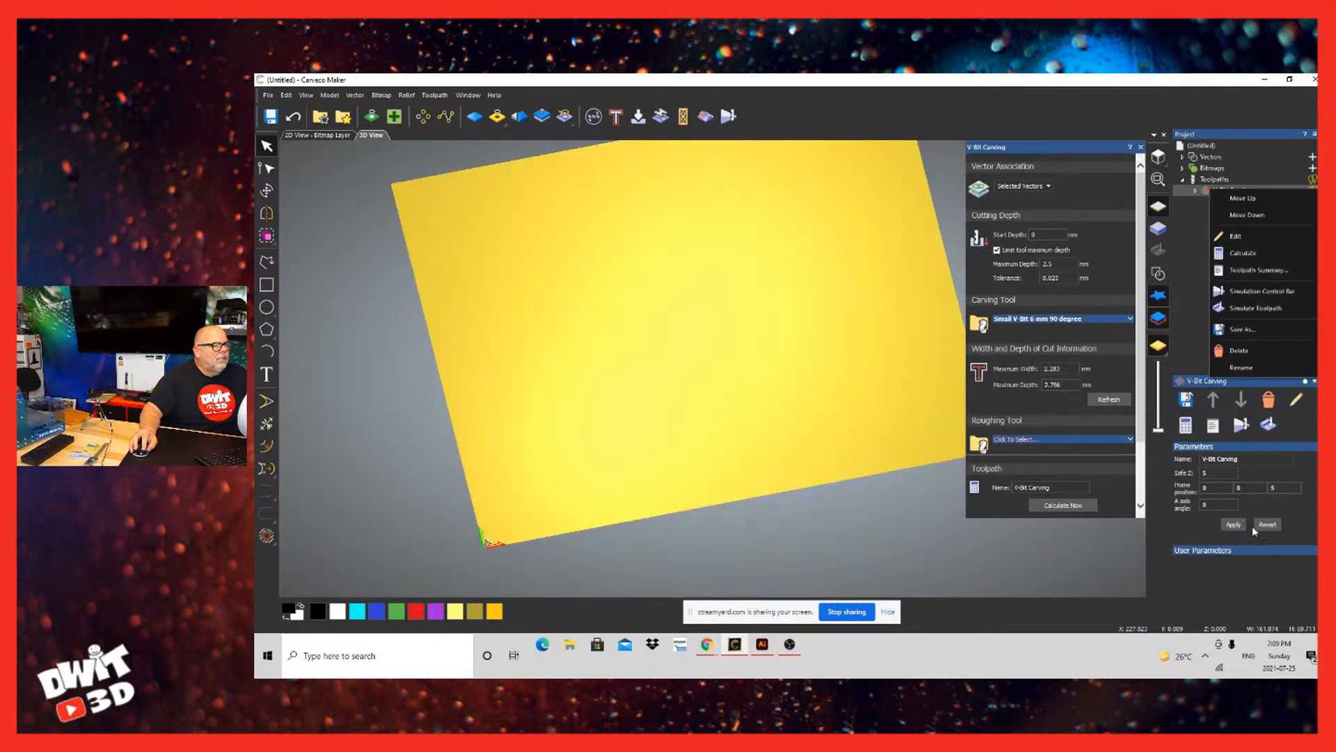
click(1260, 308)
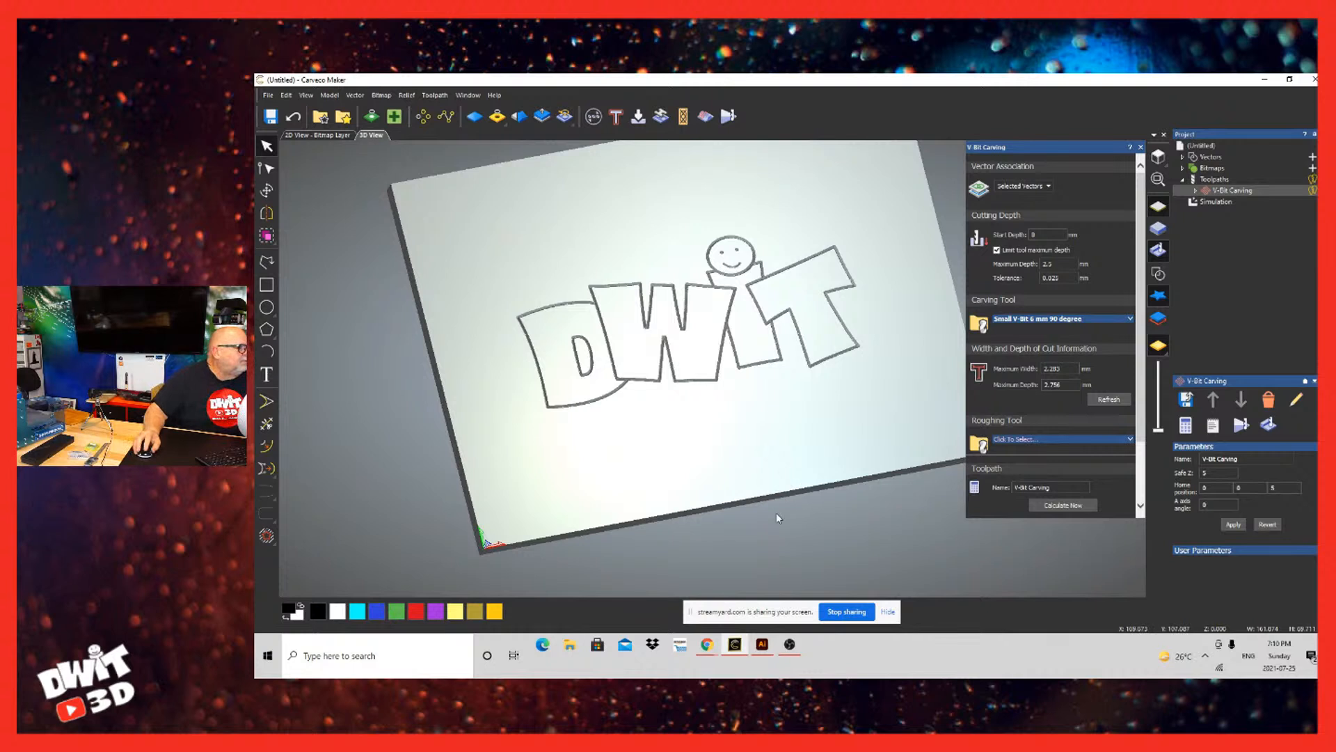
scroll(776, 513, down, 2)
scroll(776, 514, up, 1)
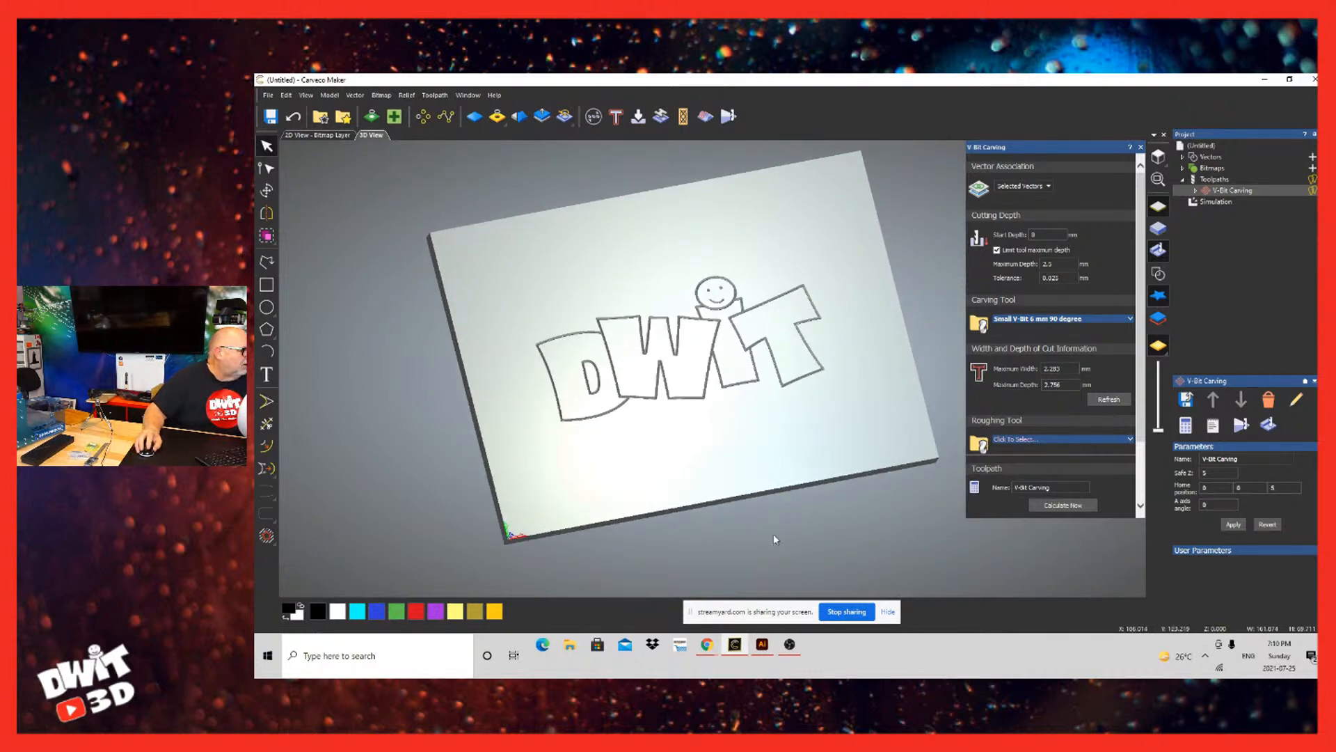
Step: Review the V-Bit Carving settings, including the Safe Z and home position options, and examine the simulated logo
drag(1140, 404, 1108, 588)
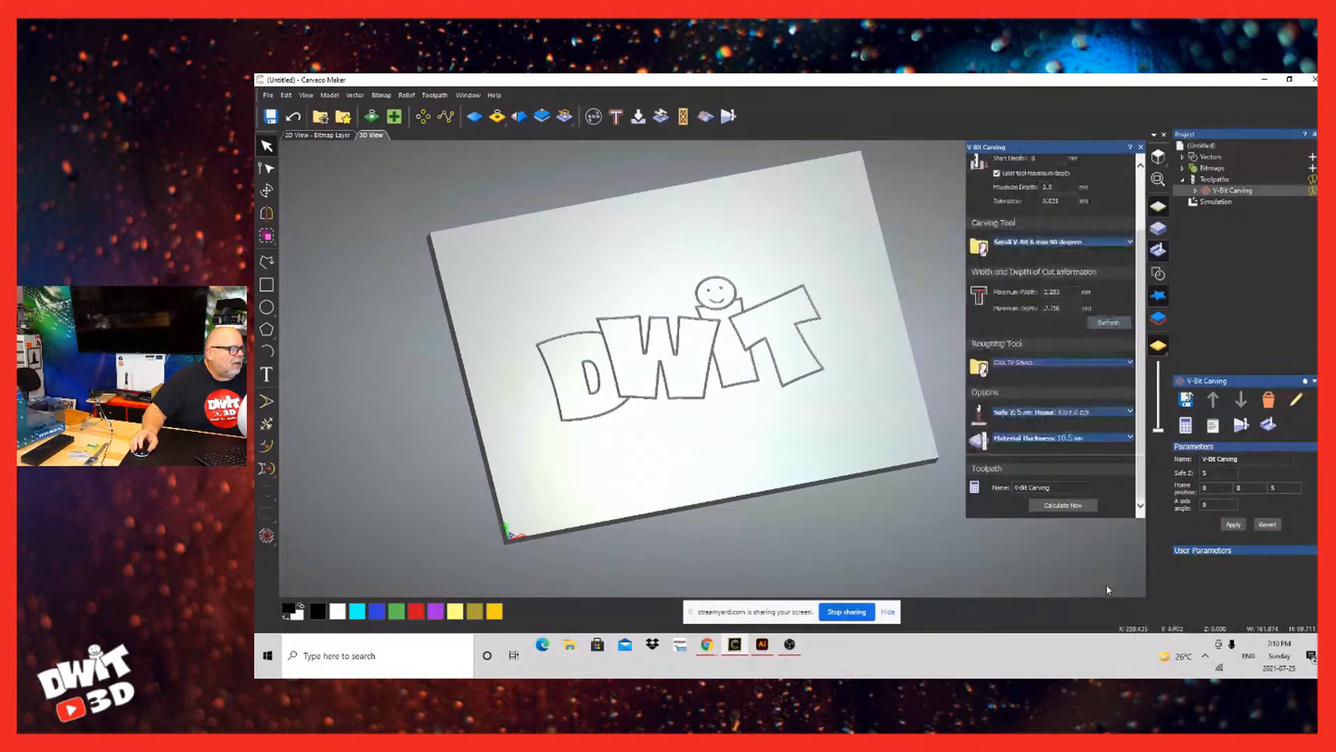
drag(1050, 670, 1049, 669)
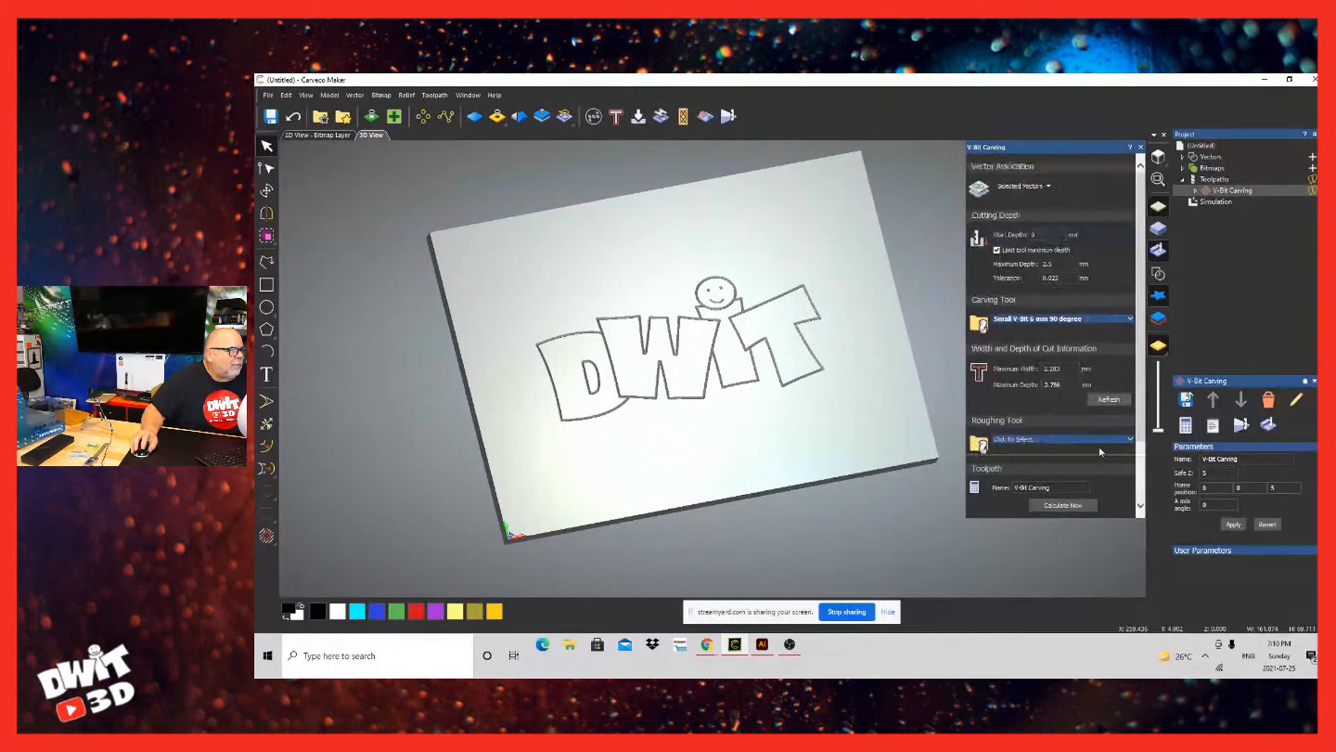
scroll(1091, 477, down, 3)
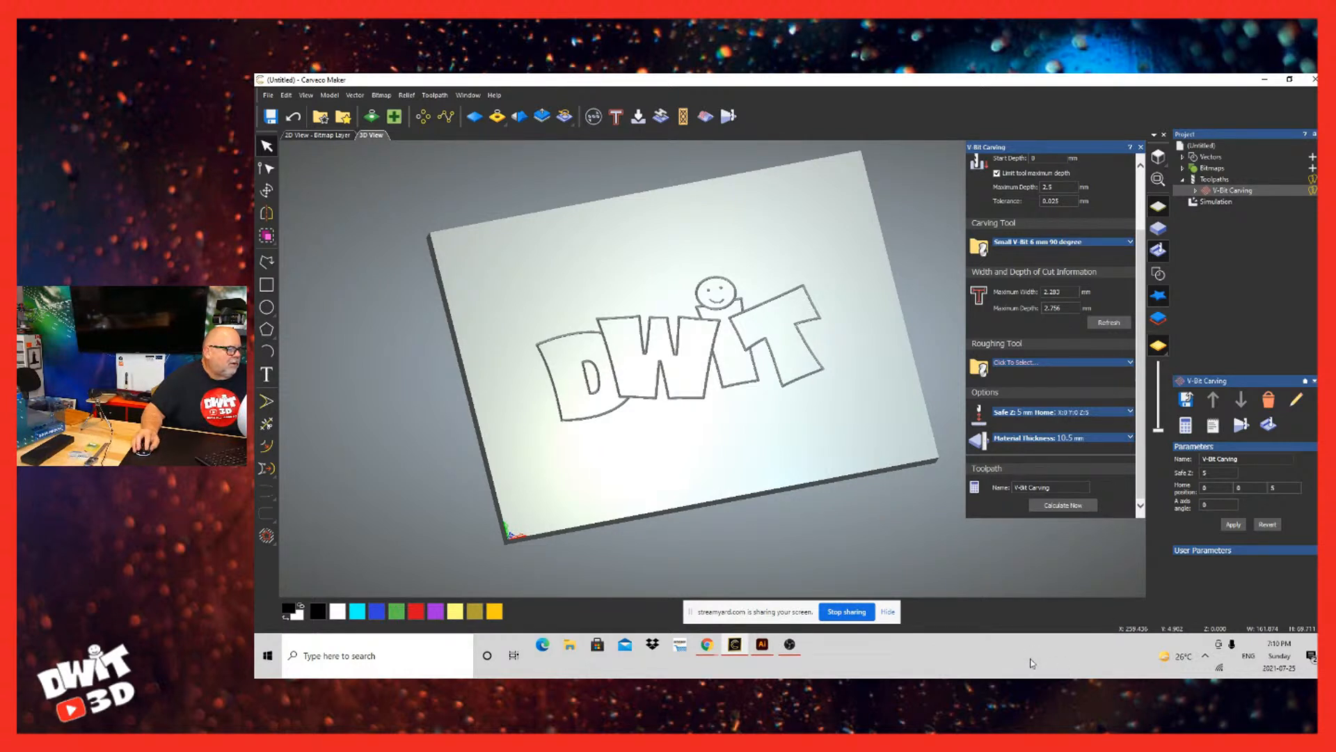
click(1063, 412)
scroll(1113, 413, down, 1)
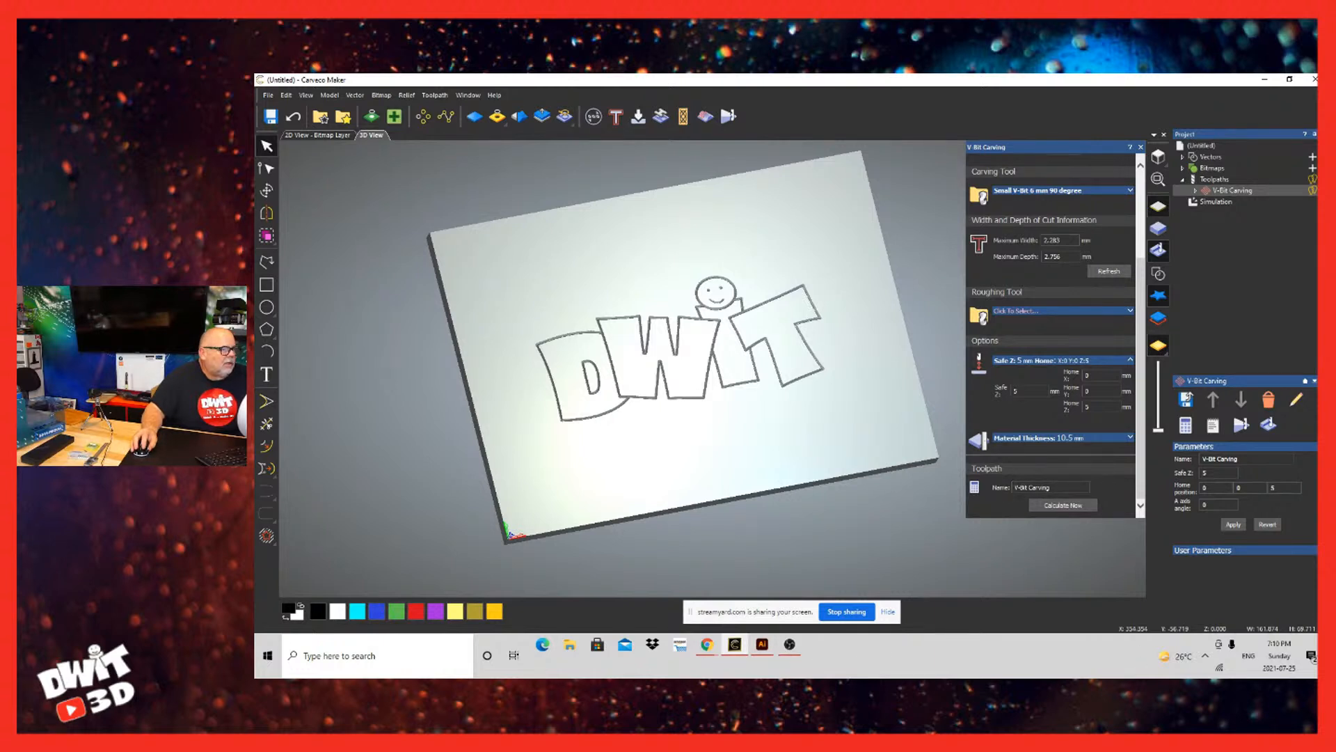
scroll(947, 660, up, 1)
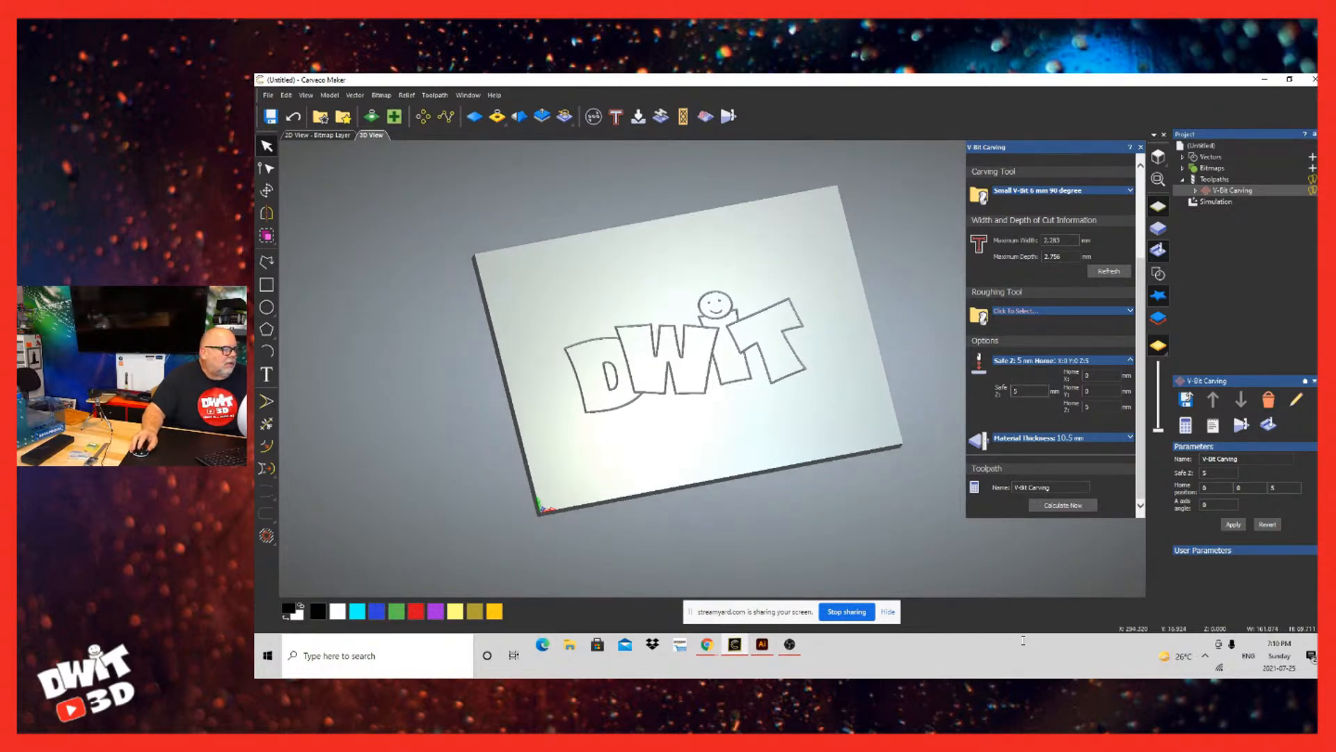
scroll(1030, 638, up, 3)
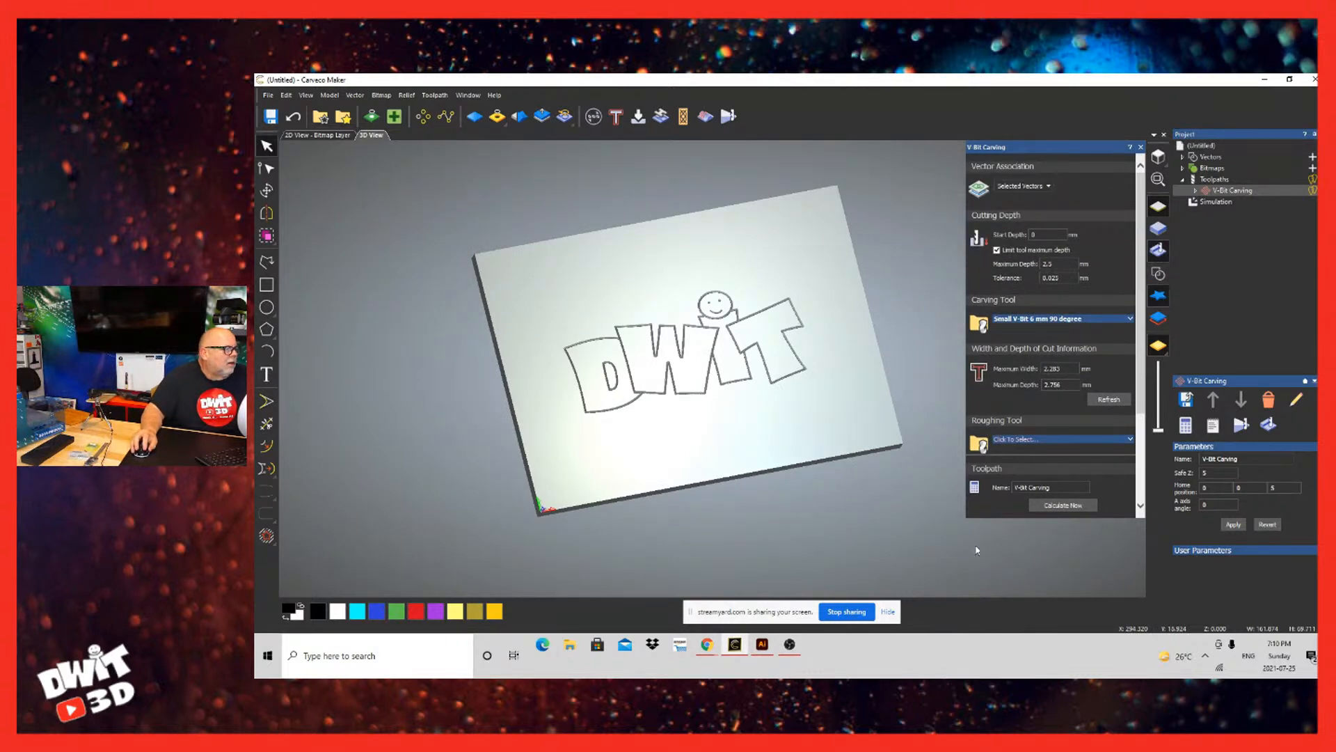
scroll(738, 624, up, 2)
scroll(739, 625, down, 5)
scroll(739, 624, up, 3)
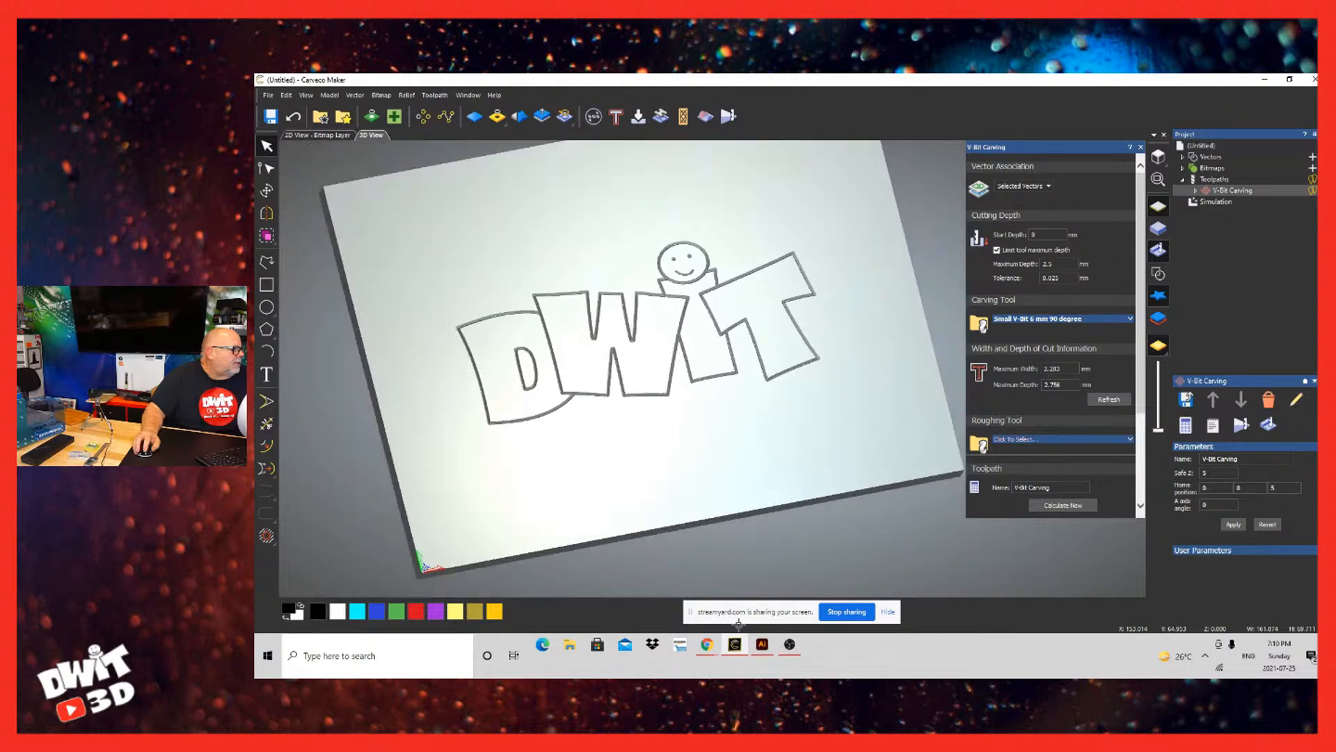
scroll(738, 624, up, 1)
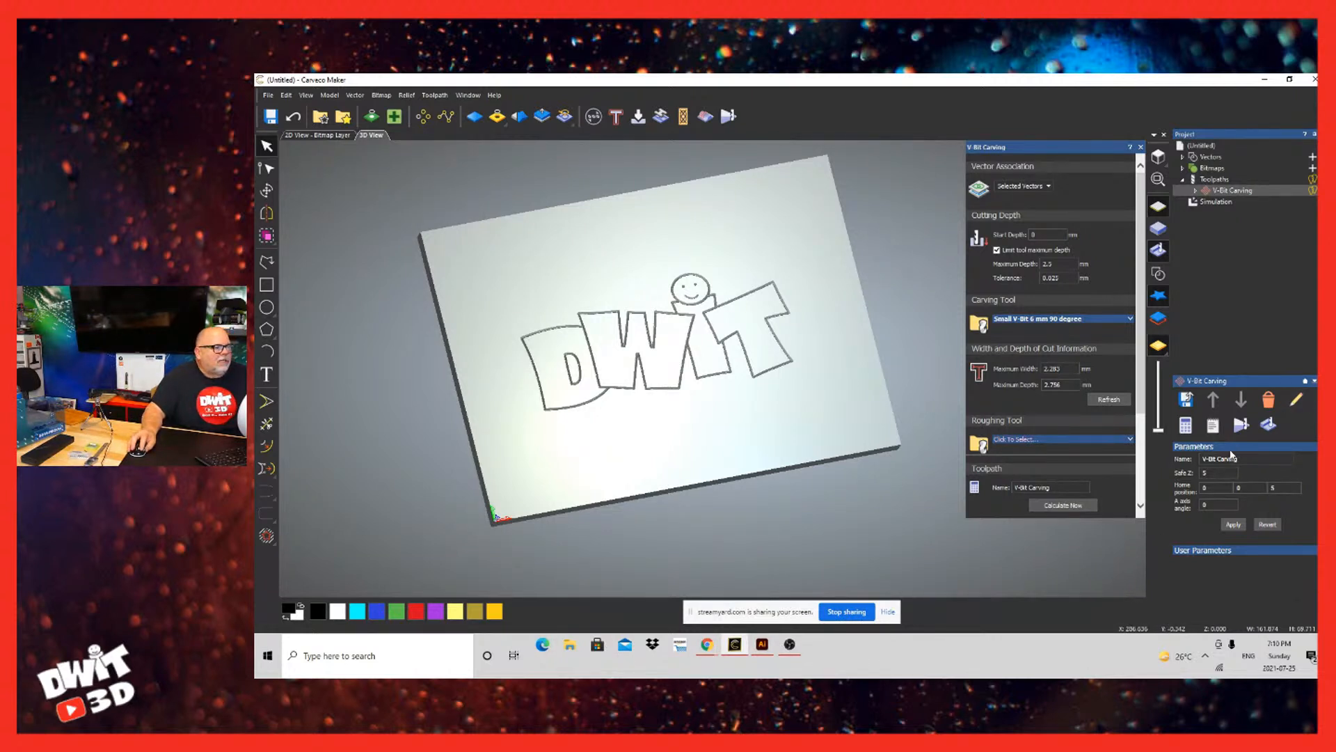
Step: Delete the simulation and open the save settings for the V-Bit Carving toolpath
right_click(1212, 202)
click(1241, 250)
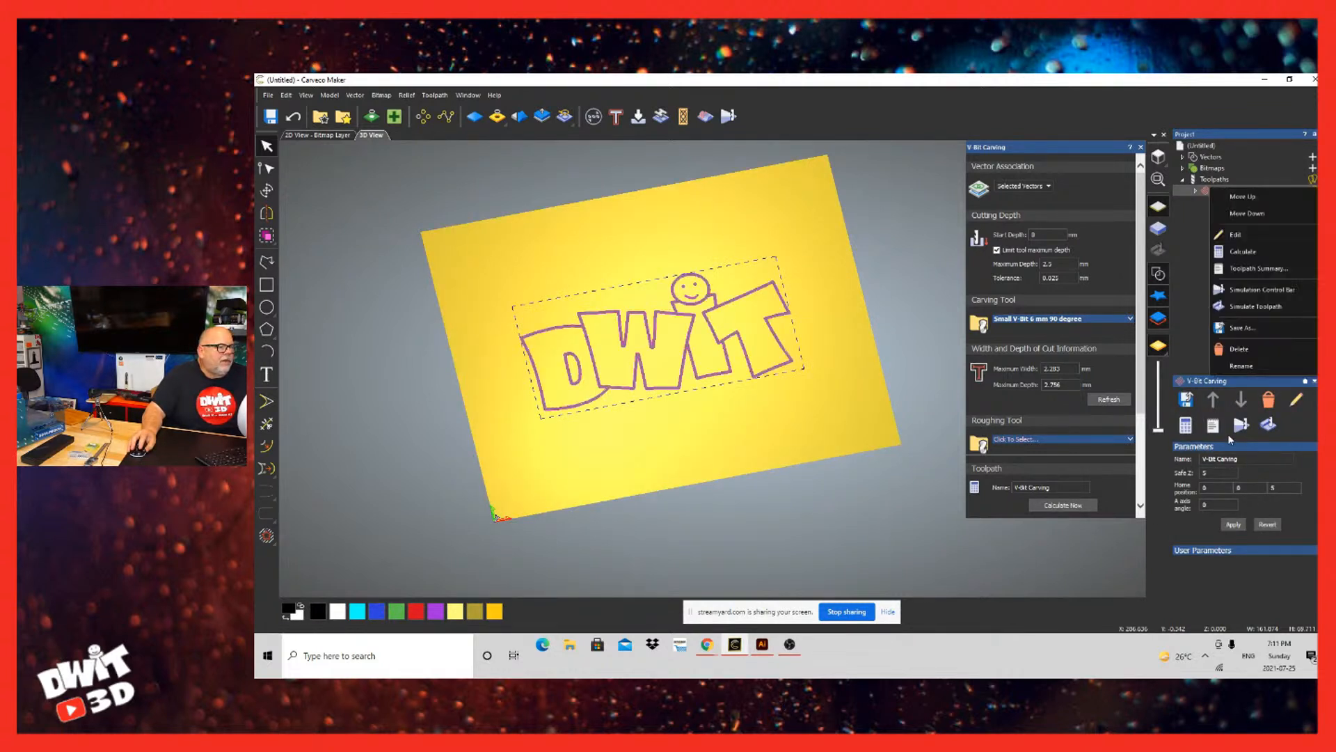
click(1243, 327)
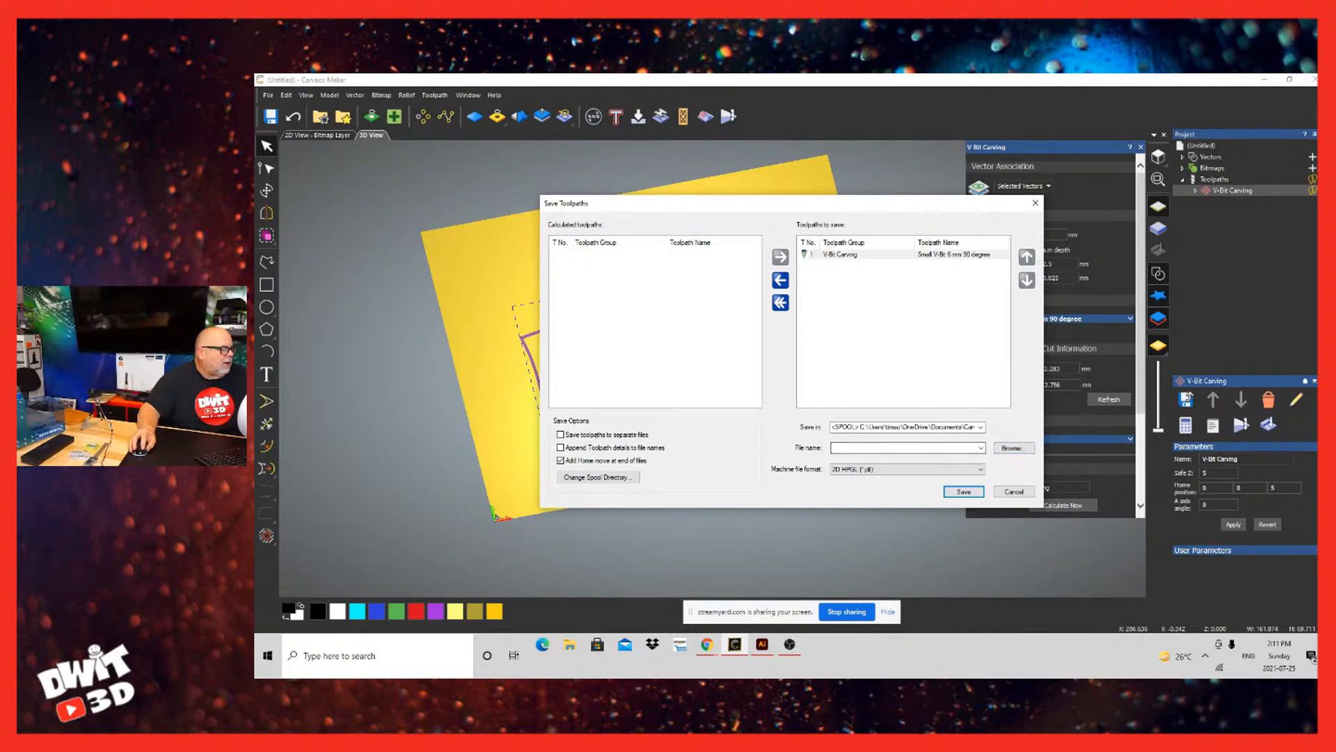
Step: Set the machine file format for the V-Bit Carving toolpath to Sainsmart 3018 PROVer (mm) (*.tap)
click(933, 469)
scroll(911, 351, down, 10)
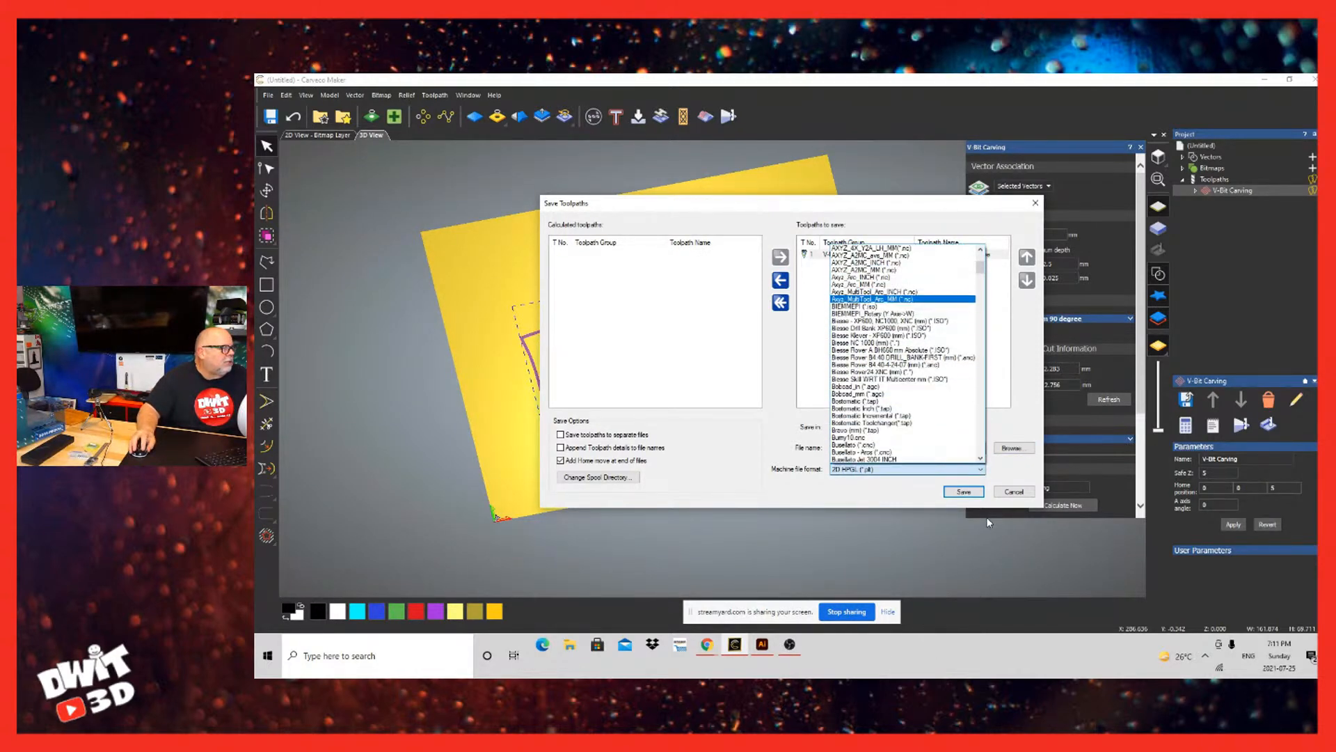
scroll(988, 522, down, 20)
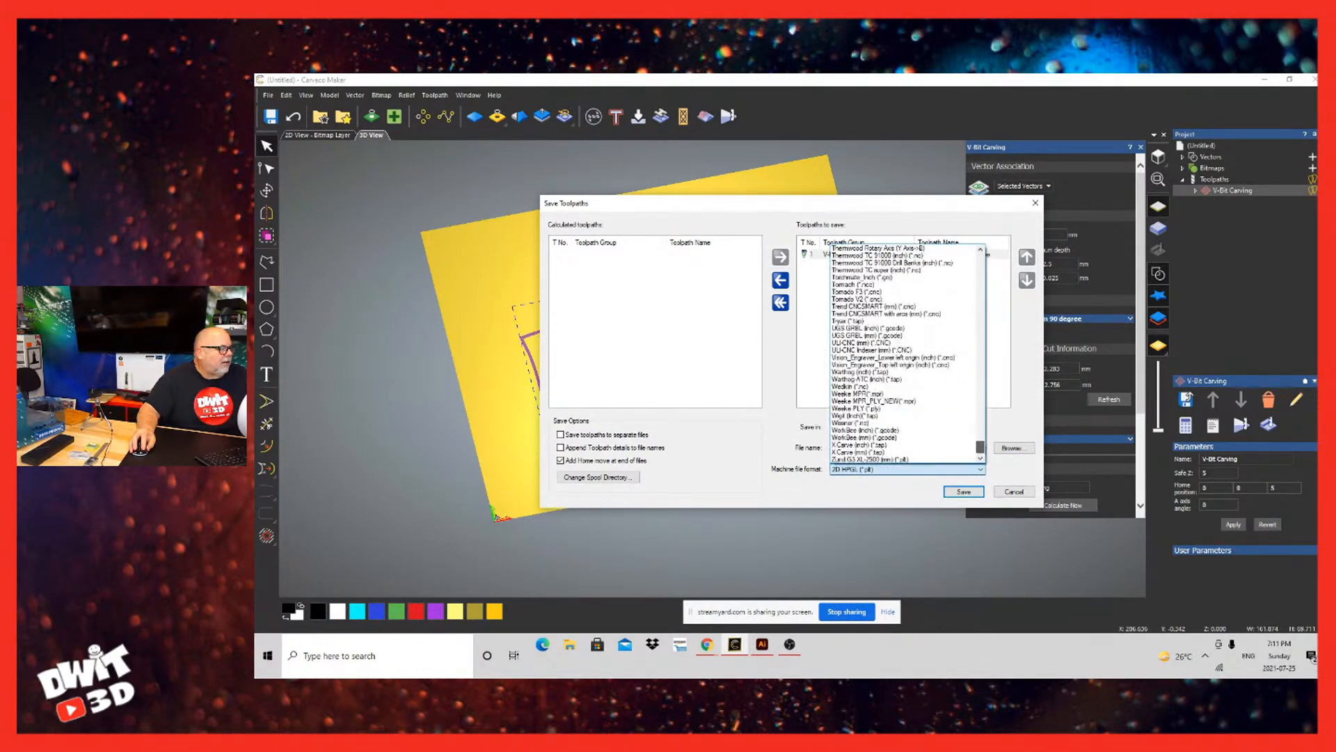
scroll(971, 566, up, 20)
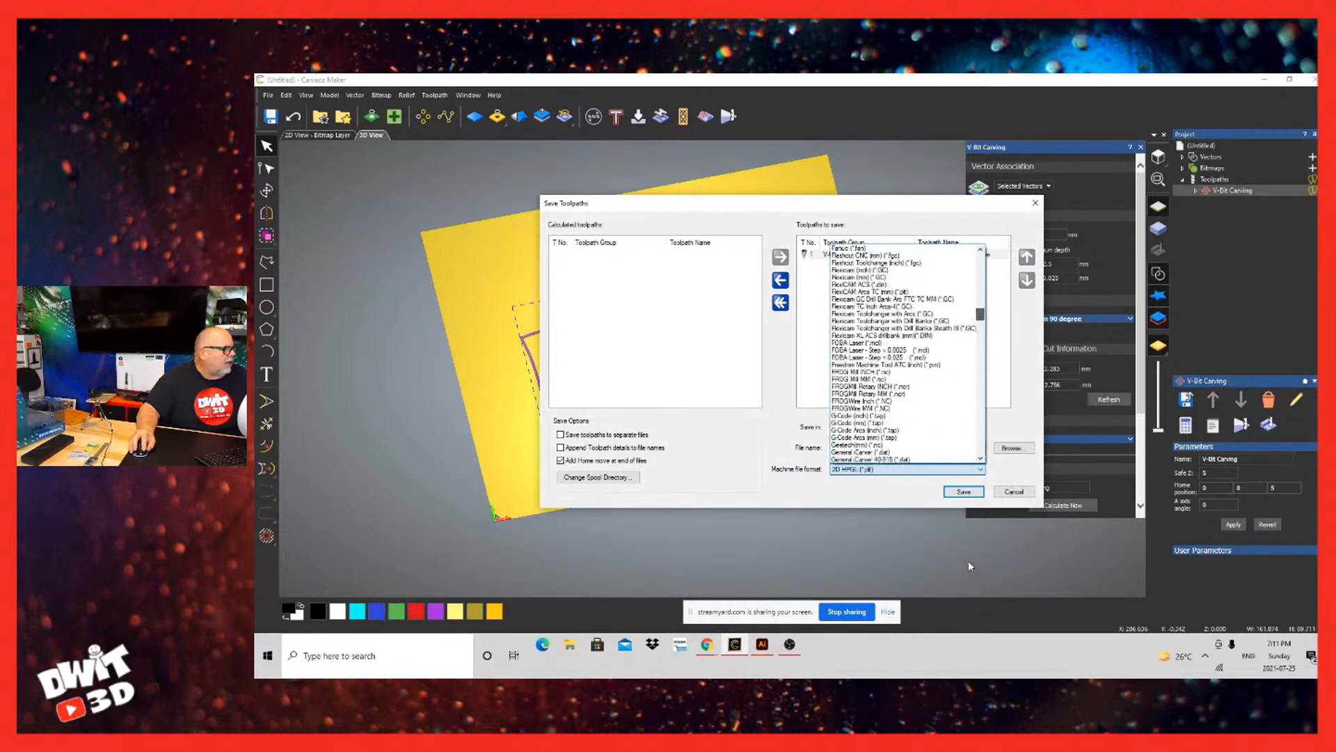
scroll(969, 566, down, 5)
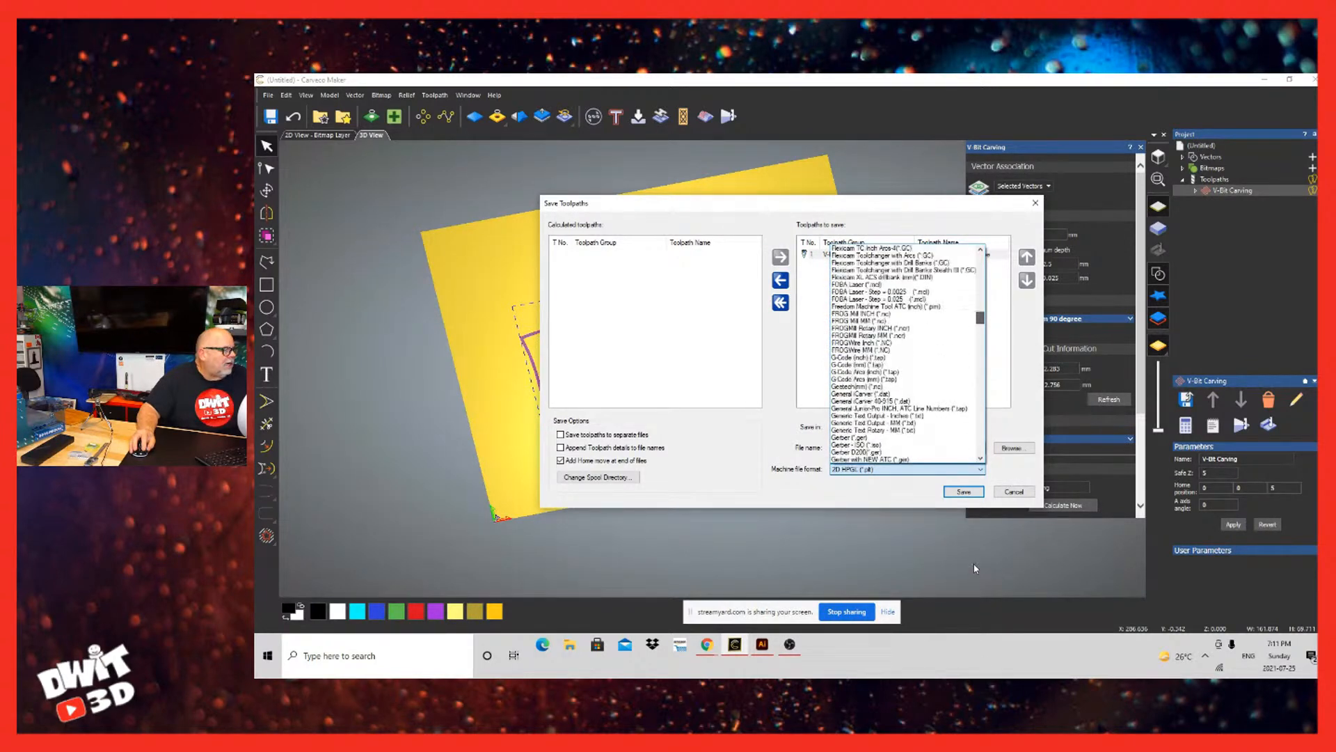
scroll(975, 568, up, 2)
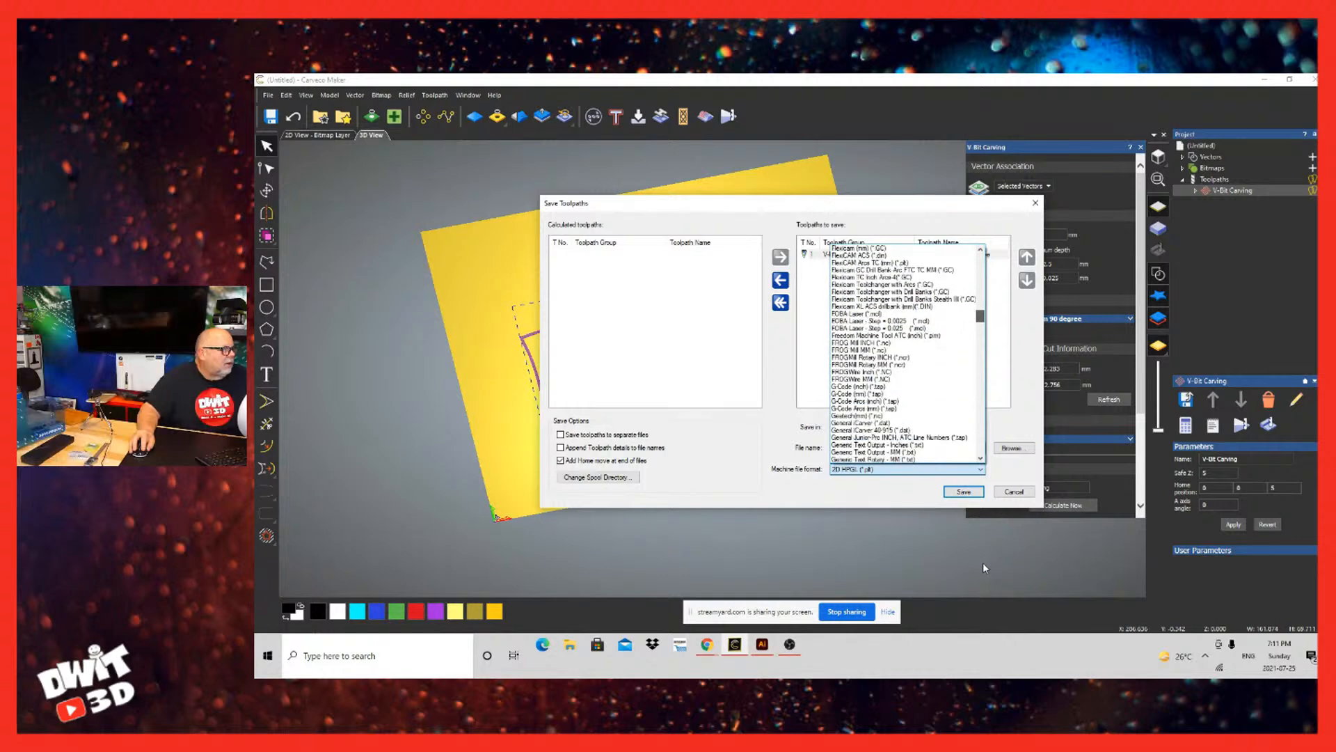
scroll(982, 568, down, 20)
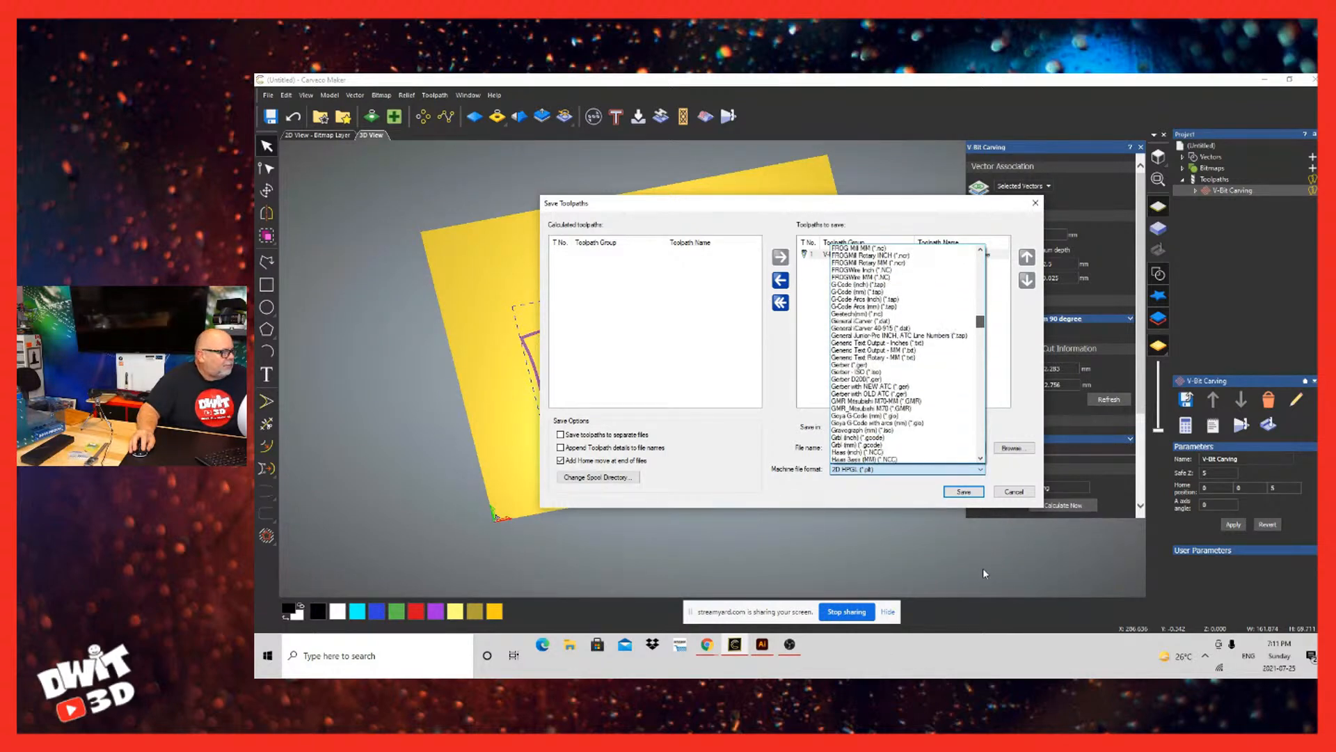
scroll(977, 632, down, 20)
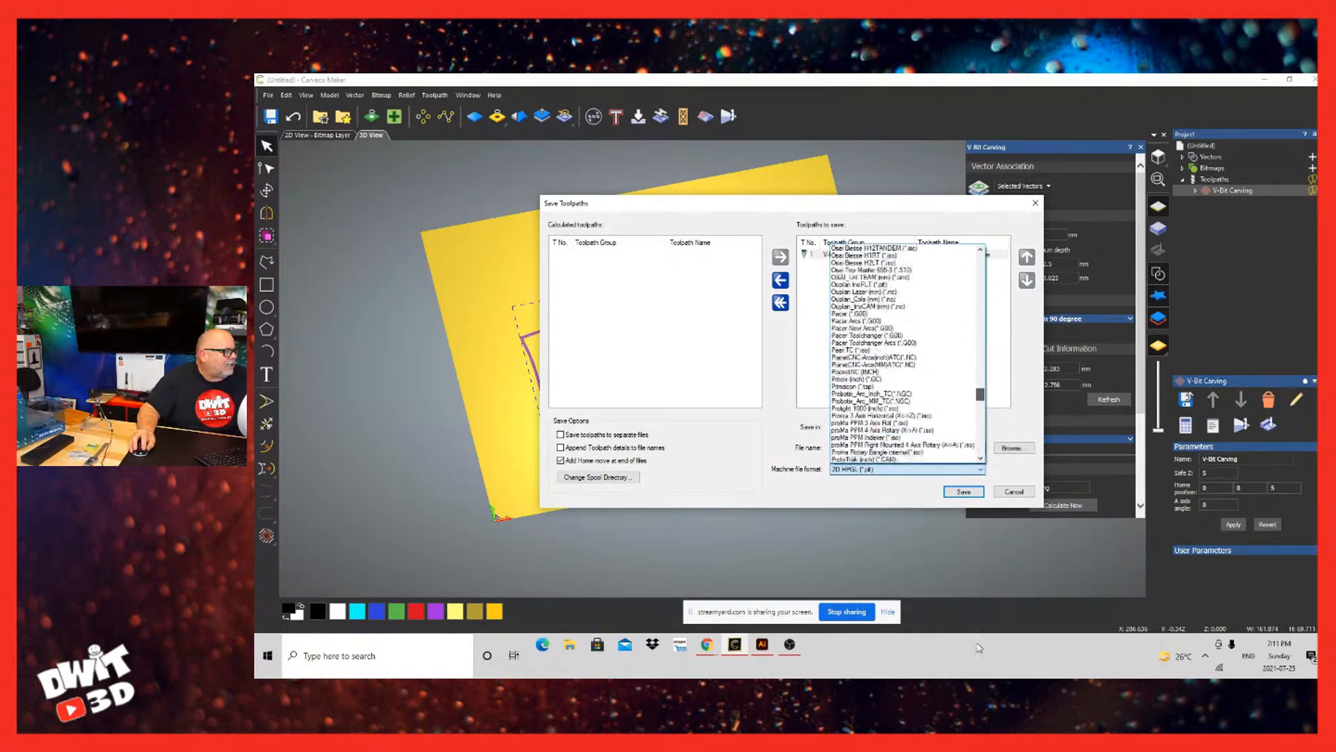
scroll(974, 668, up, 9)
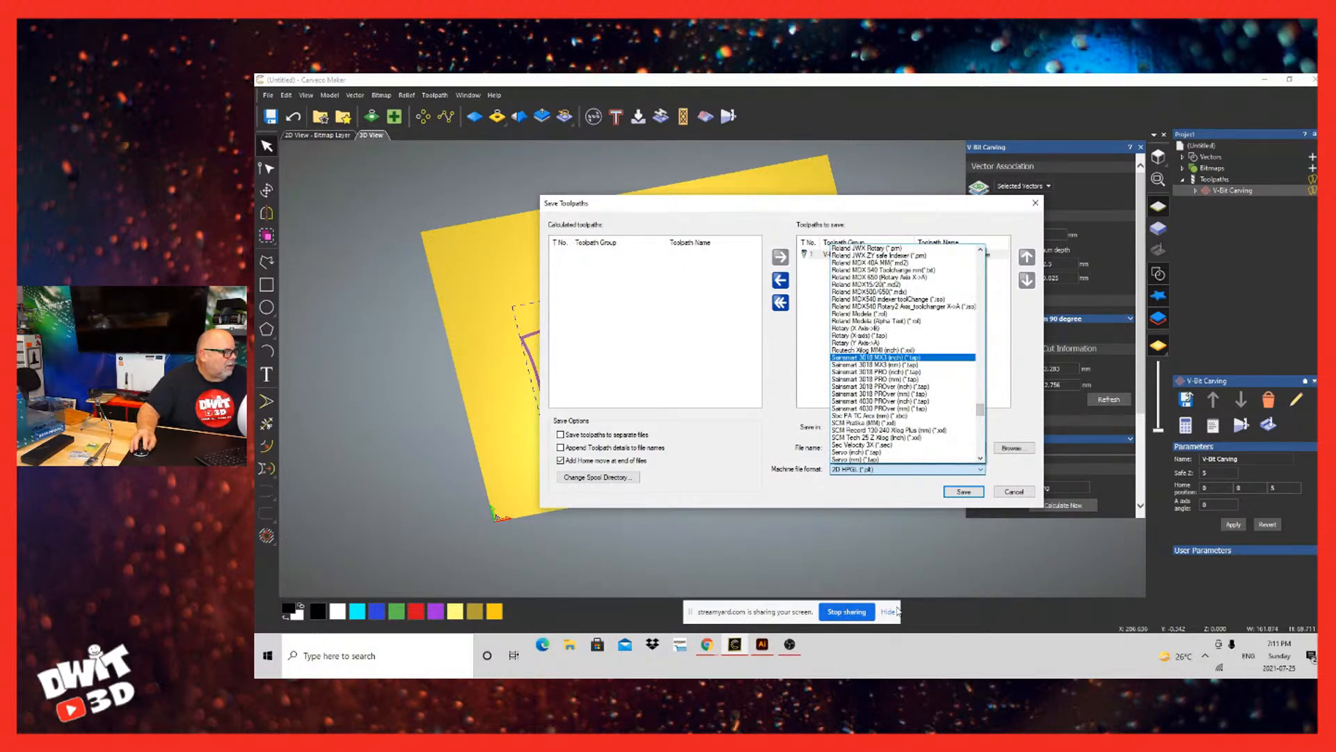
key(Down)
key(Down)
key(Down)
key(Down)
key(Down)
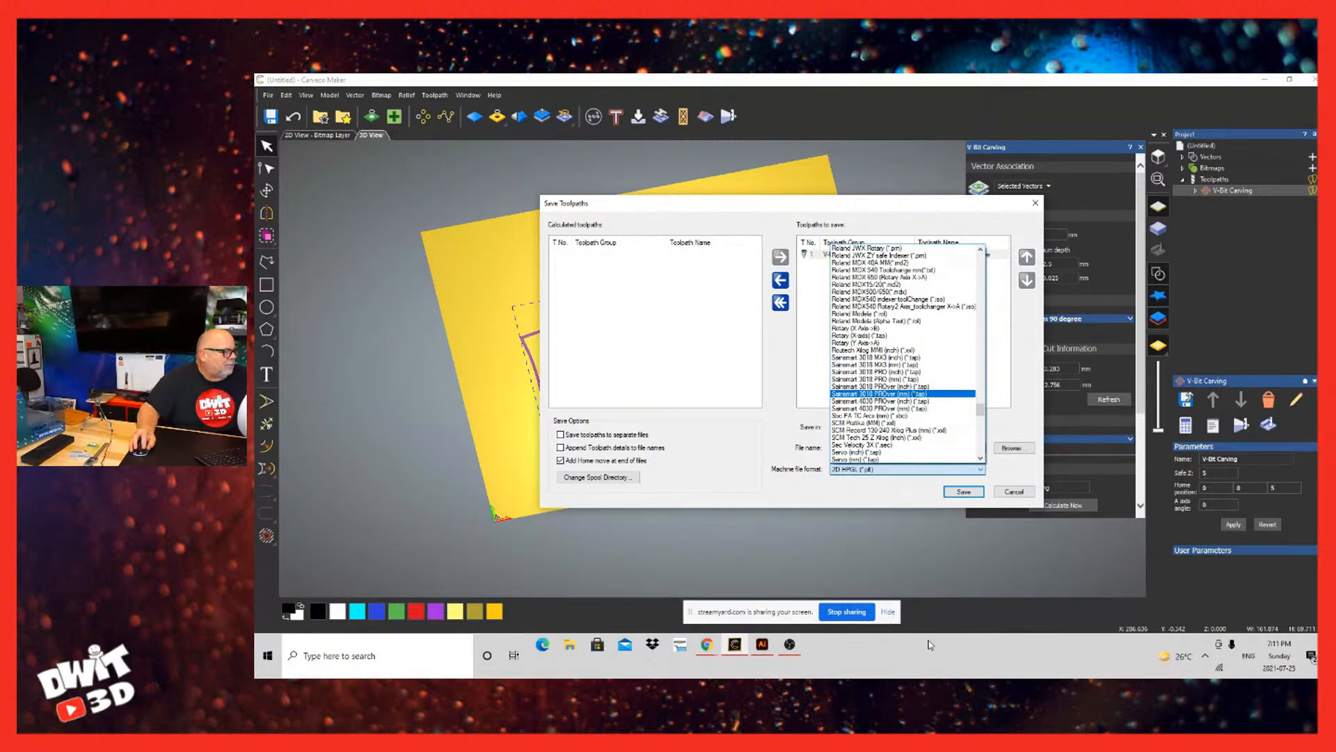
key(Down)
key(Down)
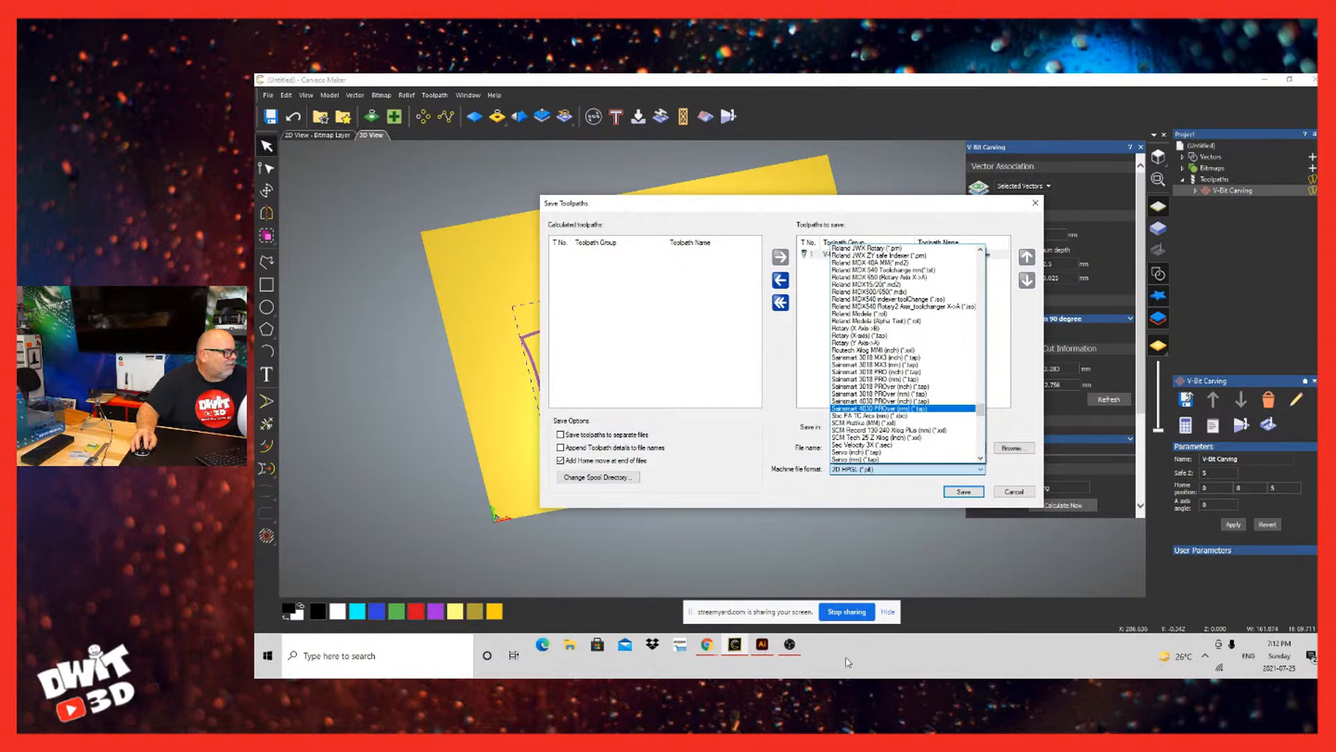
key(Up)
key(Up)
key(Up)
key(Down)
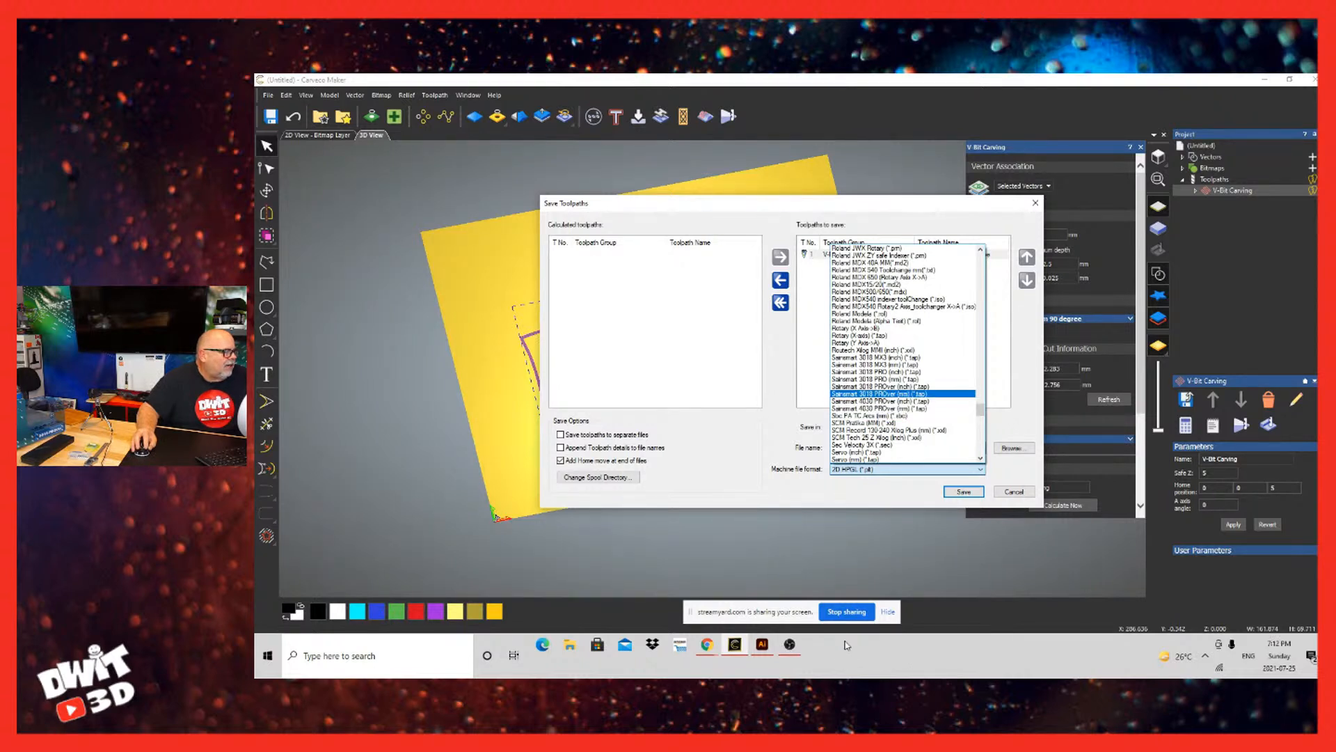
key(Up)
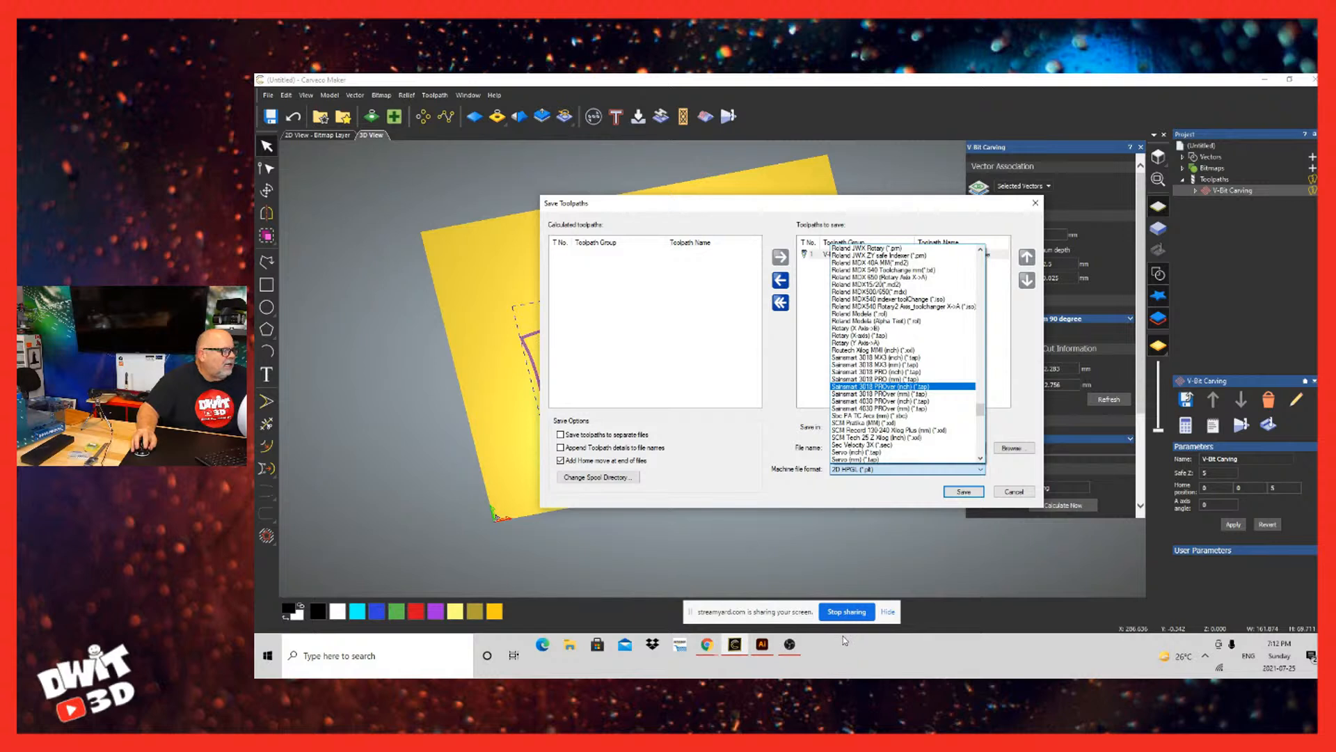
key(Down)
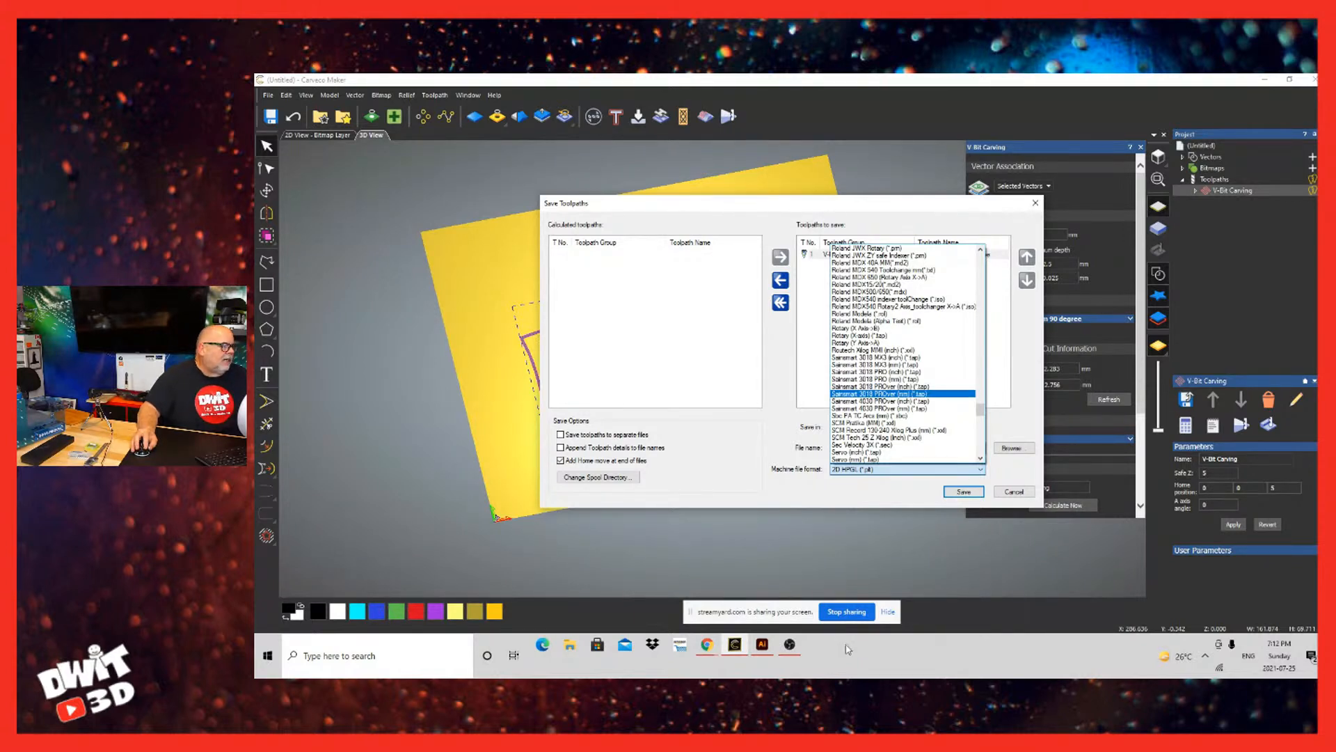
key(Return)
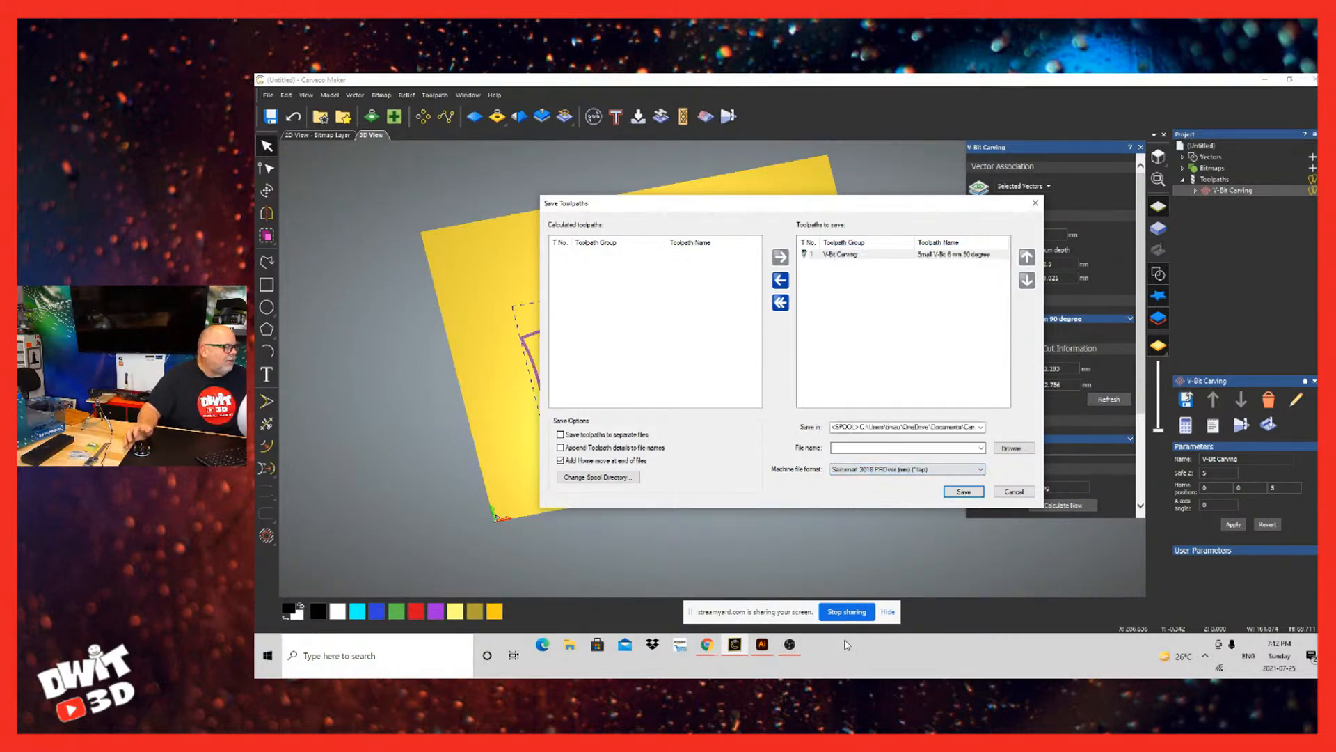
Step: Enter DWIT Bamboo as the file name for the toolpath
click(902, 449)
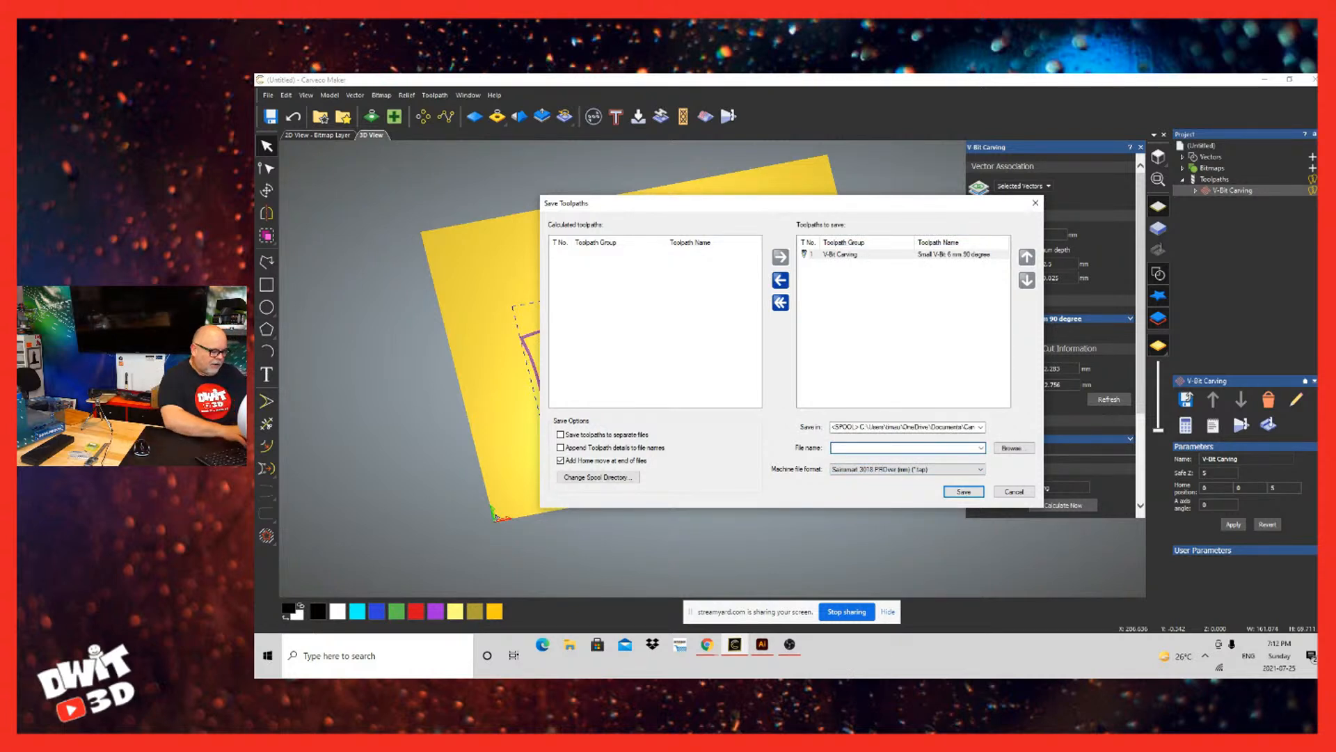
text(DWIT)
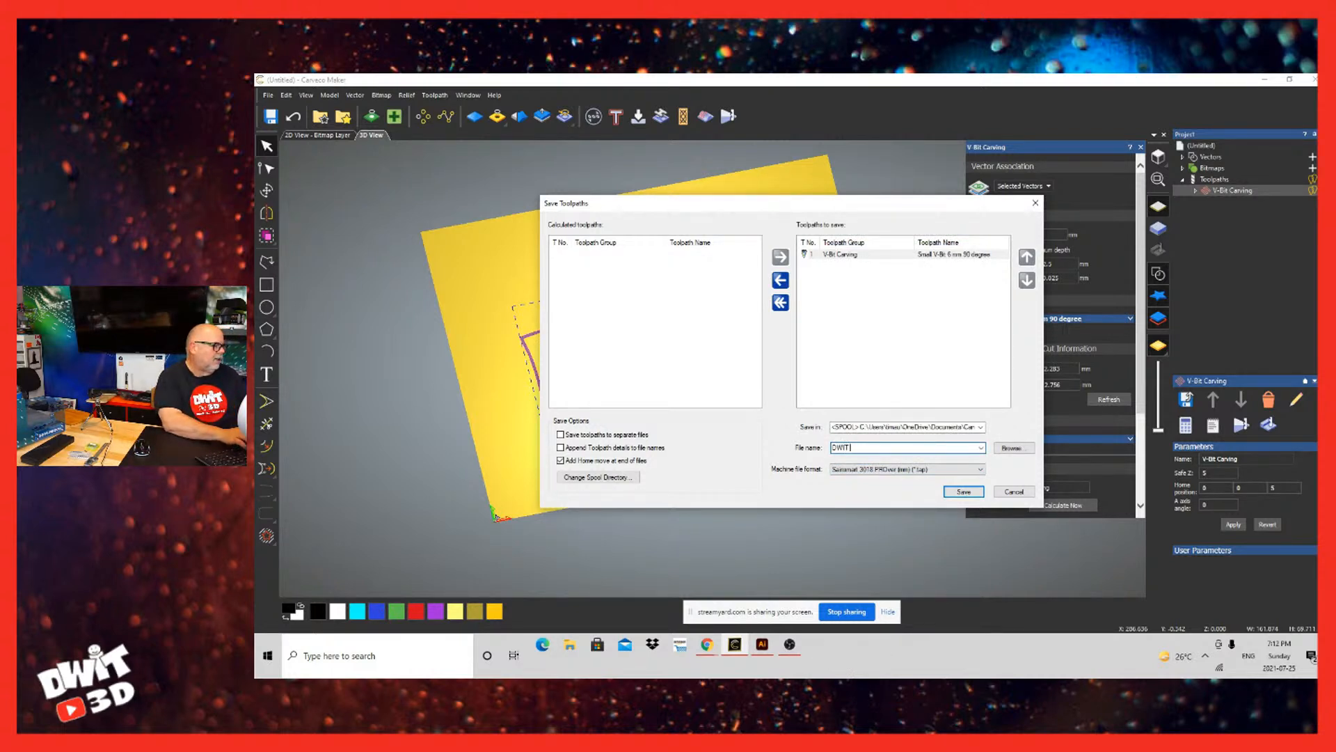
text( Barn)
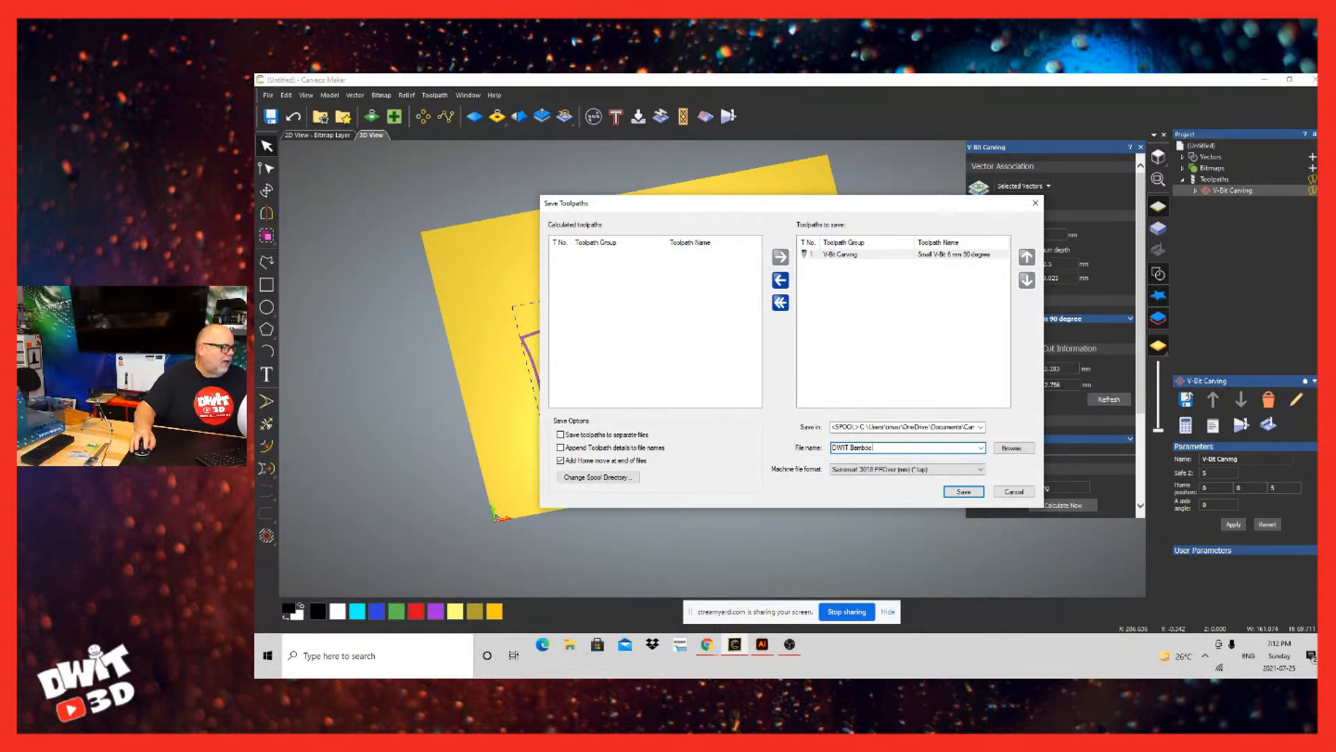
Step: Choose USB Drive (E:) as the destination, save the toolpath there and close the save settings
click(1012, 447)
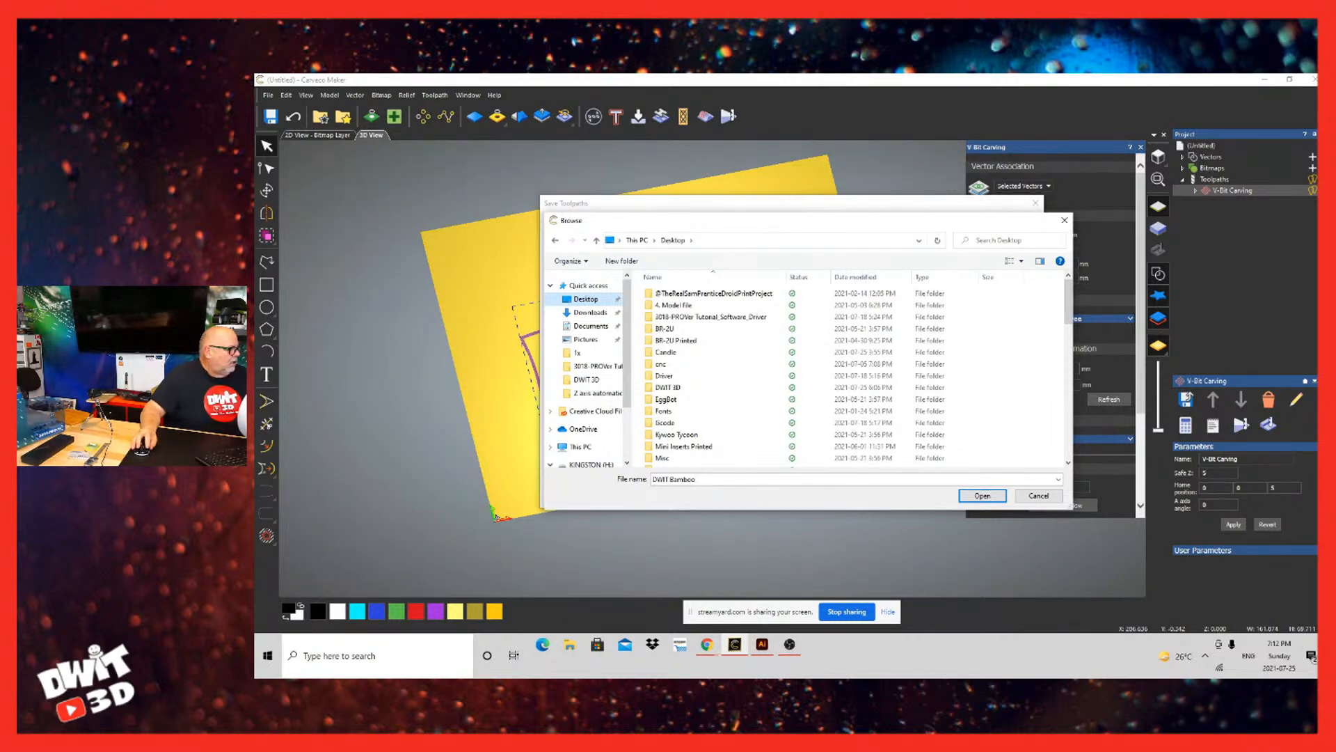
scroll(604, 392, down, 1)
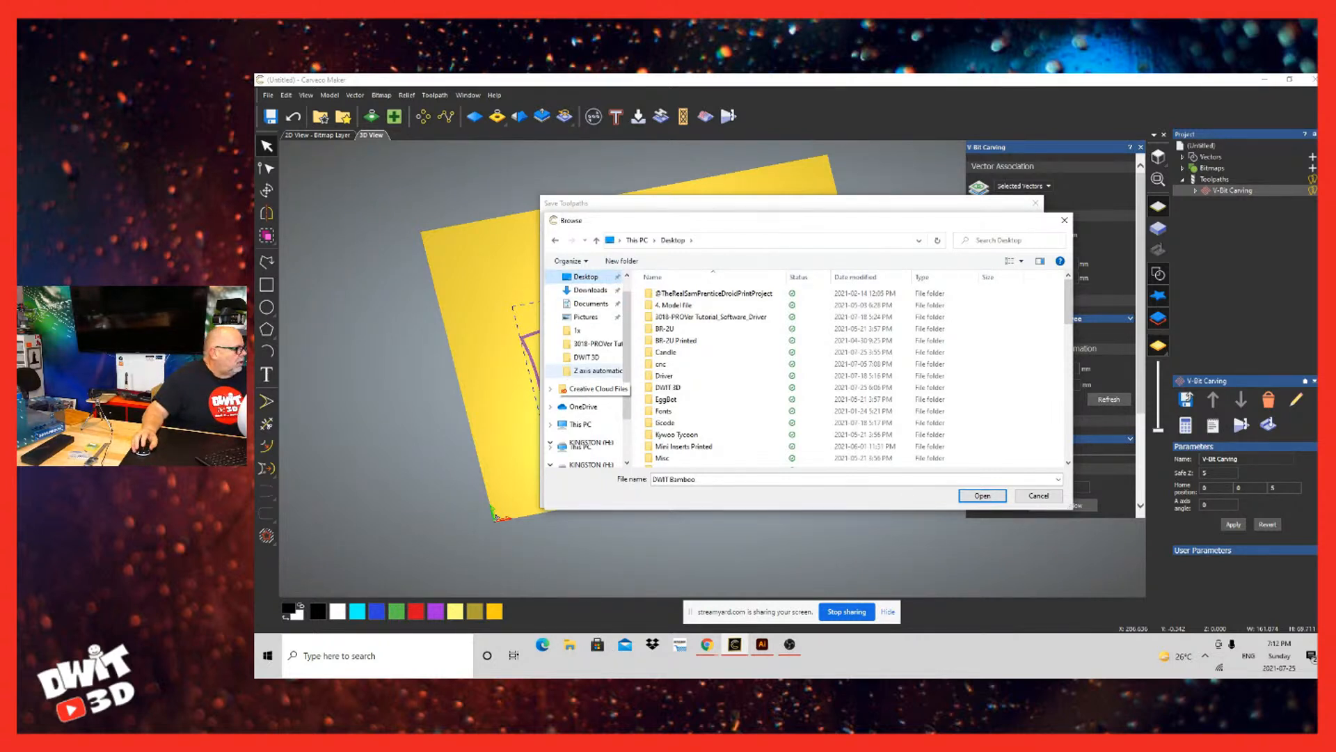
scroll(588, 369, down, 2)
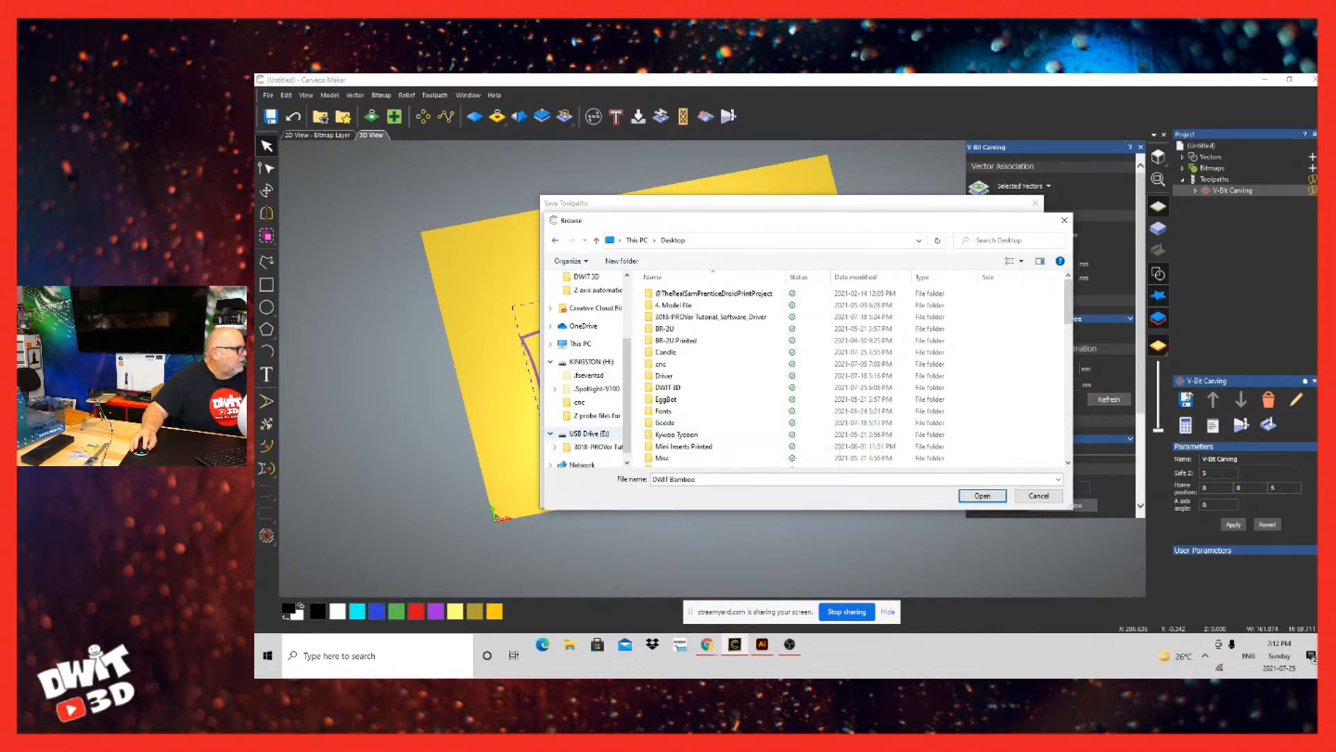
click(588, 433)
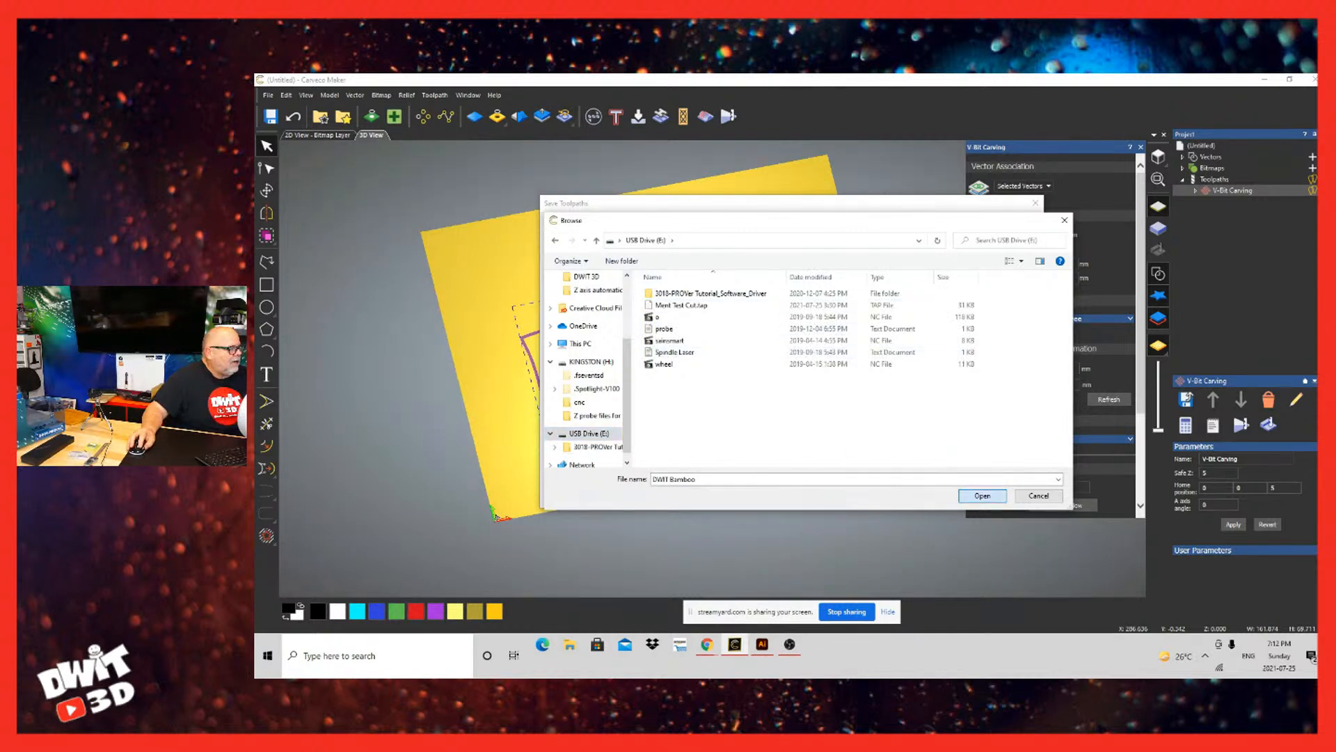
click(981, 495)
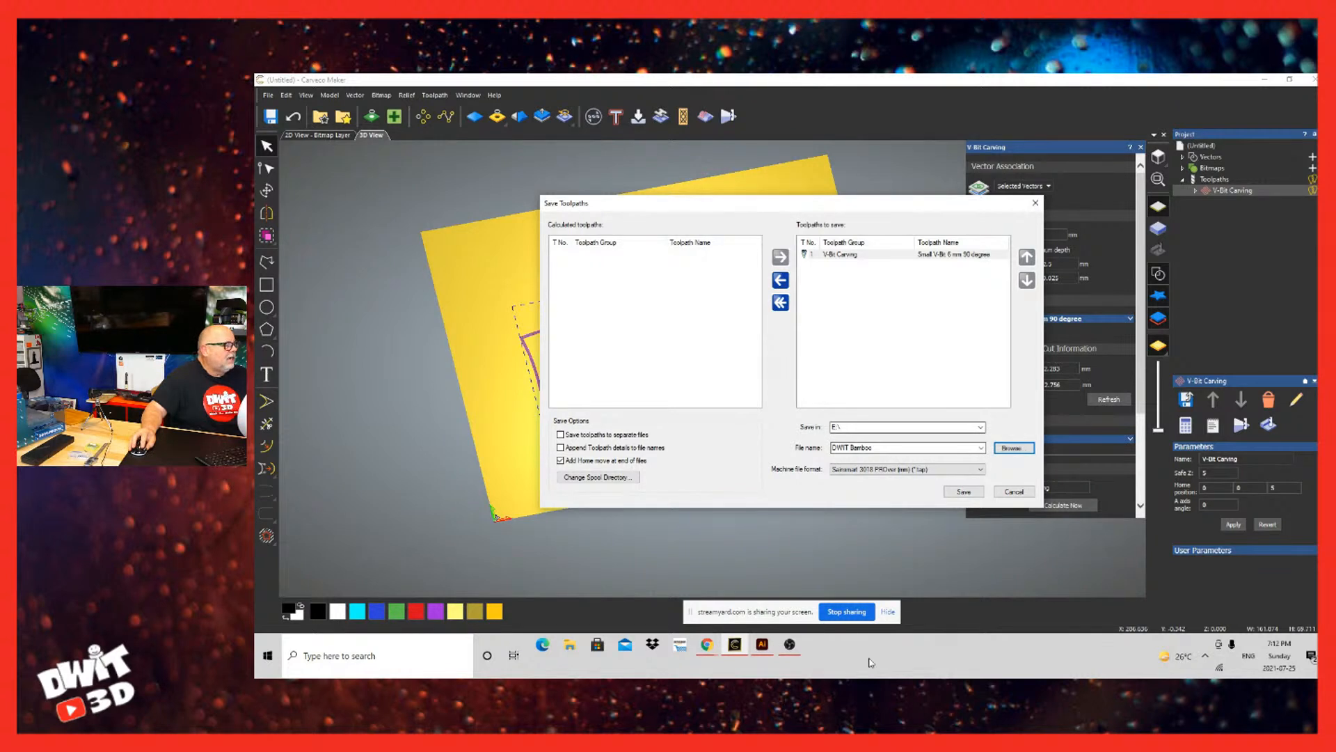
click(964, 491)
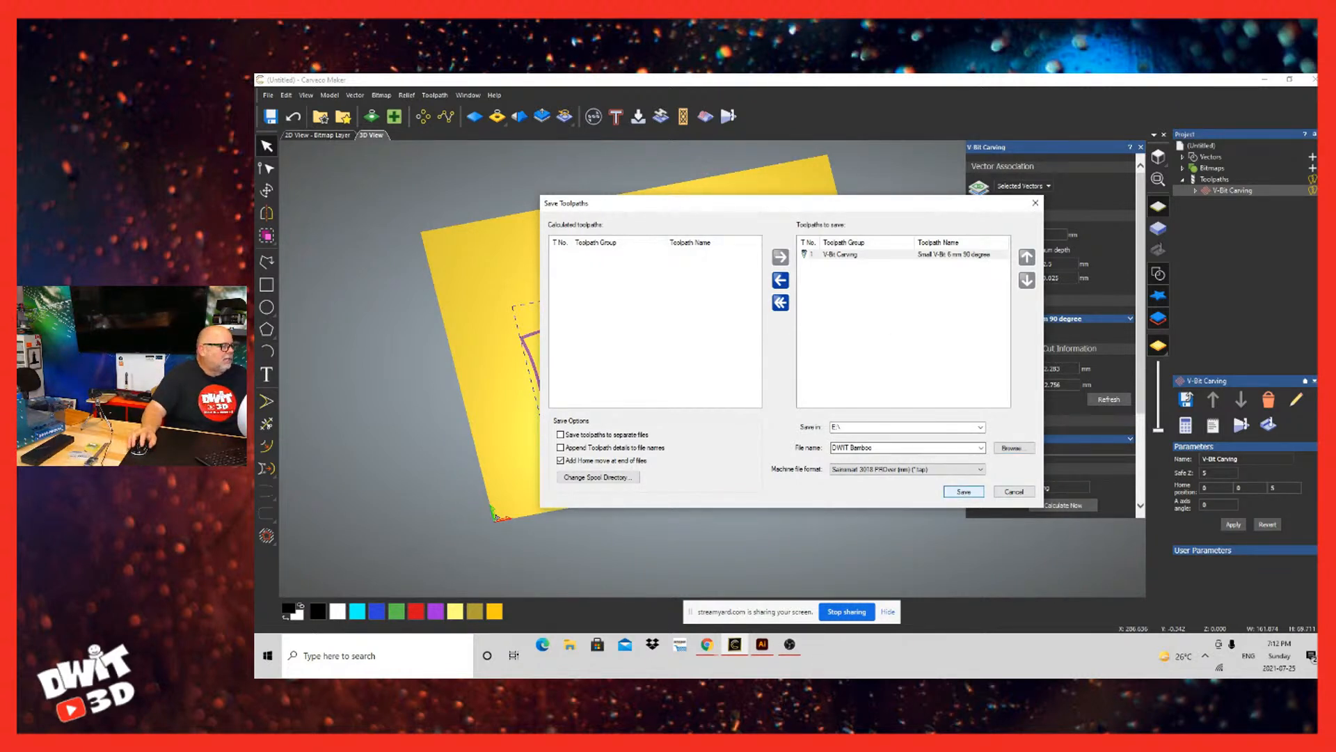
click(1014, 492)
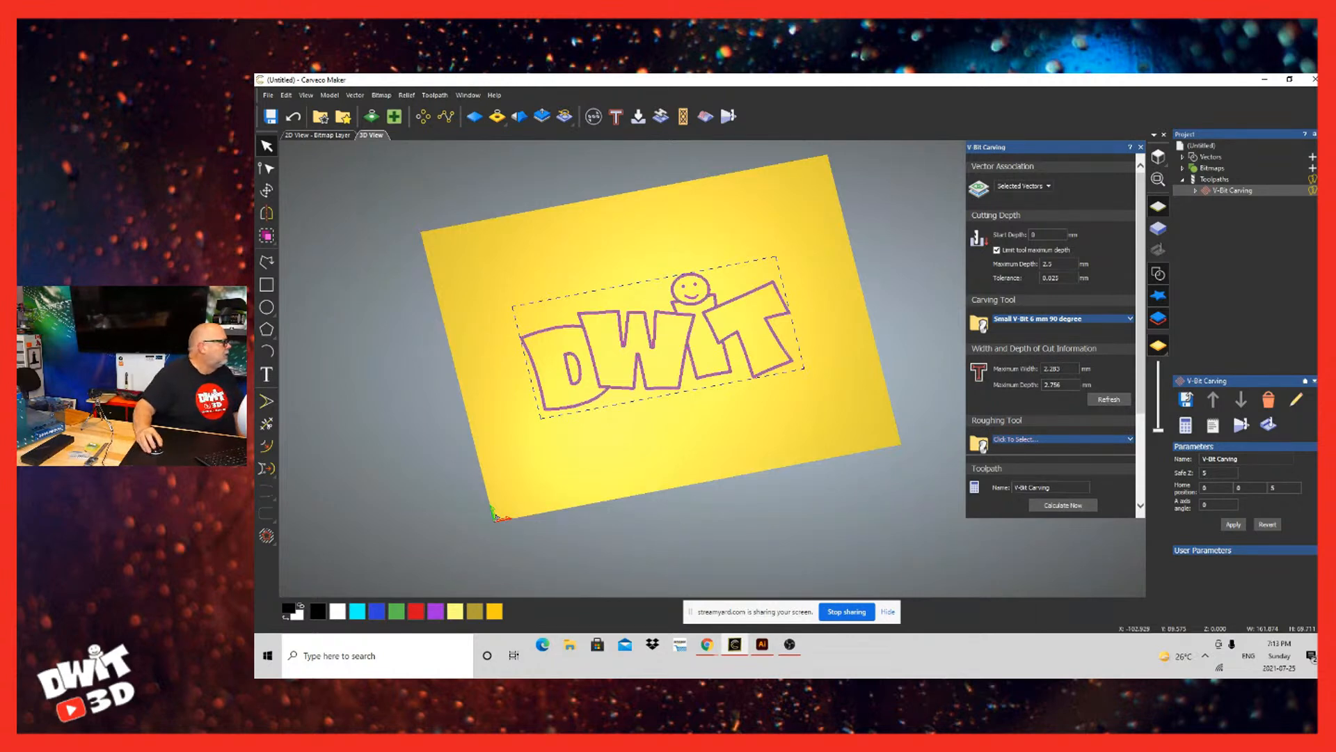
Step: Switch to the StreamYard studio in the browser and take the shared screen off the live broadcast
click(706, 644)
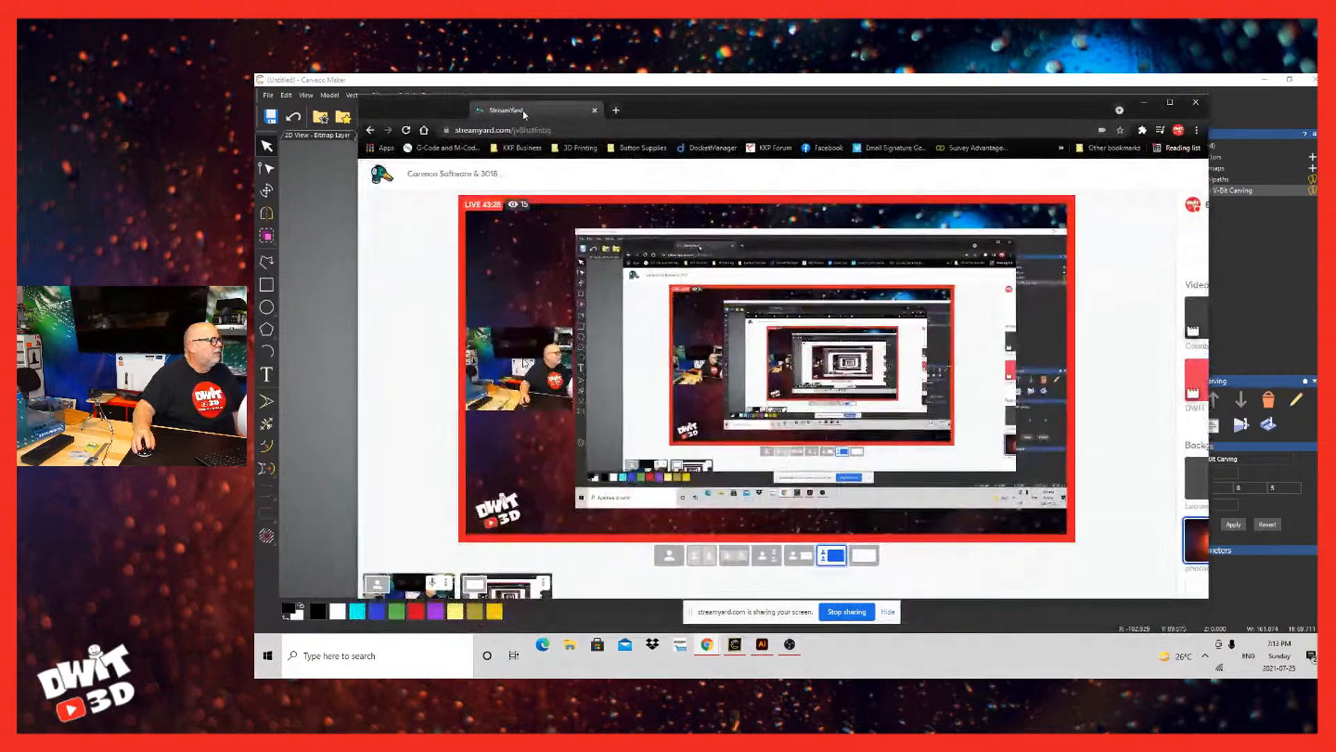
double_click(524, 112)
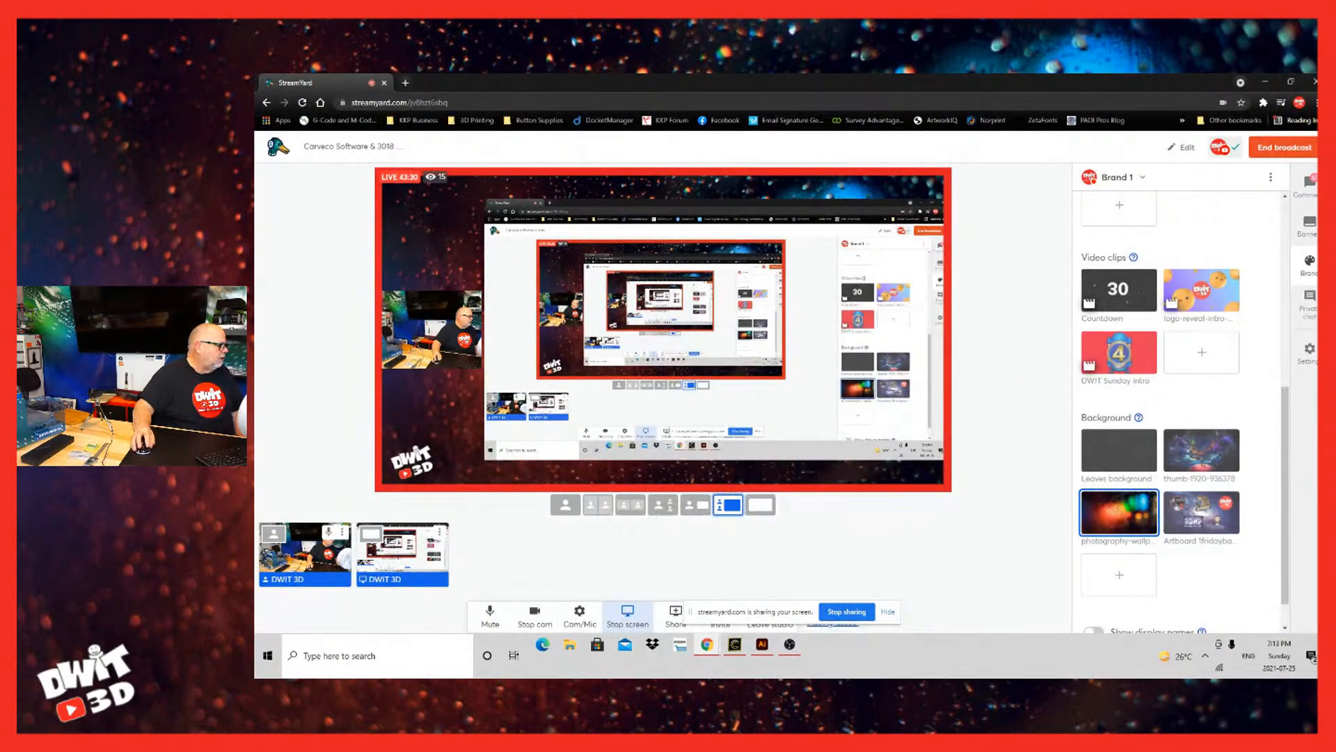
click(402, 556)
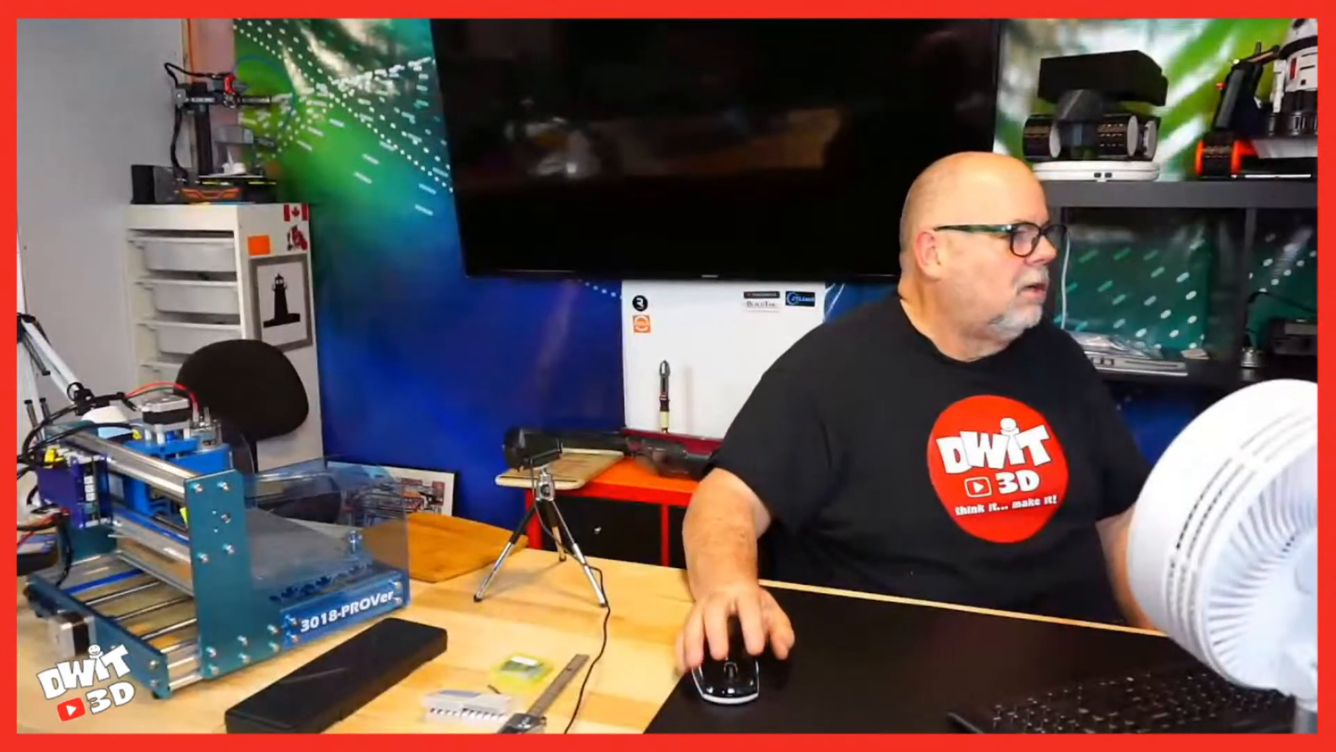
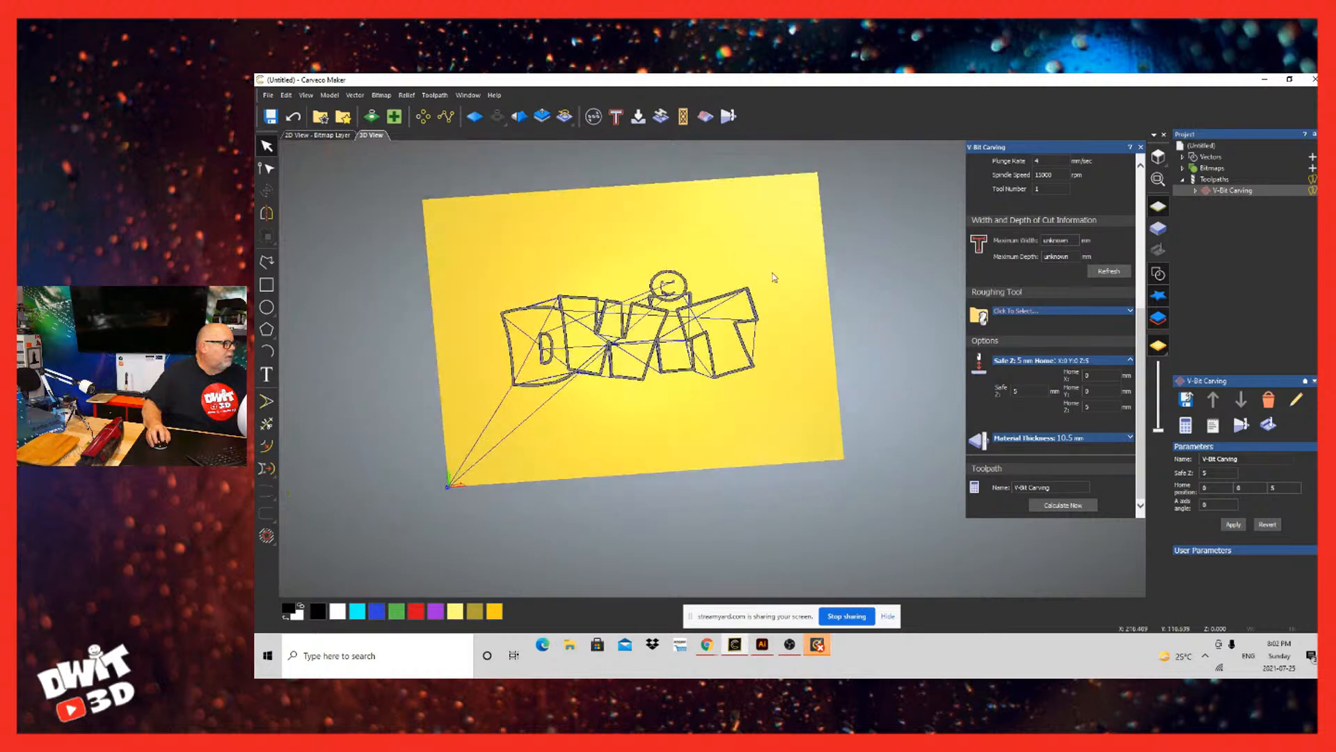
Step: Delete the V-Bit Carving toolpath from the project and close its settings
right_click(1212, 189)
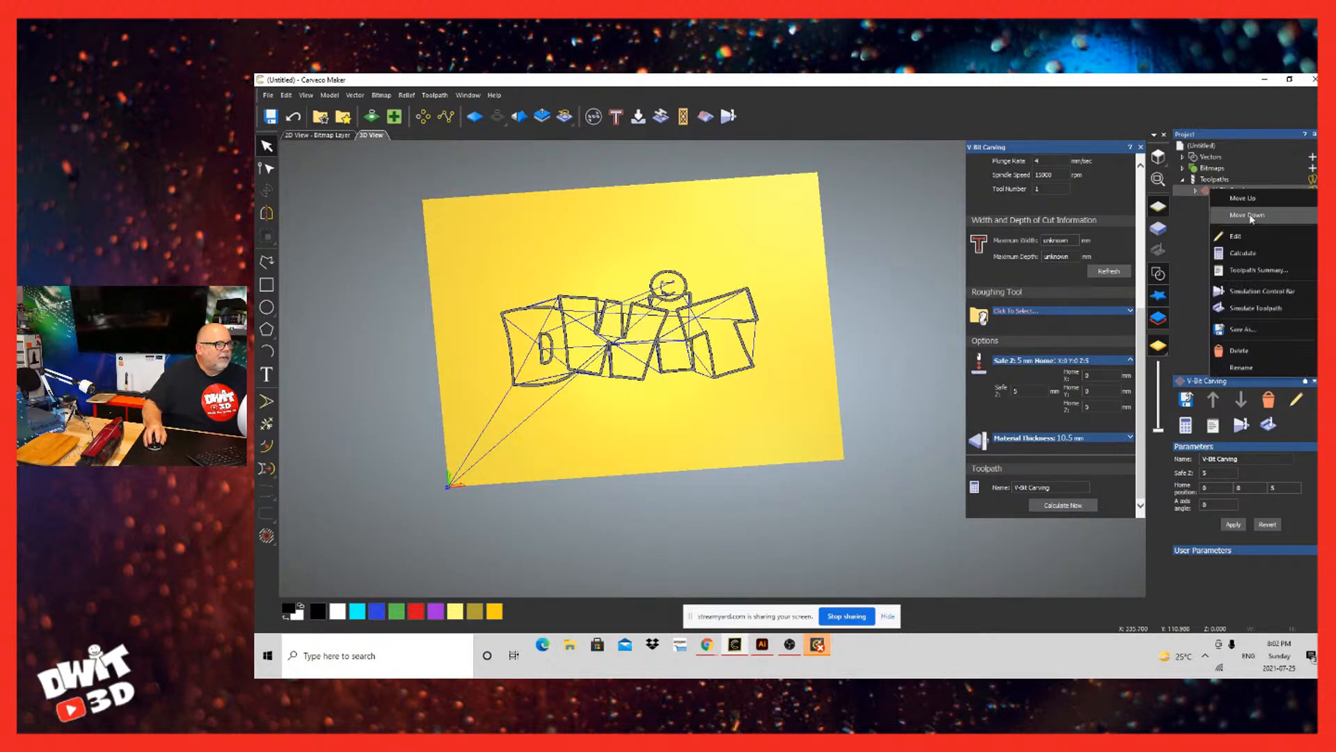
click(1249, 350)
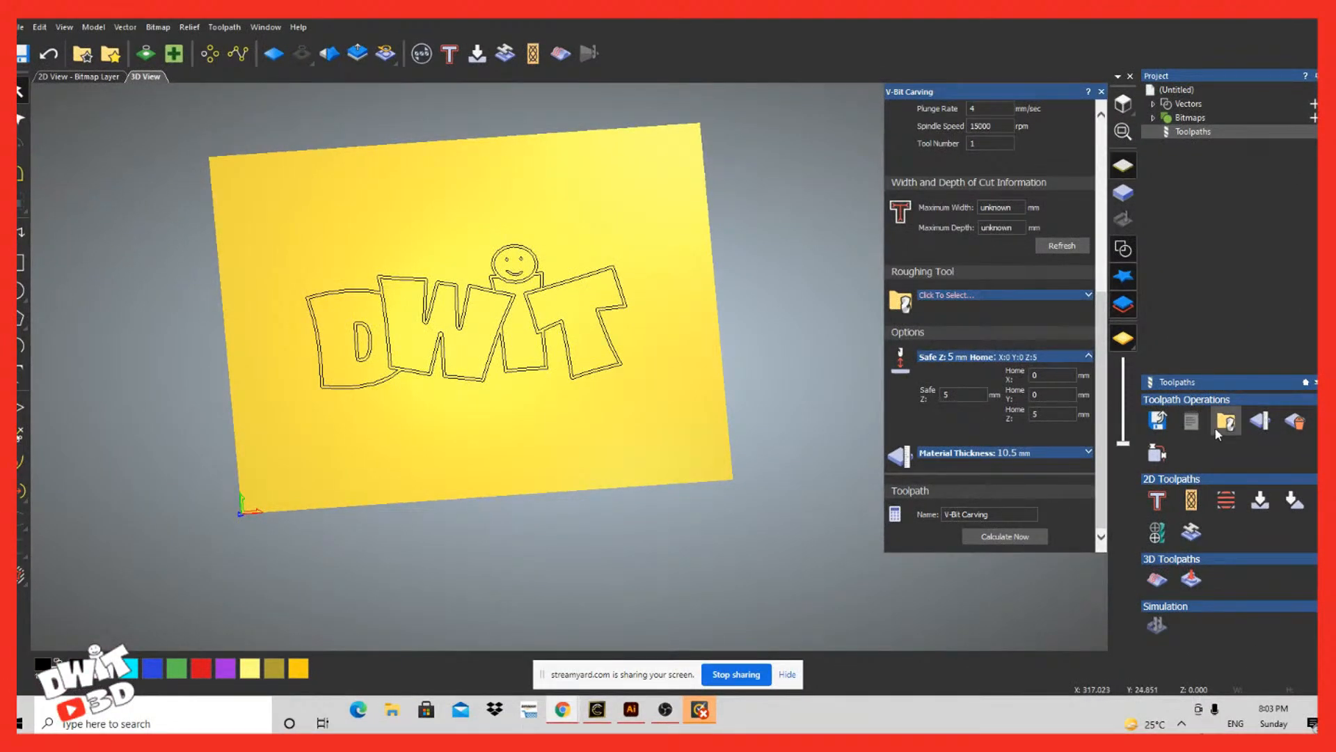
click(1101, 92)
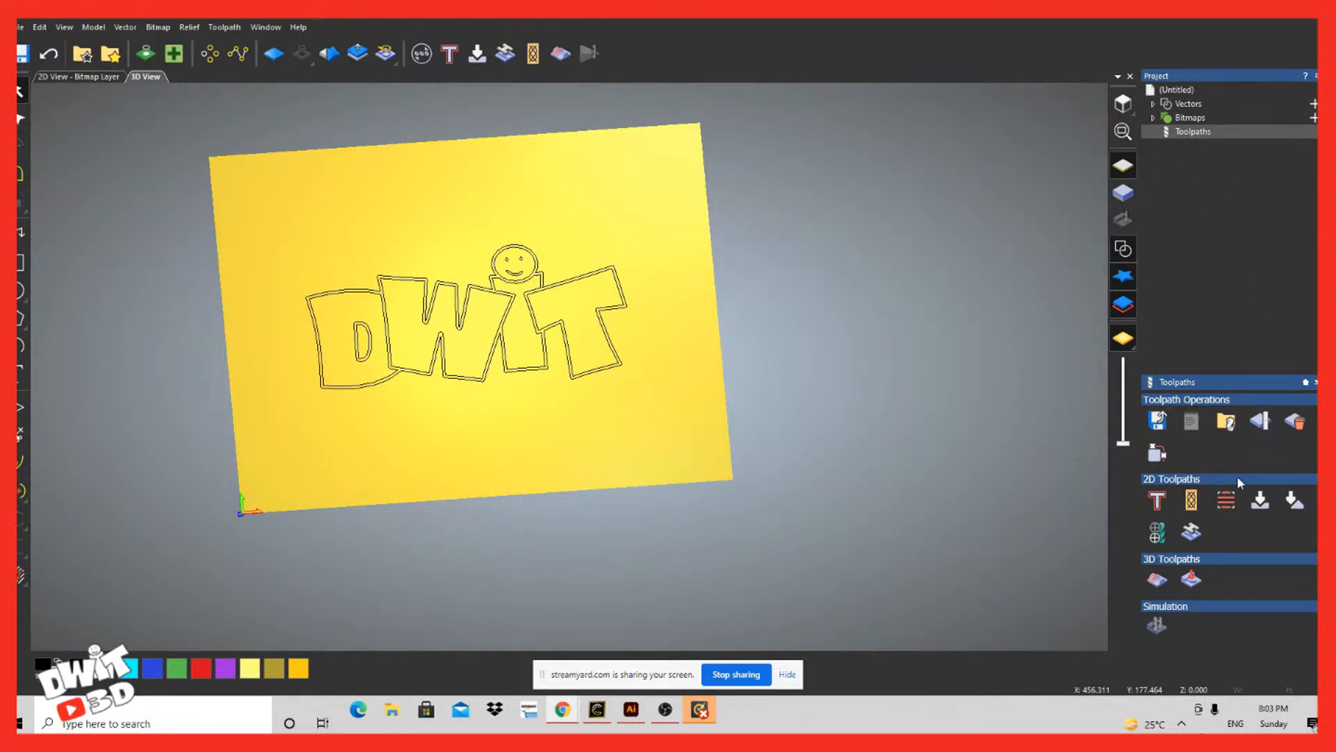
Step: Start a 2D Profiling toolpath and check its material thickness setup
click(1157, 501)
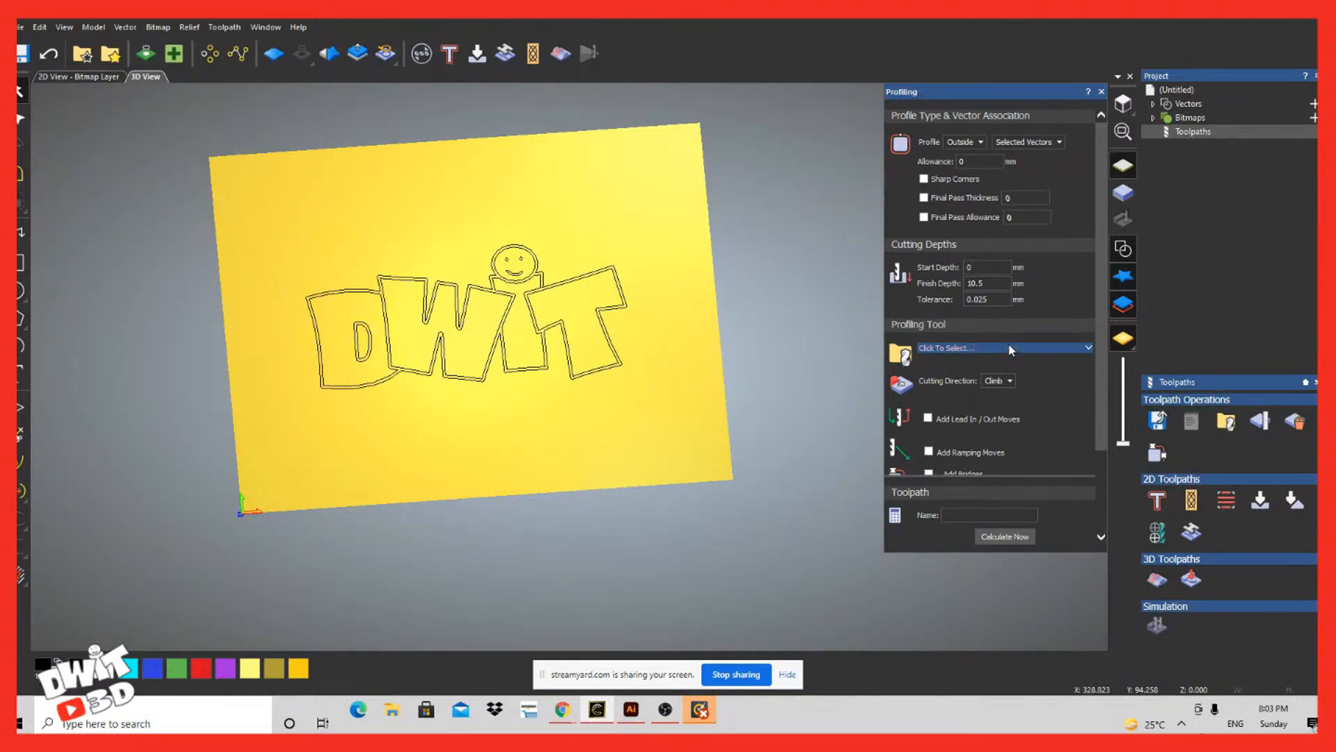
scroll(1006, 425, down, 3)
click(1004, 456)
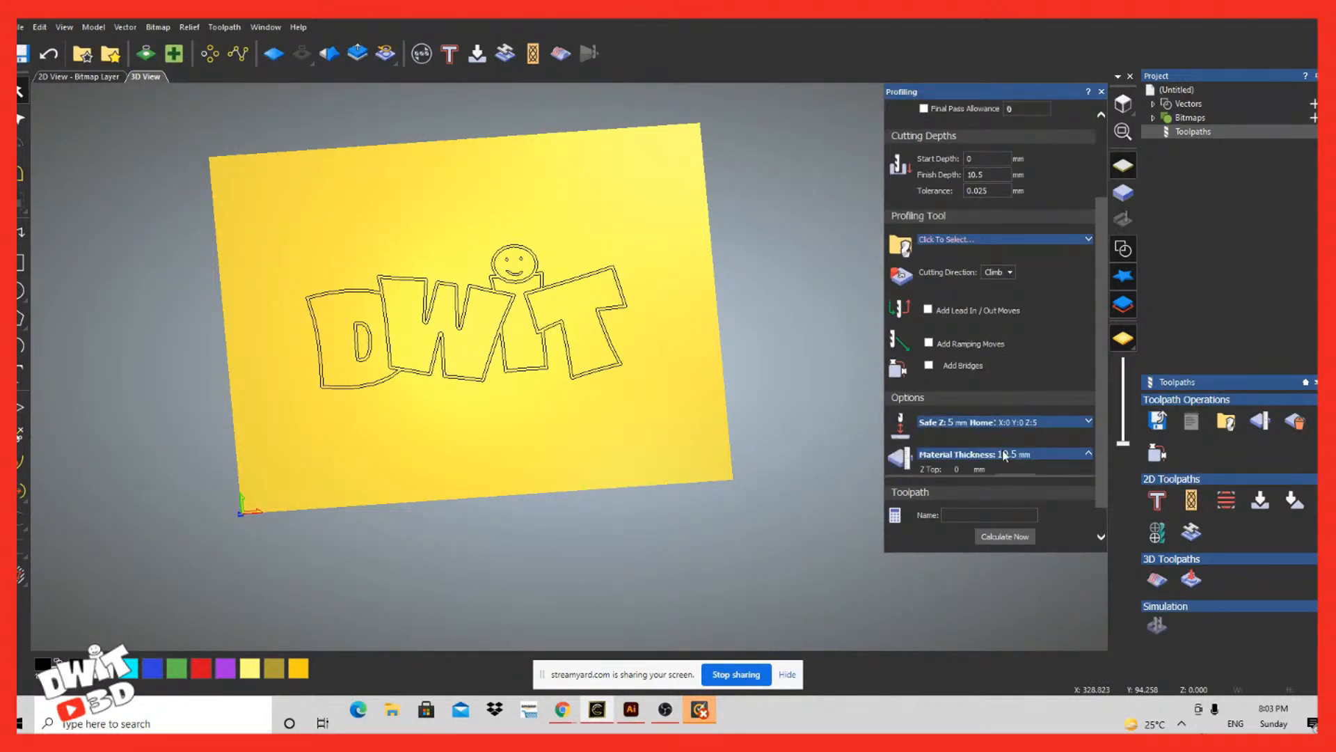
scroll(1046, 466, down, 3)
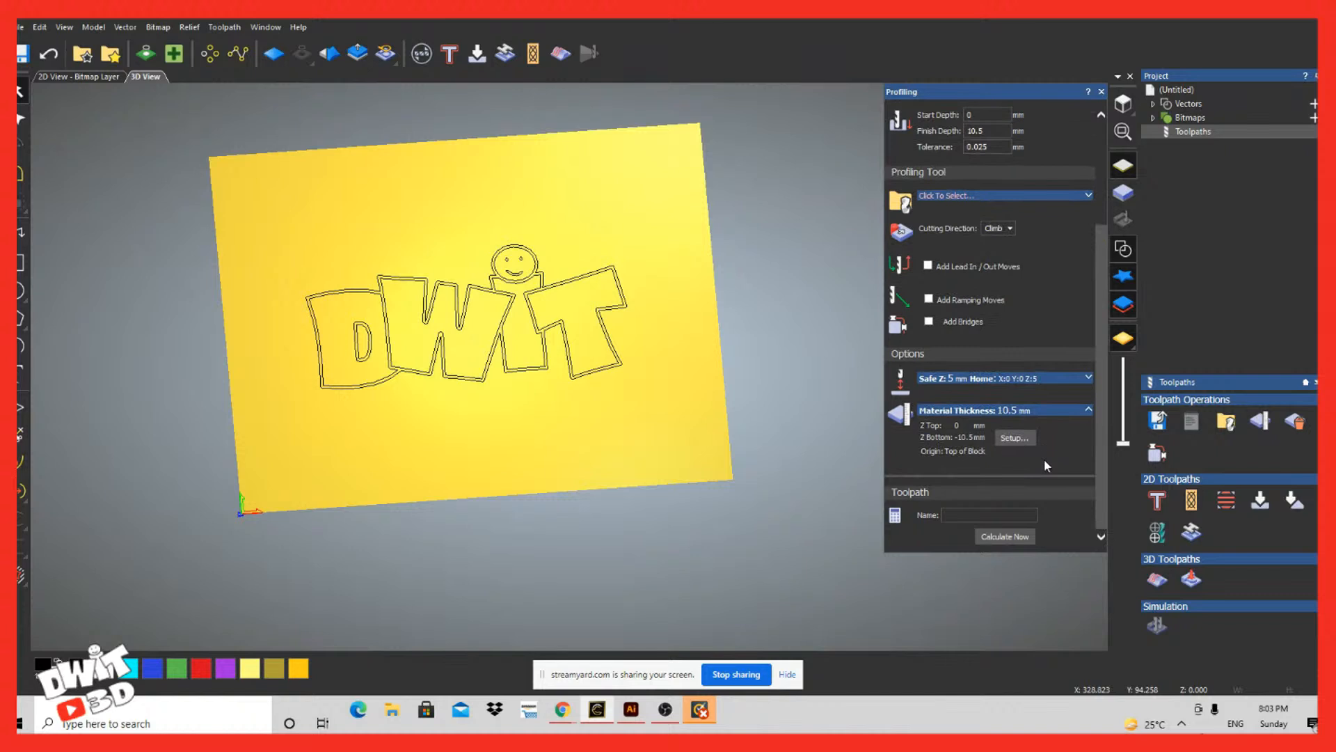
scroll(1045, 465, up, 4)
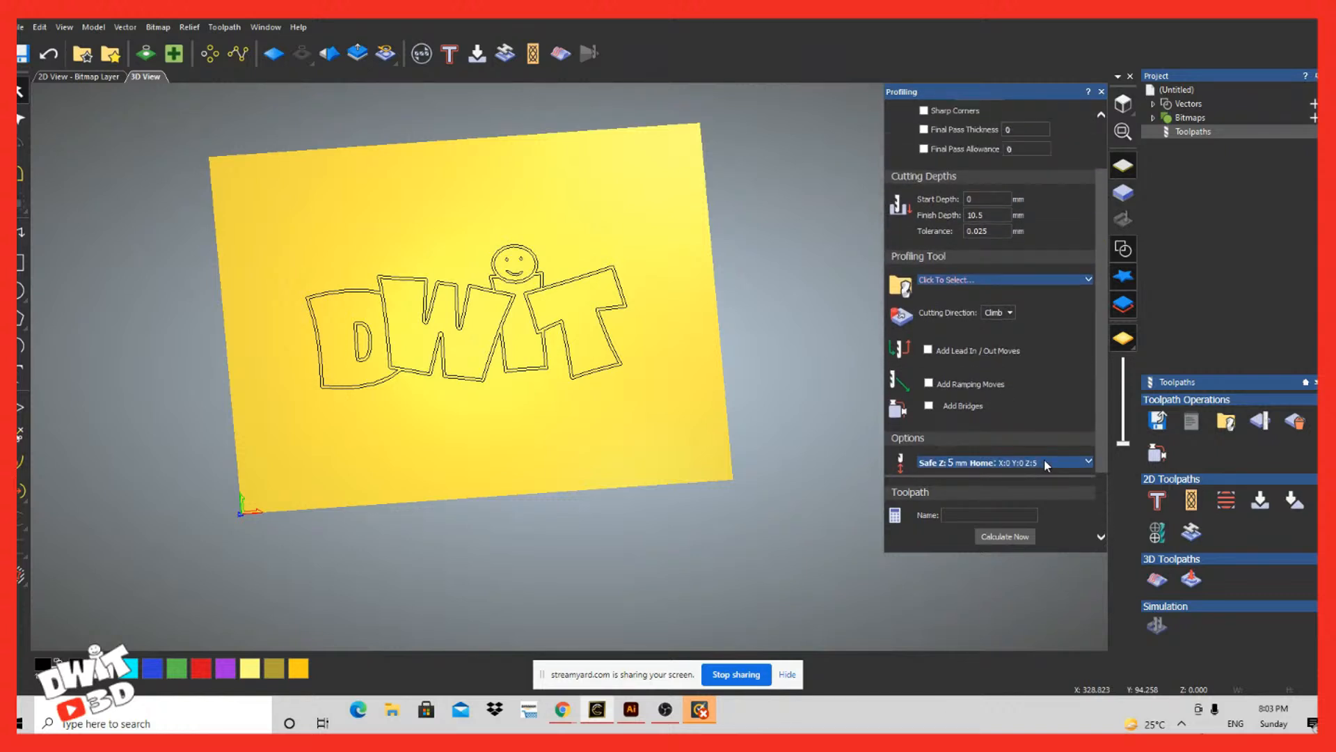
scroll(1043, 458, up, 3)
click(1044, 467)
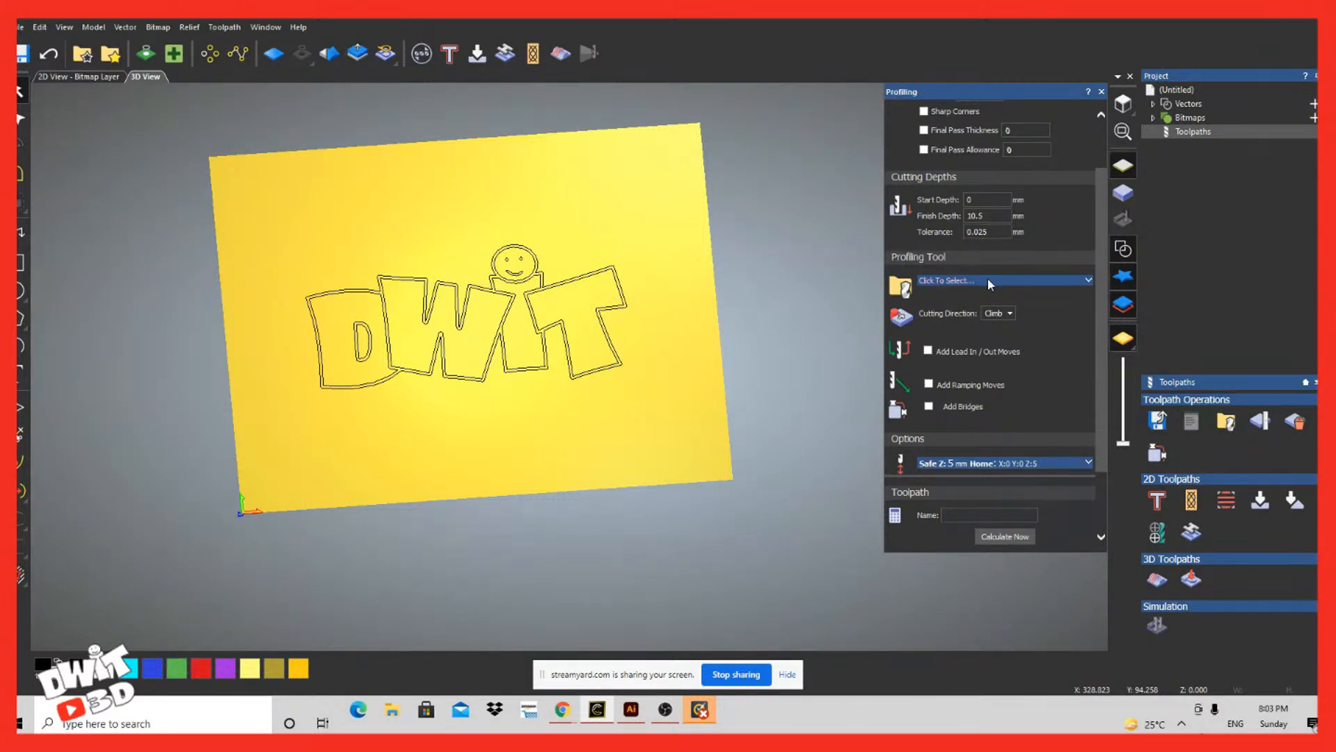
Step: Choose End Mill 1.5 mm from the metric Wood or Plastic, Roughing and 2D Finishing group as the profiling tool
click(990, 280)
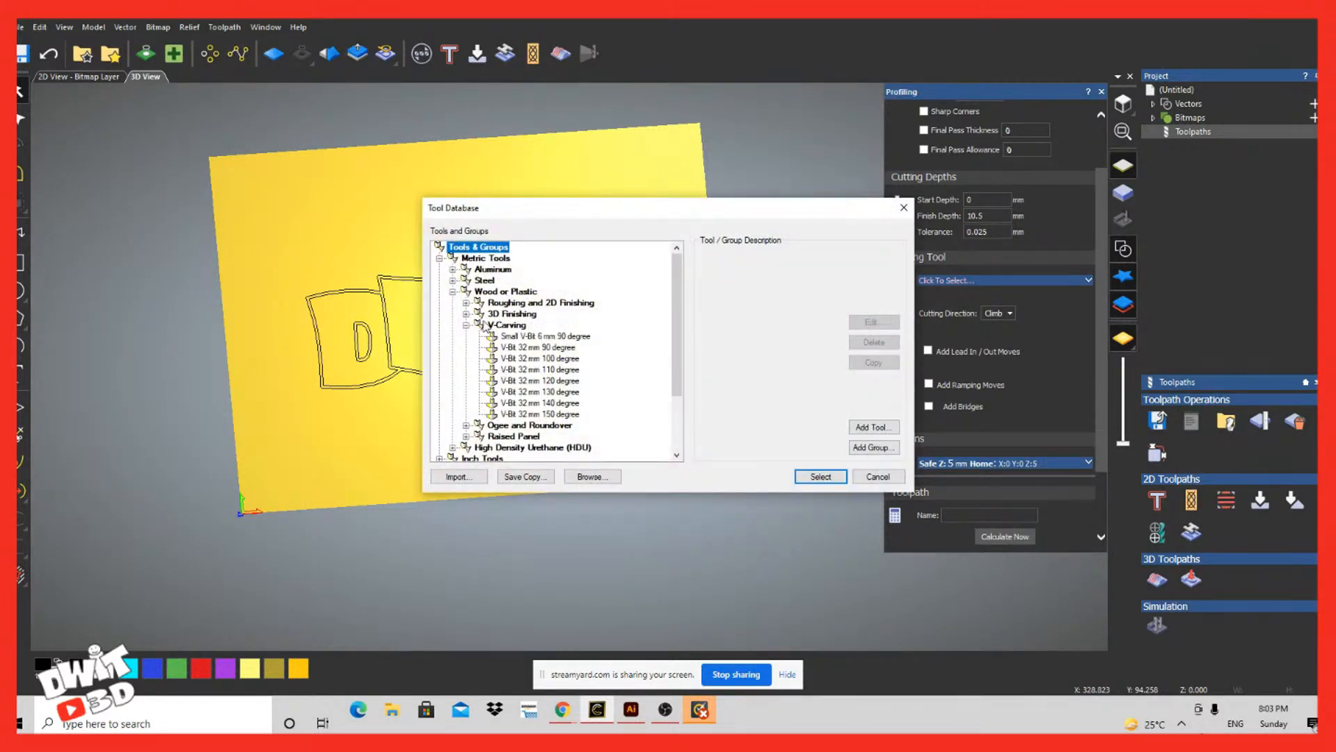
click(466, 325)
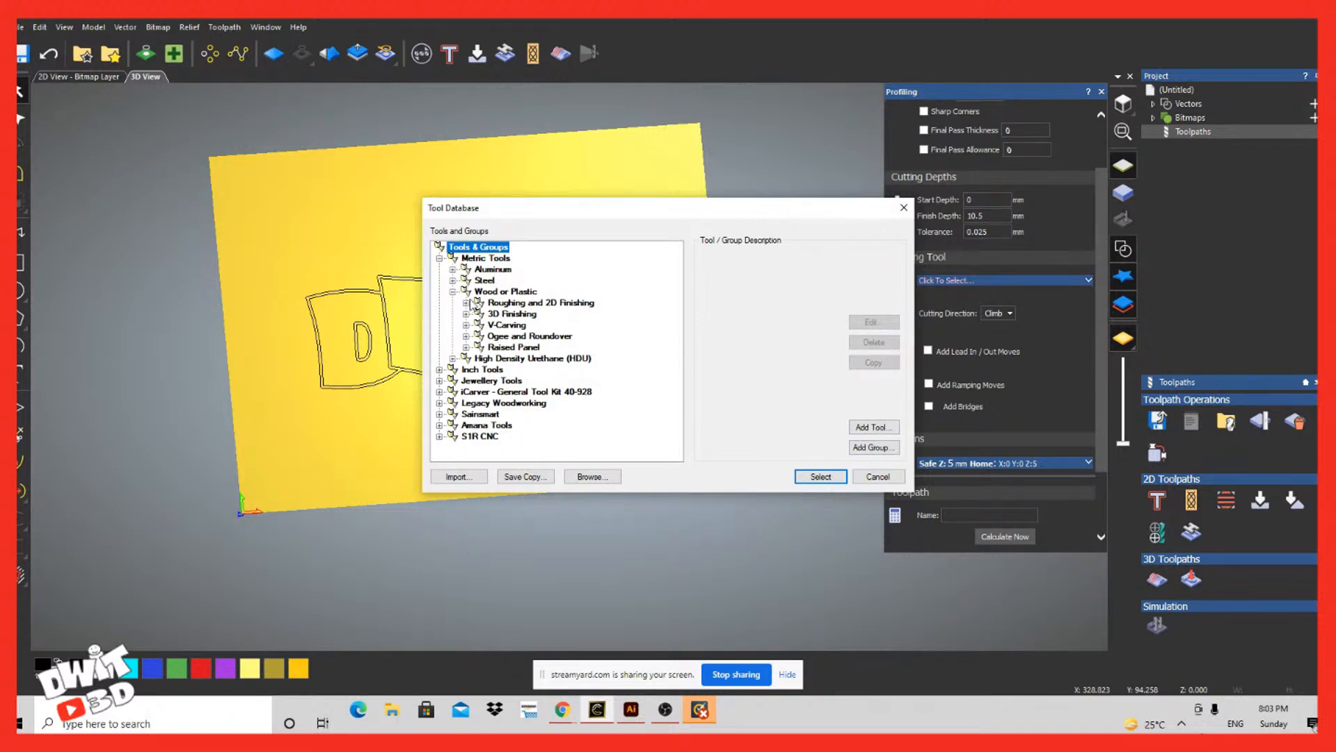
click(467, 303)
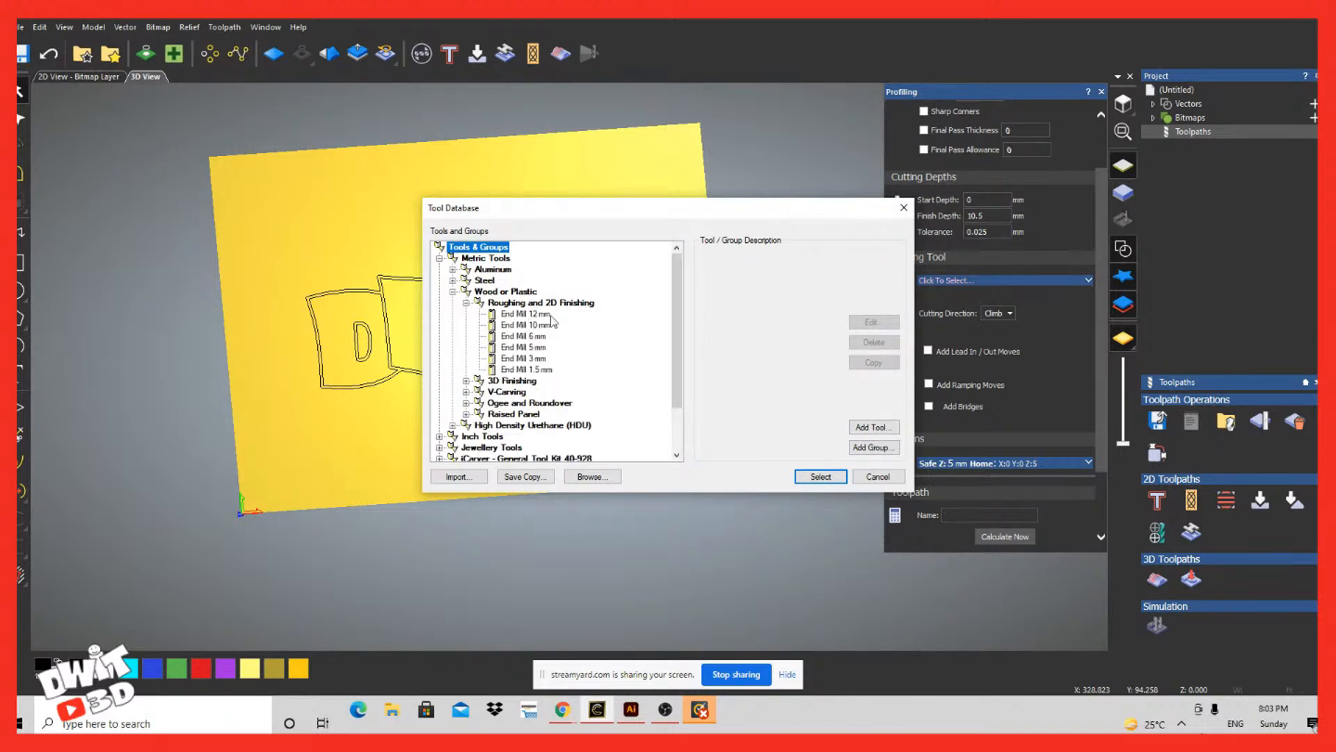
click(505, 370)
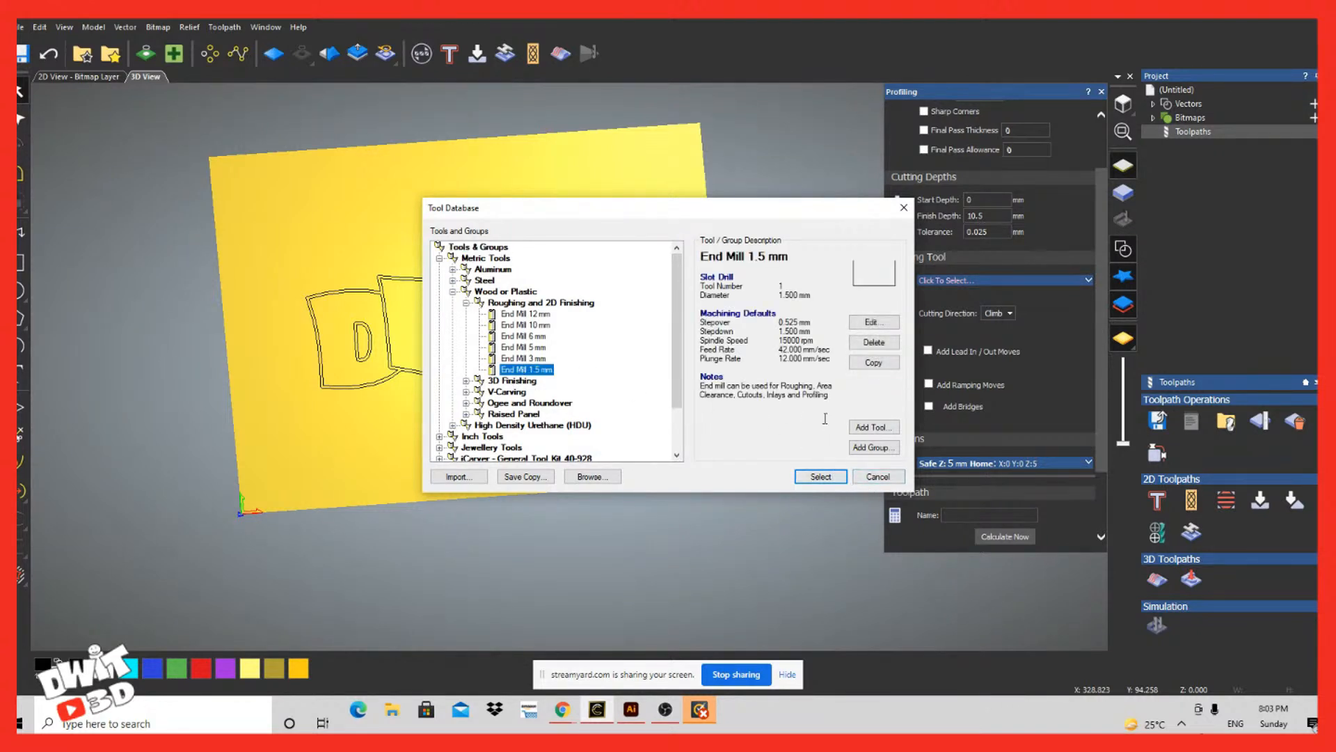
click(820, 477)
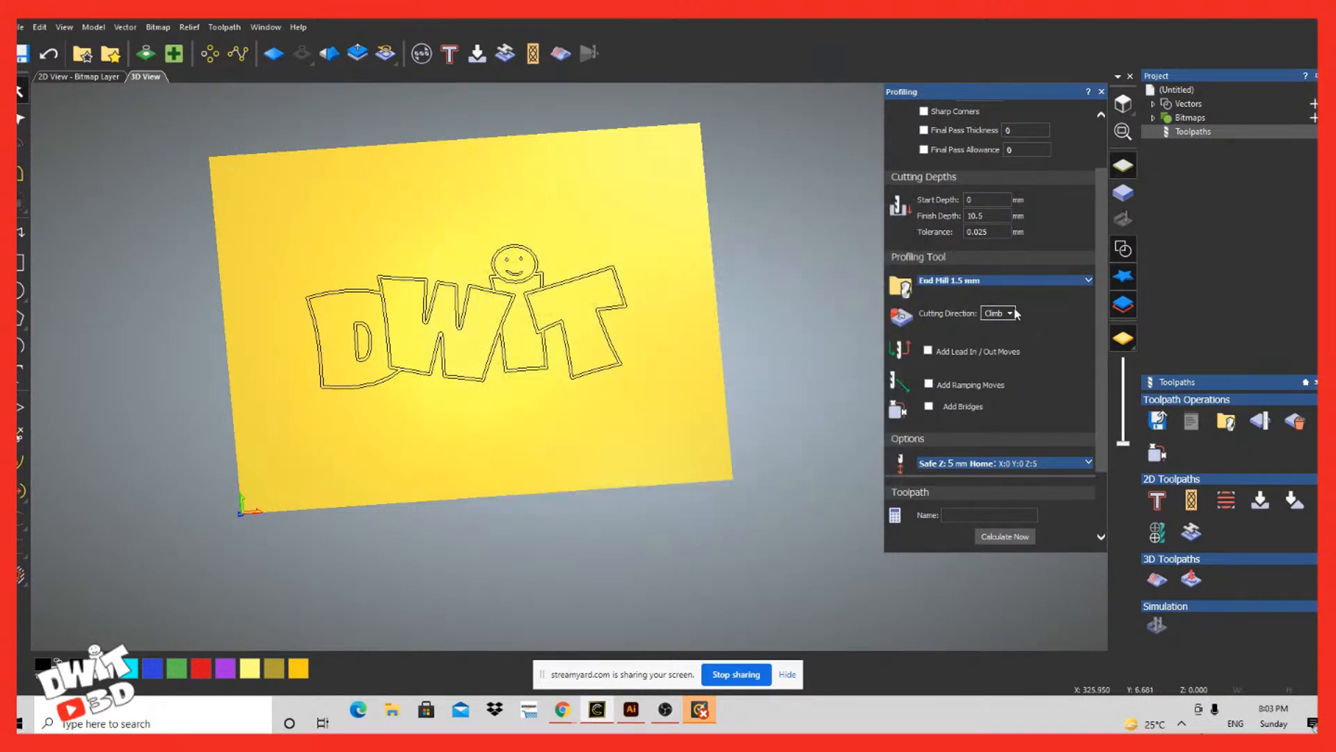
Step: Set the spindle speed of the 1.5 mm end mill to 10000 rpm
click(1089, 280)
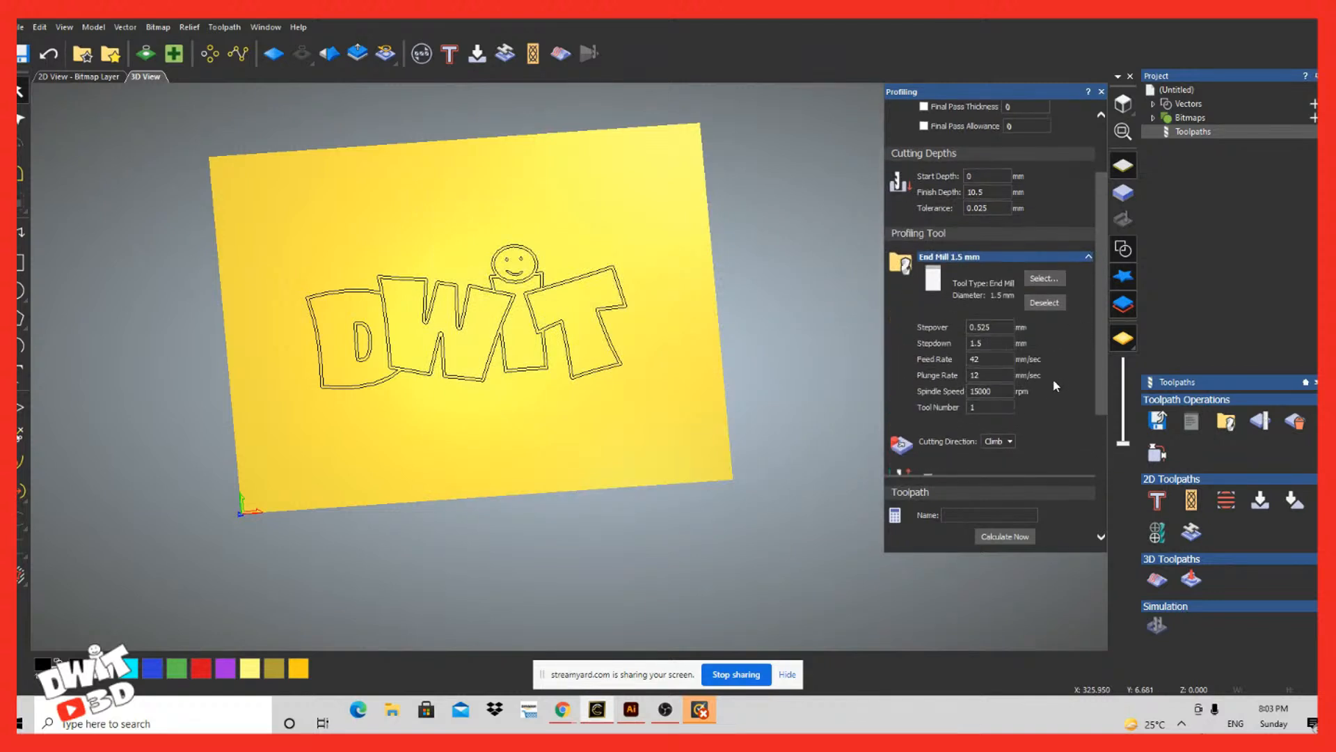
text(10000)
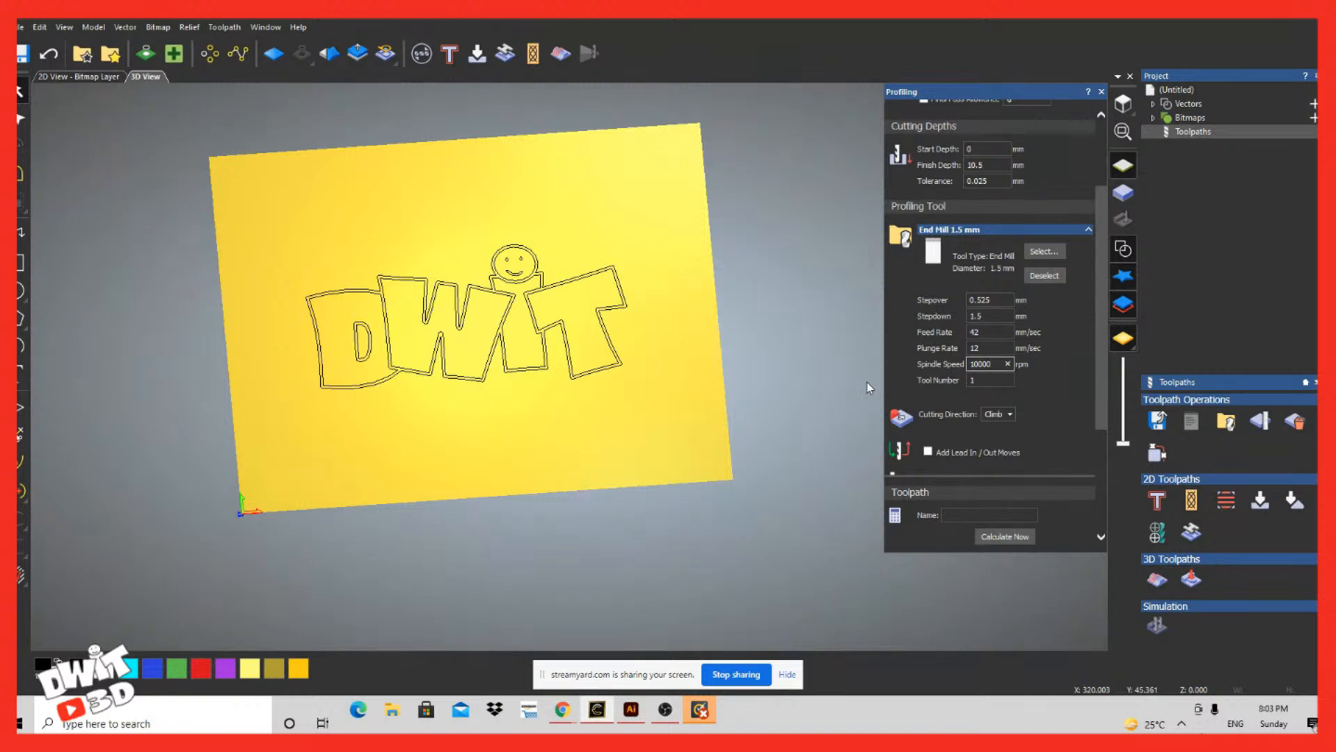
click(1083, 347)
click(981, 332)
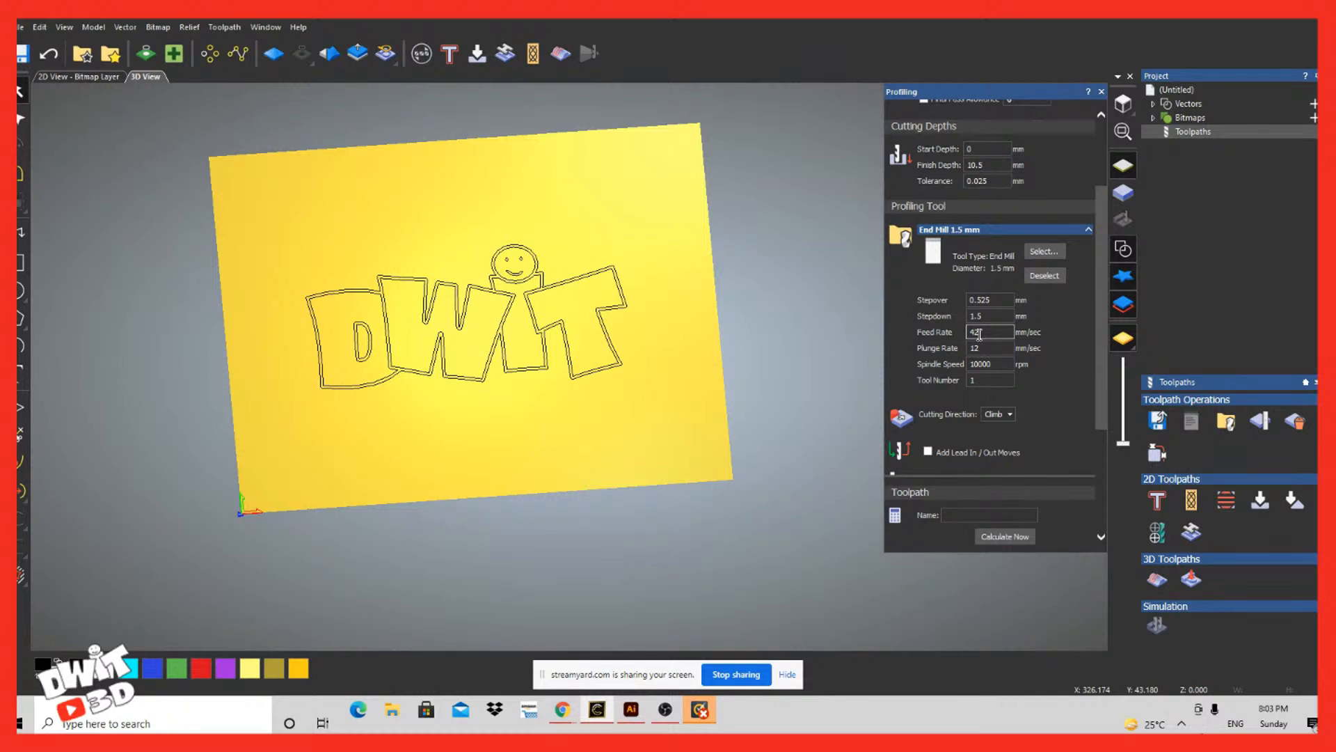
click(1028, 369)
Step: Set the material thickness to 5.5 mm in the profile toolpath's material setup
scroll(1072, 337, down, 3)
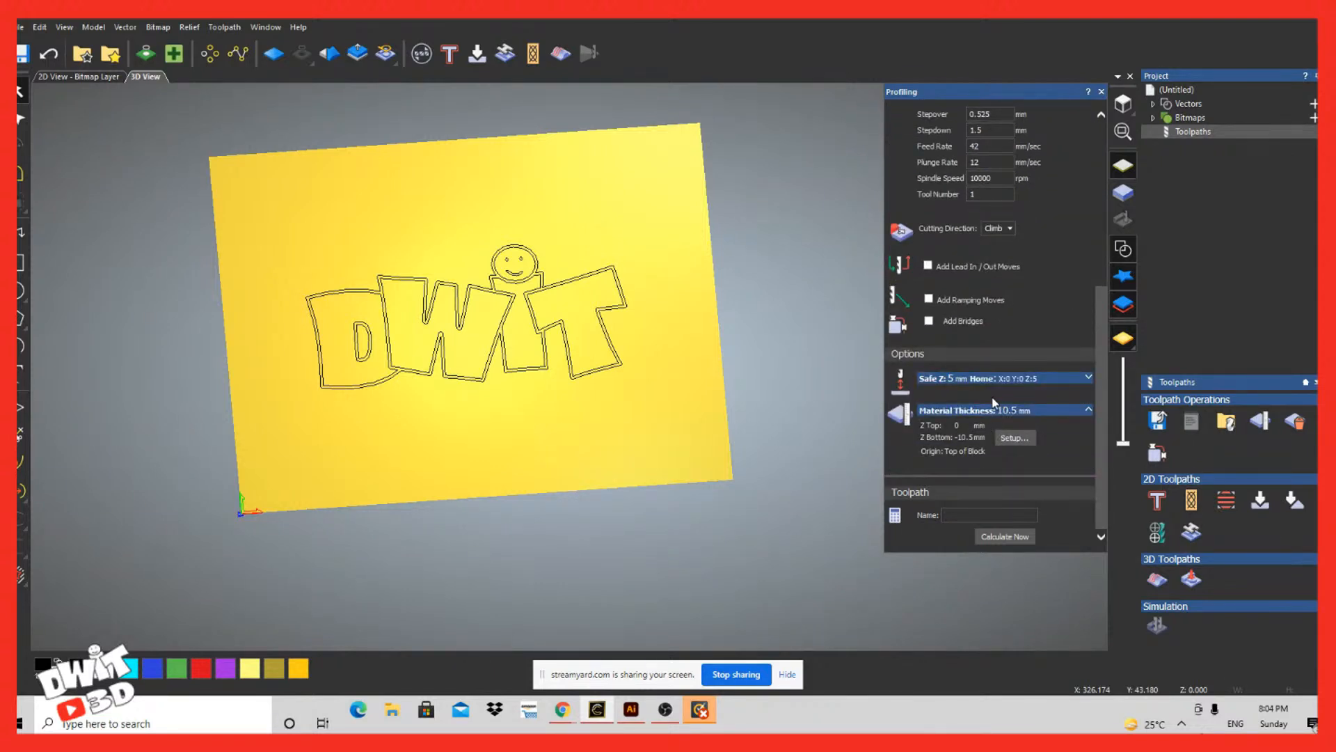
scroll(1002, 413, up, 1)
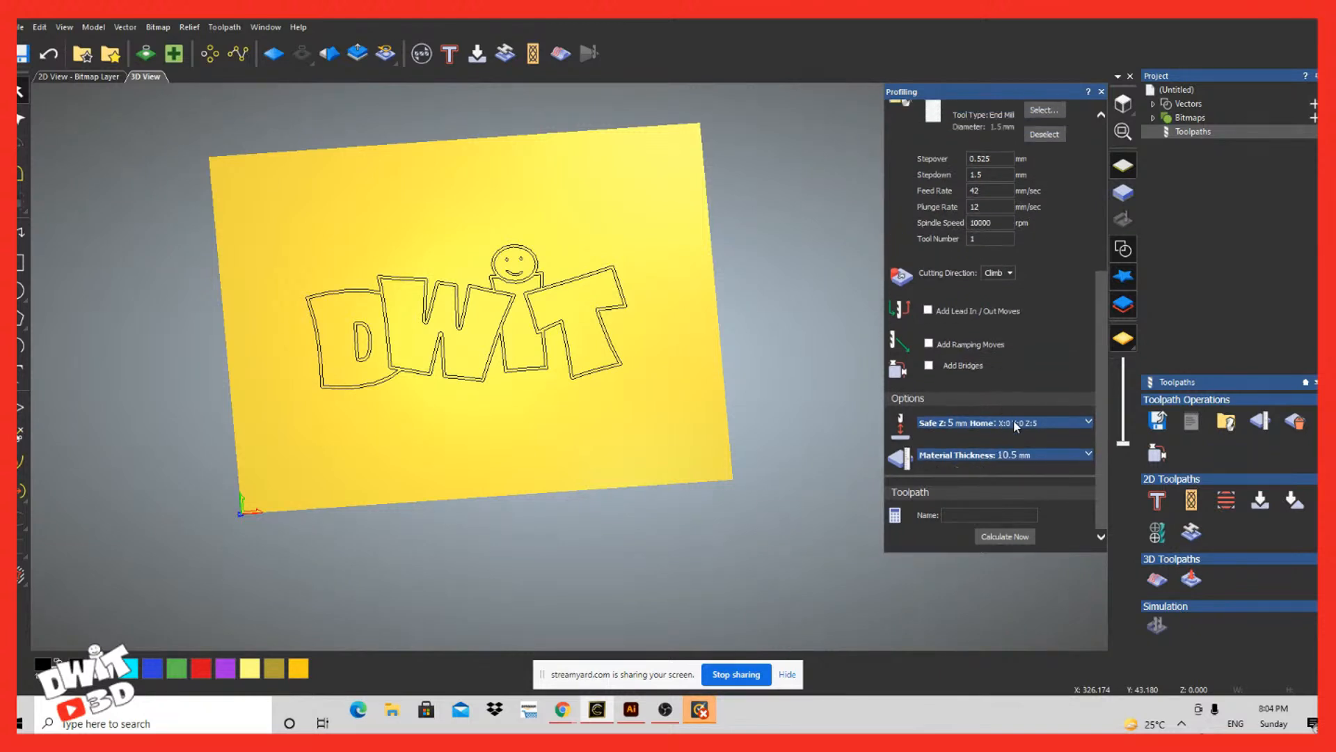
scroll(1016, 463, down, 1)
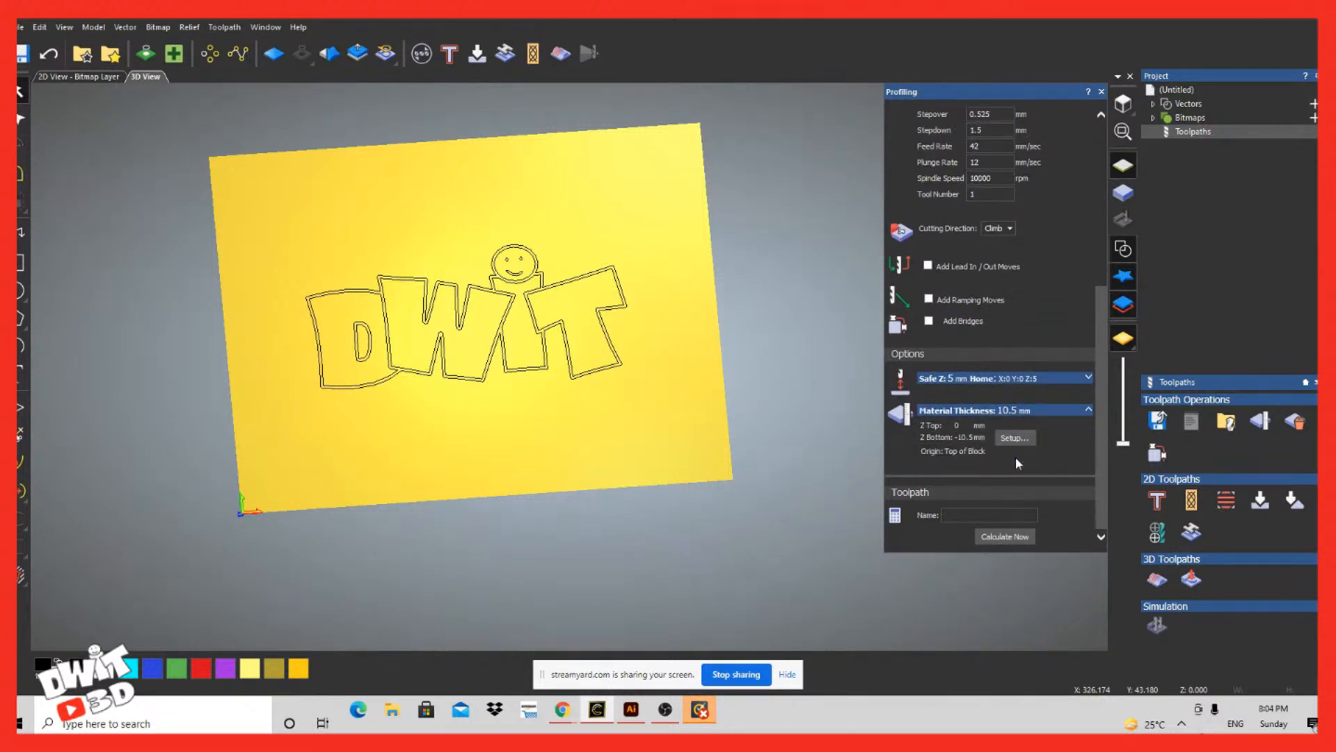
click(1016, 438)
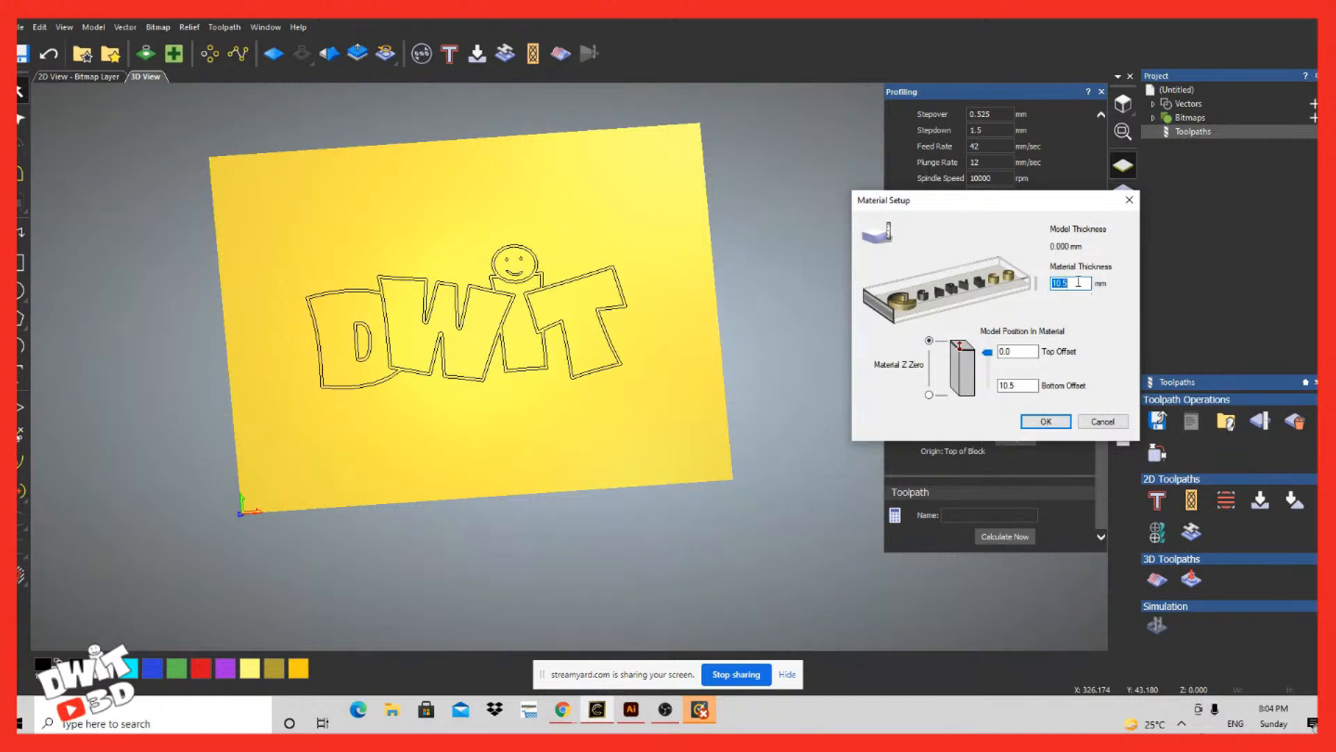
text(5)
click(1055, 422)
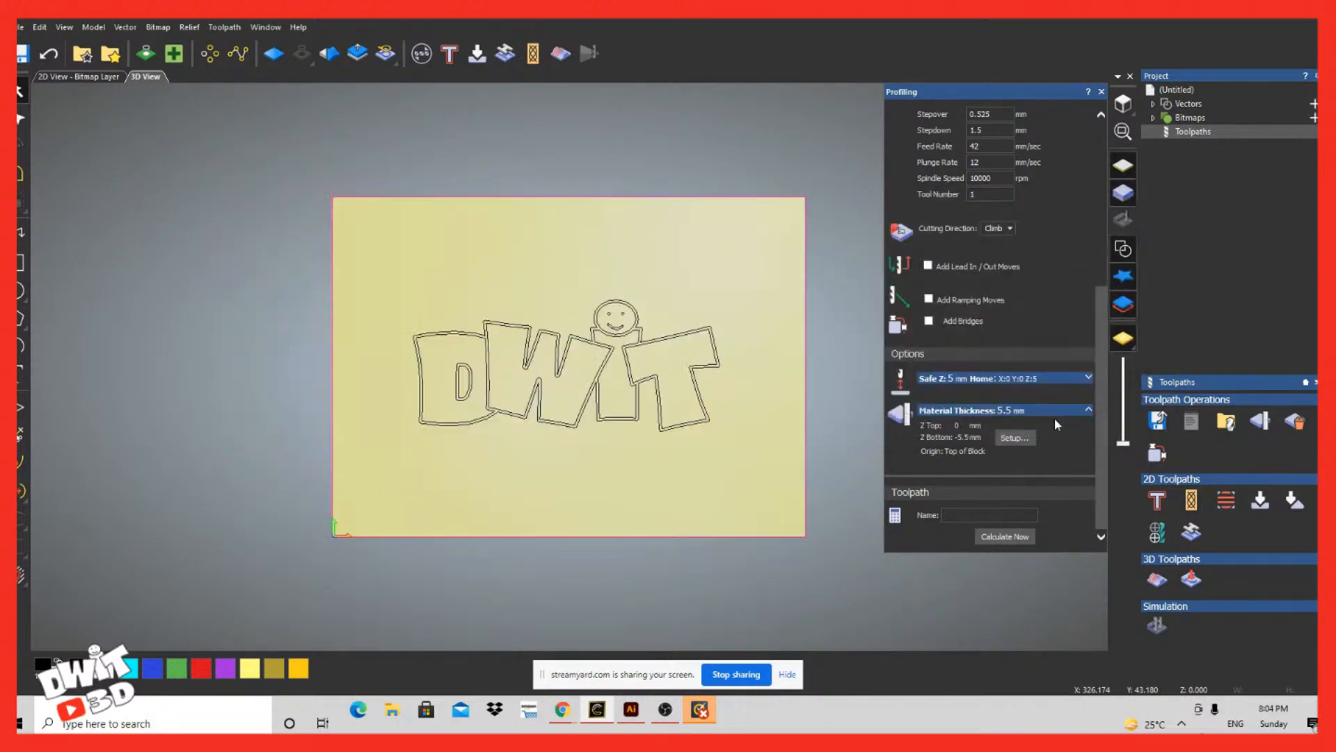
Step: Enable bridges for the profile toolpath and select all the DWIT logo vectors, including the smiley face
scroll(1030, 436, up, 2)
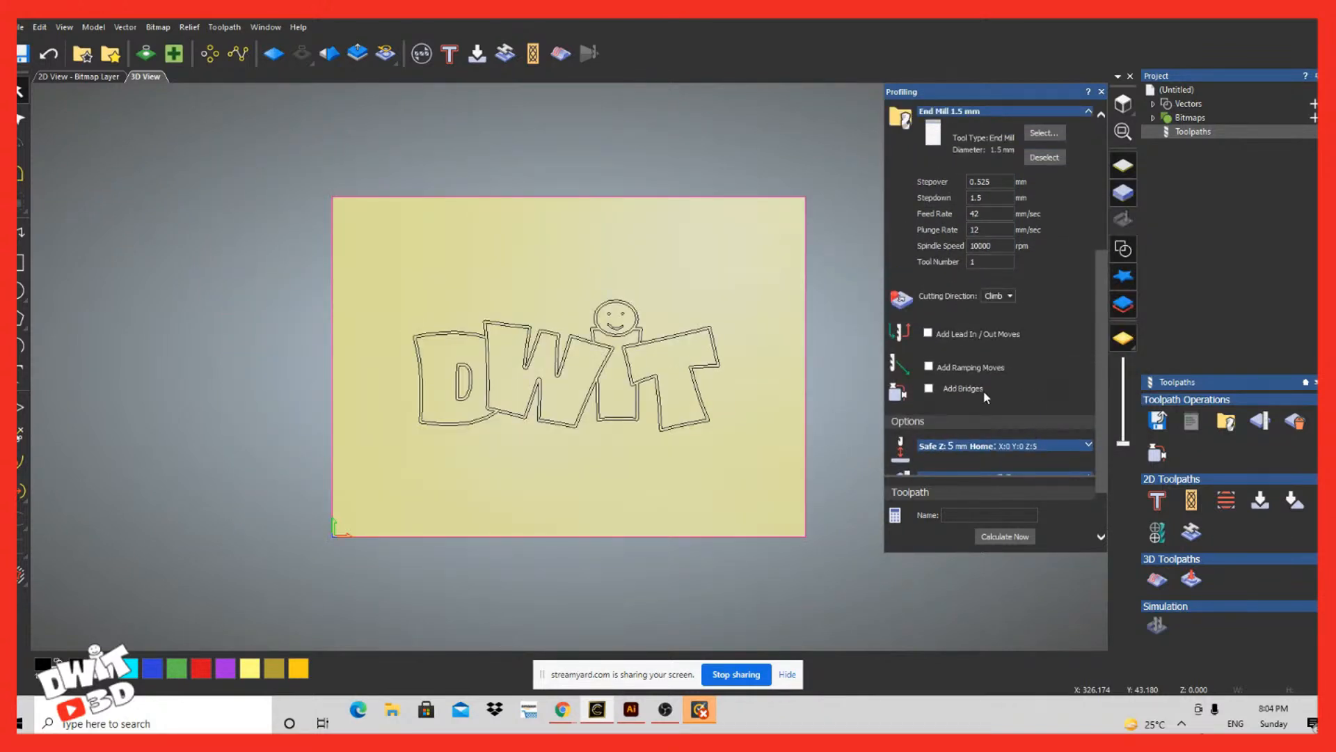
click(929, 390)
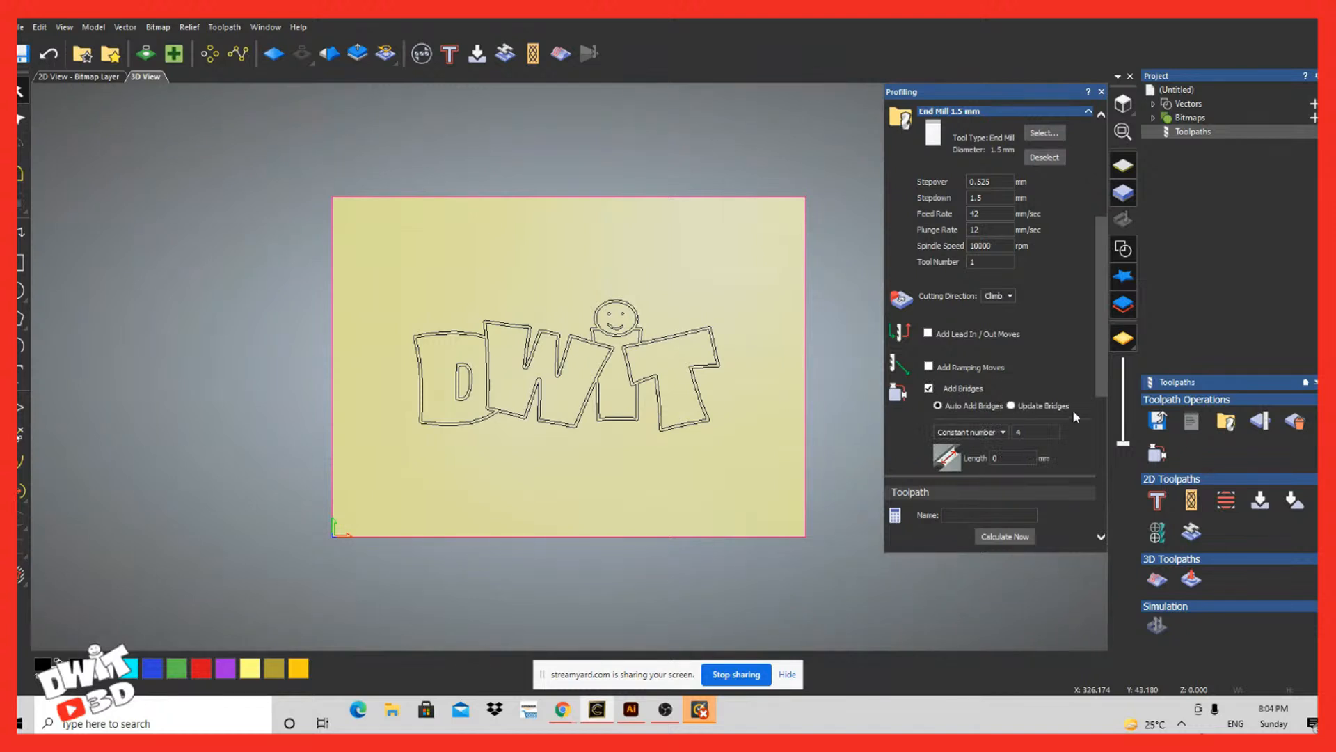
scroll(1061, 424, down, 5)
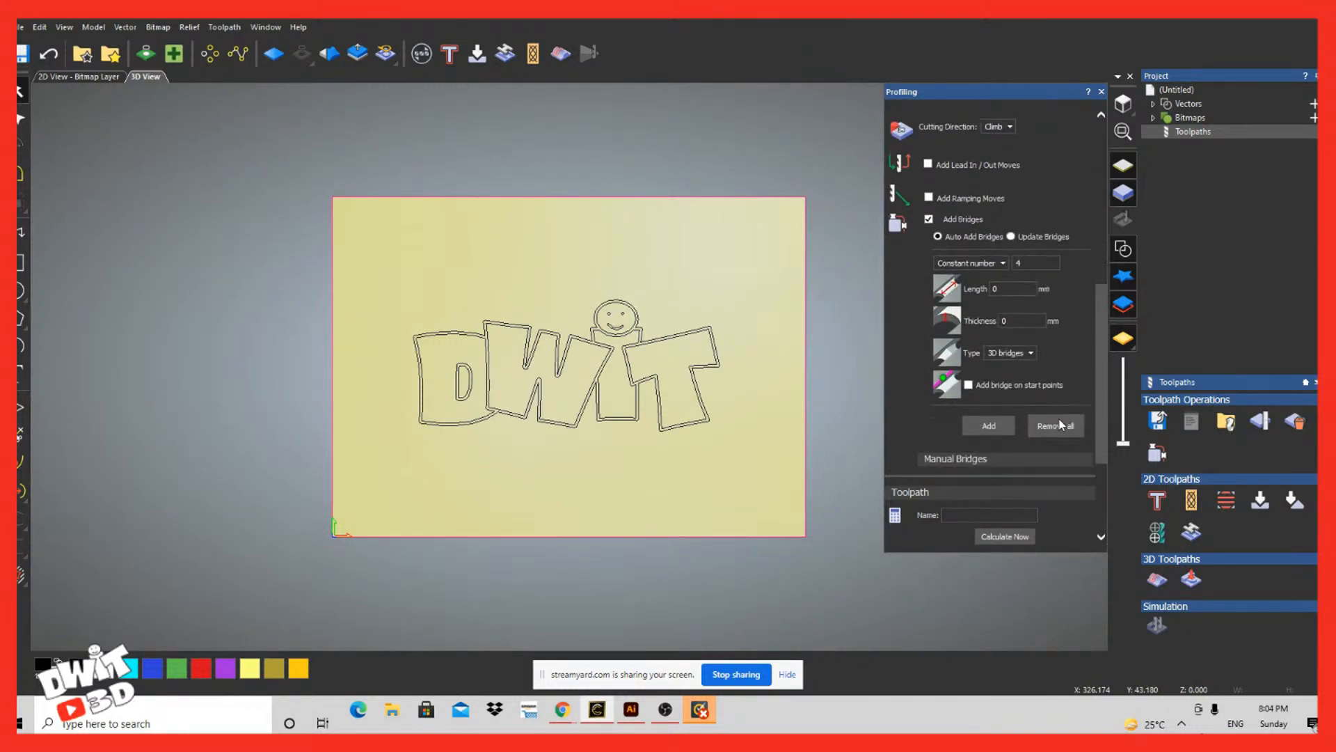
drag(756, 336, 423, 439)
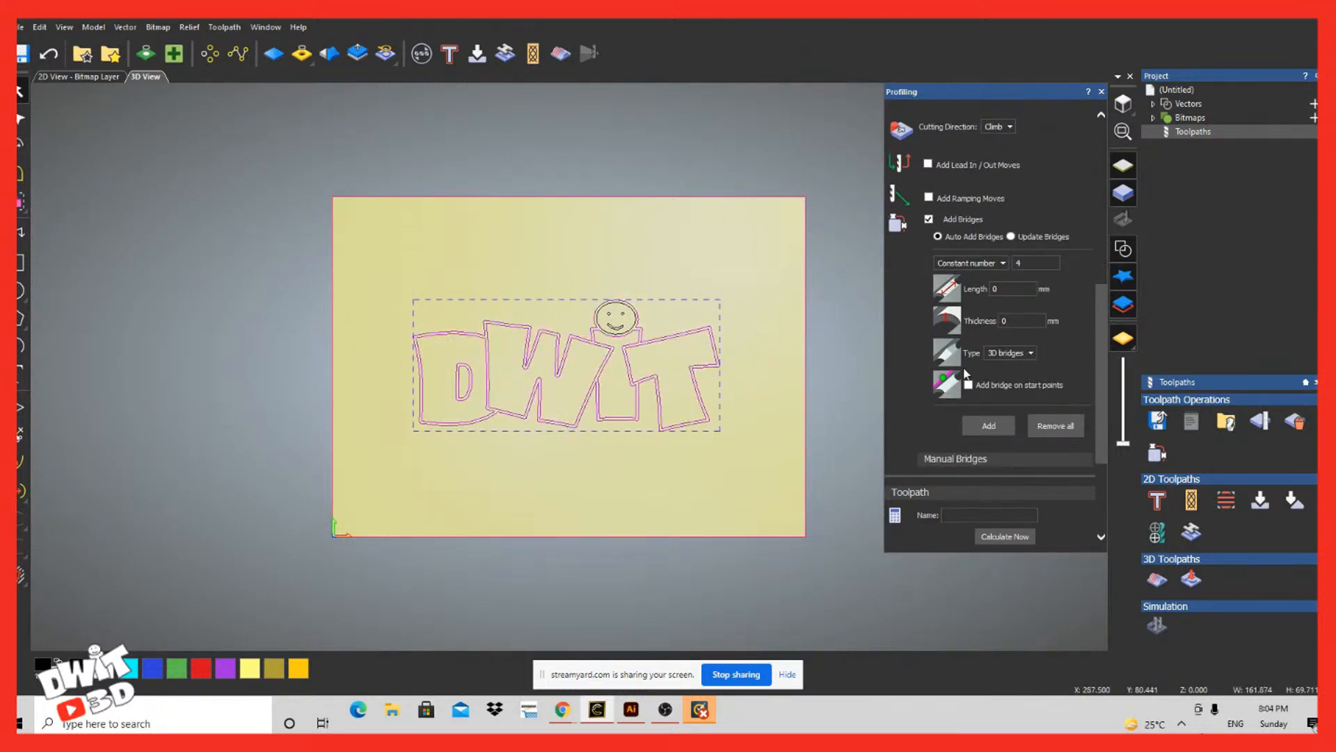
drag(736, 276, 372, 456)
Step: Set the bridge type to 2D bridges with a length of 1 mm and a thickness, and add them to the selected vectors
click(1022, 352)
click(1009, 369)
double_click(1010, 320)
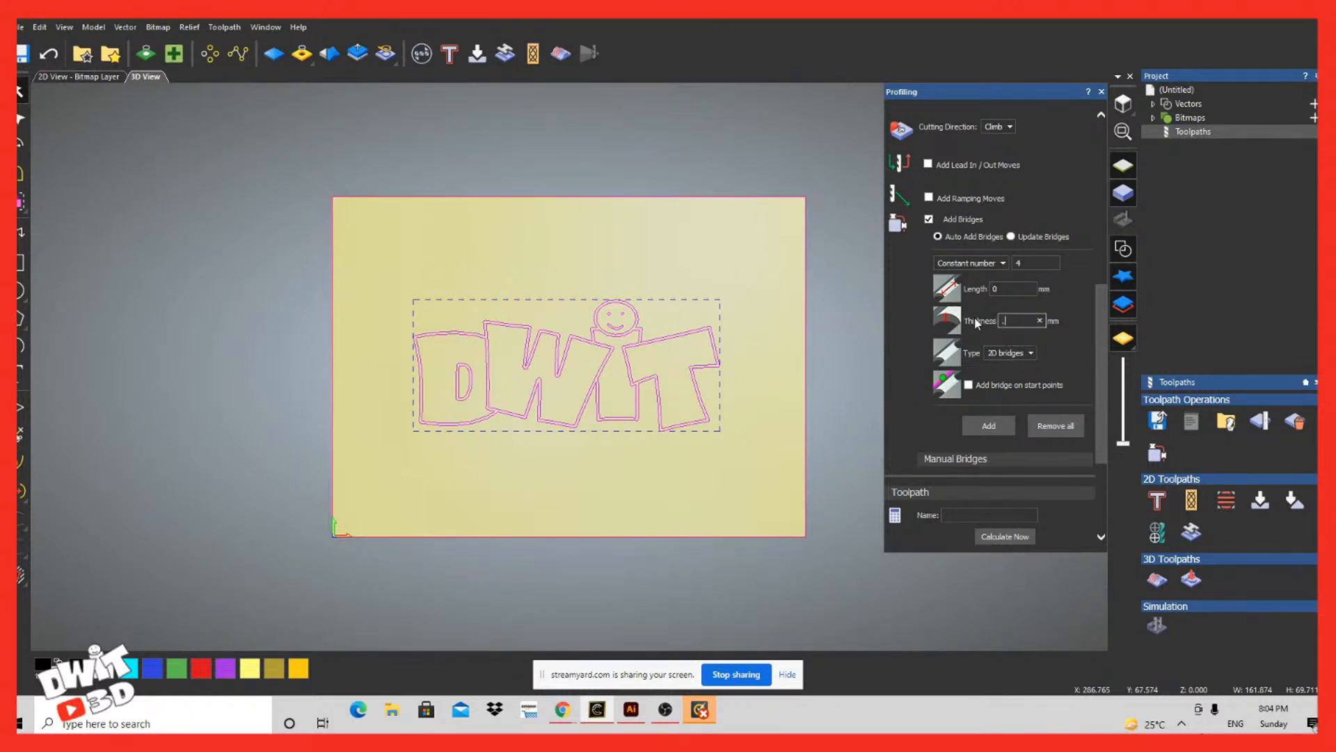
key(shift+Tab)
key(Tab)
click(990, 425)
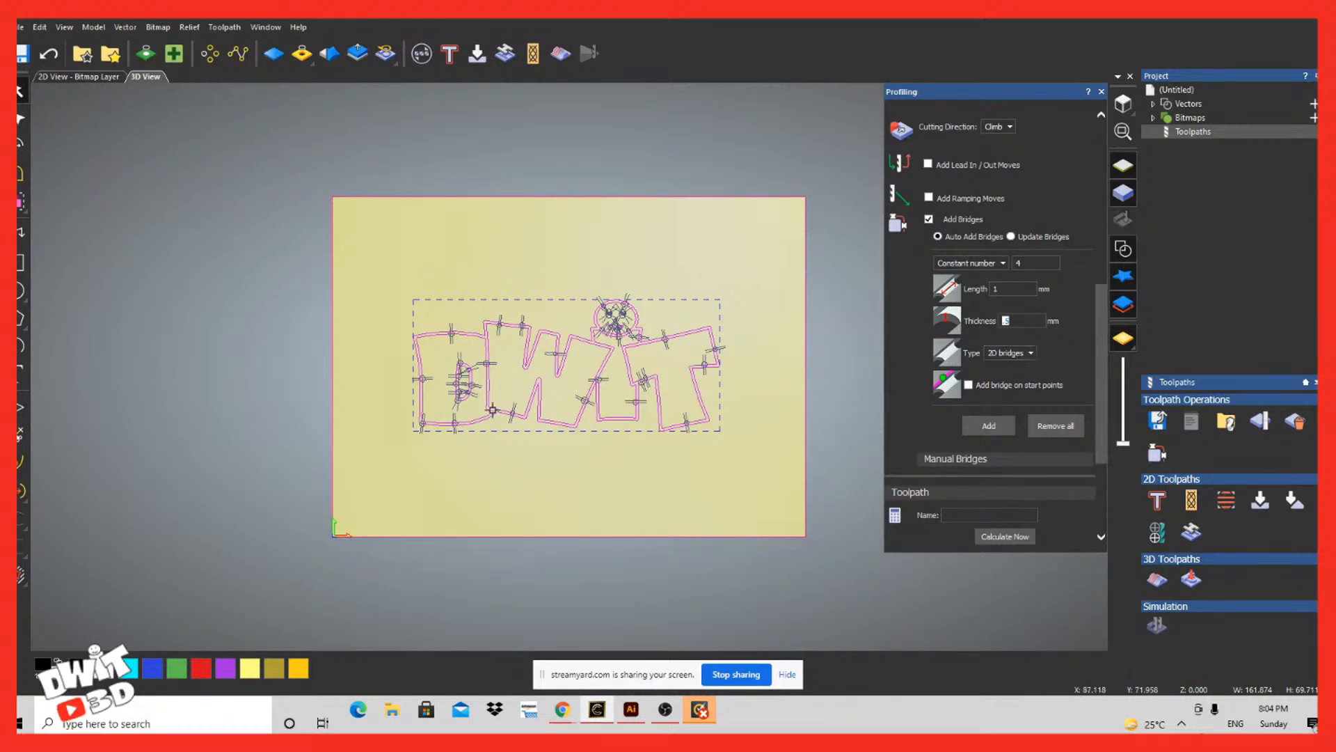
Step: Examine how the bridges are distributed along the letter outlines and the smiley face of the logo
scroll(466, 416, up, 5)
scroll(466, 416, up, 3)
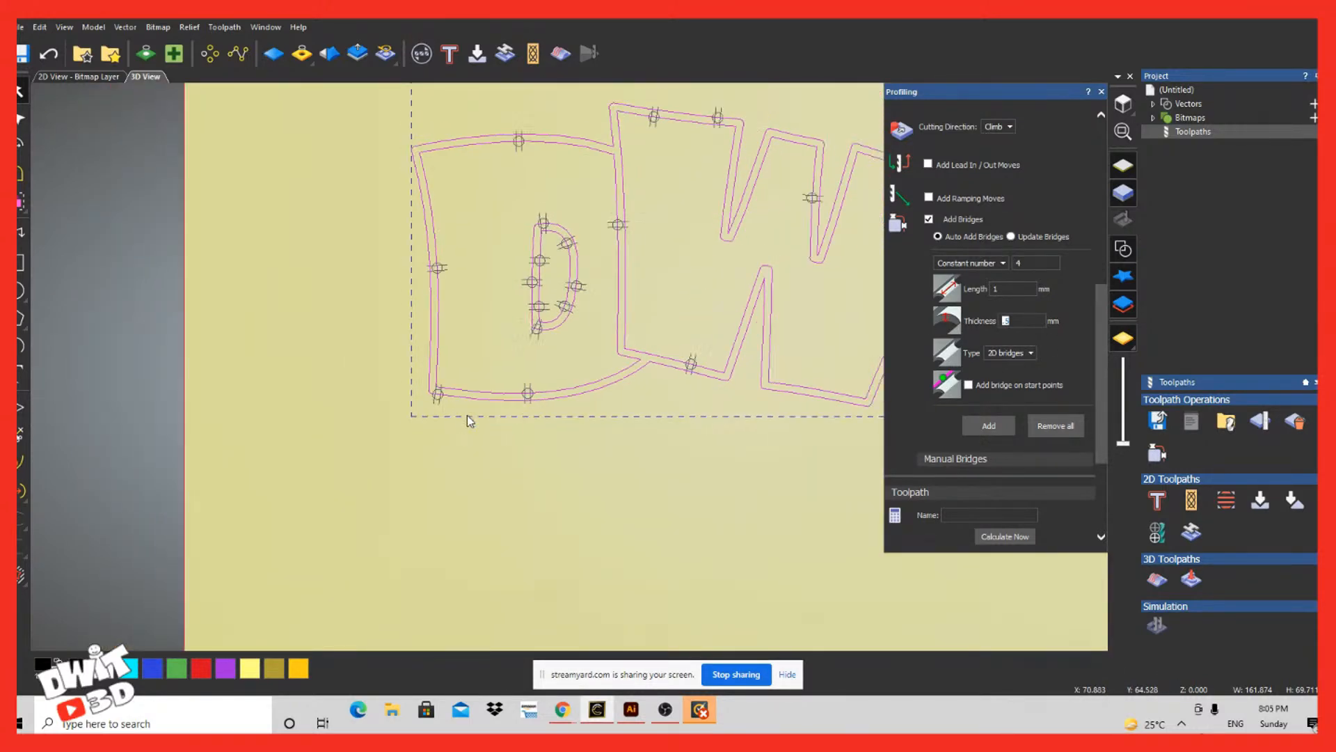
scroll(467, 415, down, 3)
scroll(466, 414, up, 5)
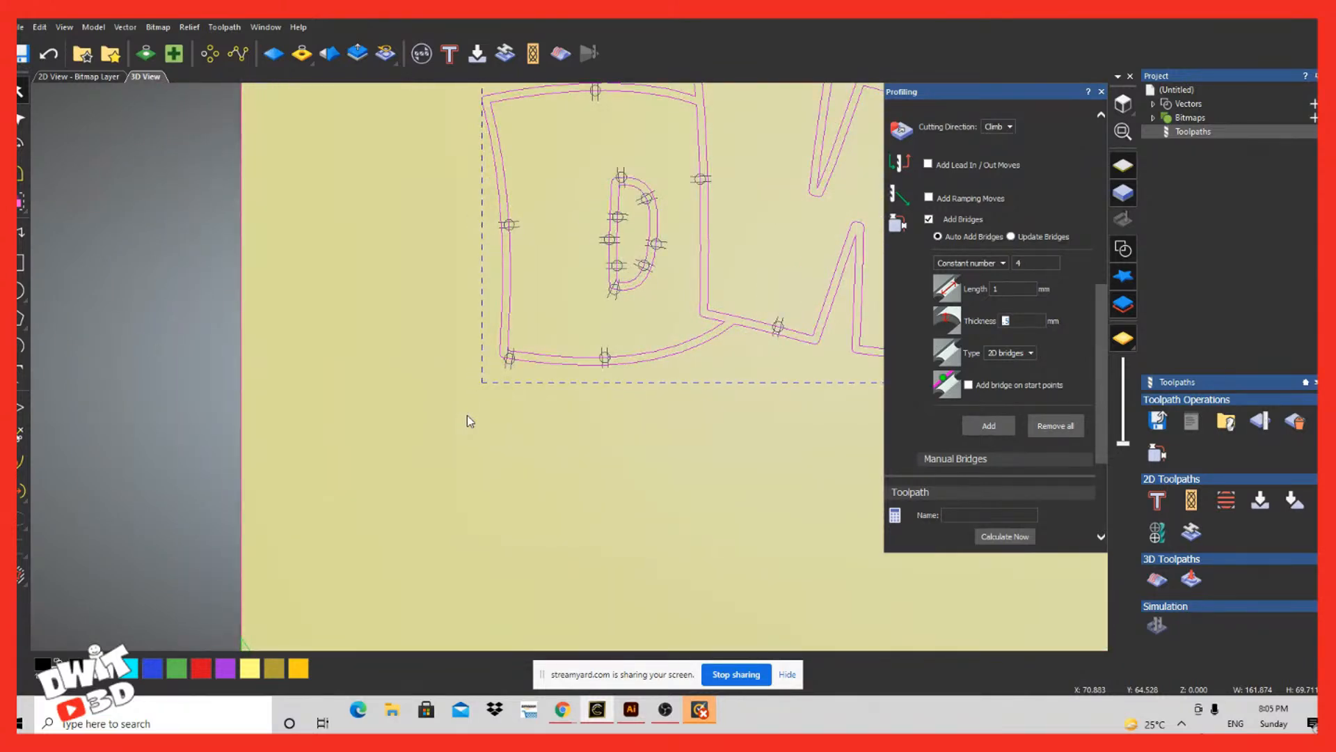
scroll(467, 415, down, 4)
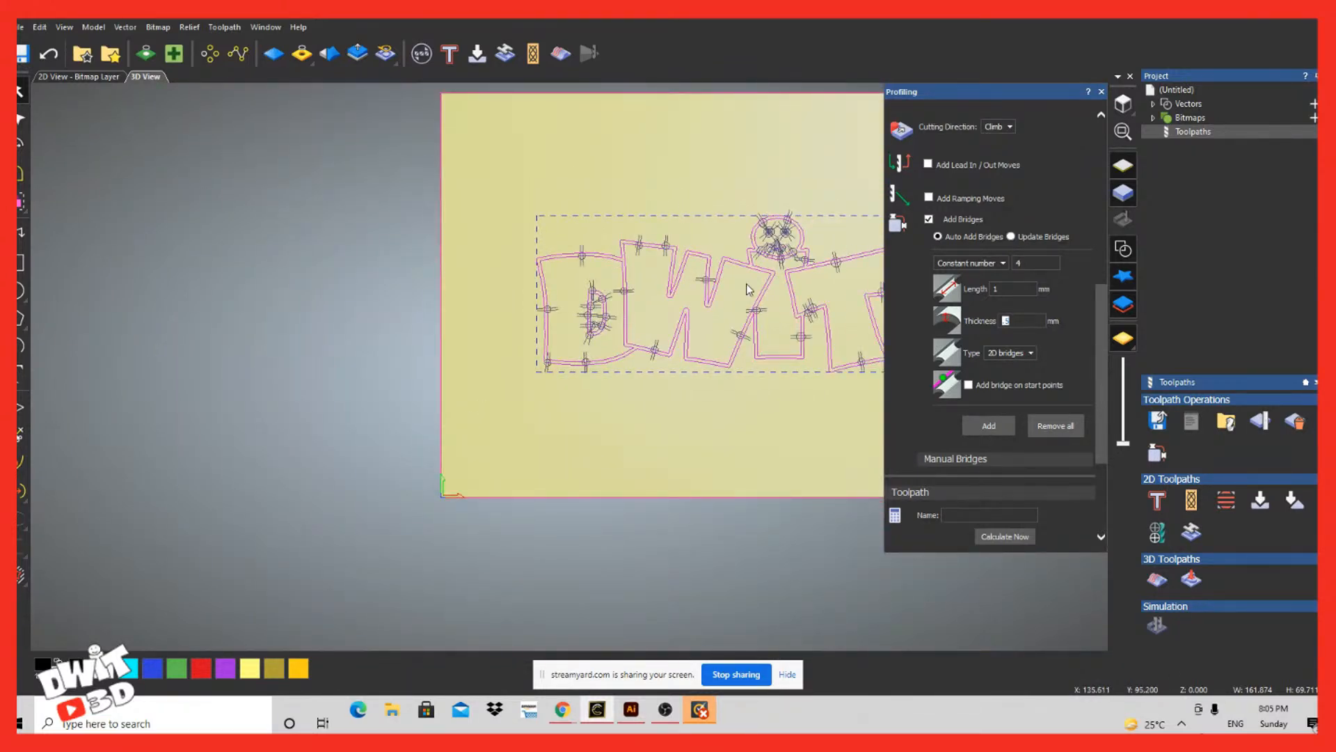
scroll(748, 289, down, 2)
scroll(752, 292, up, 4)
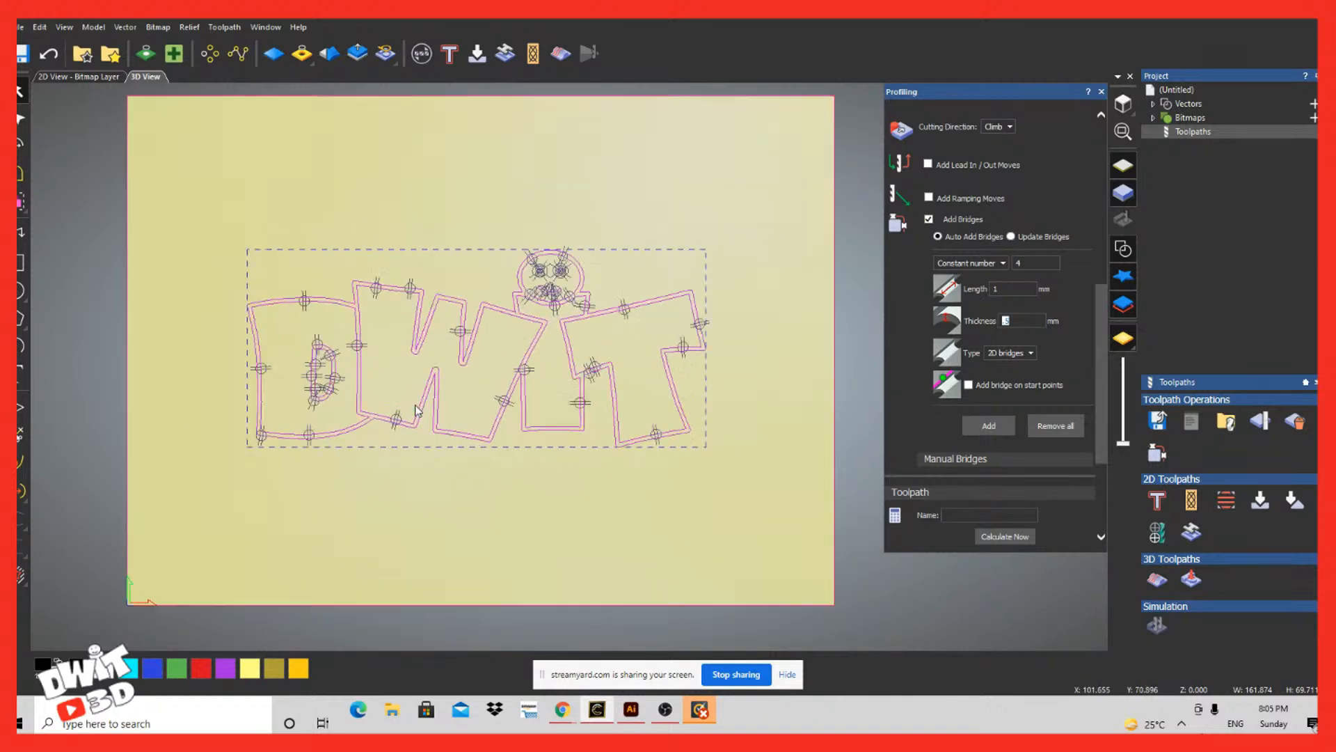
scroll(417, 410, up, 1)
scroll(418, 411, down, 4)
scroll(419, 410, up, 5)
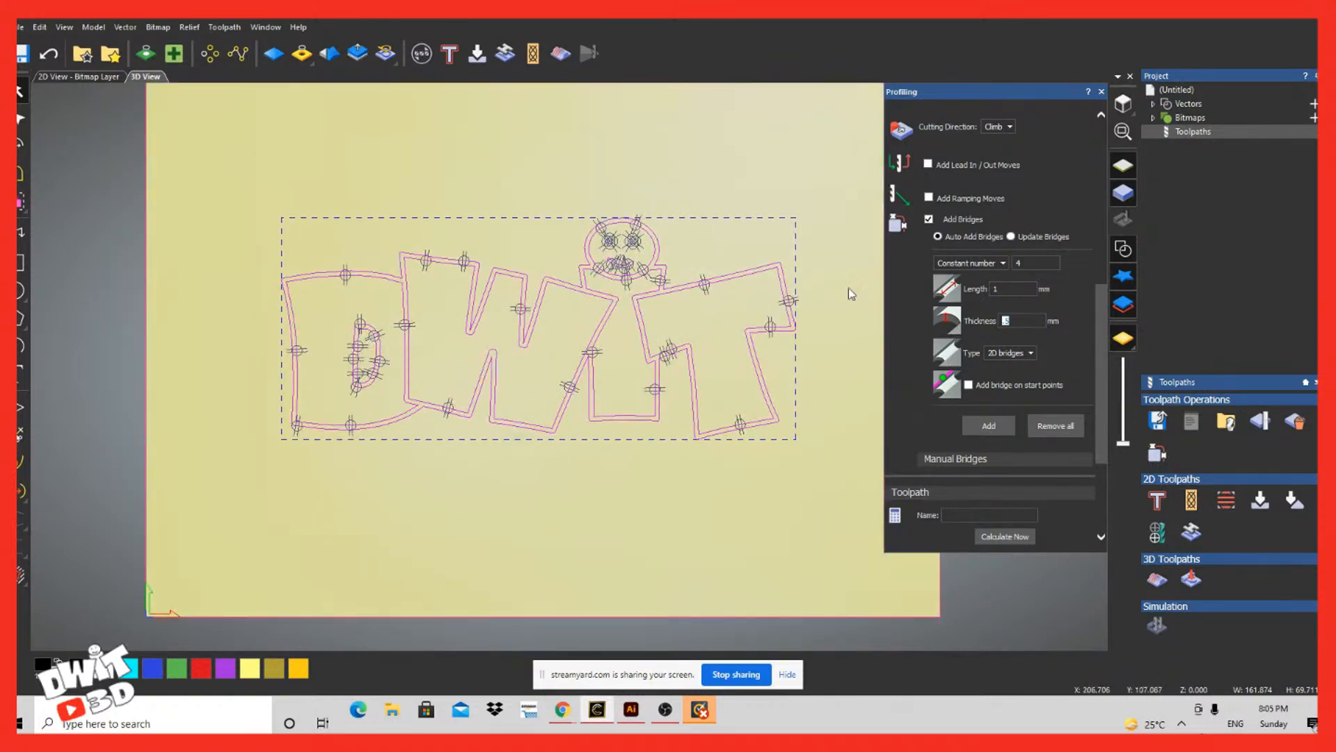
Step: Calculate the profile toolpath for the bridged logo and examine its cutting passes in 3D
click(1017, 540)
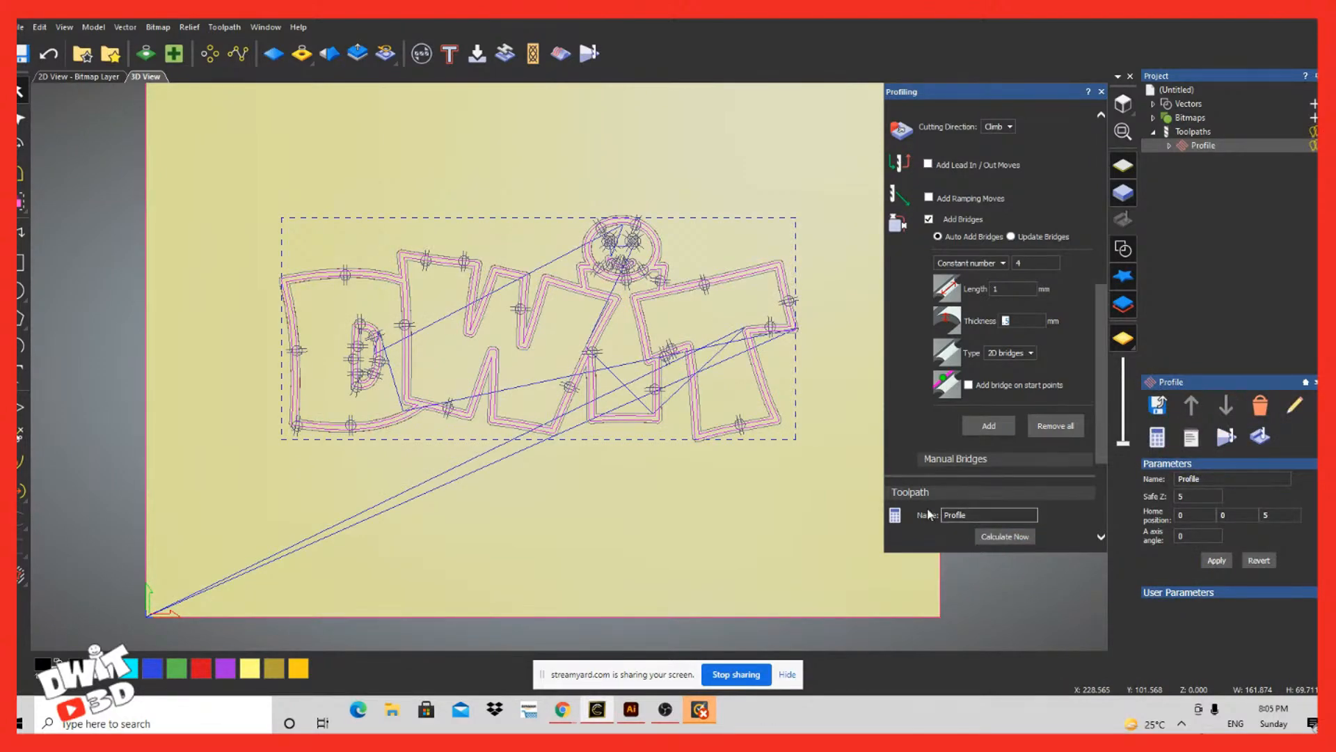
drag(458, 524, 647, 348)
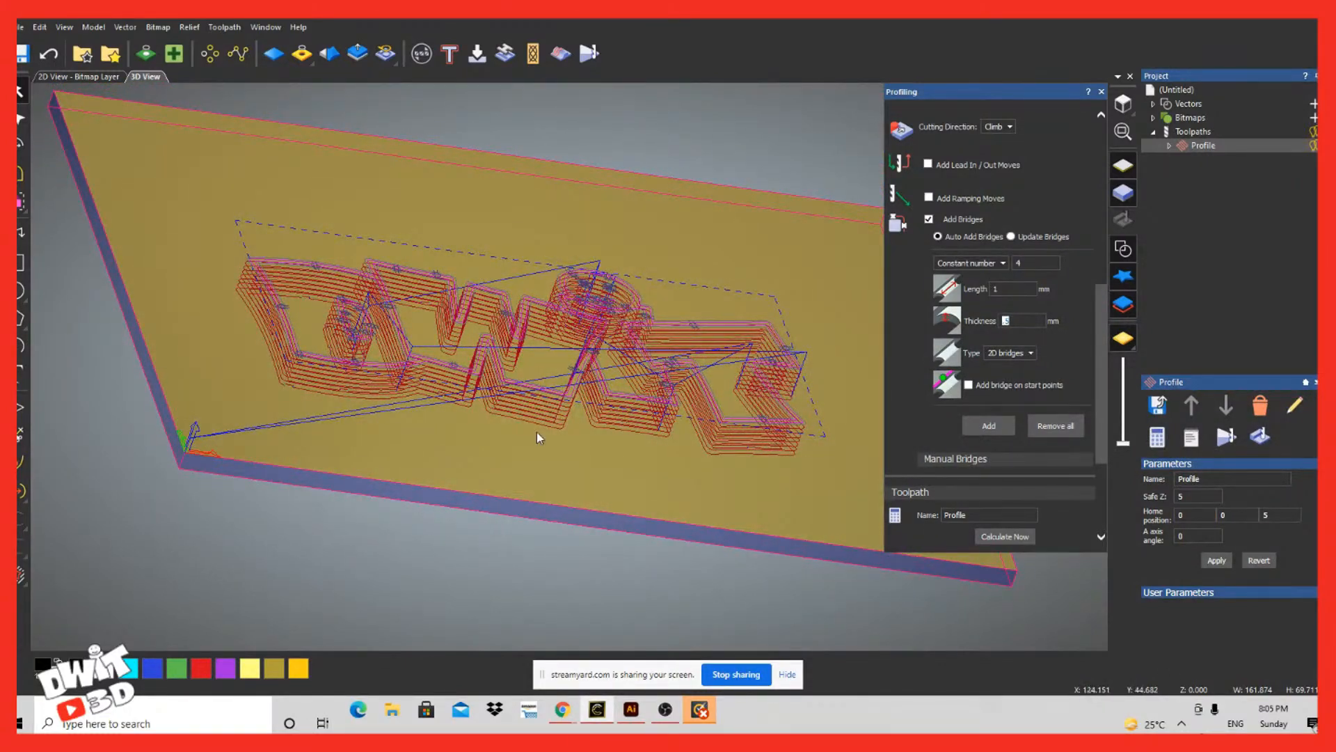
scroll(1062, 375, up, 5)
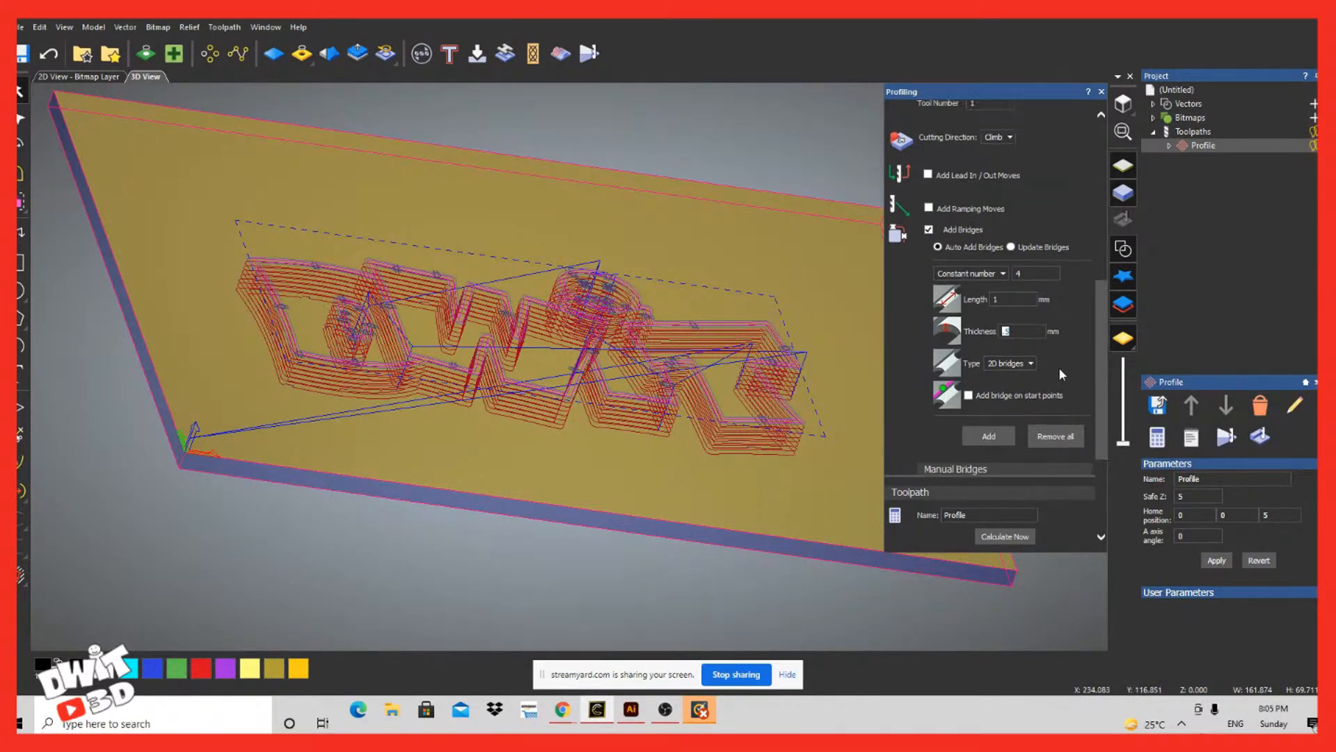
Step: Simulate the bridged Profile toolpath on the stock block
scroll(1061, 375, down, 2)
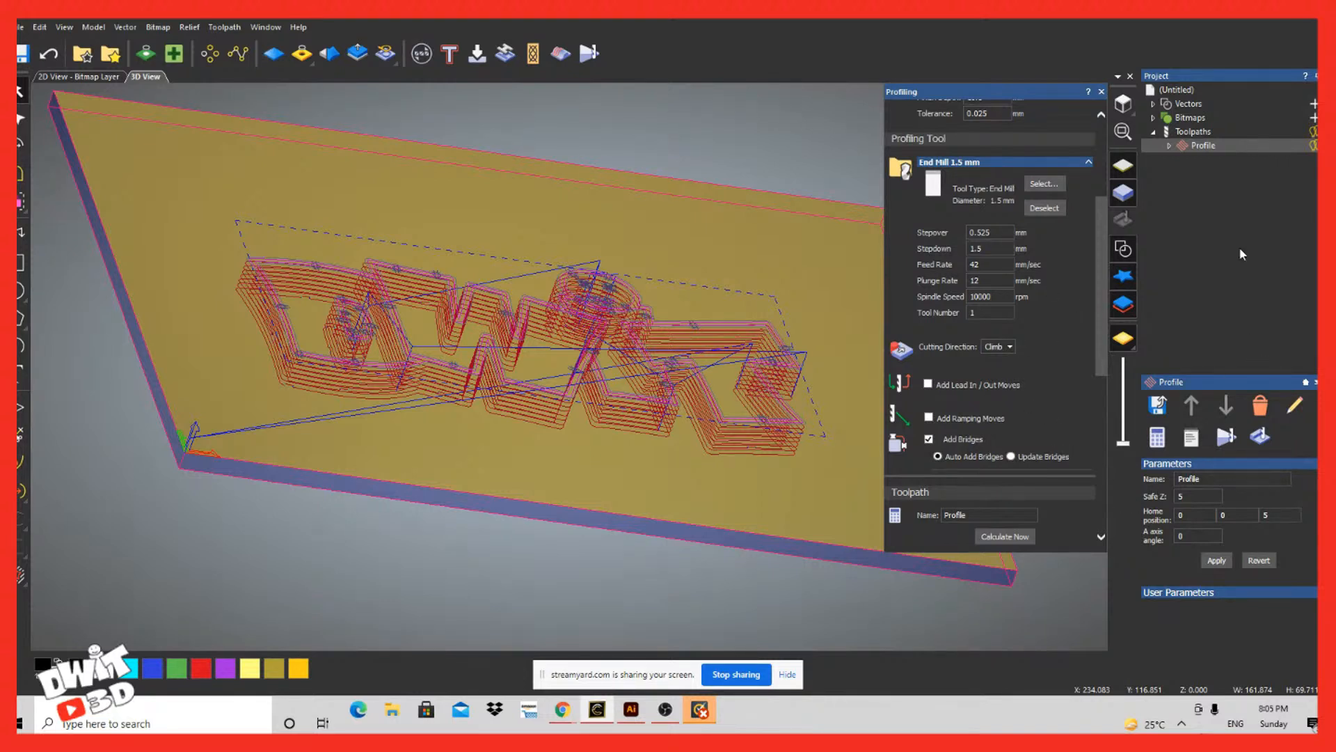
right_click(1213, 148)
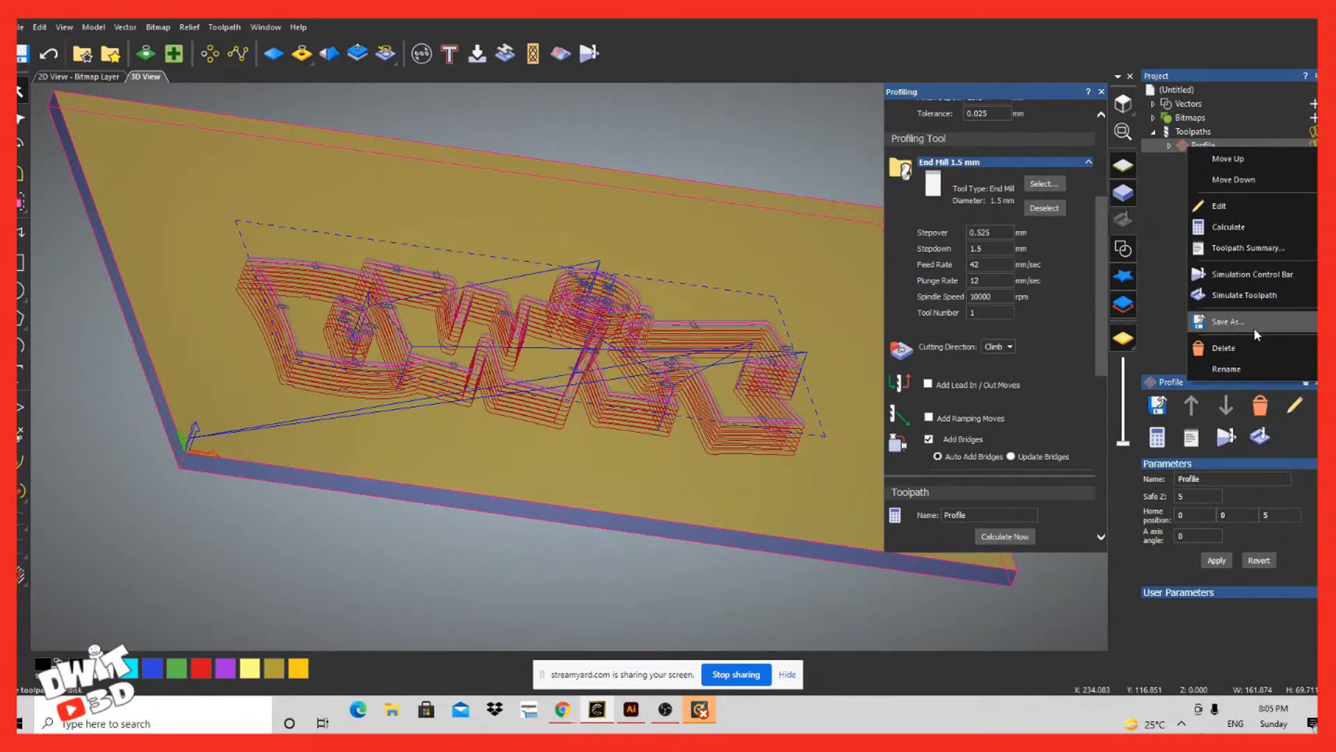
click(1244, 295)
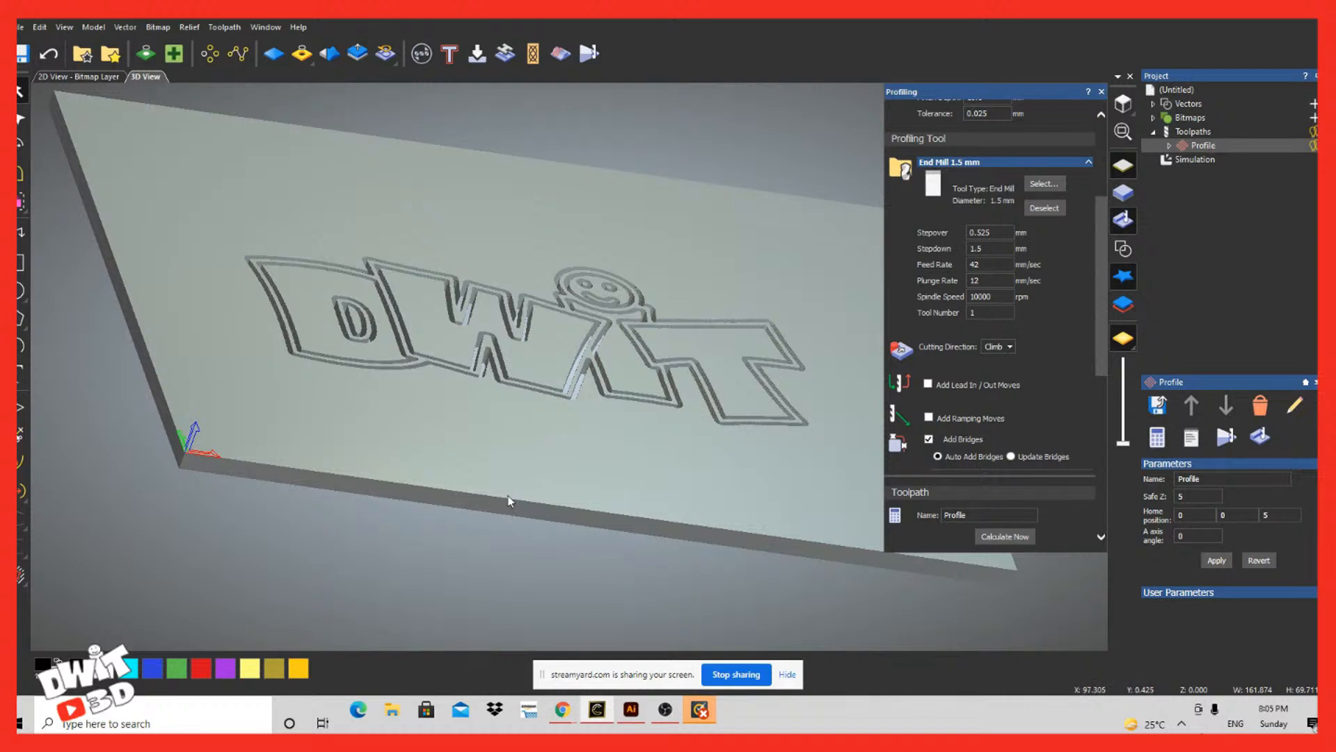
Step: Examine the simulated profile cut around the DWIT letters and smiley face from several angles
scroll(239, 445, down, 3)
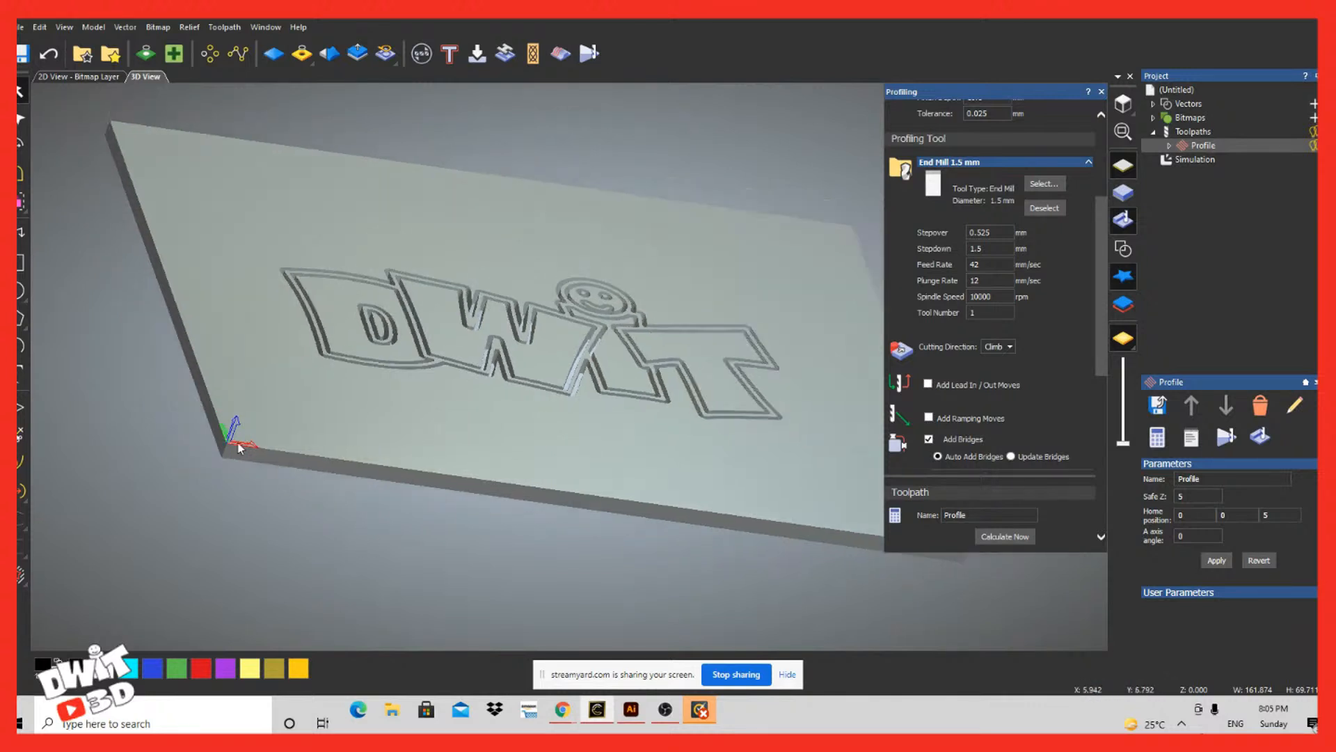
scroll(512, 452, down, 1)
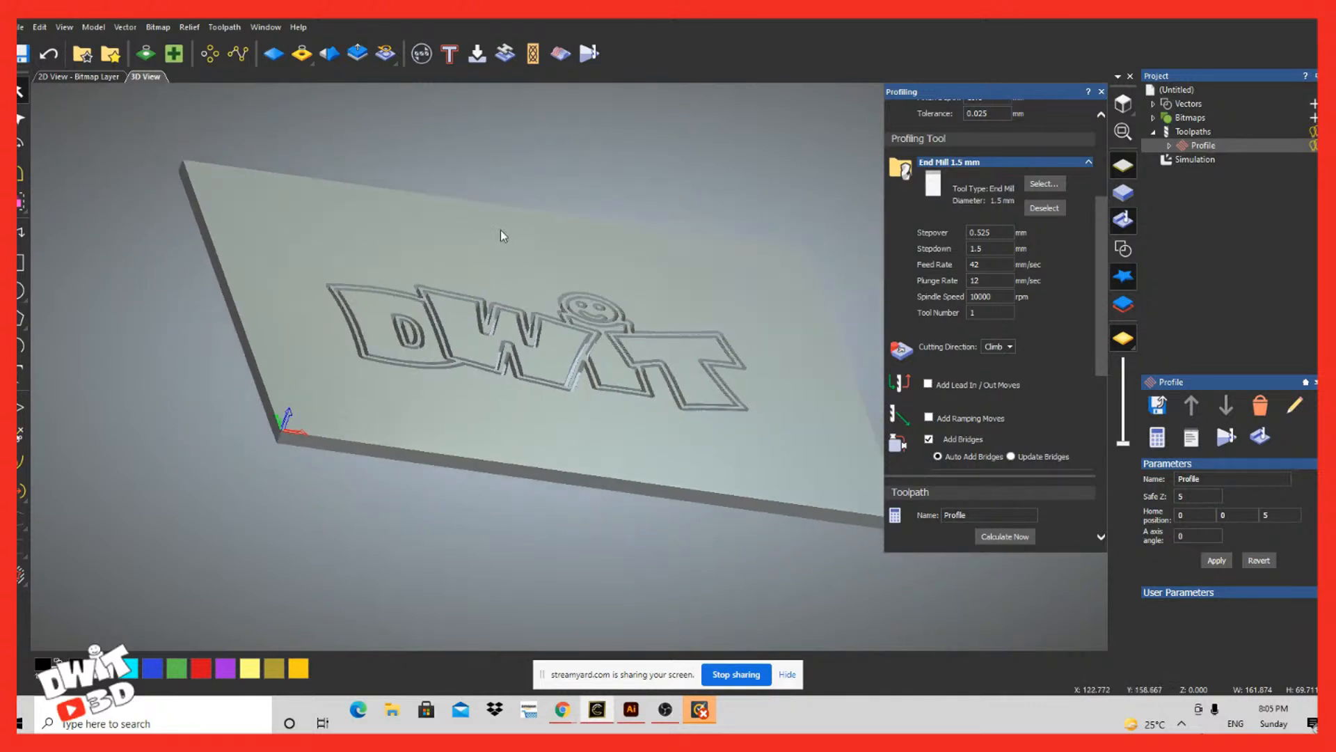
scroll(452, 358, down, 5)
scroll(462, 365, up, 8)
drag(754, 385, 643, 570)
scroll(796, 274, down, 5)
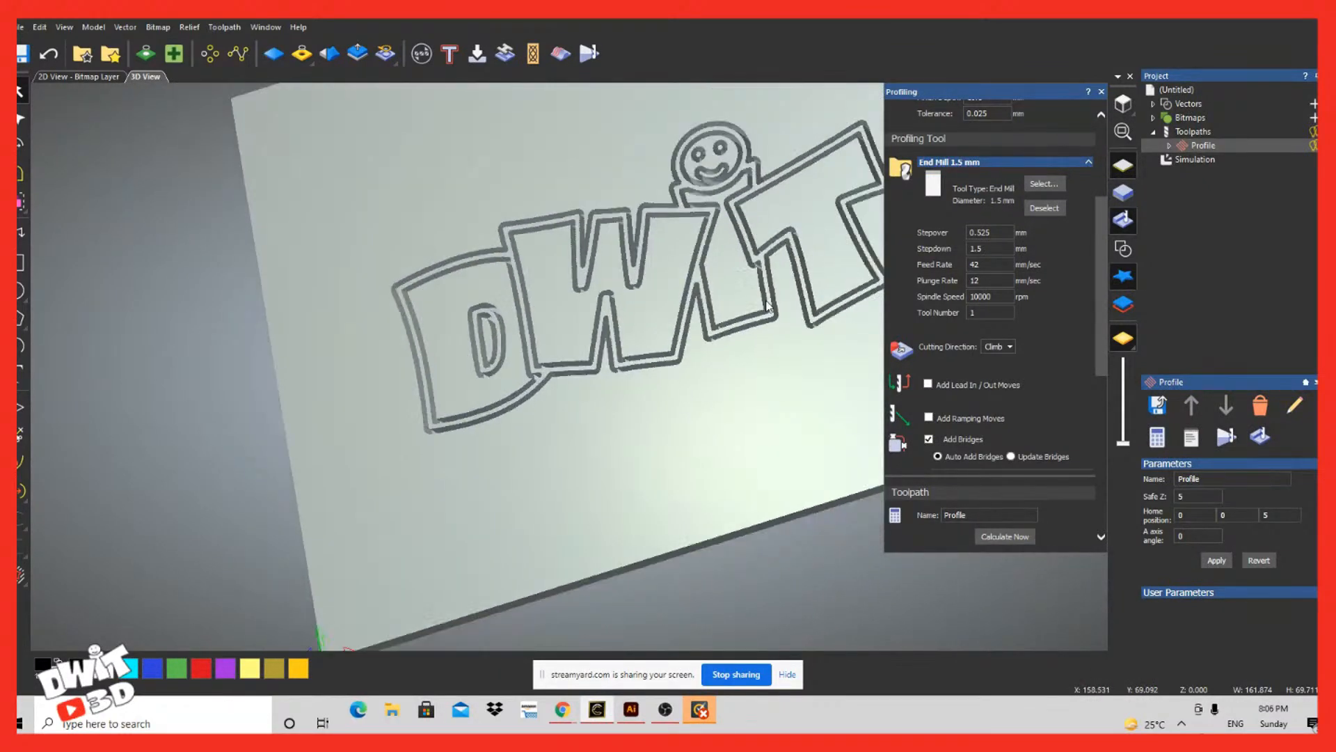
right_click(854, 235)
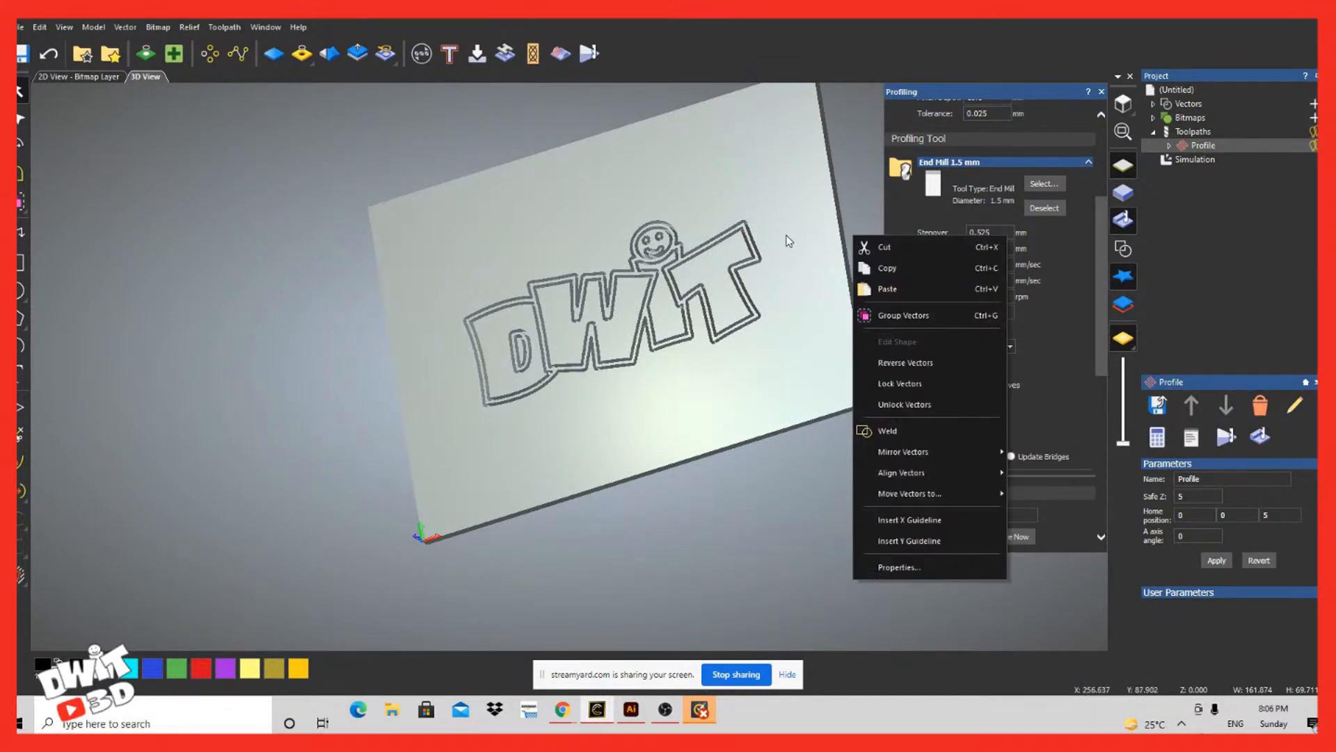
drag(796, 237, 1016, 249)
scroll(1016, 249, up, 1)
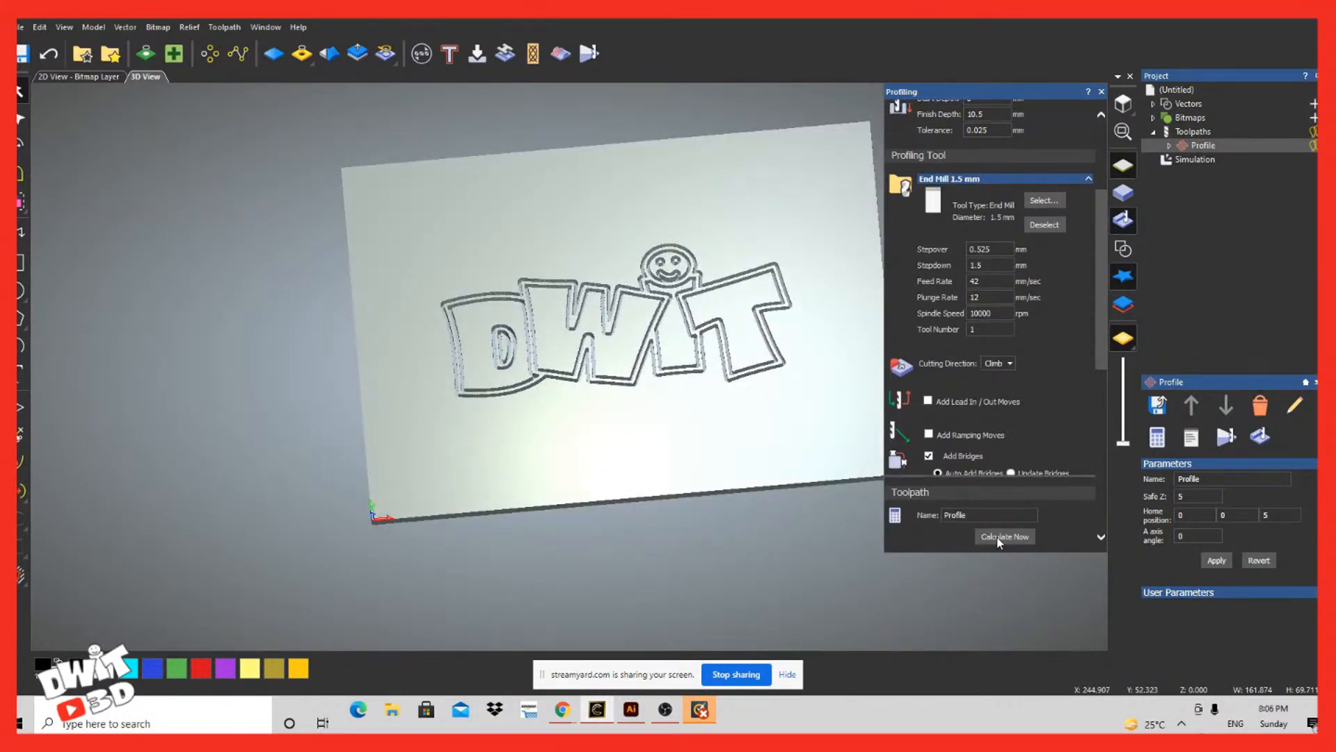
Step: Show the vectors over the simulated block and compare the bridge markers with the cut outlines
click(1123, 250)
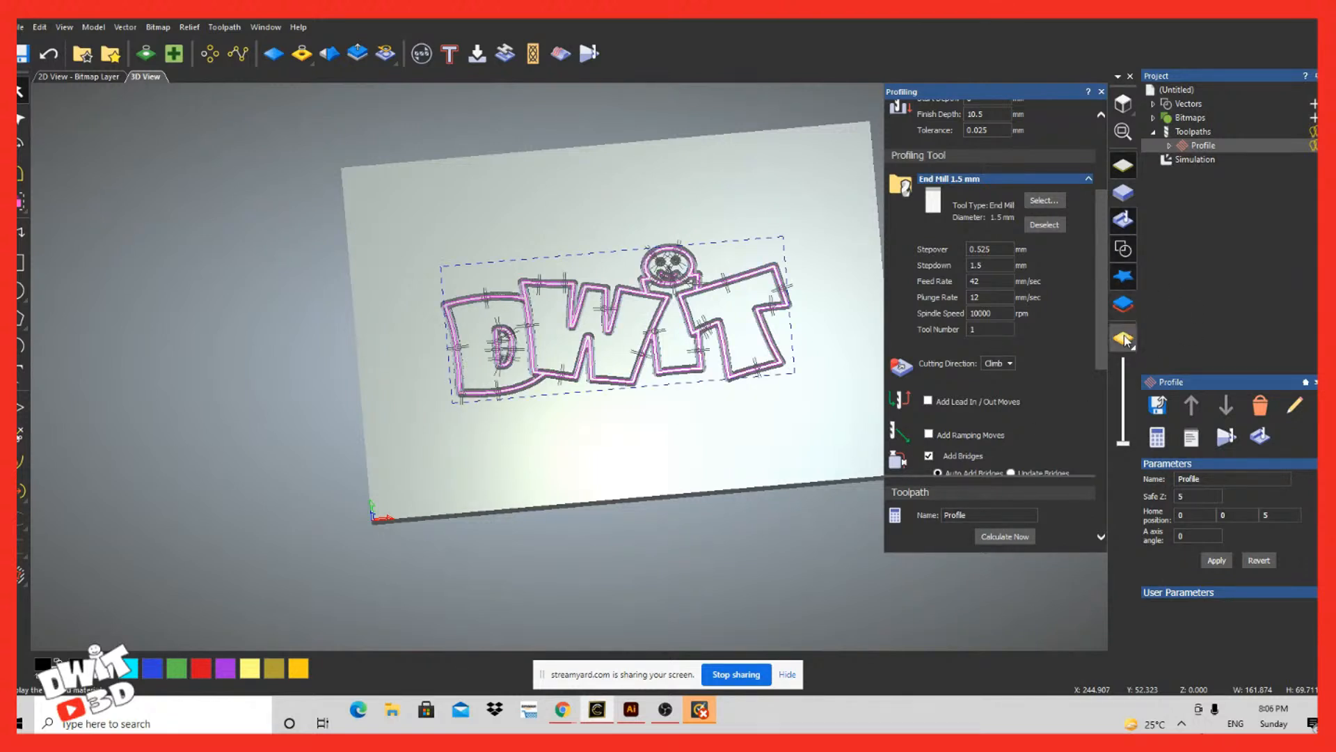
click(1125, 218)
click(1126, 217)
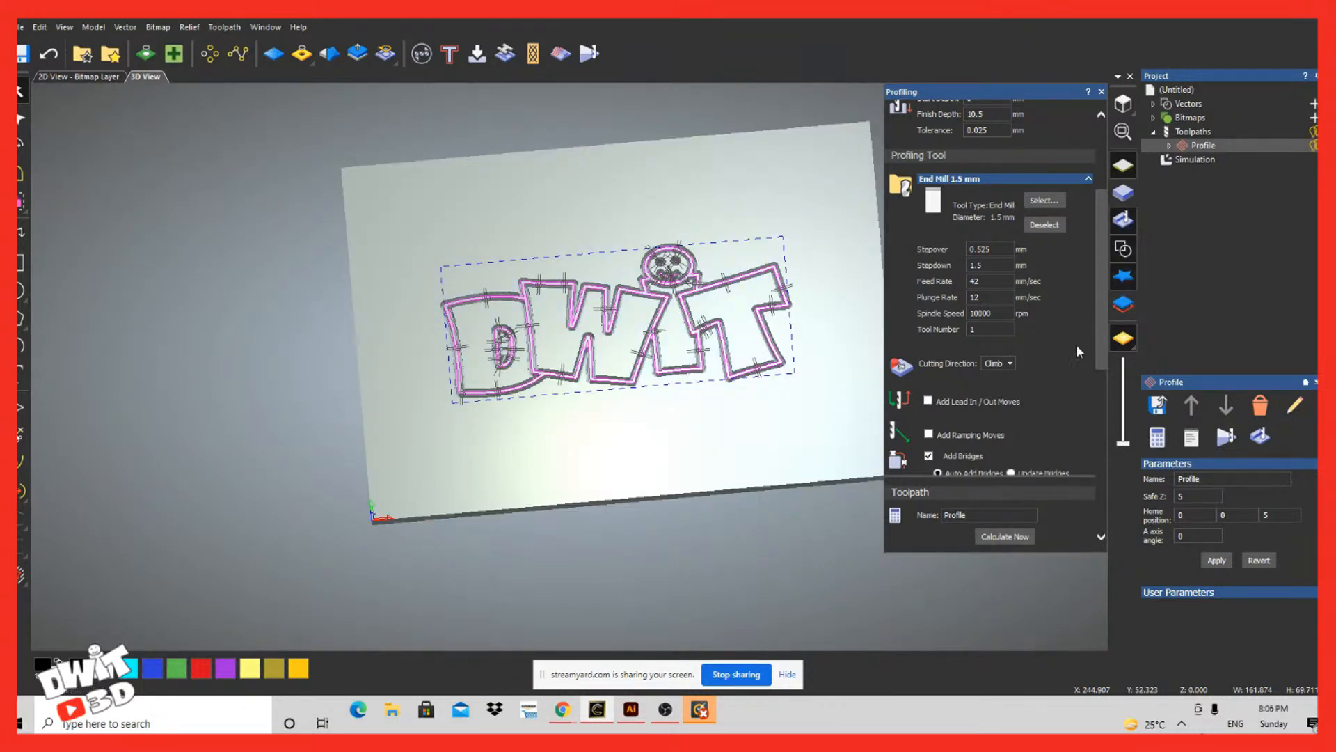
scroll(809, 217, down, 2)
scroll(808, 217, up, 3)
scroll(808, 216, down, 5)
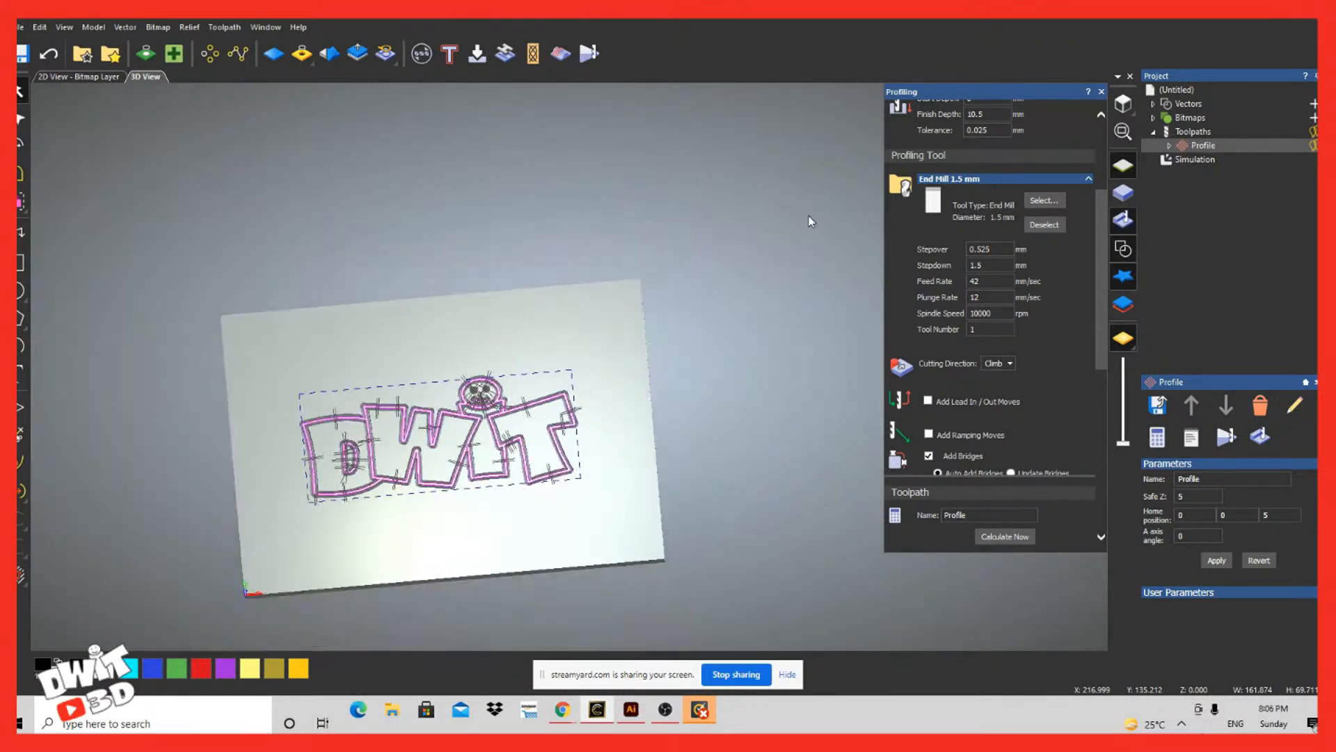
scroll(351, 478, up, 6)
scroll(549, 490, down, 4)
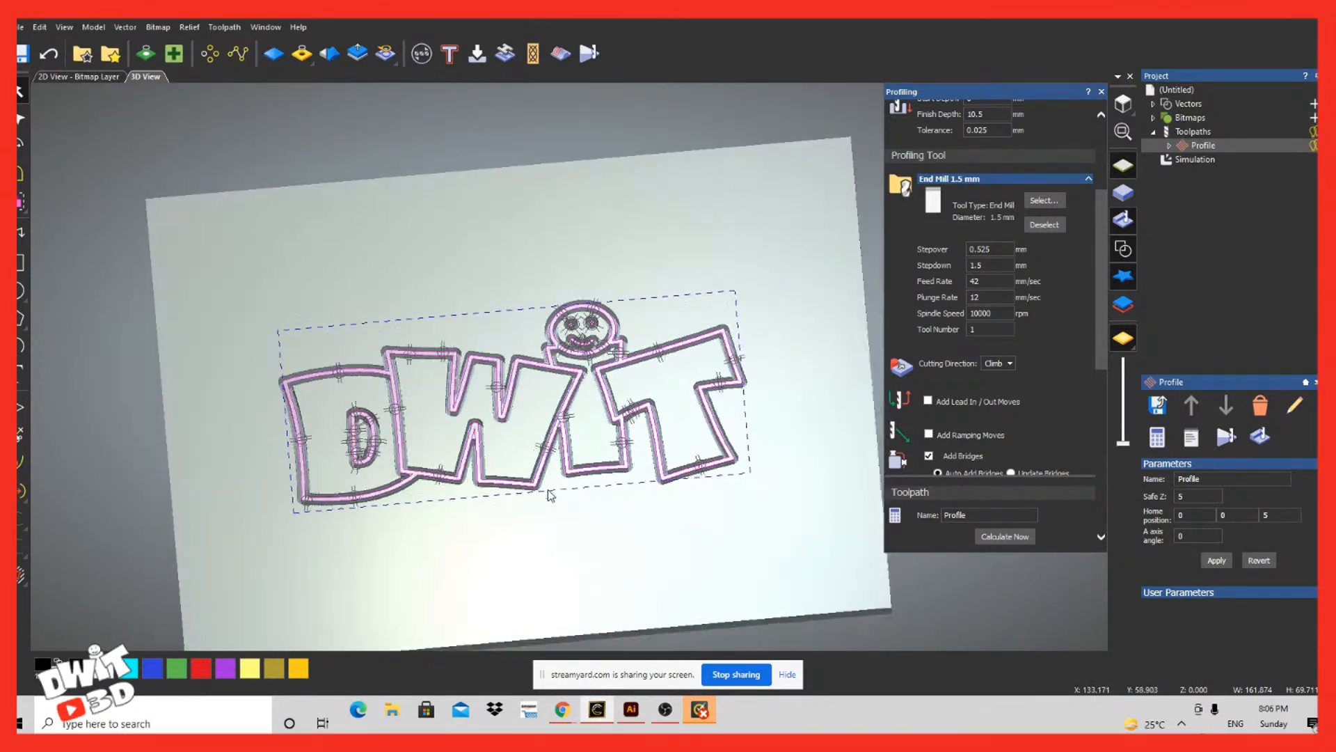
Step: Delete the simulation and the Profile toolpath from the project
right_click(1200, 161)
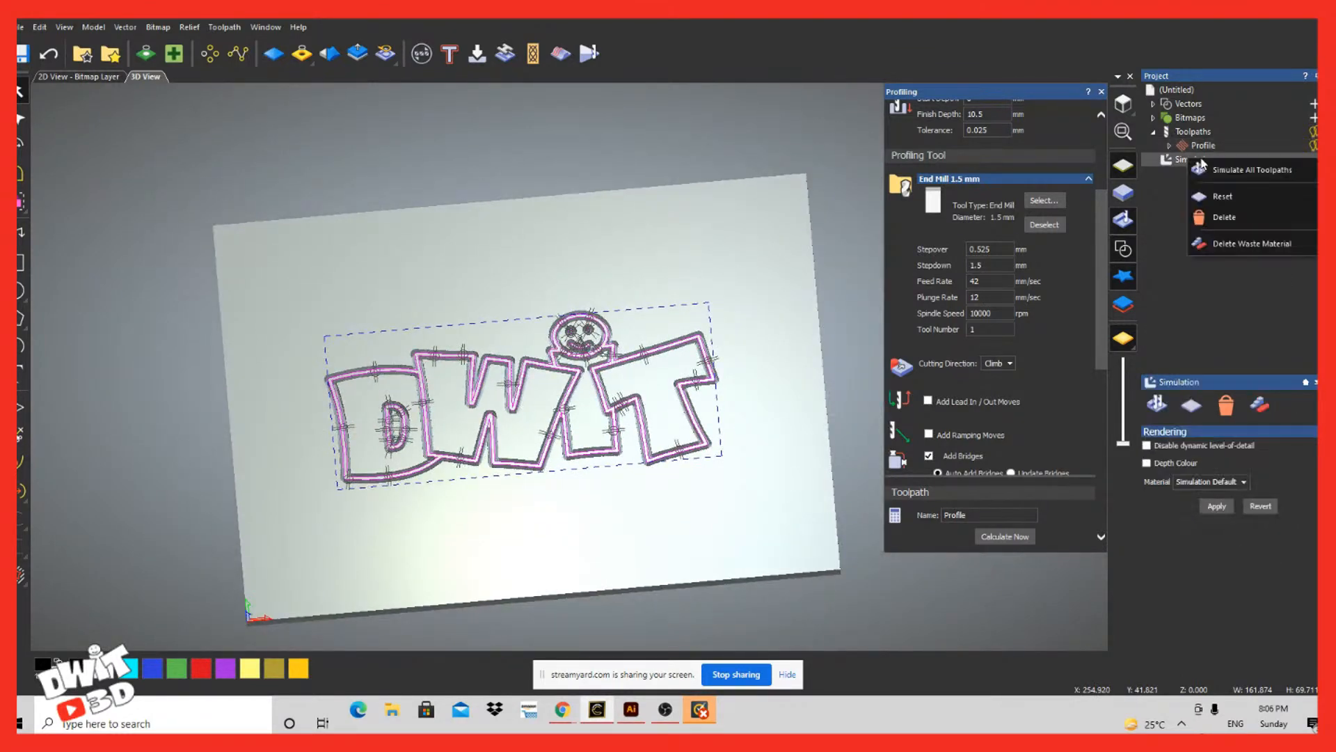
click(1216, 218)
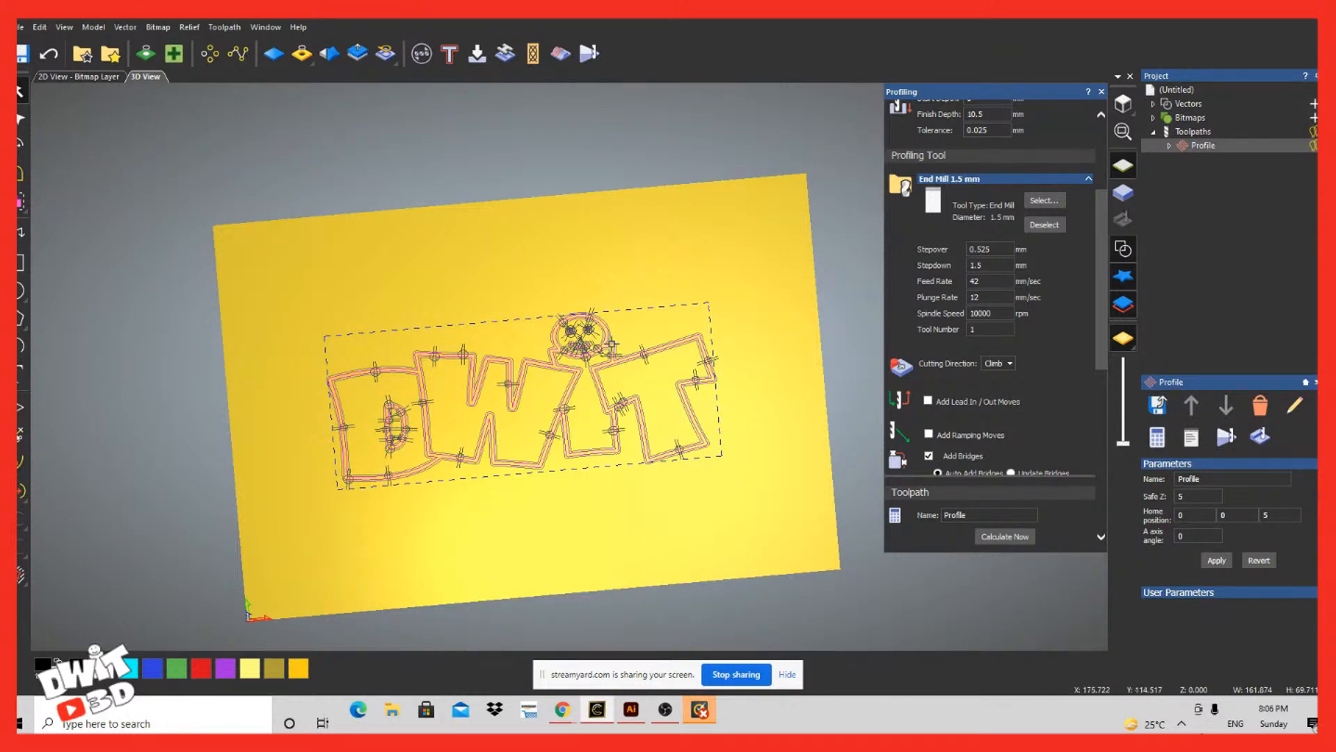
right_click(1187, 143)
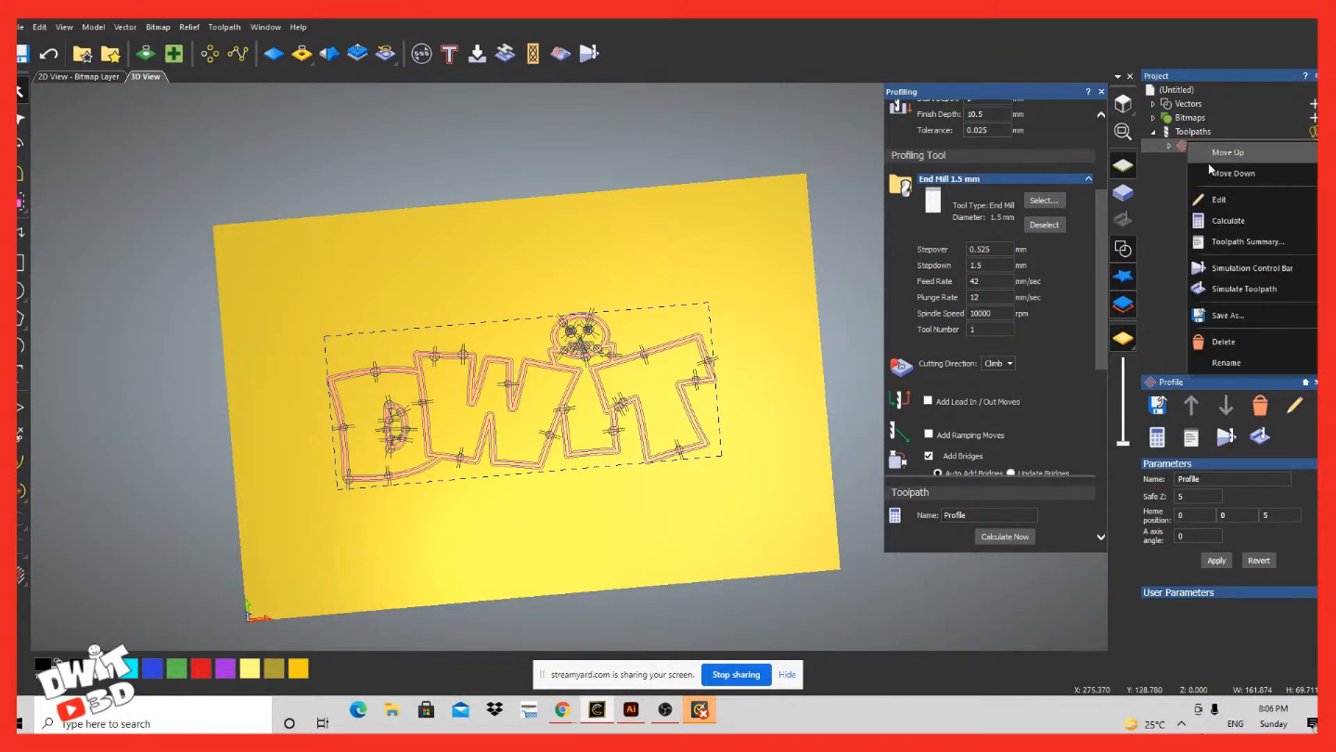
click(1227, 342)
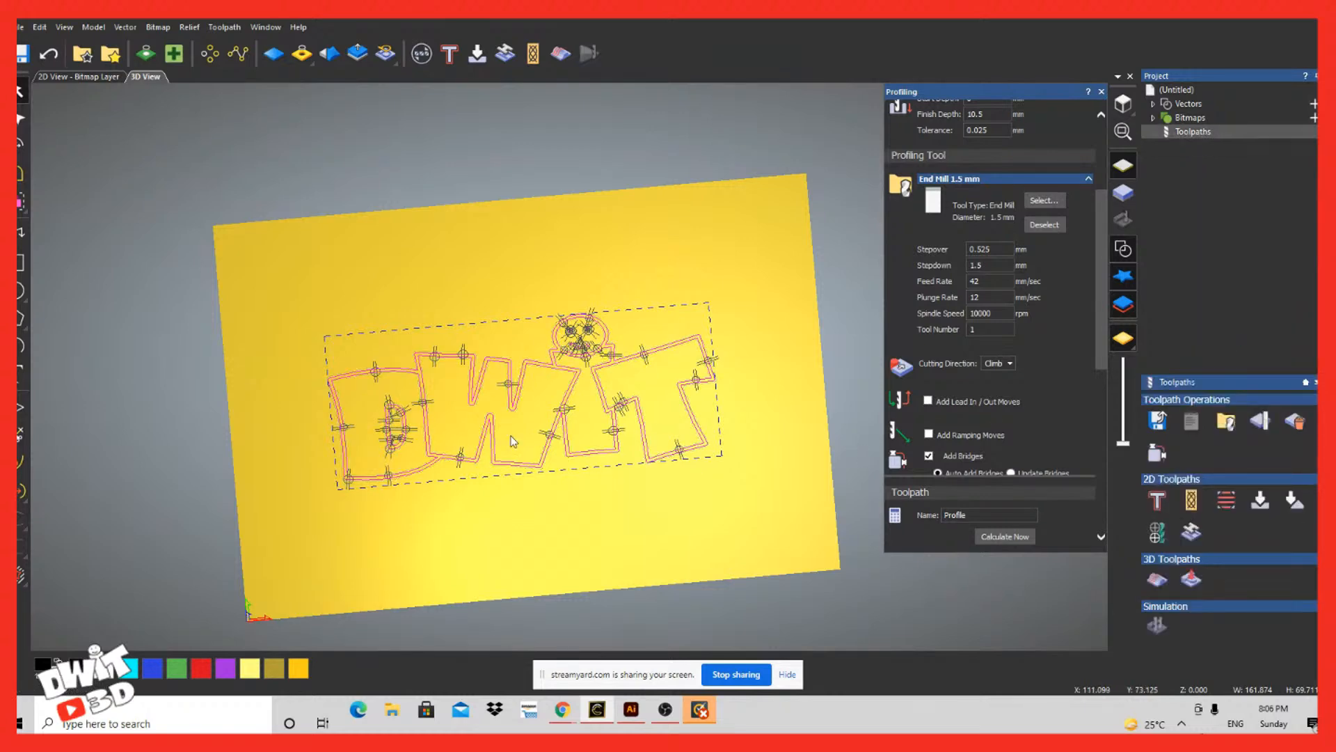
Step: Select all the DWIT logo vectors, remove all their bridges and clear the selection
click(757, 395)
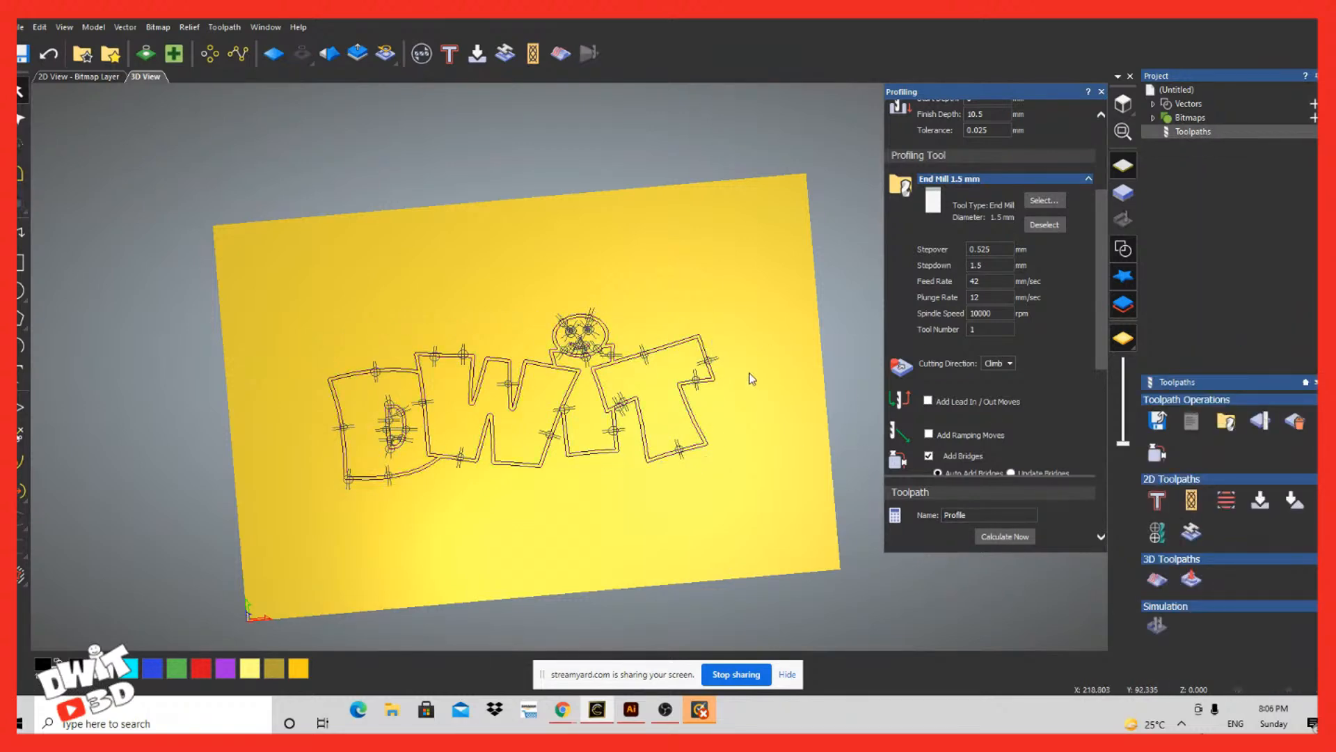
scroll(751, 359, down, 4)
scroll(751, 359, up, 7)
scroll(751, 359, down, 2)
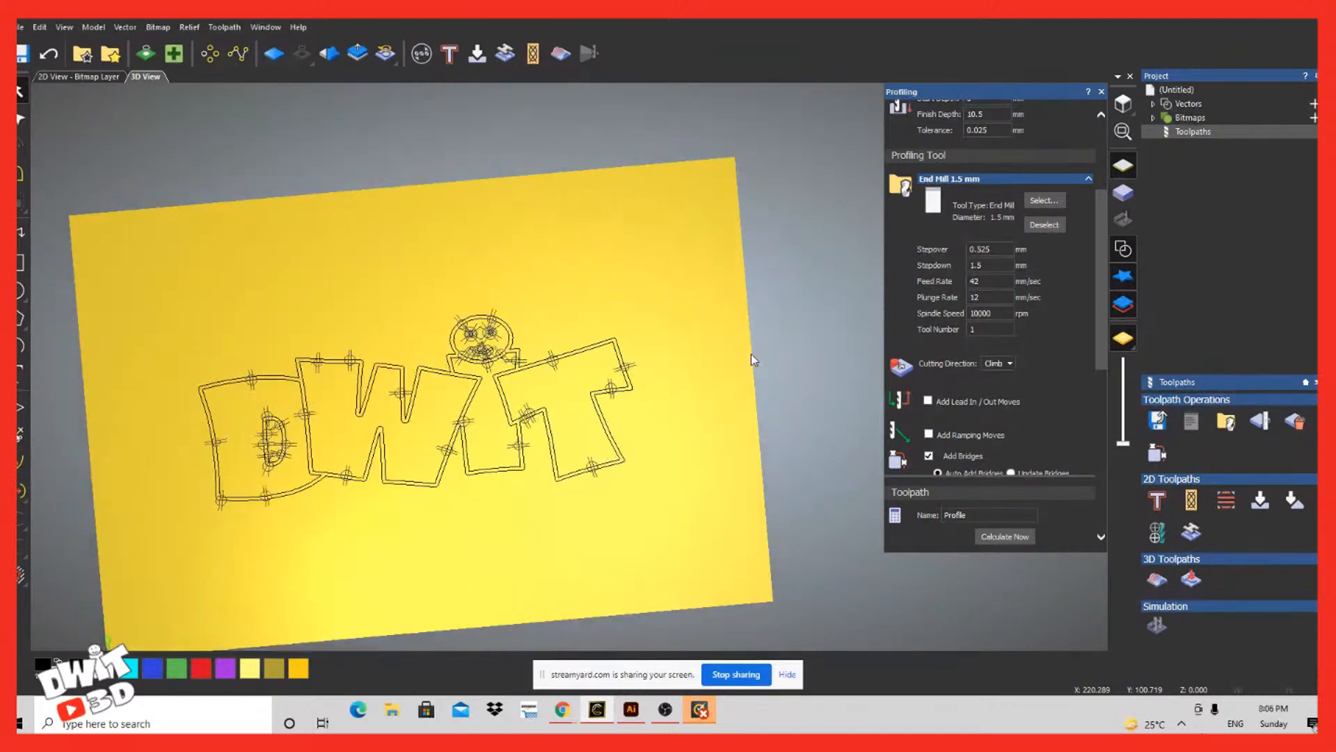
scroll(1026, 284, down, 5)
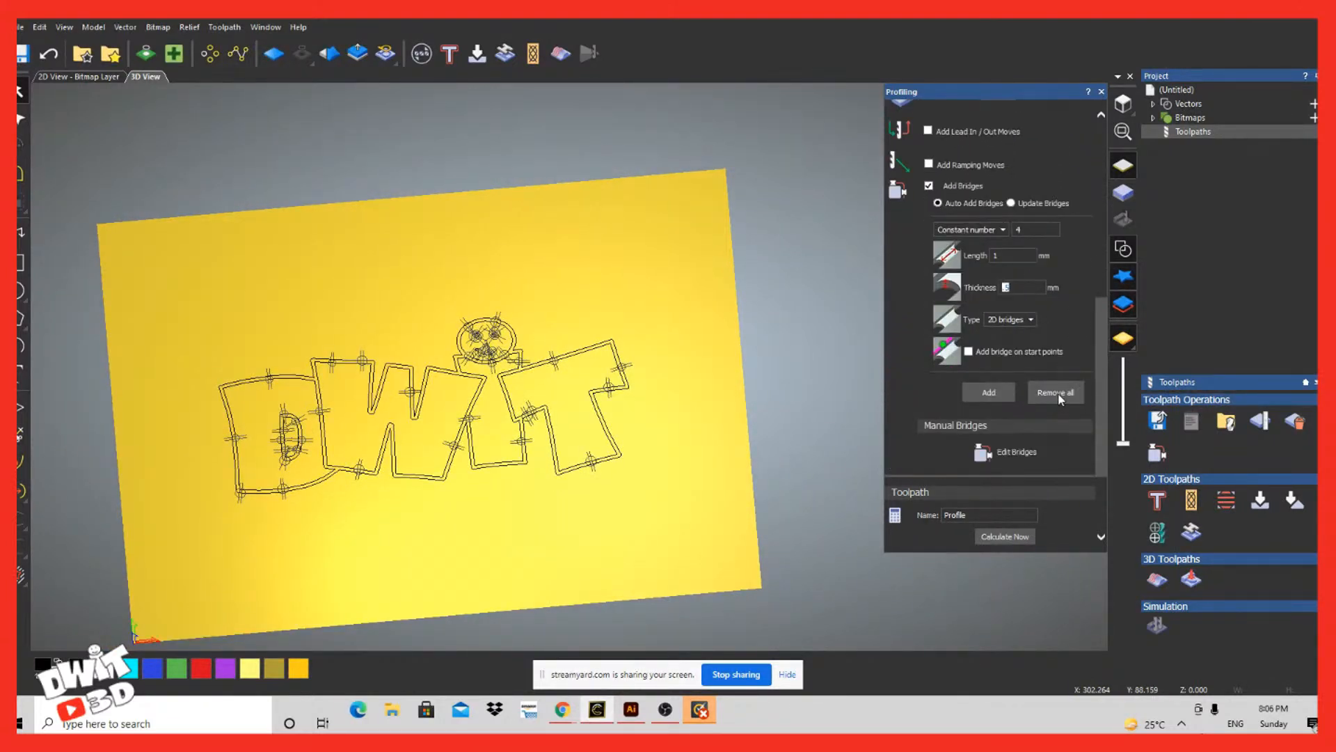
drag(720, 261, 169, 557)
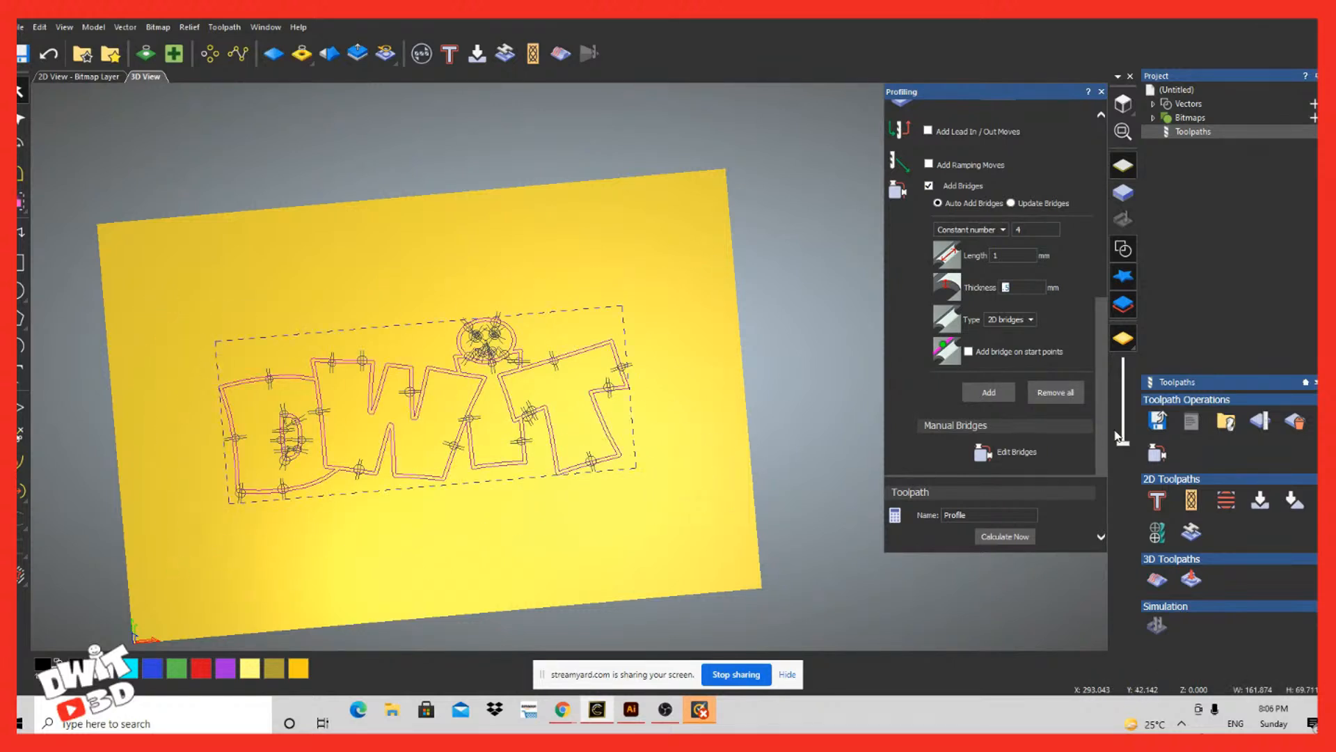
click(1066, 393)
click(684, 357)
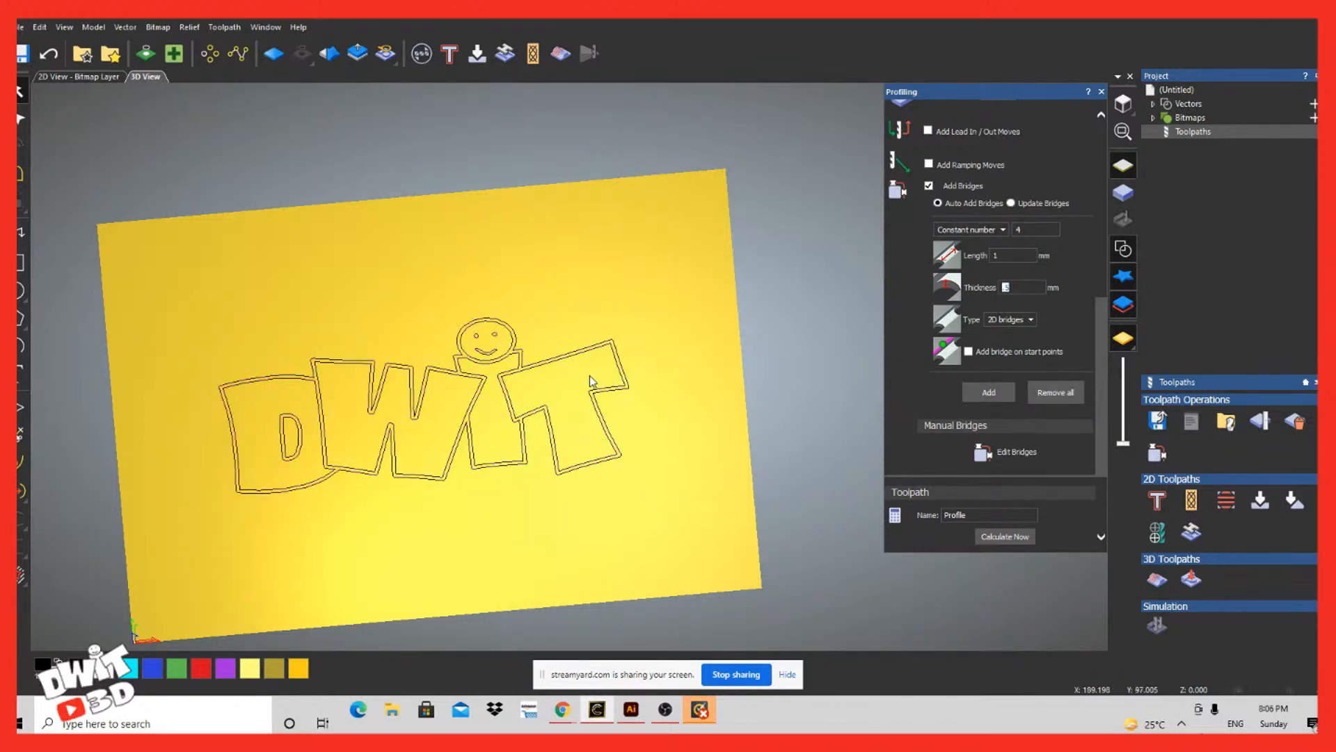
Step: Delete the inner outlines of the letters D, W, i and T, keeping the logo's outer contour
click(307, 379)
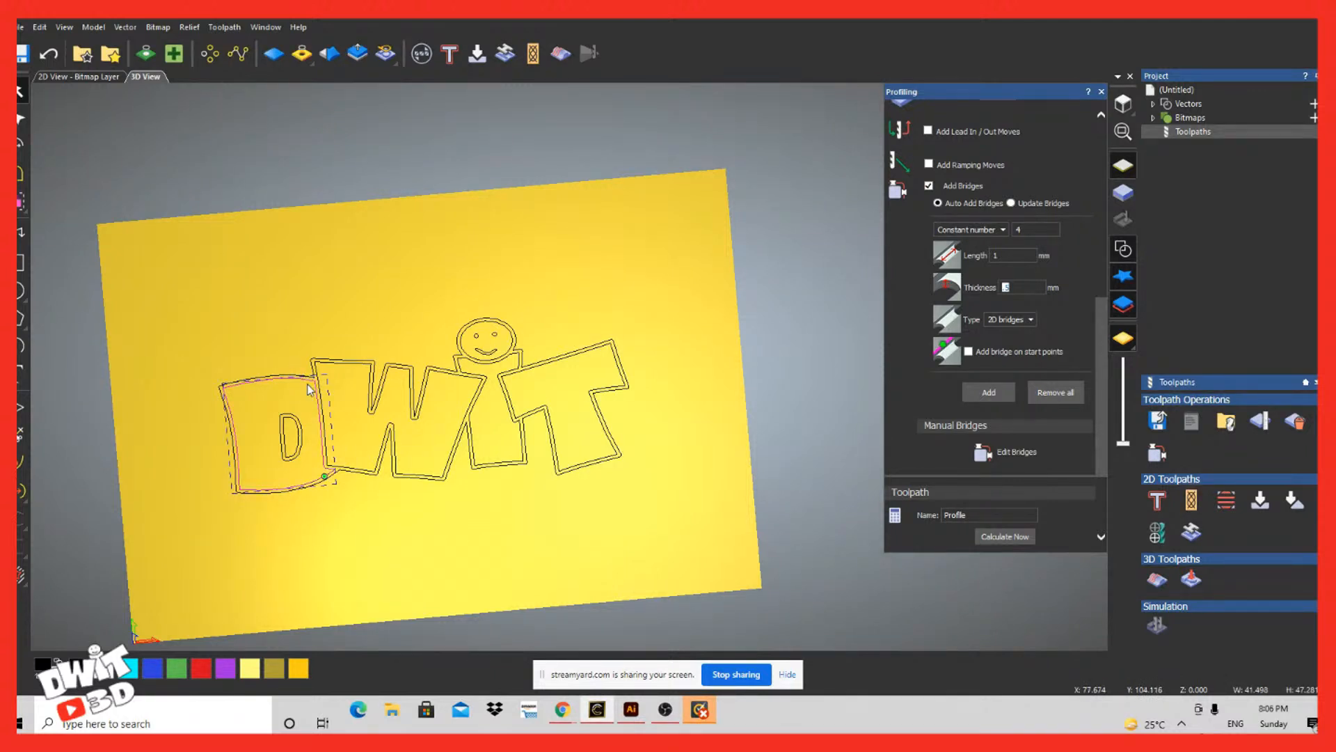
click(442, 496)
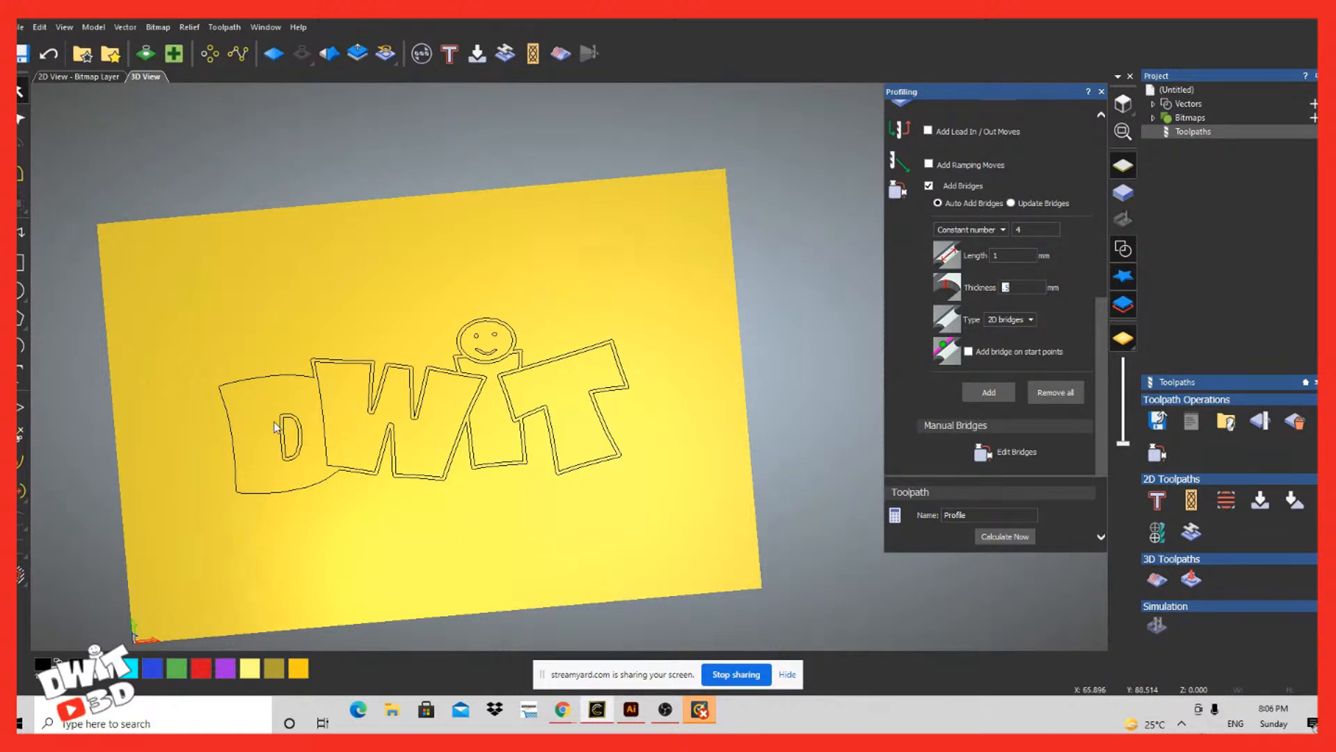
click(410, 391)
click(410, 390)
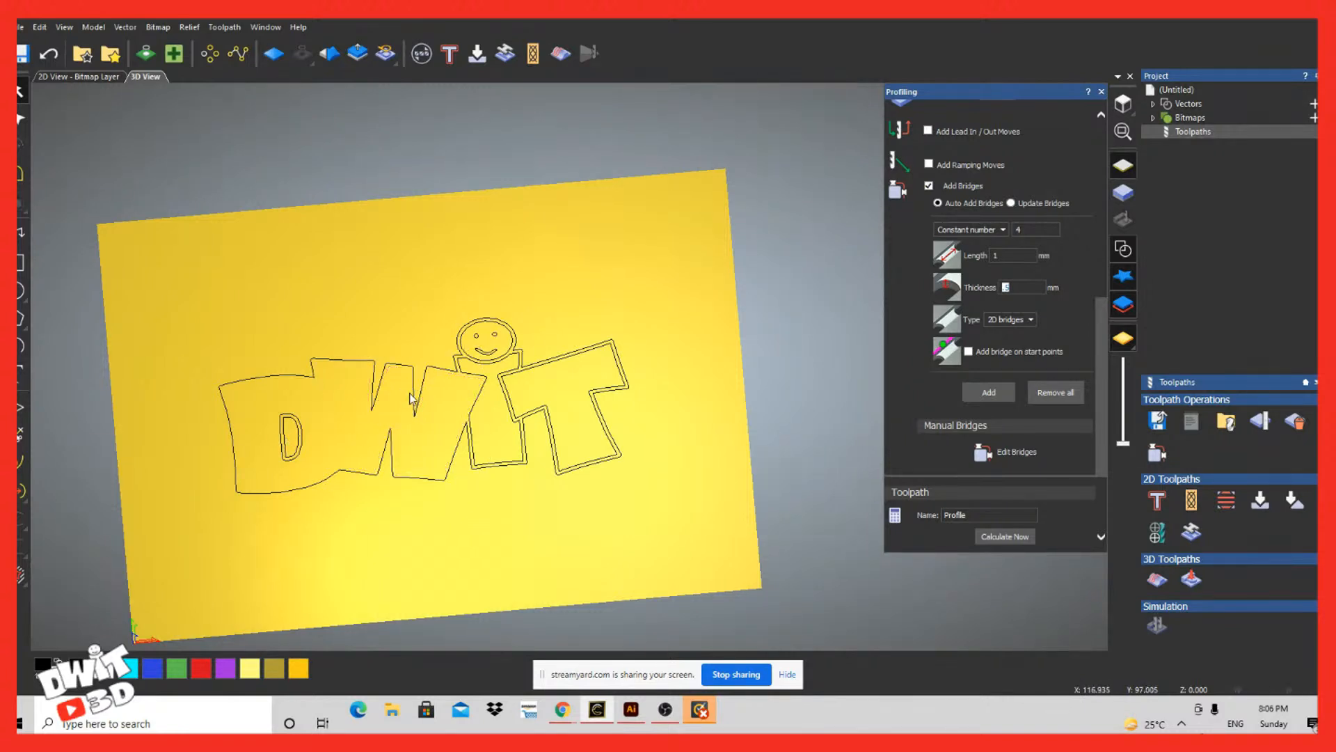
click(519, 357)
key(Delete)
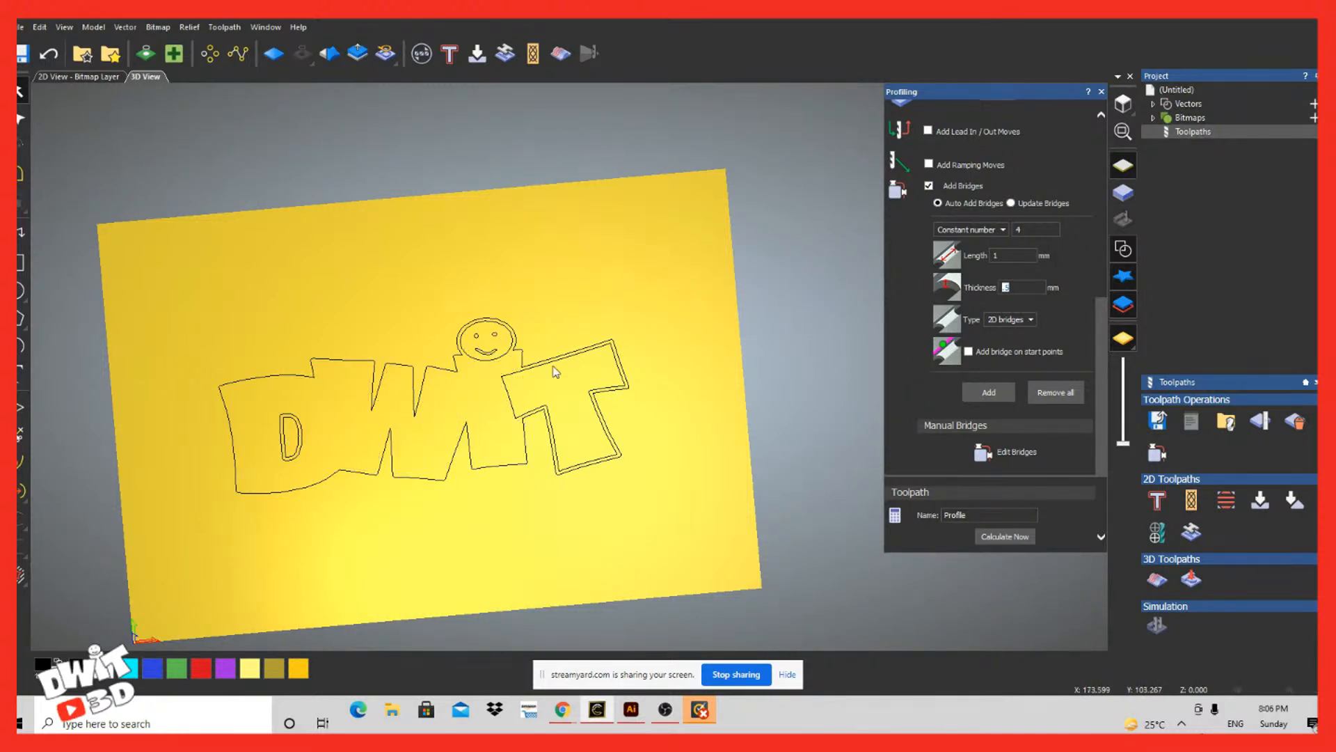
click(560, 358)
key(Delete)
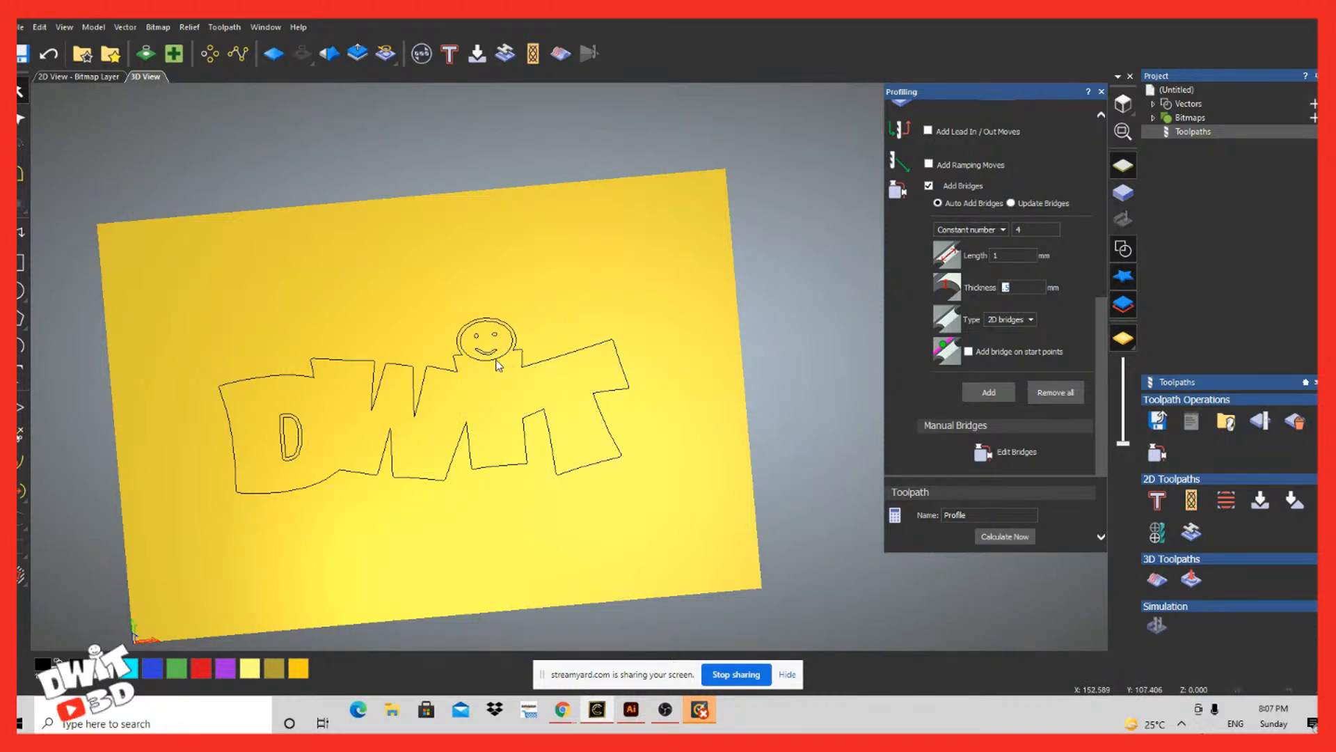
Step: Delete the smiley's inner face outline, eyes and mouth, and the outlines of the hole in the D
click(502, 355)
key(Delete)
click(301, 439)
key(Delete)
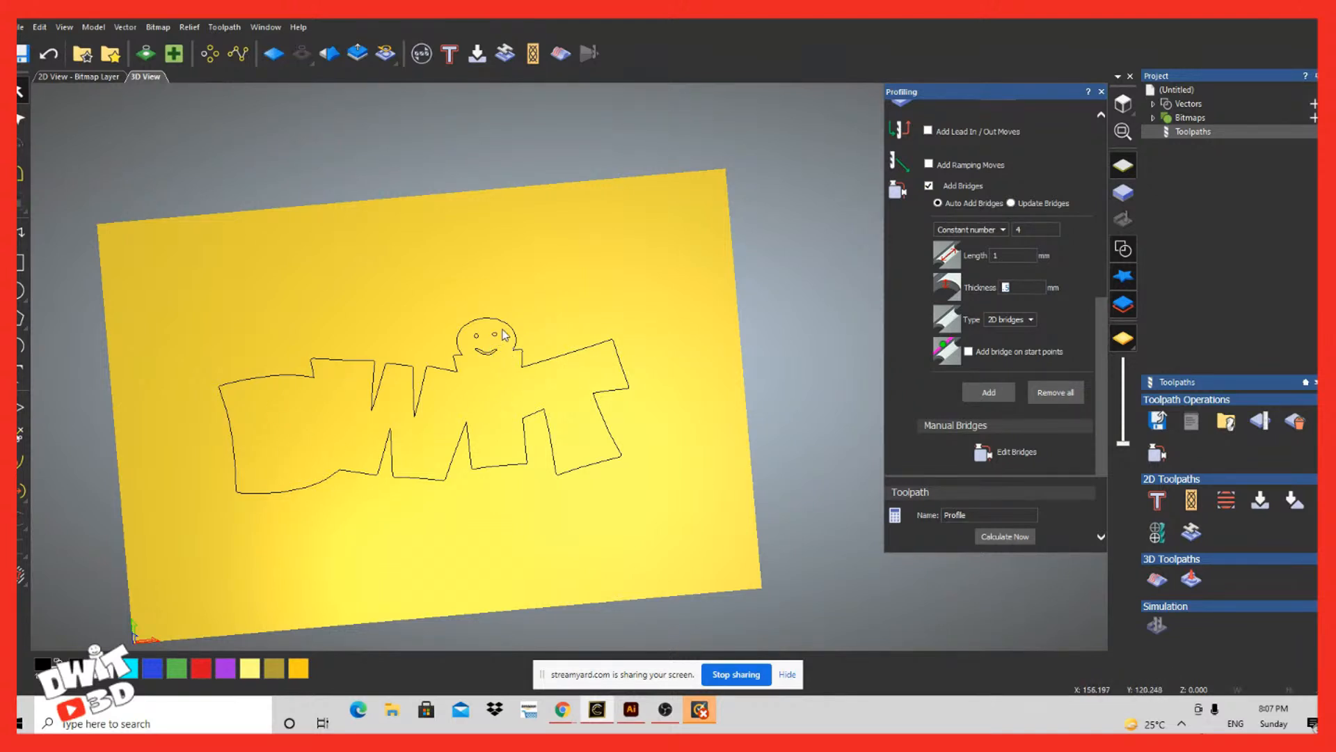
drag(504, 330, 464, 366)
key(Delete)
Step: Try to calculate the profile toolpath, dismiss the warning and select the remaining outer outline of the logo
drag(299, 590, 351, 557)
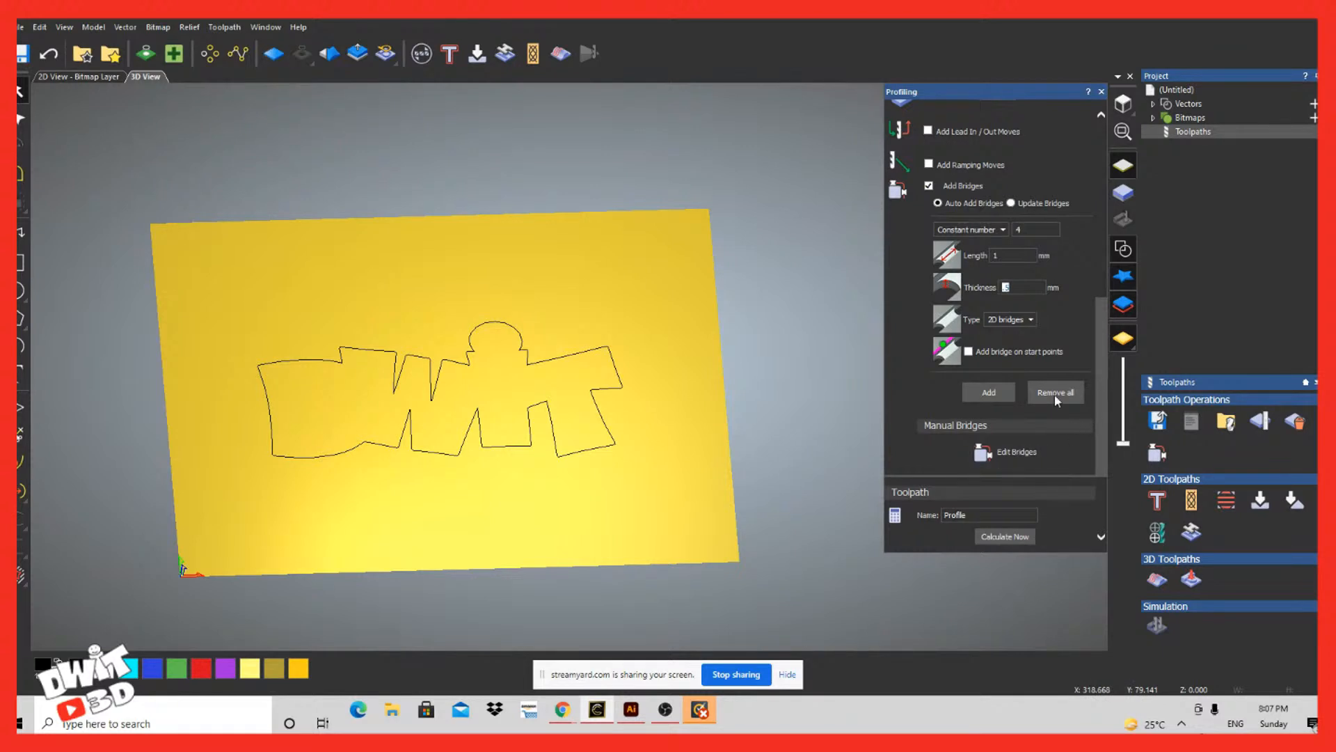
click(1007, 538)
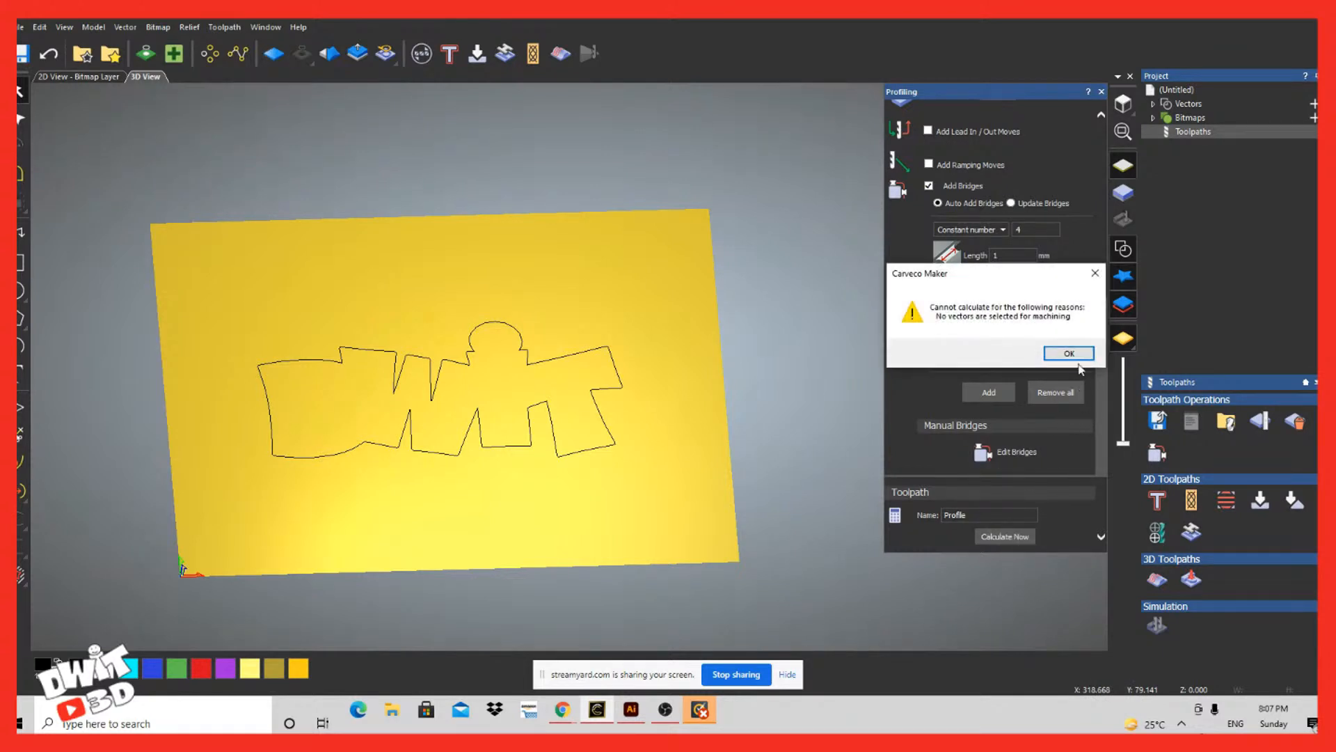
click(1065, 353)
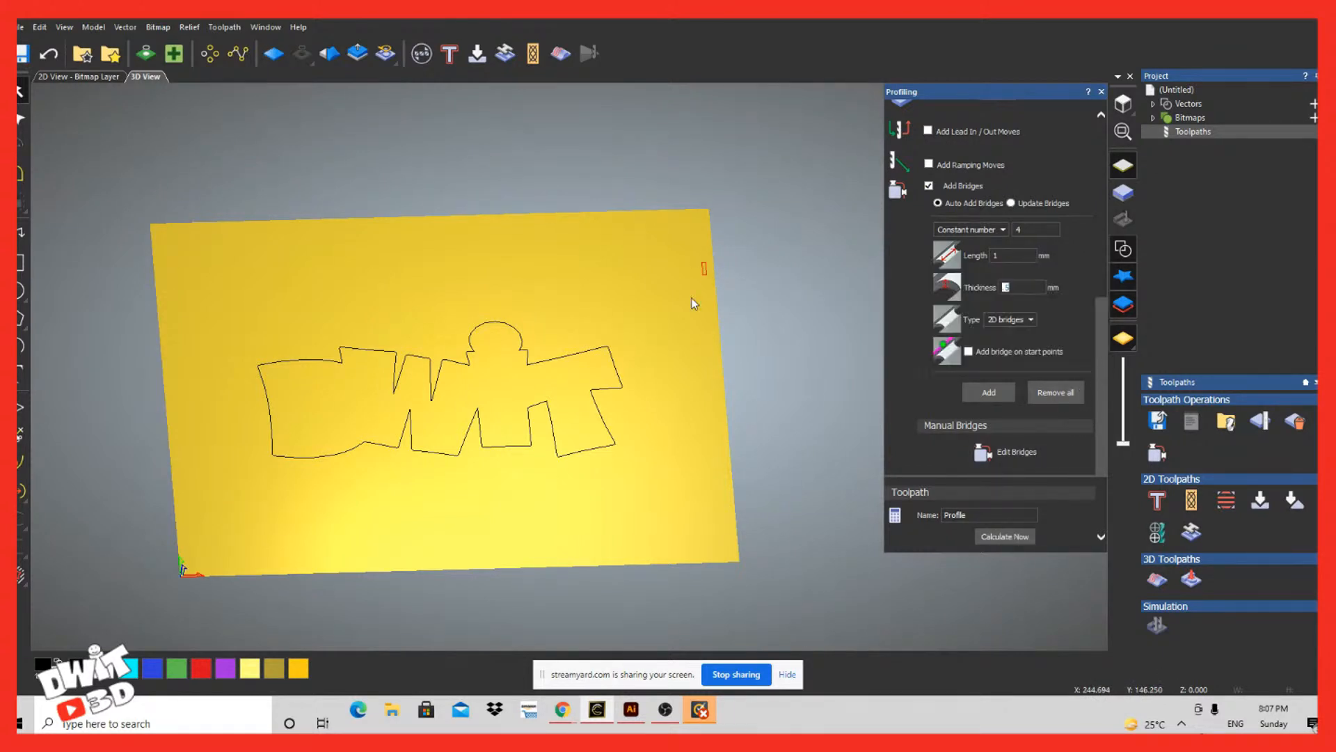
click(255, 529)
Step: Set the 1.5 mm end mill's stepdown to 1 mm and review the profile type and cutting depths
scroll(1001, 382, down, 2)
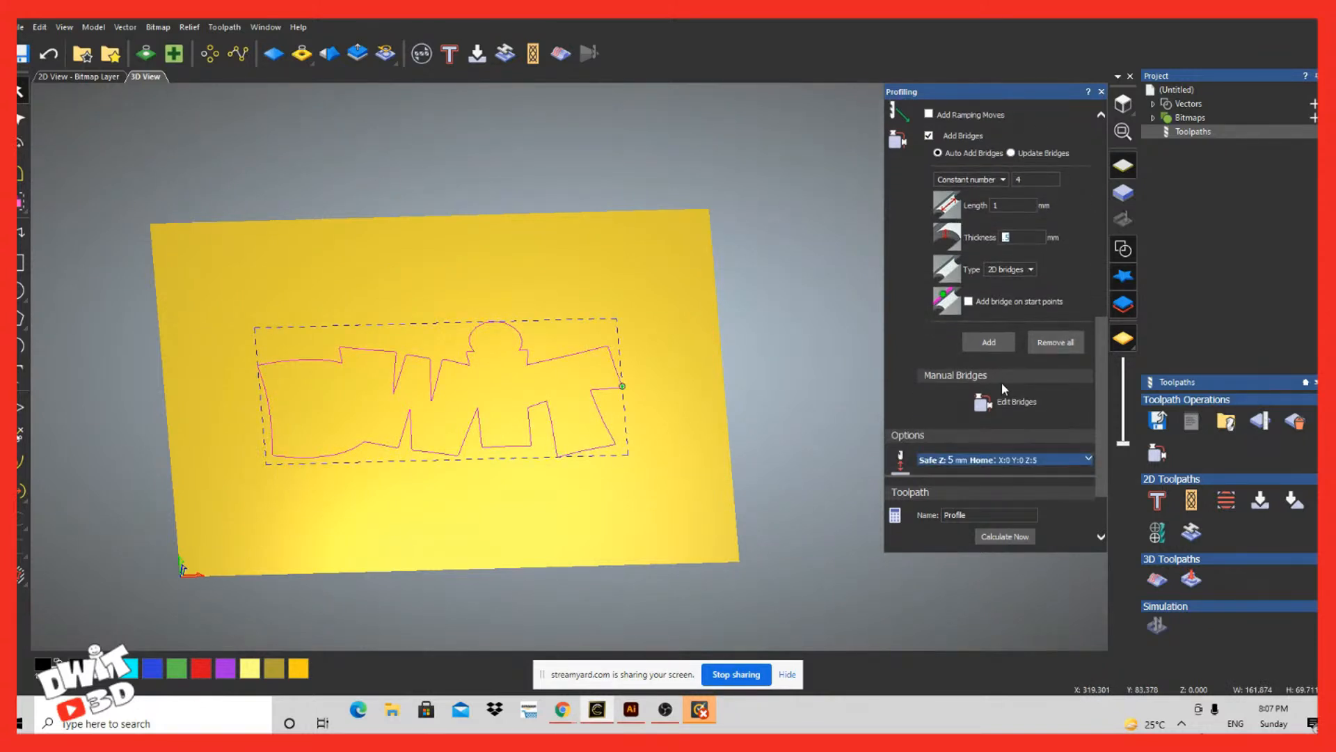
scroll(1000, 382, up, 5)
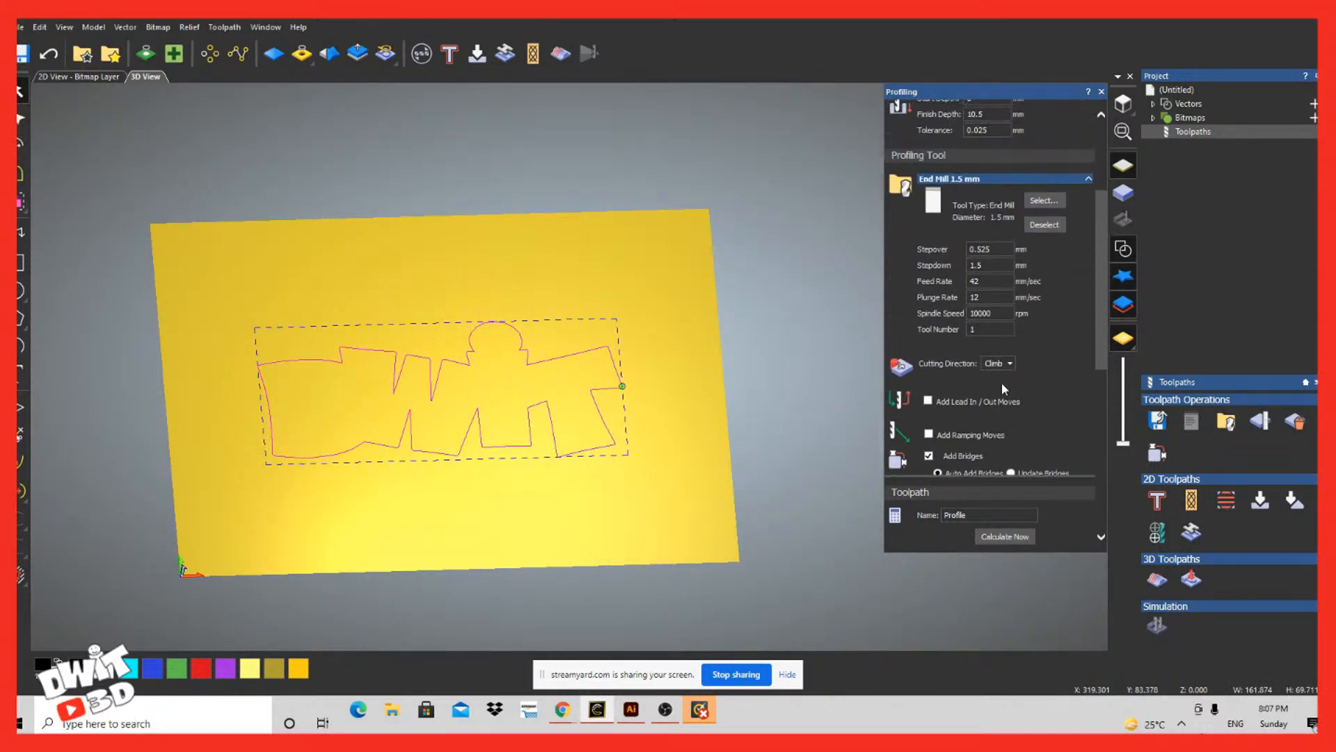
scroll(1000, 382, up, 2)
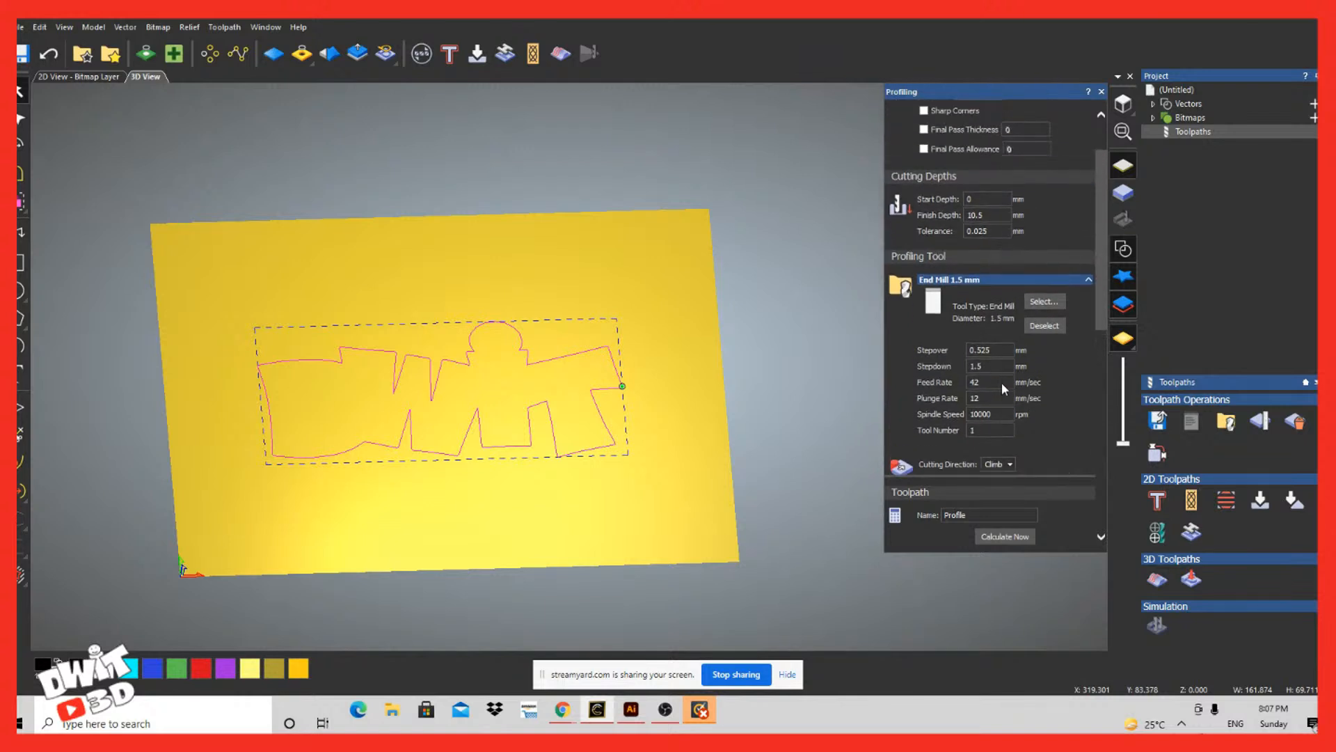
scroll(1001, 382, down, 1)
drag(990, 284, 891, 290)
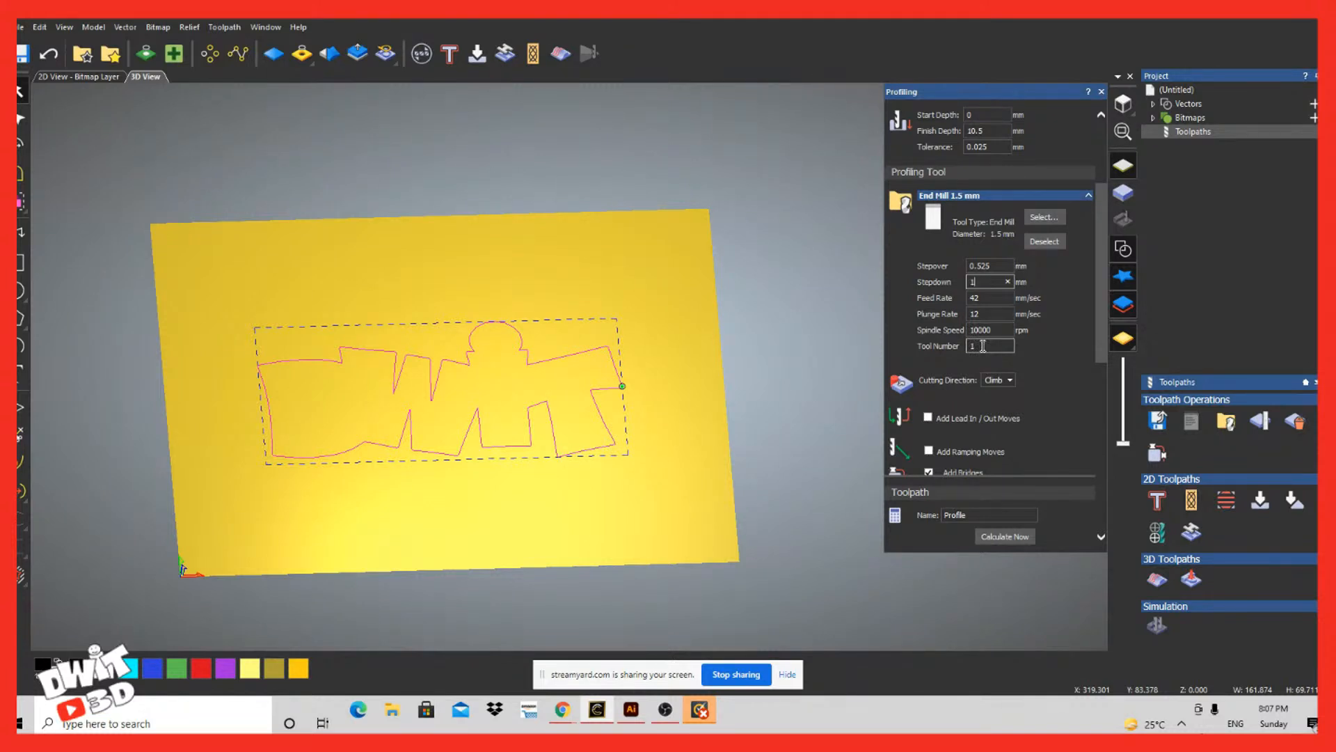
click(1030, 439)
scroll(1033, 383, up, 3)
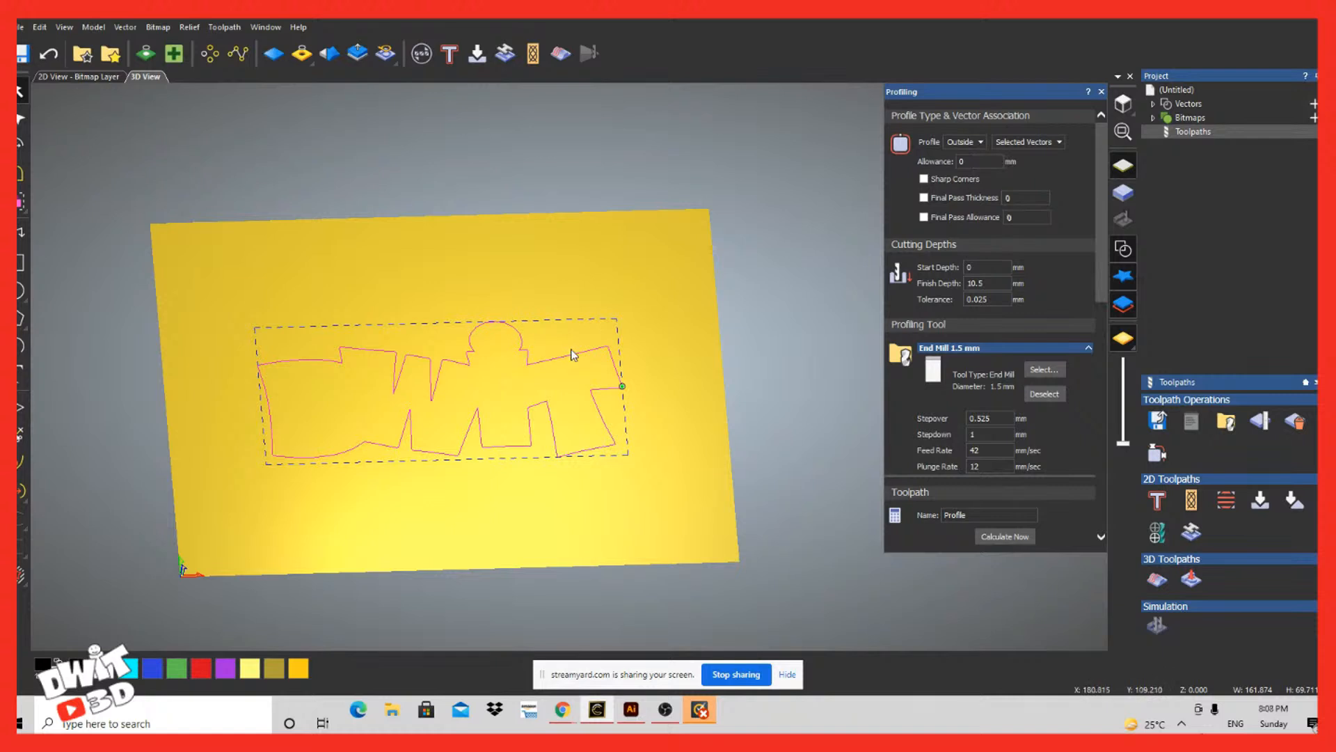
Step: Add lead in/out moves to the profile toolpath with a lead distance of 5
scroll(950, 475, down, 2)
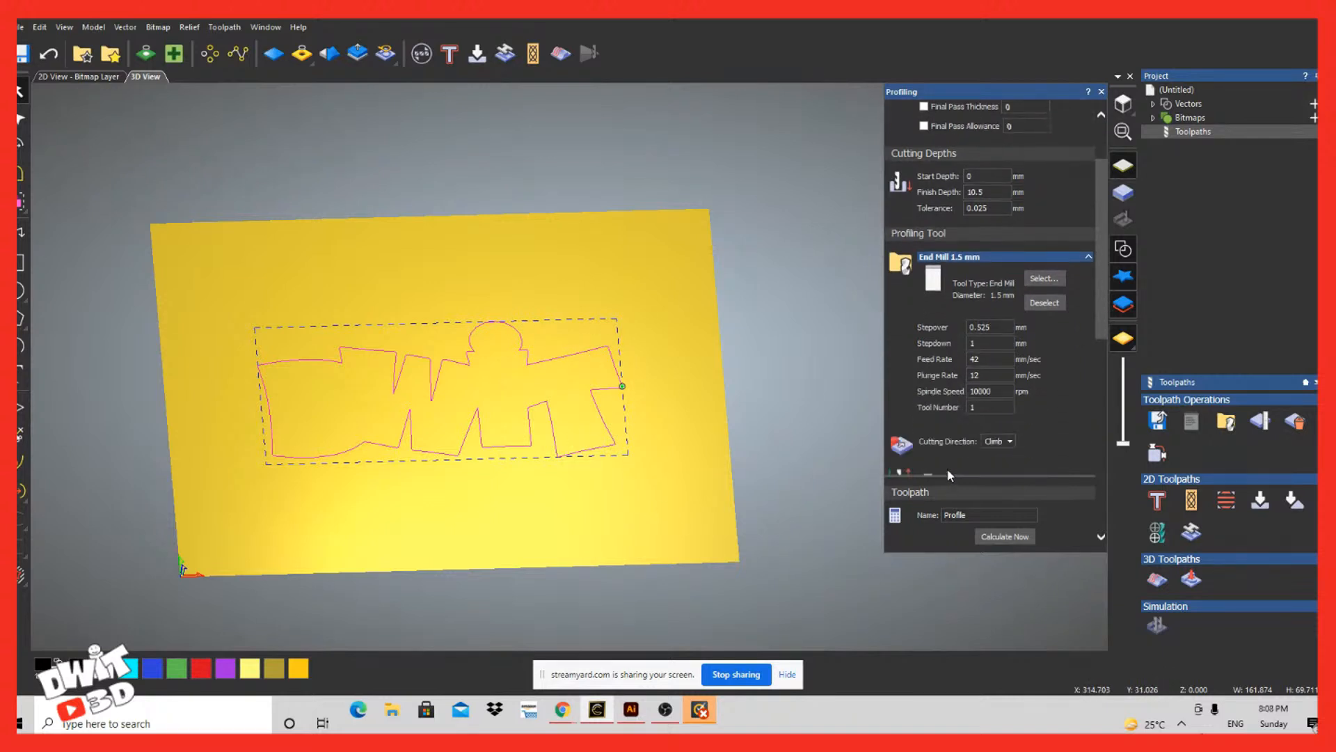
scroll(950, 475, down, 3)
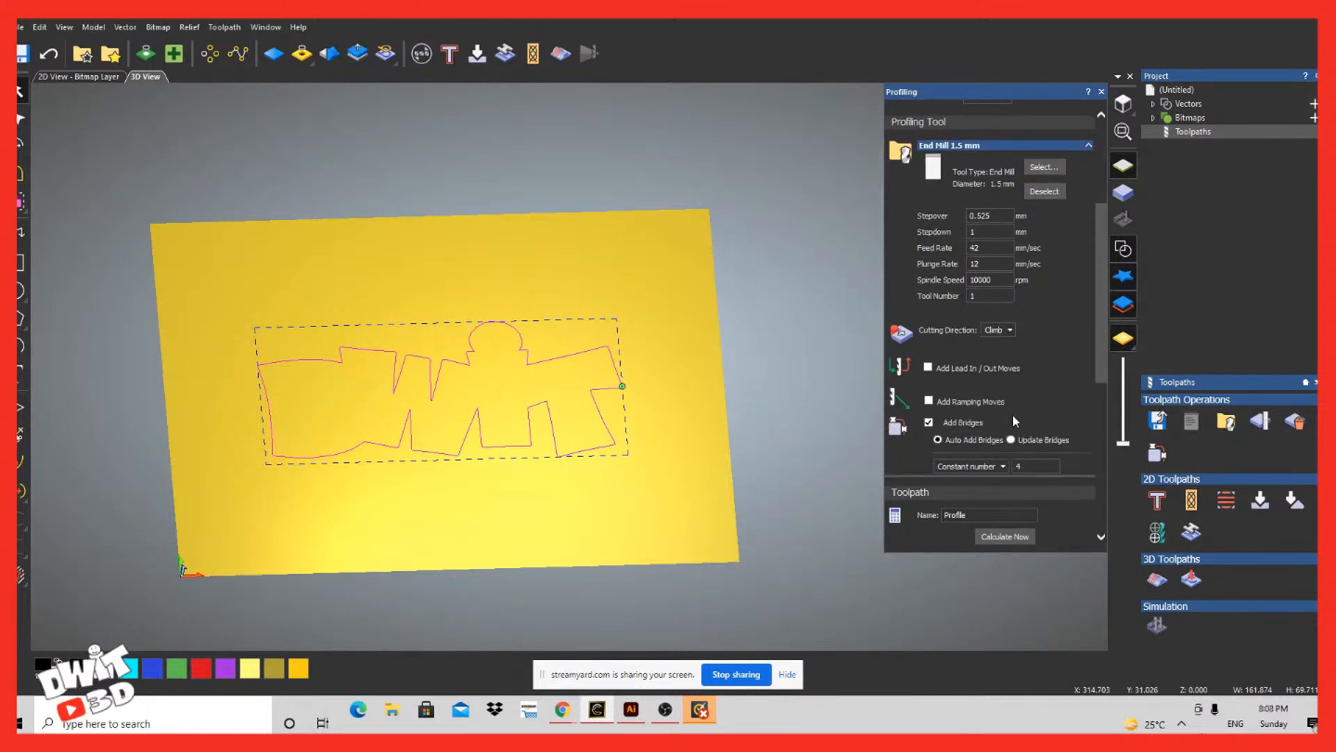
scroll(1013, 417, down, 1)
click(928, 318)
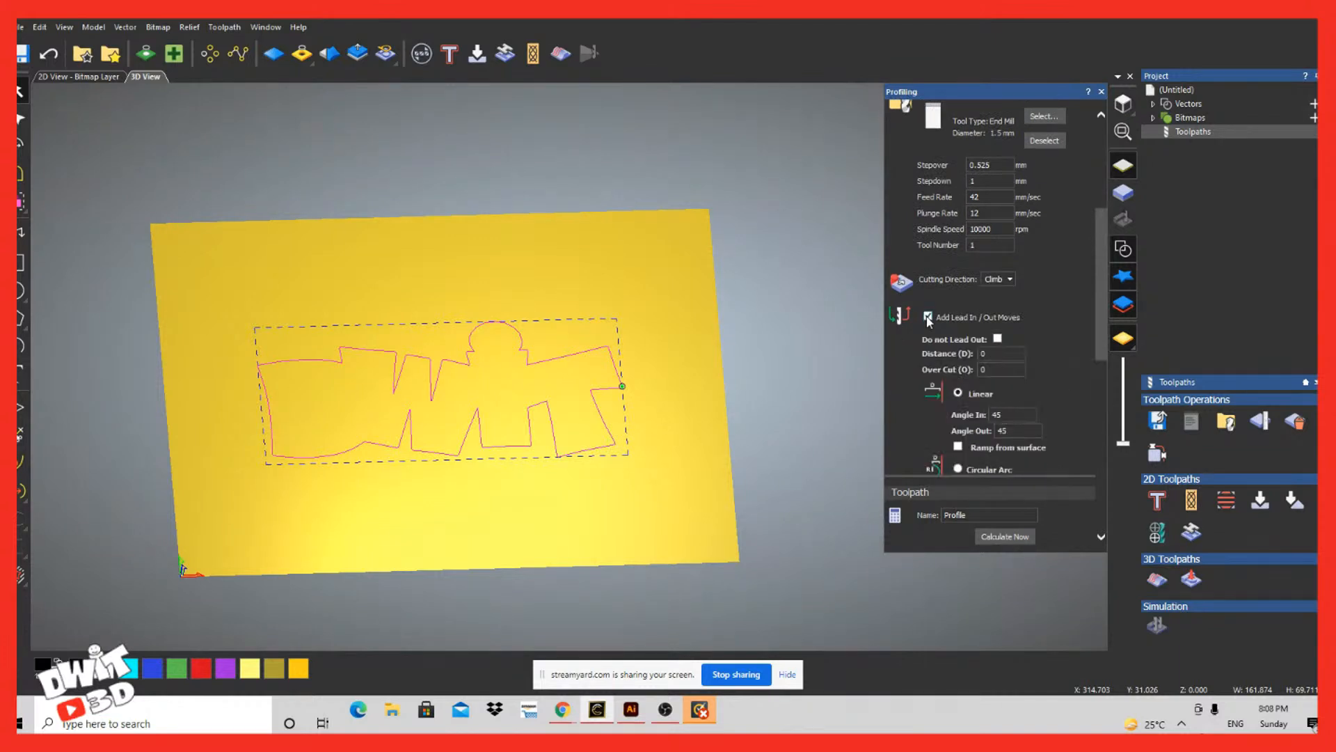
click(1012, 354)
text(5)
click(1011, 415)
scroll(1014, 416, down, 2)
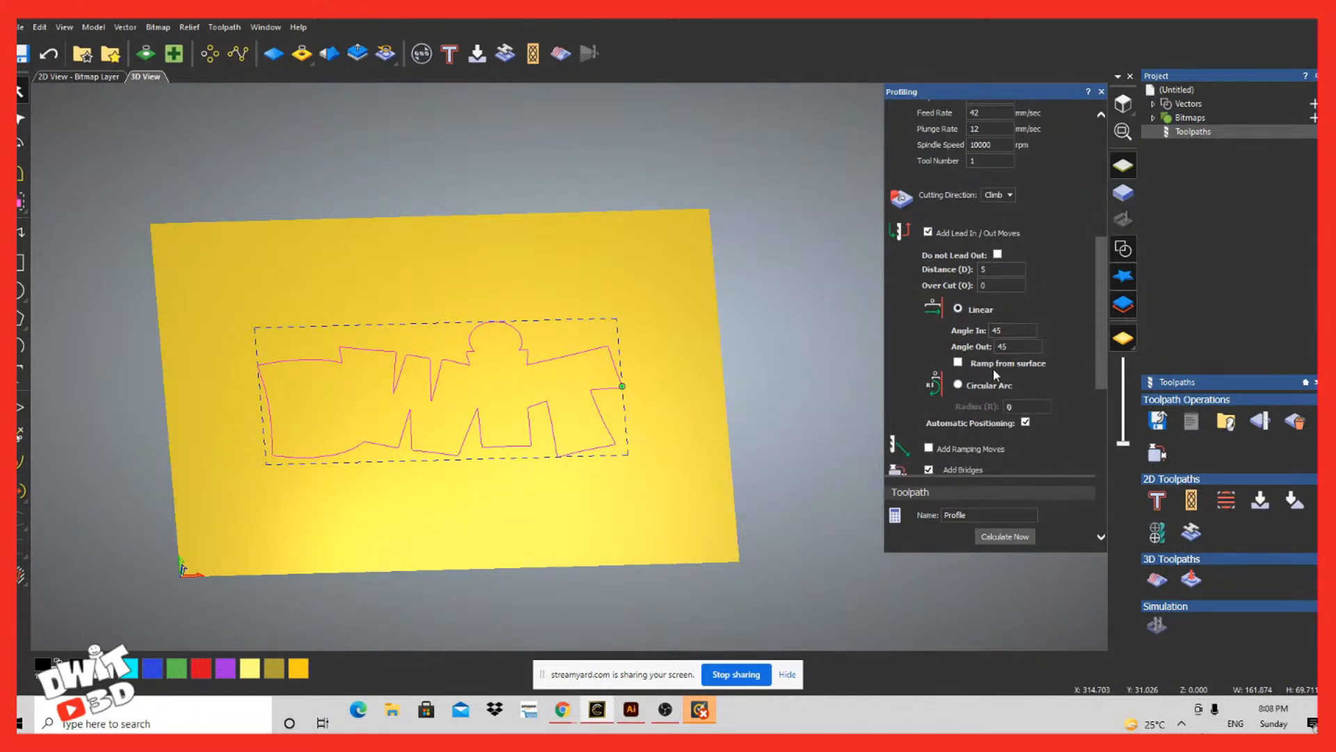
Step: Make the lead moves circular arcs with a radius of 35 and calculate the profile toolpath
click(958, 385)
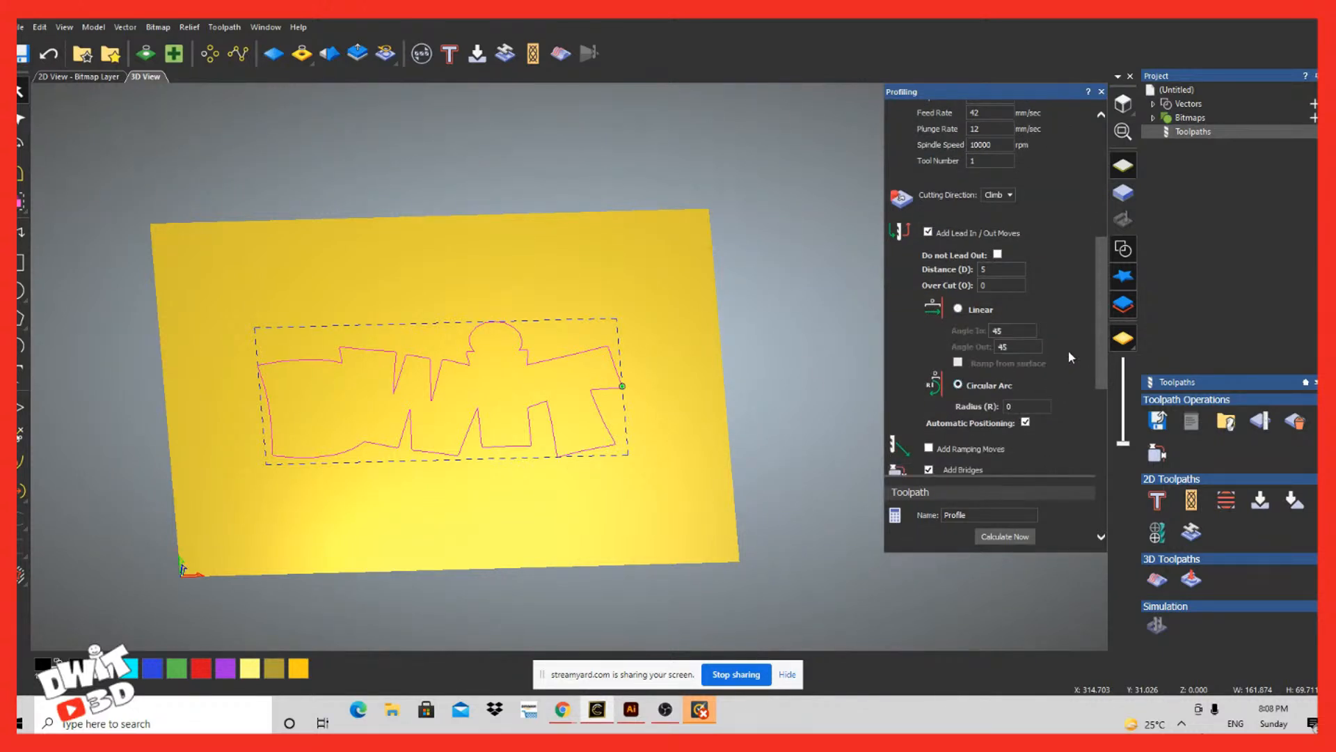
click(1021, 407)
key(Tab)
scroll(1074, 462, down, 3)
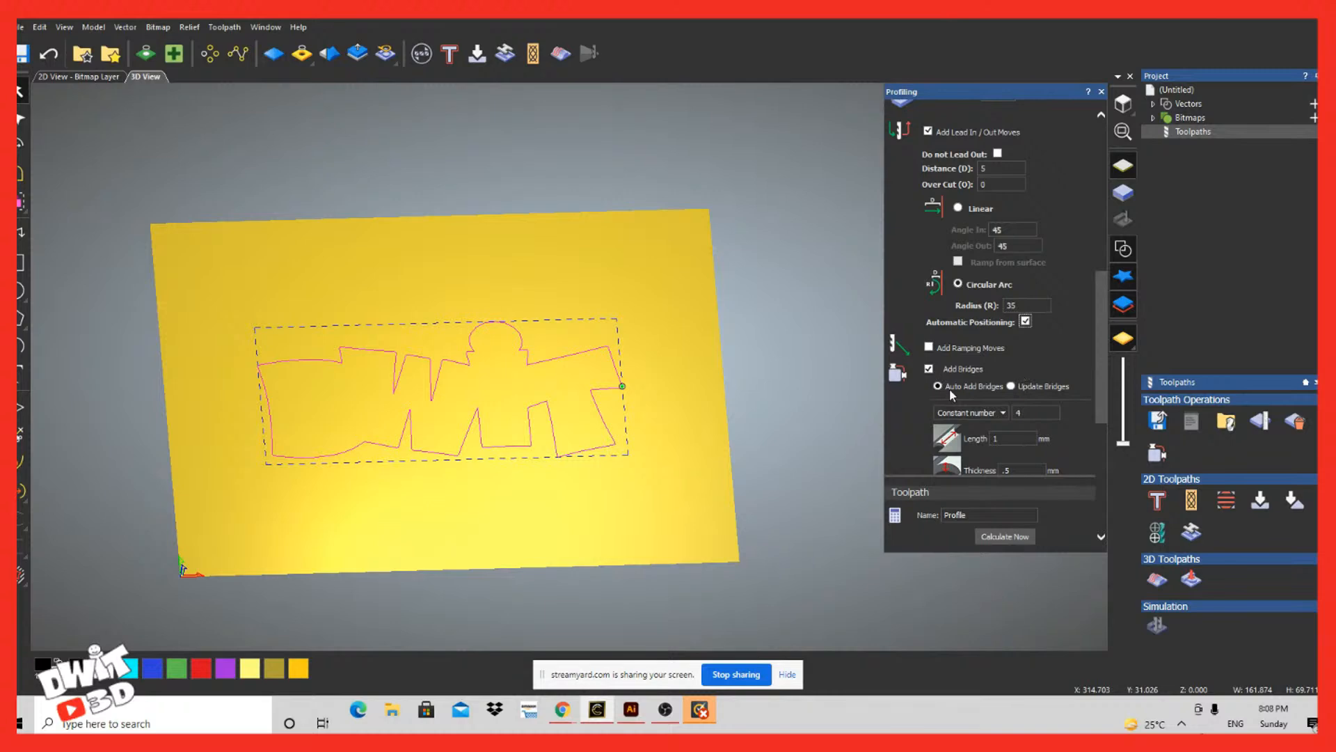
scroll(967, 400, down, 4)
click(997, 537)
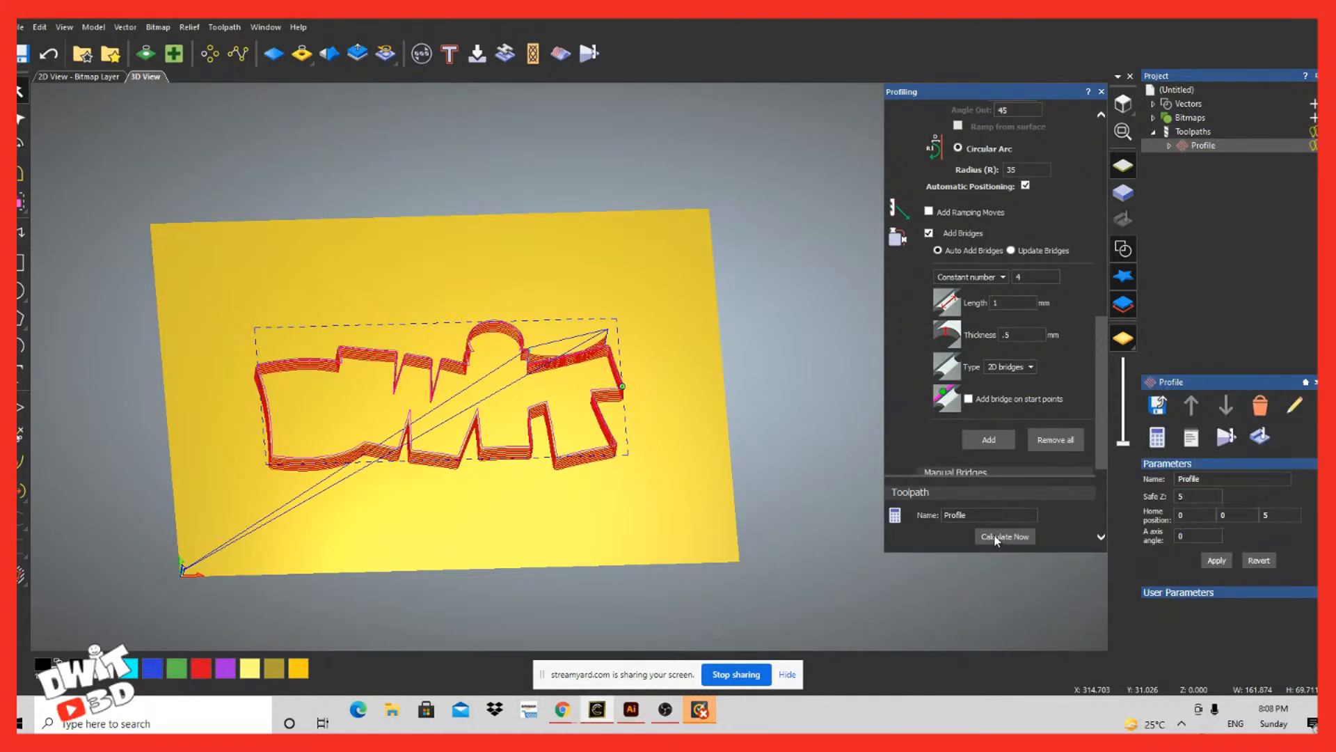
Step: Show the material block and inspect the calculated toolpath together with its bridge and material thickness settings
drag(435, 541, 497, 550)
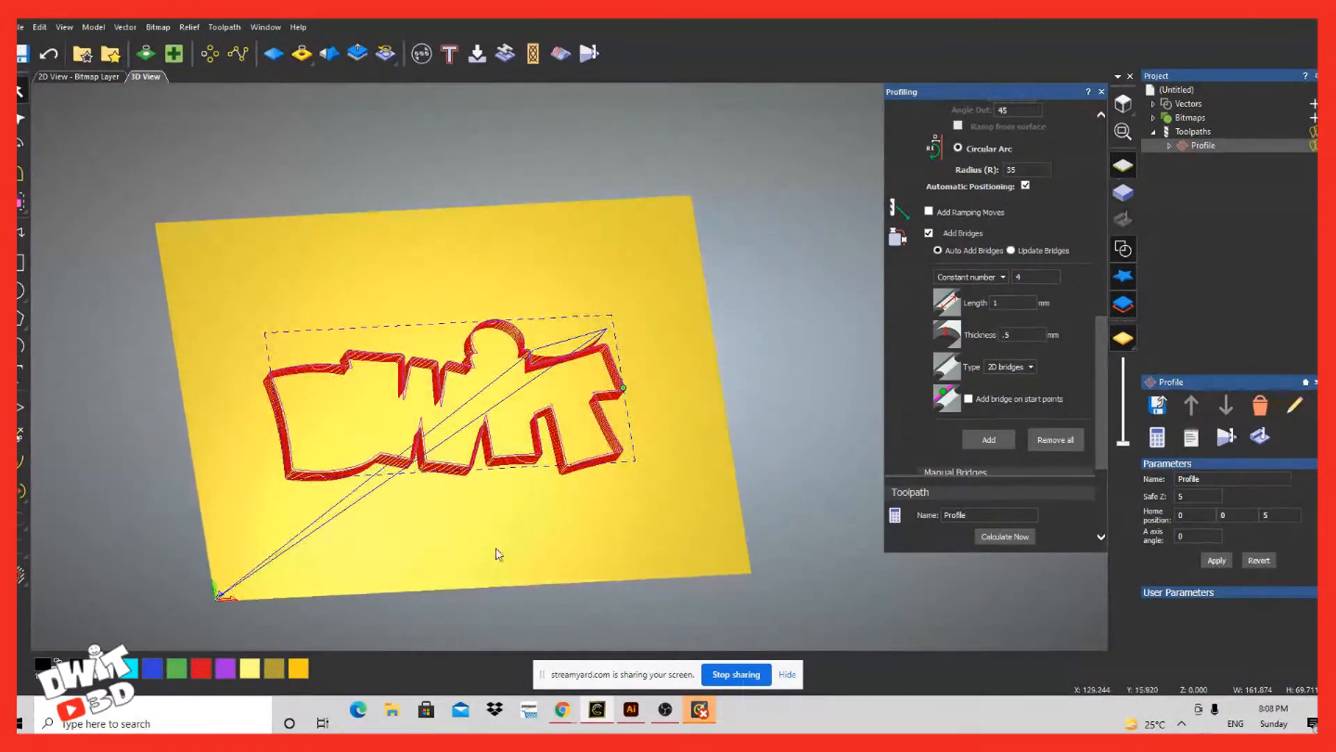
click(1124, 196)
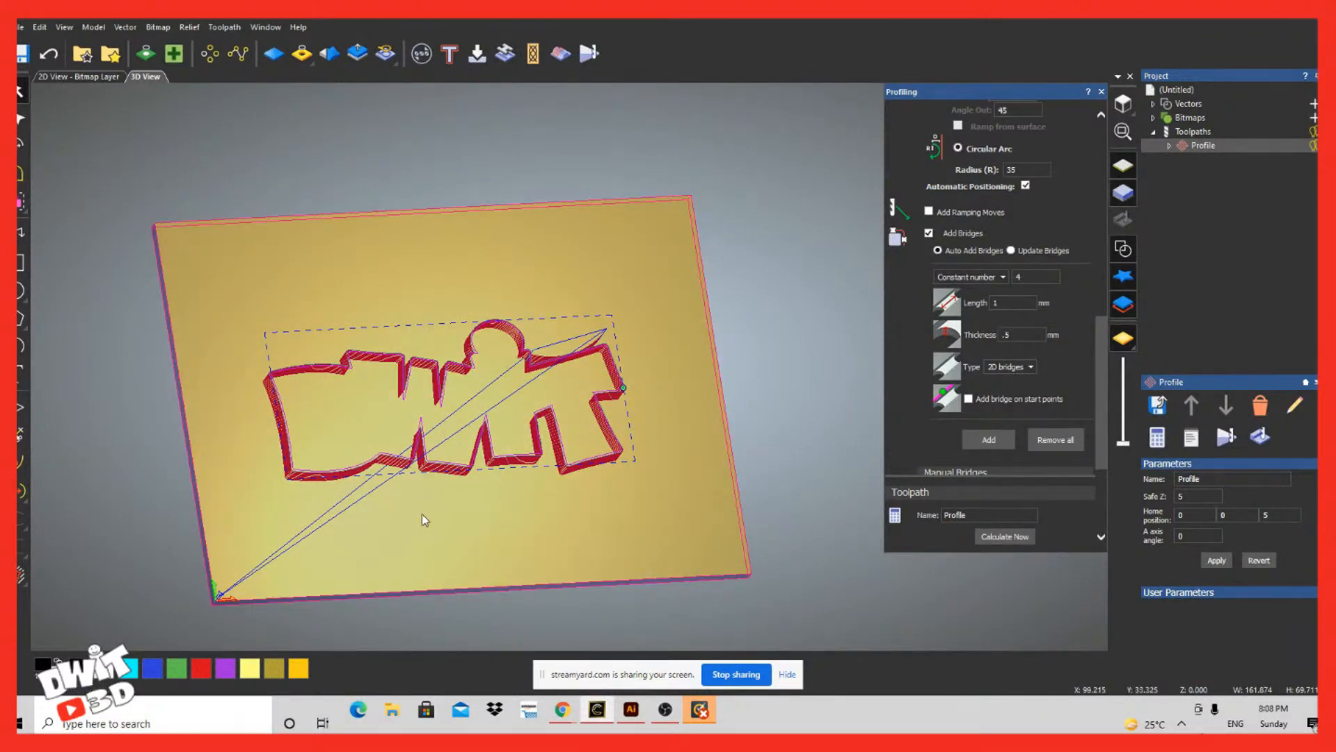
drag(422, 514, 630, 510)
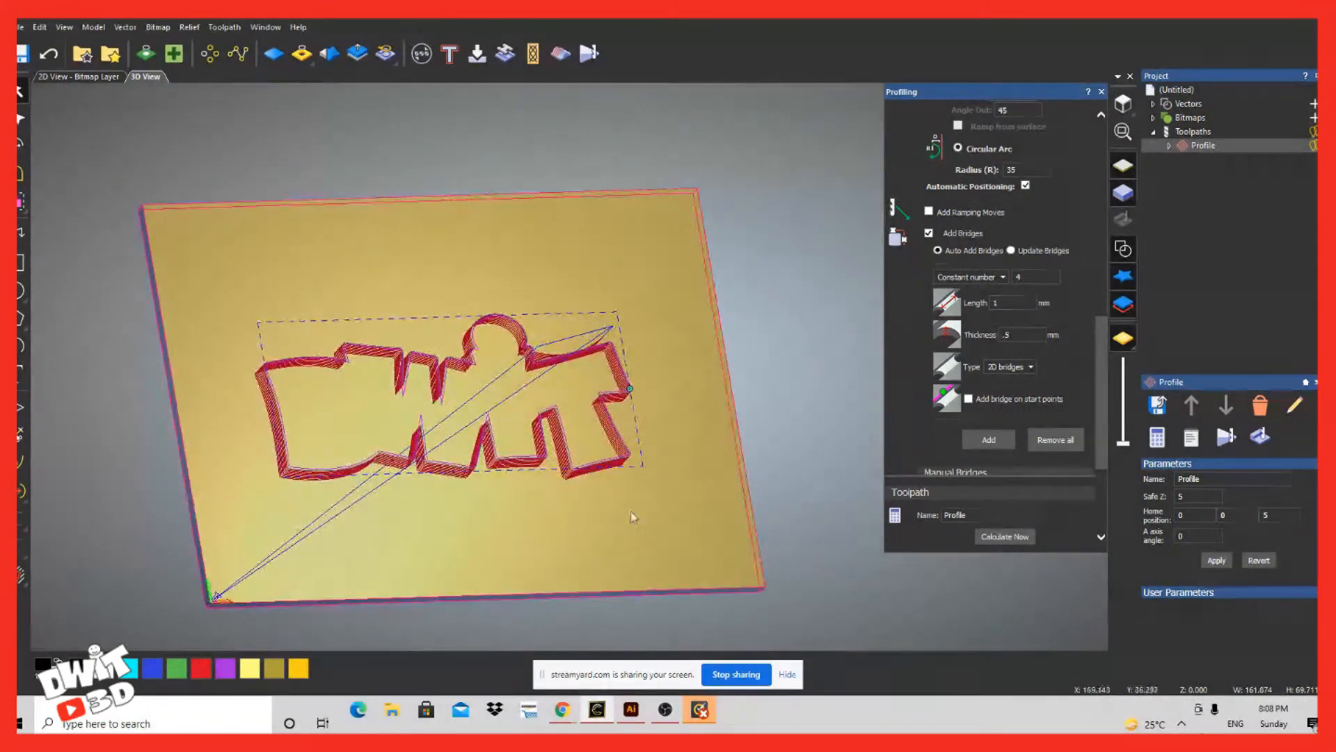
scroll(985, 414, down, 3)
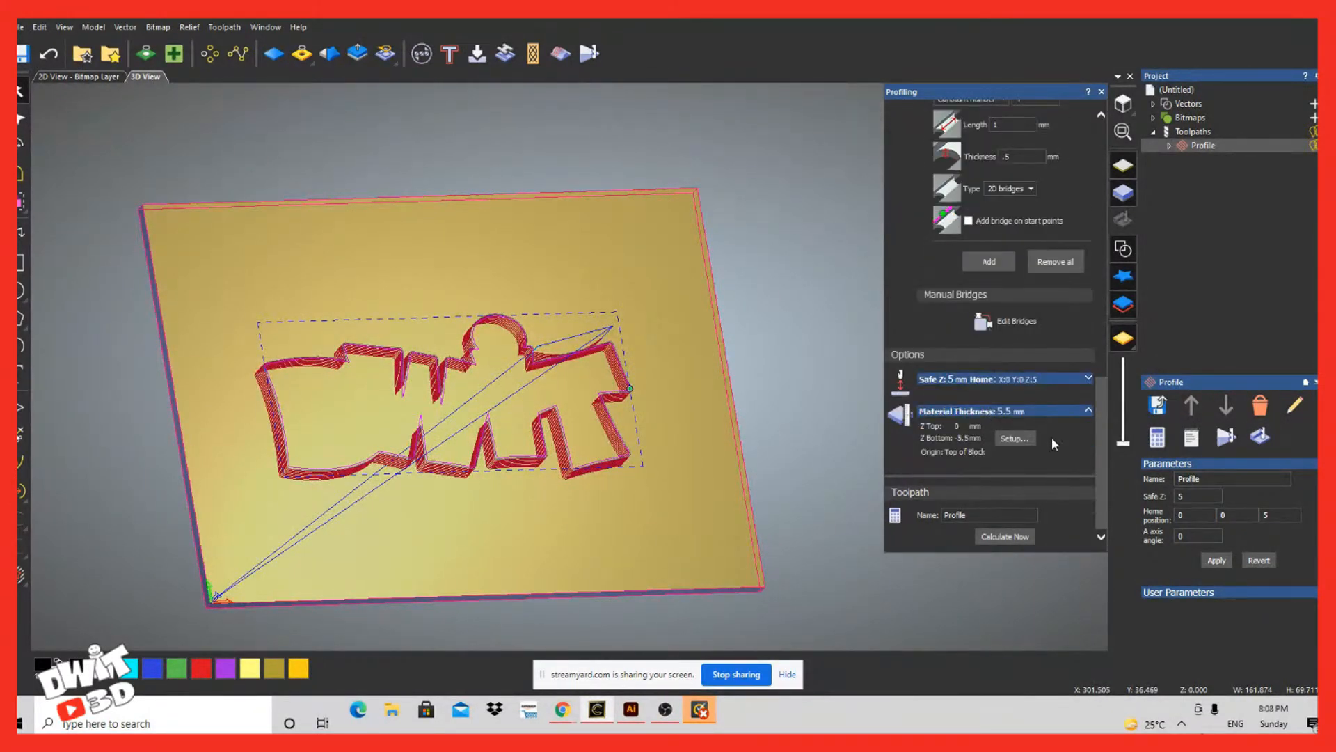
scroll(1075, 435, up, 6)
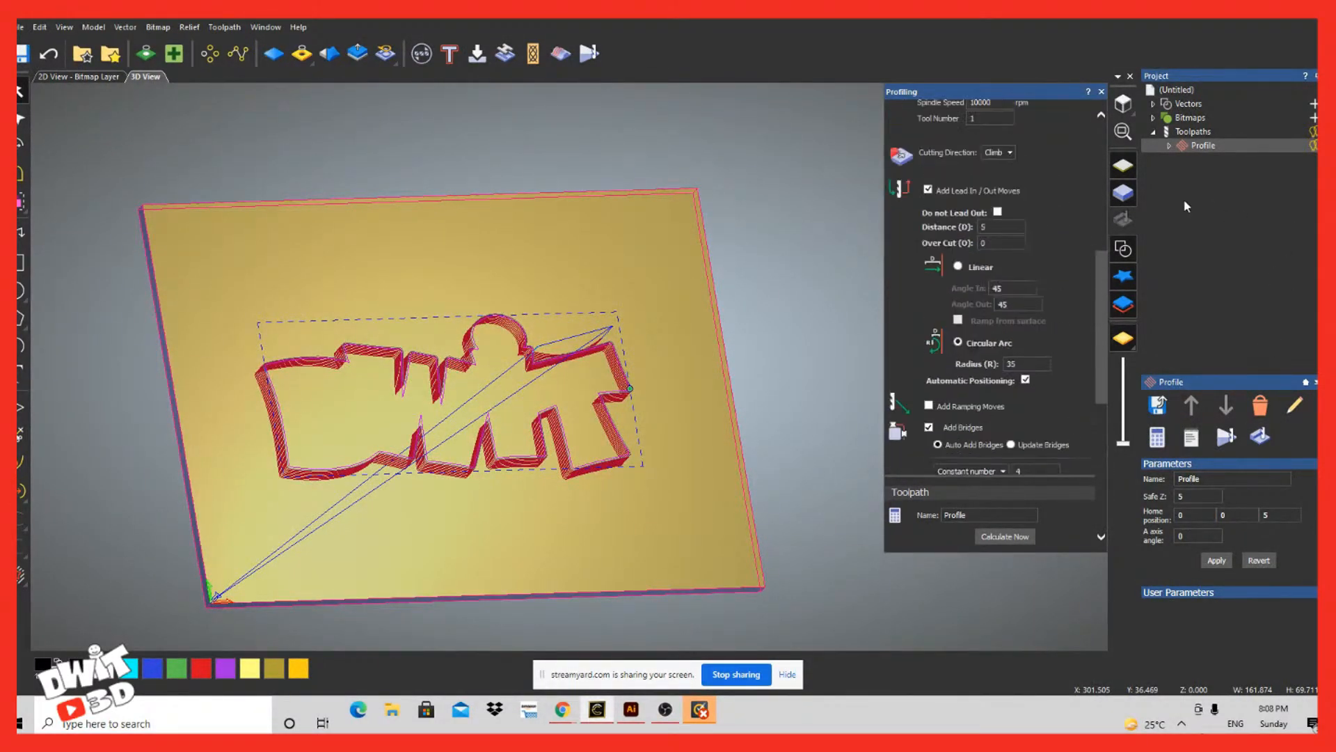
Step: Simulate the profile toolpath and inspect the cut outline of the logo in the block
right_click(1188, 146)
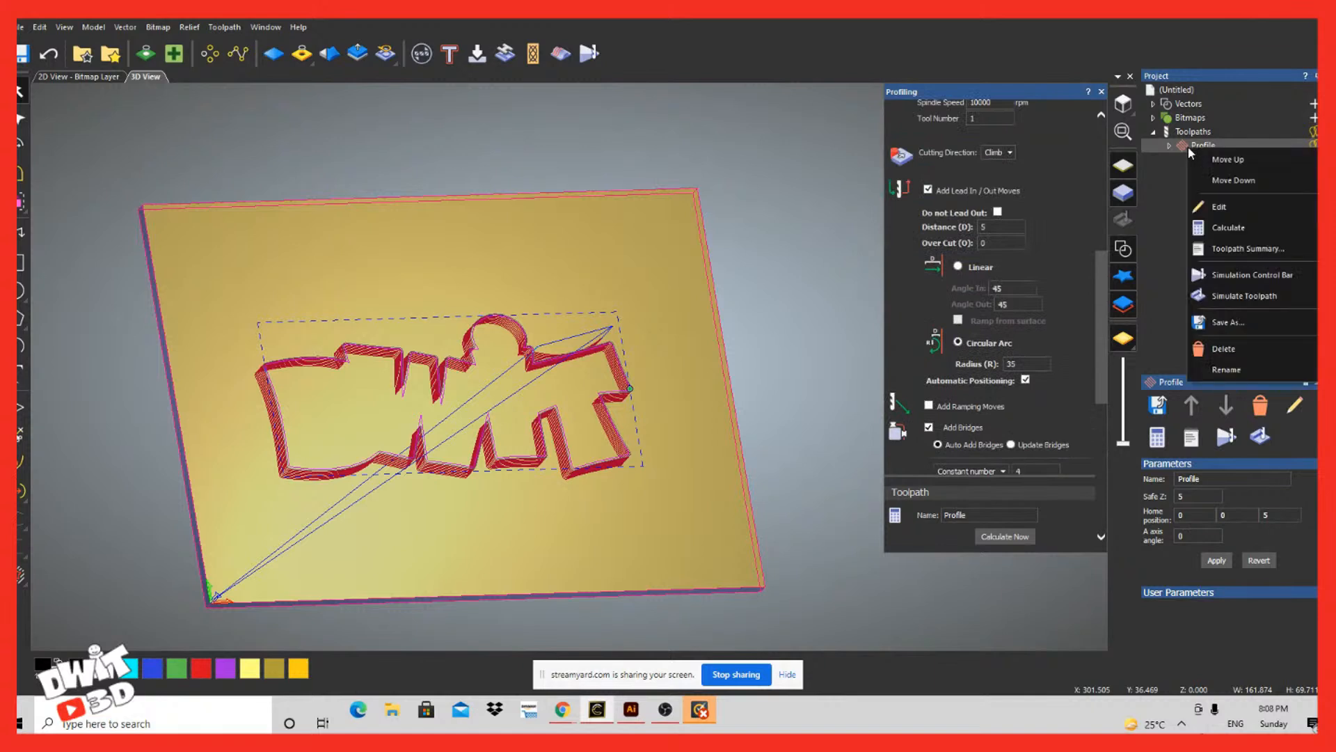
click(1247, 295)
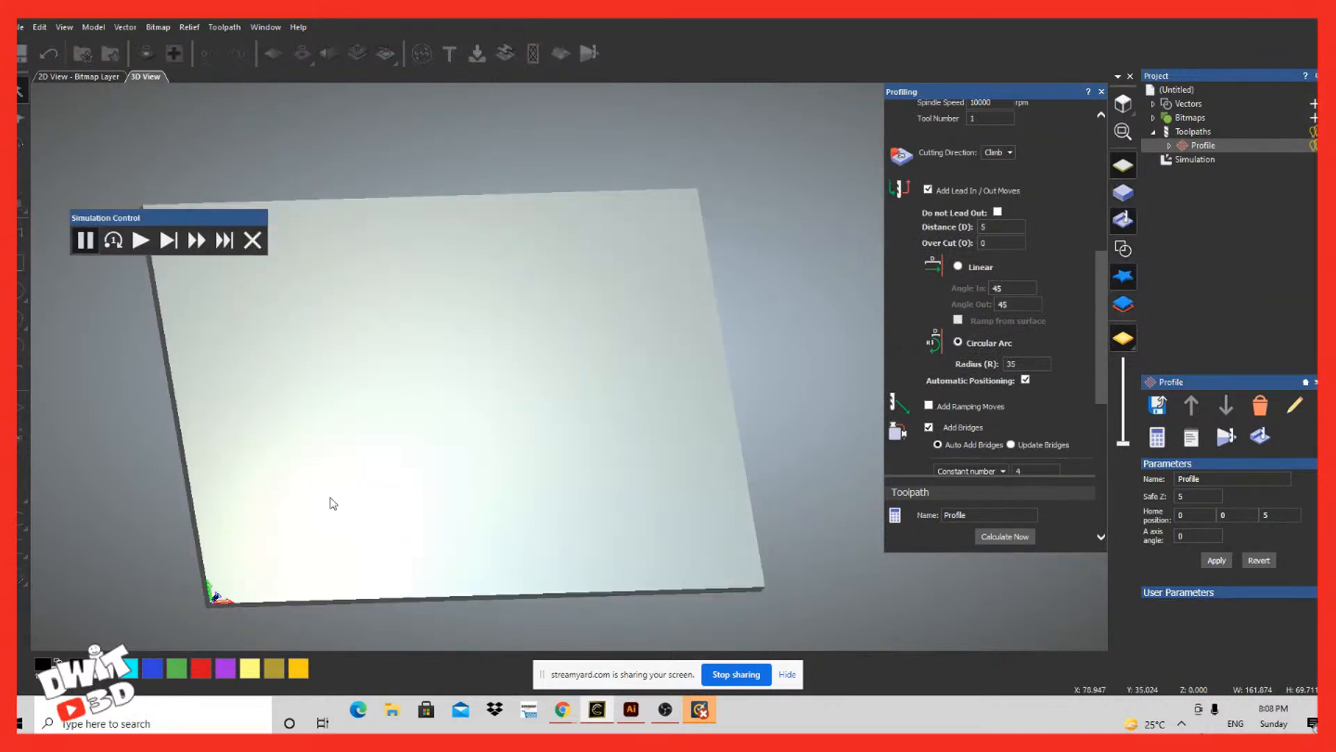
click(140, 240)
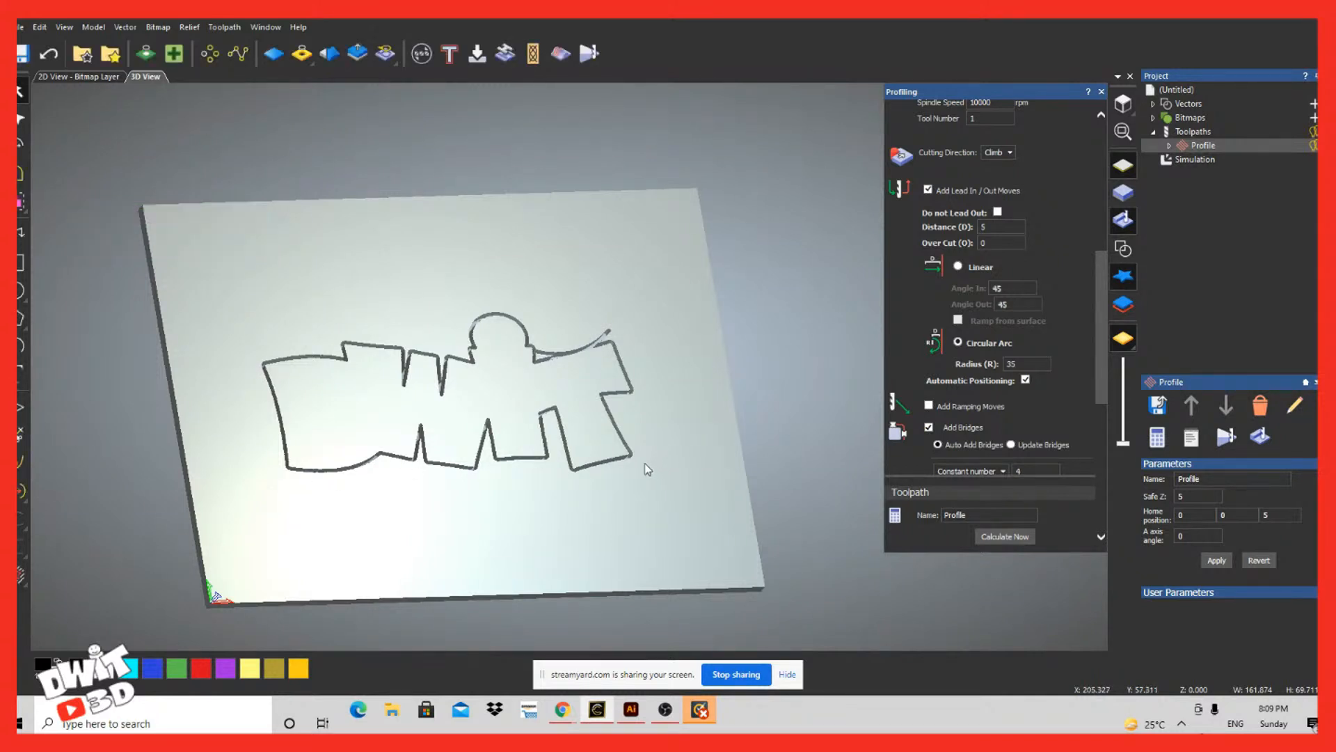
drag(472, 519, 532, 547)
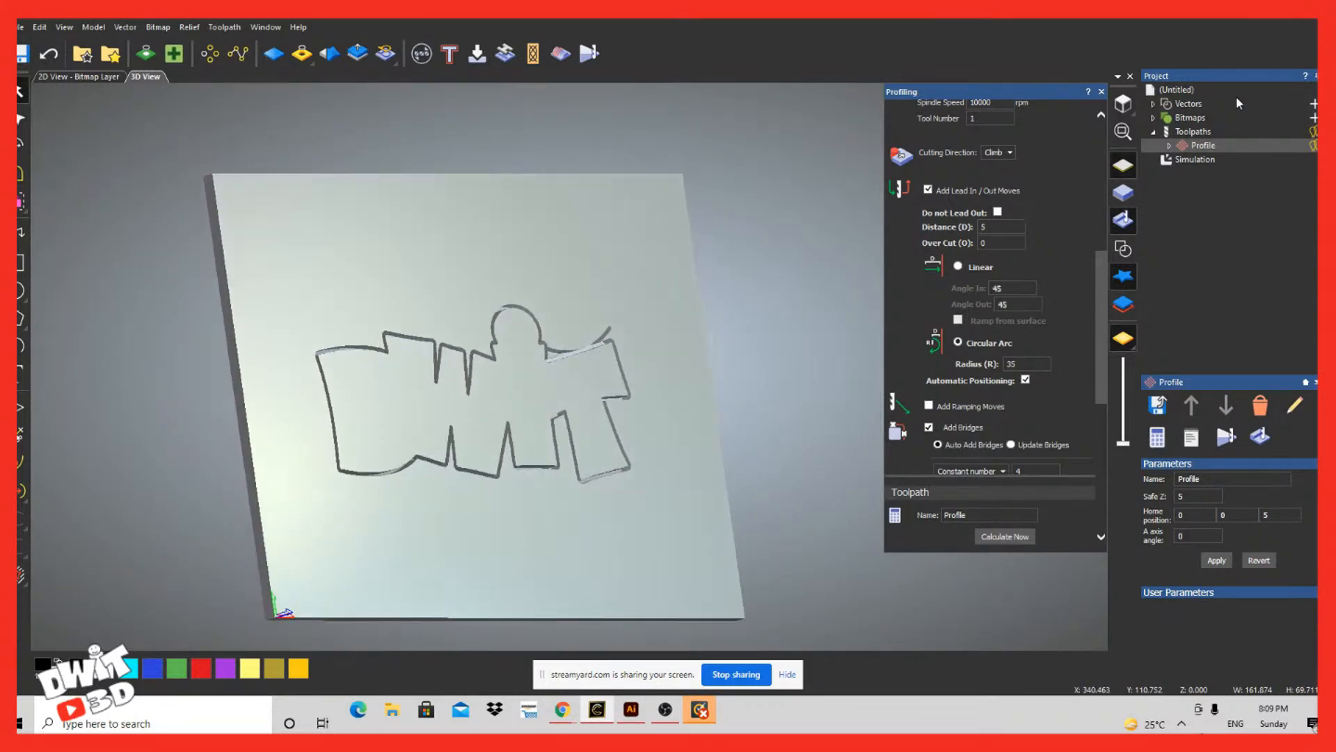
Step: Delete the simulation and show the logo's vector outline again
right_click(1196, 158)
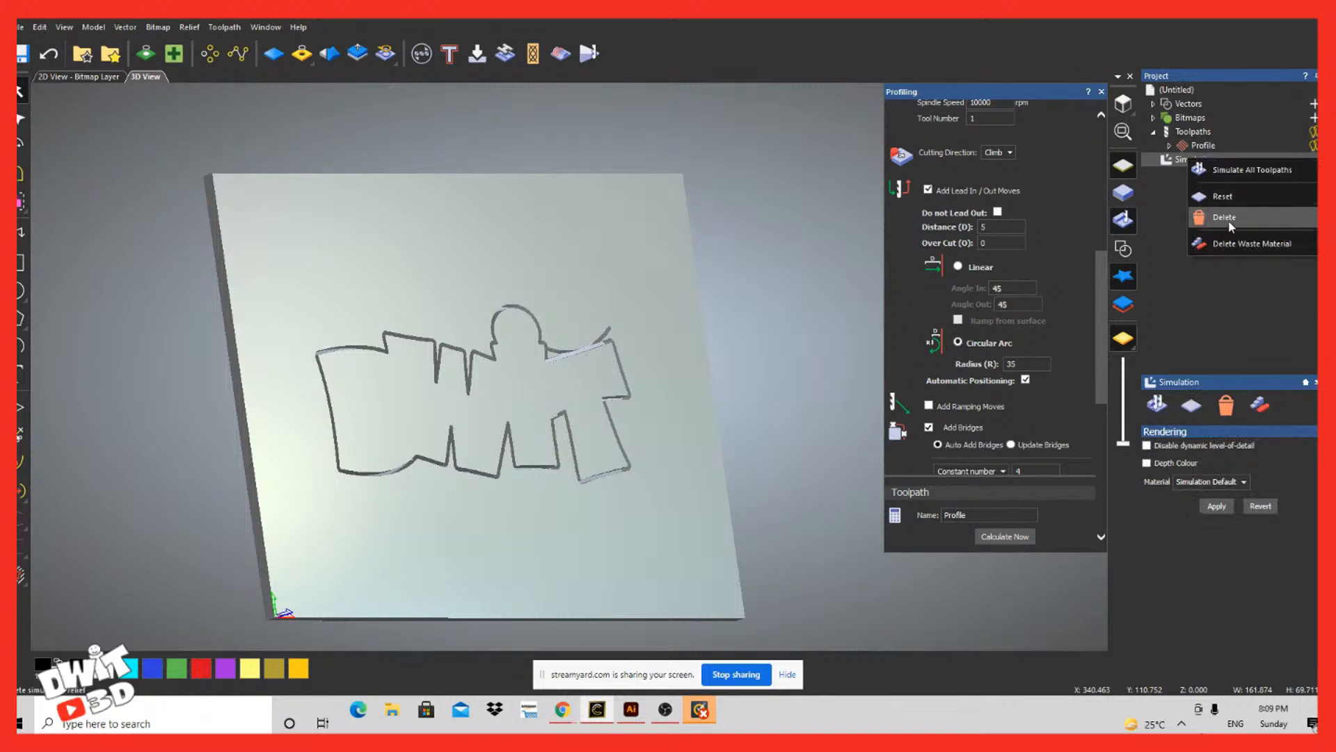
click(1229, 220)
click(928, 426)
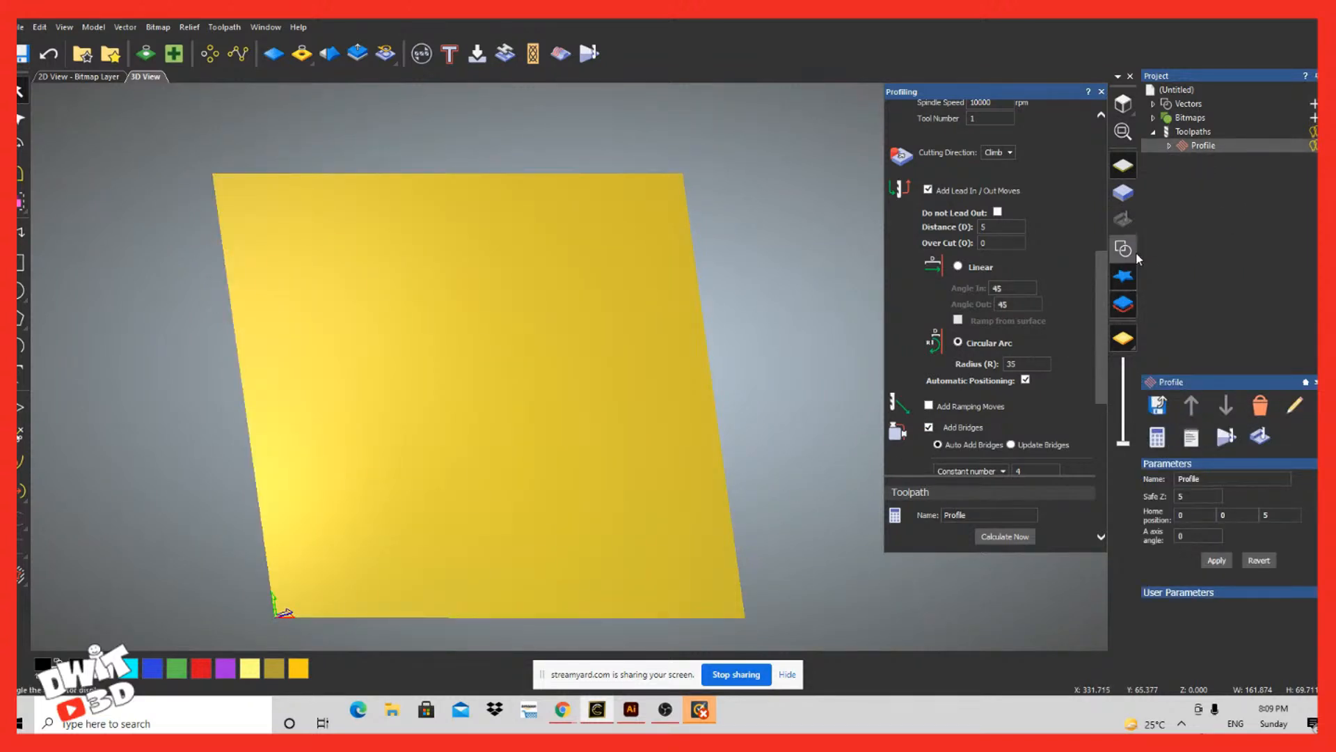
Step: Add four automatic 2D bridges, 1 mm long and 0.5 mm thick, to the logo outline and recalculate the profile toolpath
scroll(1035, 365, down, 5)
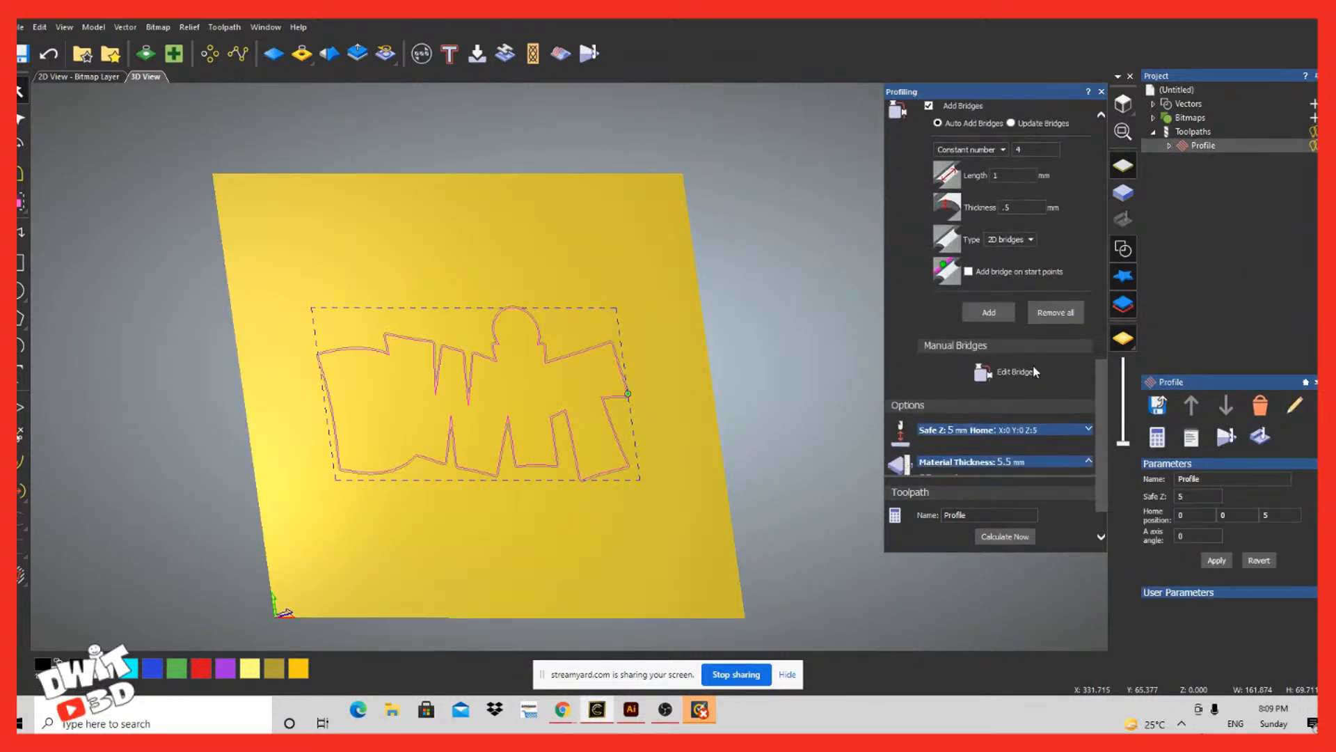
click(991, 312)
click(988, 533)
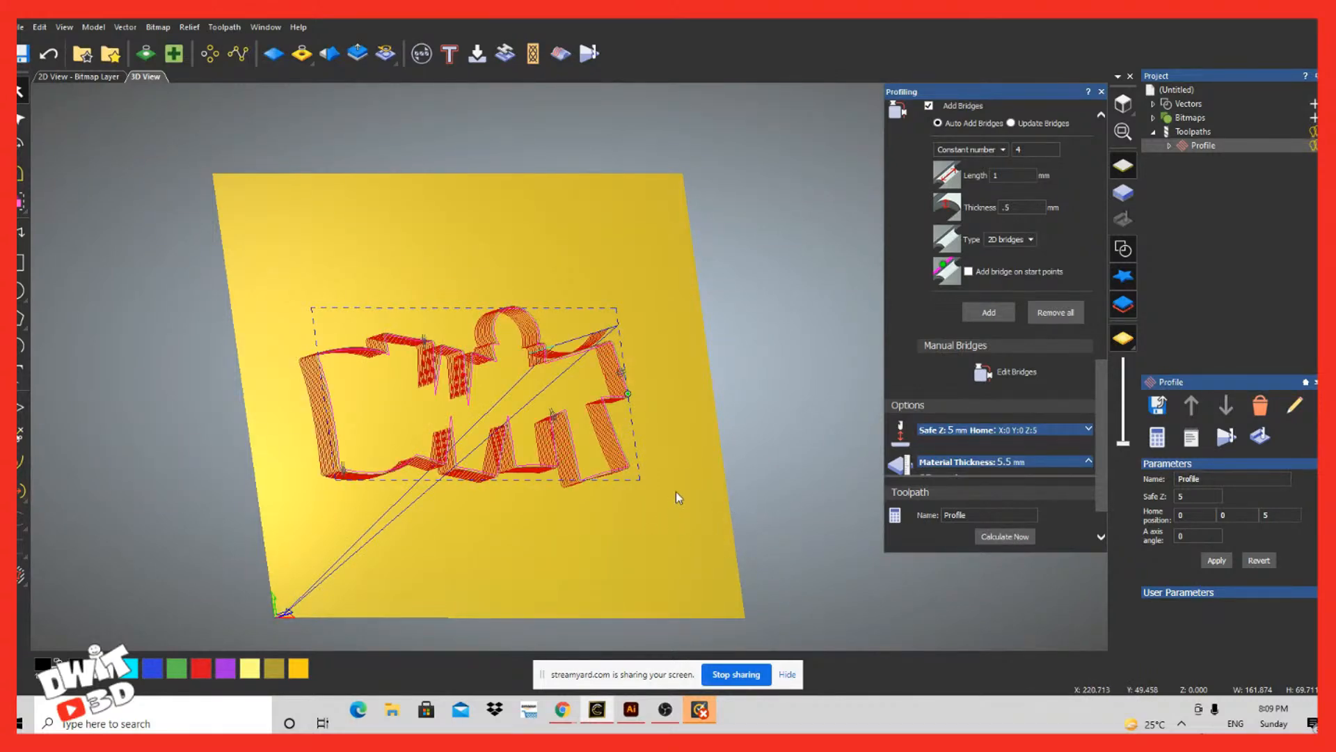
Step: Show the material block and simulate the recalculated profile toolpath with bridges, inspecting the cut around the logo
mouse_move(695, 541)
mouse_down()
mouse_move(408, 582)
mouse_move(604, 357)
mouse_move(517, 227)
mouse_move(449, 243)
mouse_move(413, 423)
mouse_move(425, 496)
mouse_up()
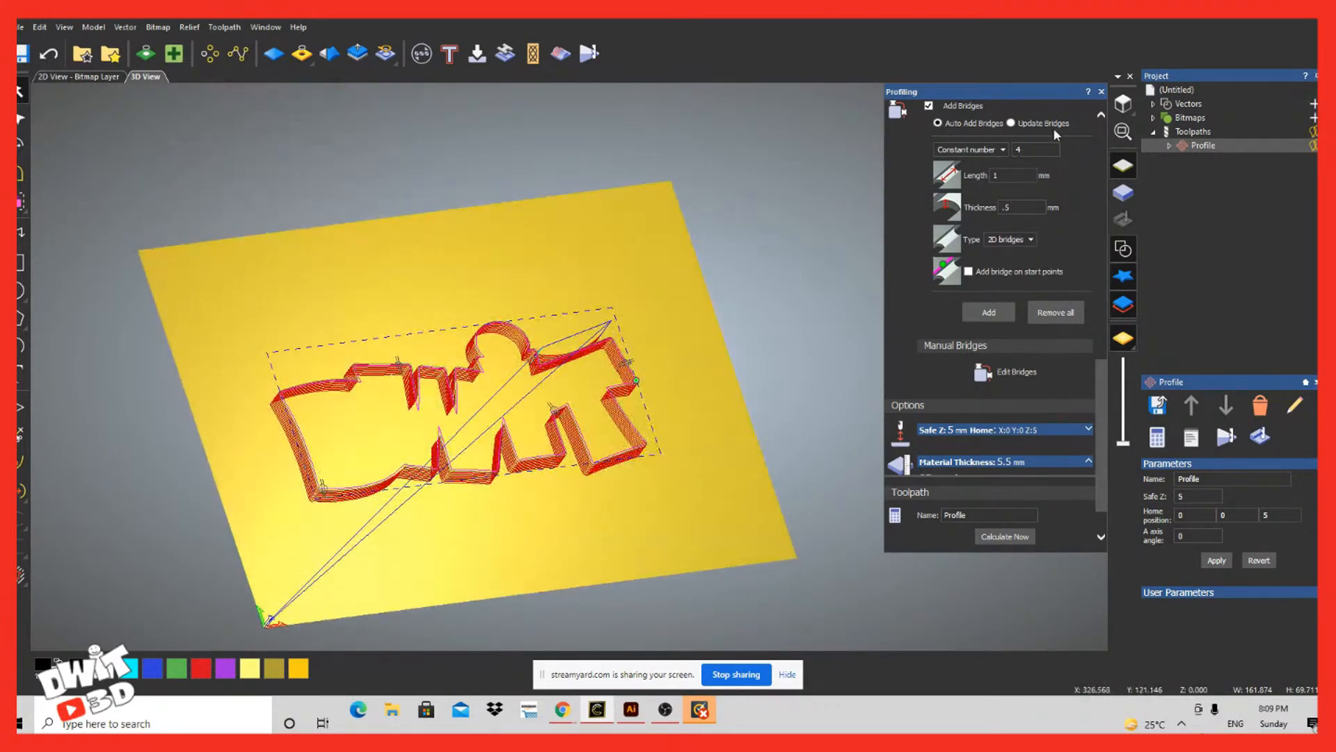
click(1125, 193)
drag(306, 565, 306, 522)
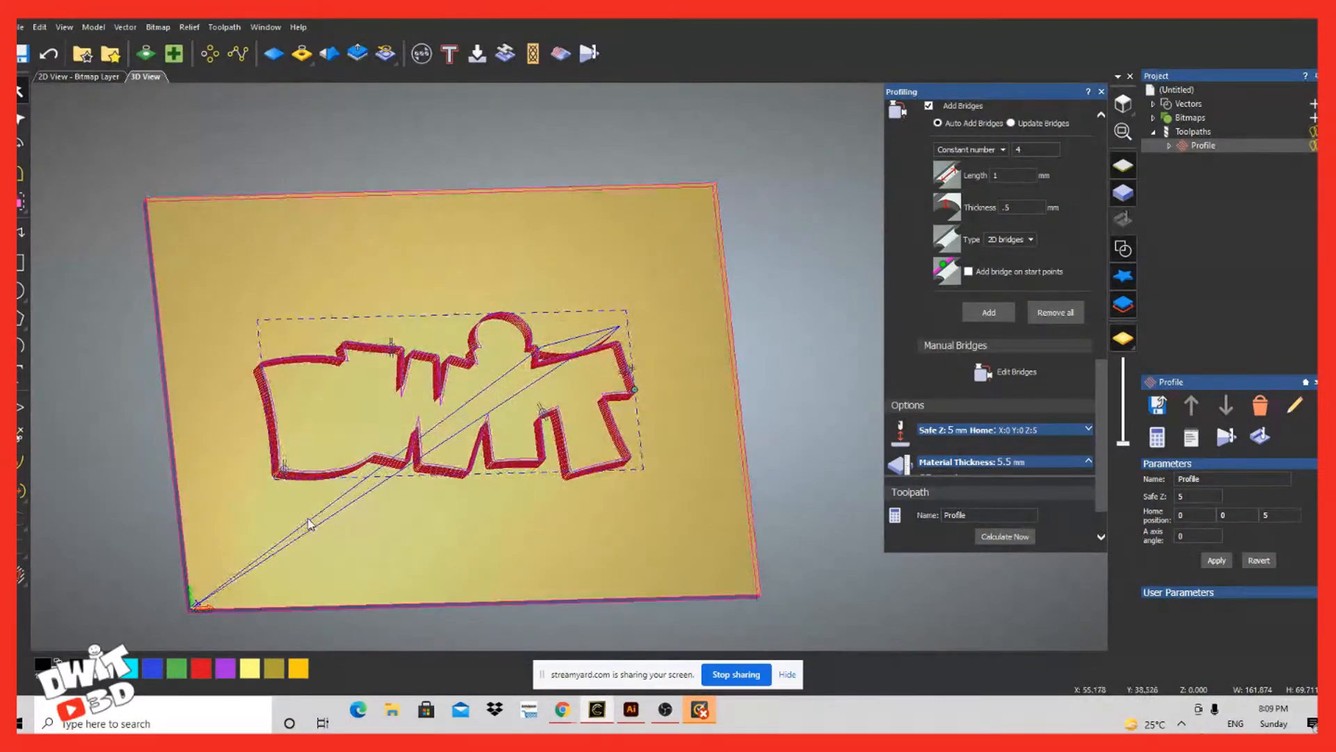
right_click(1206, 149)
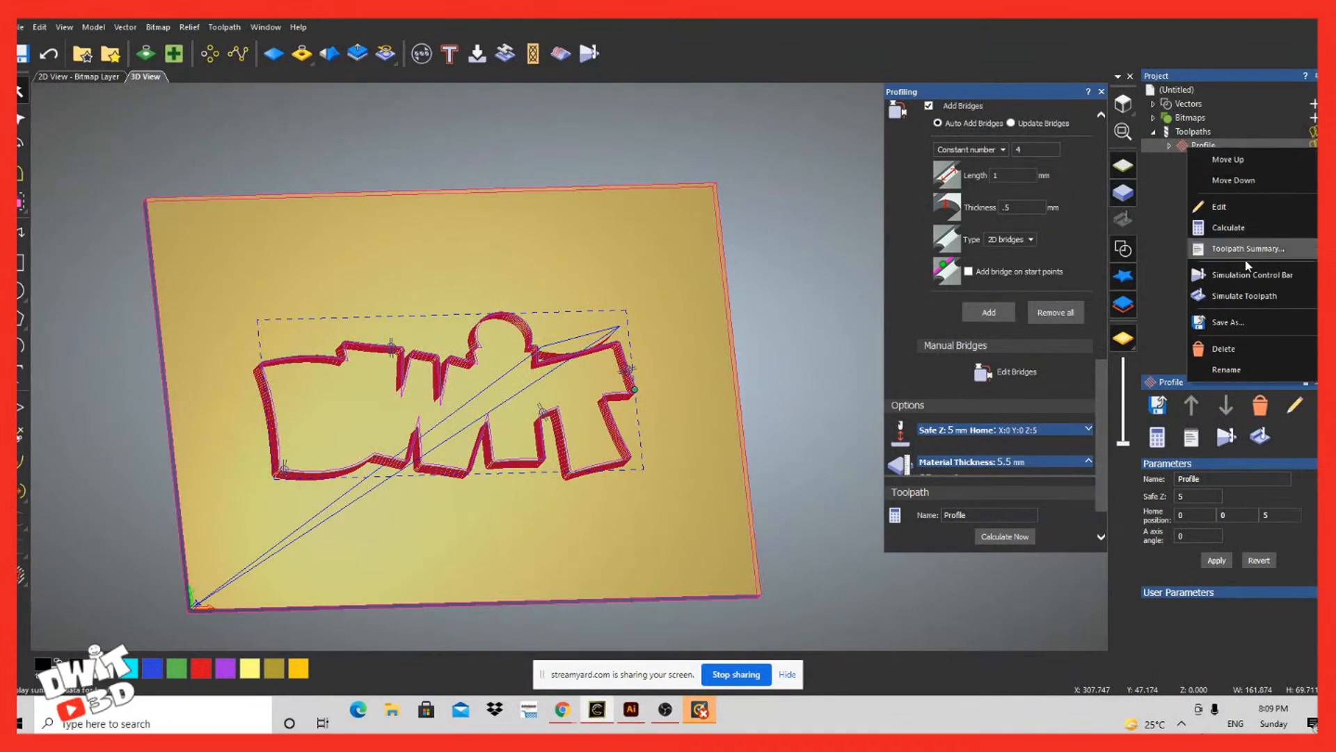
click(1237, 296)
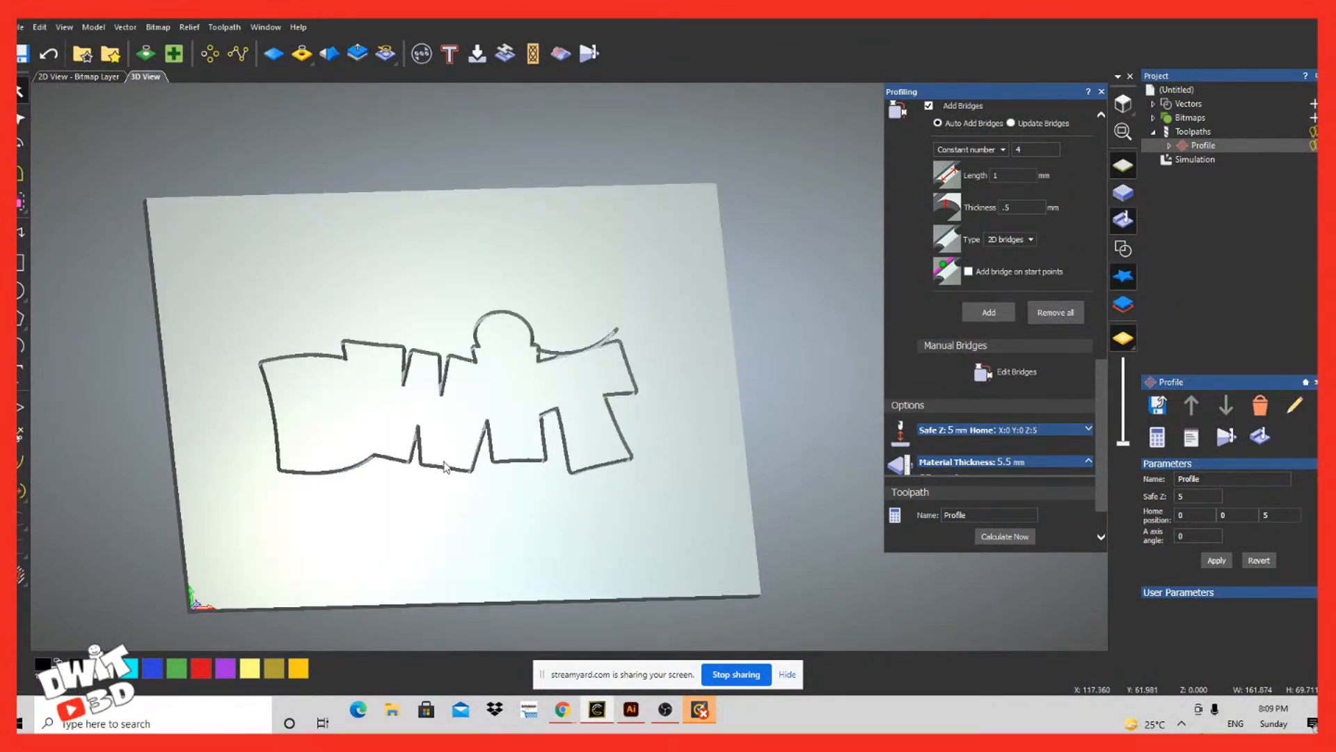
drag(445, 467, 501, 501)
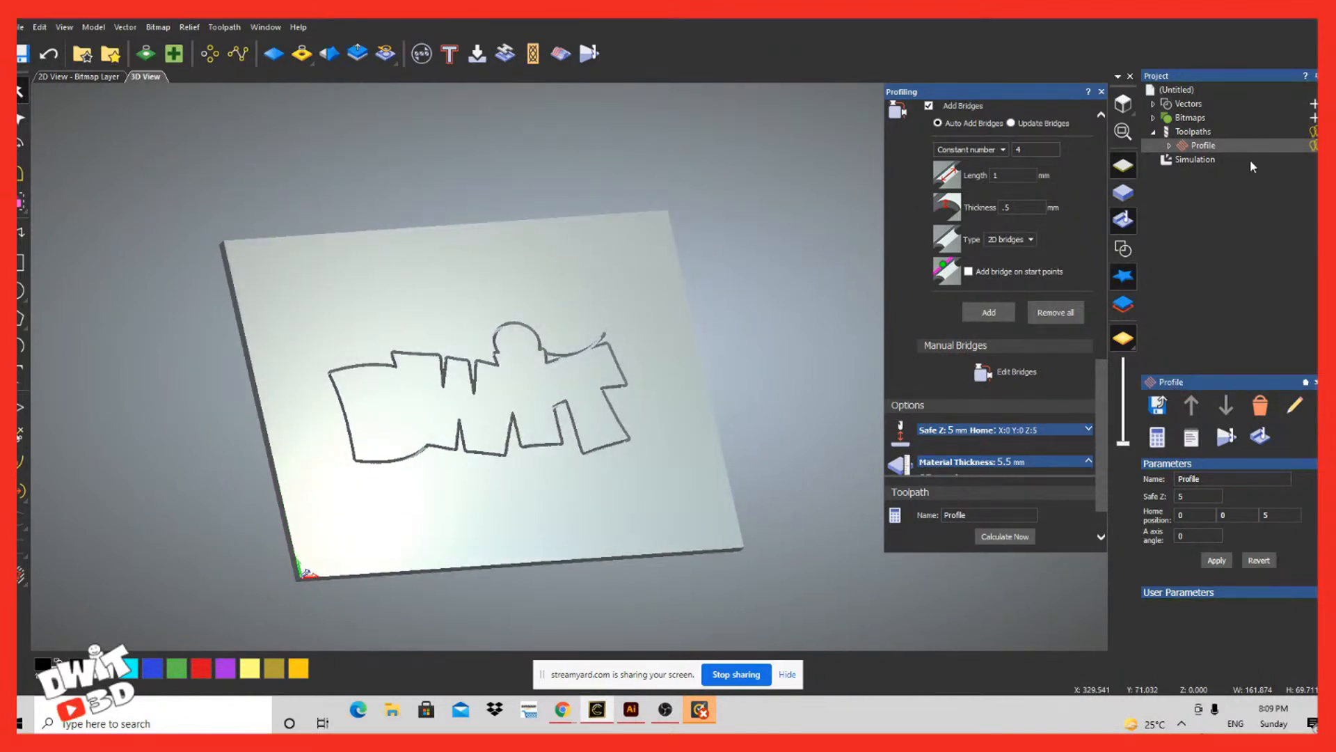
Step: Remove the second simulation, redisplay the outline with its bridge markers and review the remaining profile options
right_click(1191, 159)
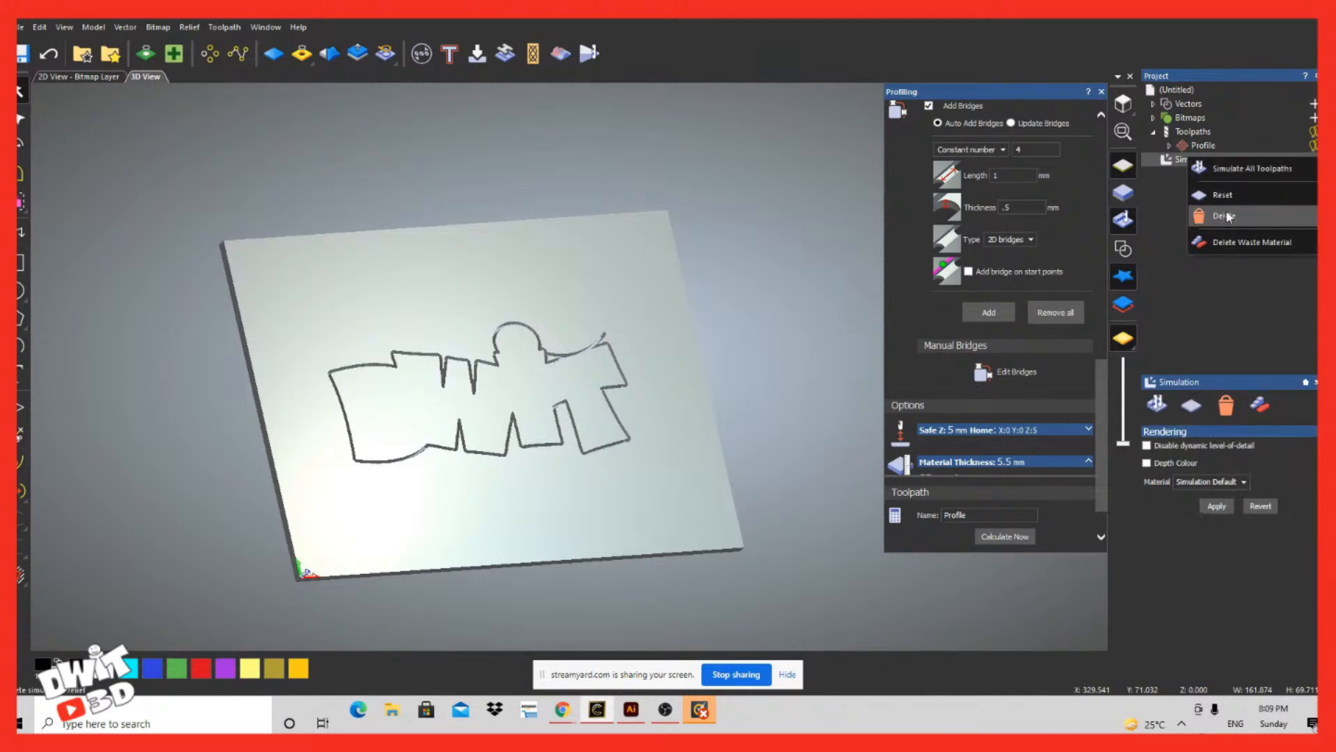
click(1223, 216)
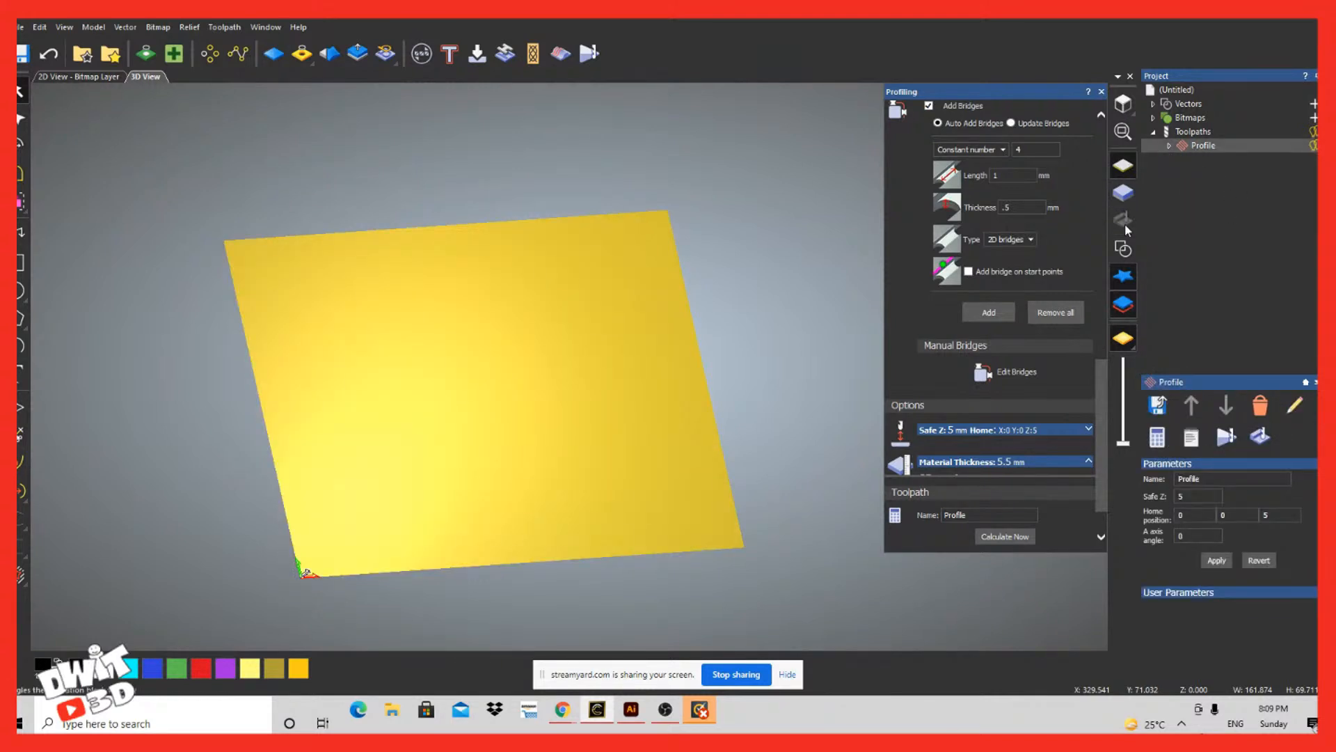
click(1123, 249)
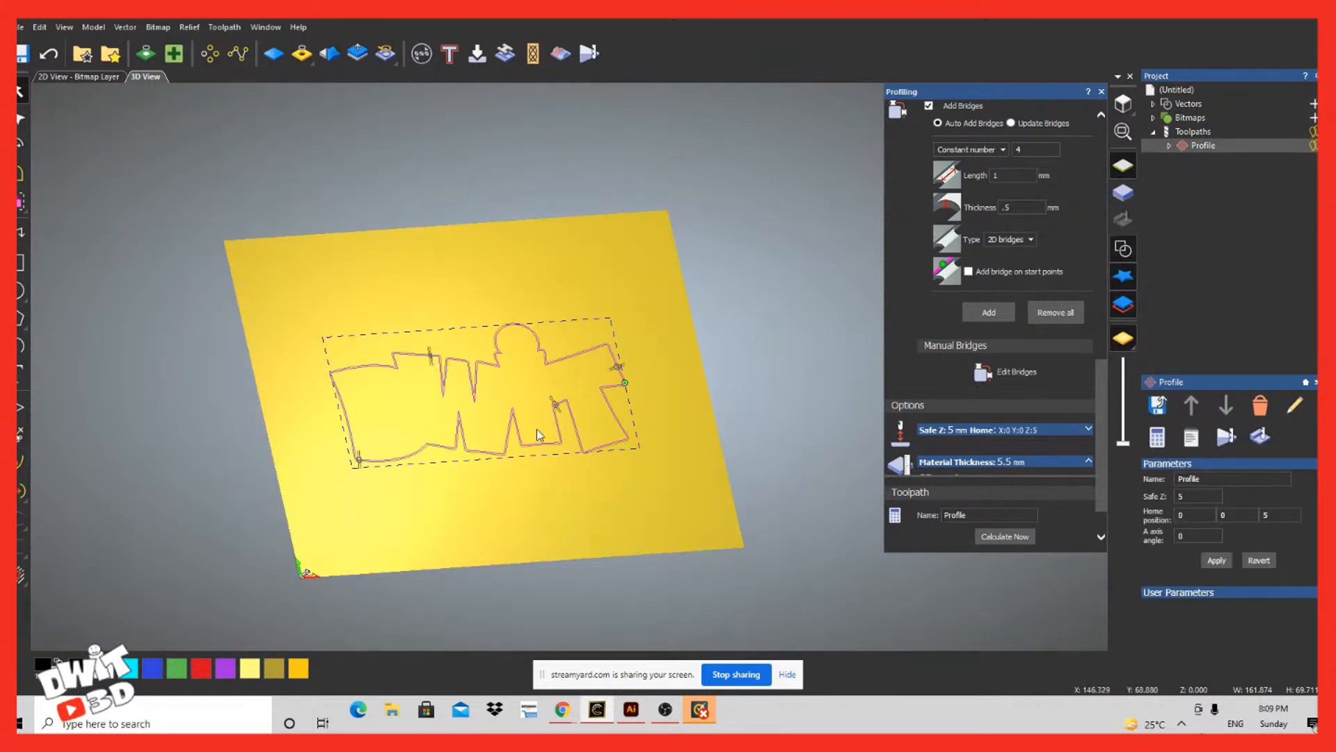
scroll(983, 420, down, 1)
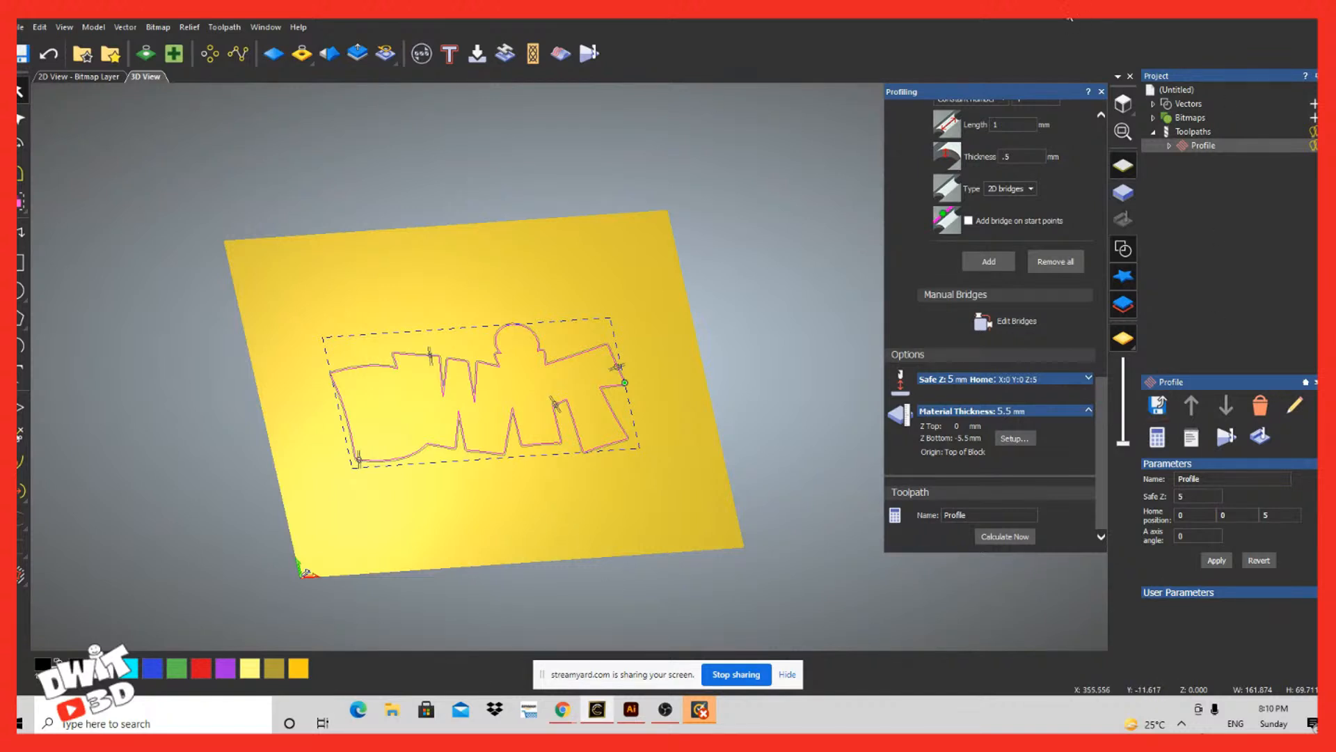
Step: Start saving the Profile toolpath and set the output file name to DWIT Cutout
right_click(1200, 144)
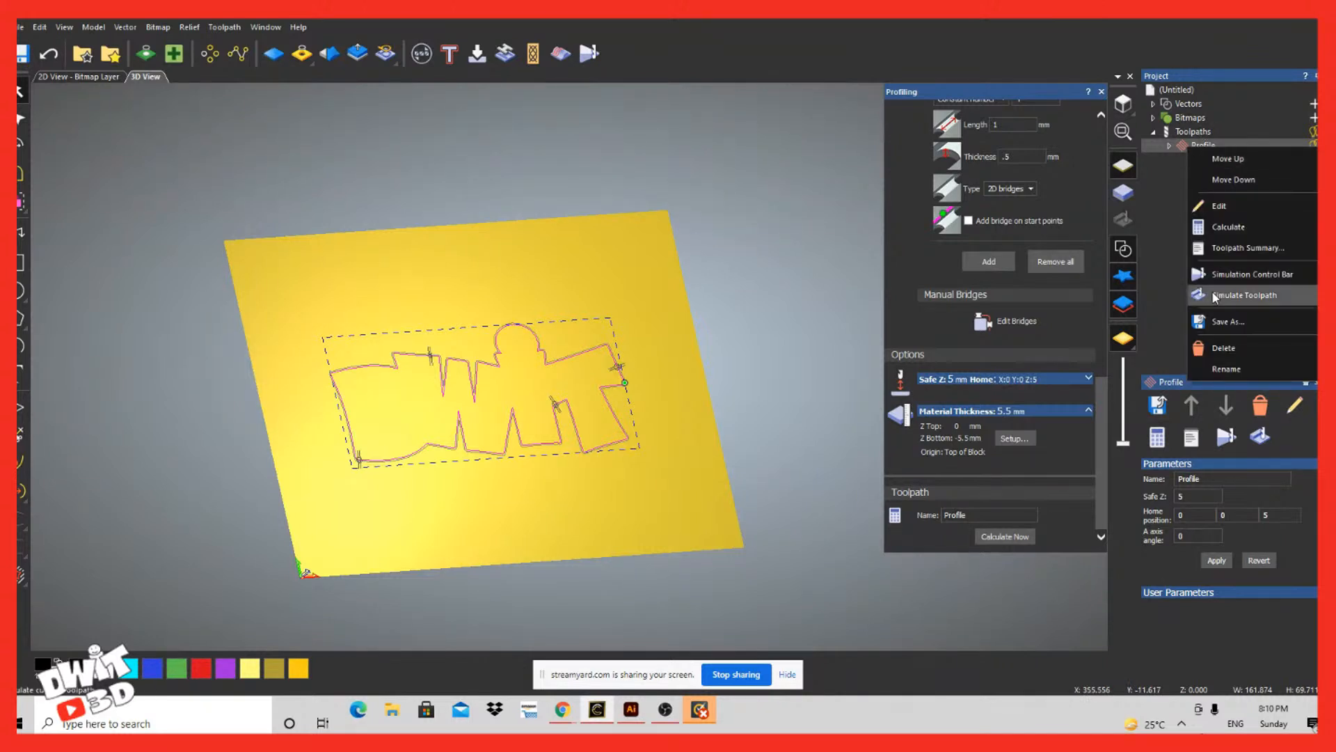
click(1233, 325)
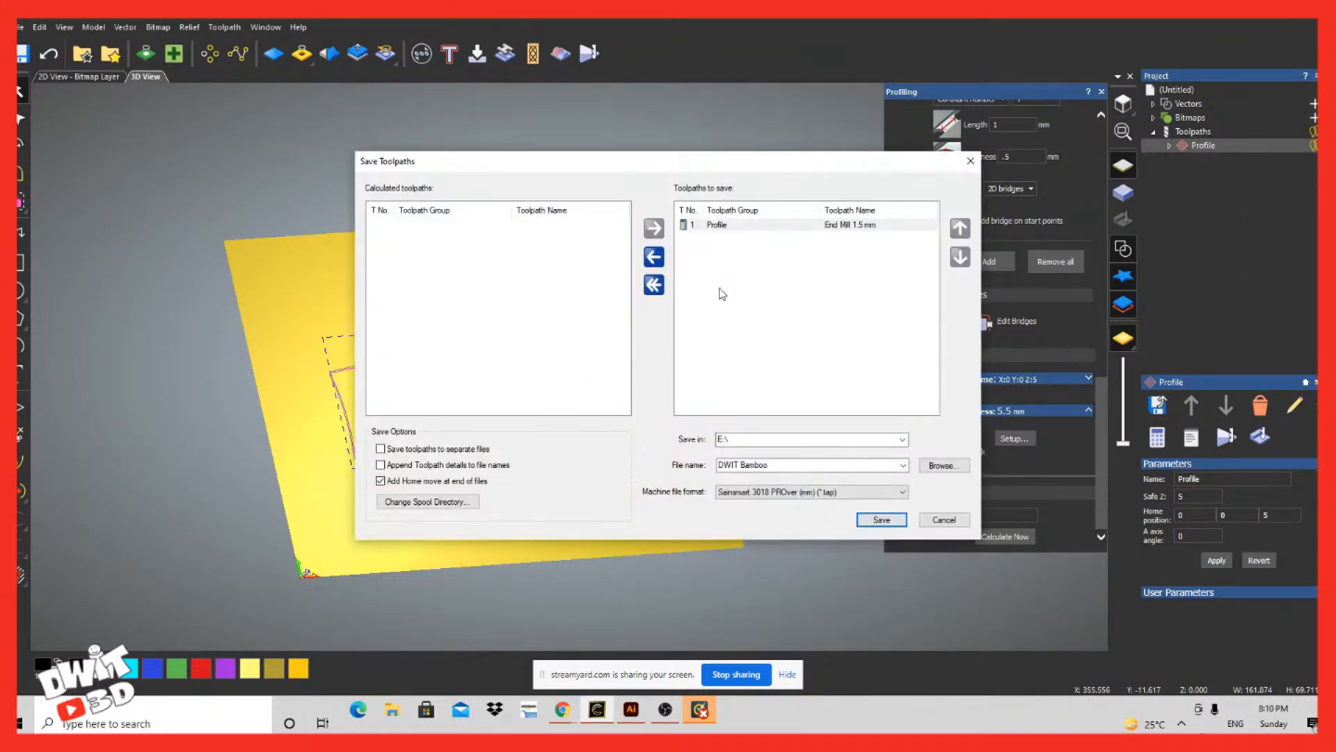
click(777, 465)
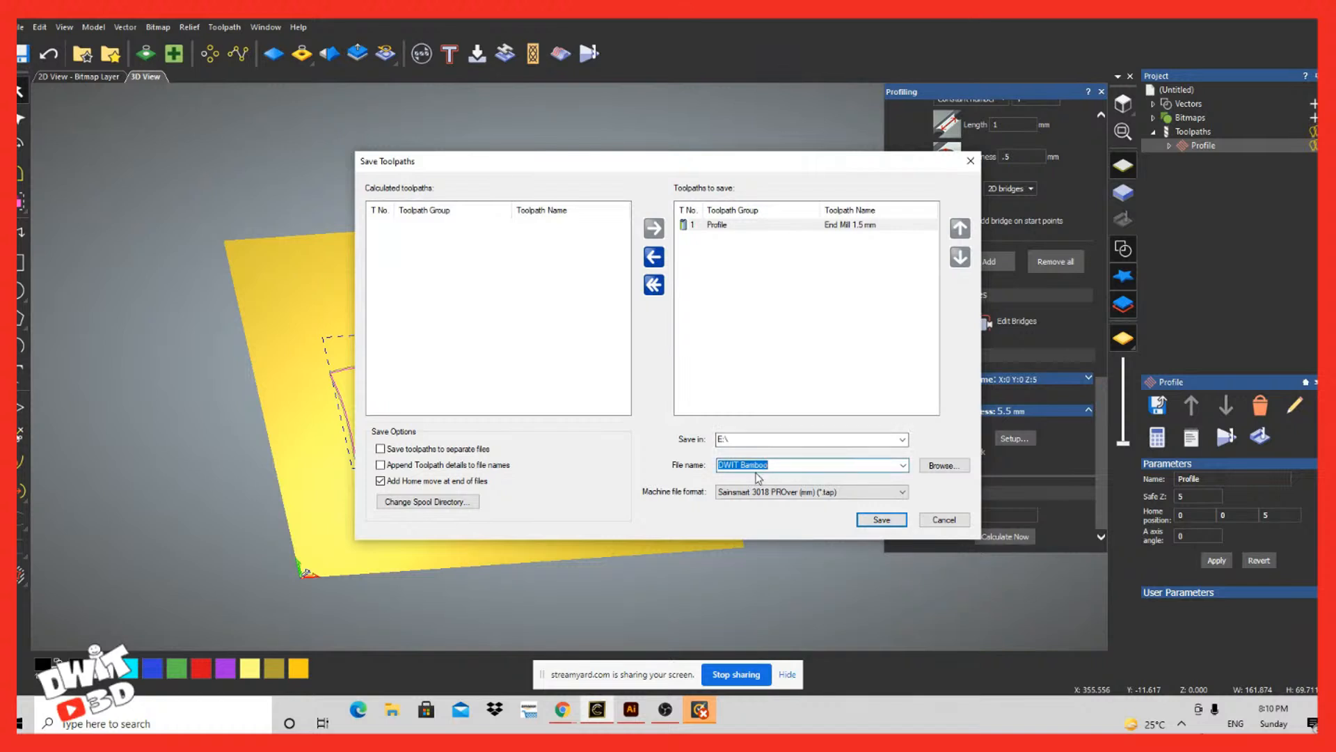
click(744, 464)
double_click(743, 465)
text(Cutout)
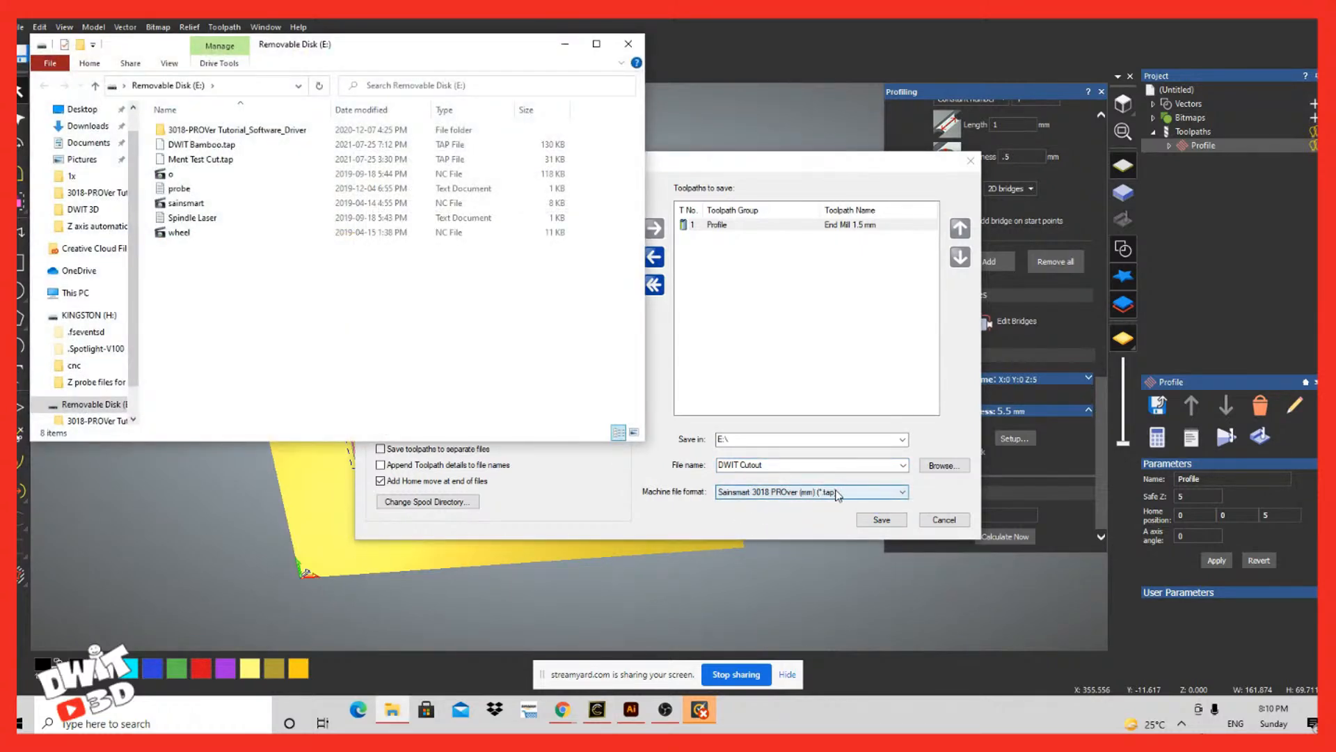
Step: Close the file browser window, save the toolpath to E:\ in Sainsmart 3018 PROver (mm) format, overwriting the existing file, and close the save dialog
click(628, 44)
click(881, 519)
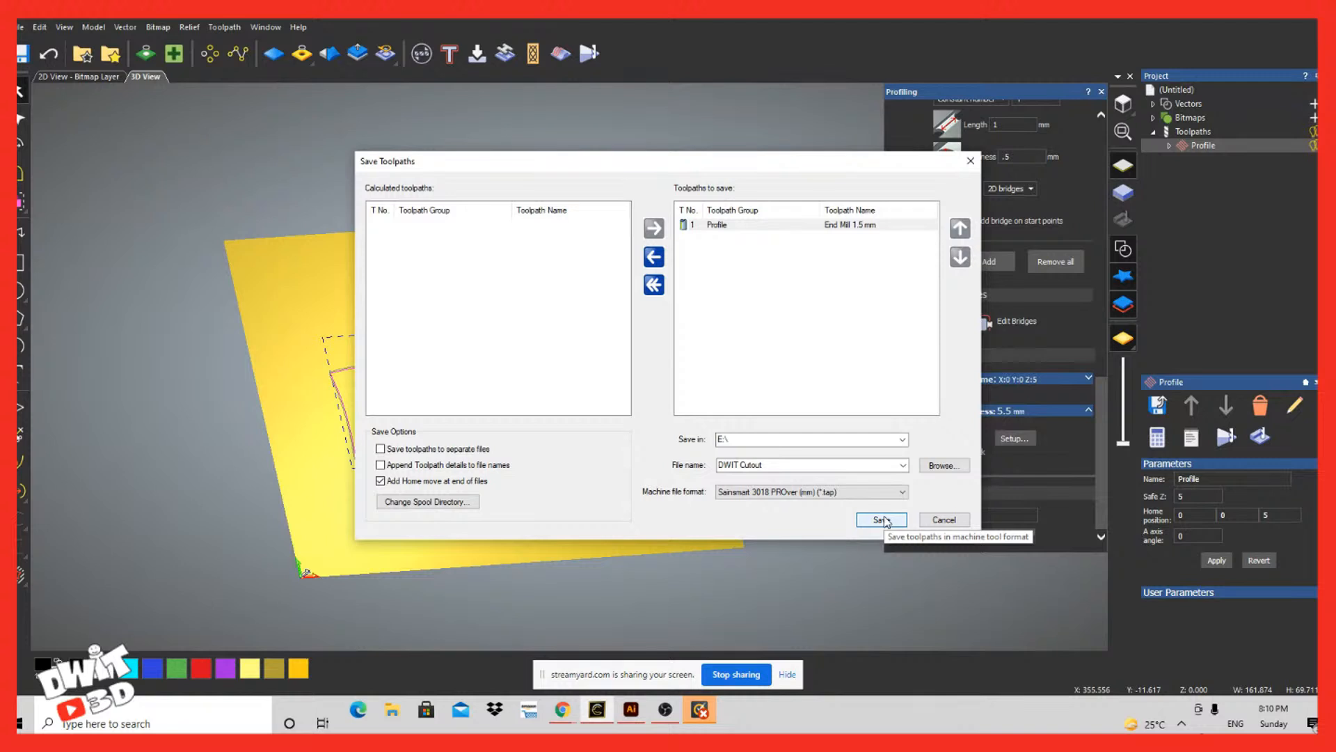
click(882, 519)
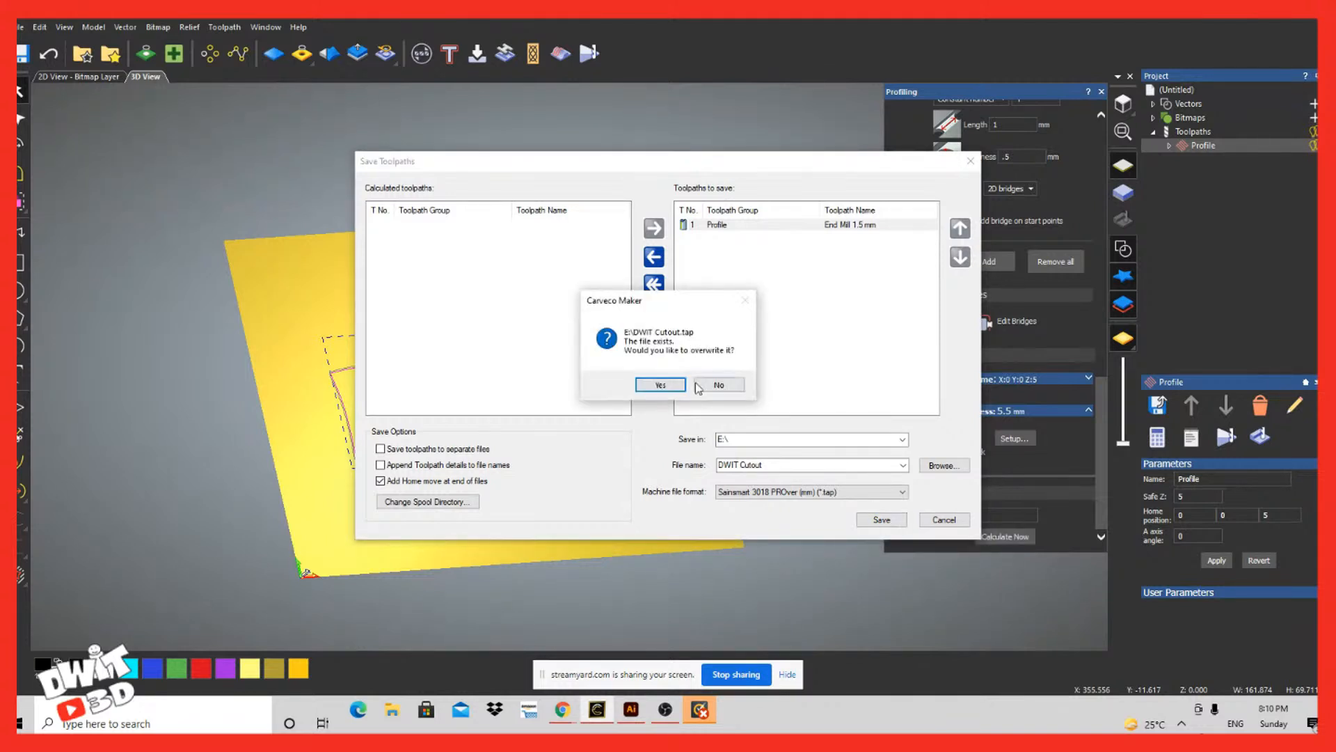
click(661, 385)
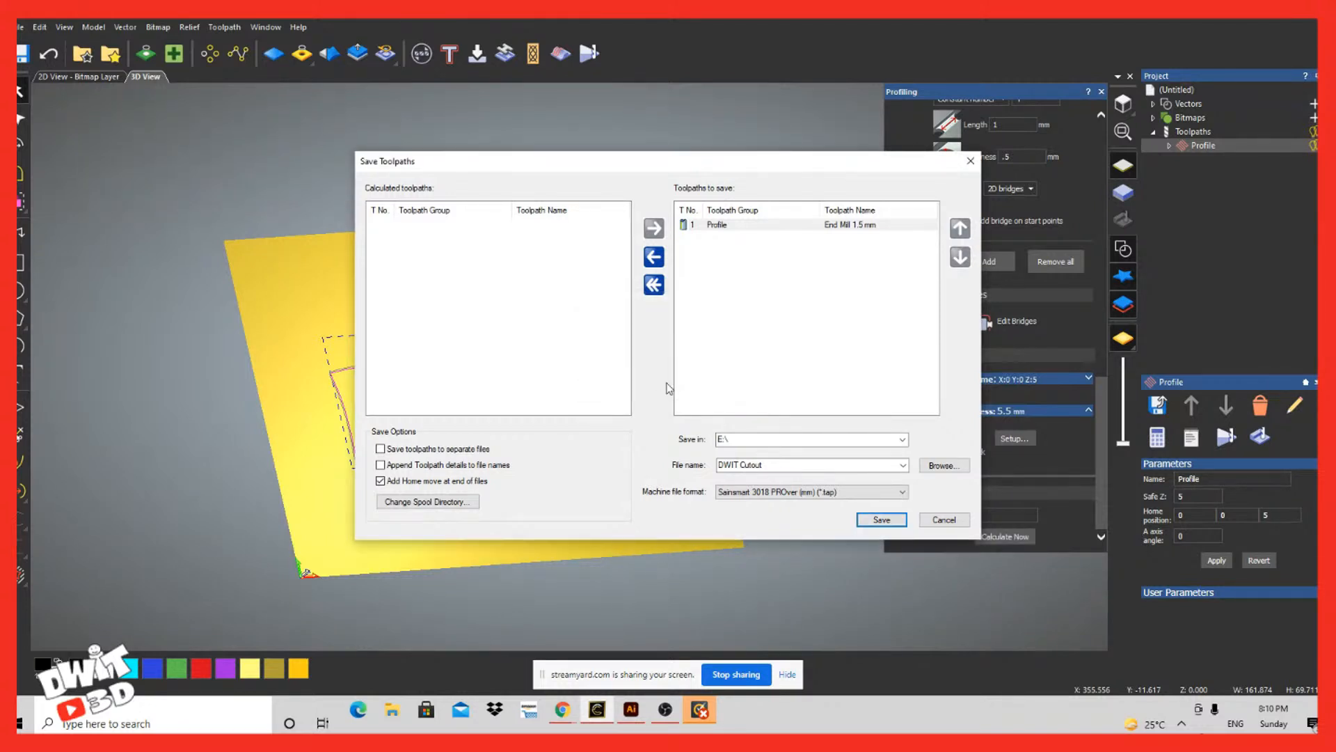
click(954, 521)
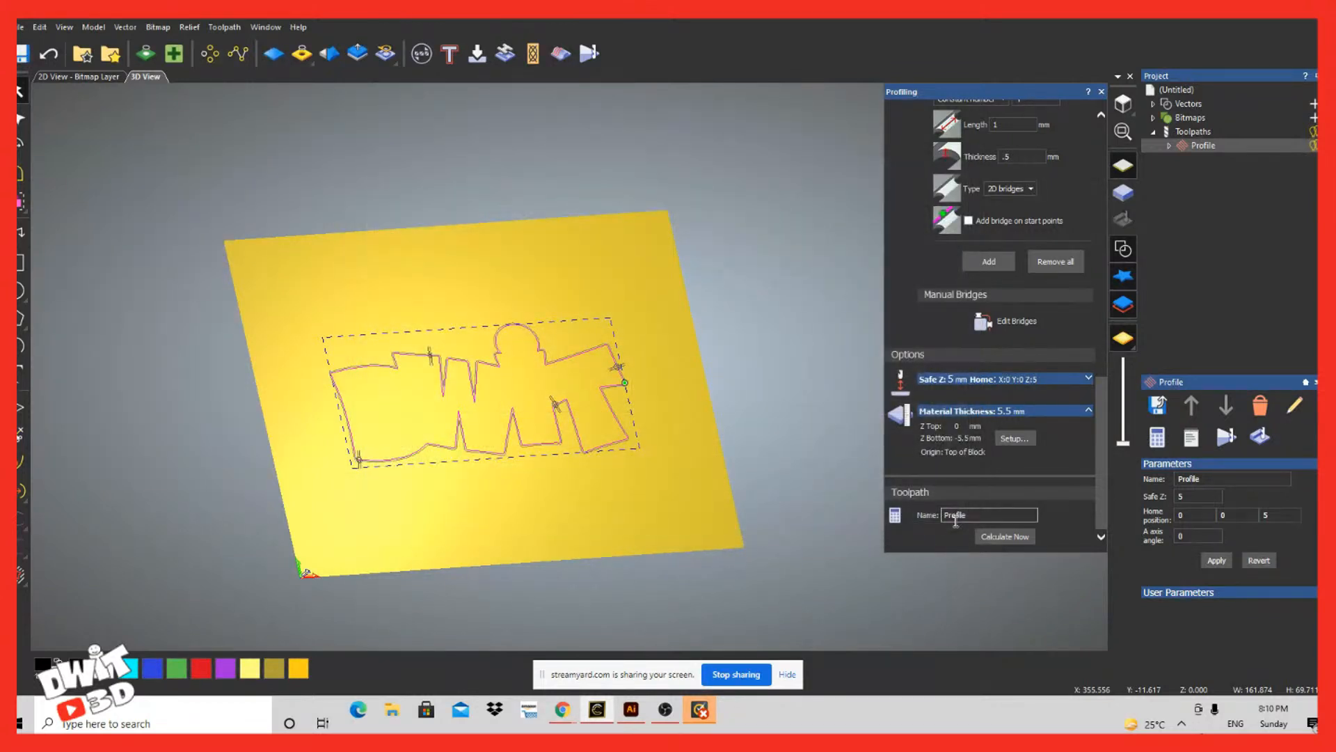